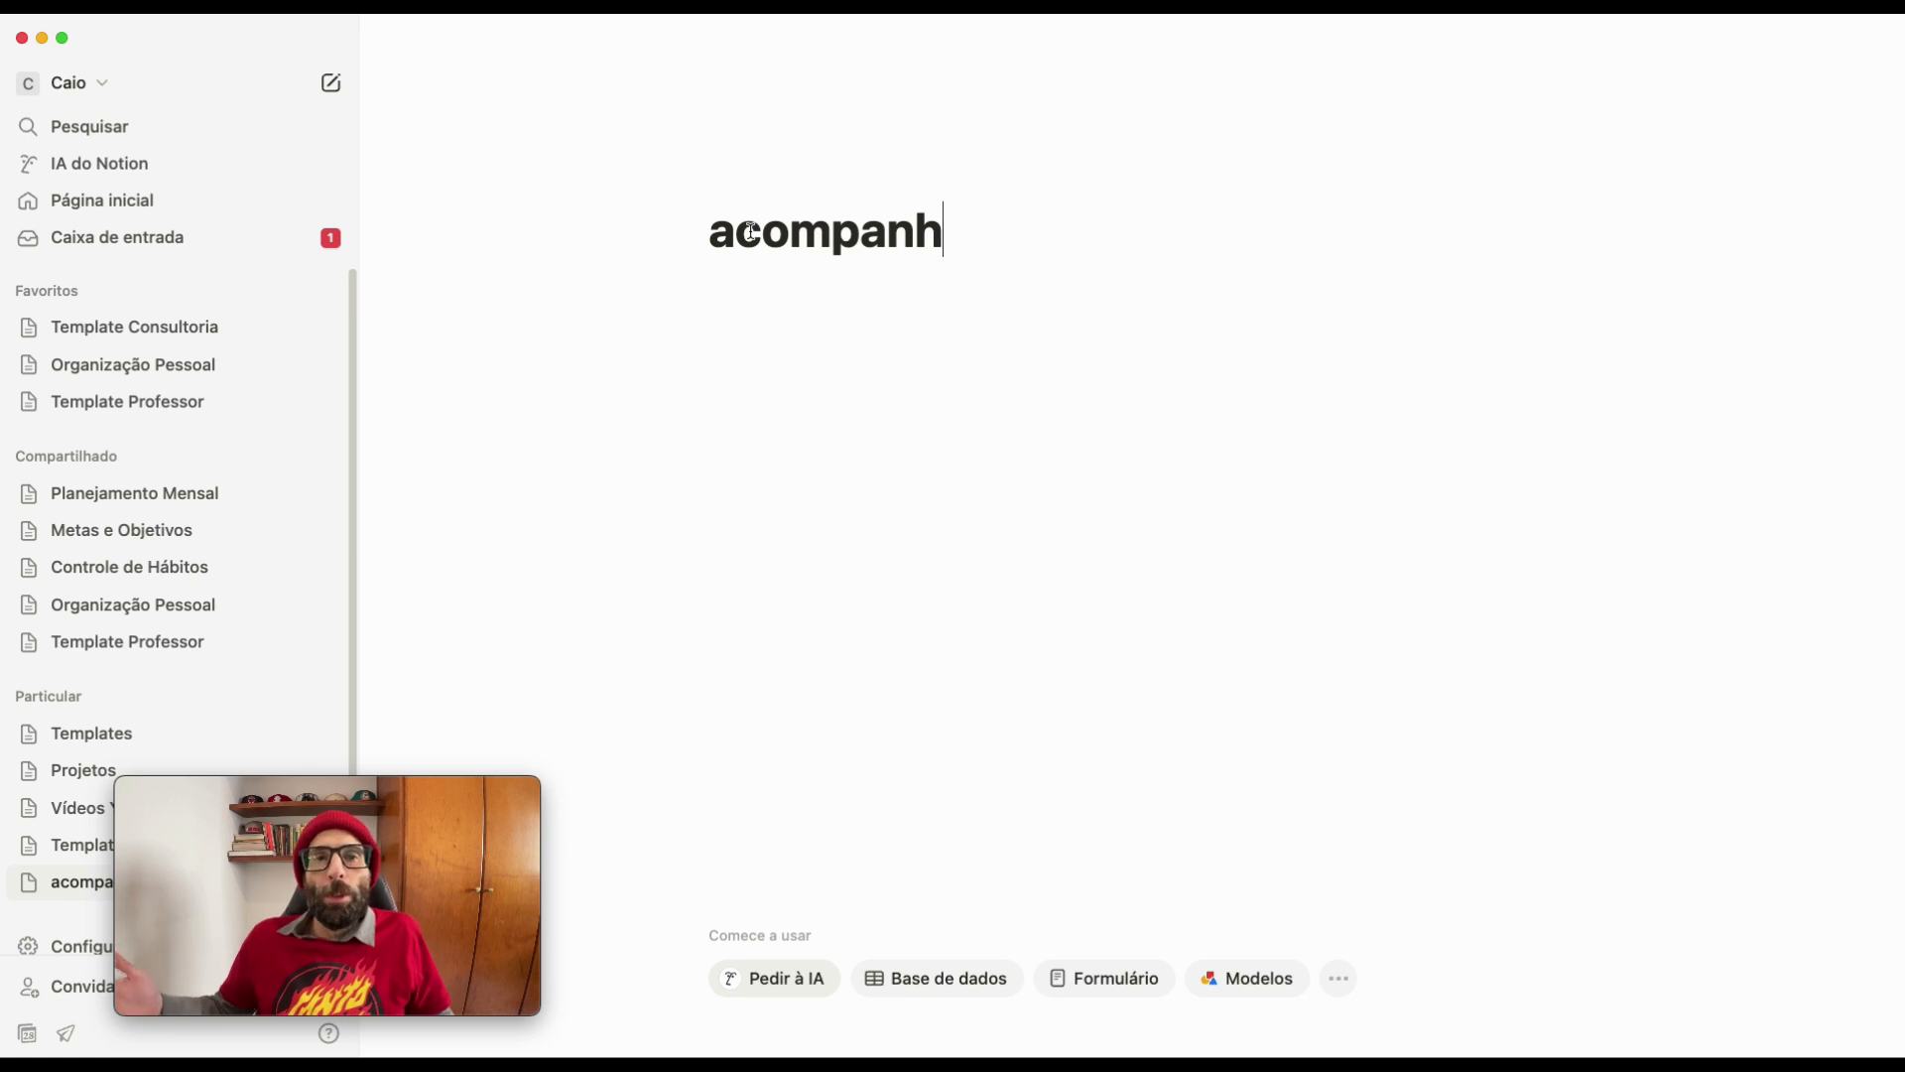
Complete the new page's title as "acompanhamento de contratacões"
type("amento ")
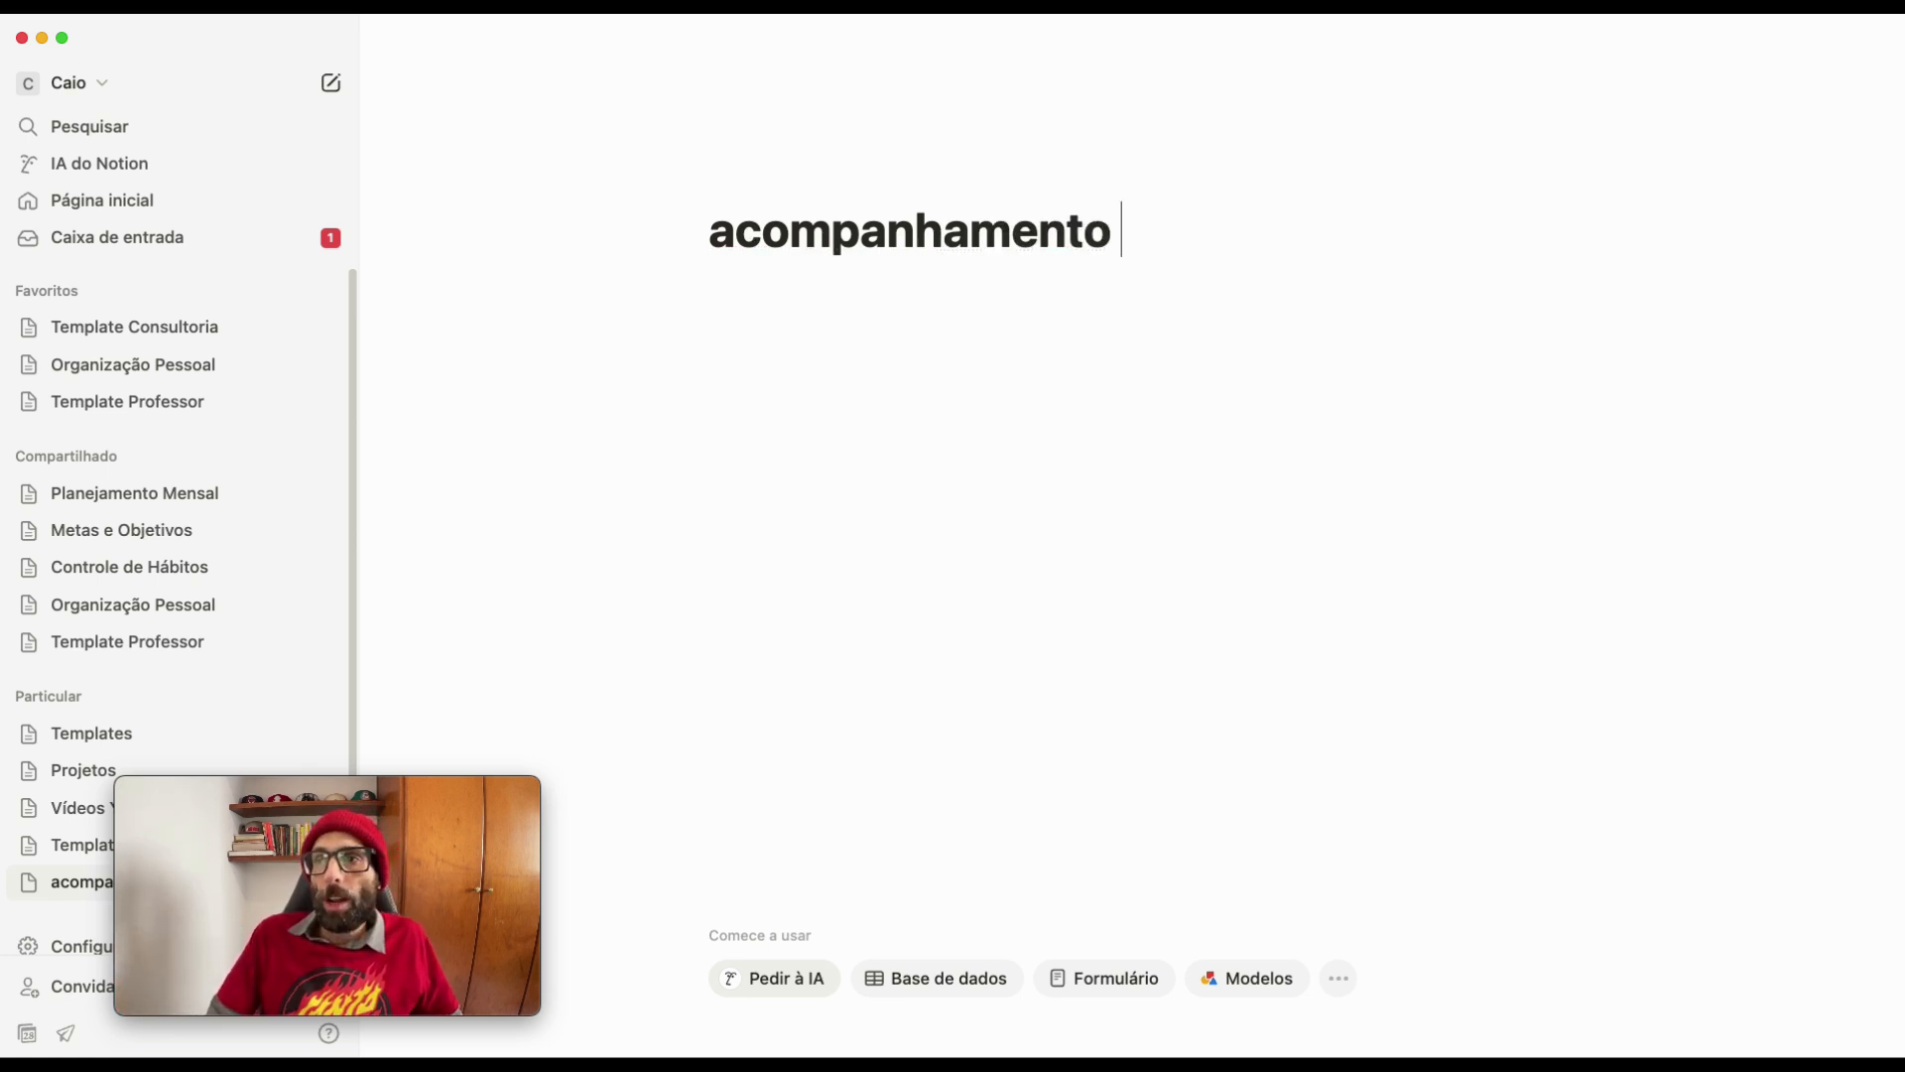
type("de contratac˜pes")
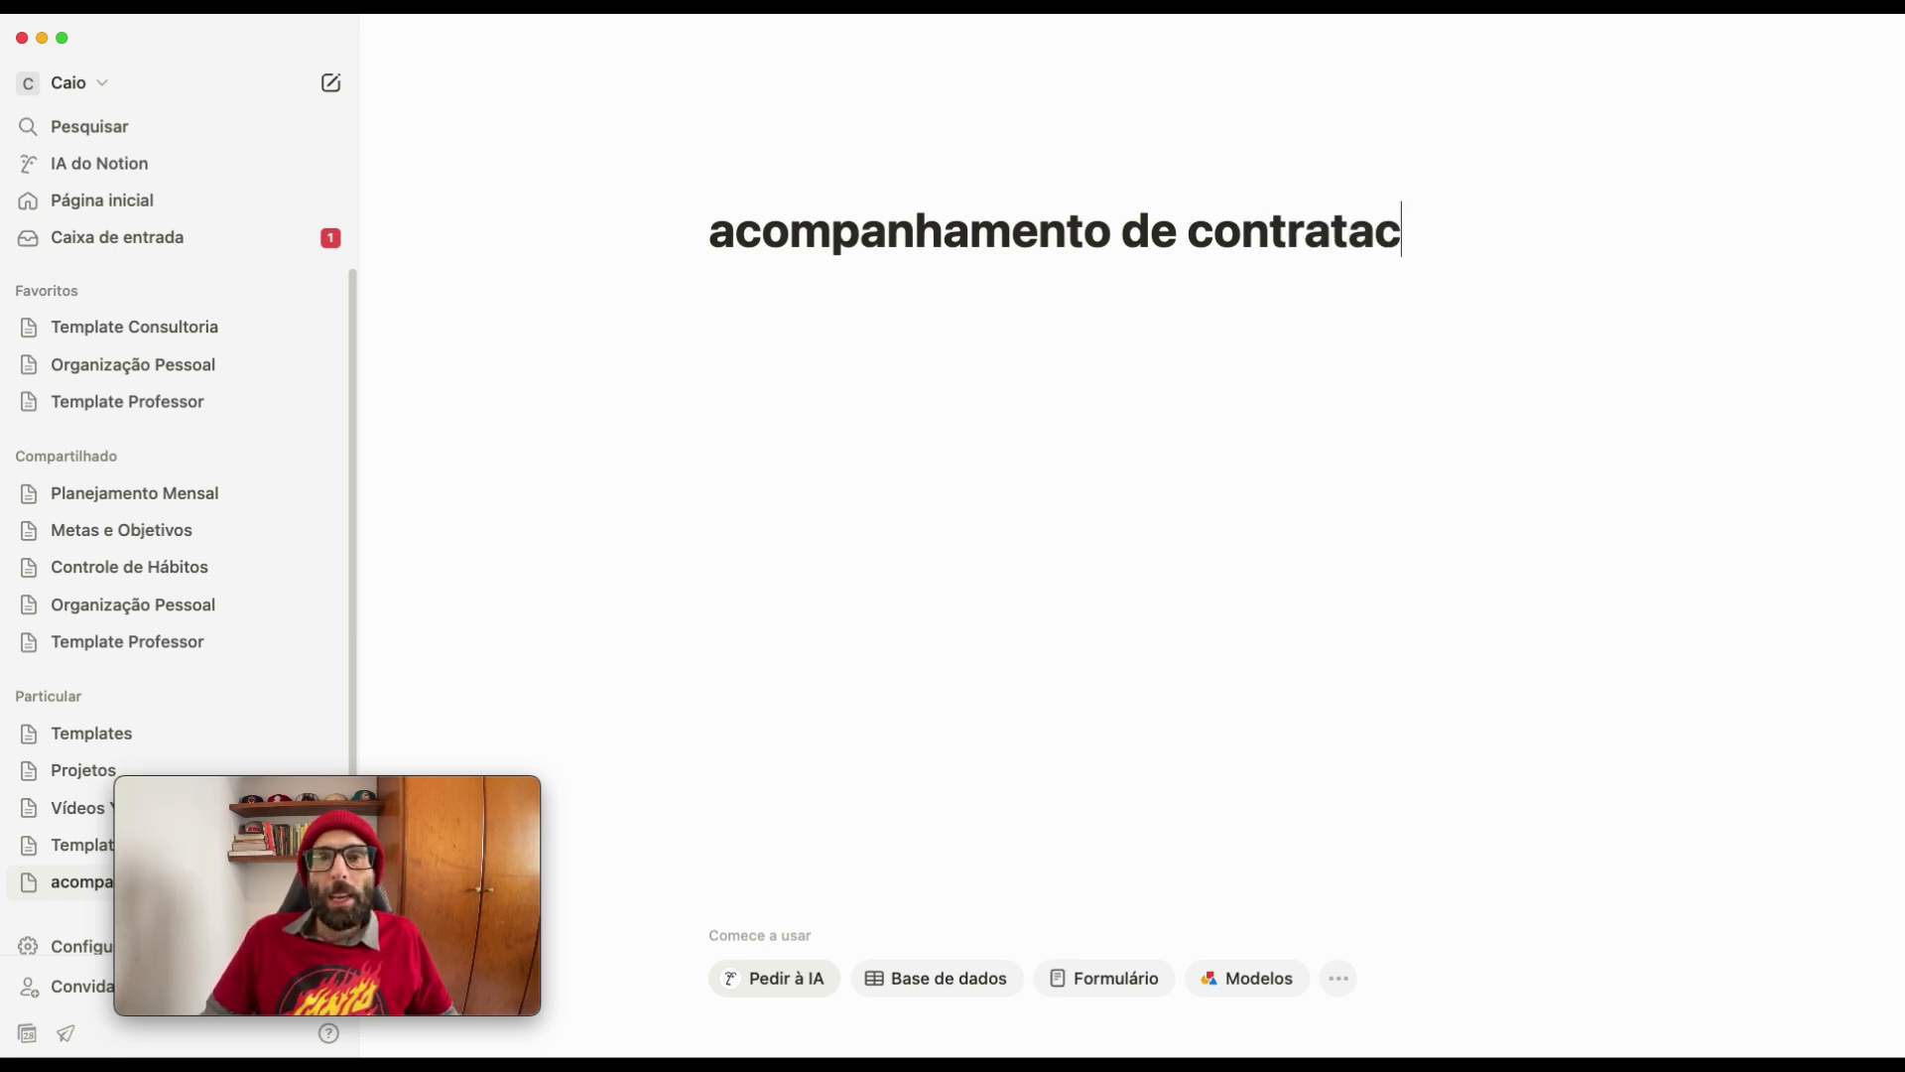
key("BackSpace")
key("BackSpace")
key("BackSpace")
key("BackSpace")
type("ões")
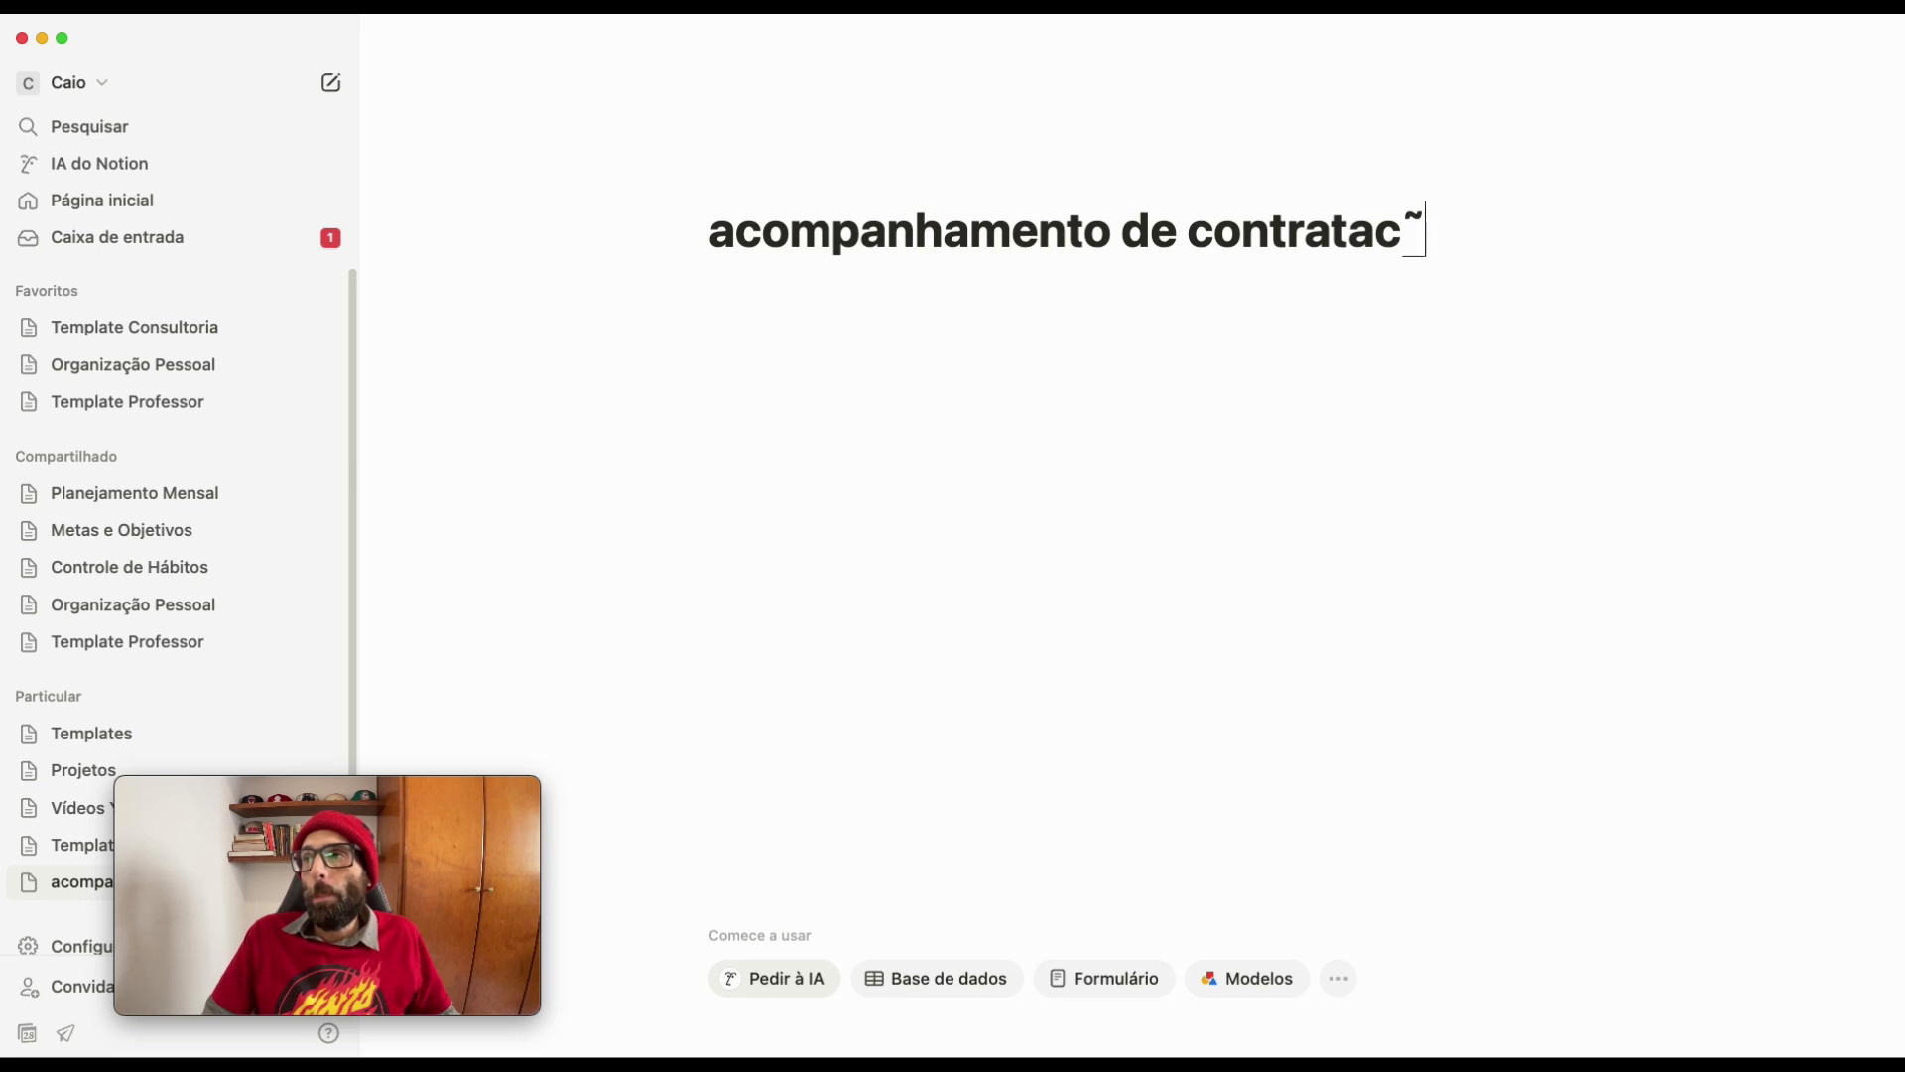
key("Return")
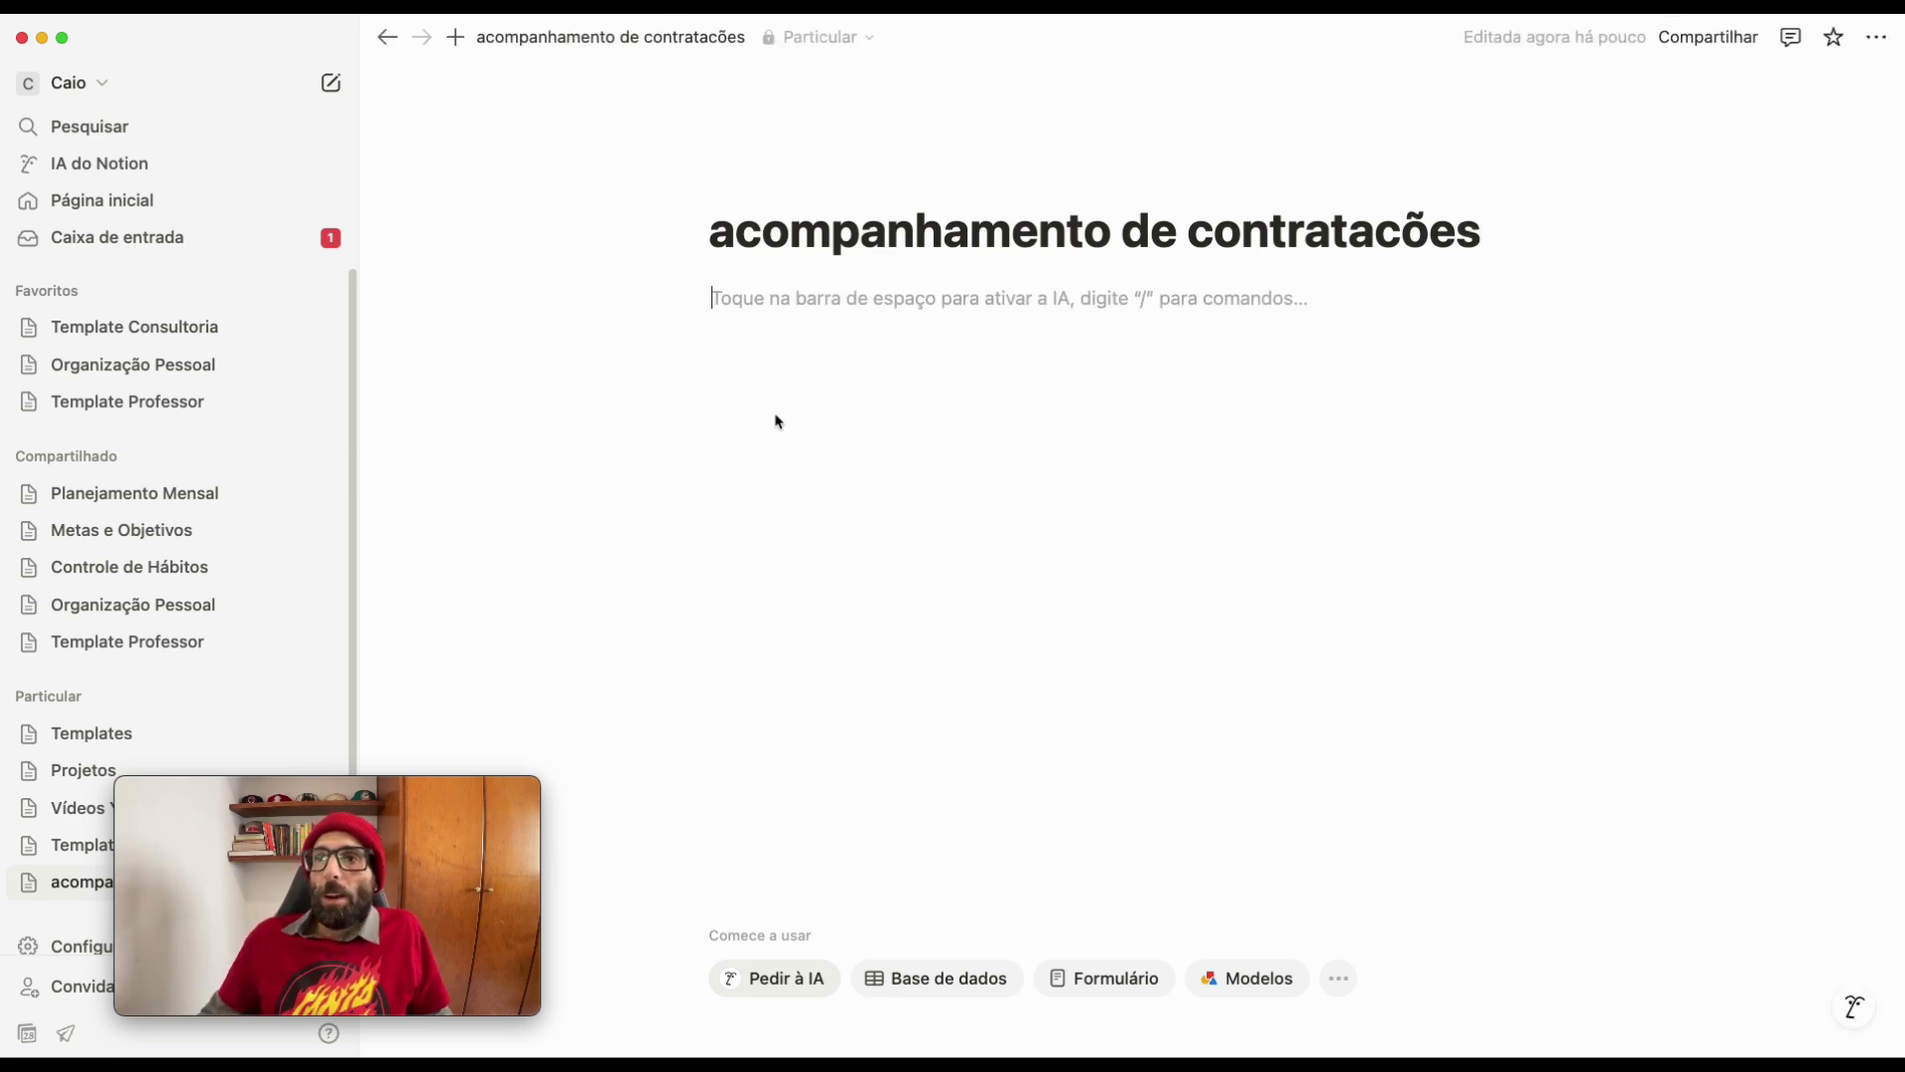
Move the newly titled "acompanhamento de contratacões" page to the trash
left_click(1876, 36)
left_click(1673, 613)
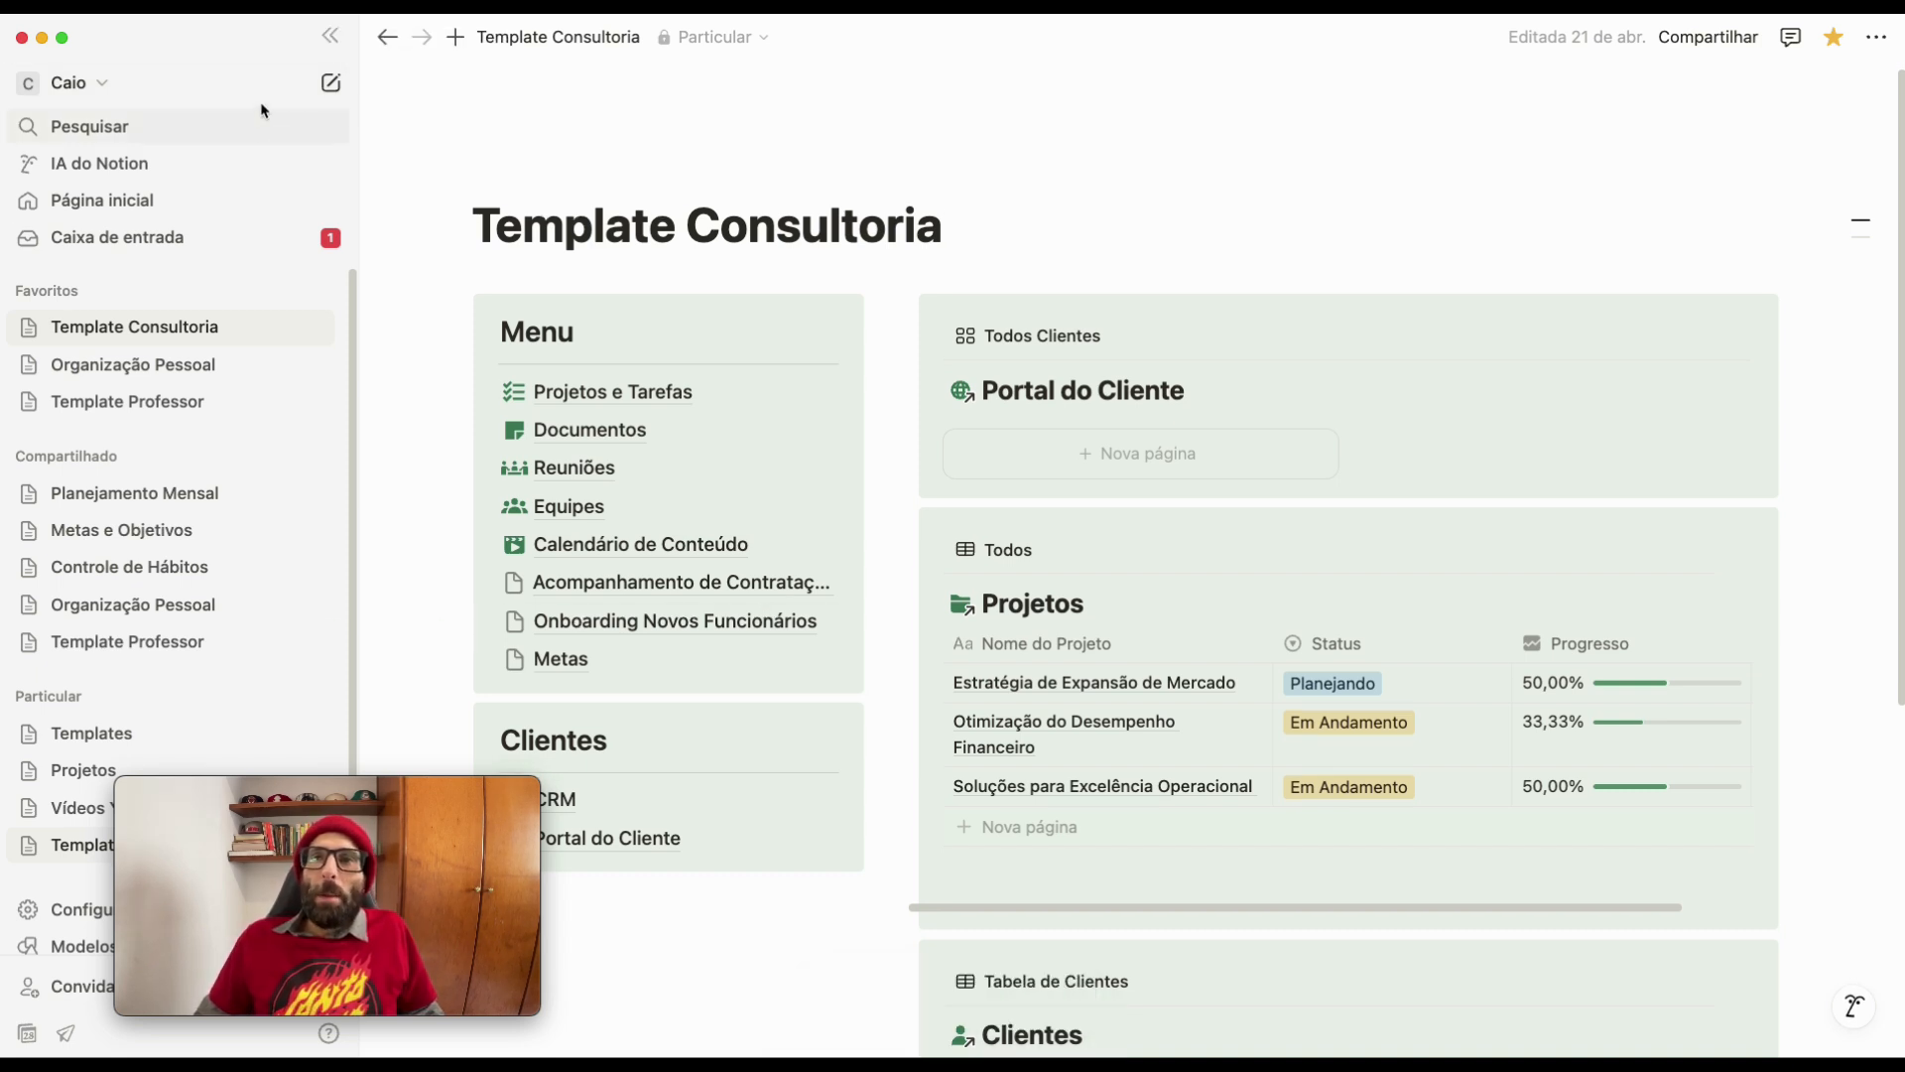
Collapse the sidebar and open the Acompanhamento de Contratações page from the Template Consultoria menu in a new tab
left_click(329, 37)
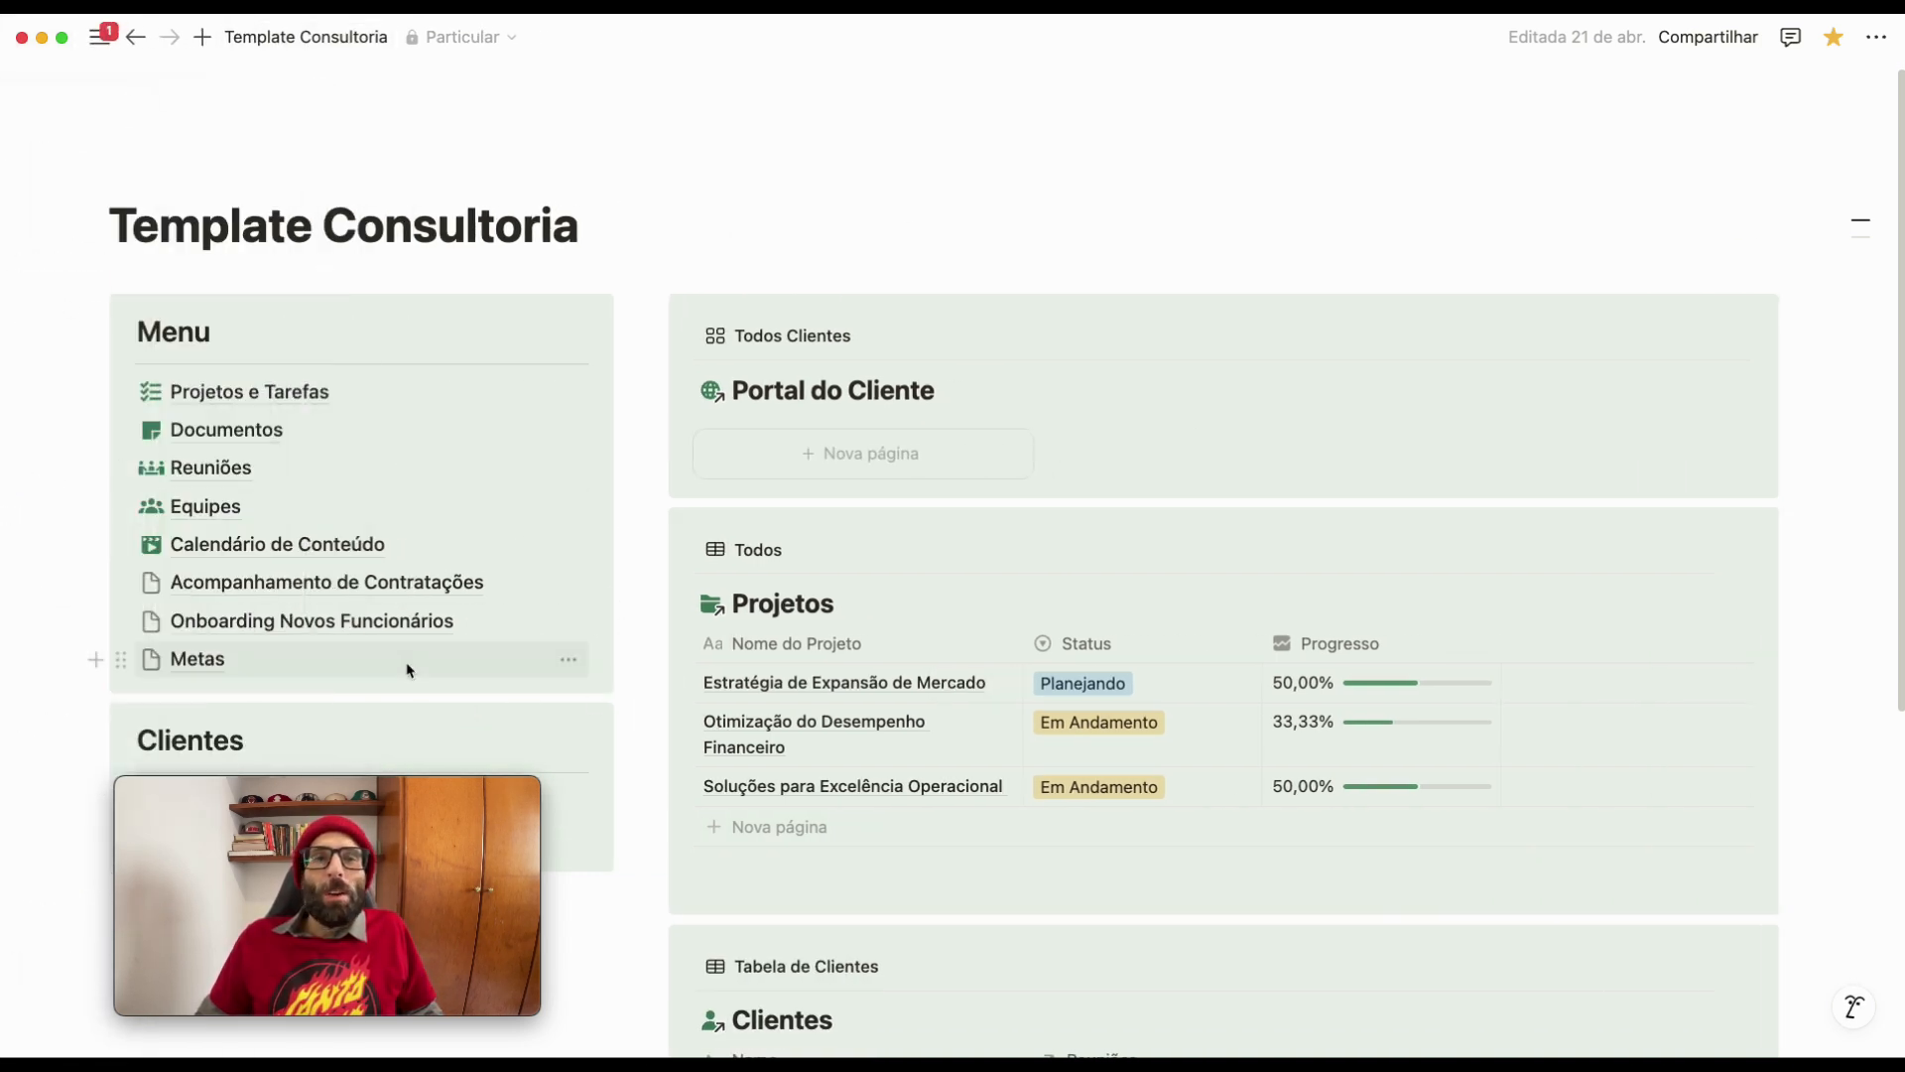
mouse_move(210, 682)
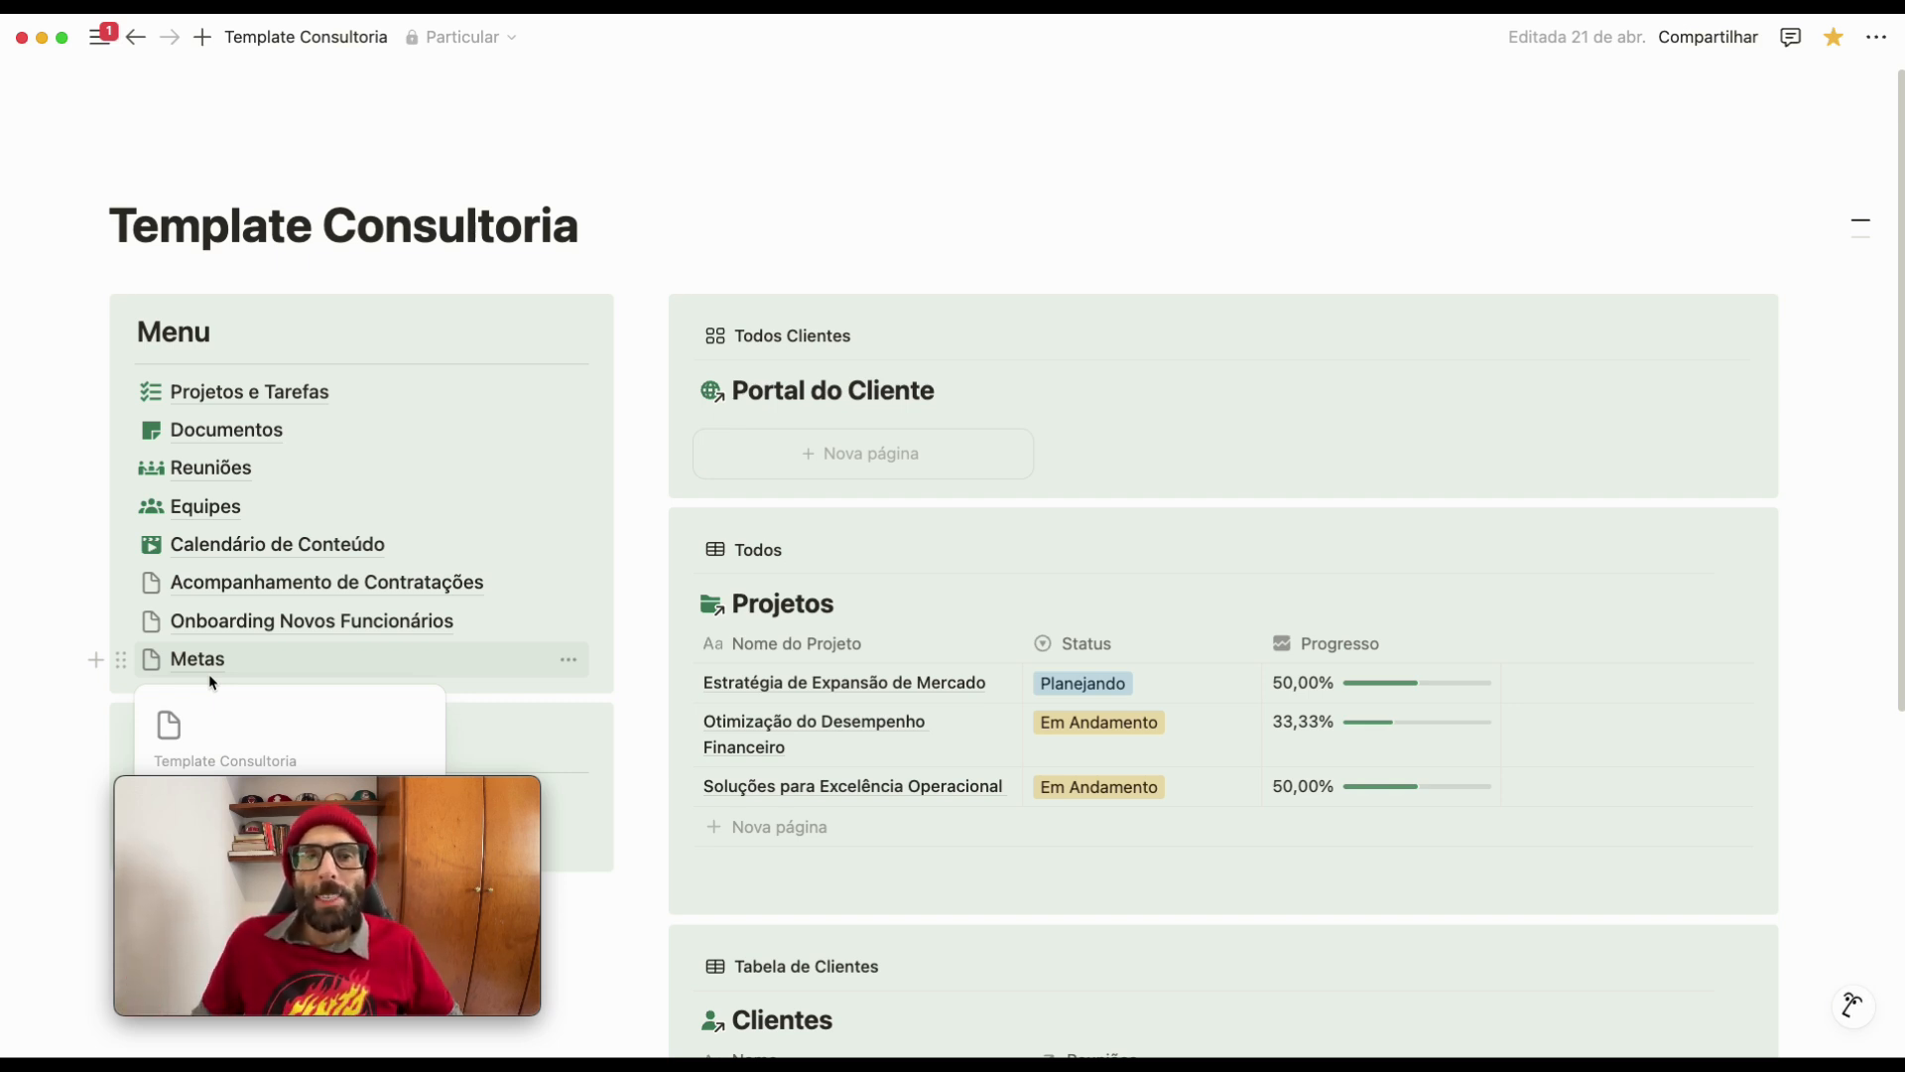
mouse_move(338, 599)
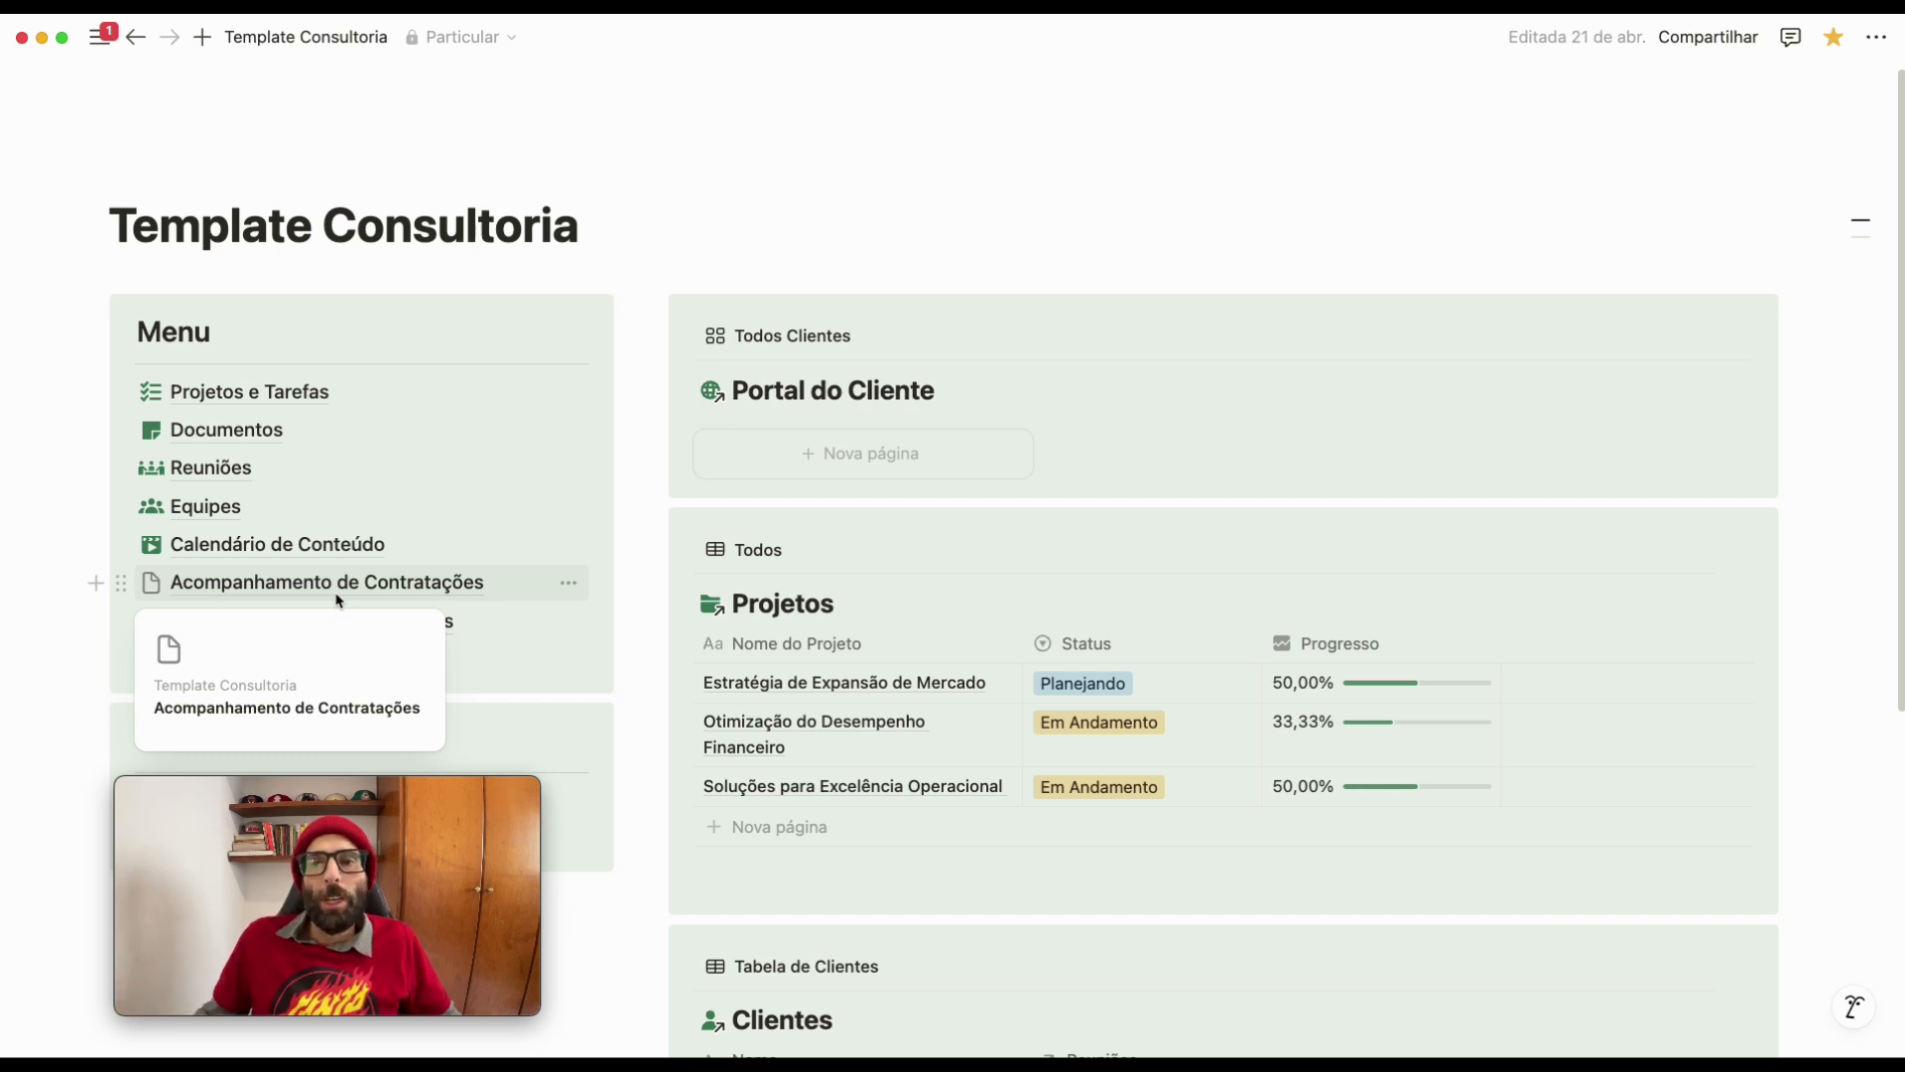
left_click(338, 596, "super")
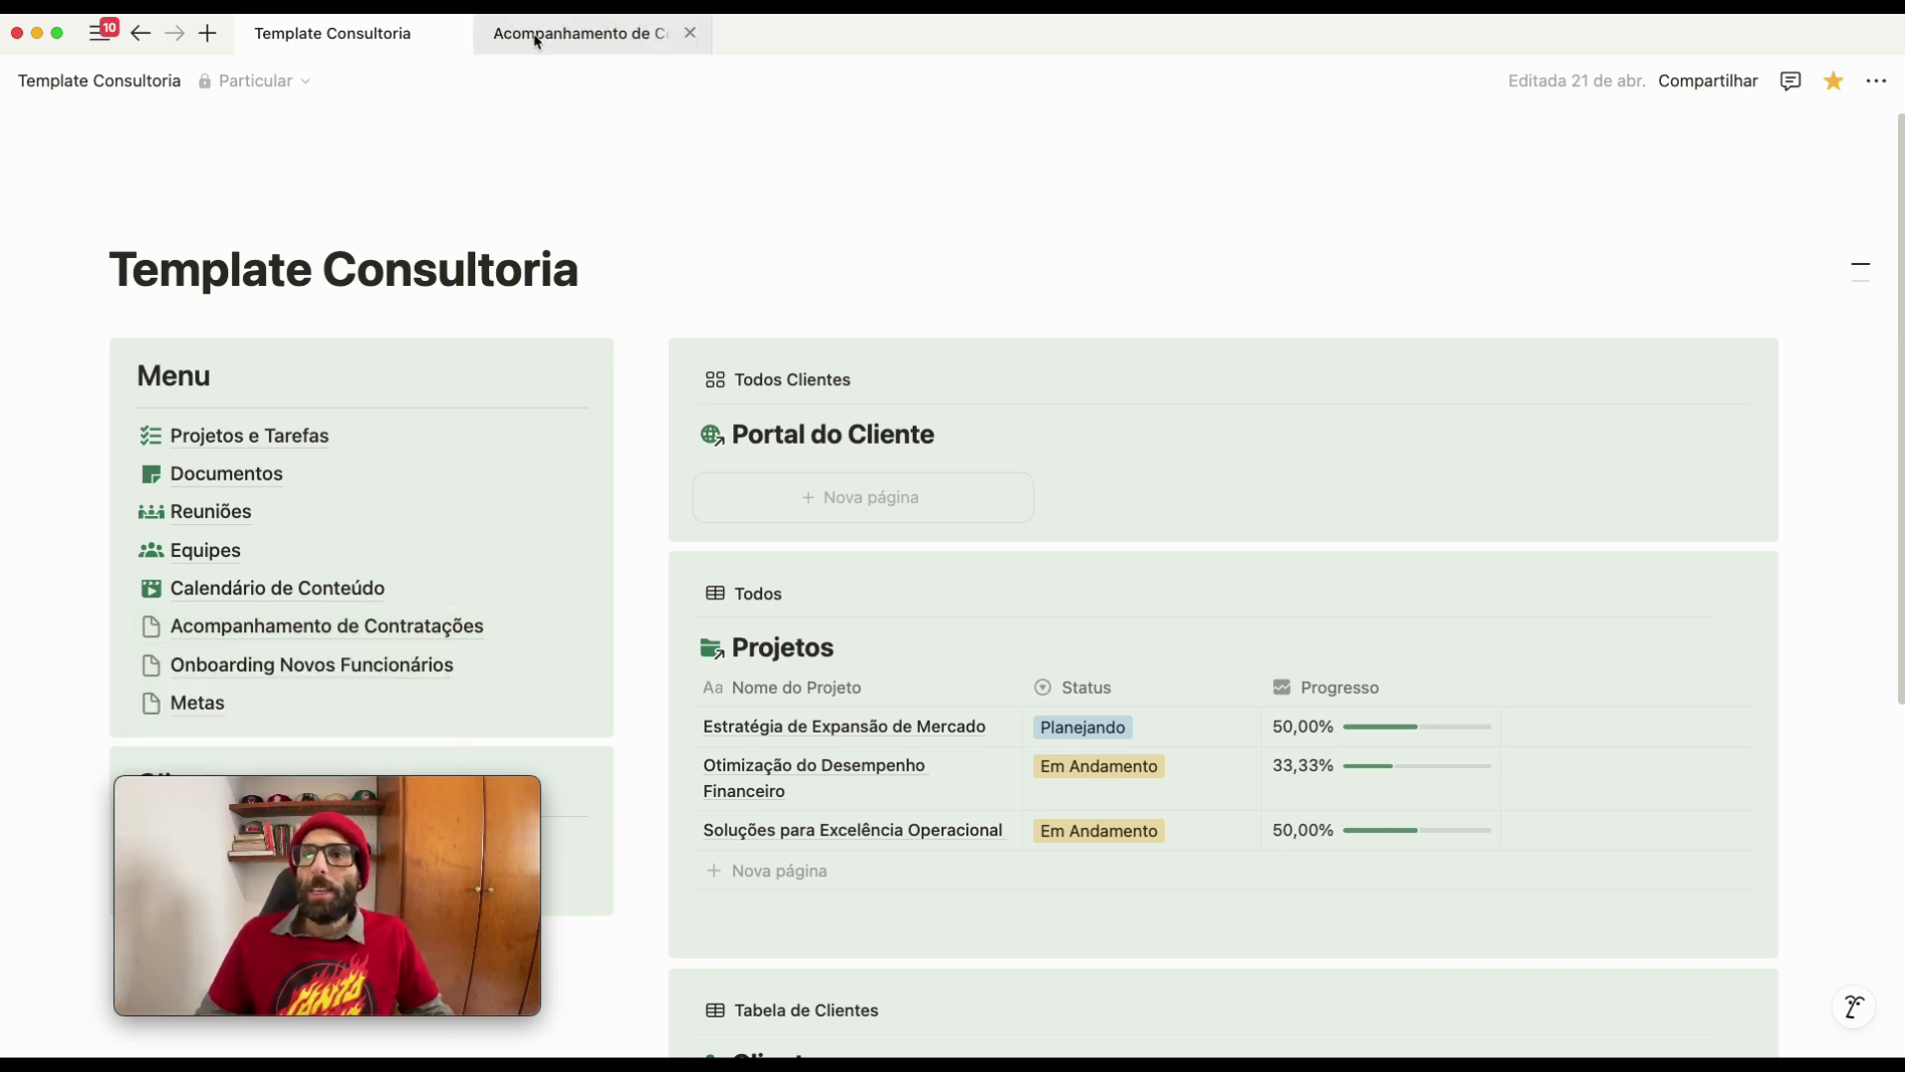
left_click(566, 40)
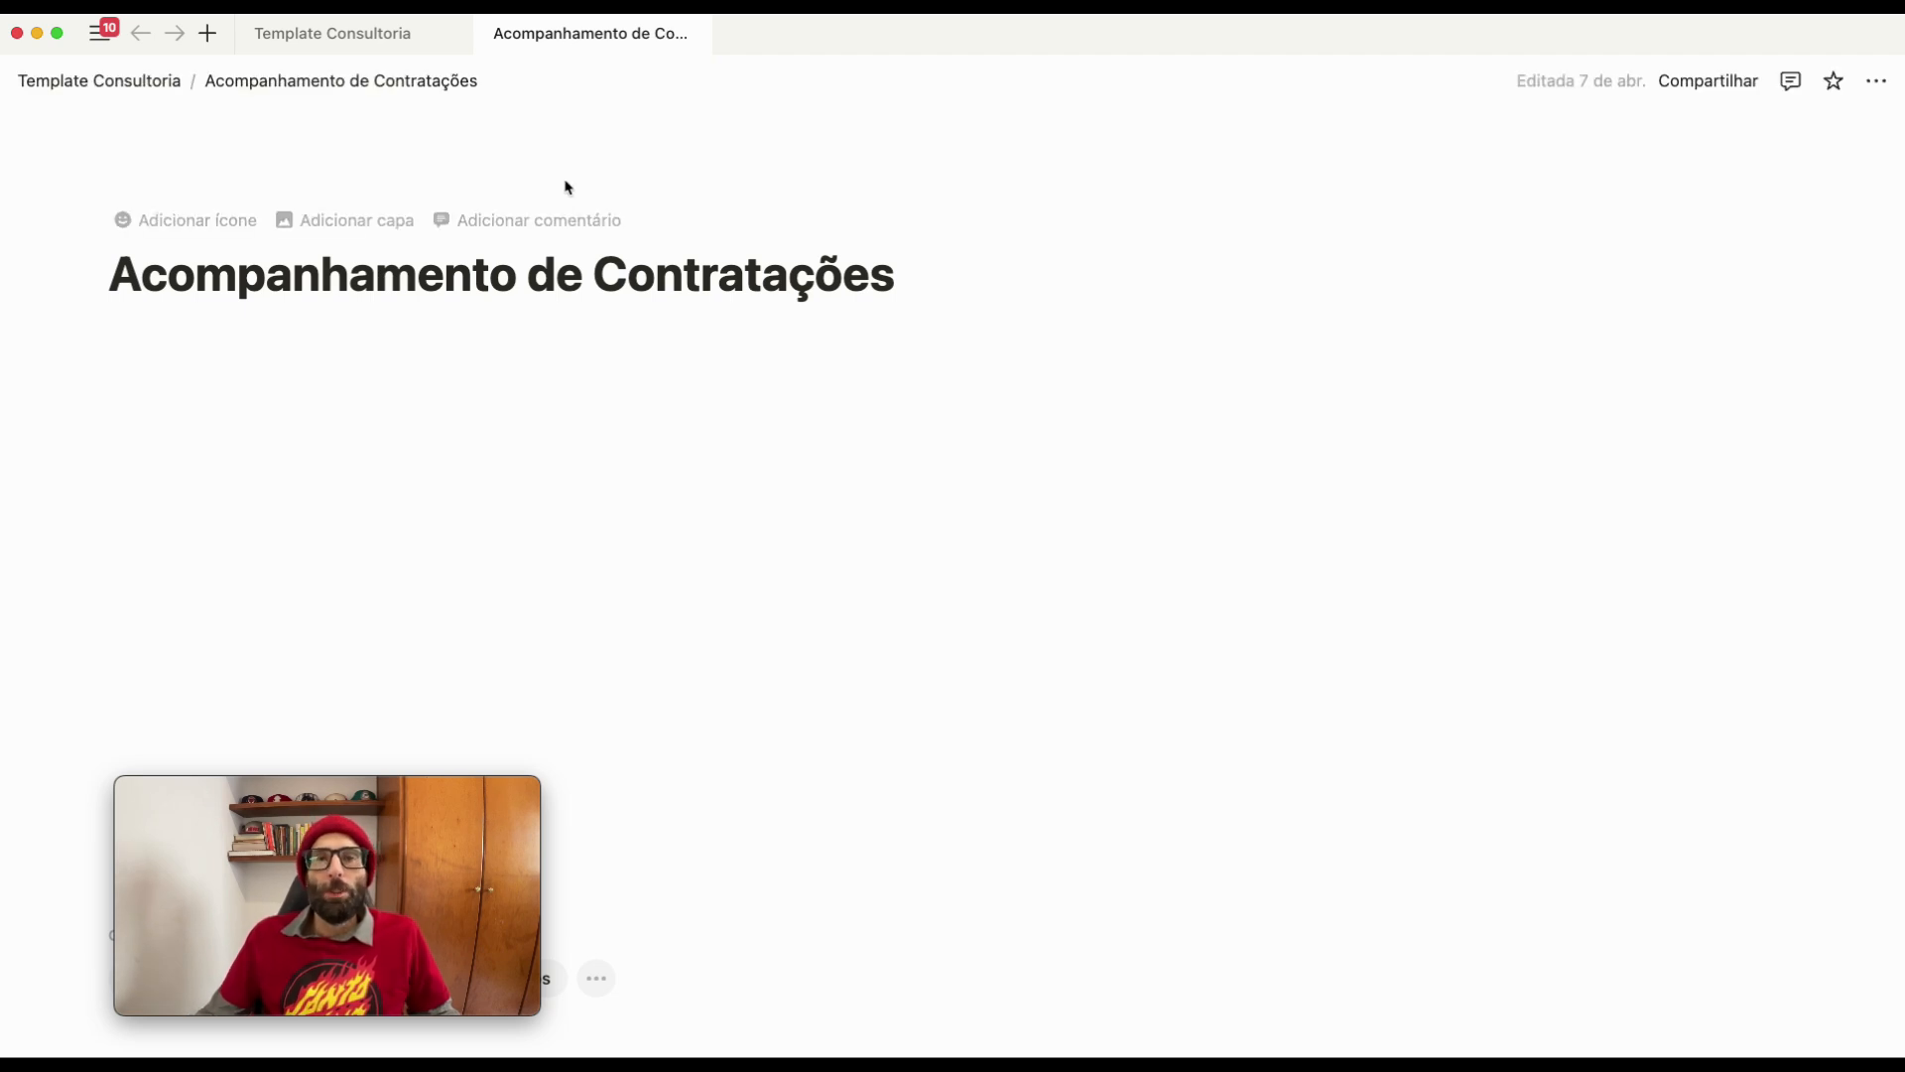
Turn the Largura completa option off and back on for the Acompanhamento de Contratações page
left_click(422, 433)
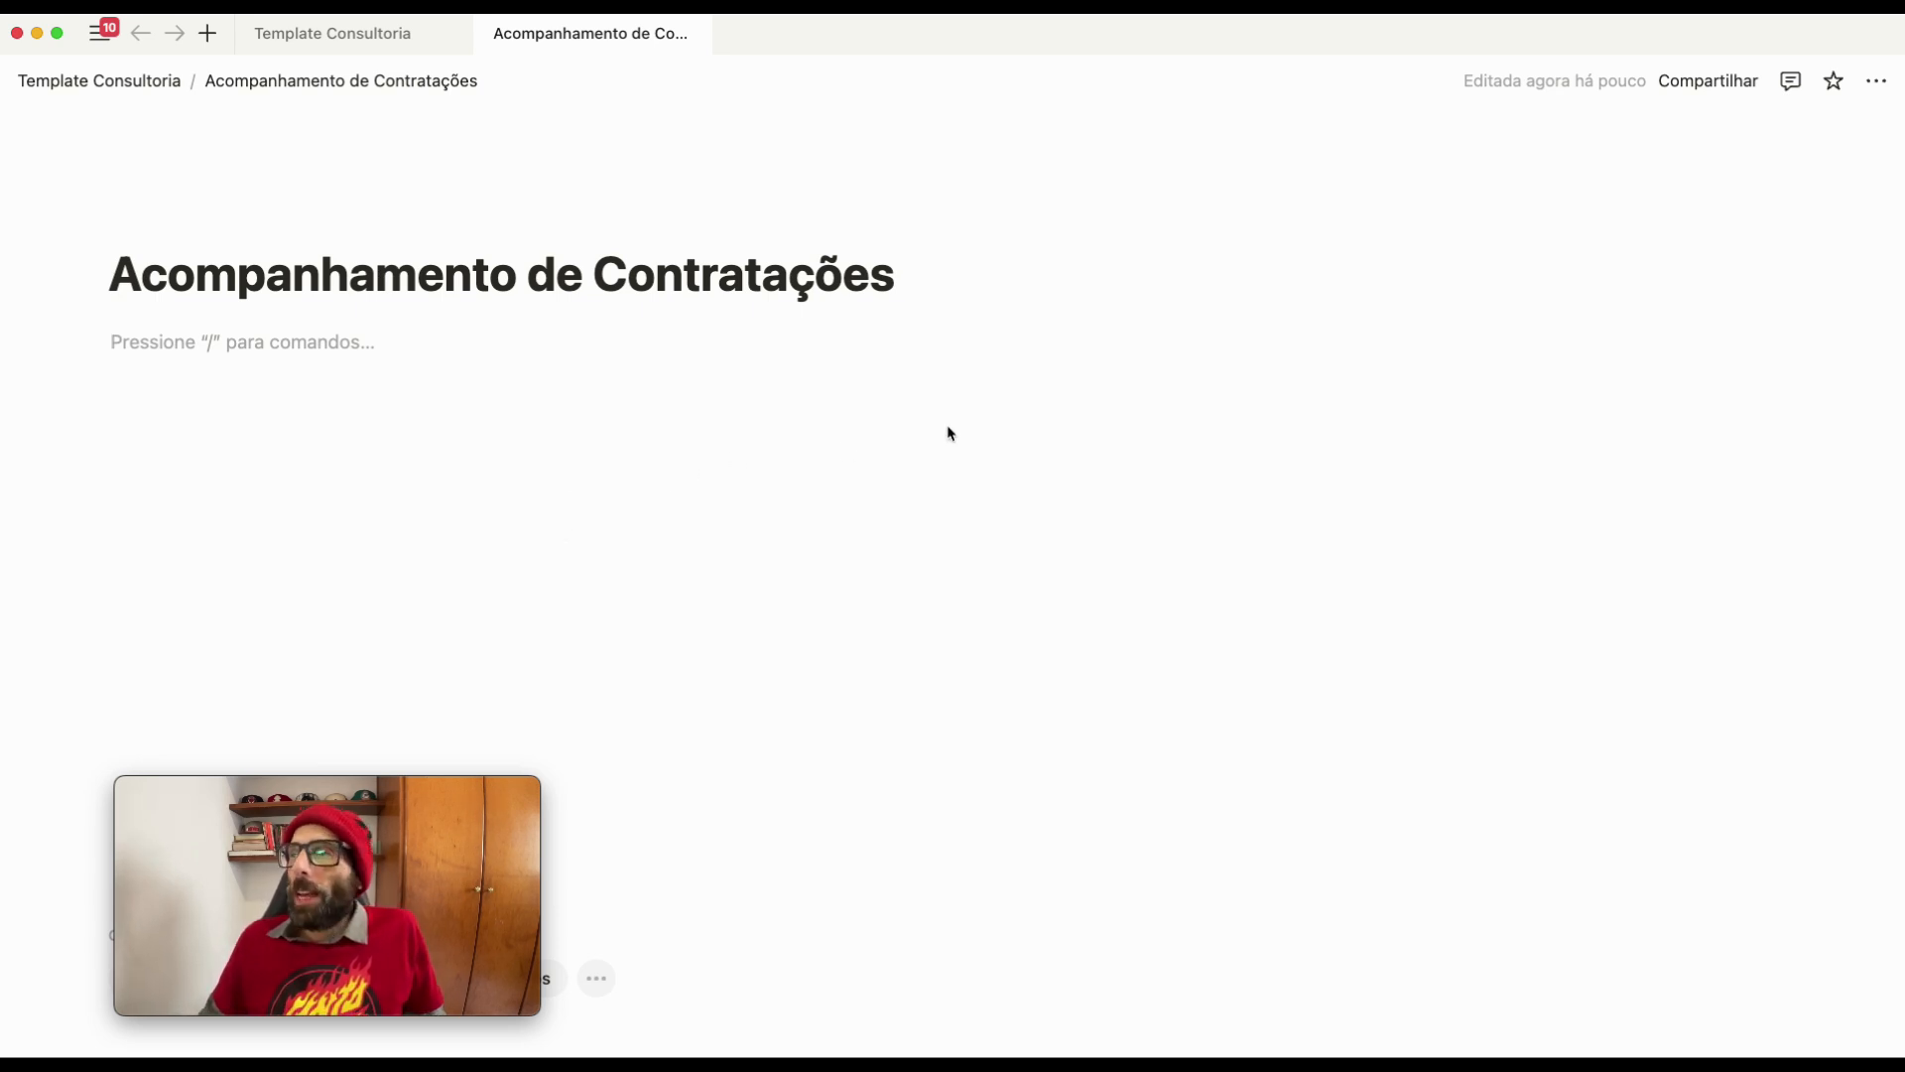
left_click(1876, 81)
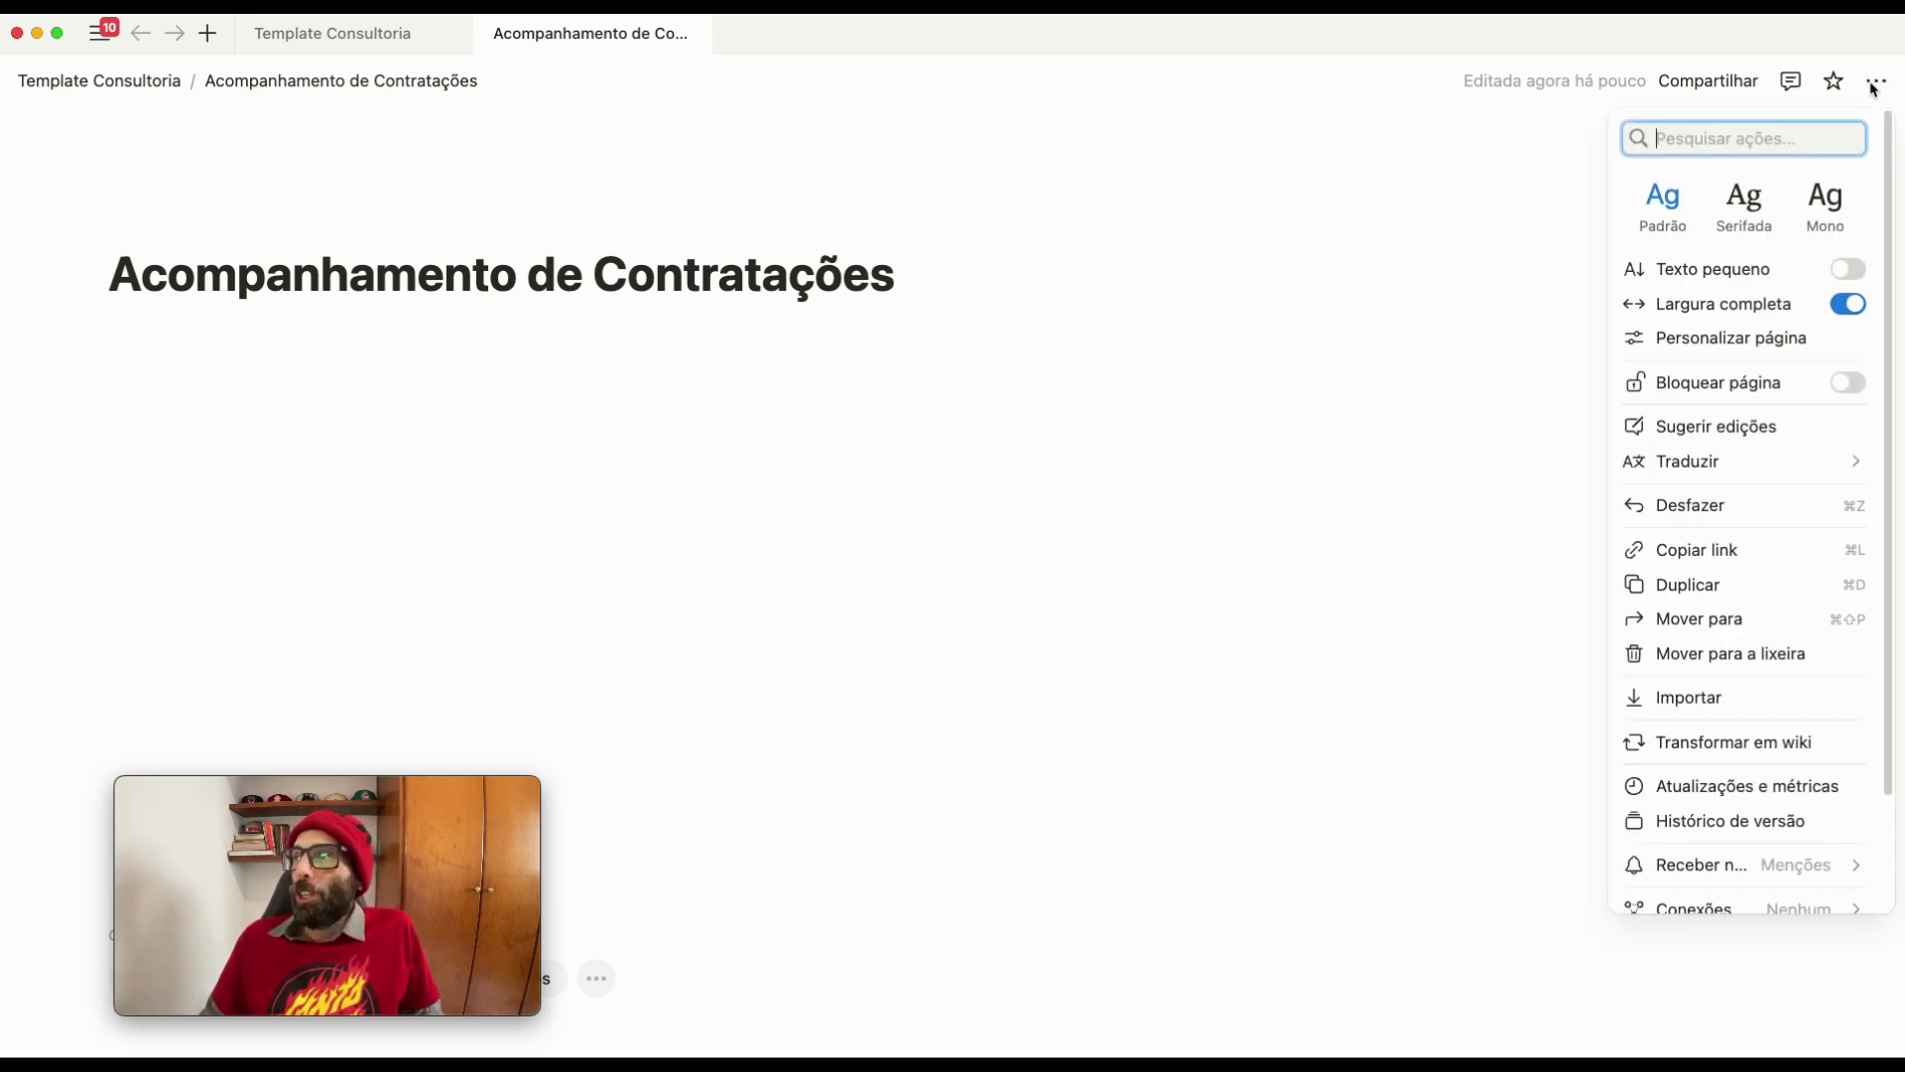
left_click(1788, 317)
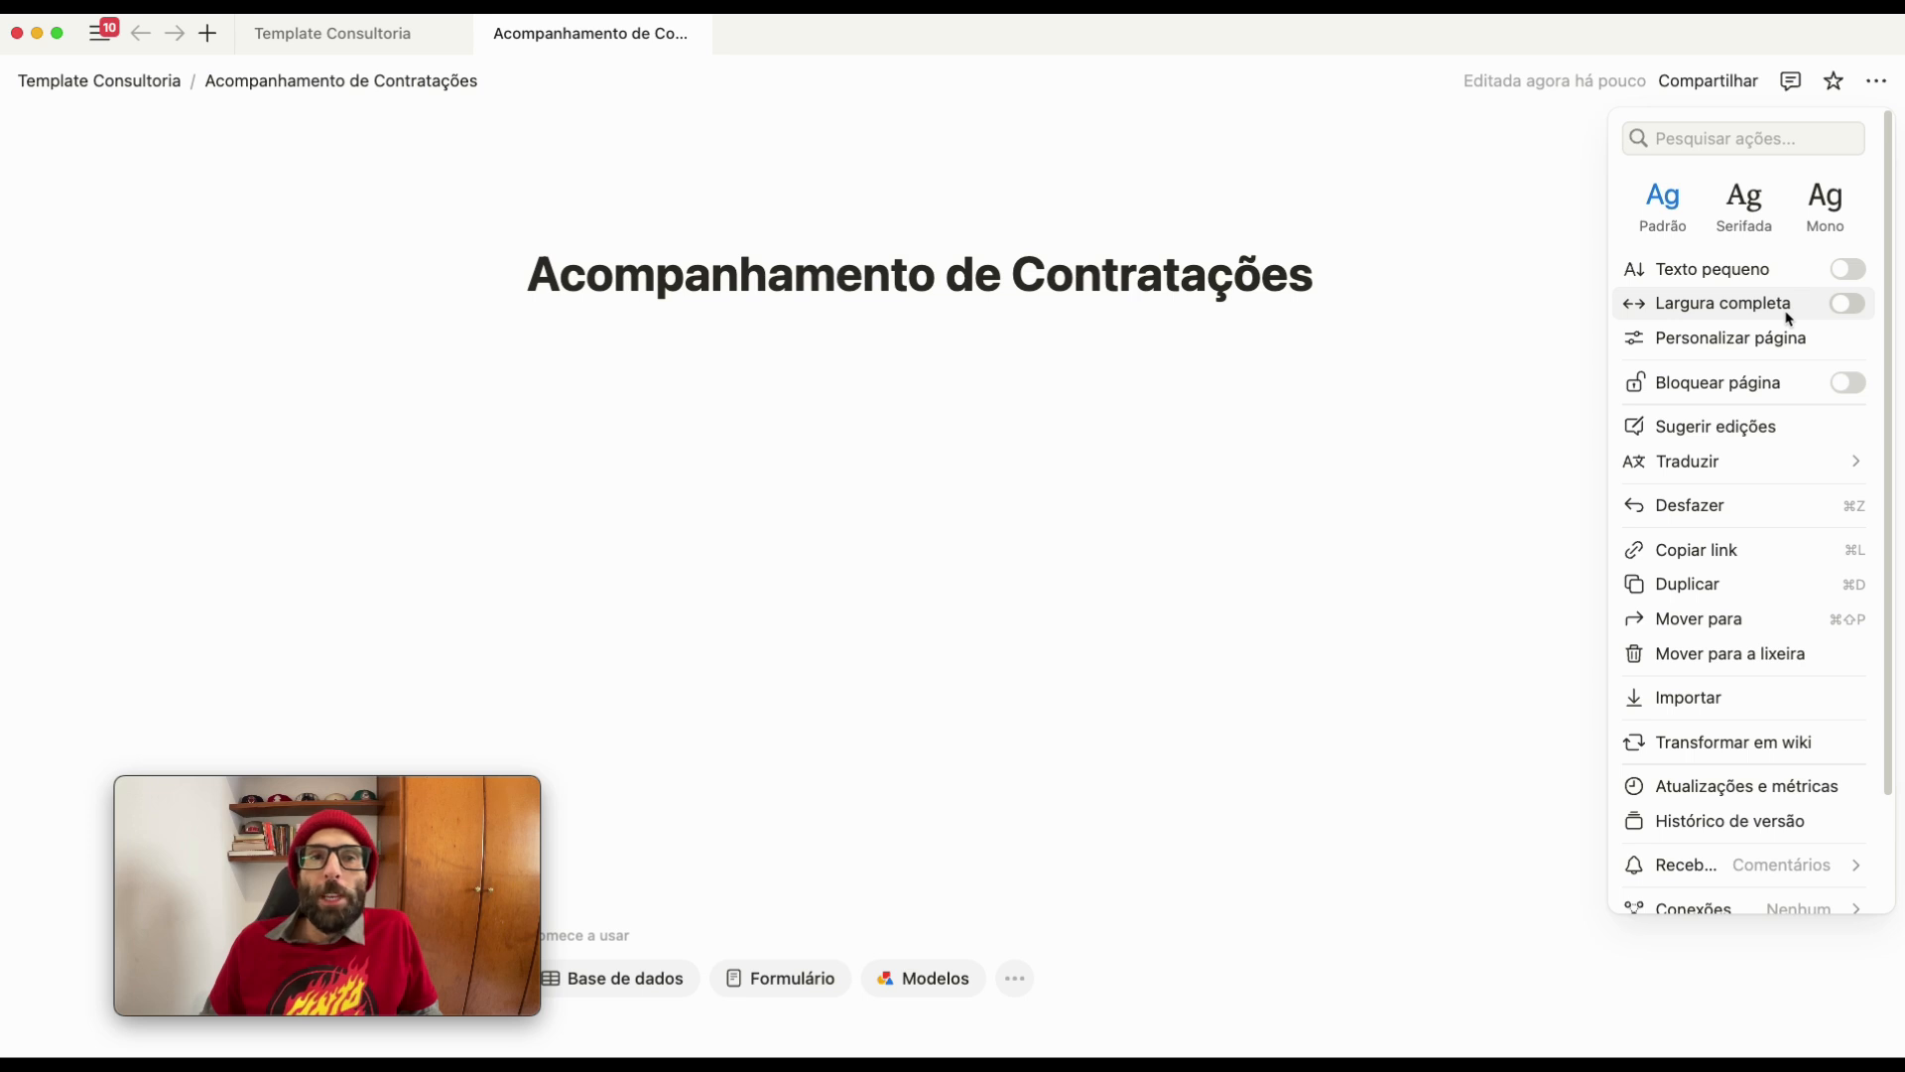
left_click(1789, 317)
left_click(1244, 474)
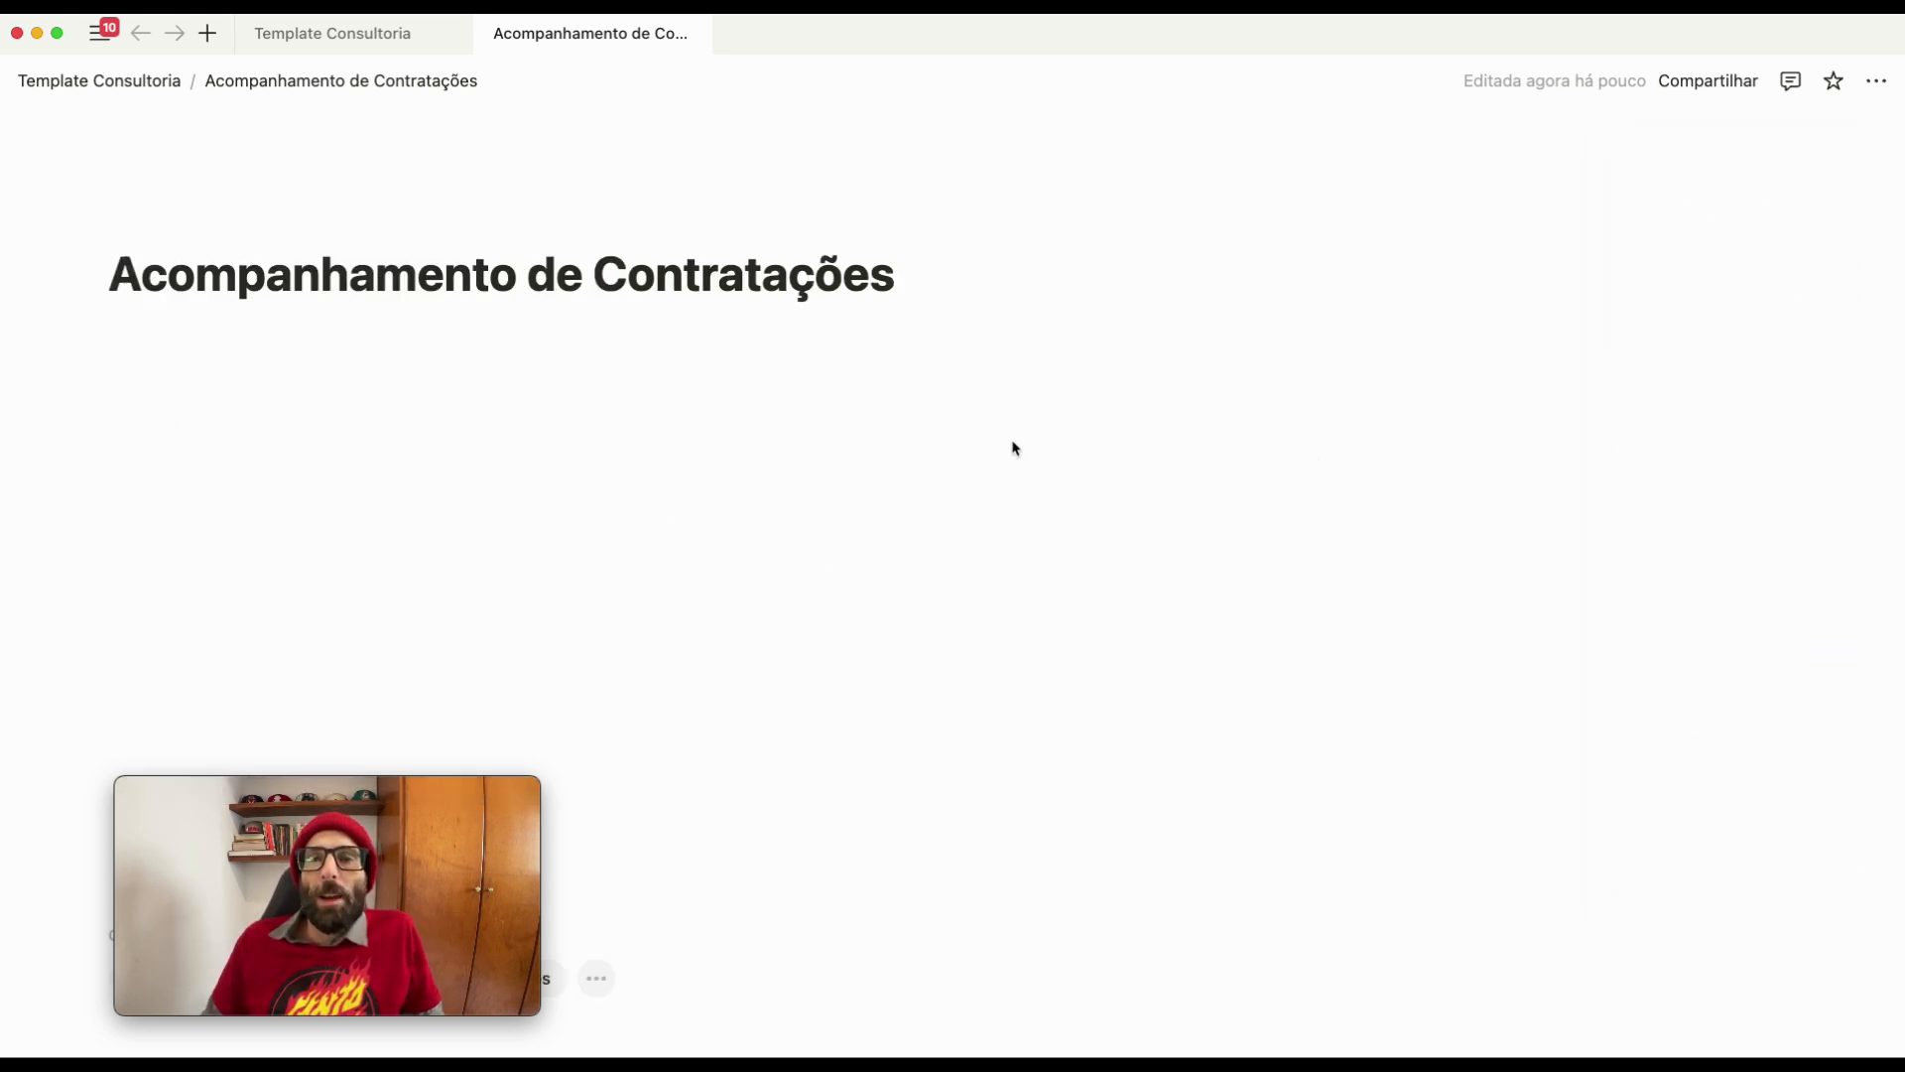
Insert a table-view database in the page body, created as a new empty database
left_click(746, 506)
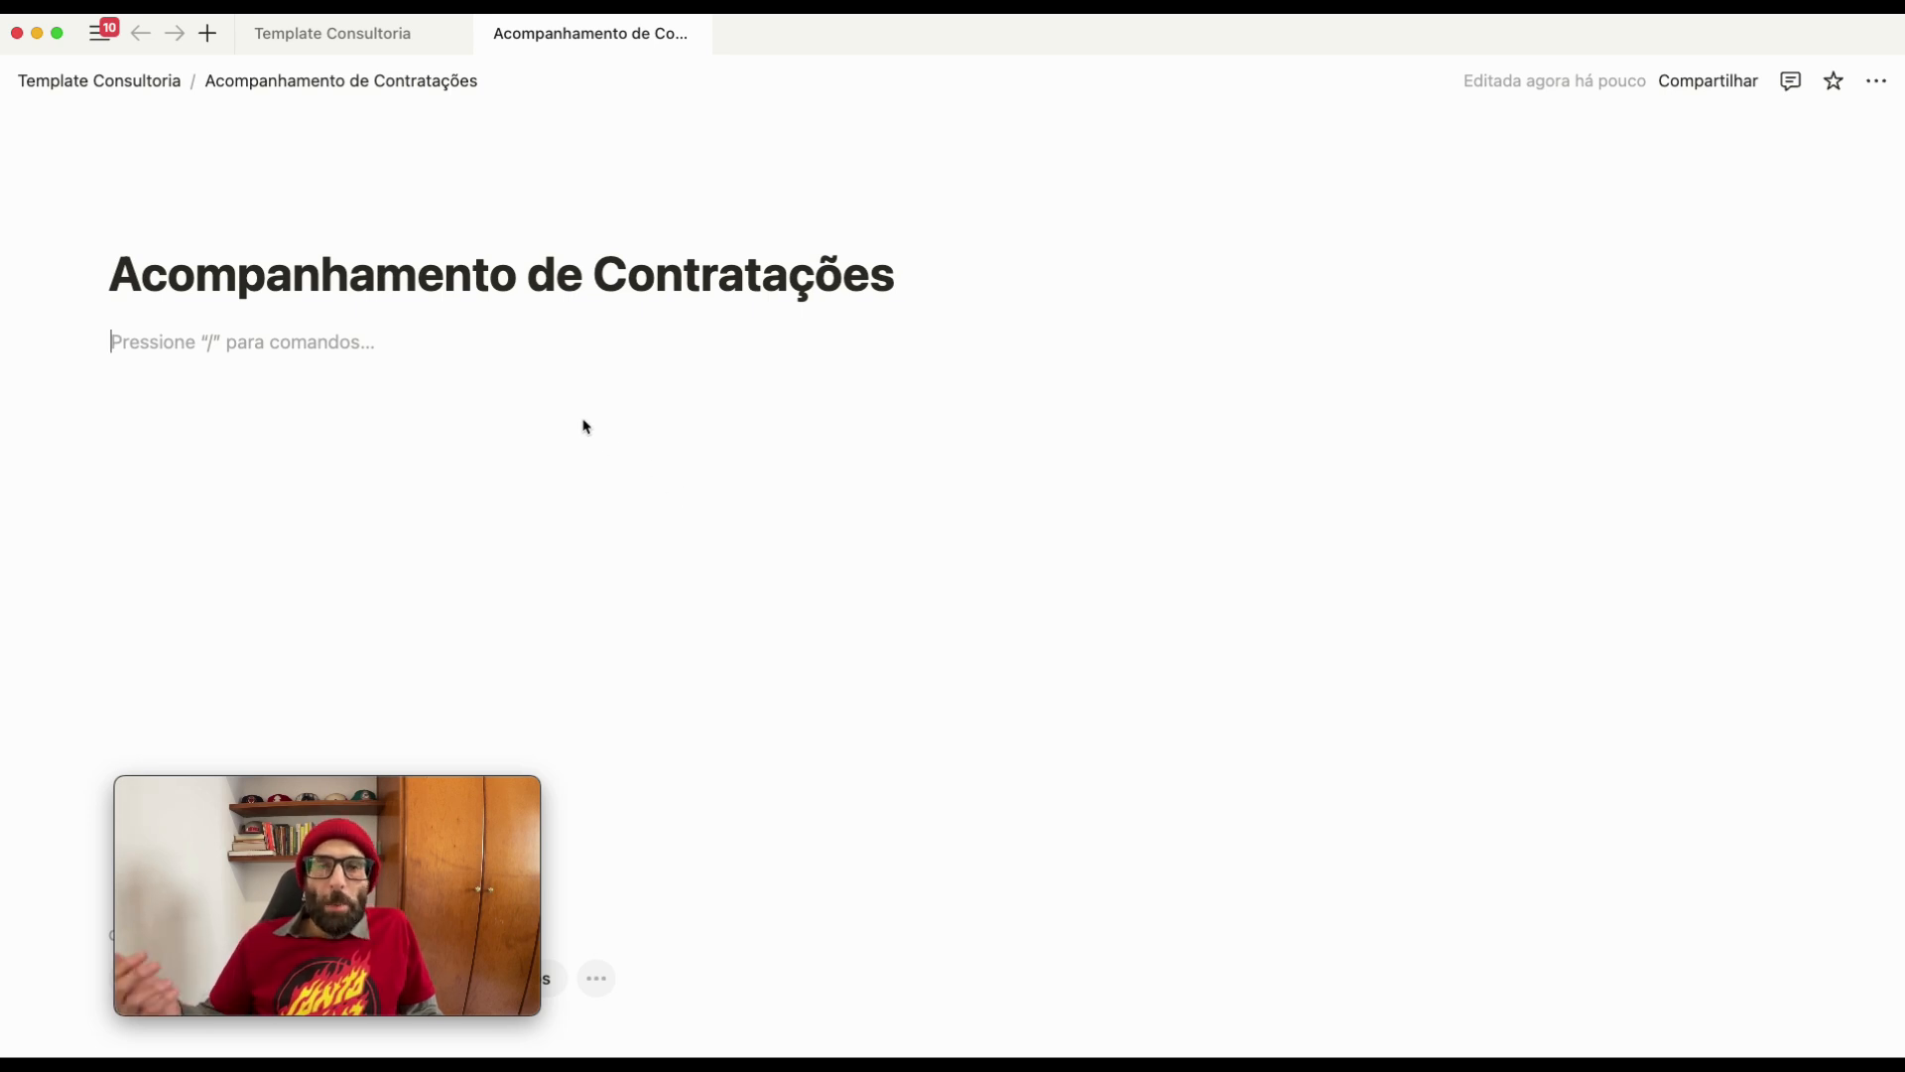
type("/")
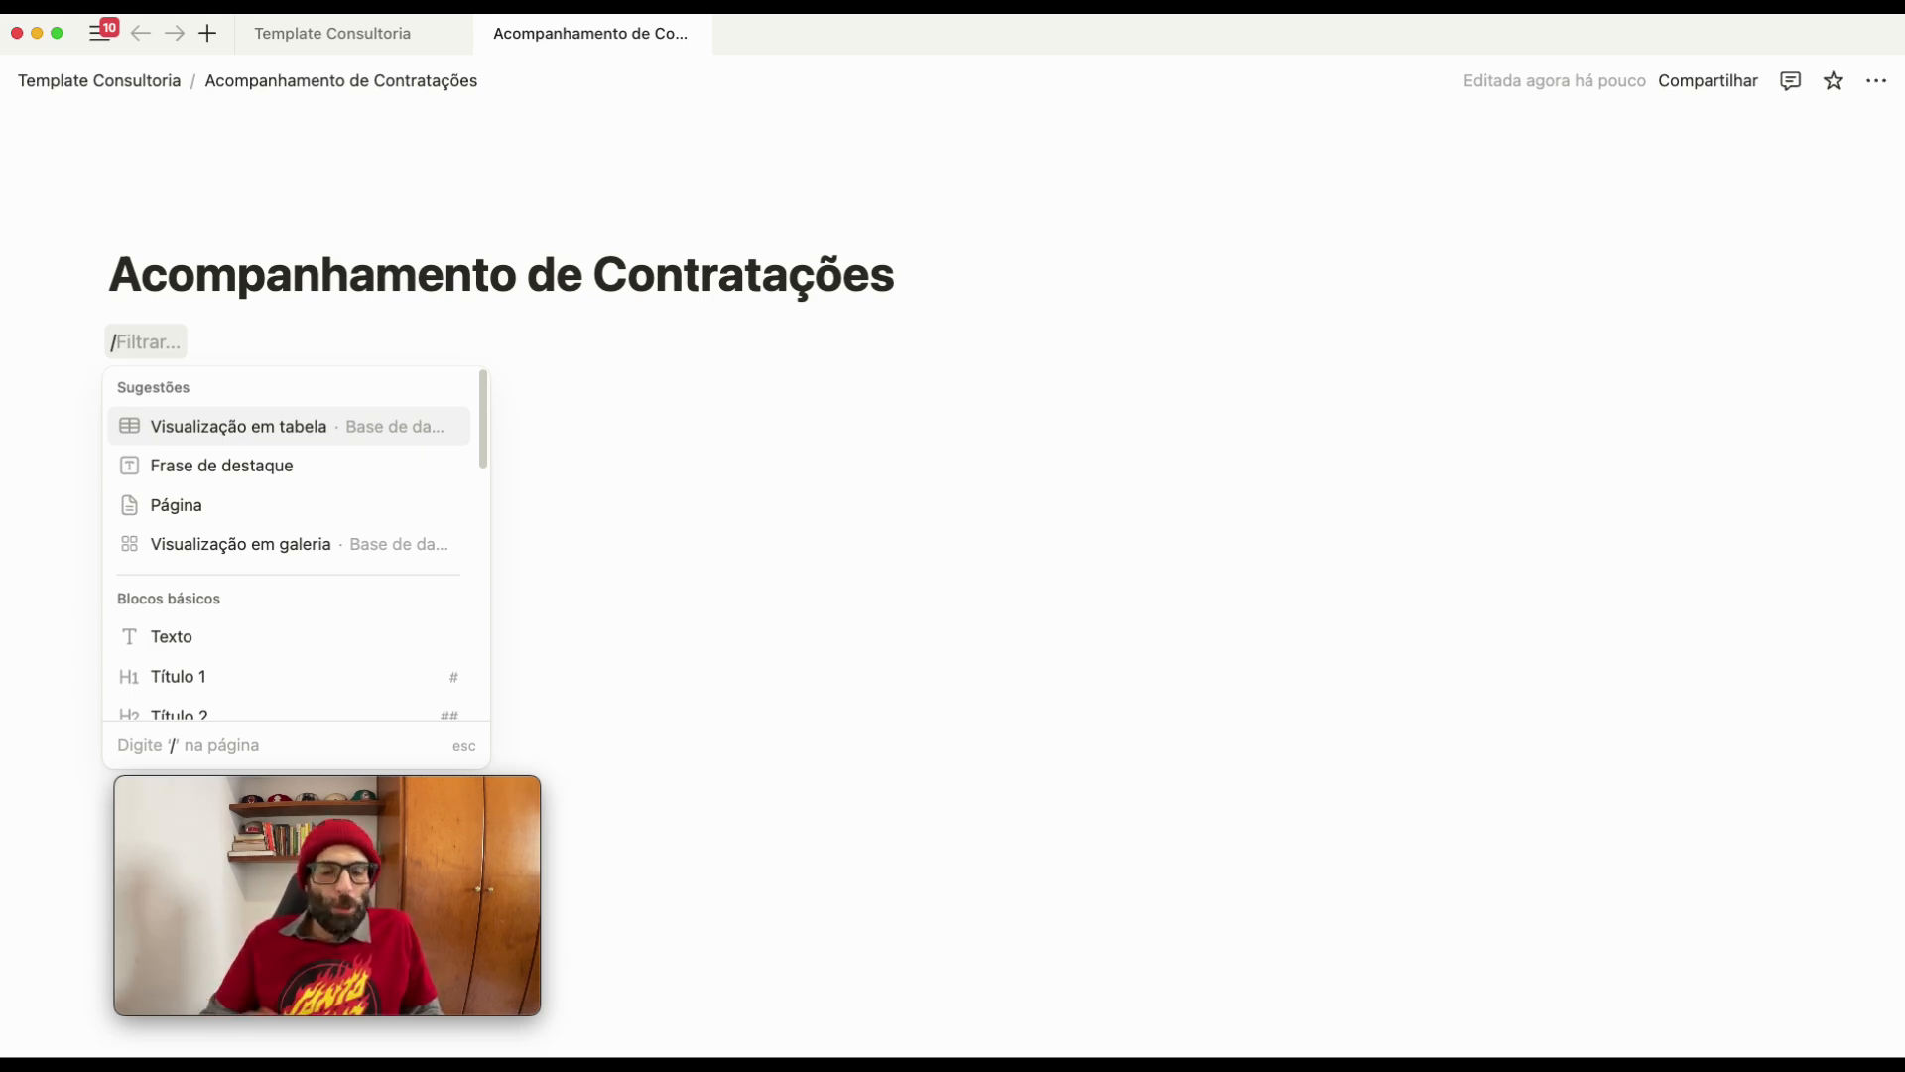
type("visua")
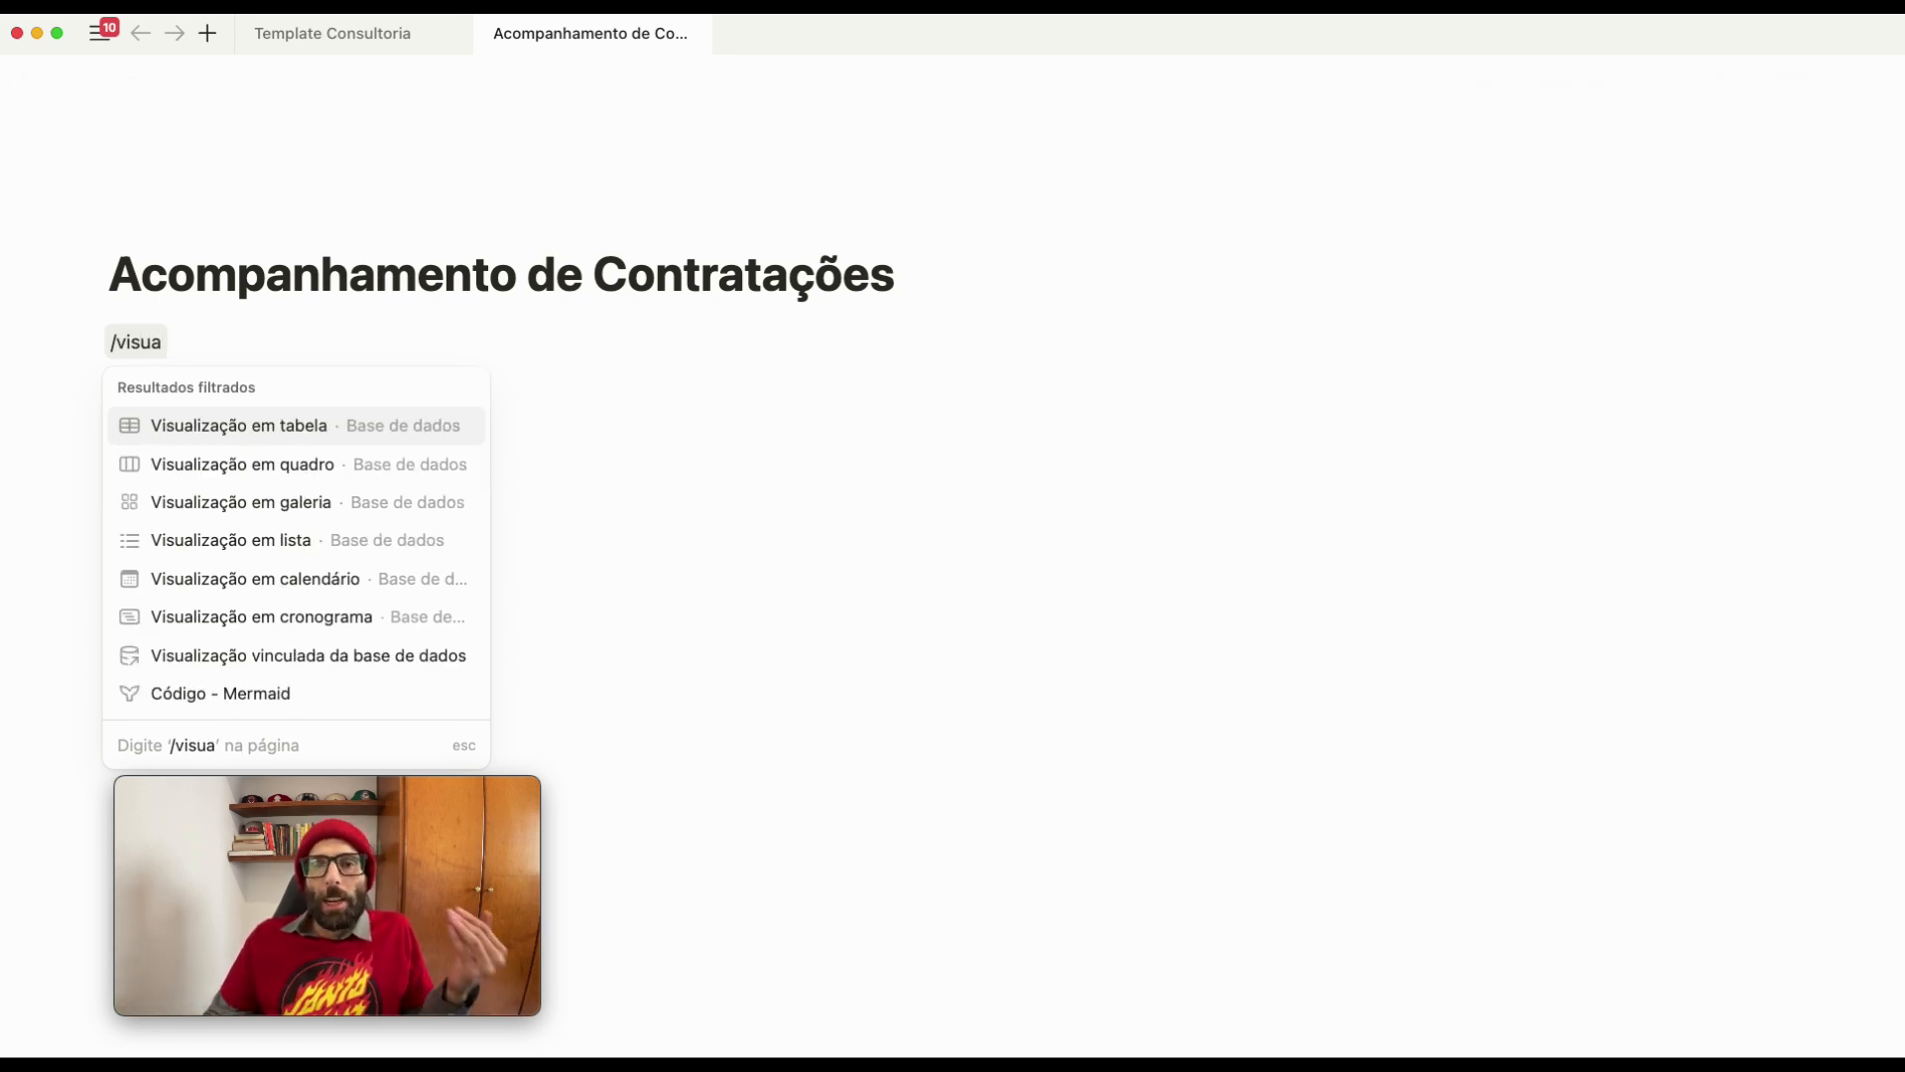
left_click(298, 428)
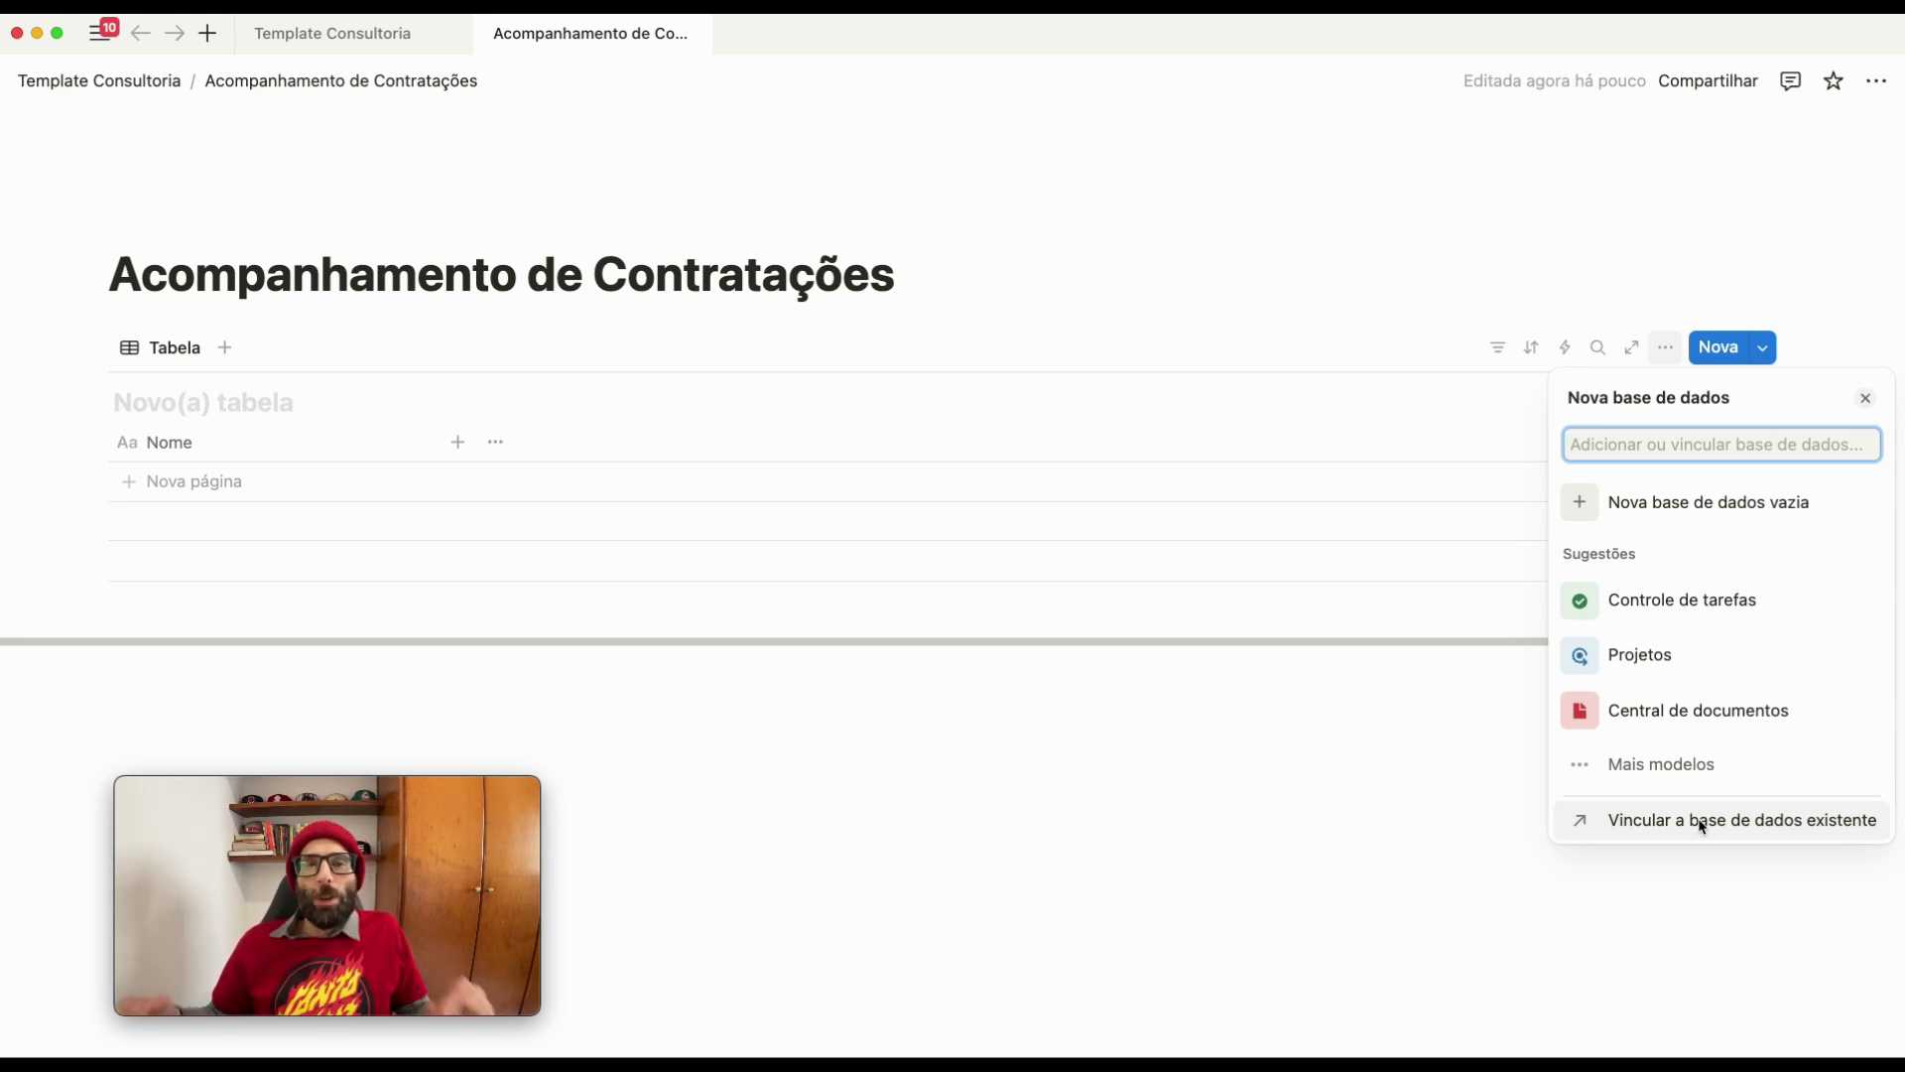
left_click(1677, 504)
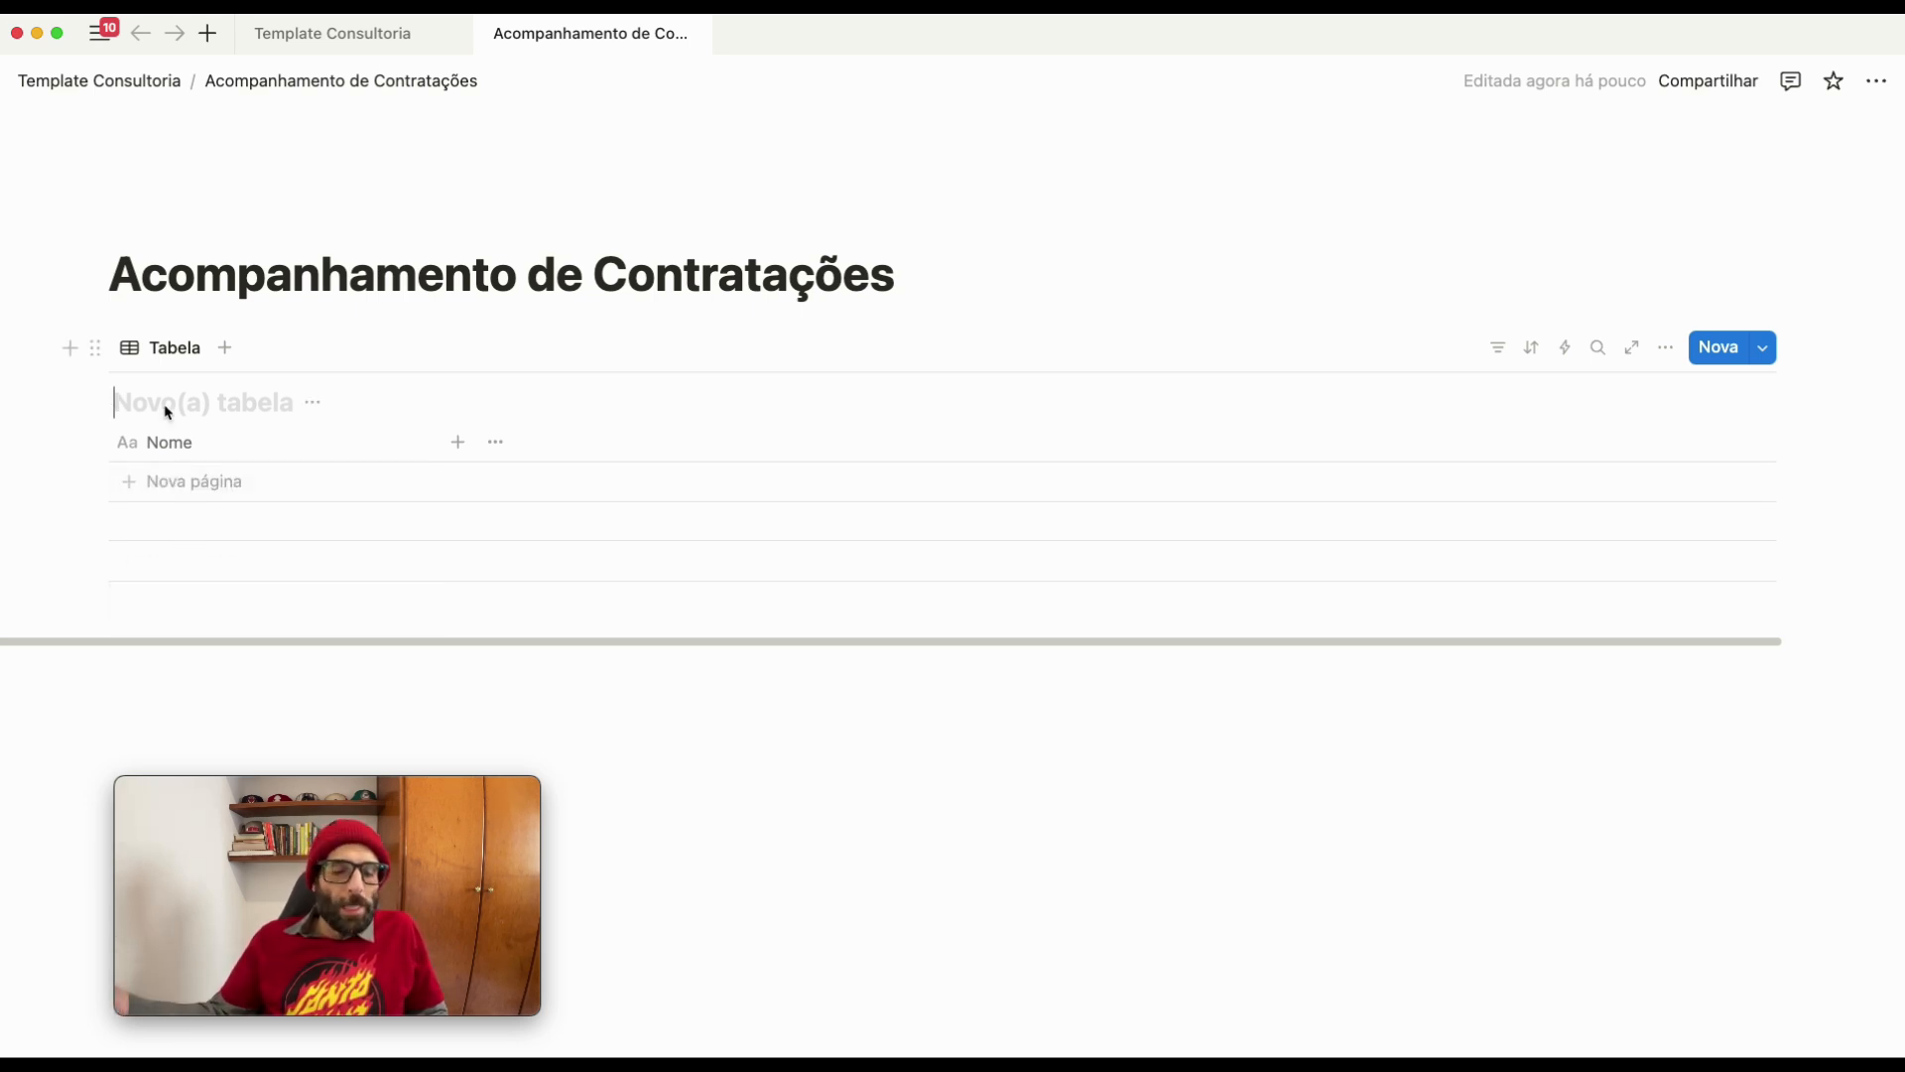
Title the new database "contratações consultoria"
type("contr")
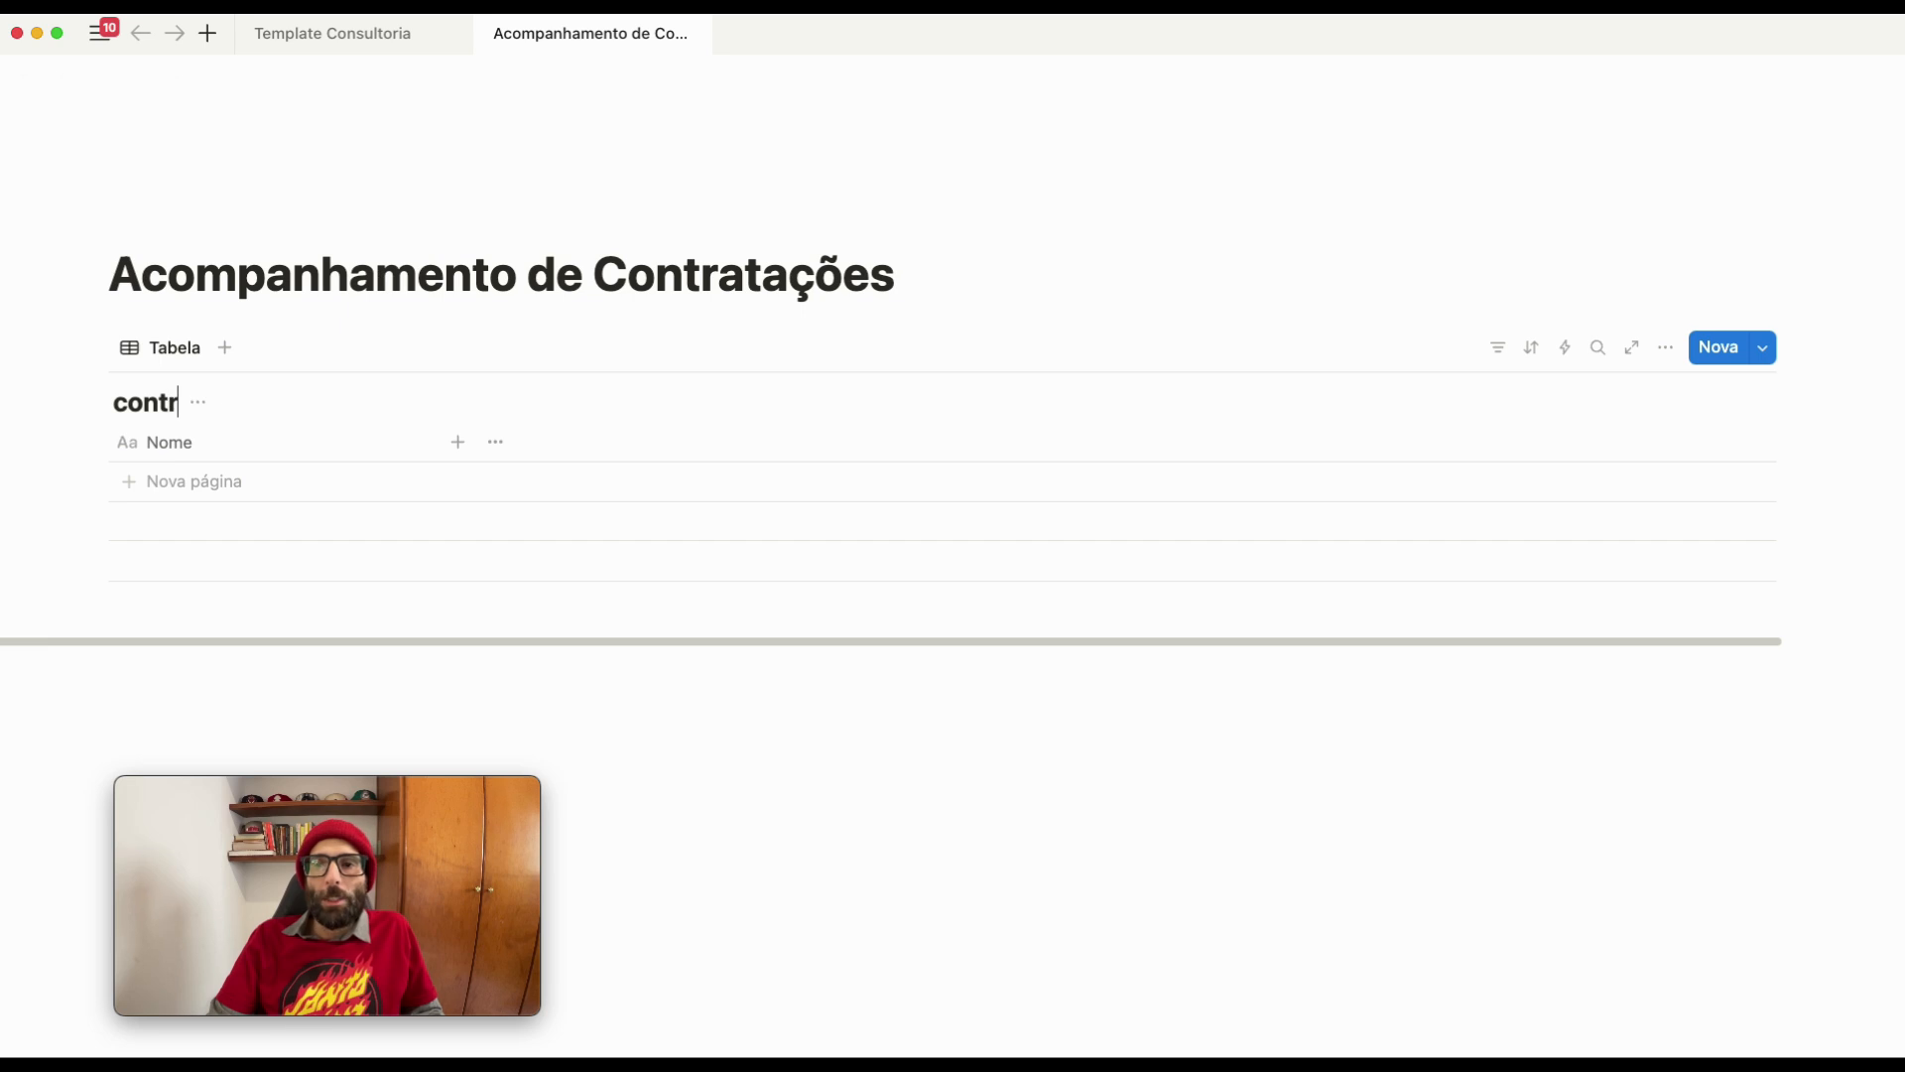
type("ata'")
type("ç")
type("ões")
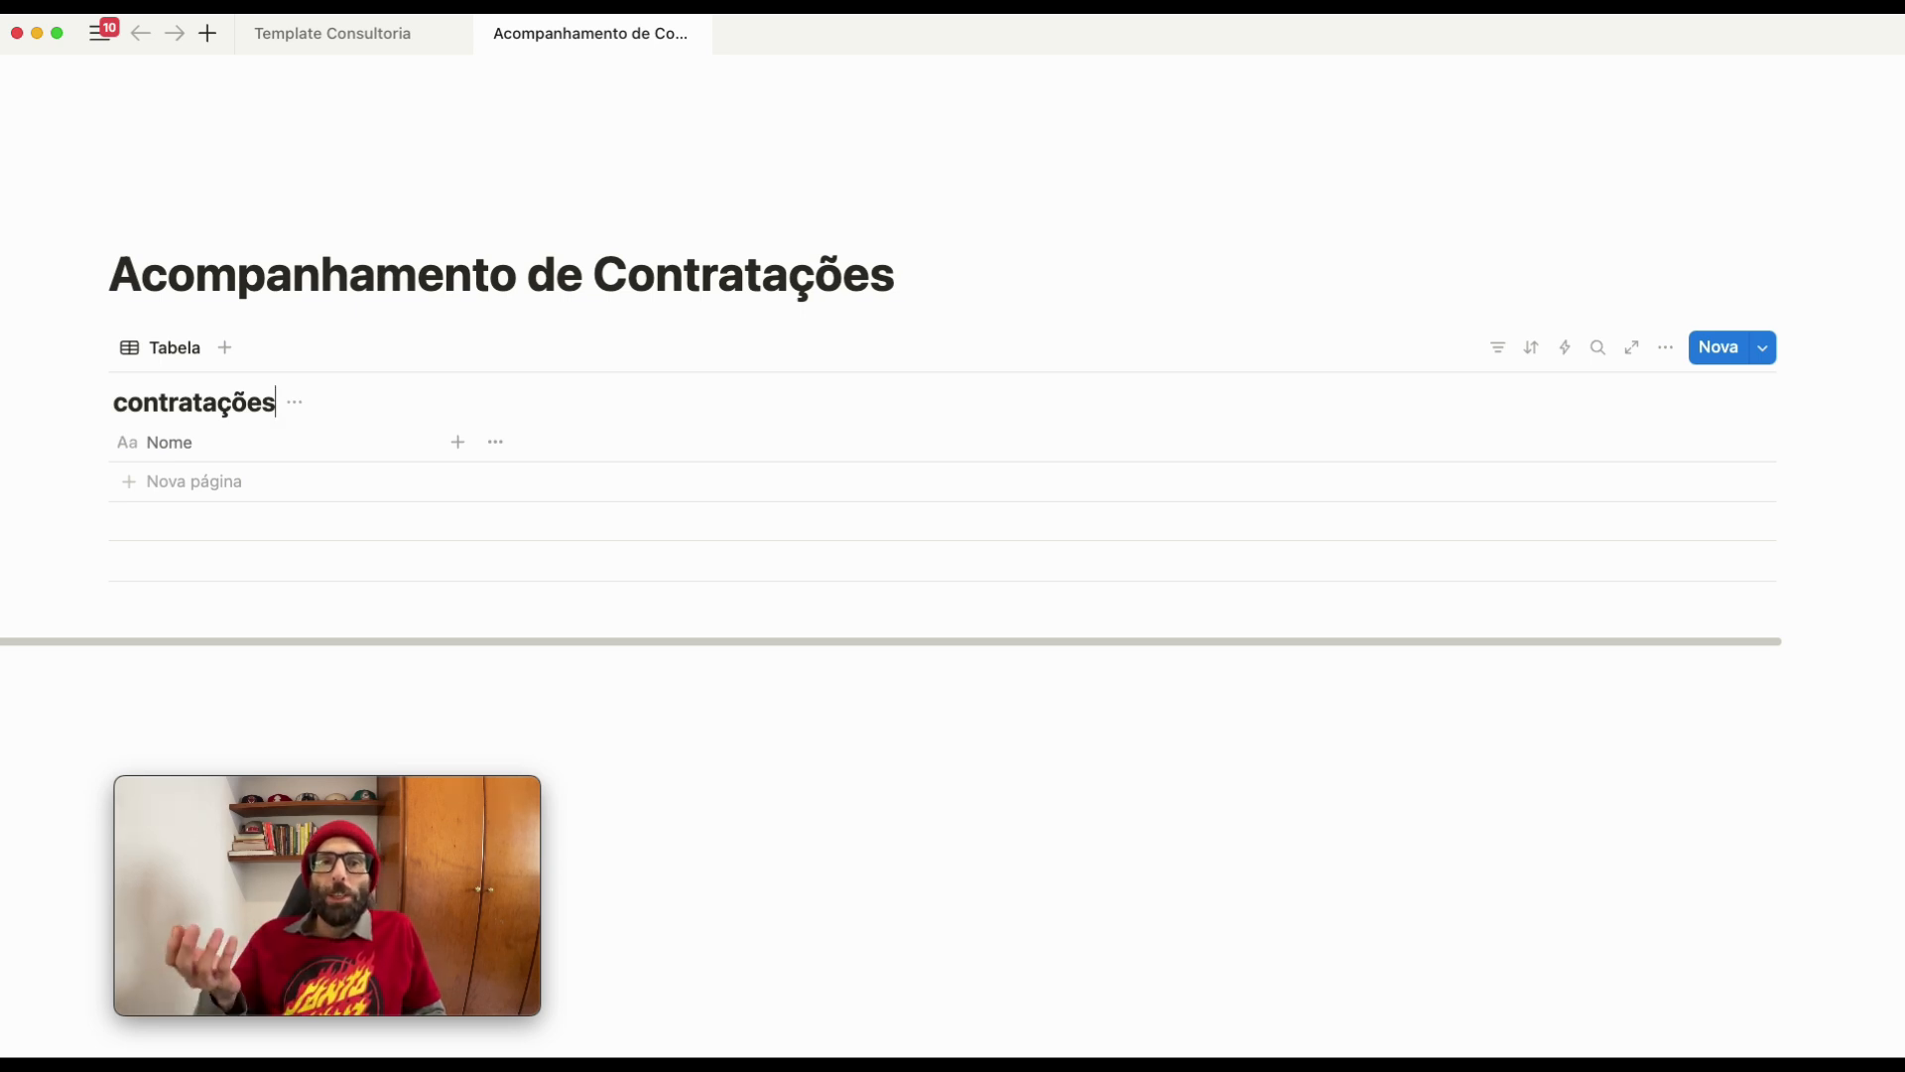
type(" consultoria")
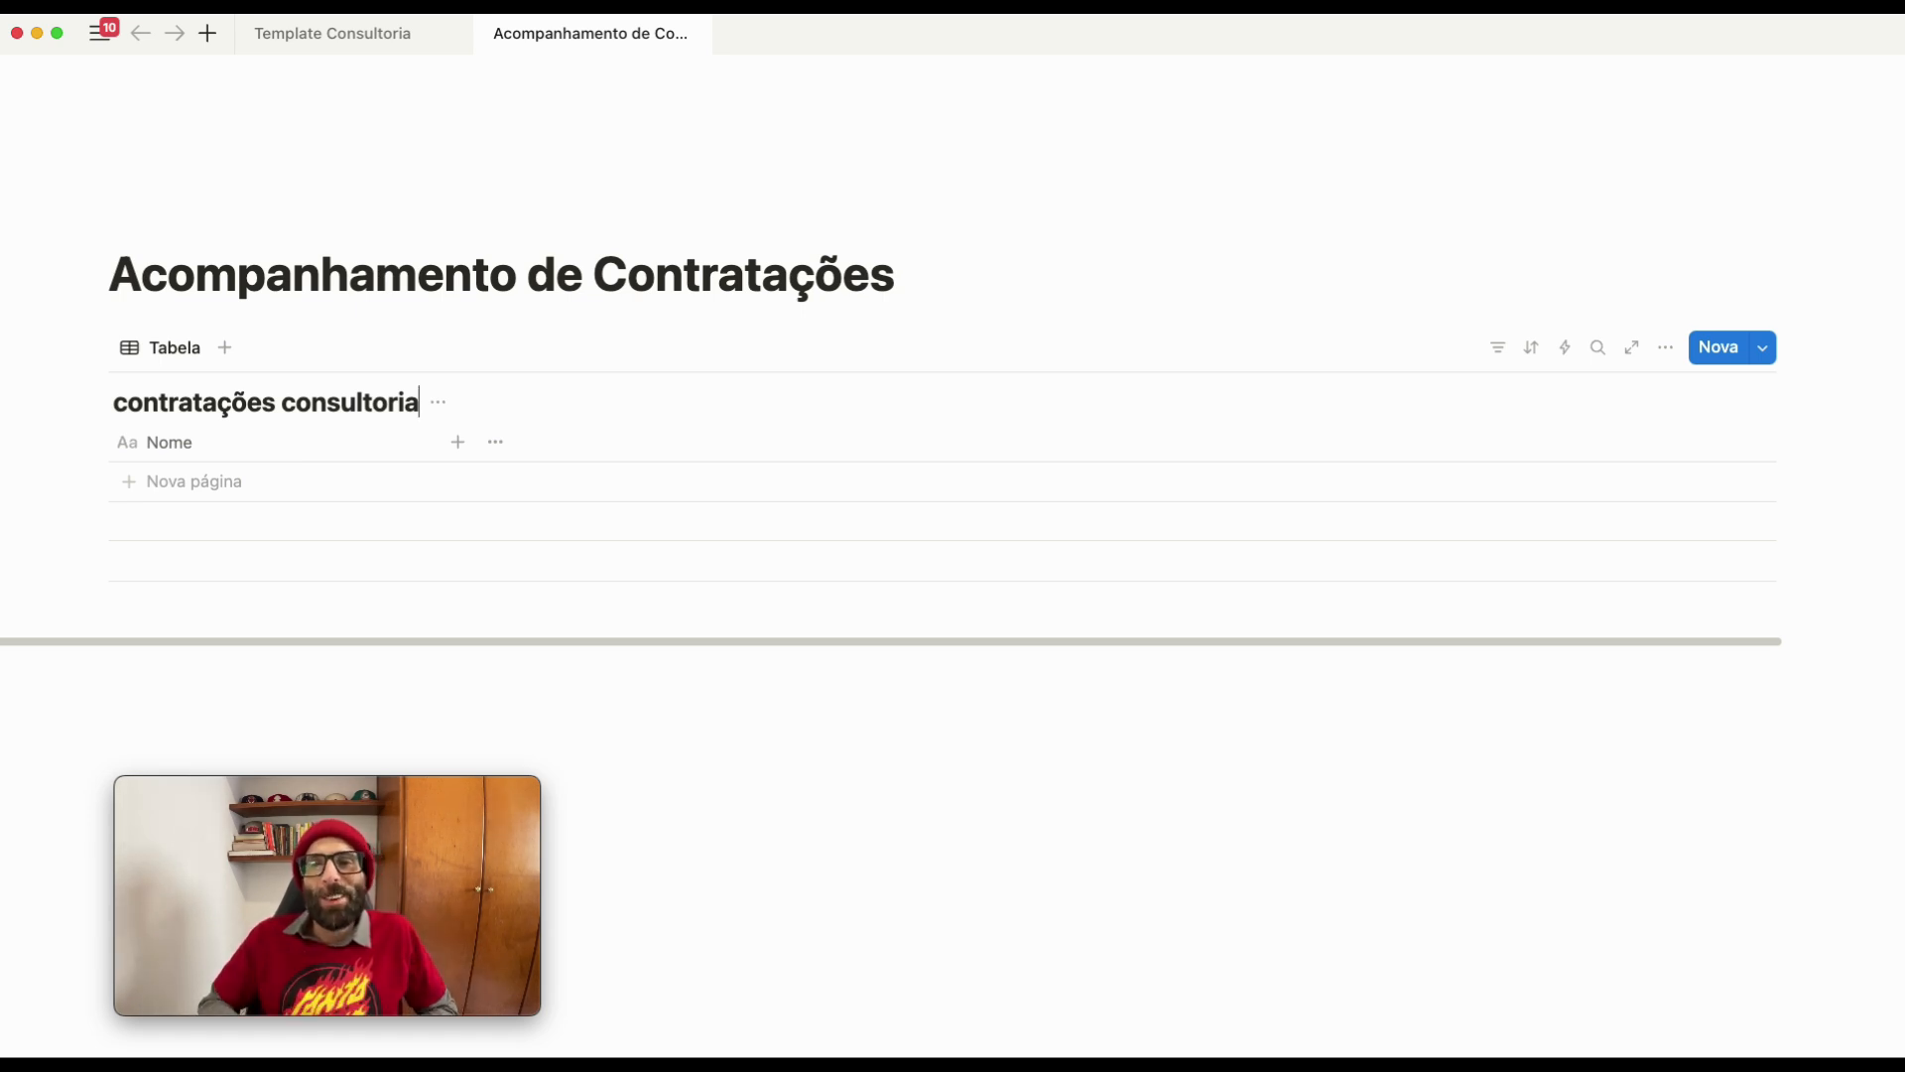
Rename the database's table view to "Todas as Vagas"
left_click(169, 361)
left_click(192, 393)
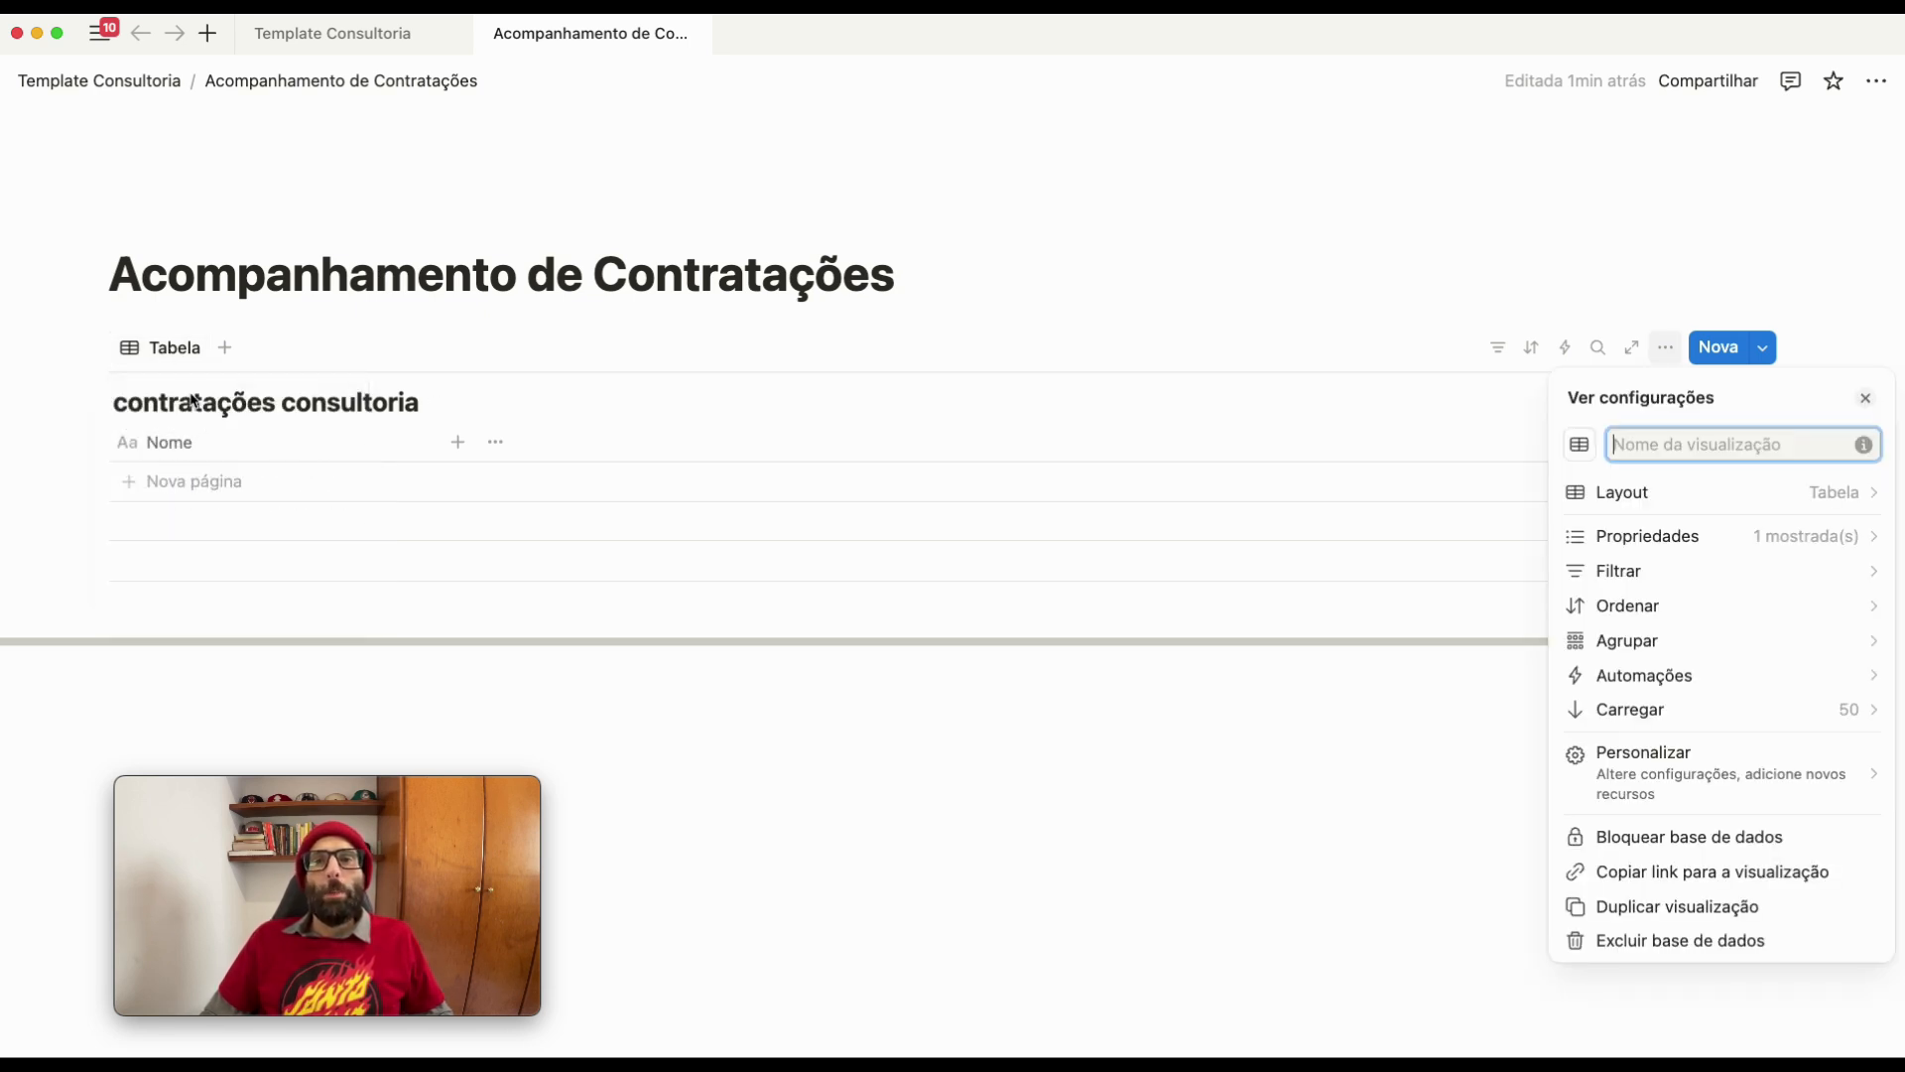
type("Todas as Vagas")
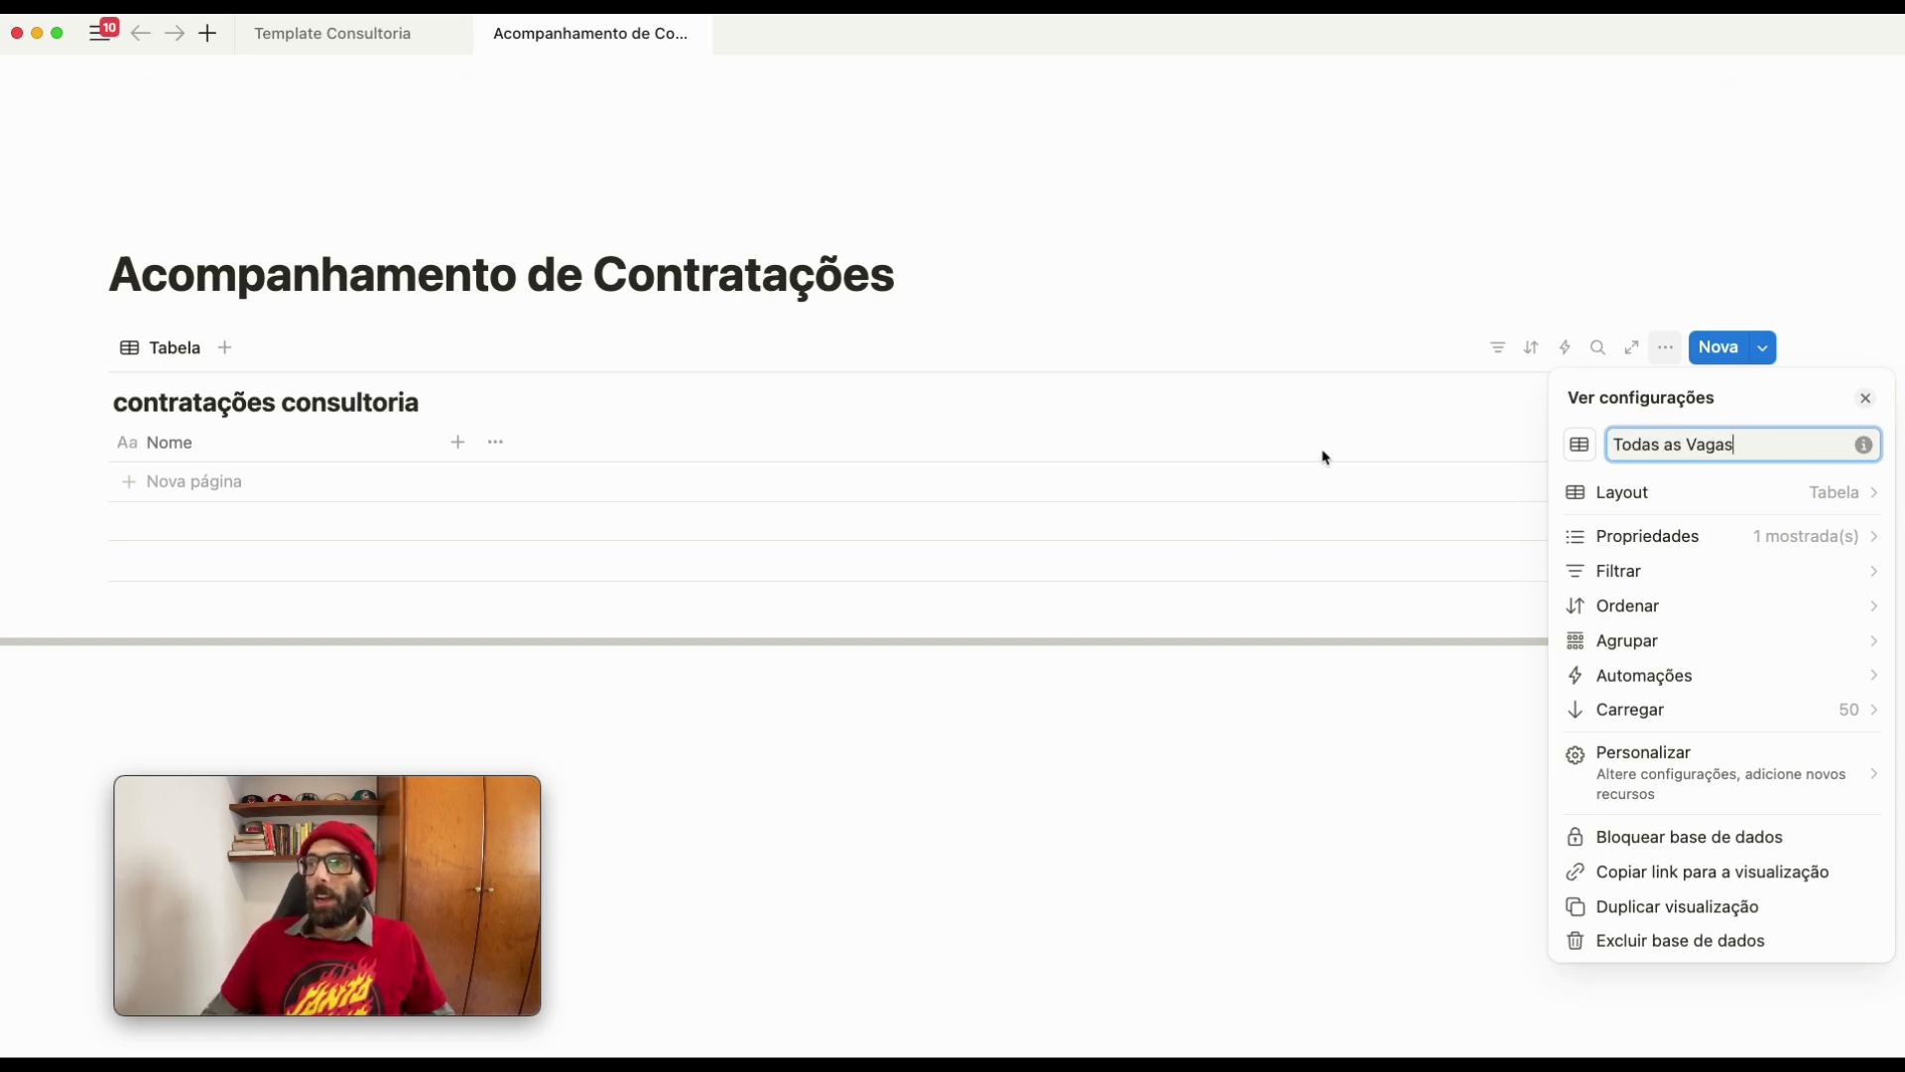
left_click(1181, 712)
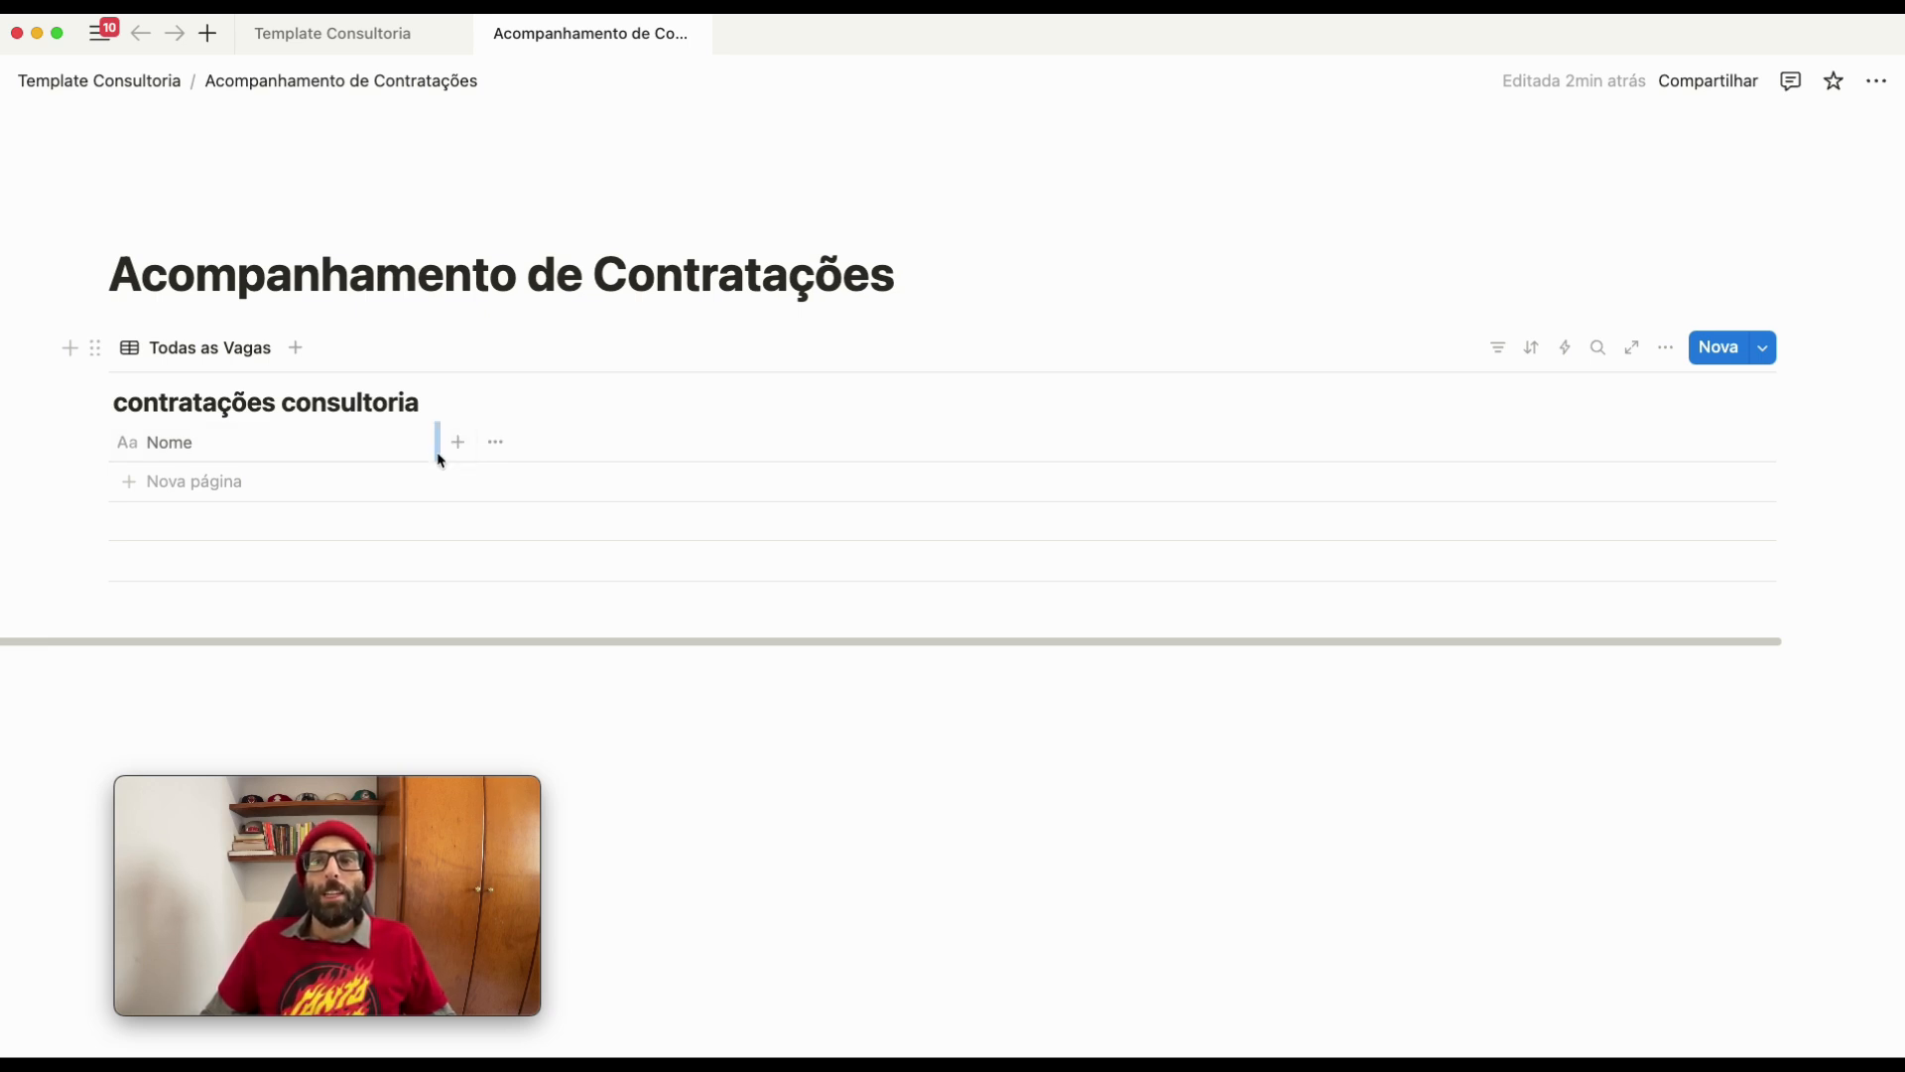
Add a Texto property to the table and name it "Cargo"
left_click(457, 446)
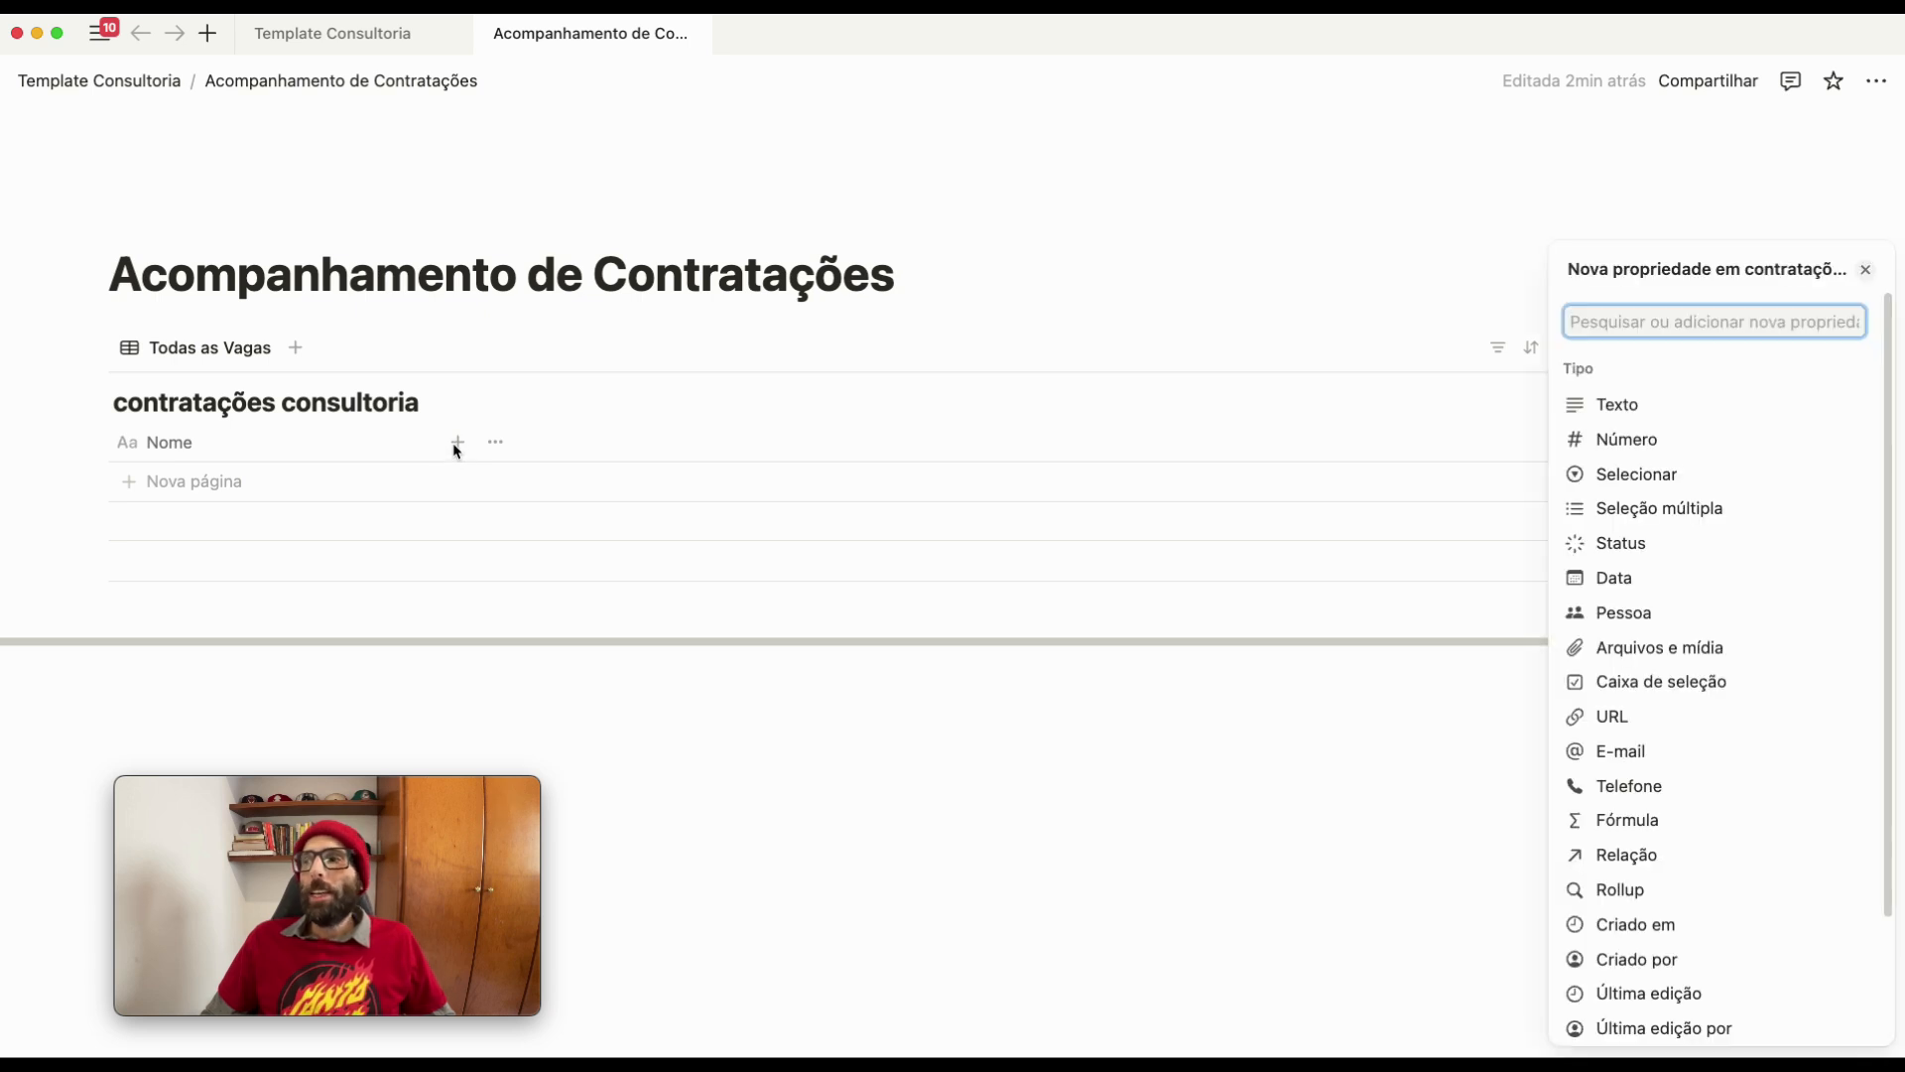
left_click(1662, 406)
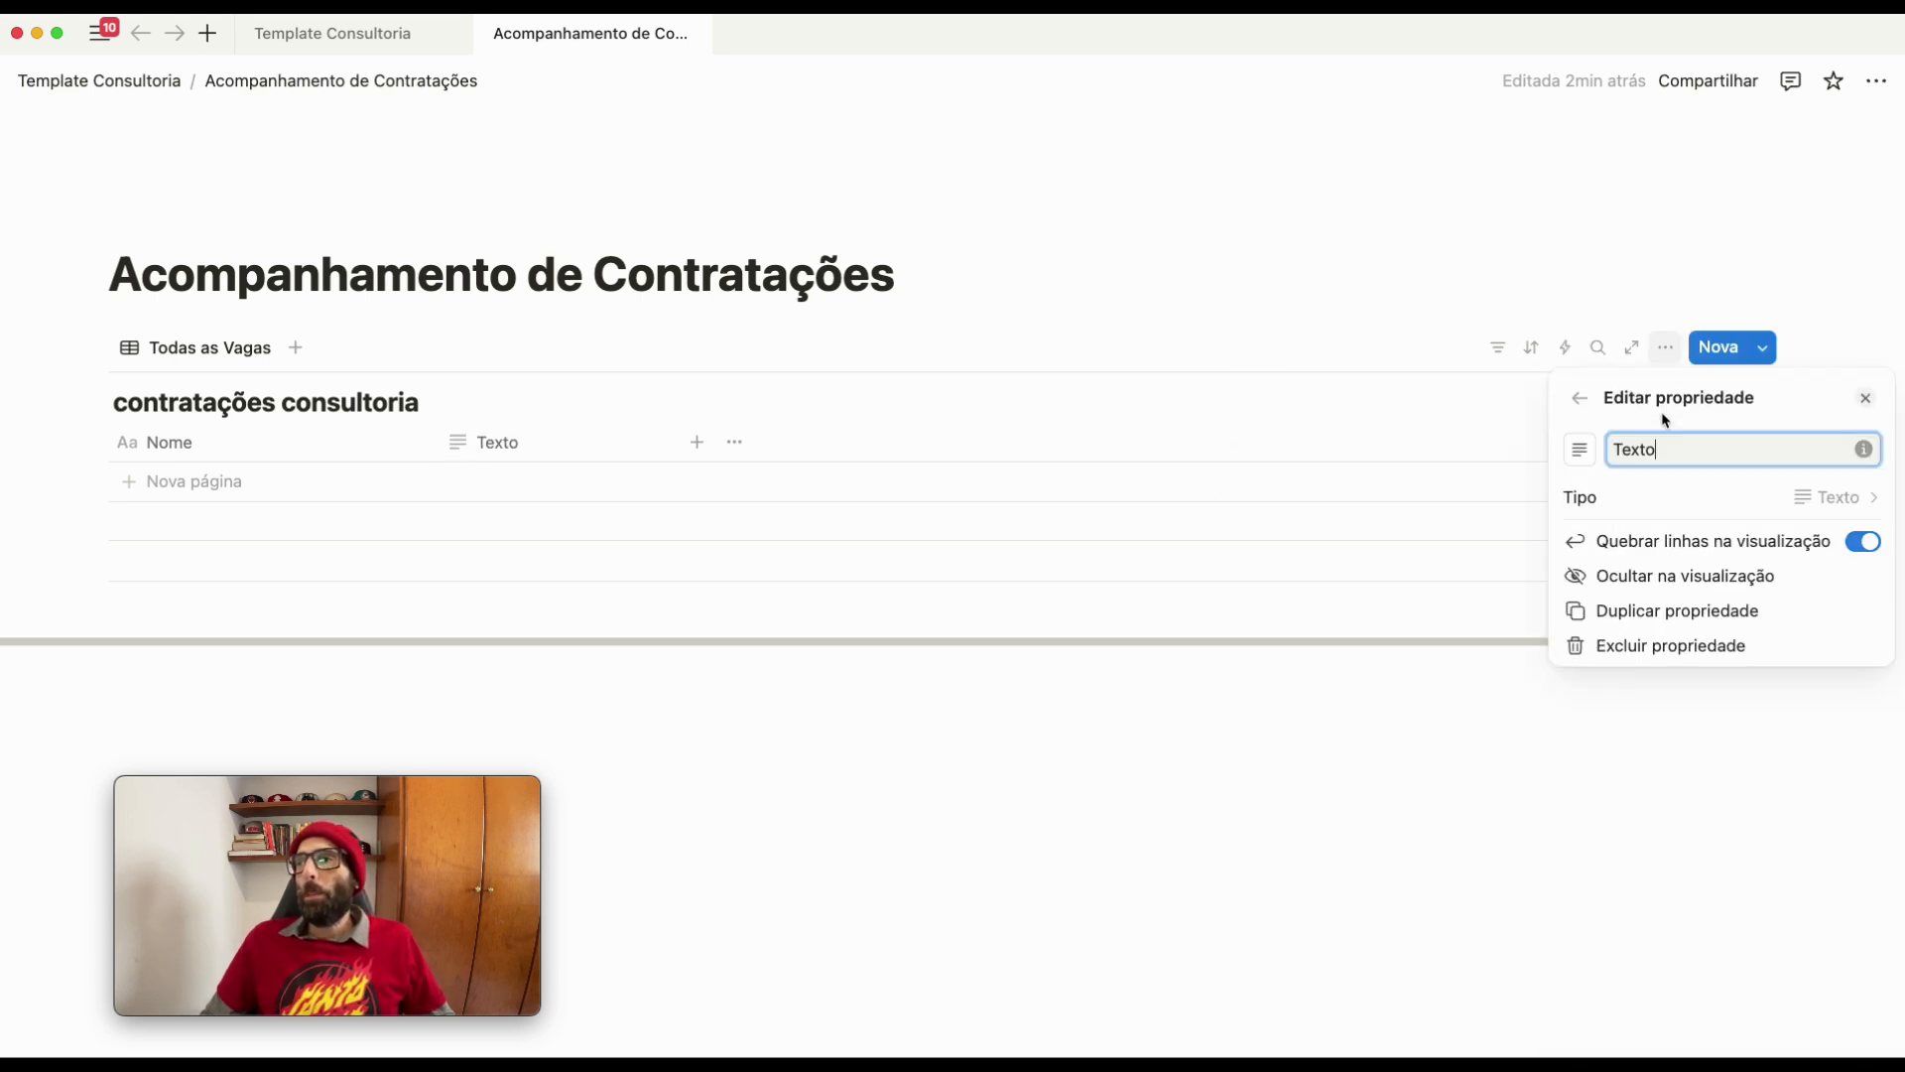
left_click_drag(1675, 455, 1474, 439)
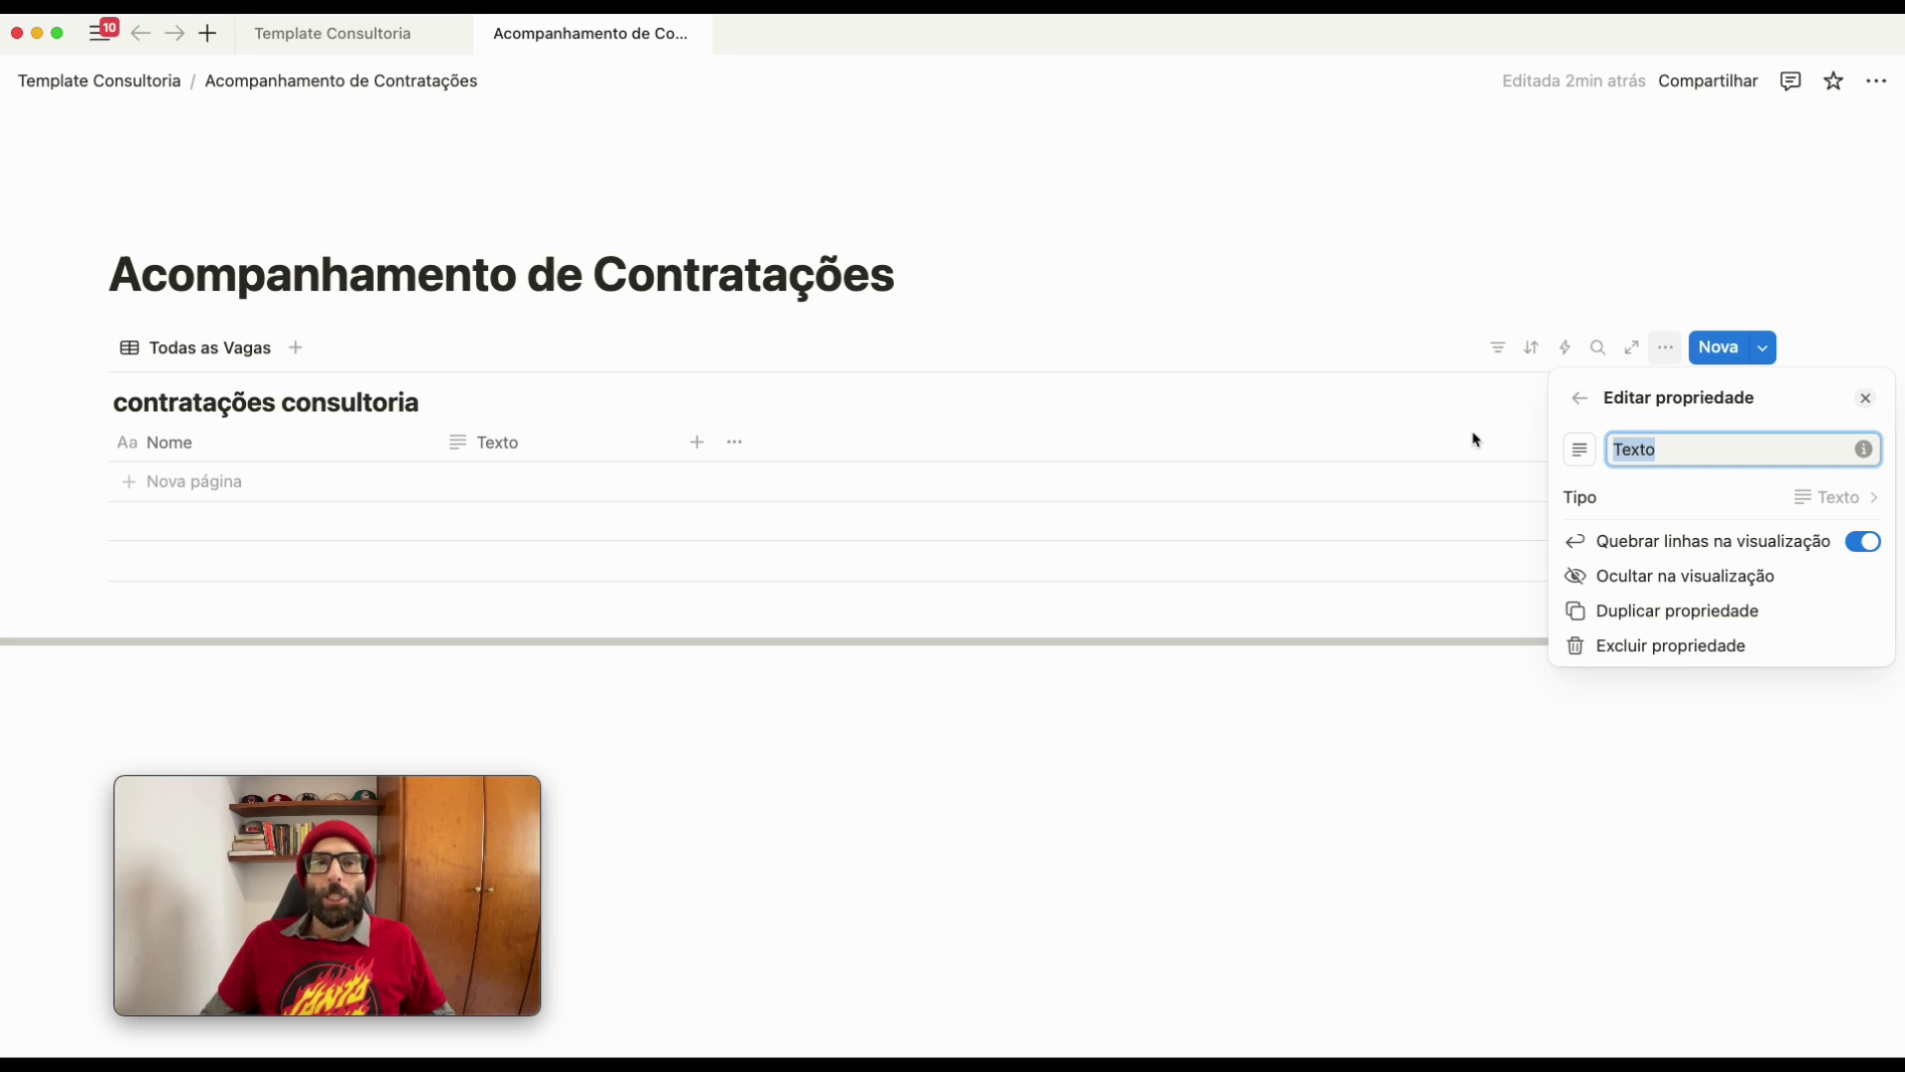
type("Cargo")
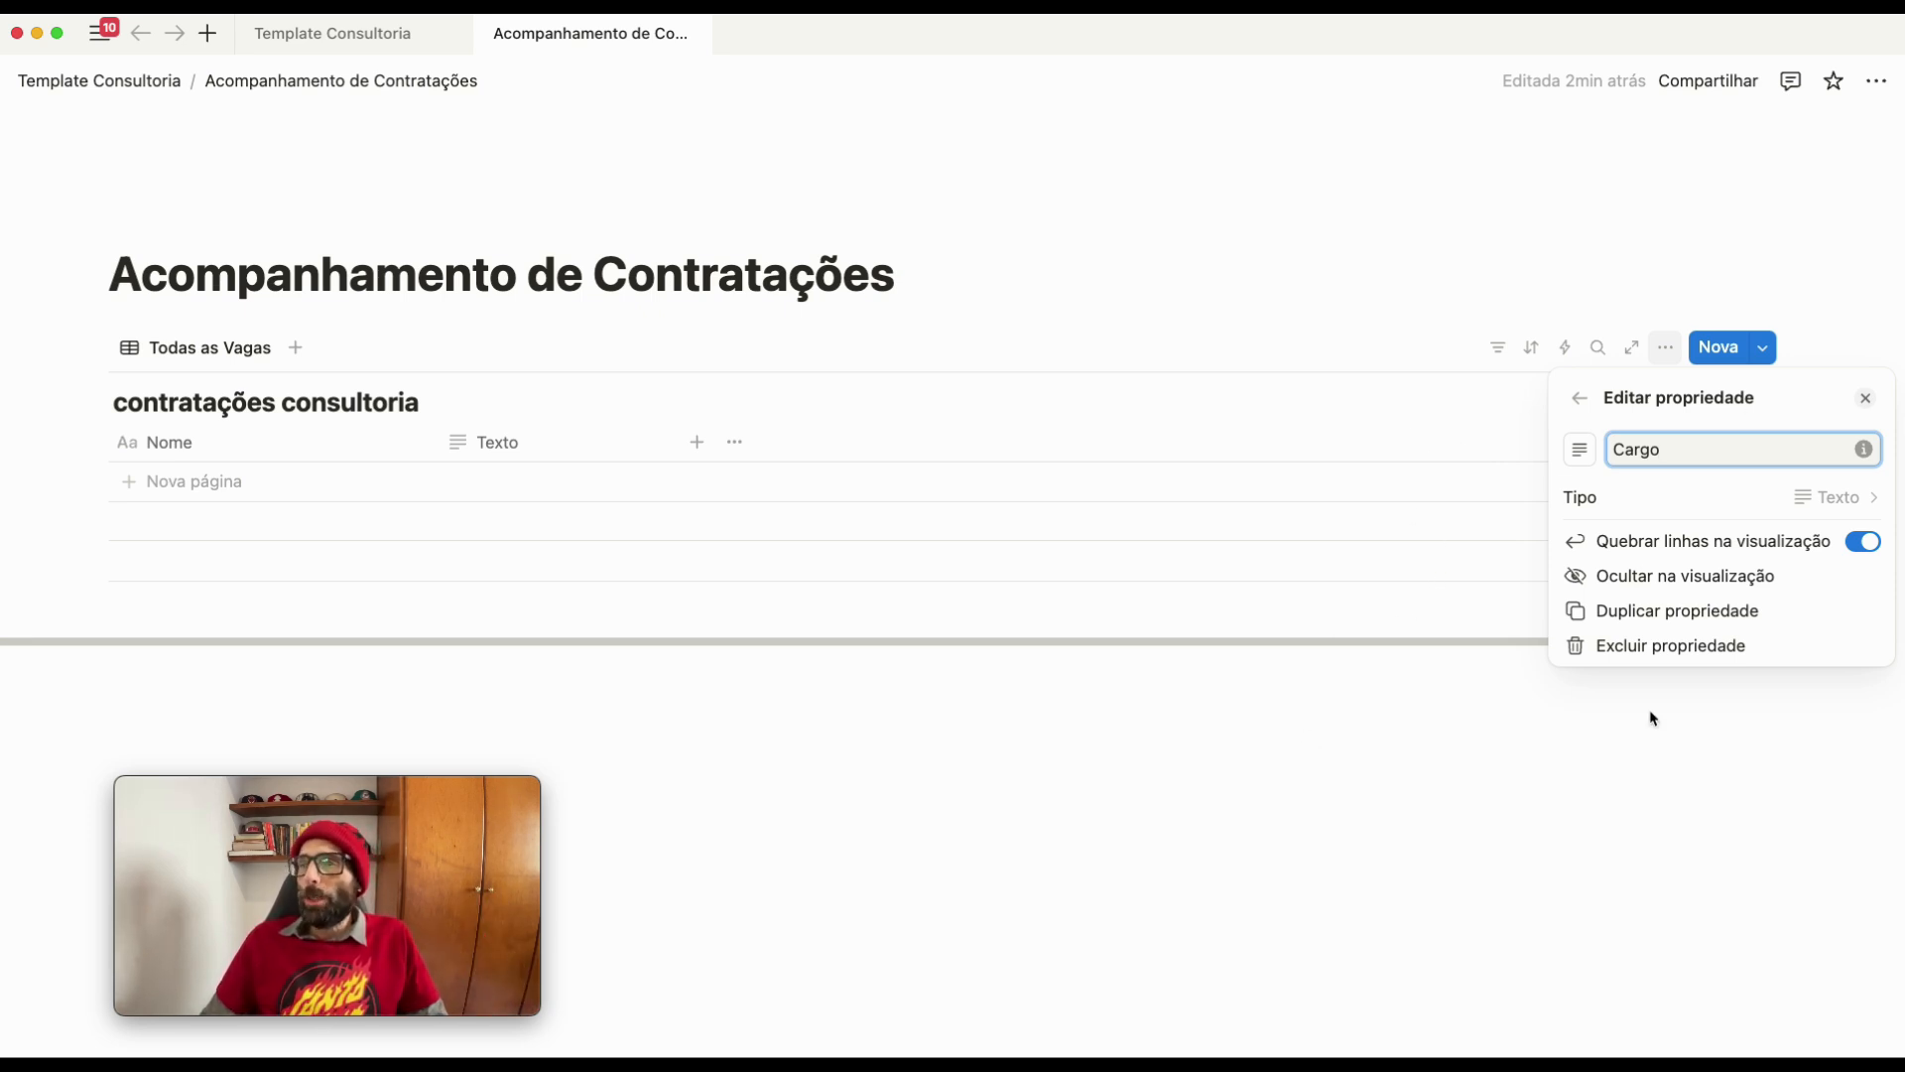
left_click(1405, 812)
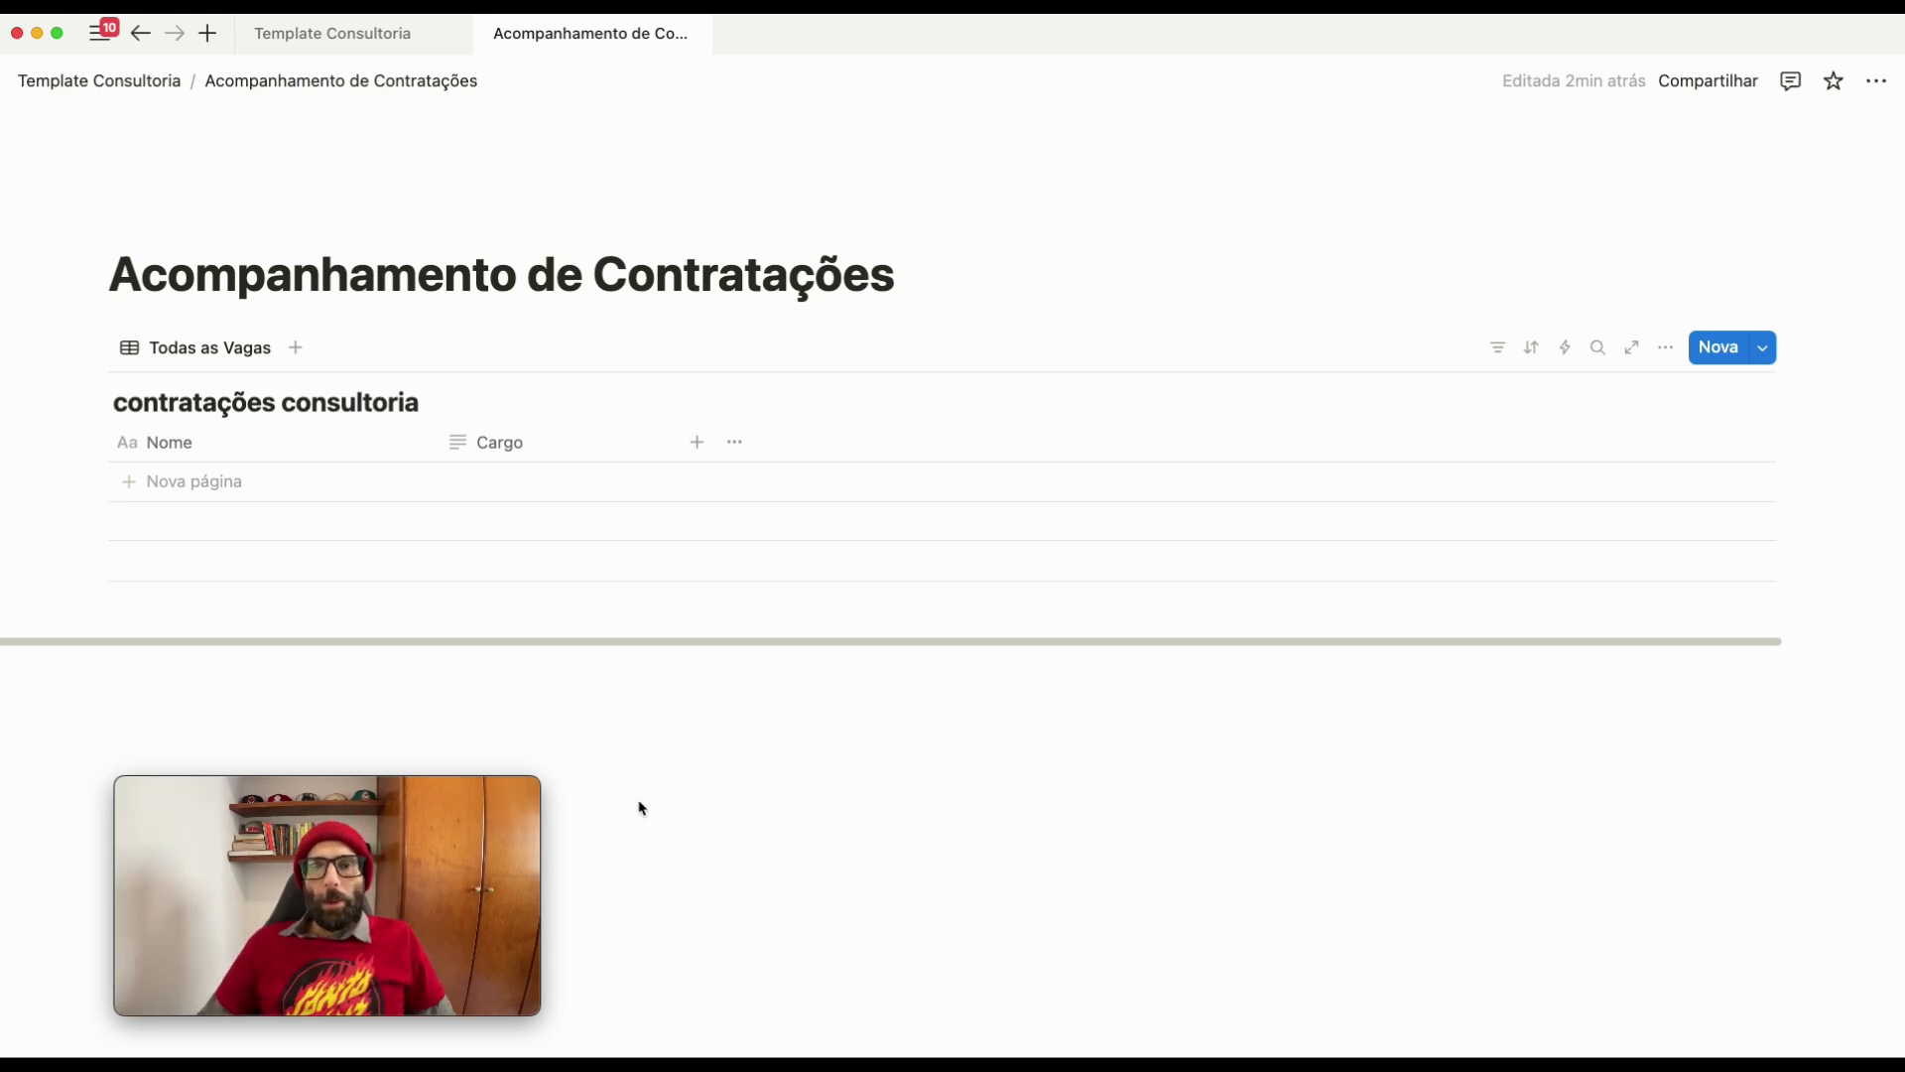
left_click(537, 477)
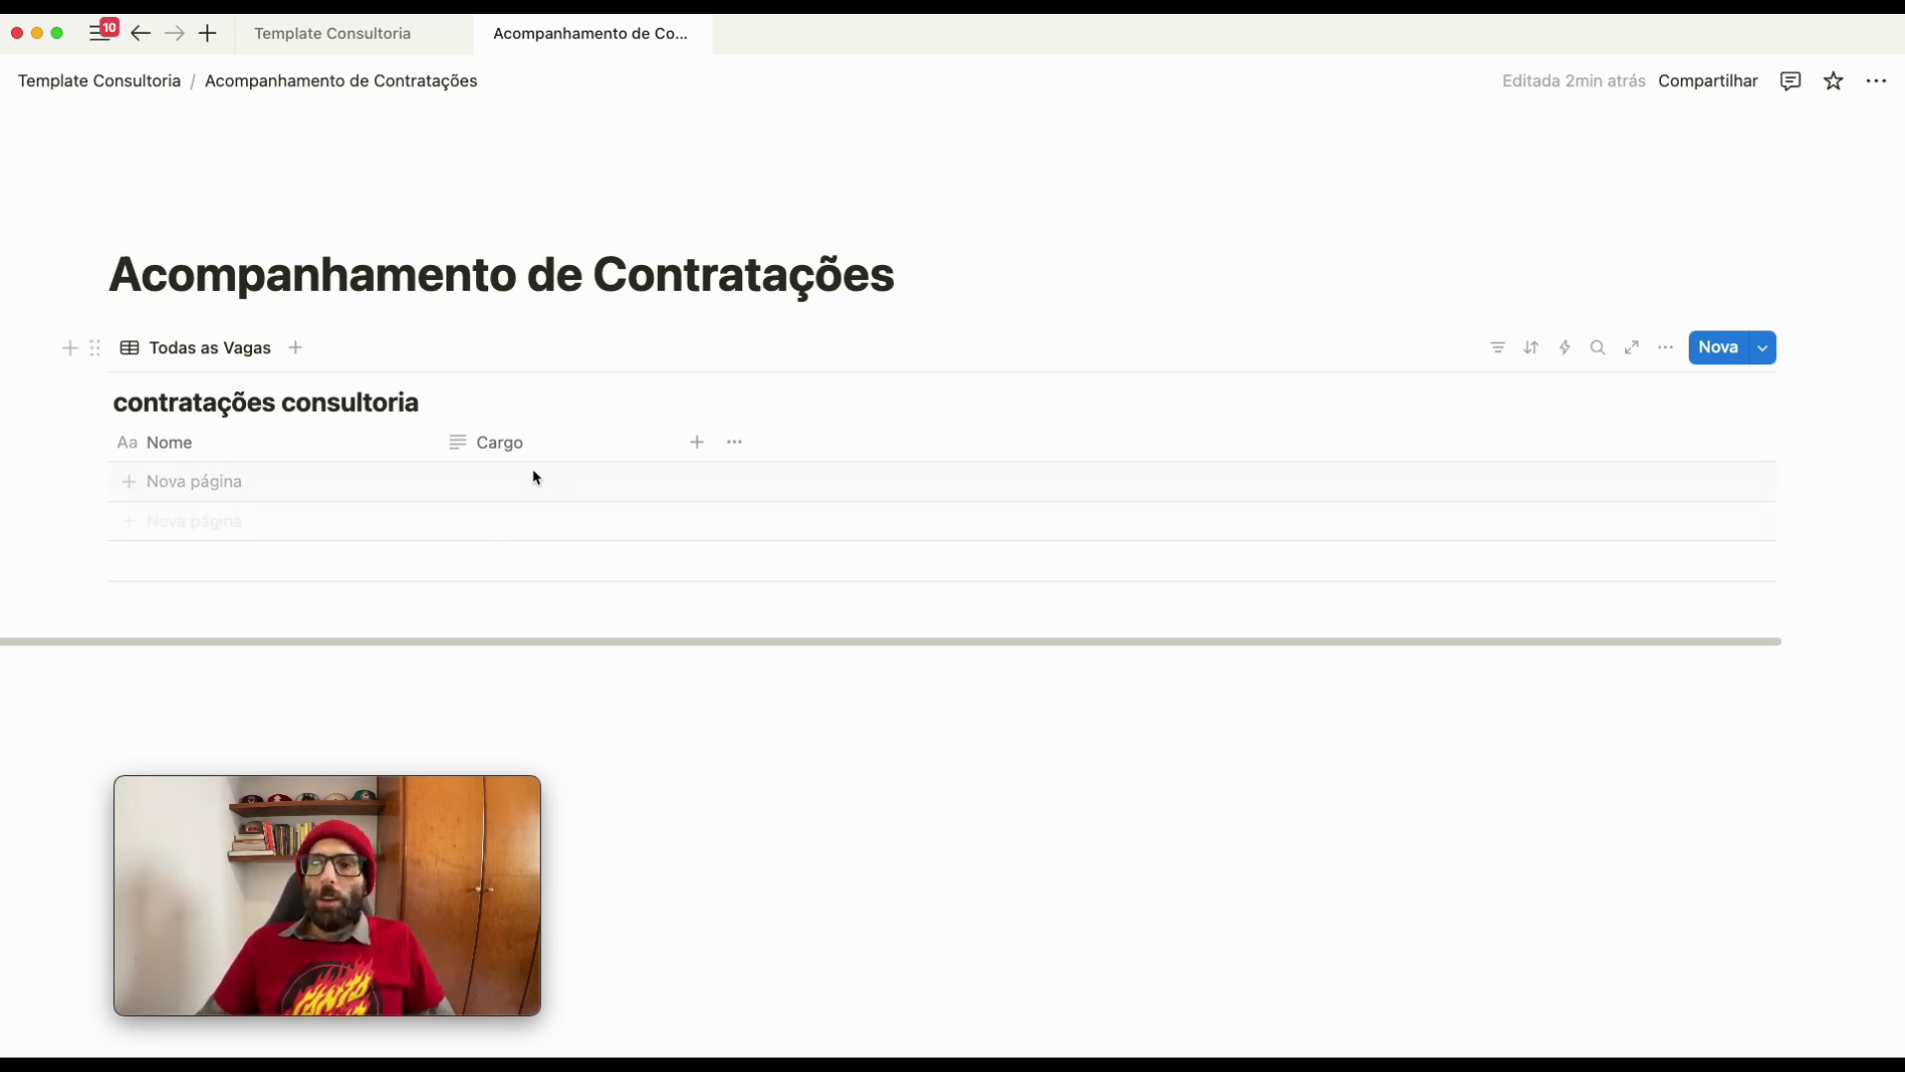
Add a Selecionar property to the contratações consultoria table and name it "Etapa do Processo"
left_click(698, 443)
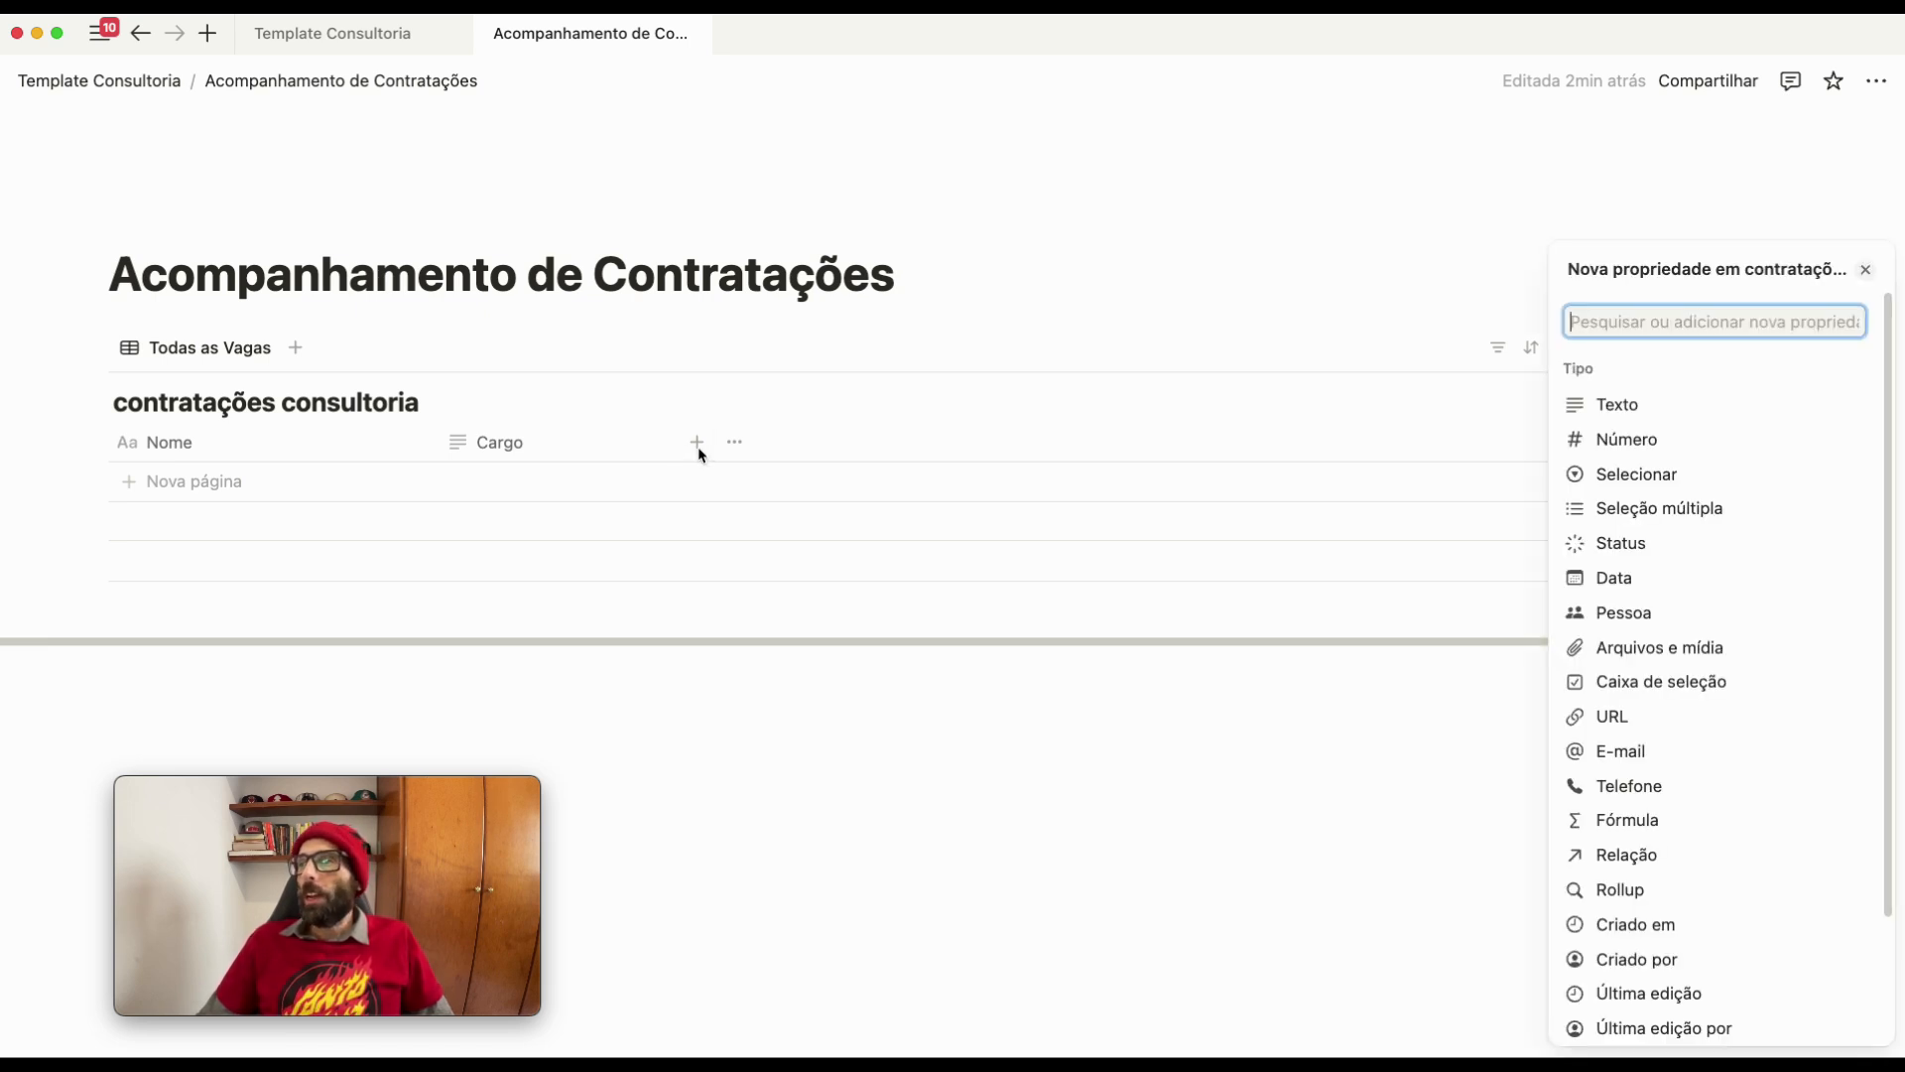
left_click(1741, 476)
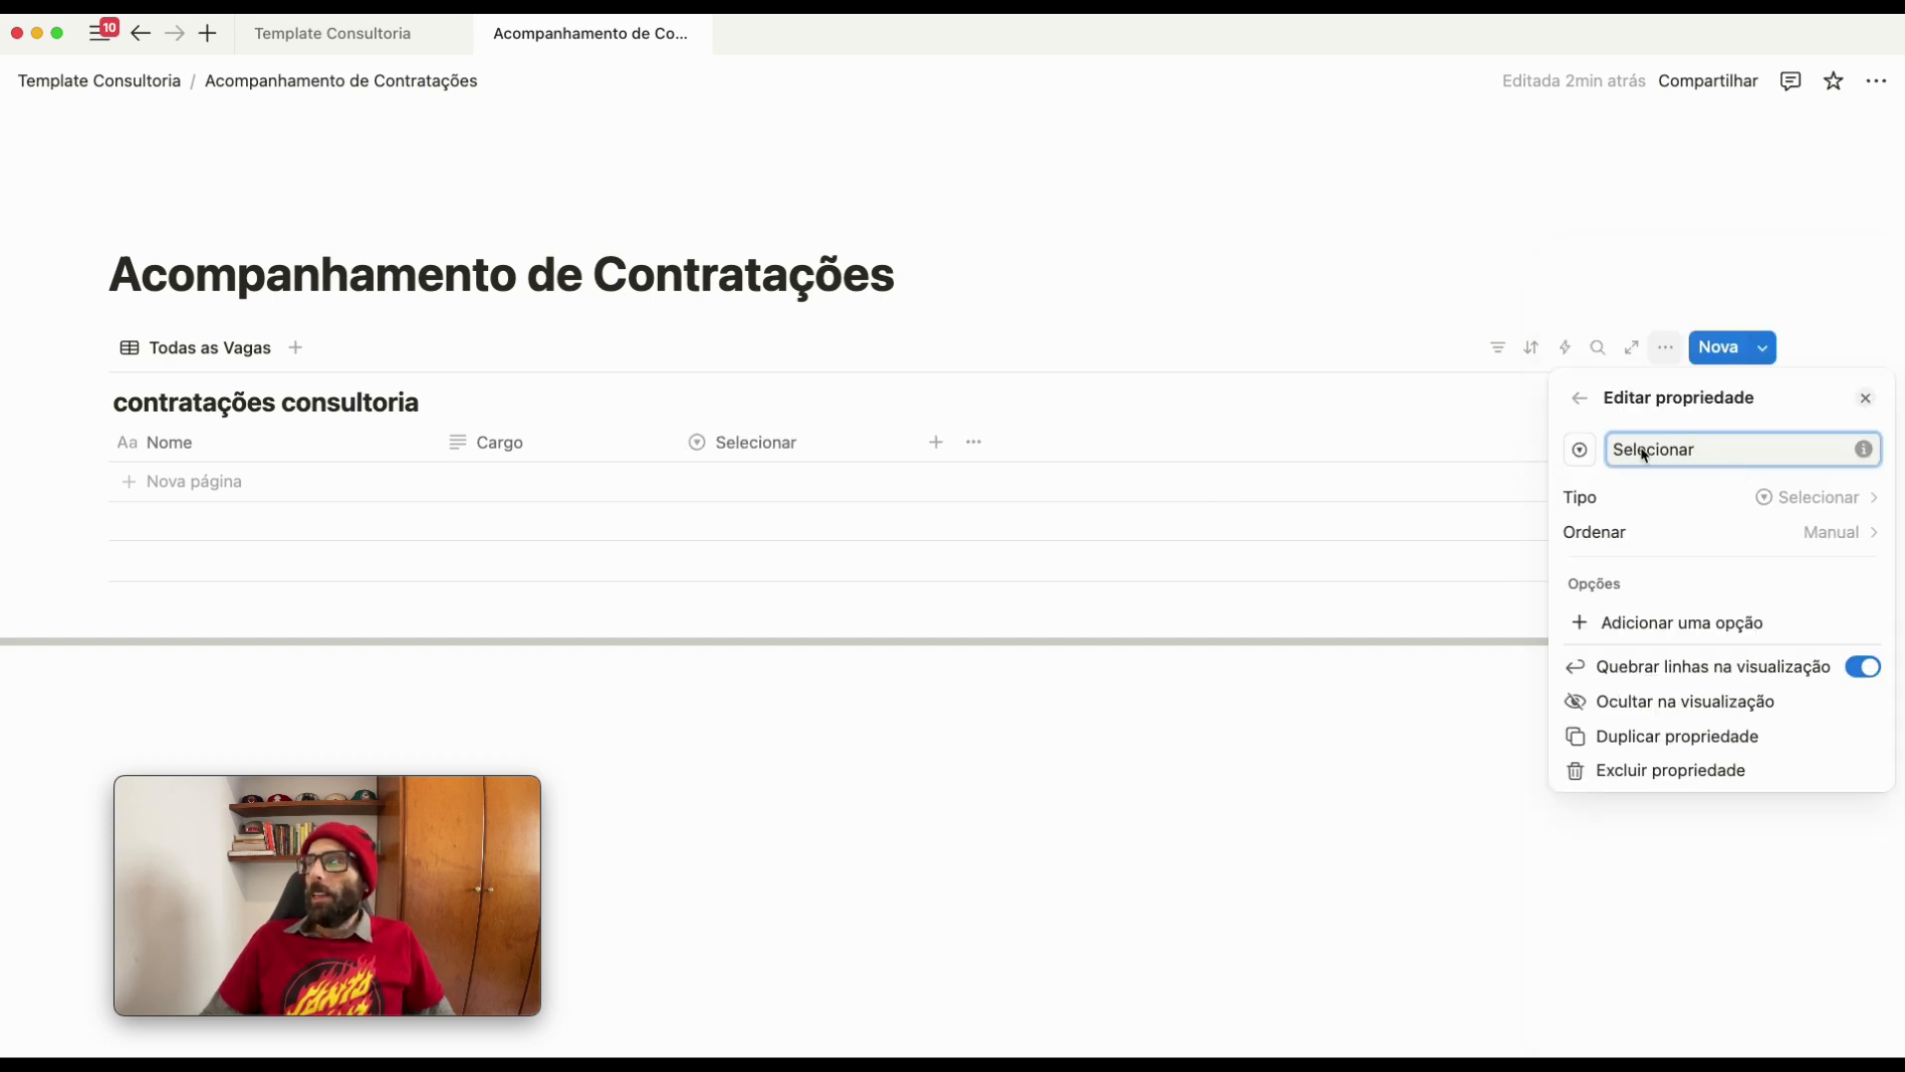
left_click_drag(1720, 454, 1489, 452)
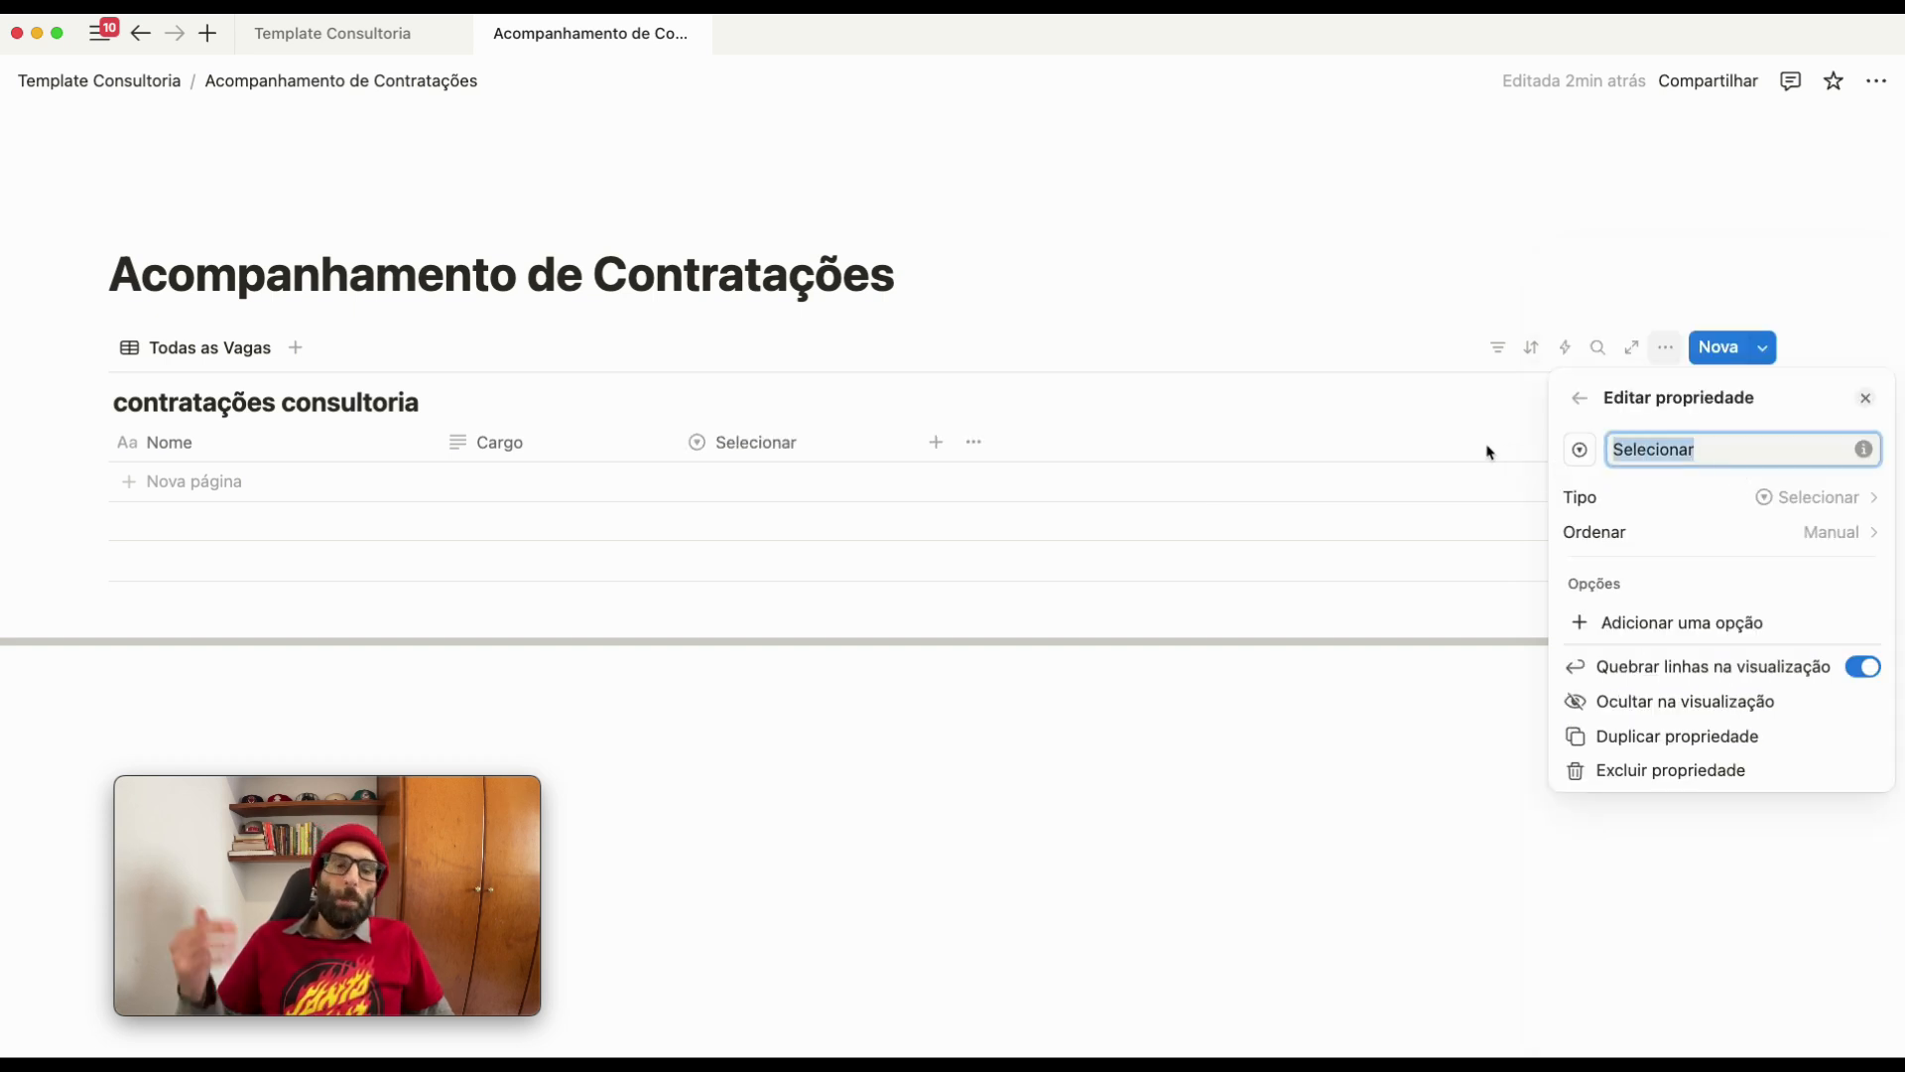
type("Etapa ")
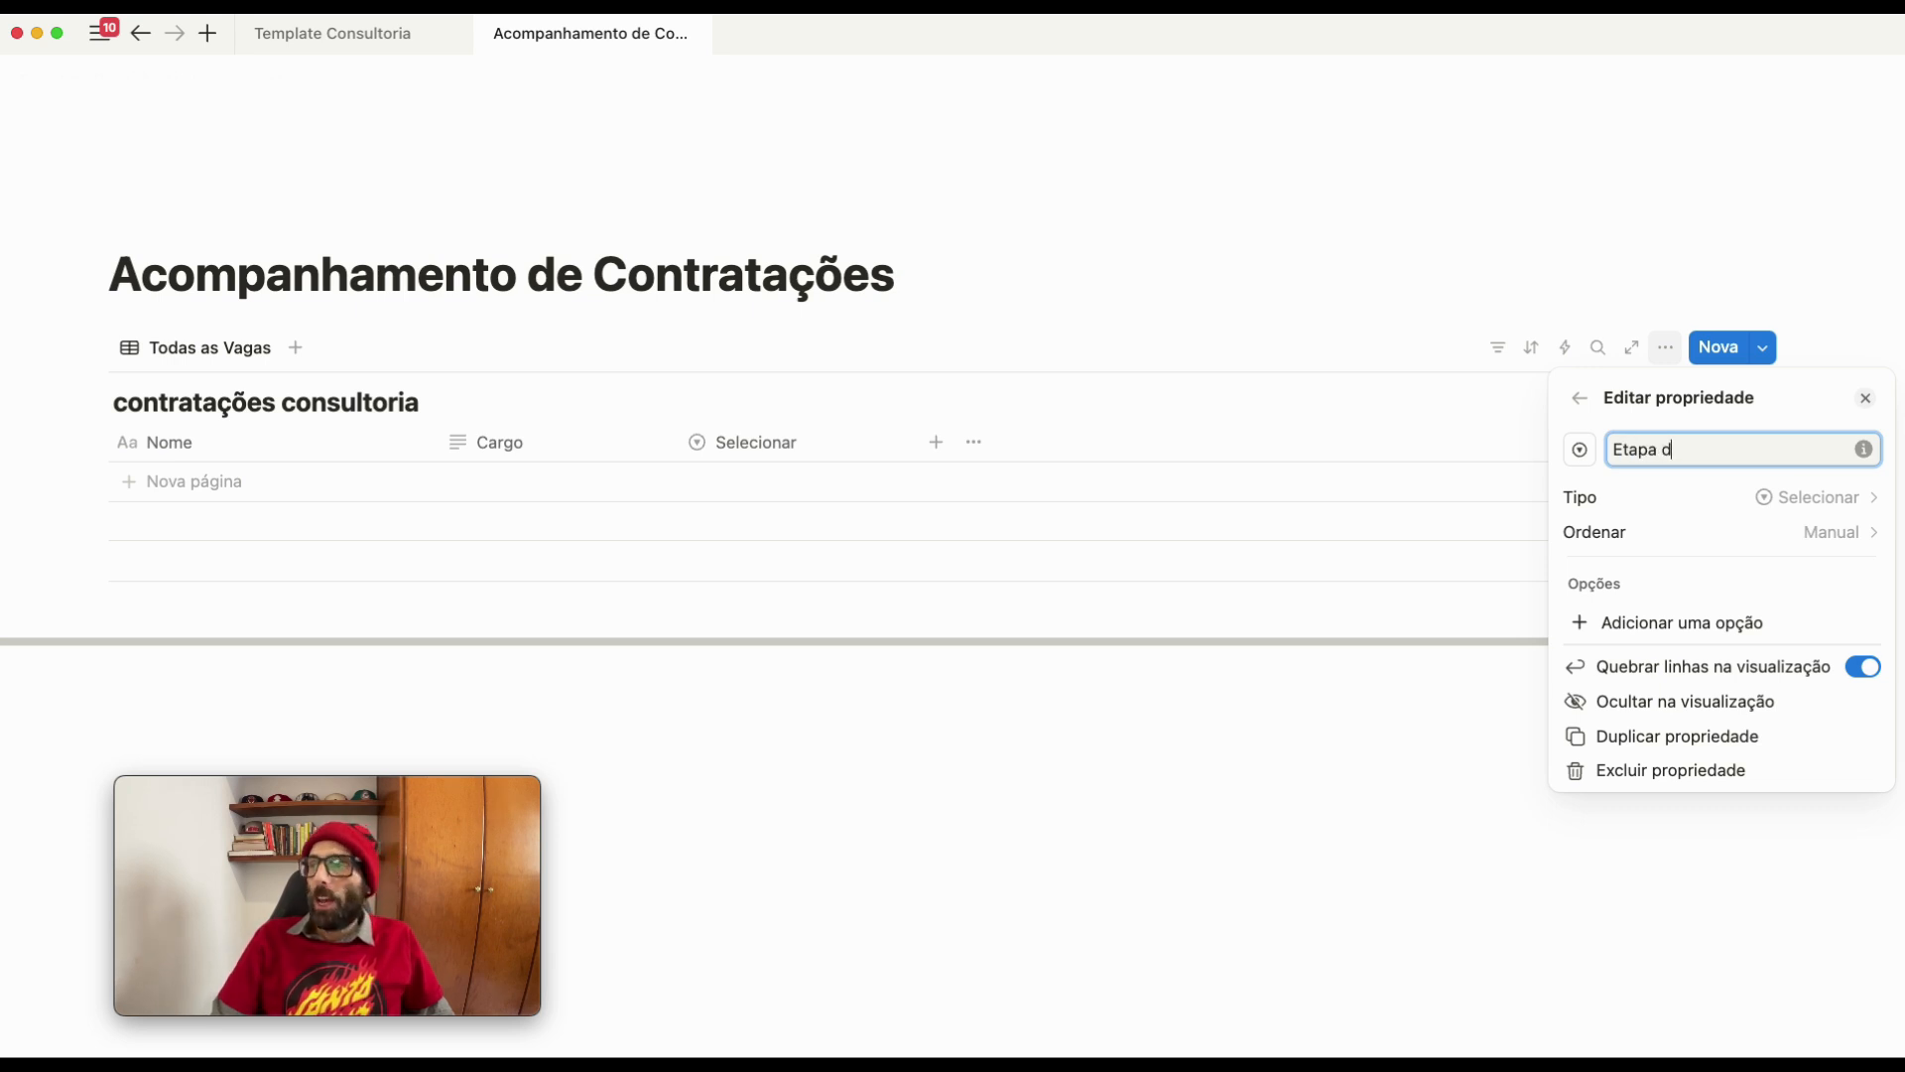
type("do Processo")
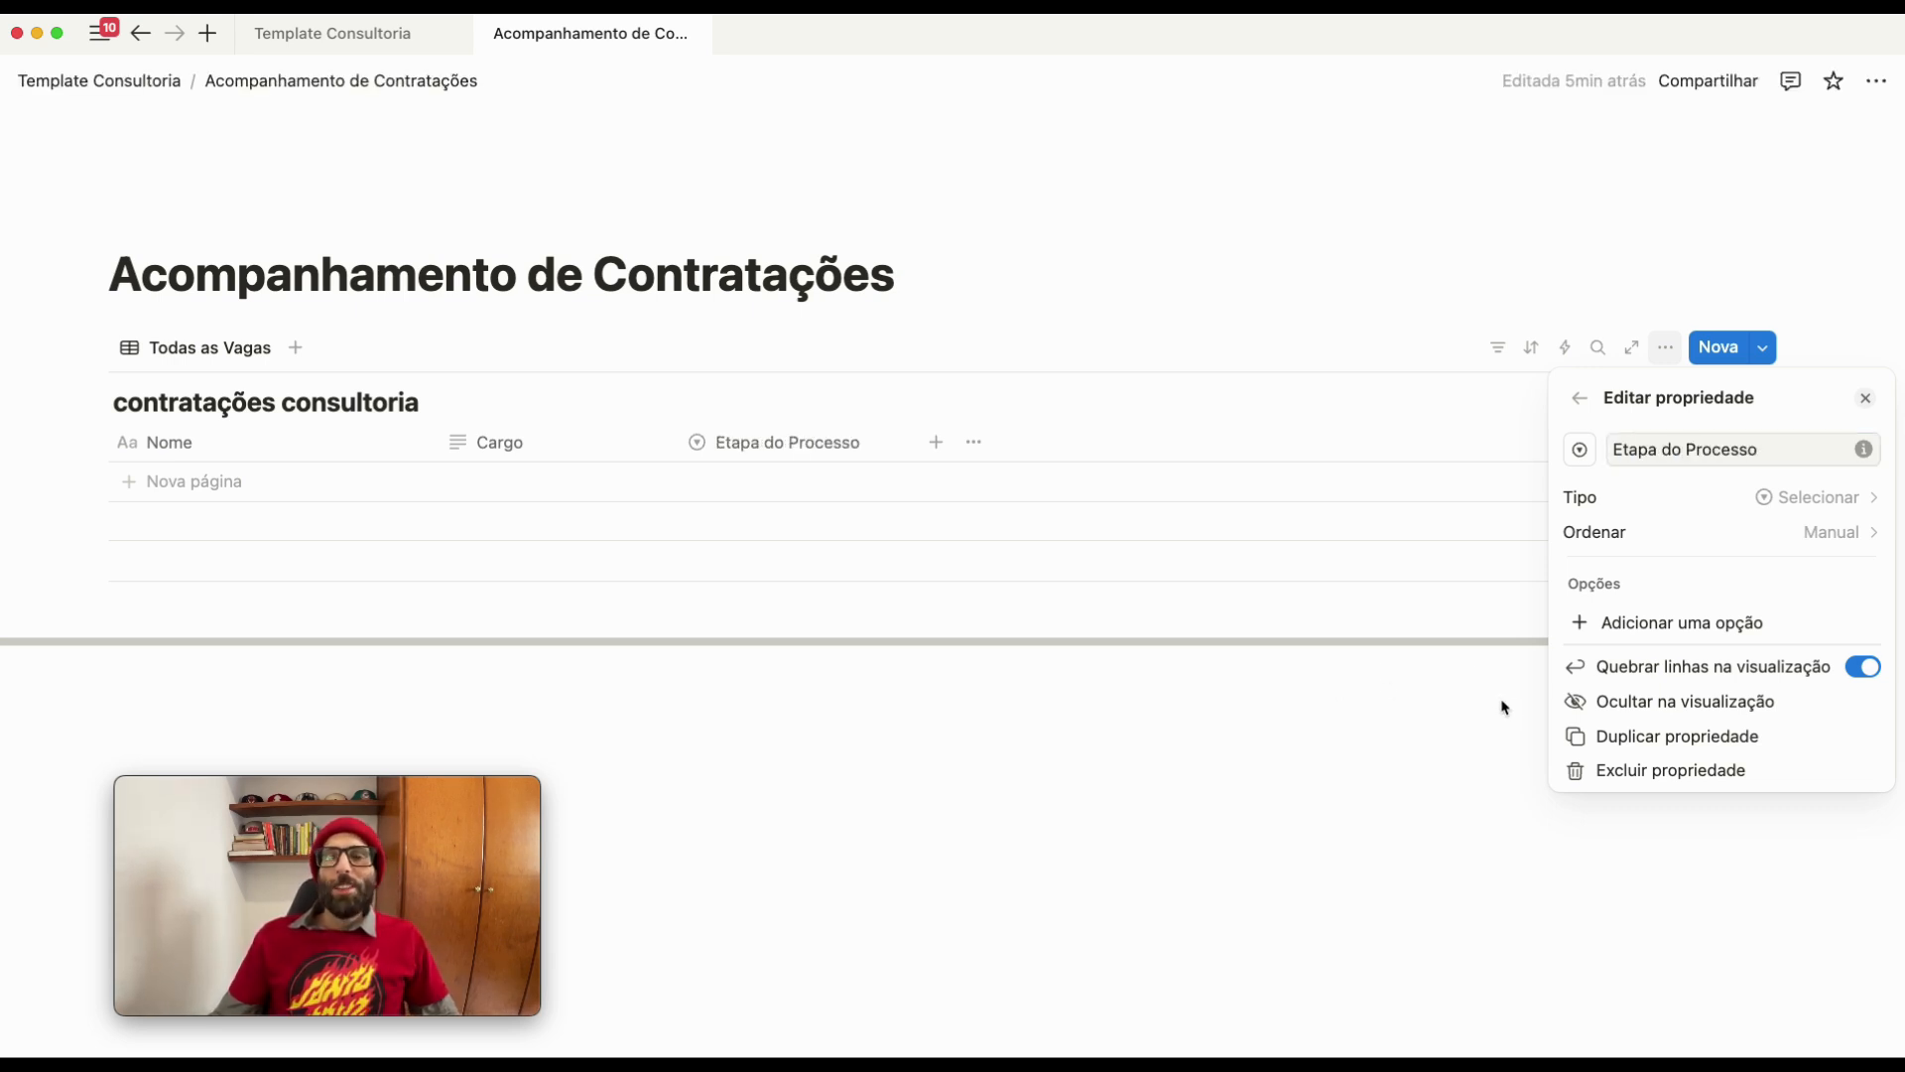
Add the options Triagem, Entrevista and Proposta to the Etapa do Processo property
left_click(1606, 624)
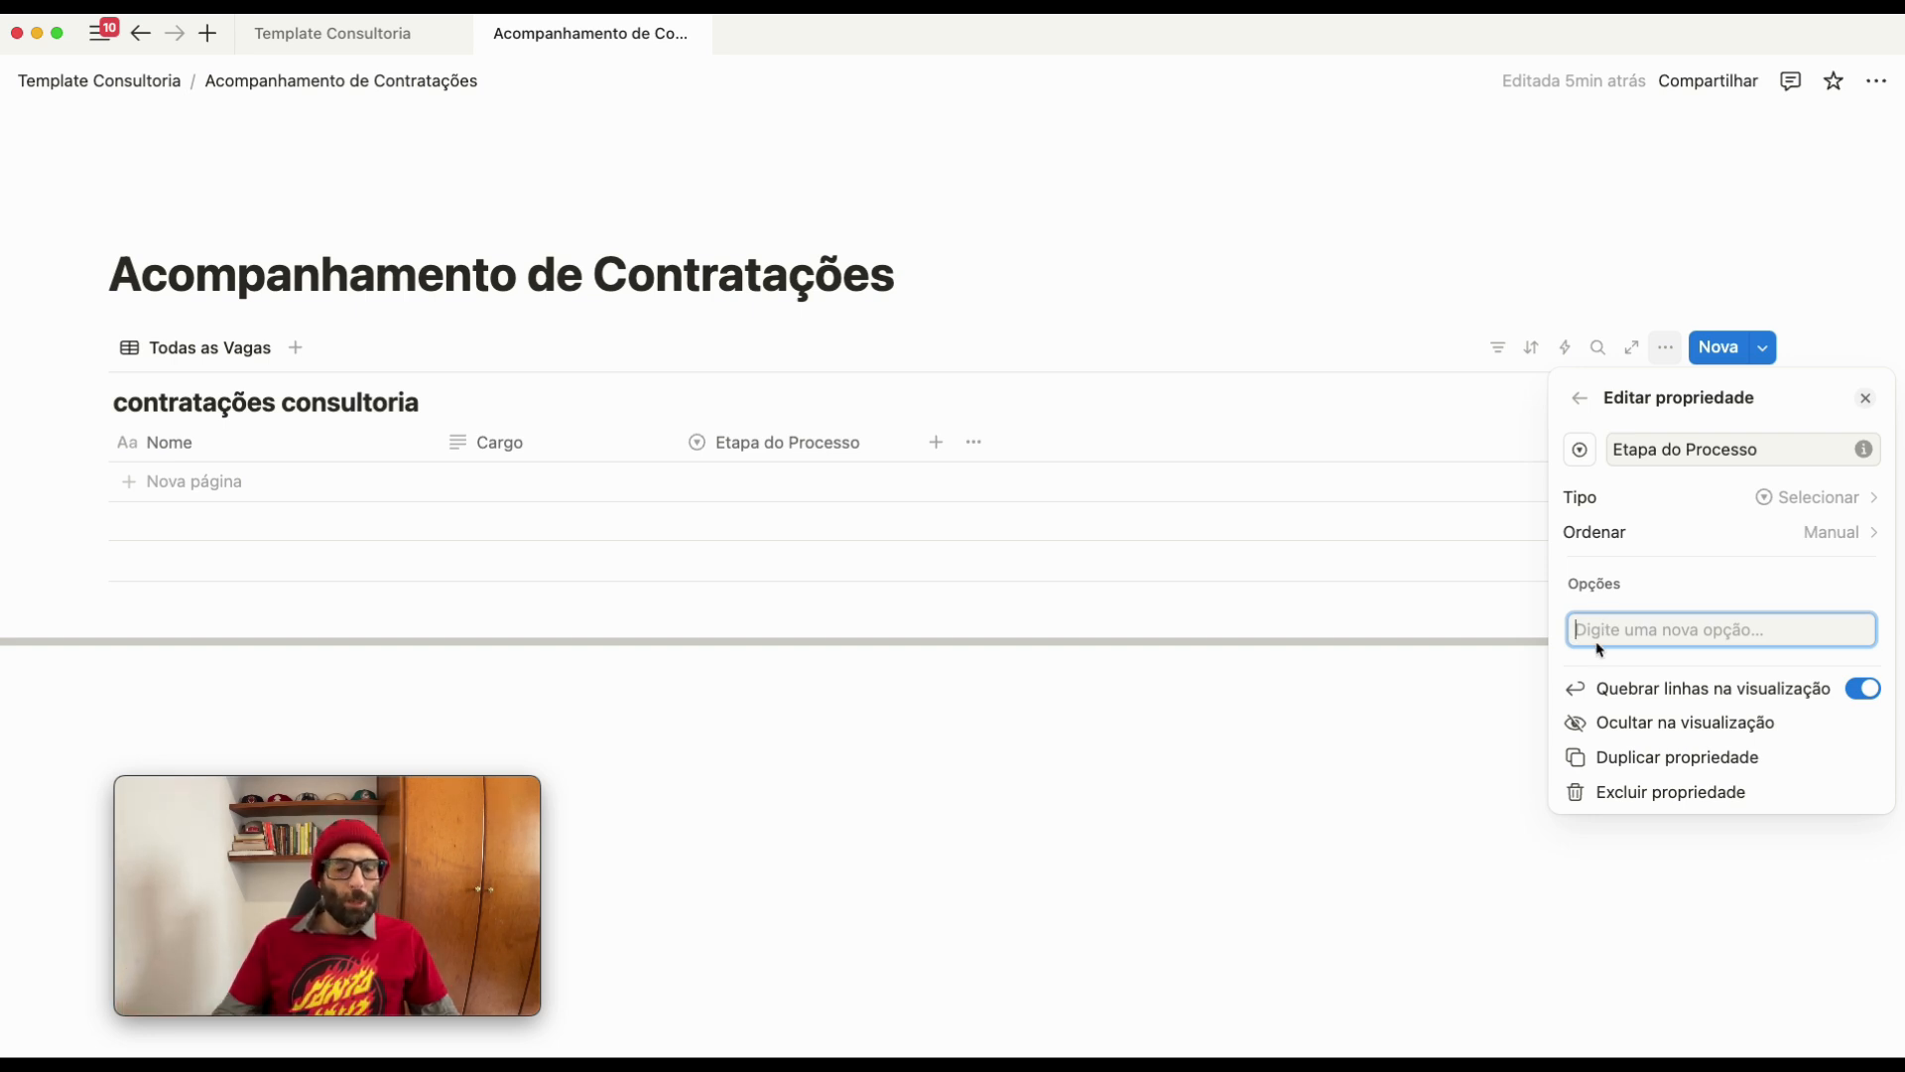
type("Triagem")
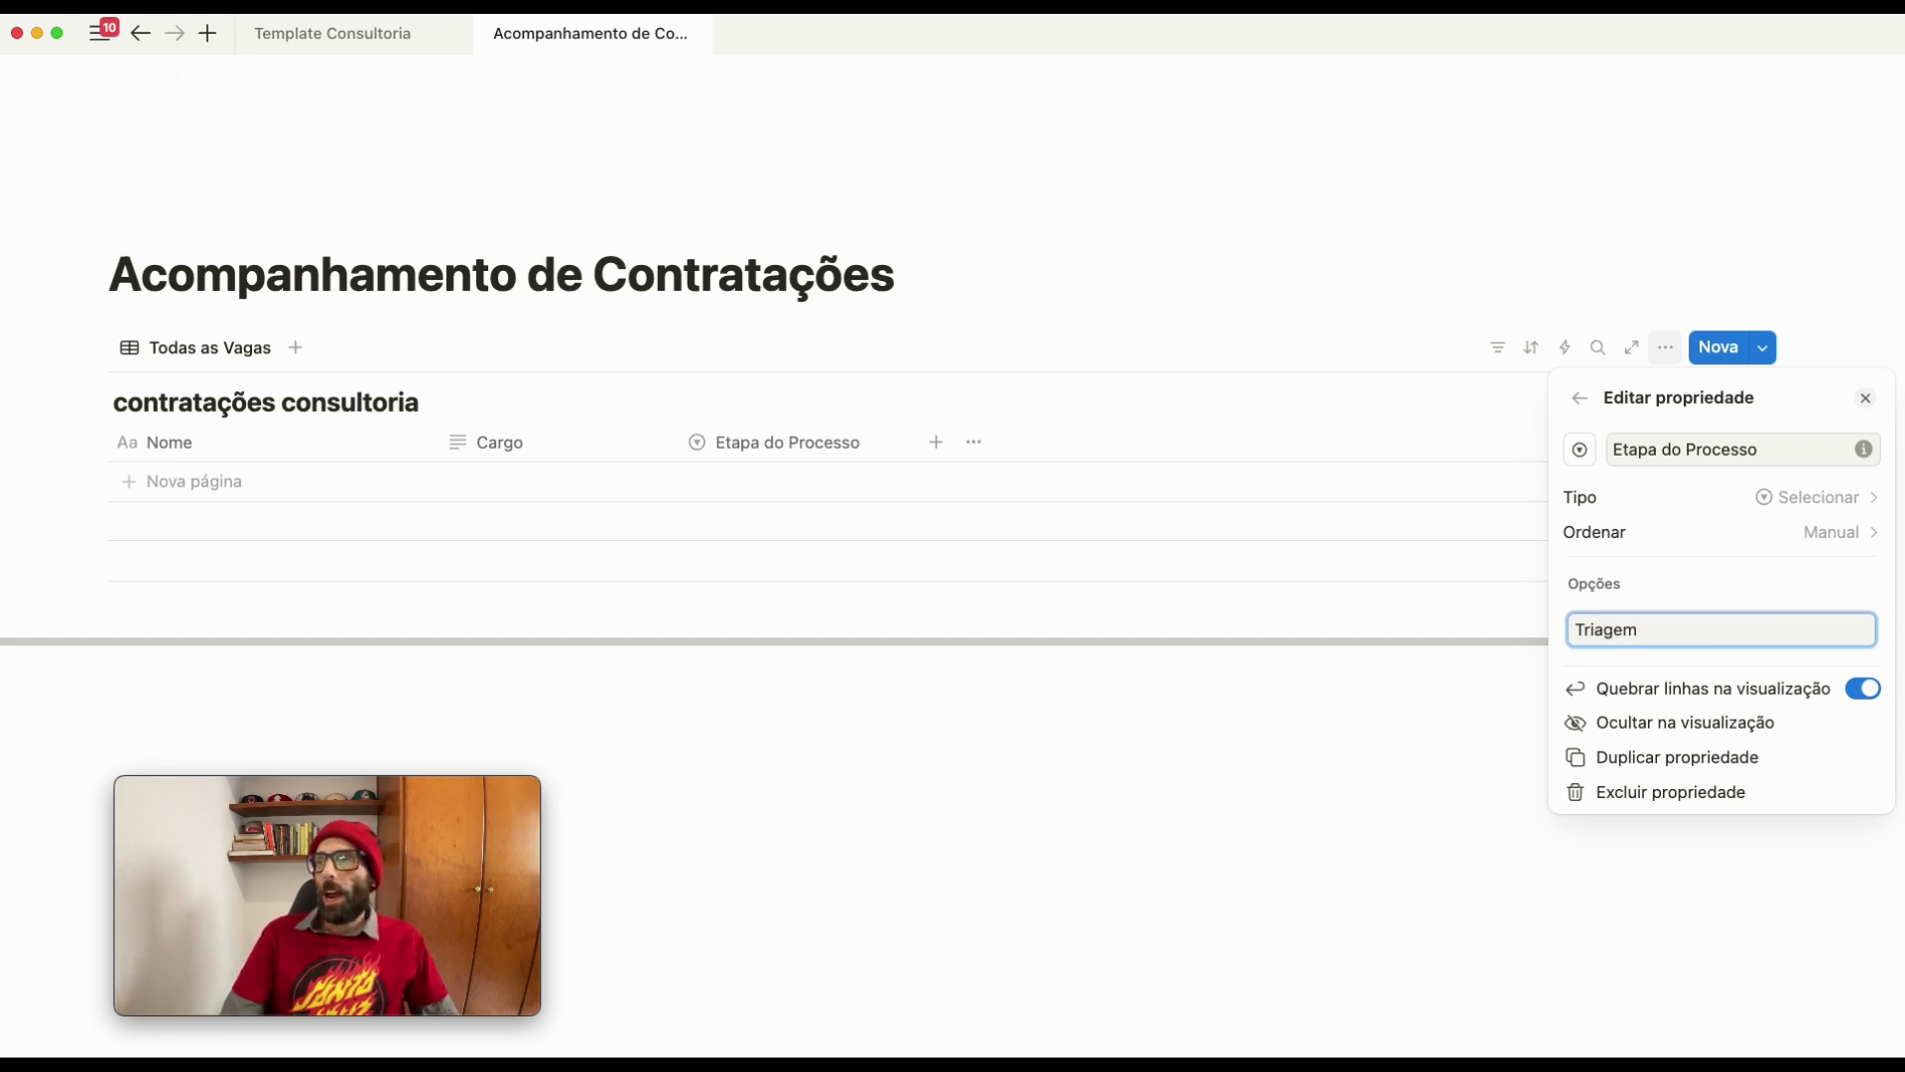
key("Return")
type("Entrevista")
key("Return")
type("Proposta")
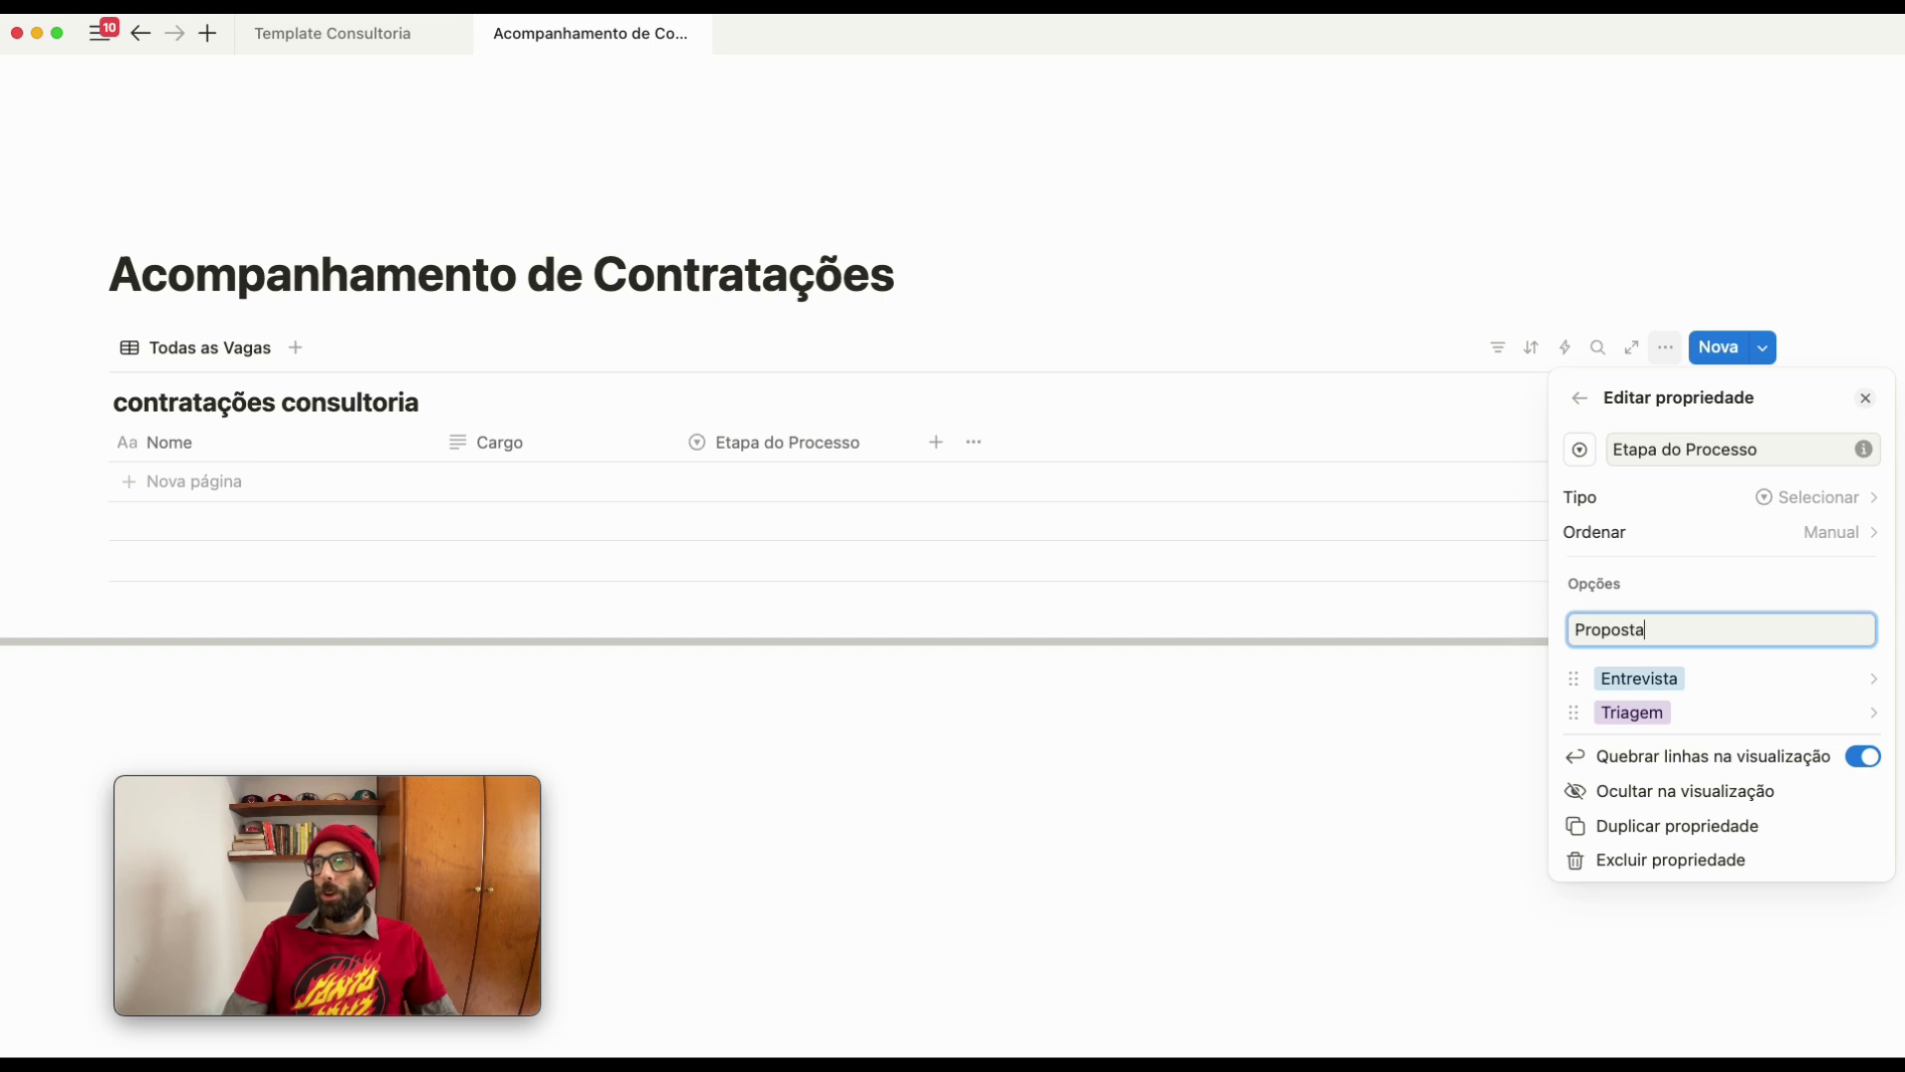
key("Return")
Try to add a Contratado option to the Etapa do Processo property
type("Contra")
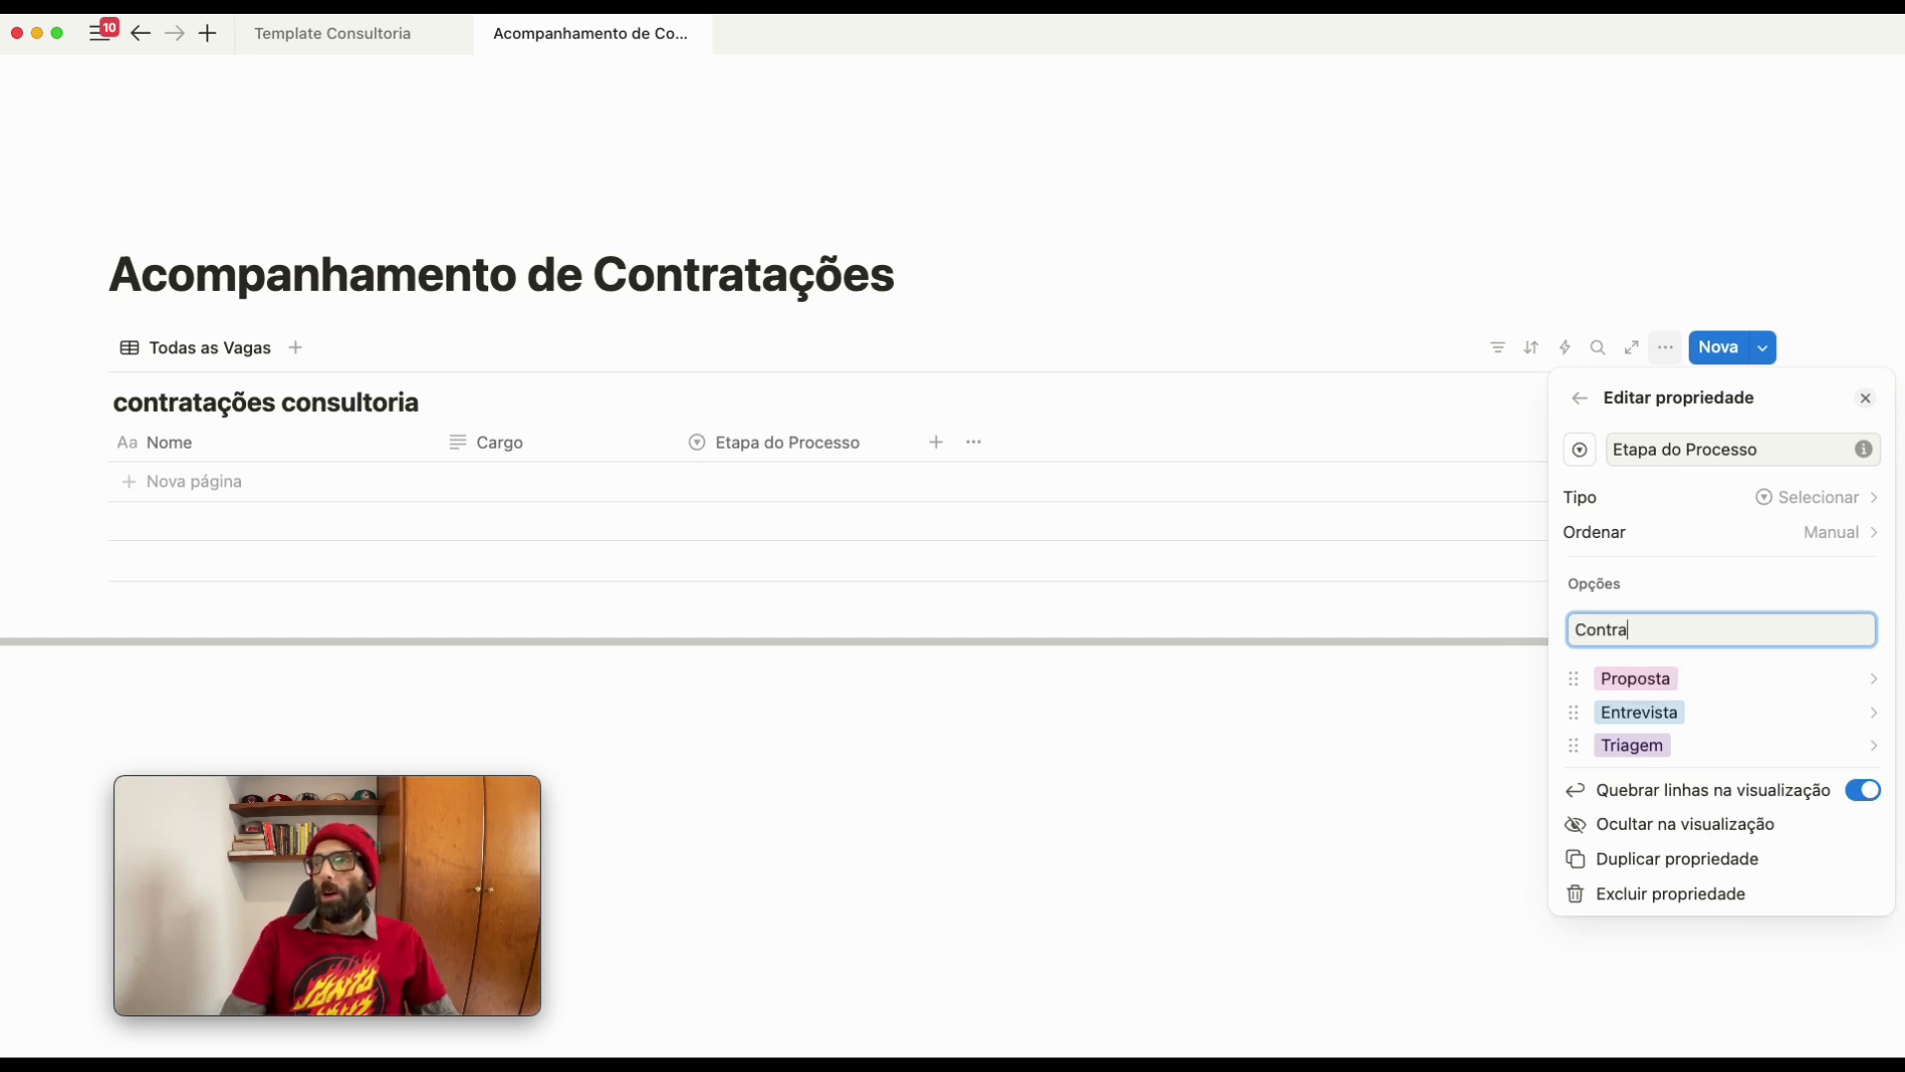
type("tado")
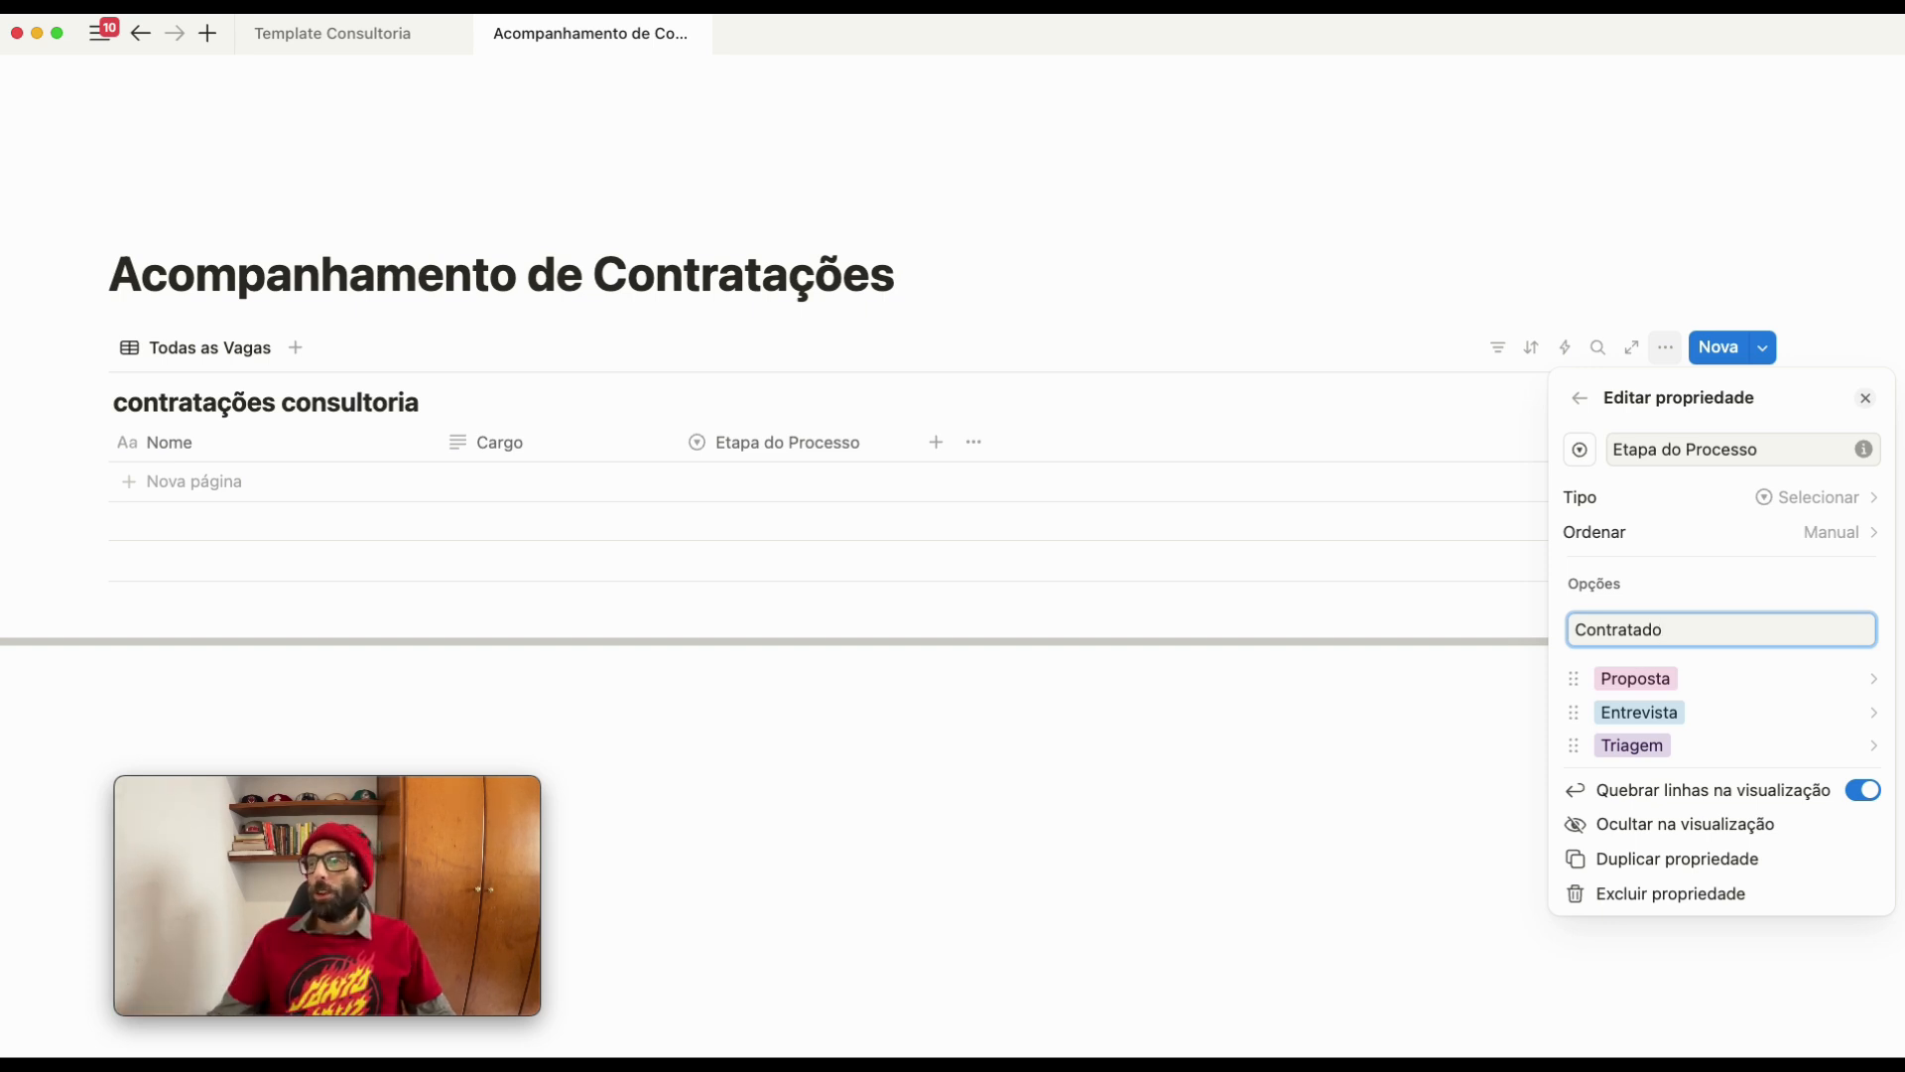
left_click(1195, 770)
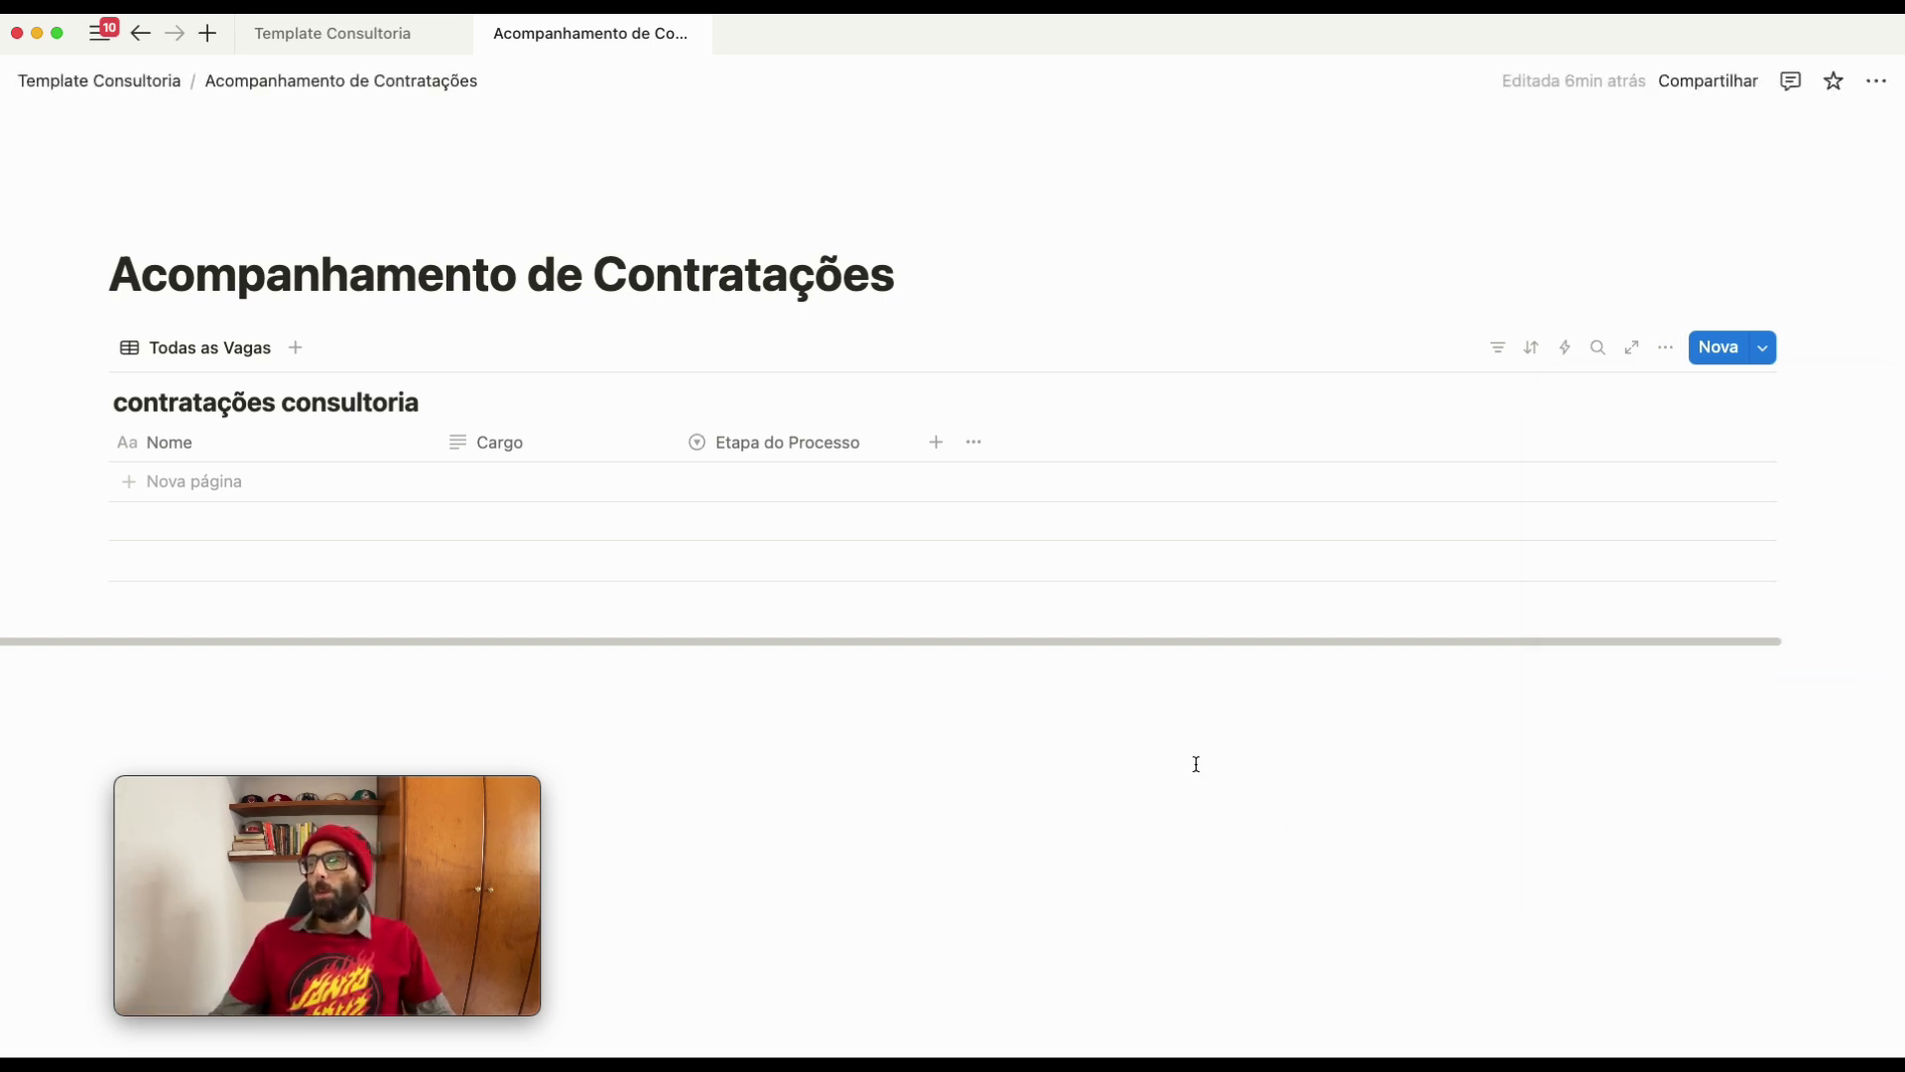
Create the option "Contrato" from the Etapa do Processo cell of a new blank row and delete that row
left_click(814, 480)
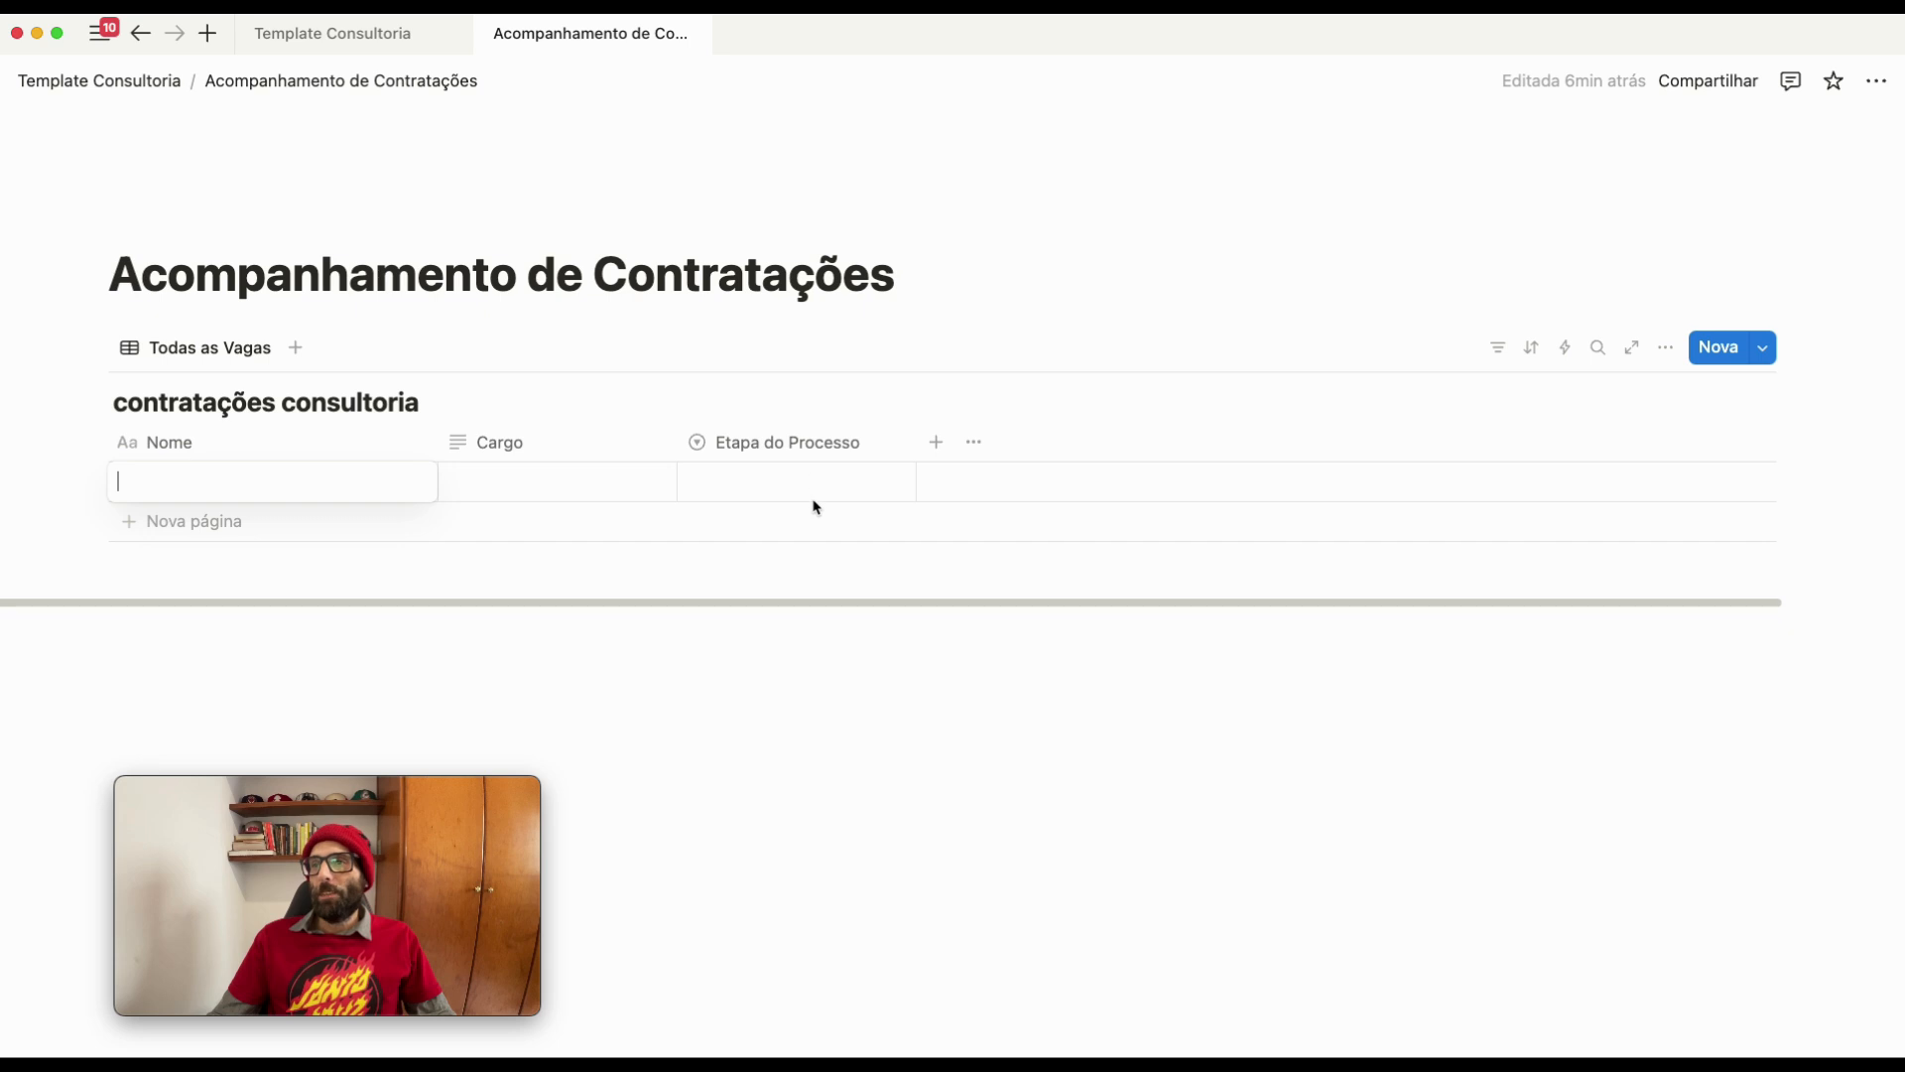
left_click(807, 490)
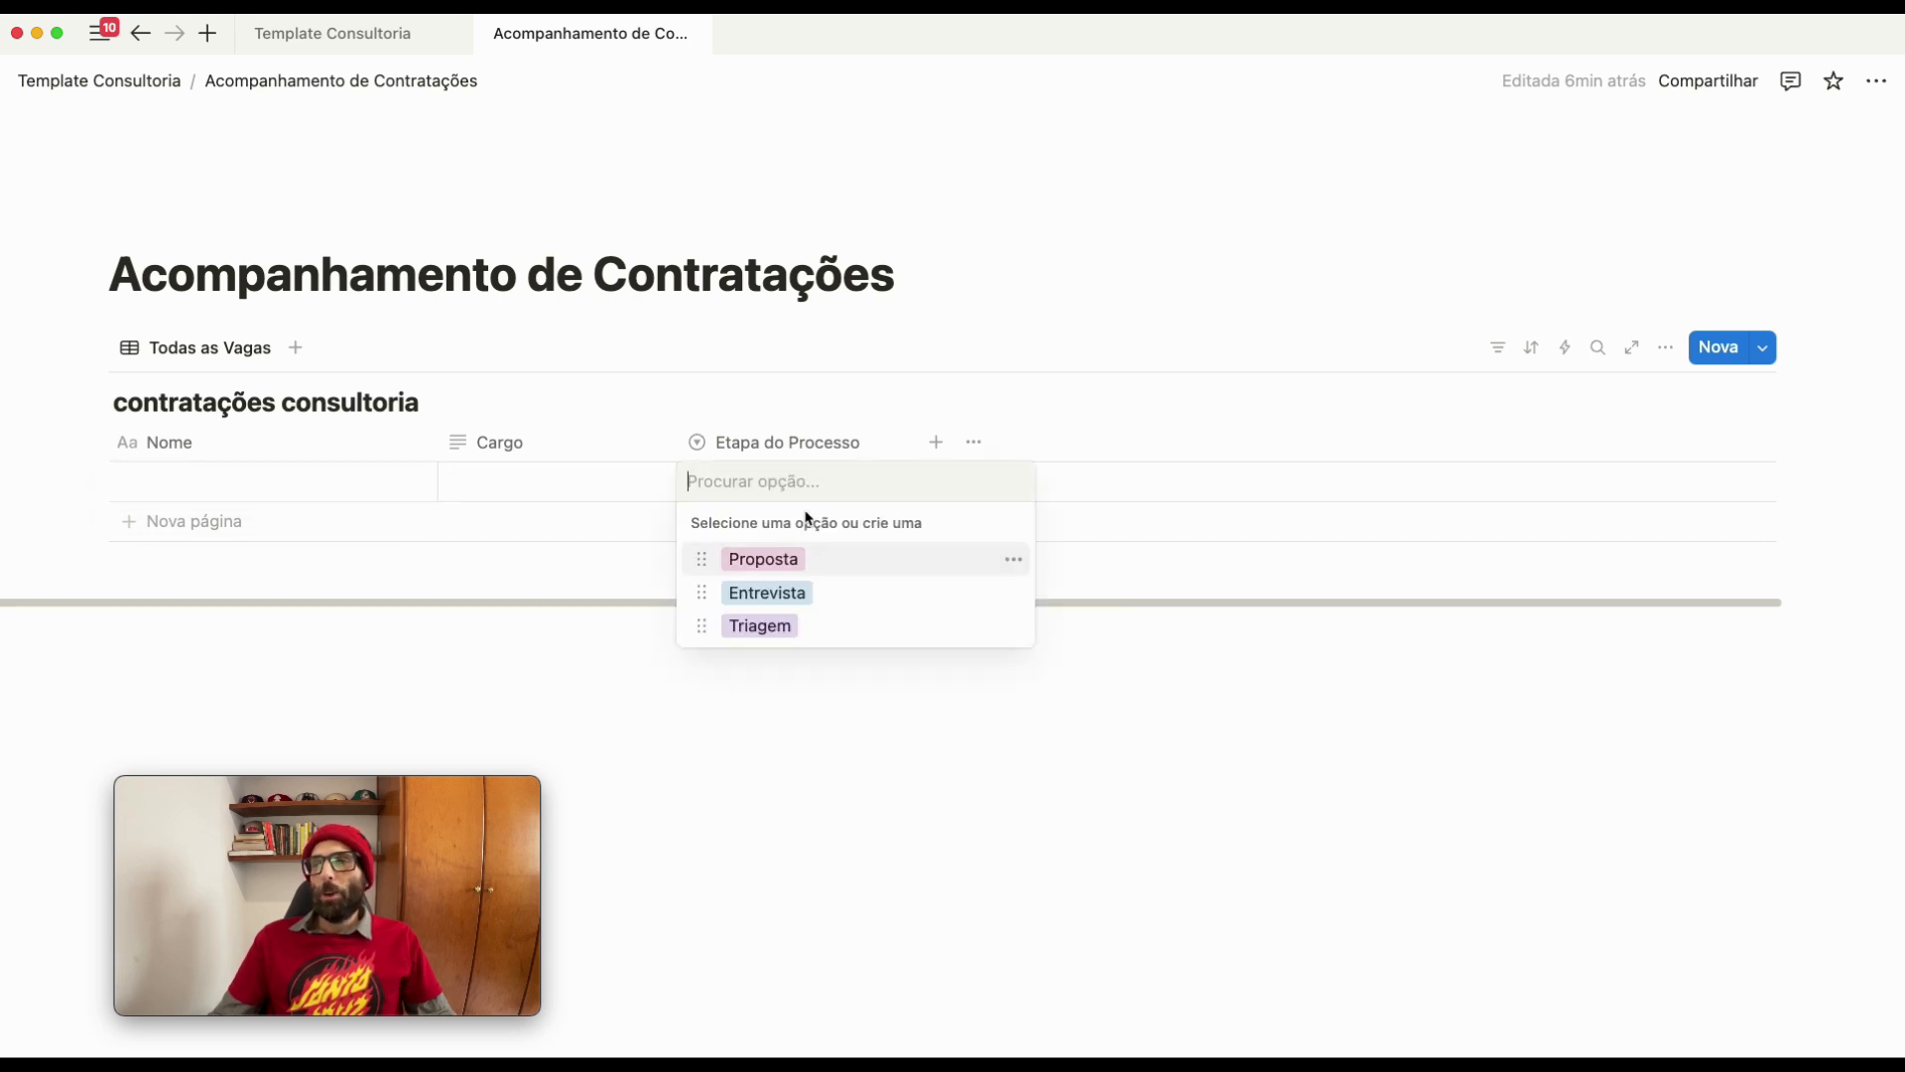
type("Contr")
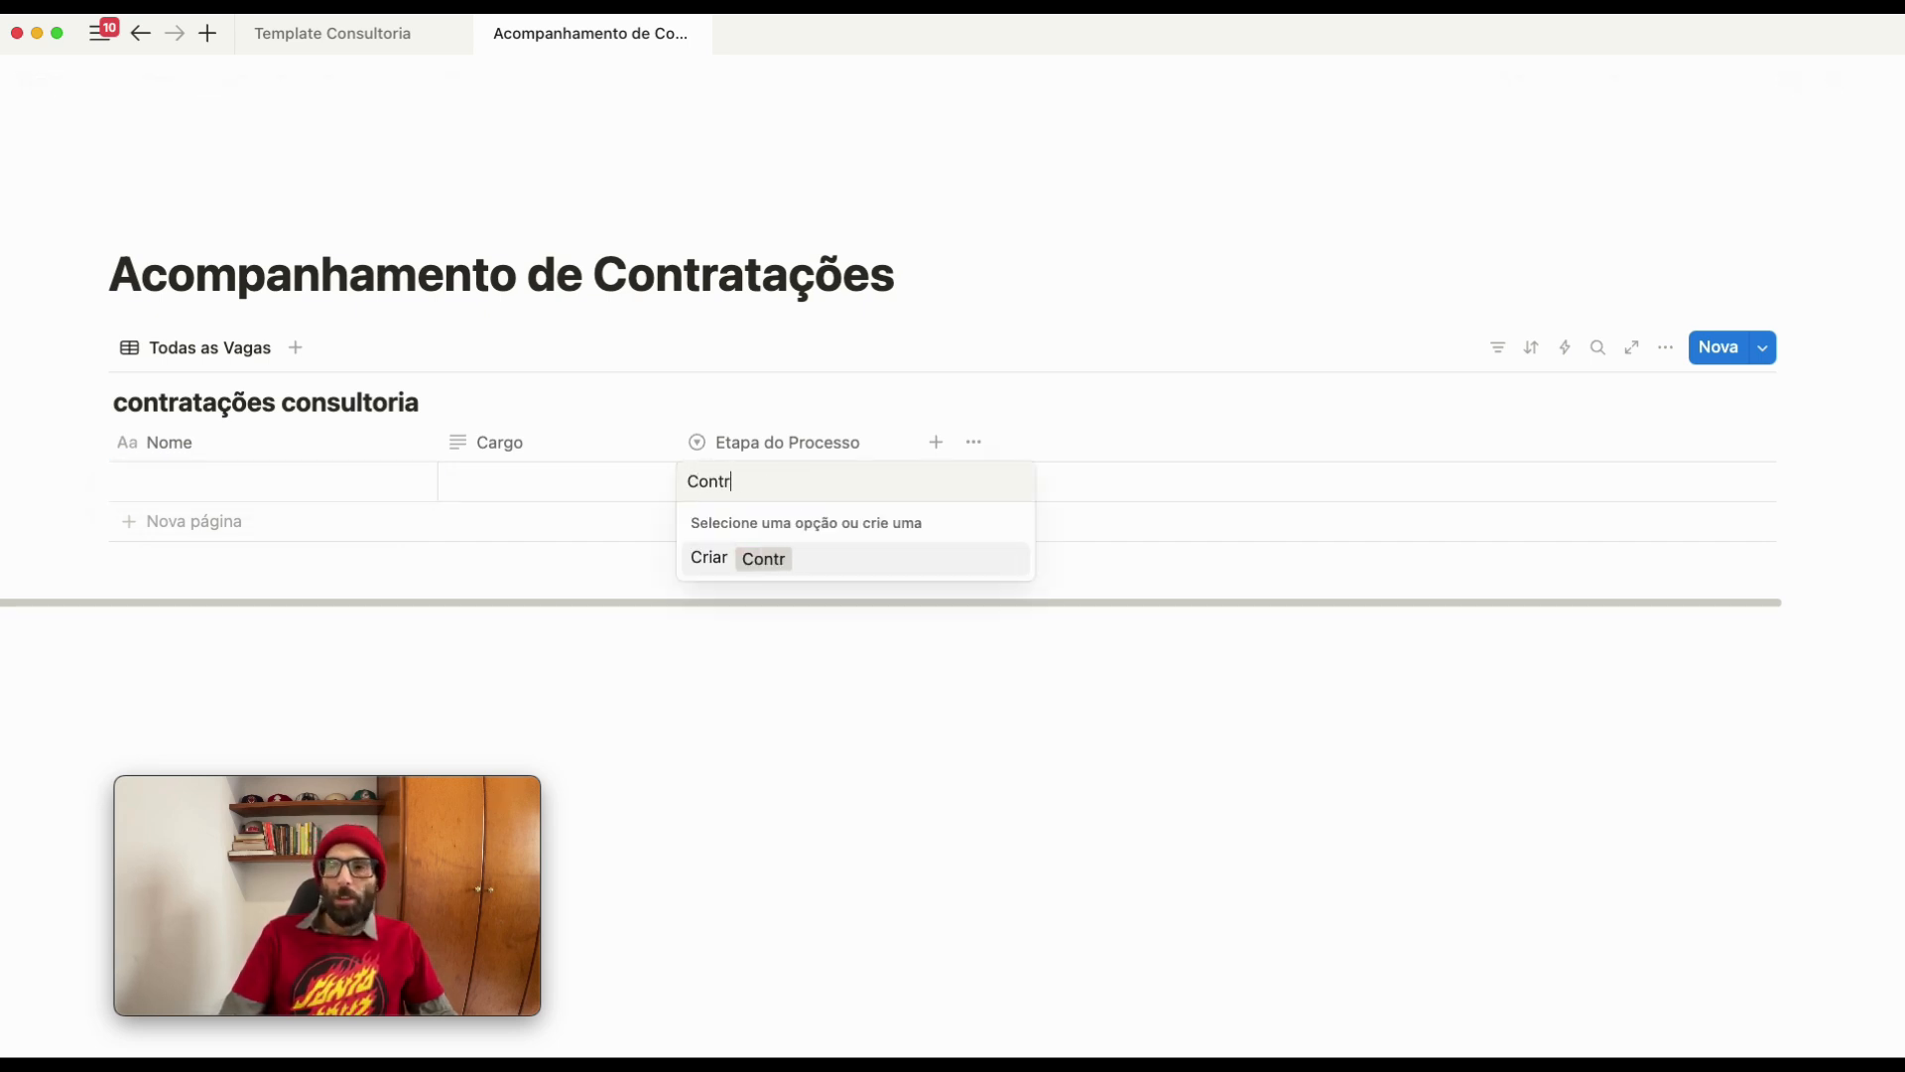
type("ato")
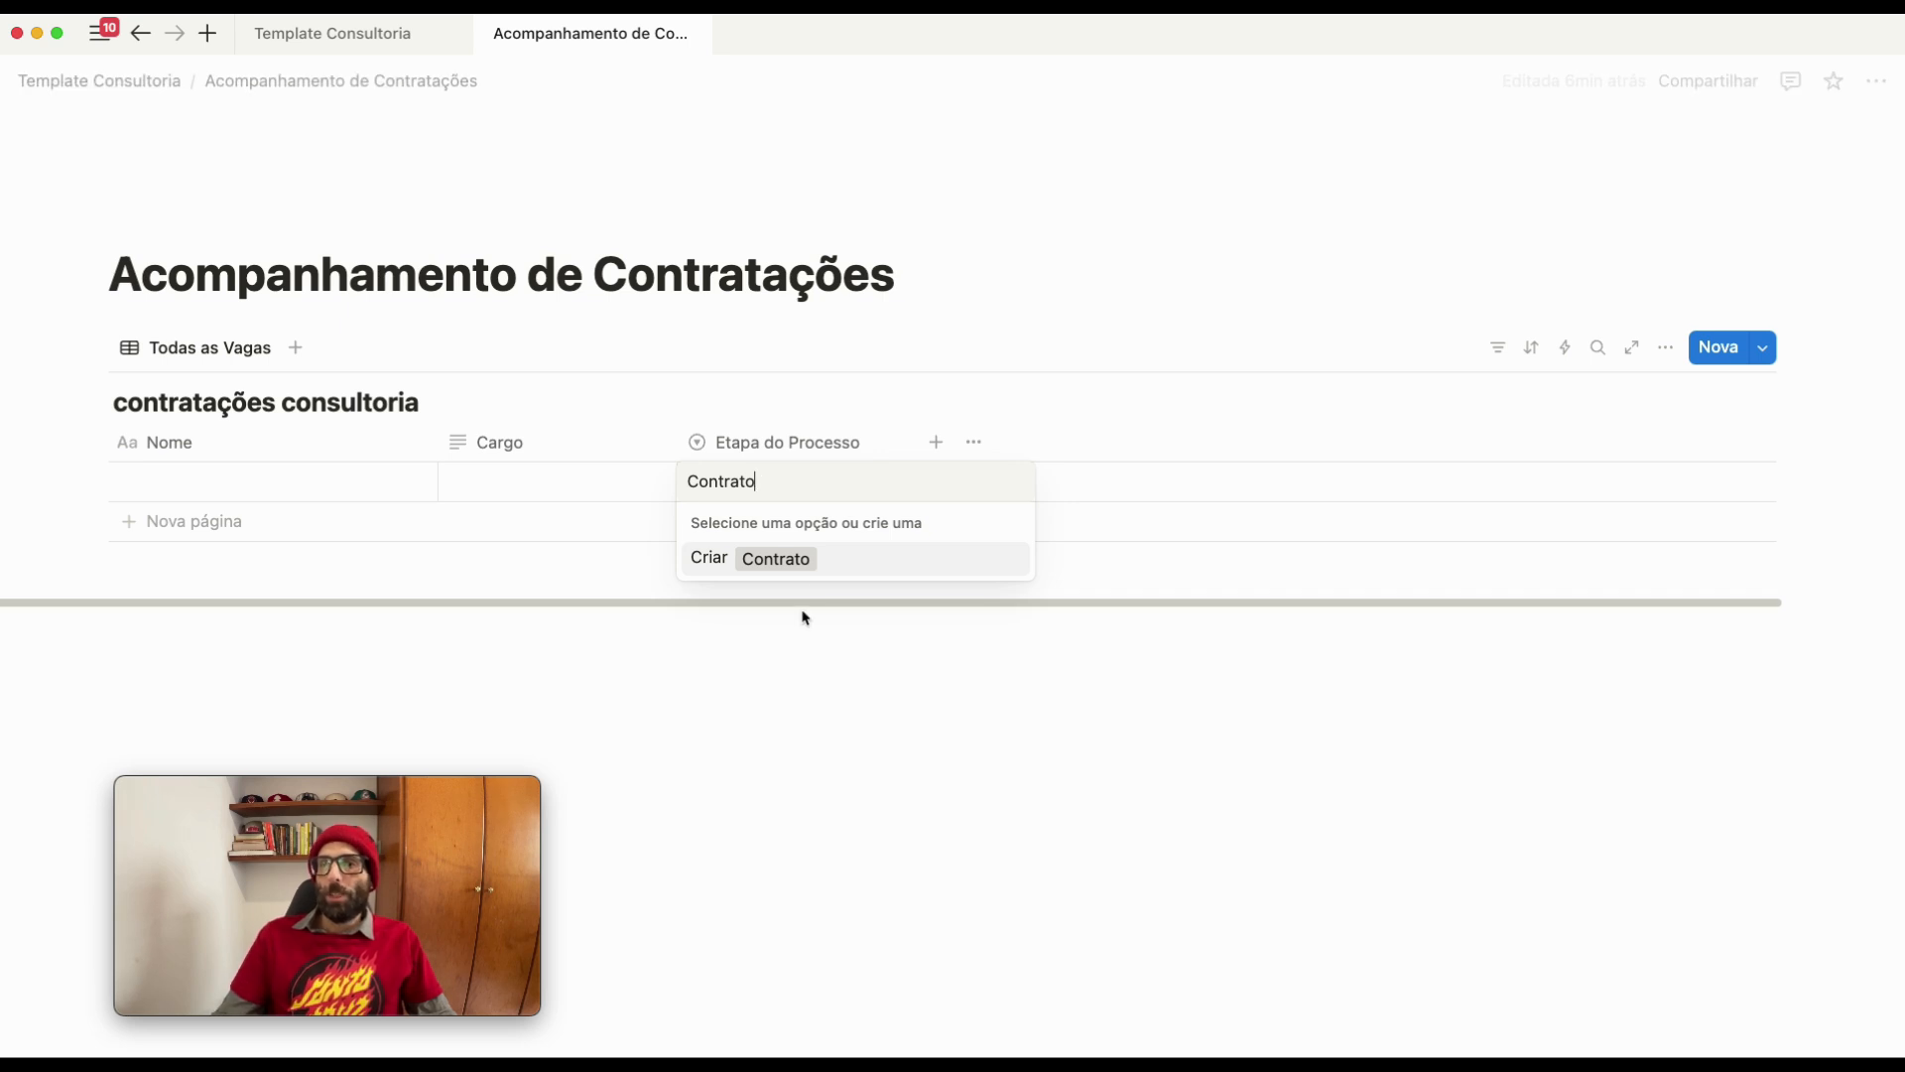
left_click(804, 568)
left_click(59, 483)
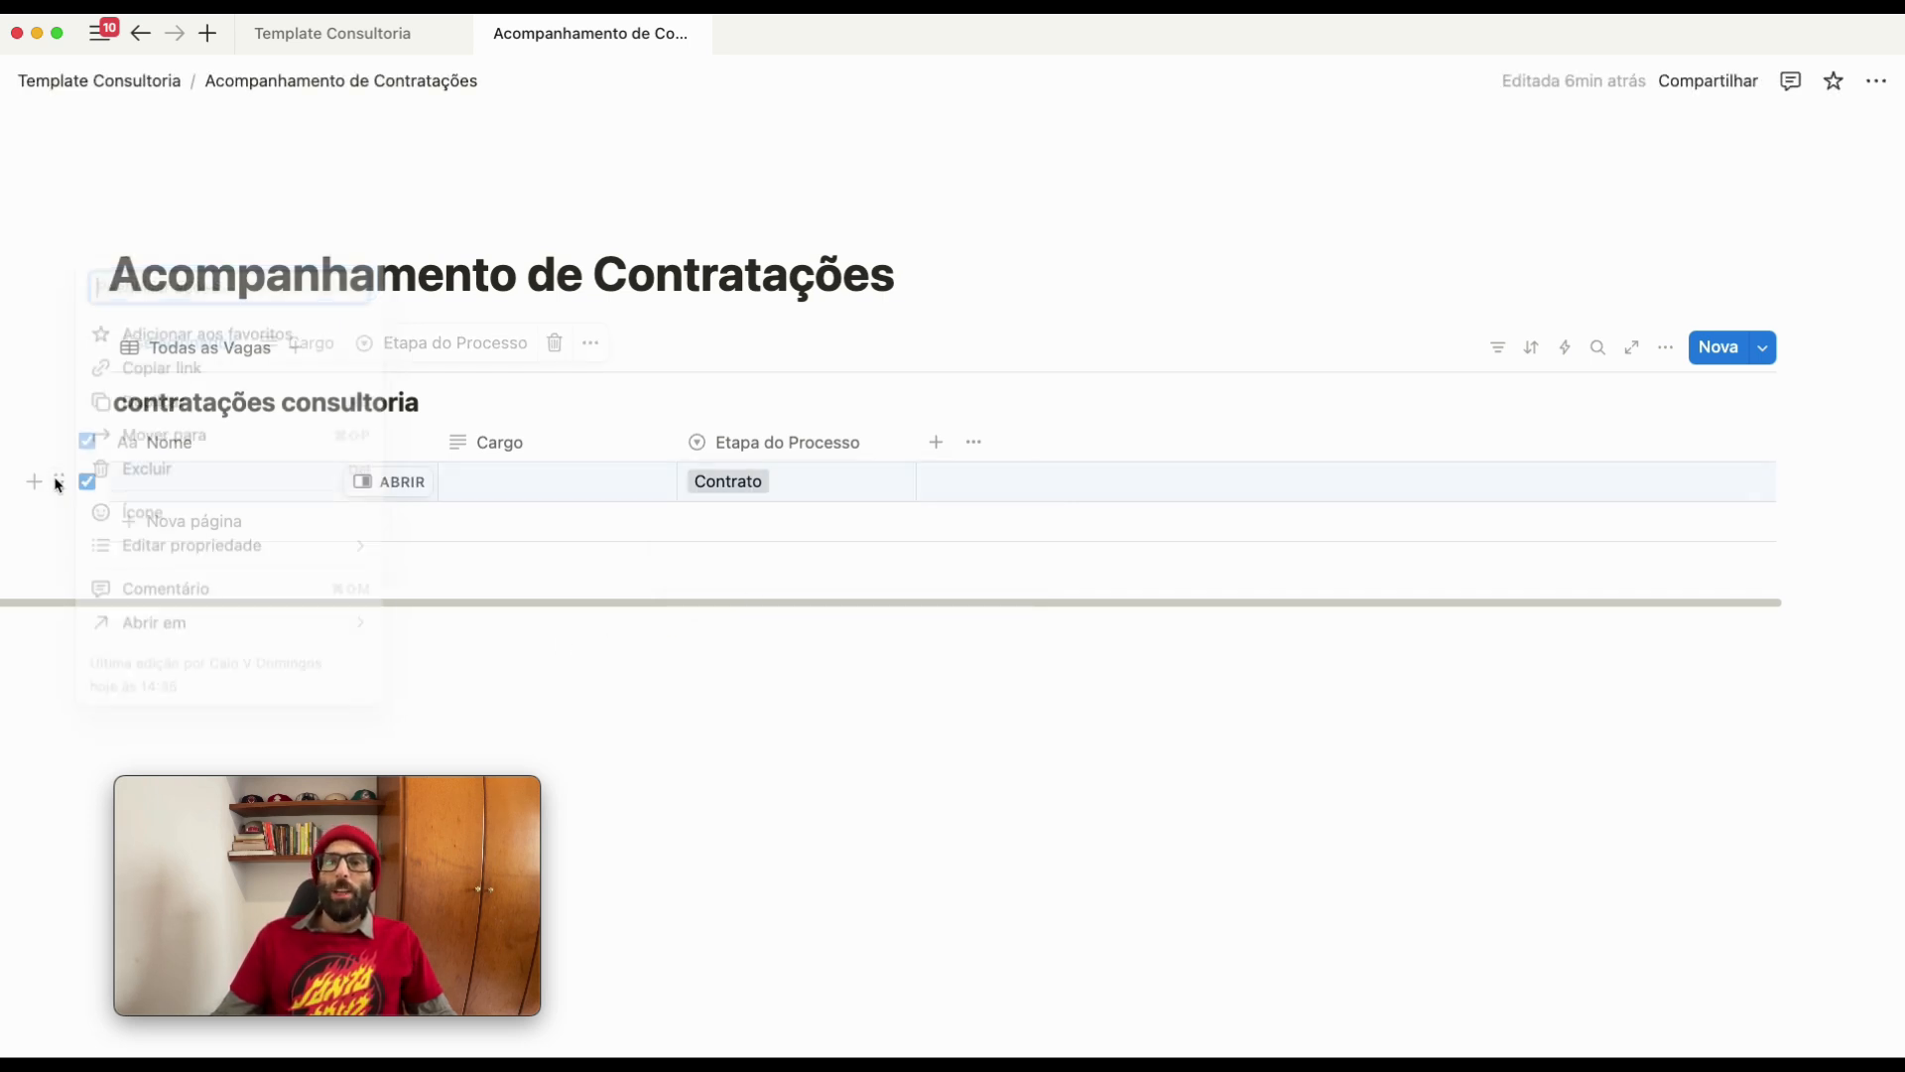
left_click(113, 472)
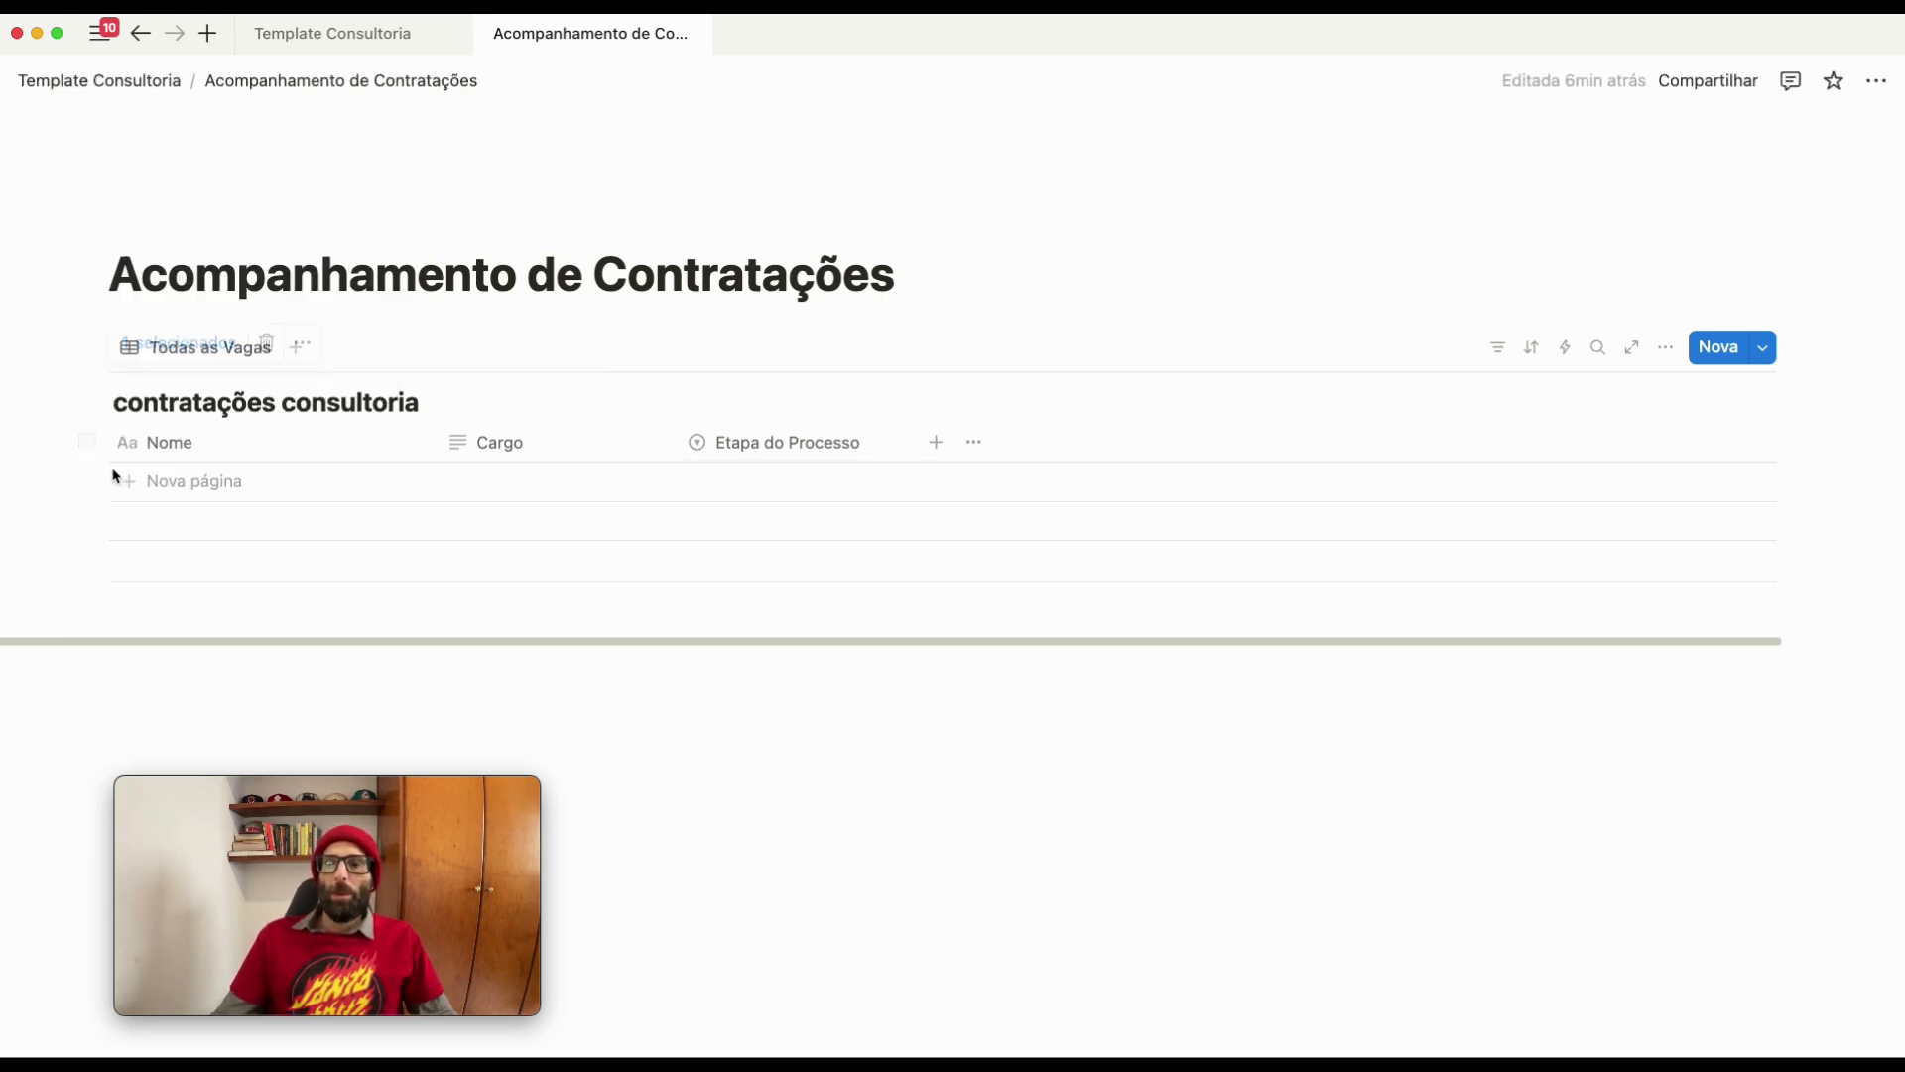
Reorder the options of the Etapa do Processo property to Triagem, Entrevista, Proposta, Contrato
left_click(780, 441)
left_click(803, 443)
left_click(804, 443)
left_click(810, 532)
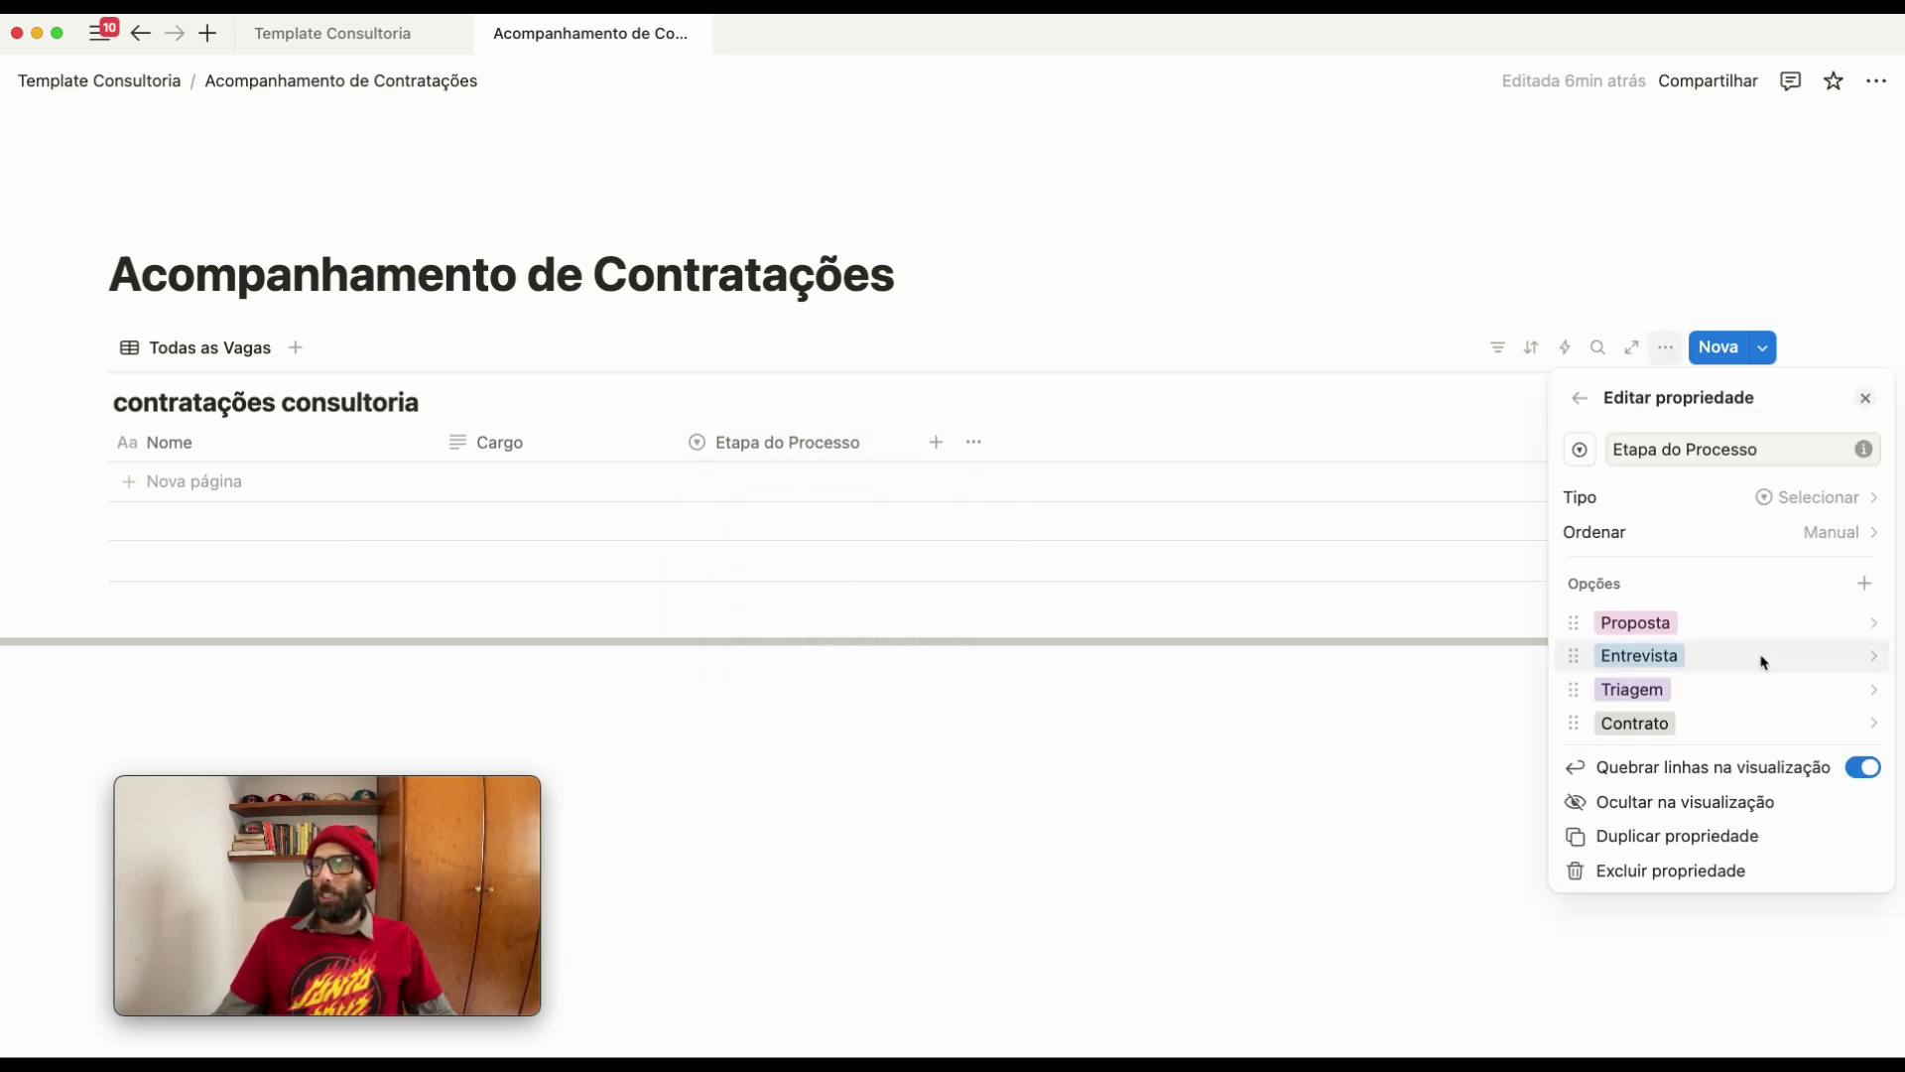
mouse_move(1581, 696)
left_mouse_down()
mouse_move(1574, 629)
mouse_move(1578, 675)
left_mouse_up()
Rename the Contrato option of Etapa do Processo to "Contratado" and close the property settings
left_click(1642, 730)
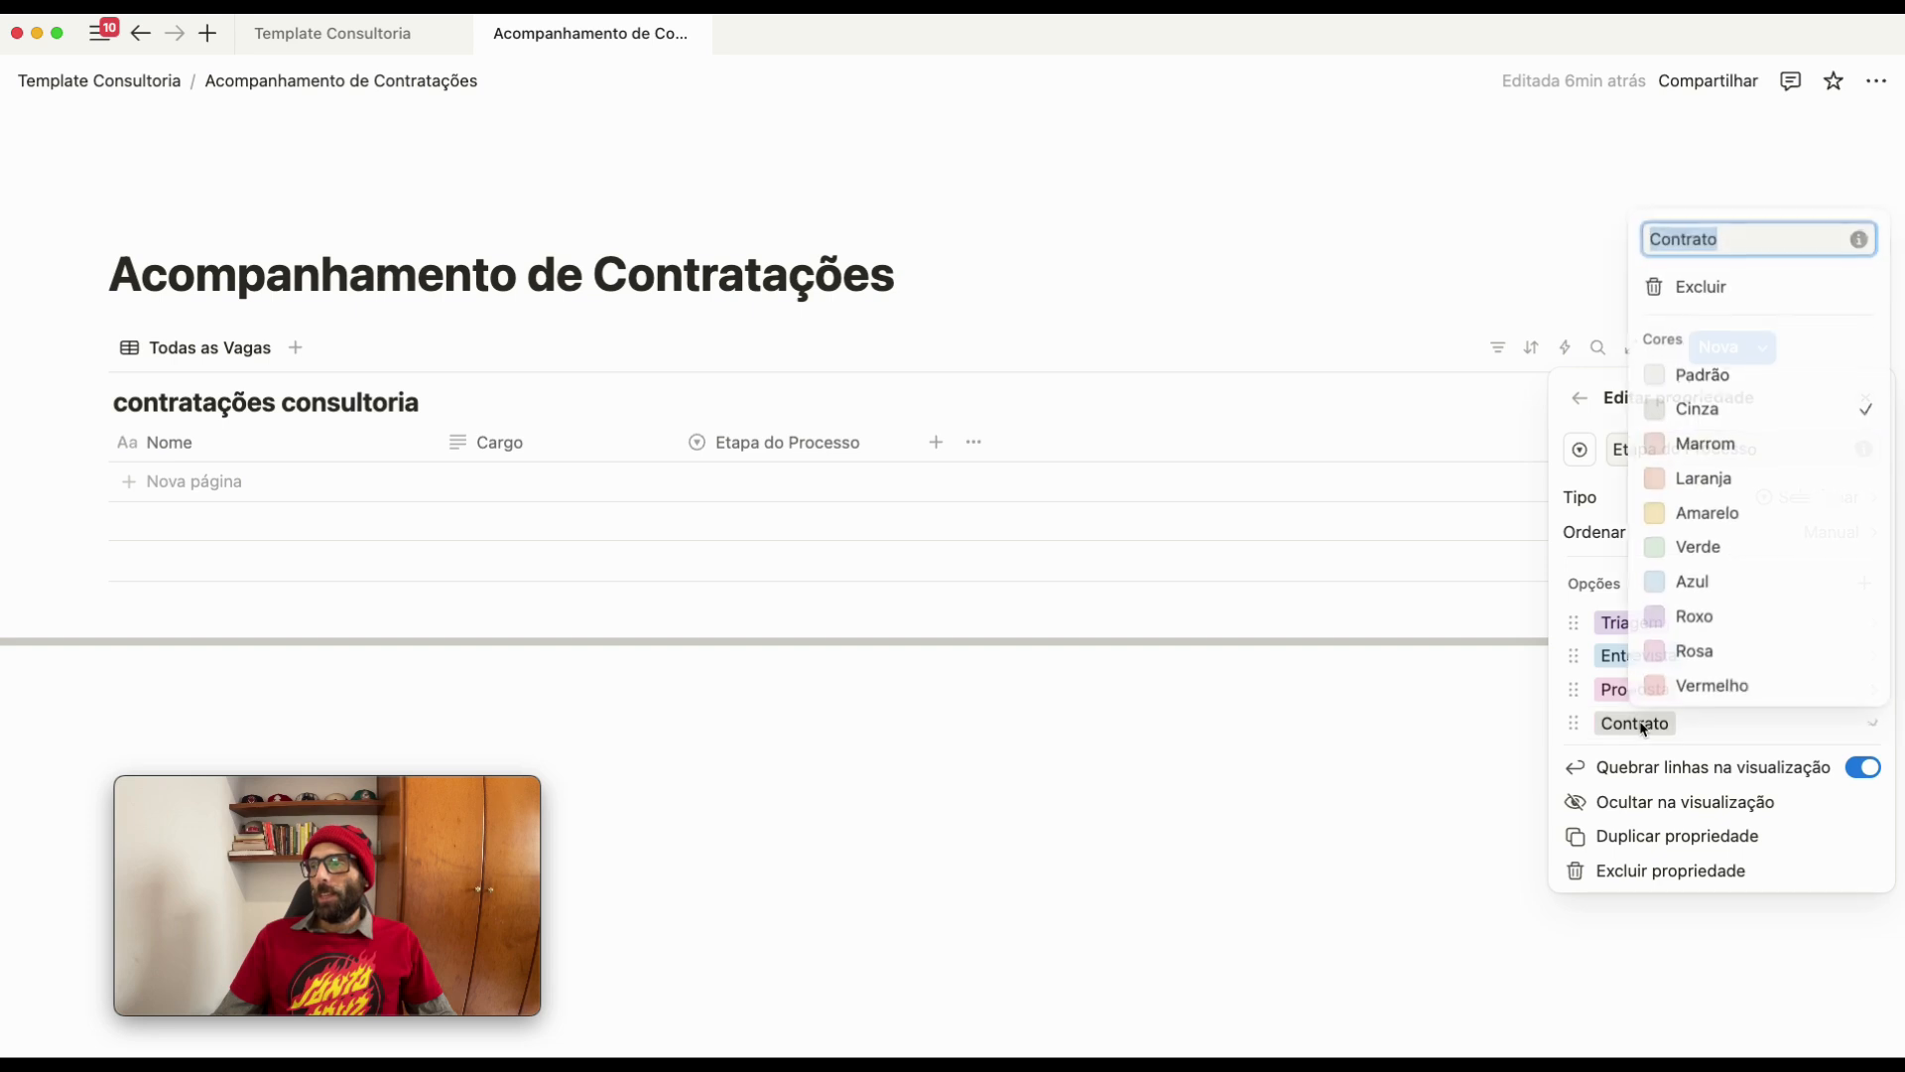
left_click(1710, 241)
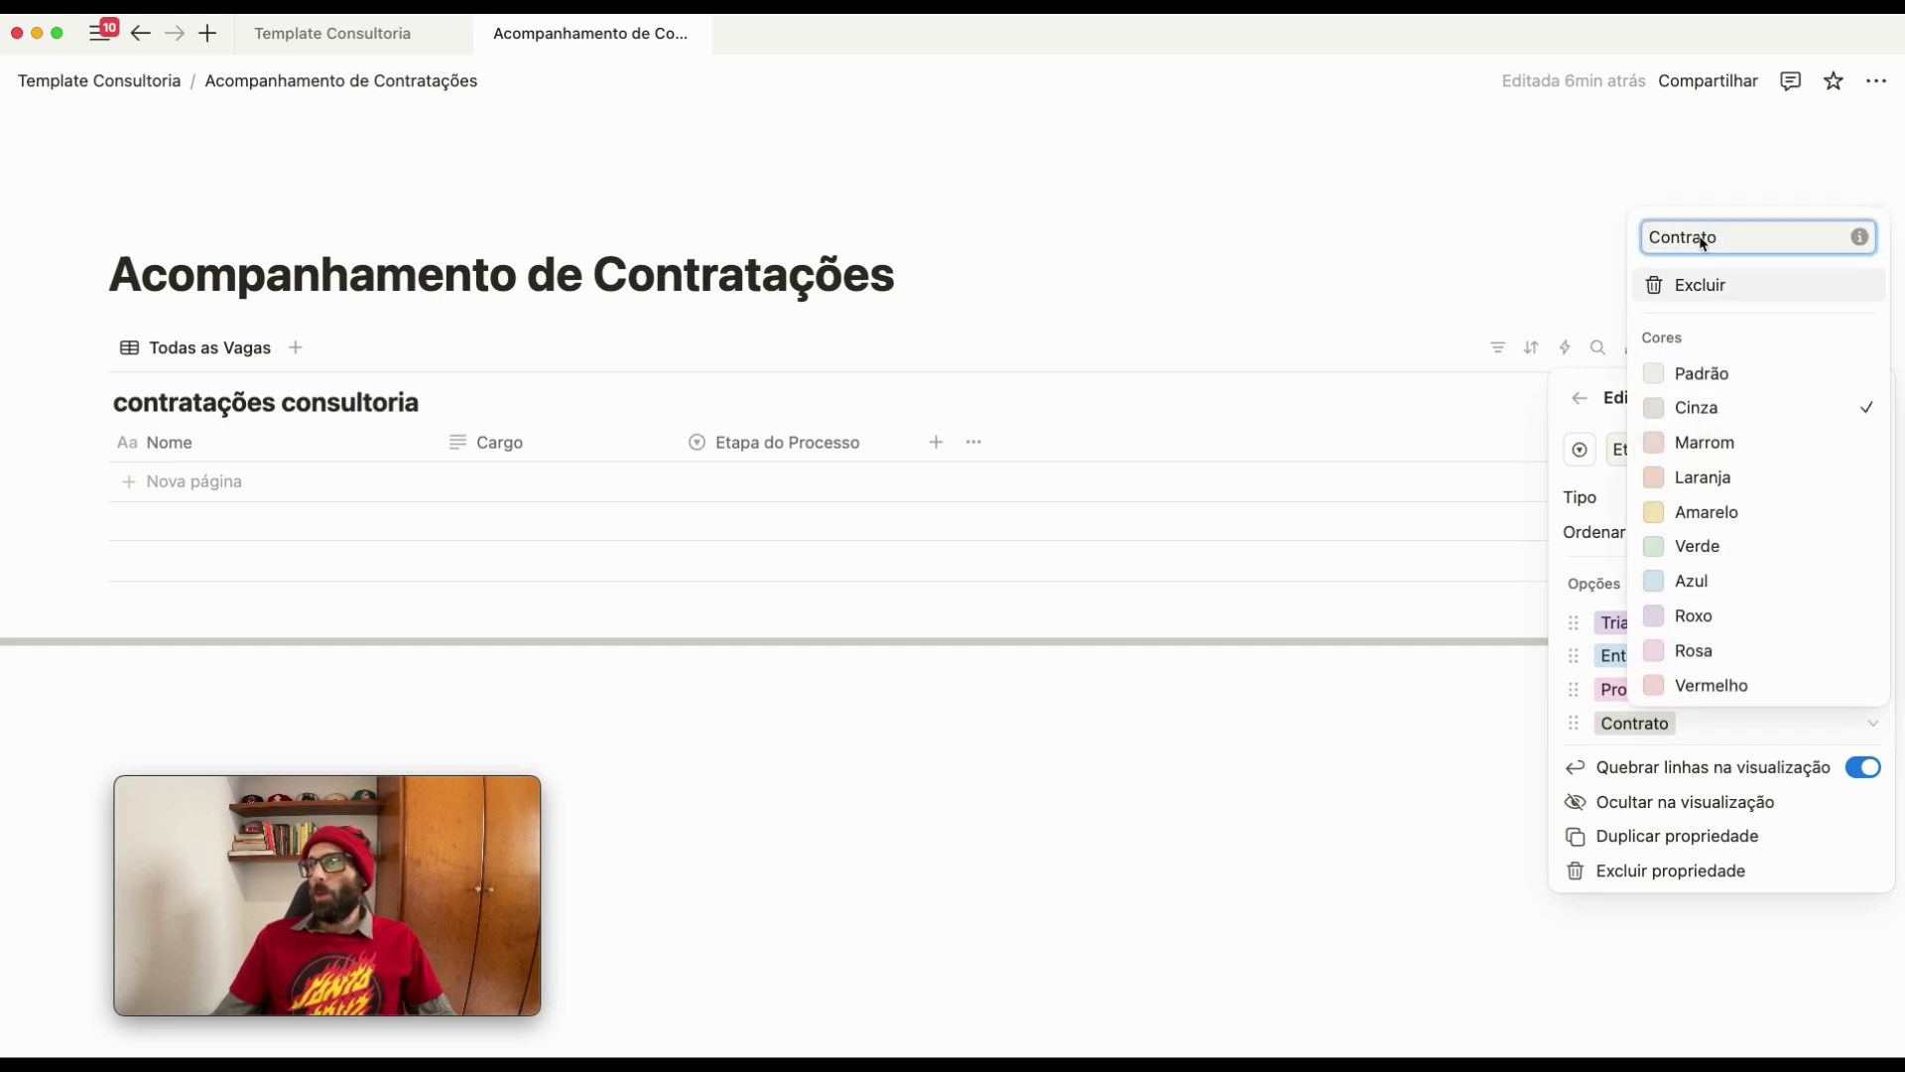
left_click_drag(1713, 240, 1725, 248)
type("ado")
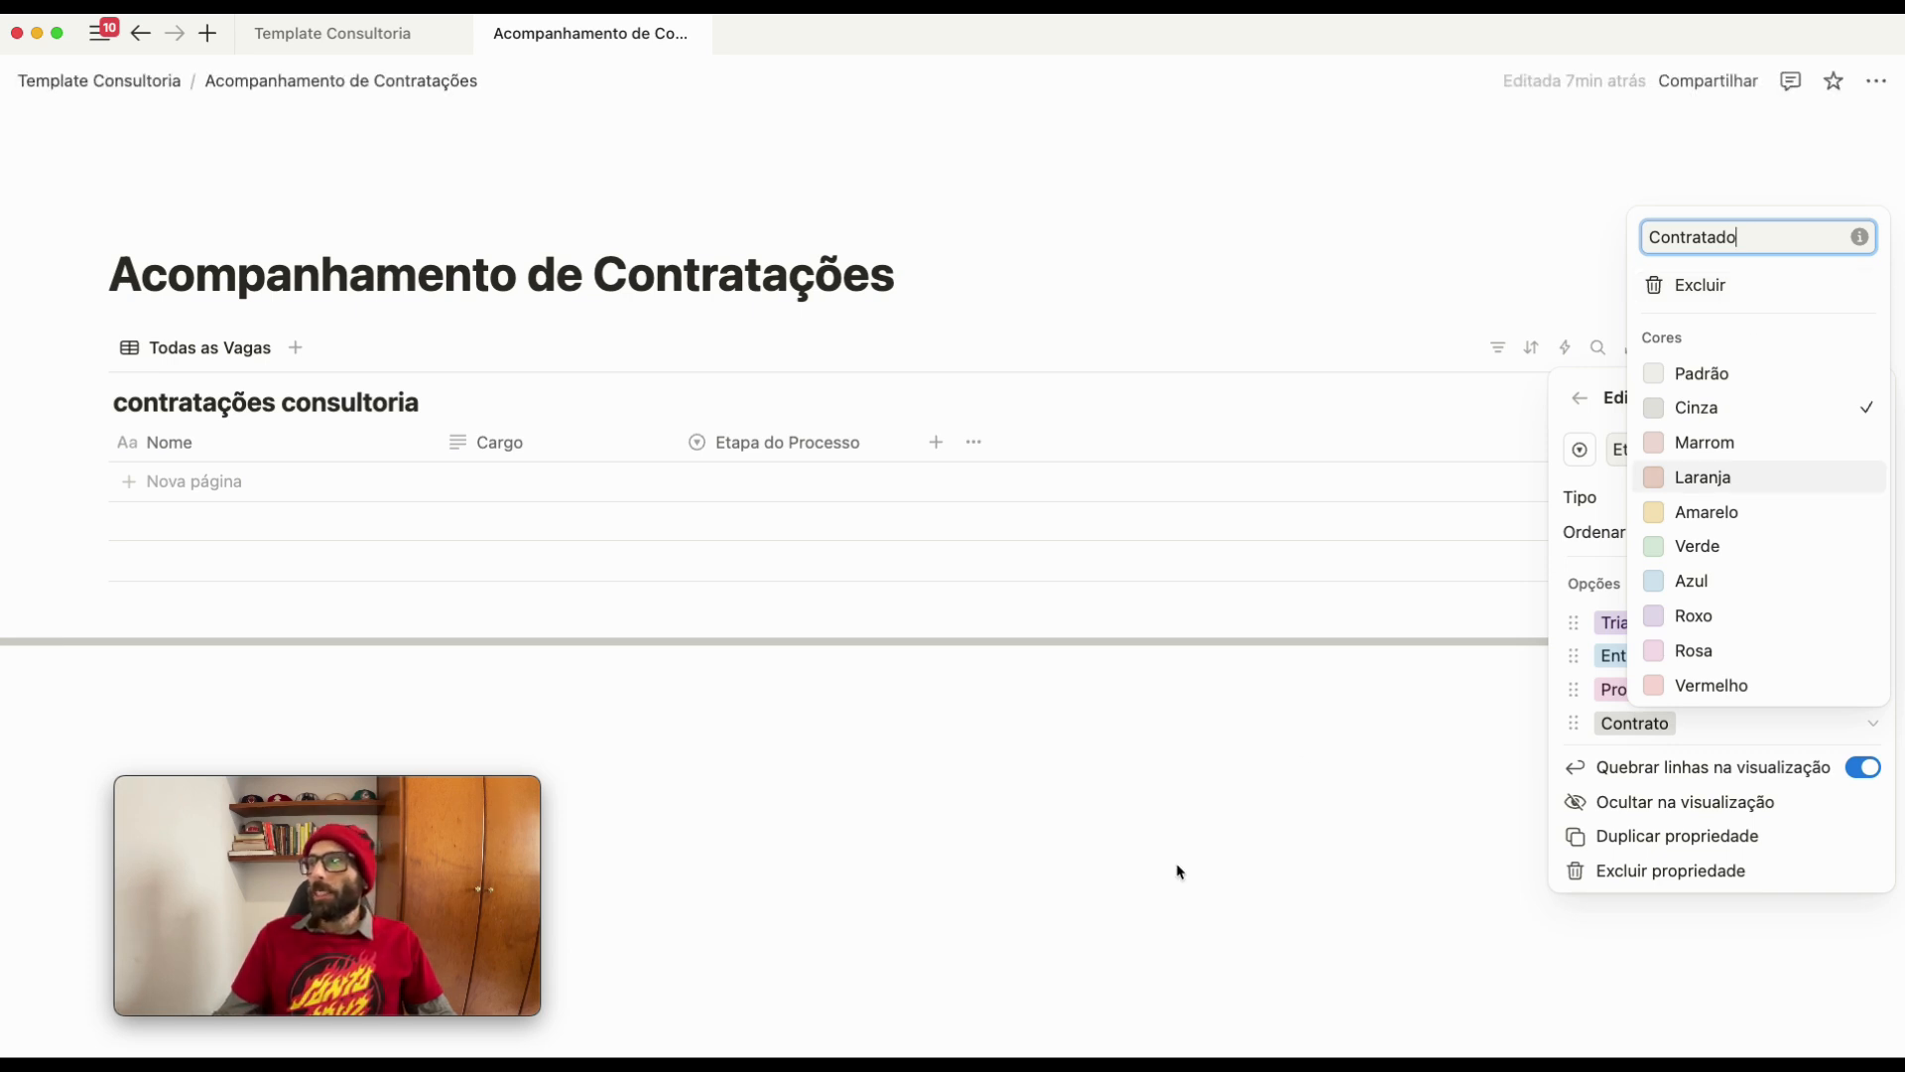
left_click(1419, 751)
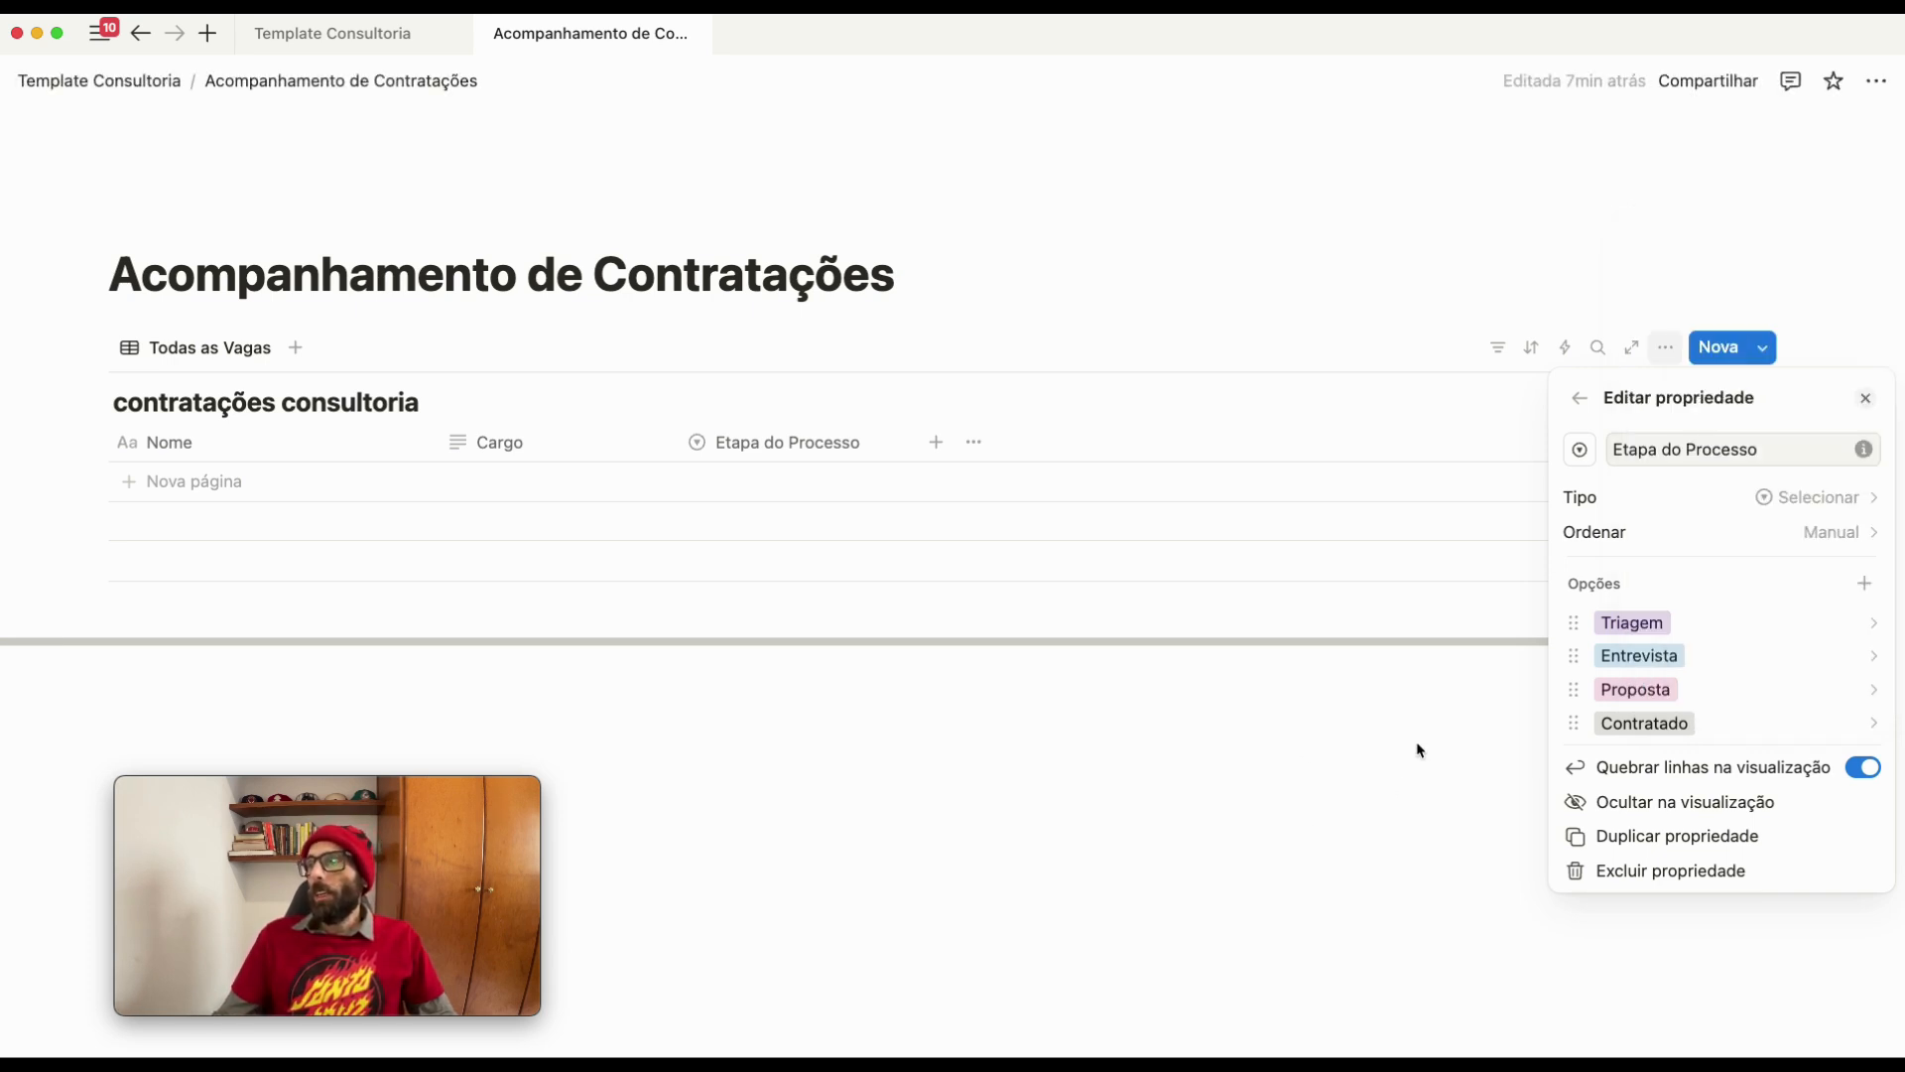
left_click(1579, 398)
left_click(1302, 710)
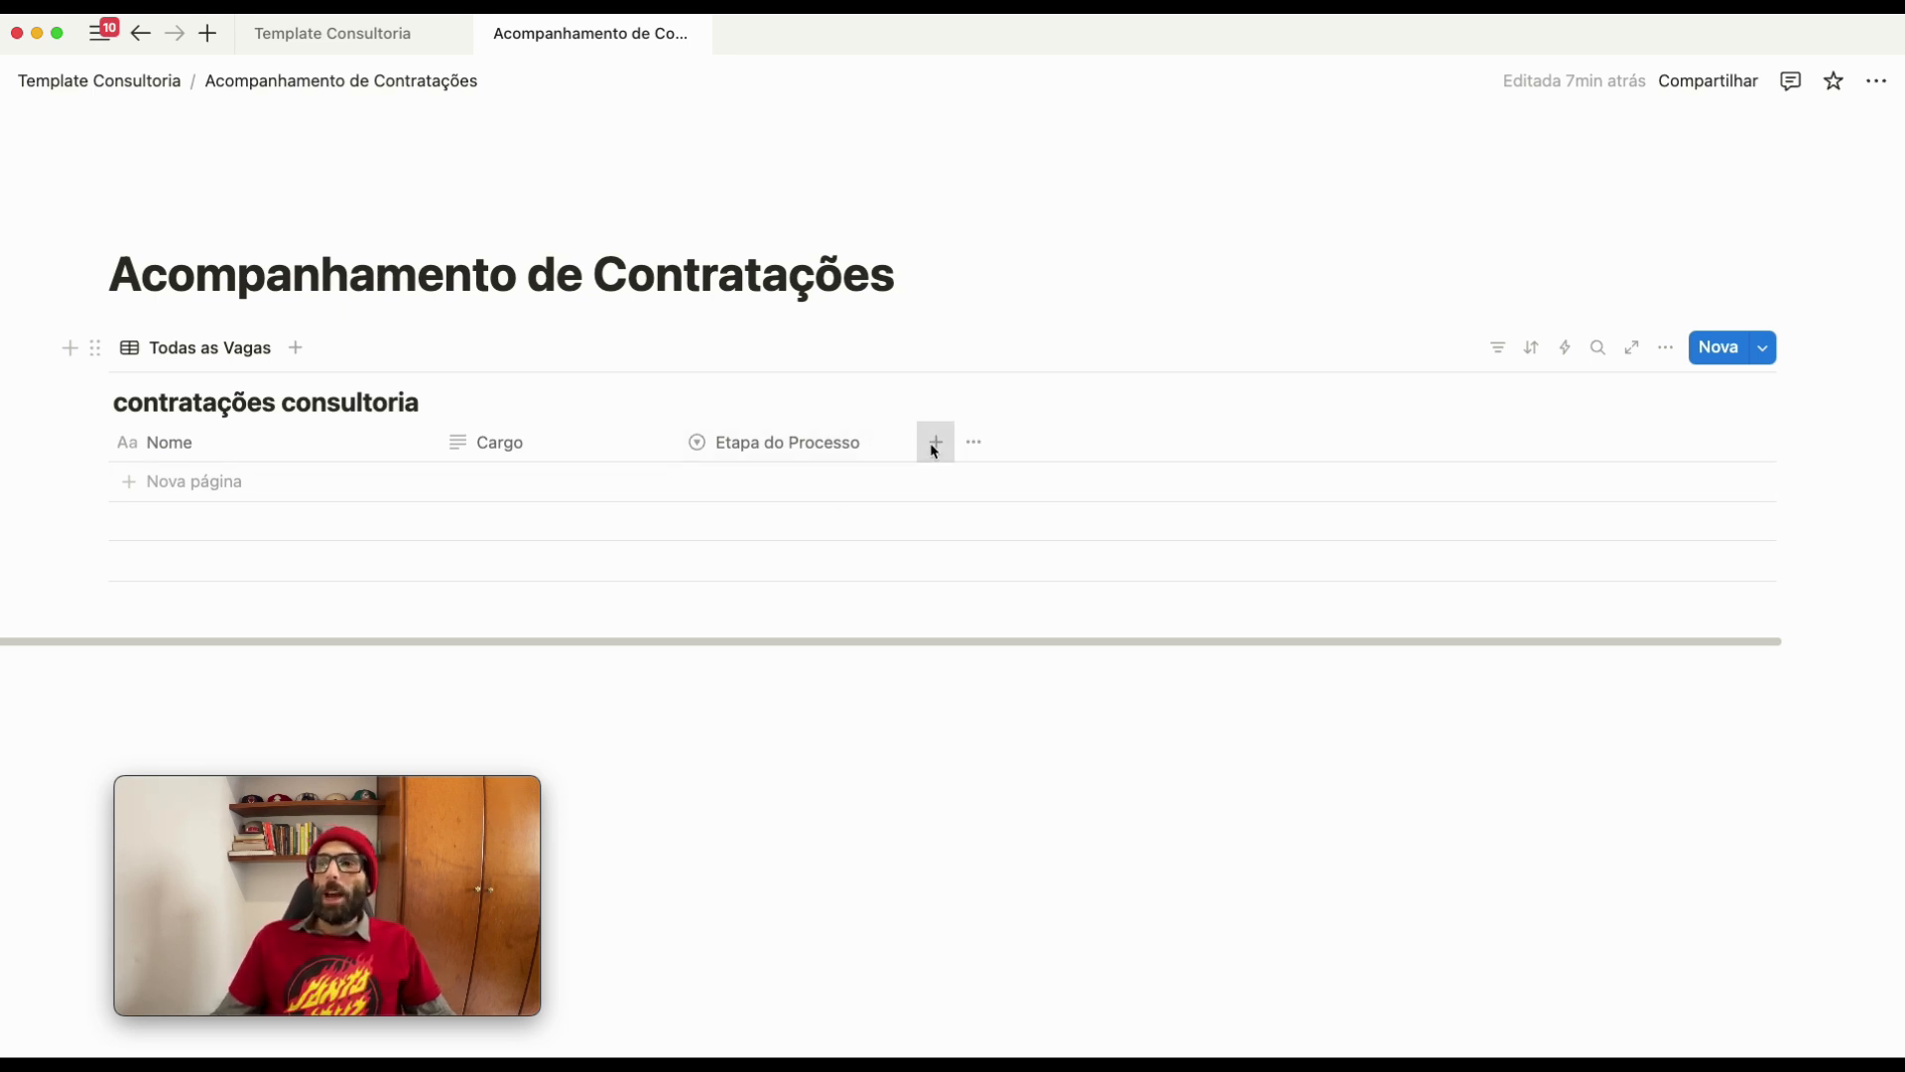
Add an E-mail property and a Telefone property to the table, keeping their default names
left_click(934, 444)
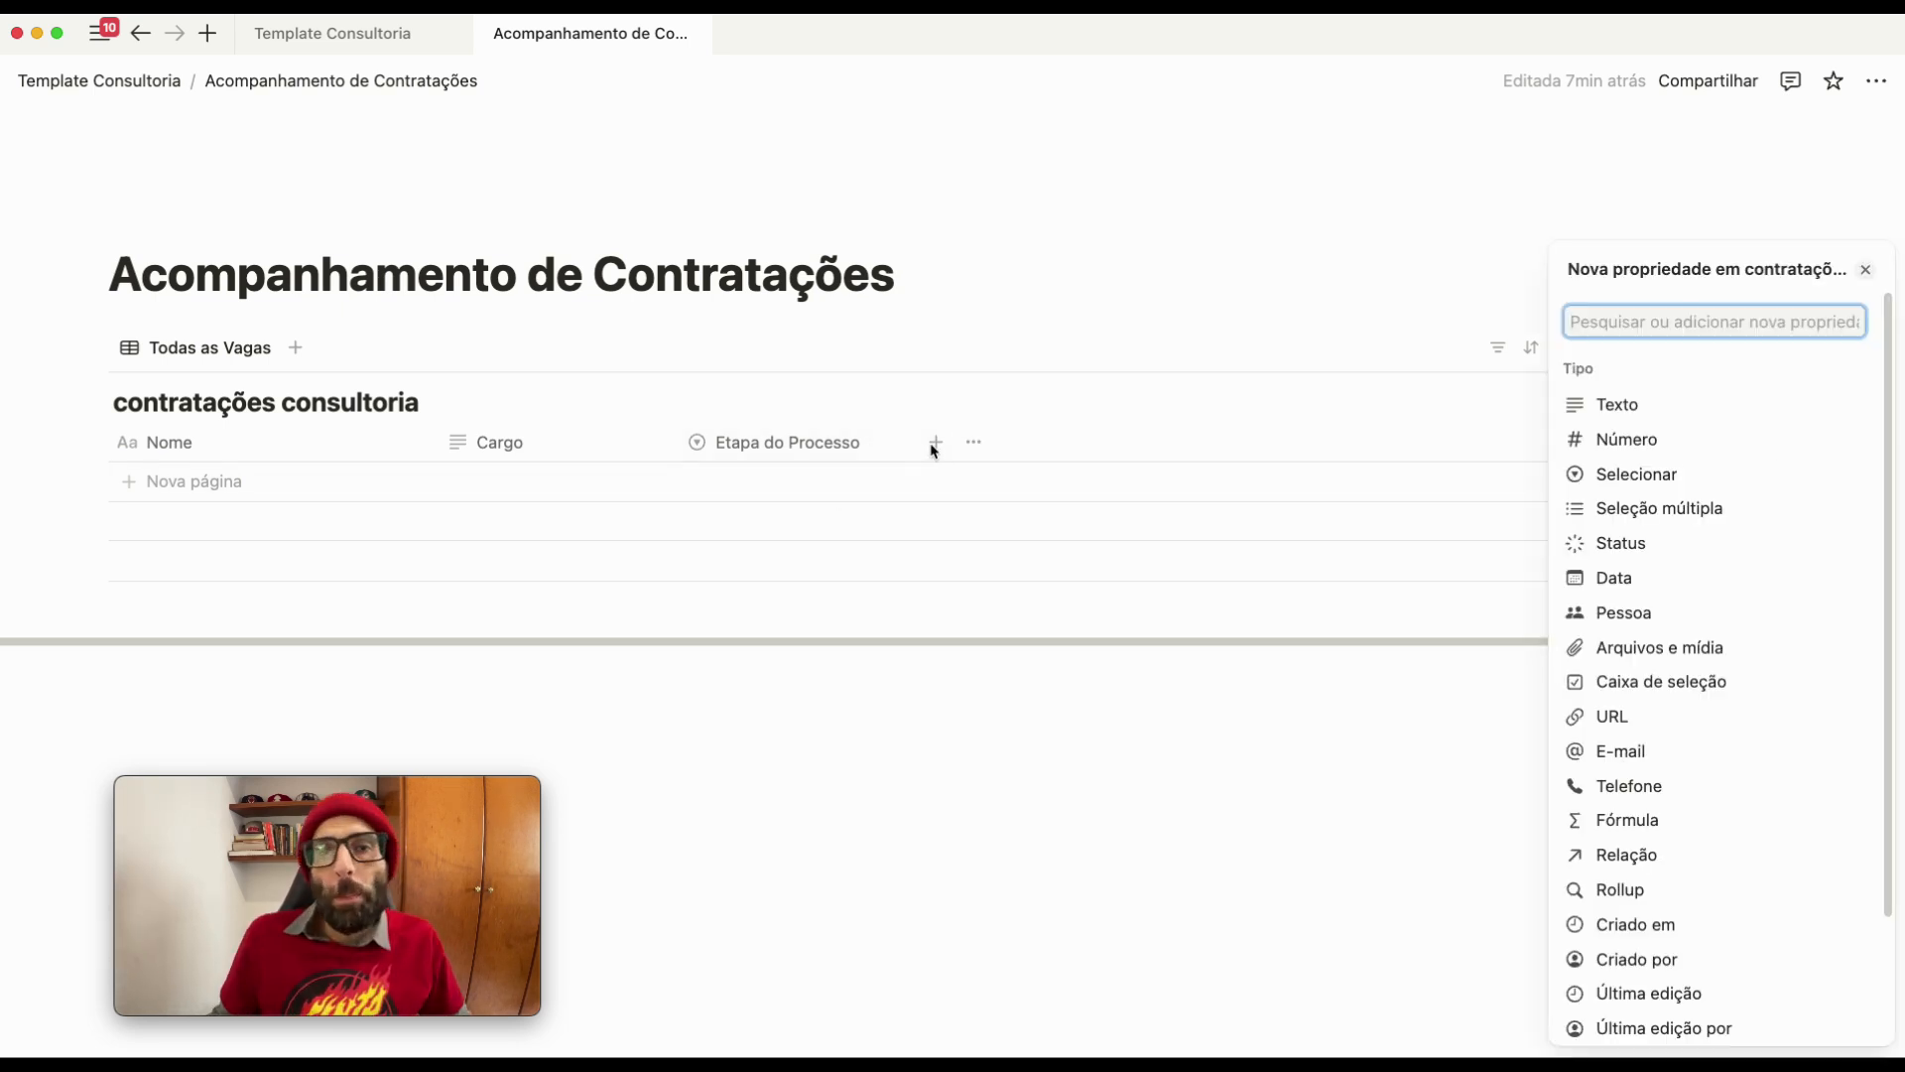
left_click(1623, 751)
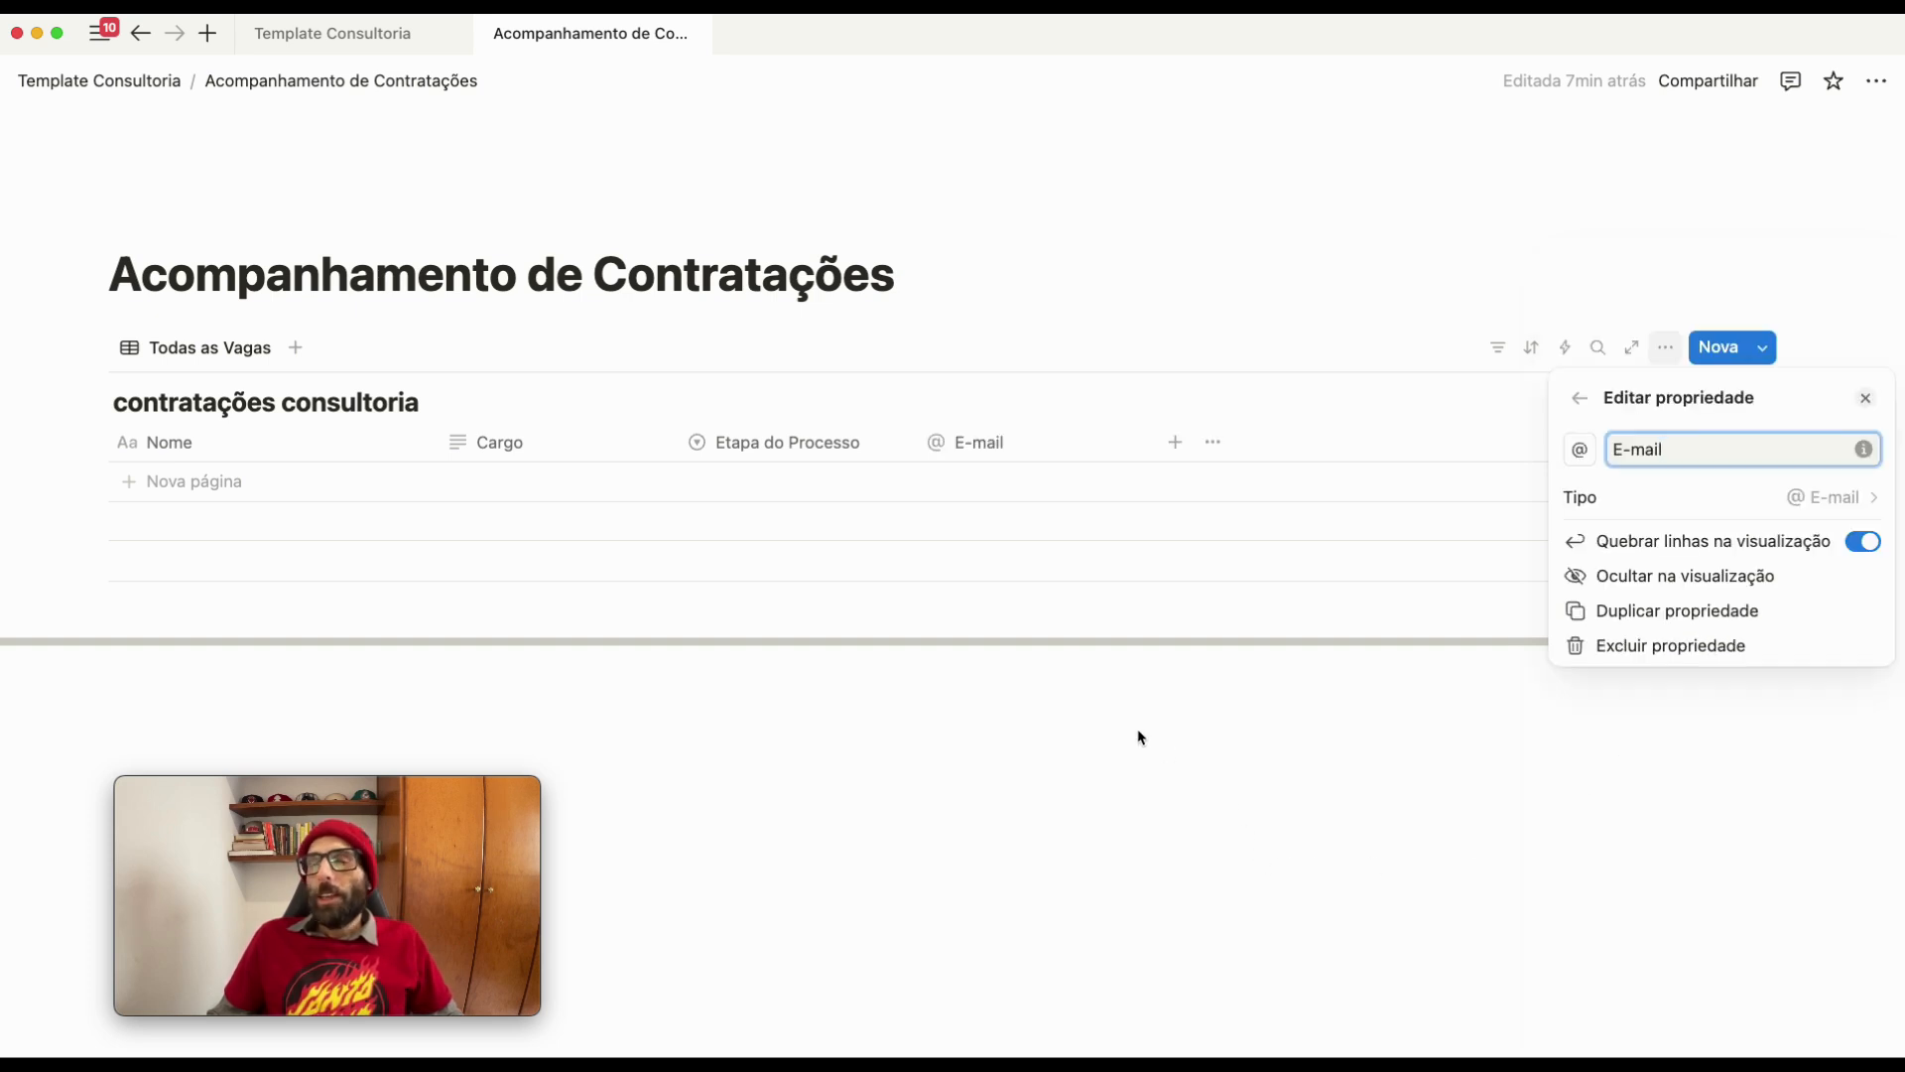
left_click(1071, 781)
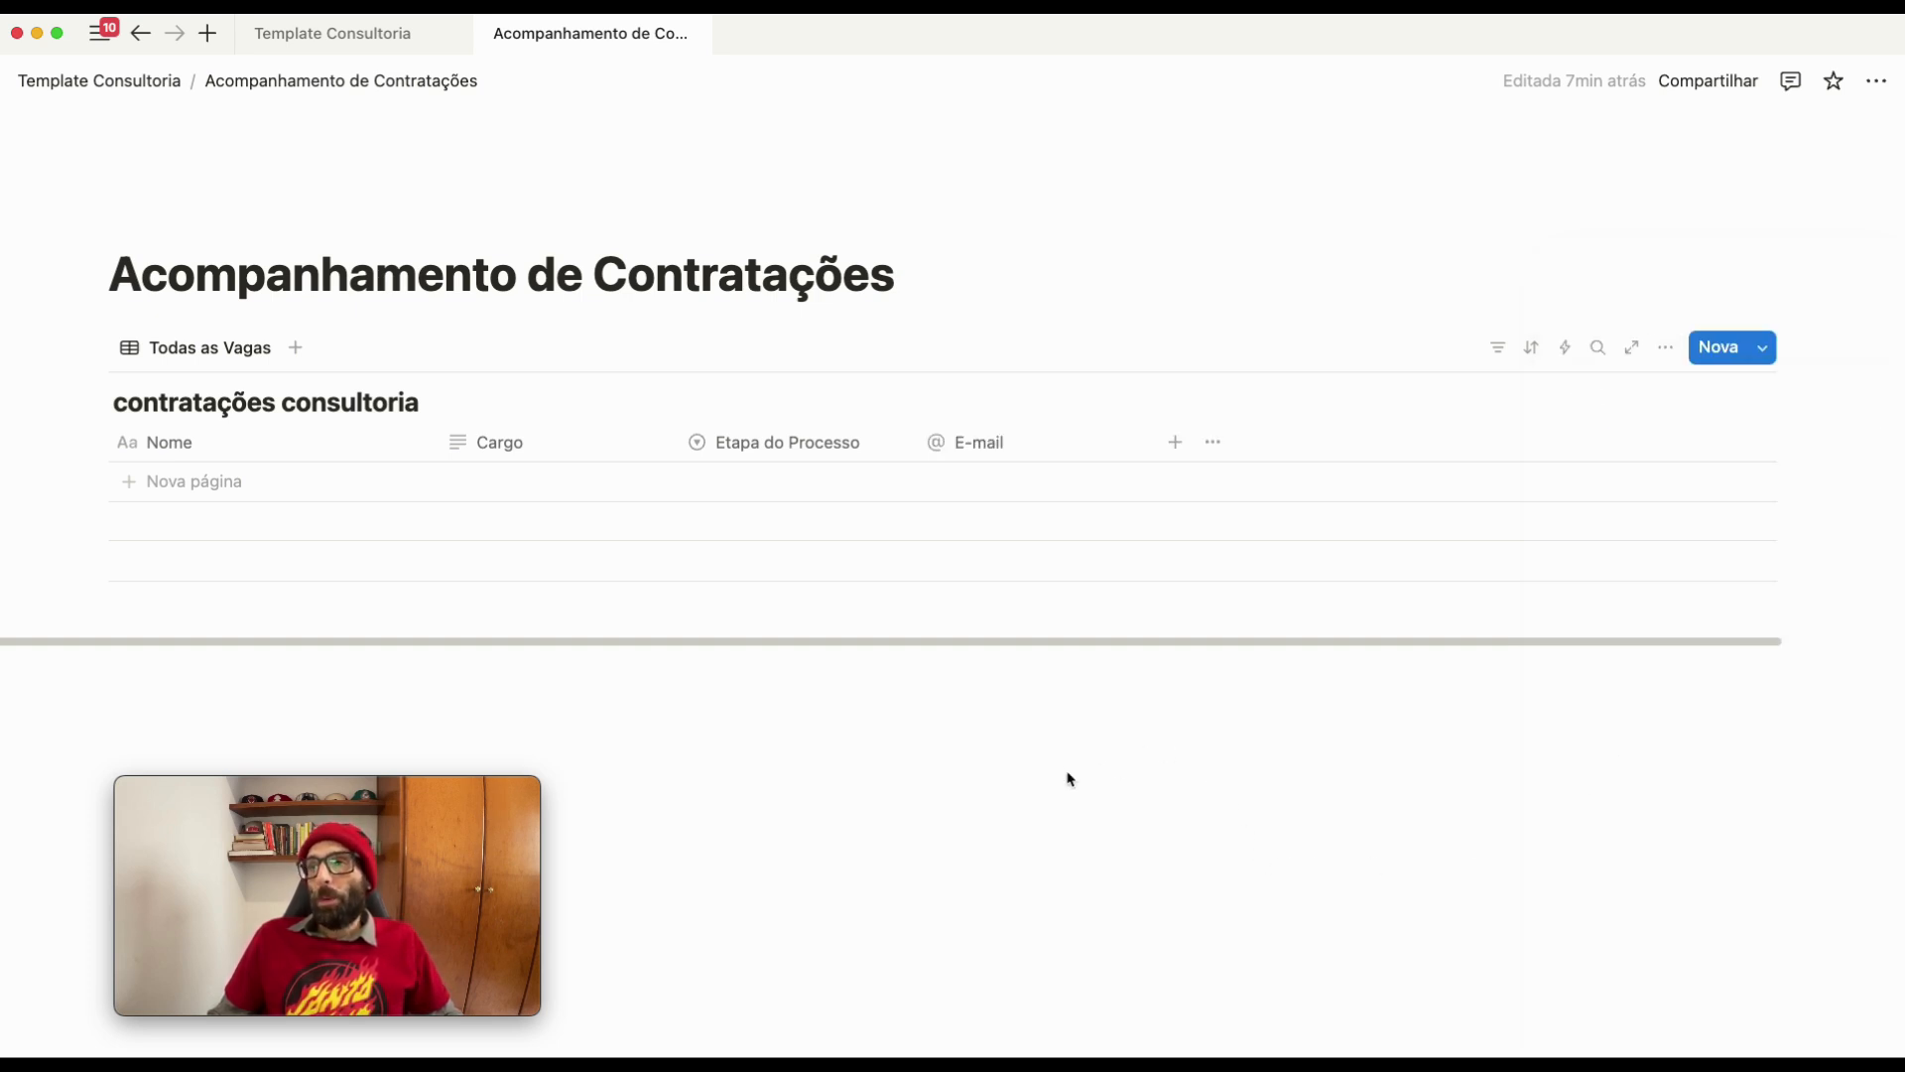
left_click(1173, 449)
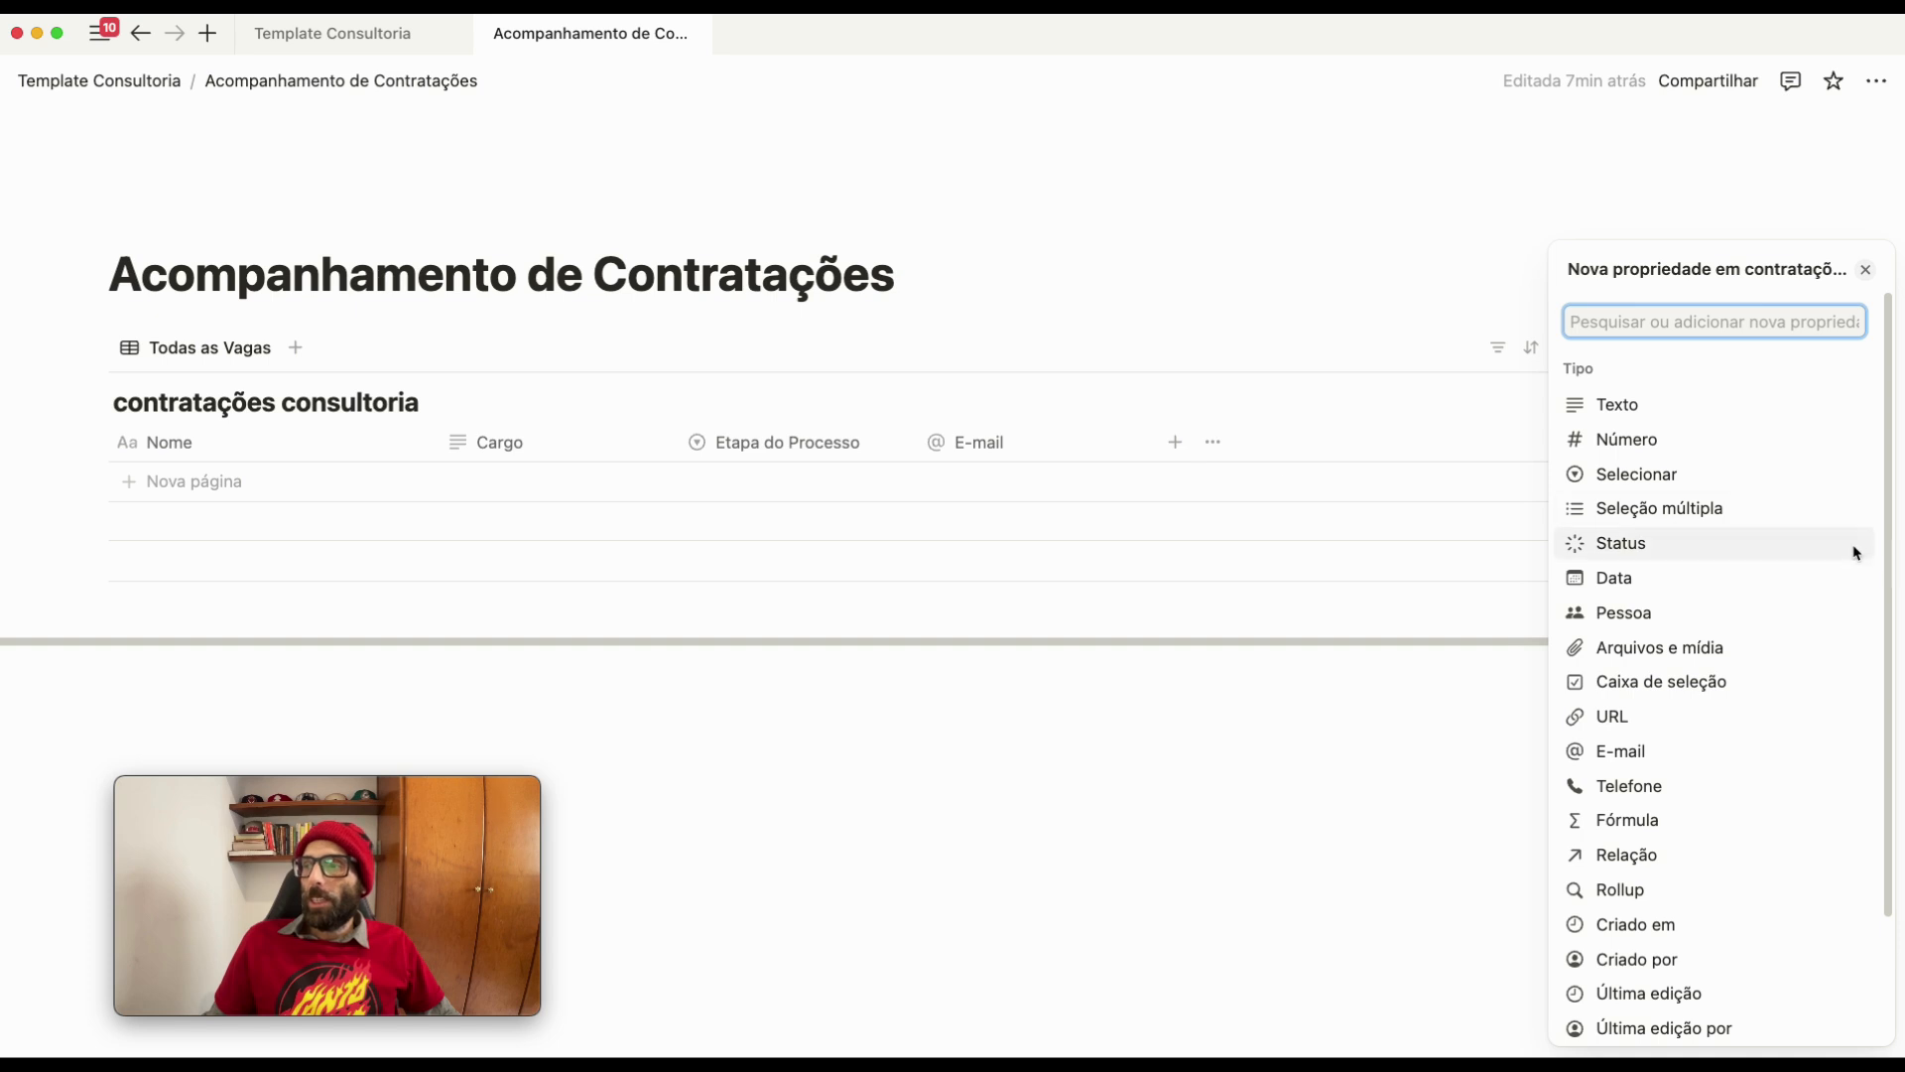
left_click(1675, 787)
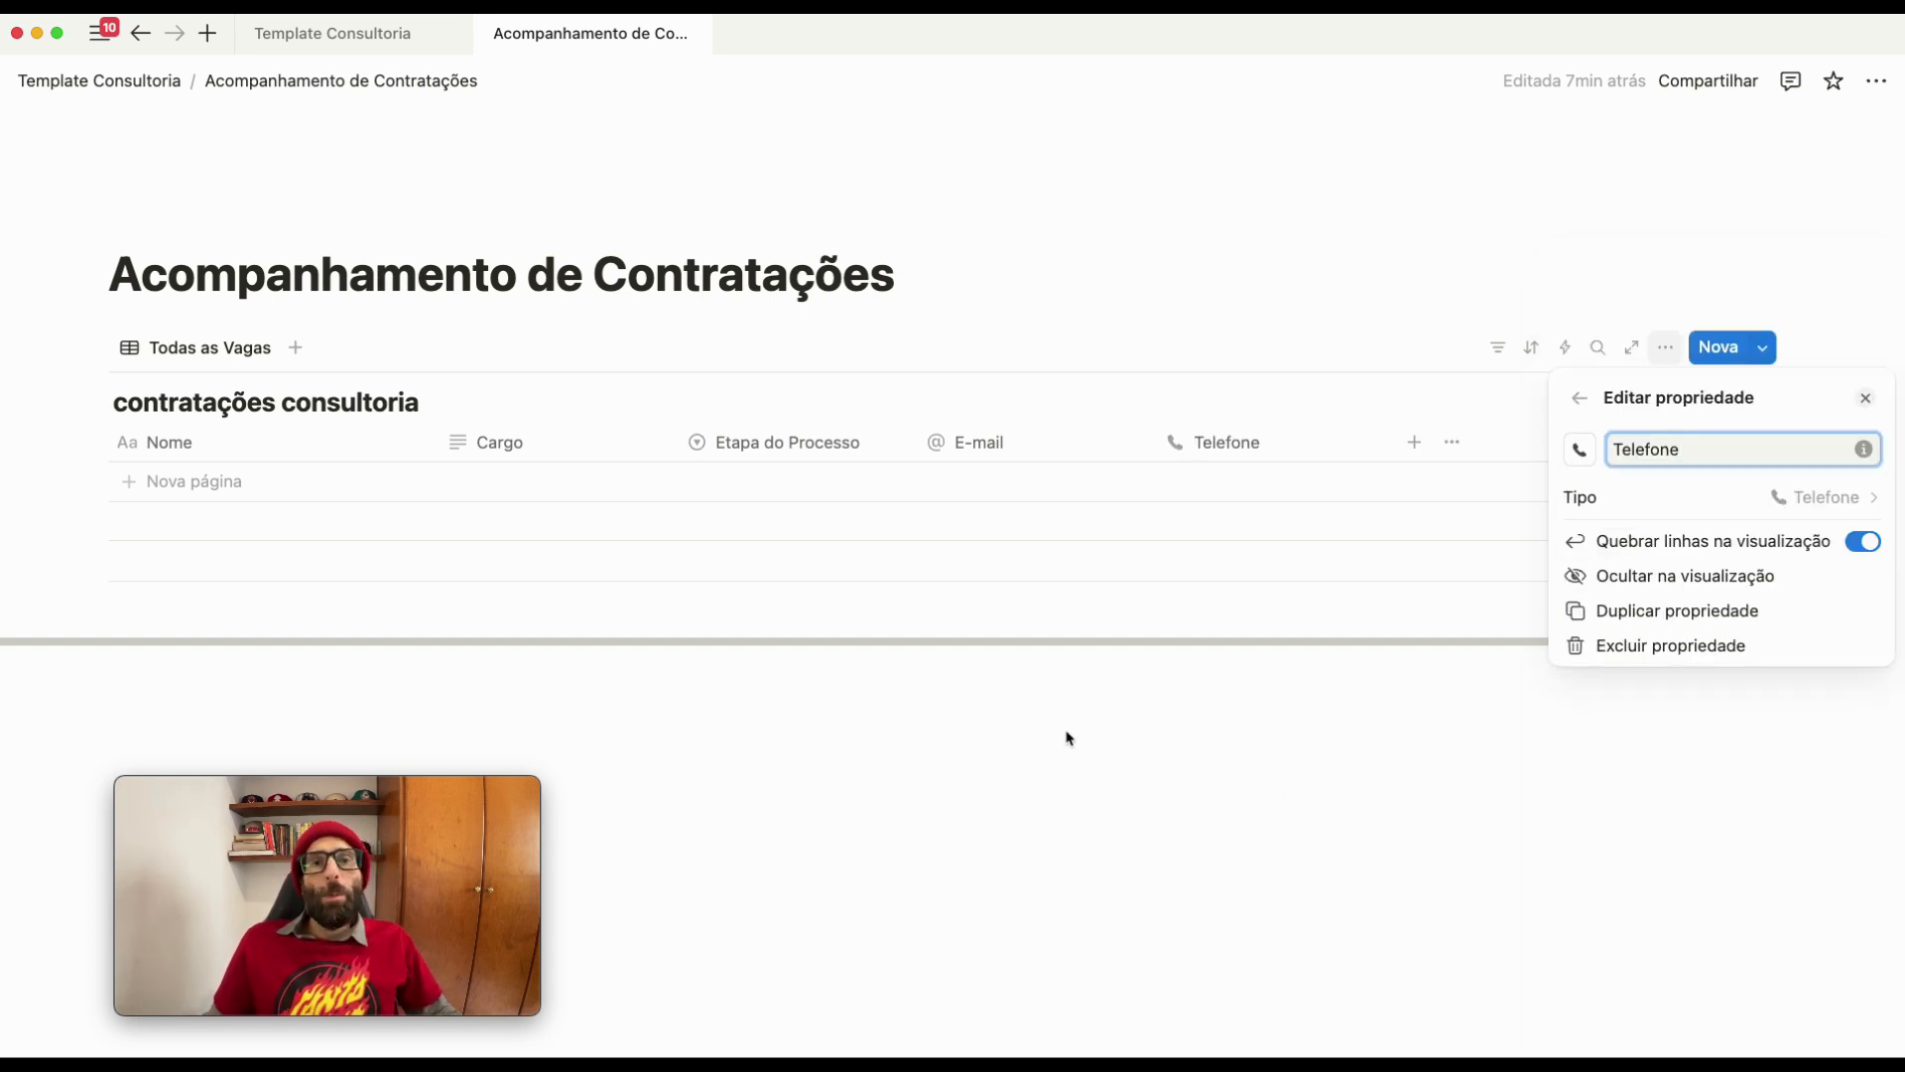
left_click(1141, 825)
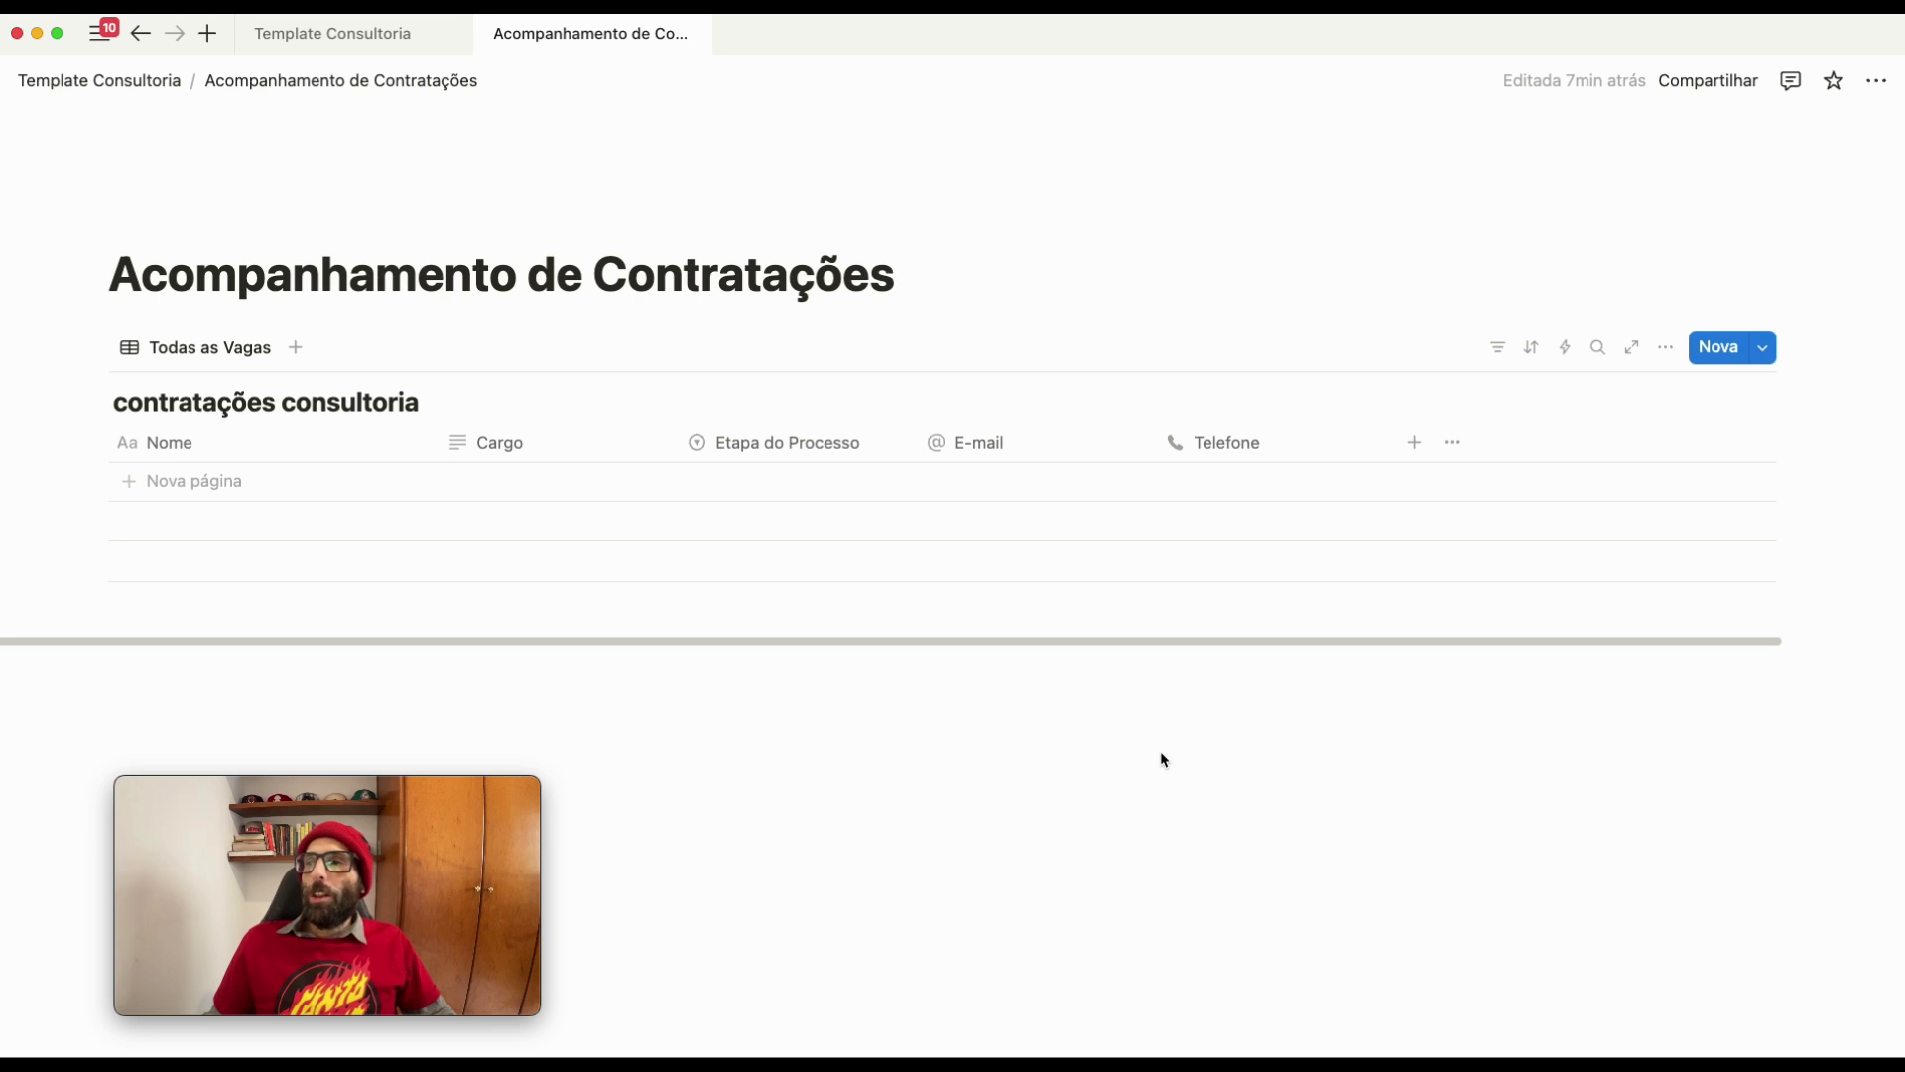
Add an Arquivos e mídia property to the table and name it "Anexos"
left_click(1409, 449)
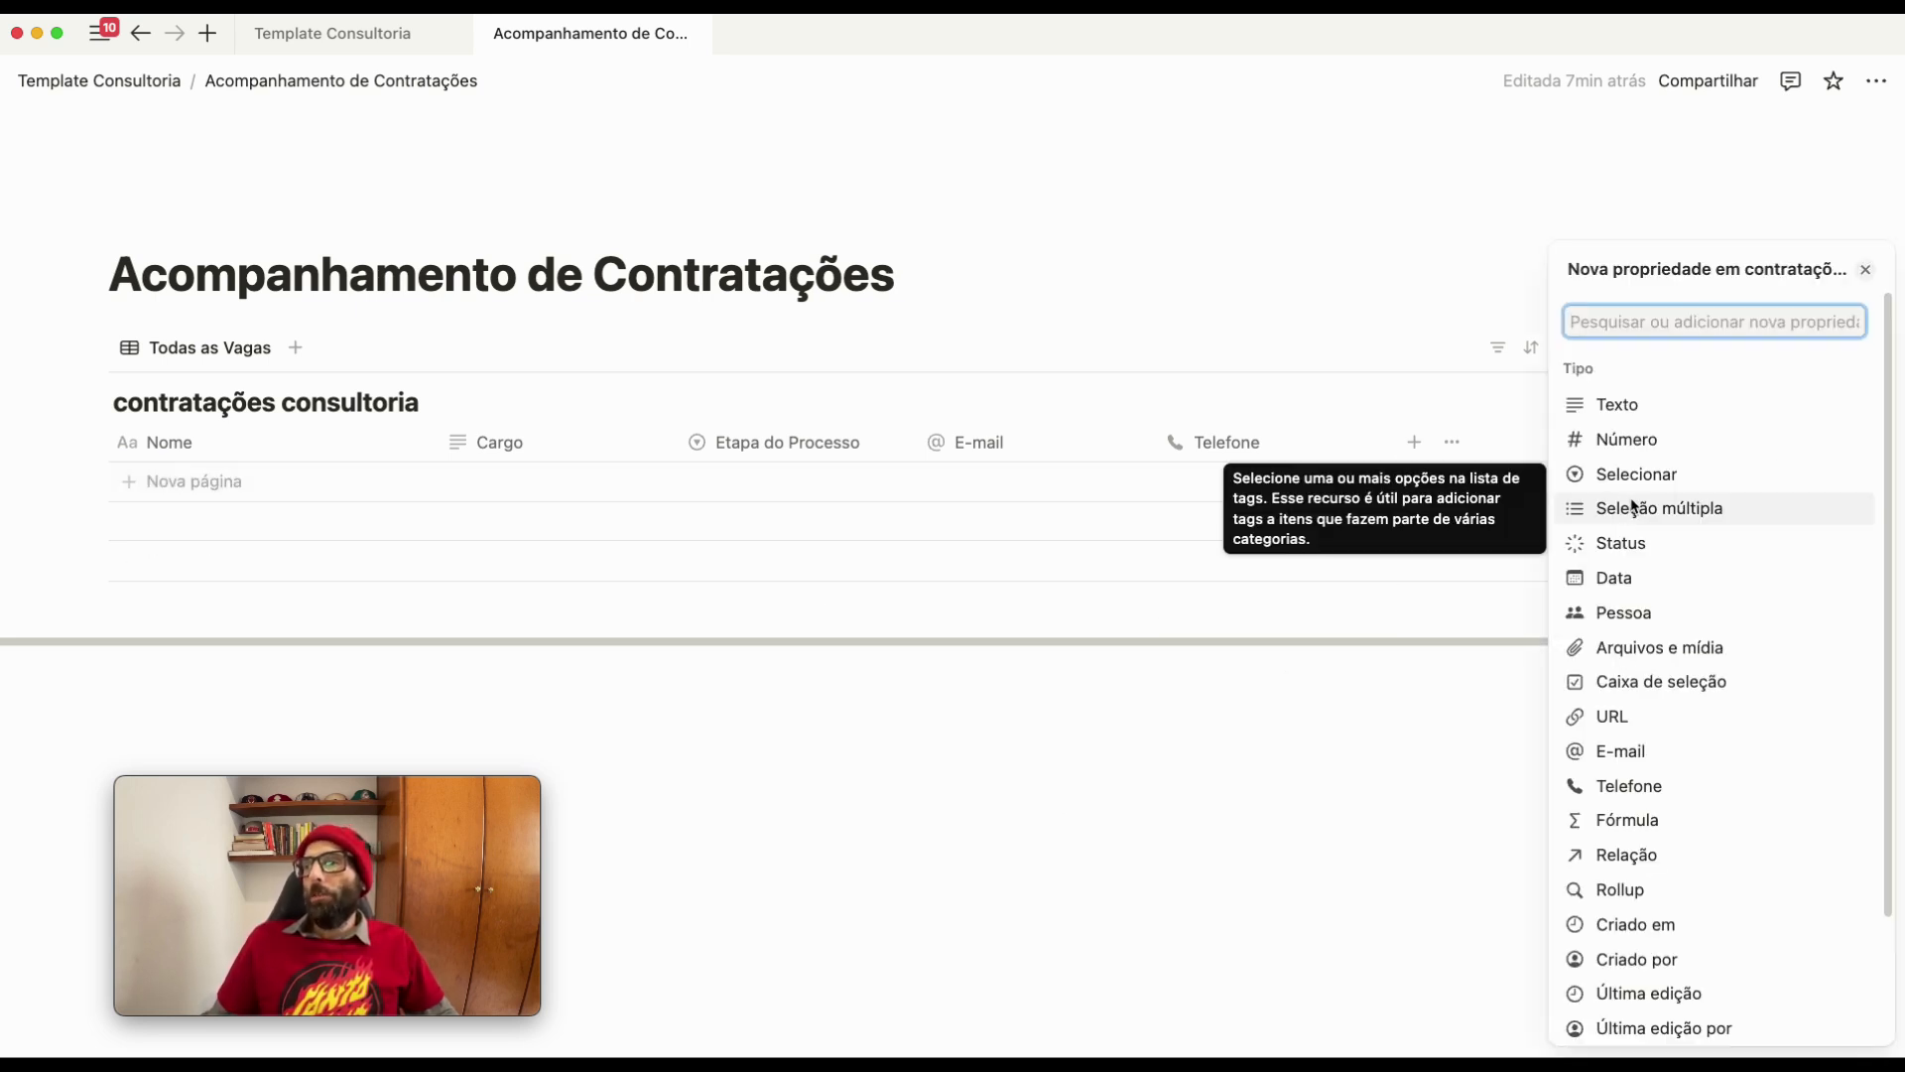
left_click(1639, 658)
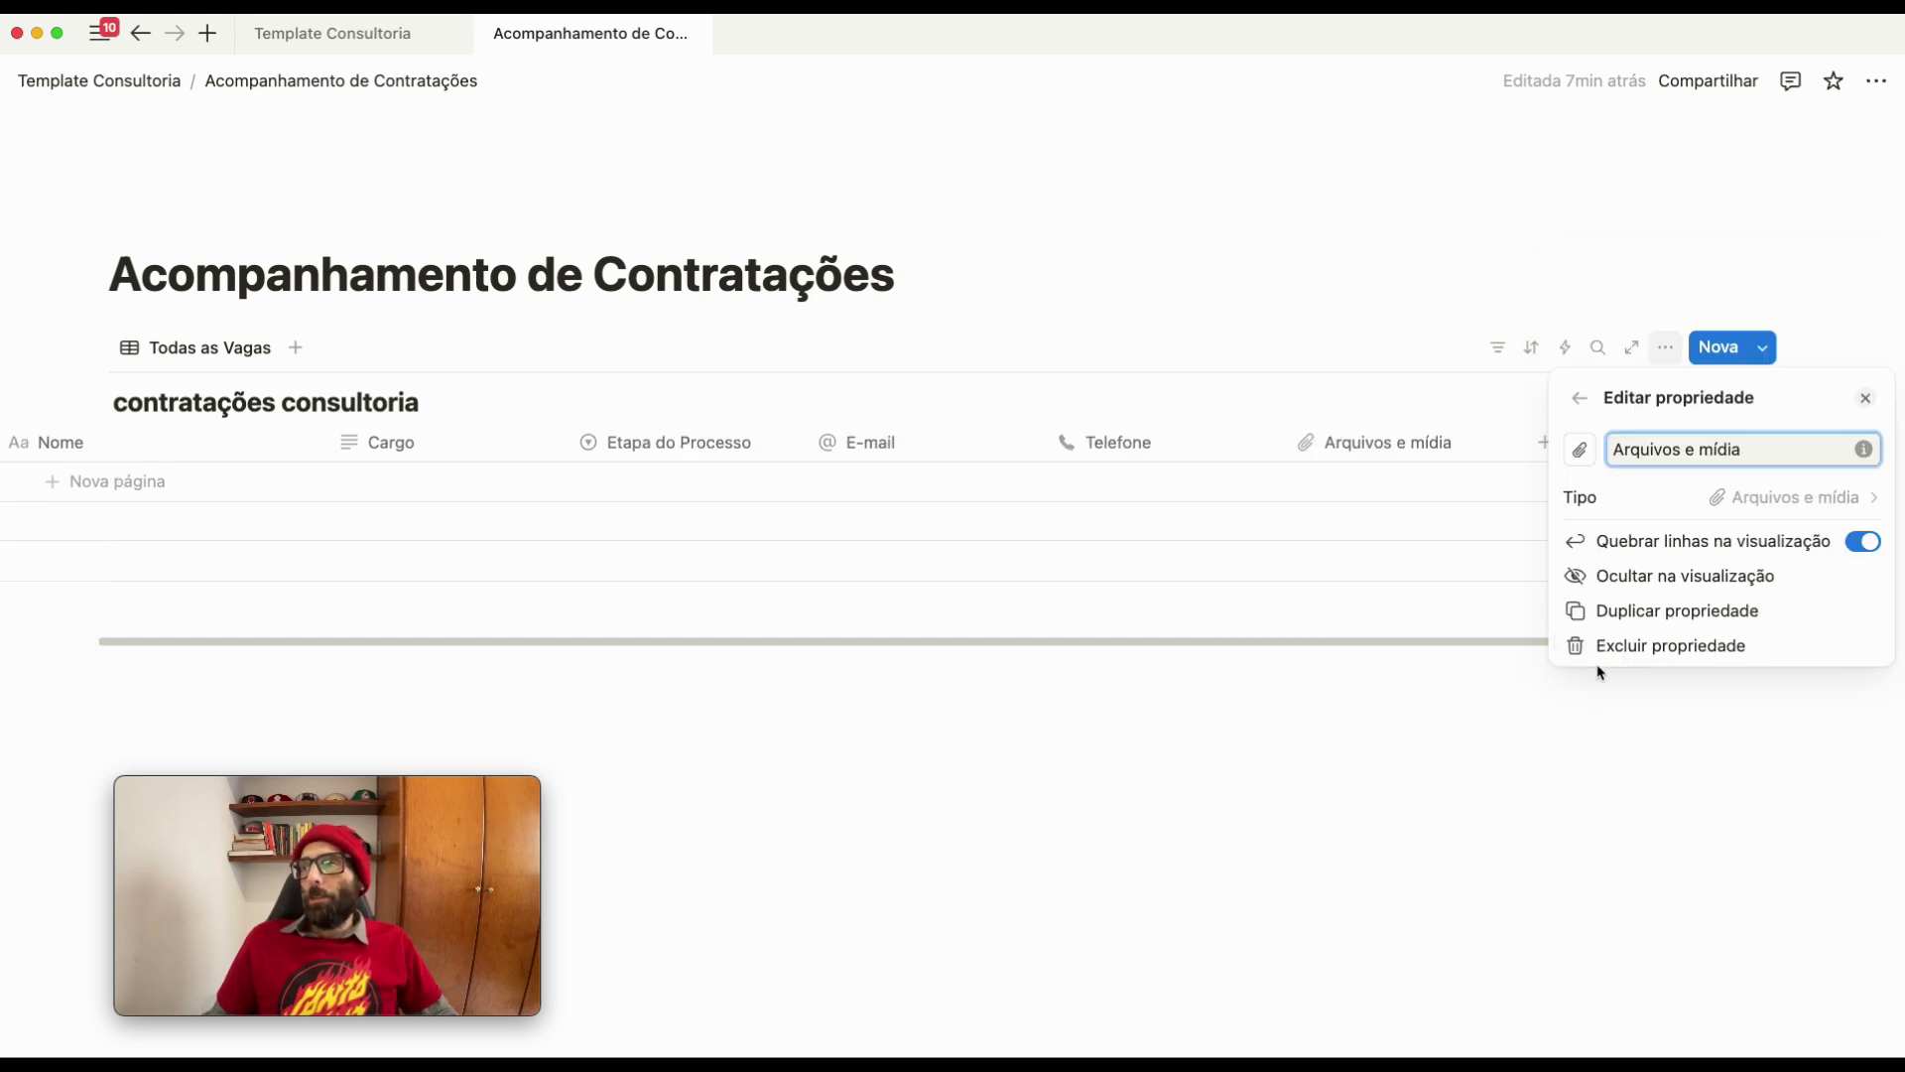
left_click_drag(1770, 452, 1576, 454)
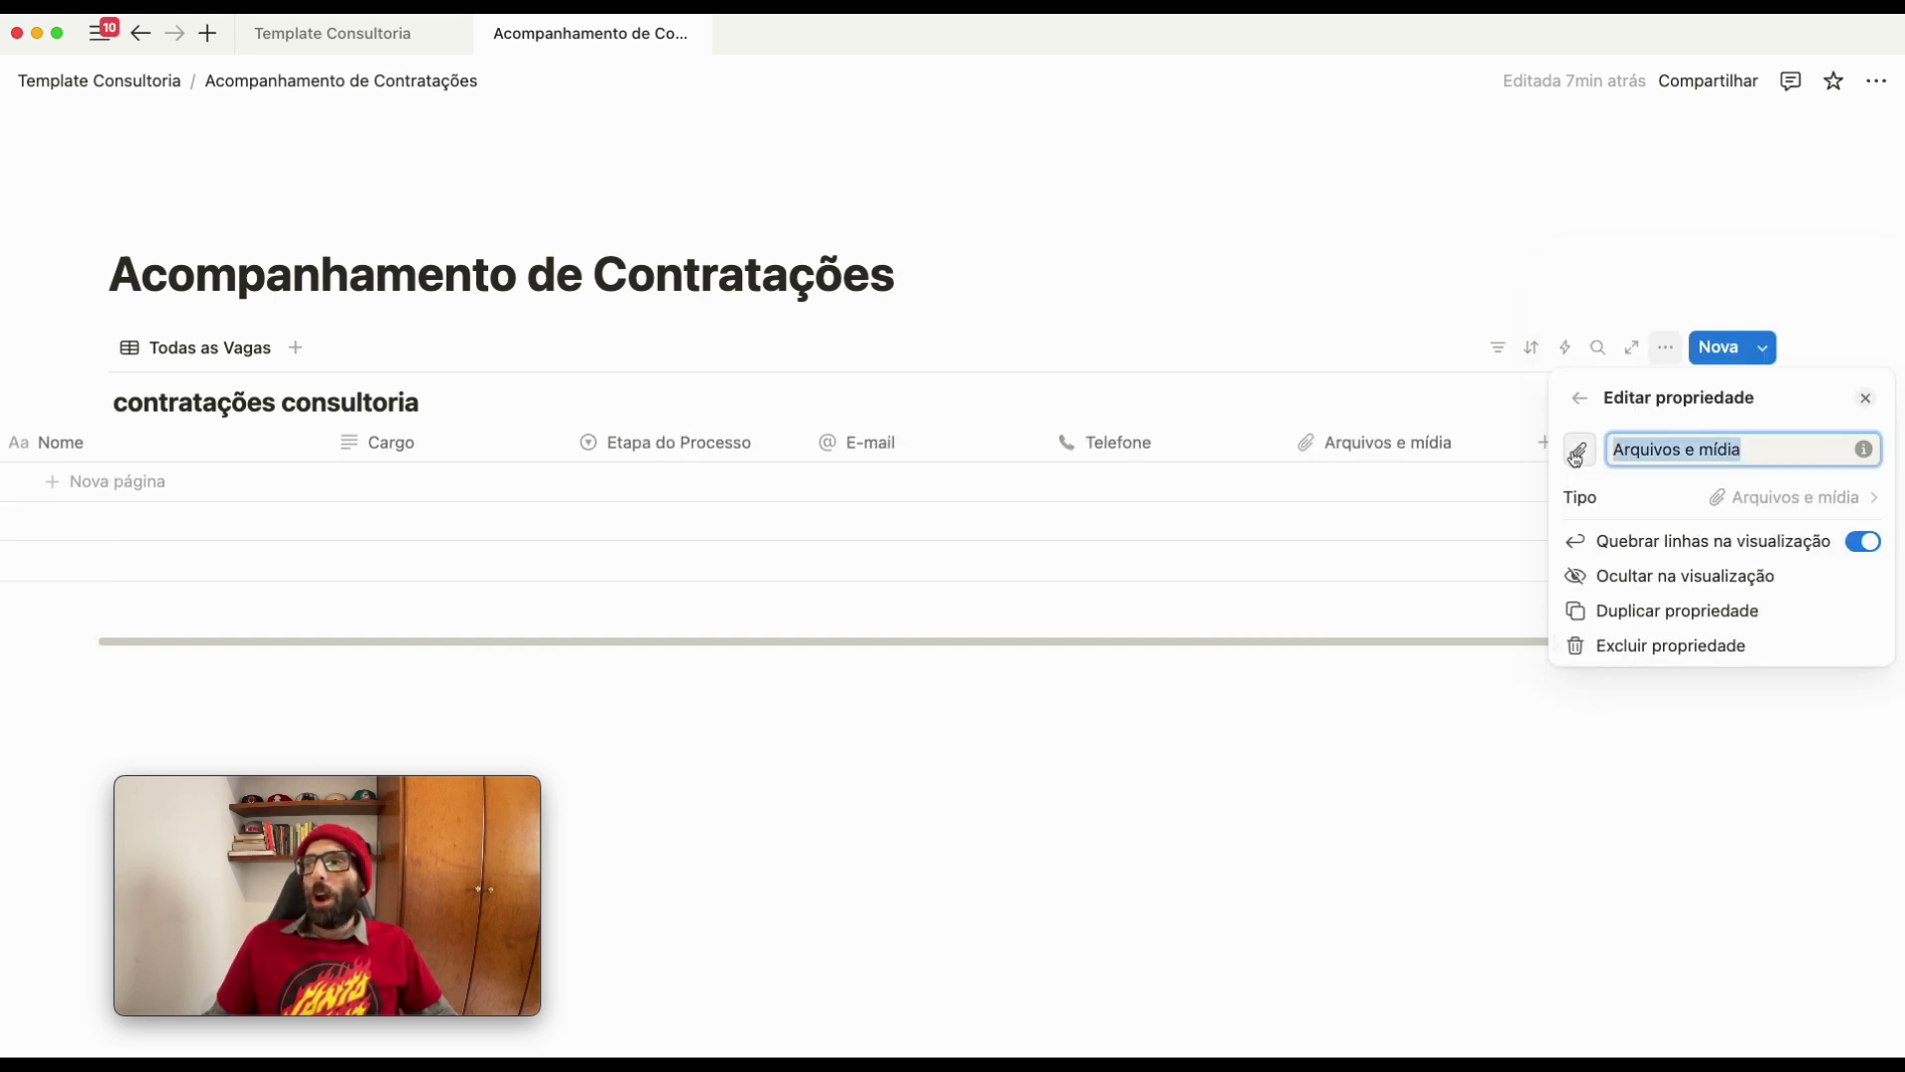
type("Anexos")
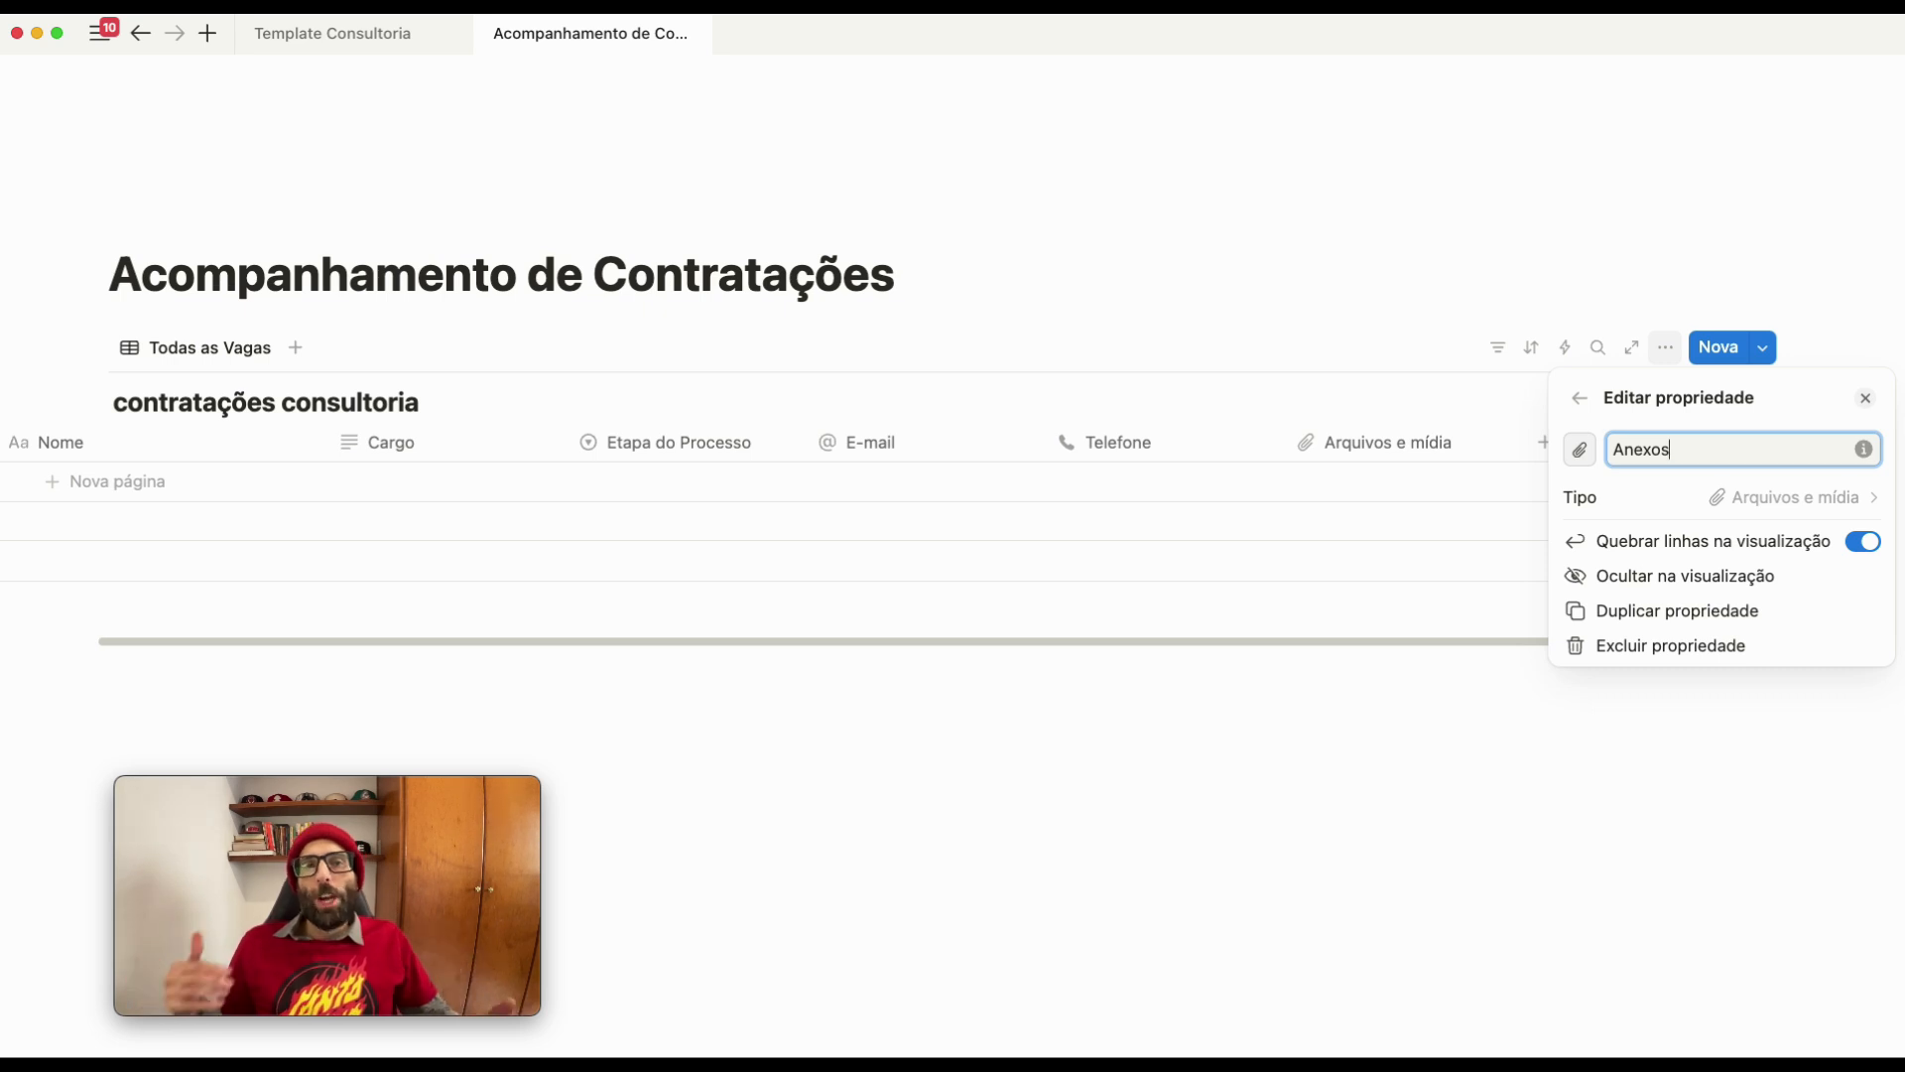
left_click(1515, 698)
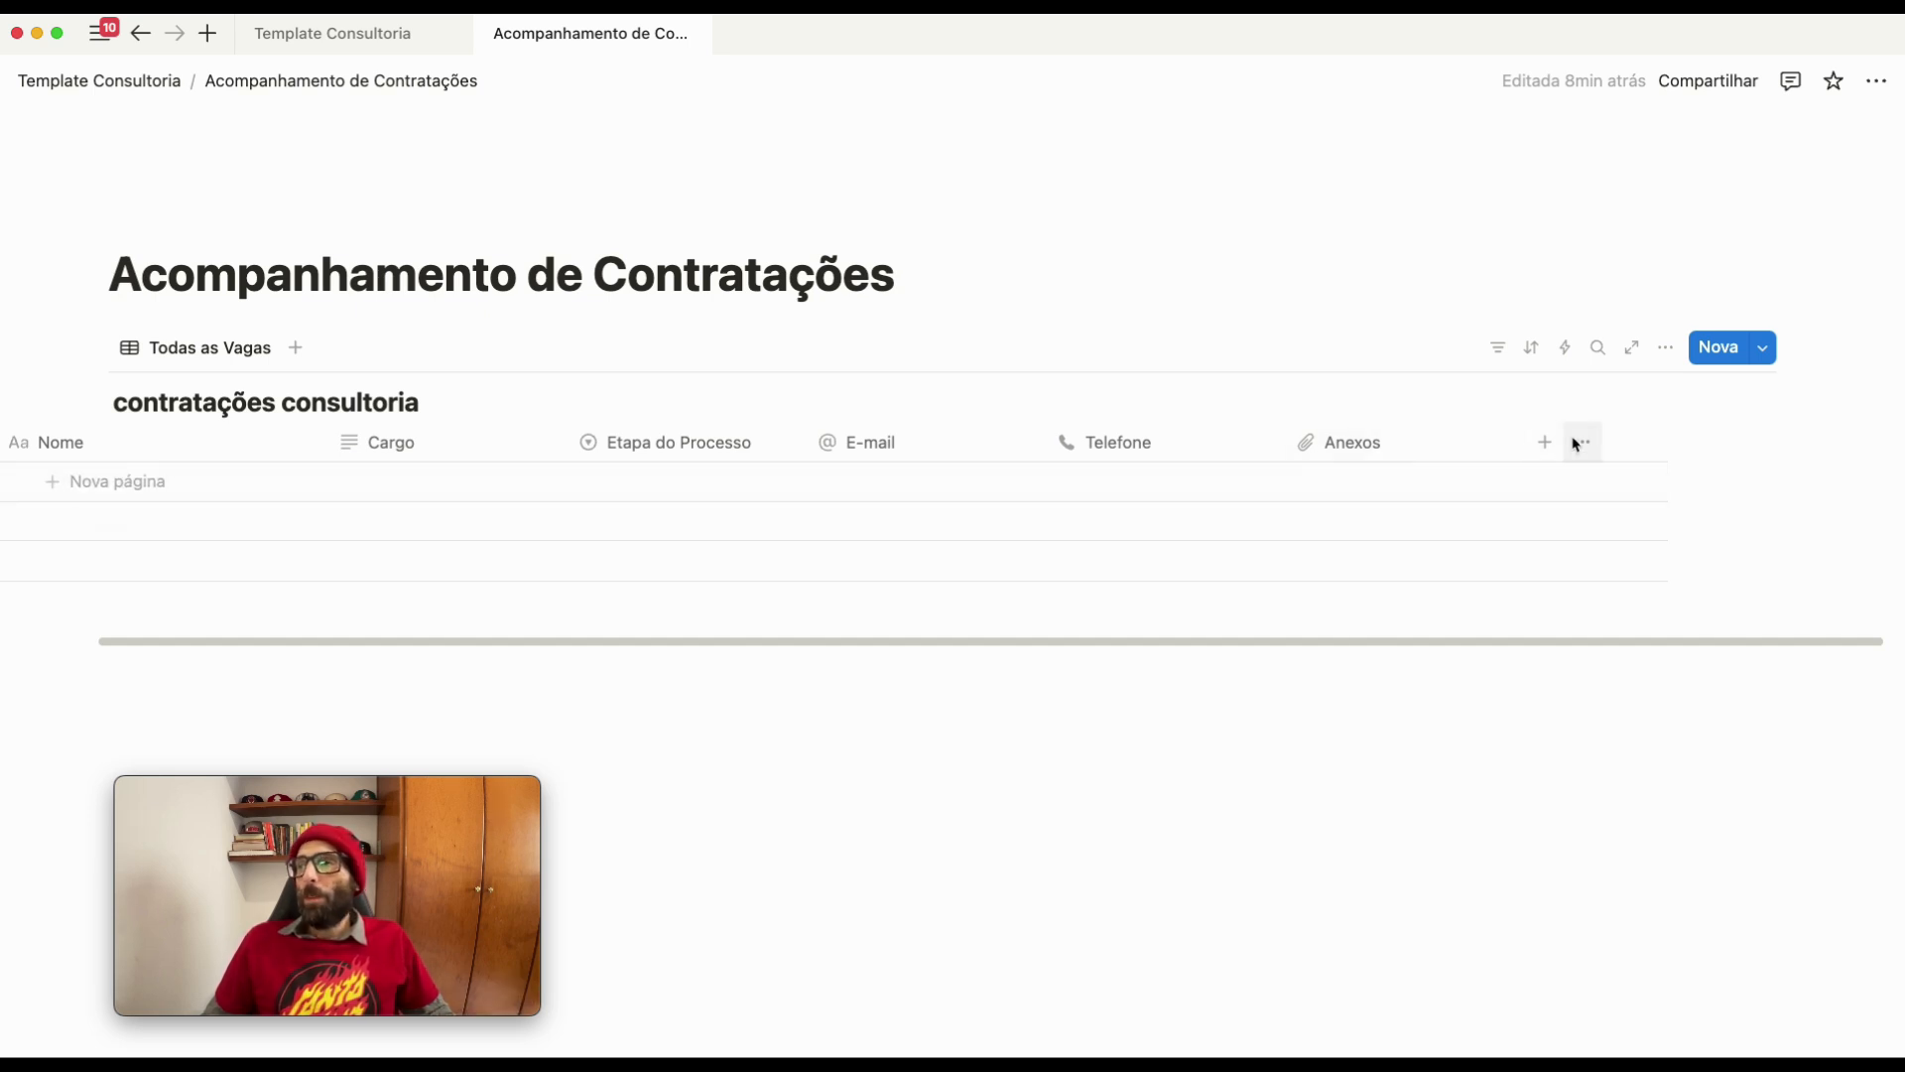
Add a URL property to the table and name it "Redes Sociais"
left_click(1545, 444)
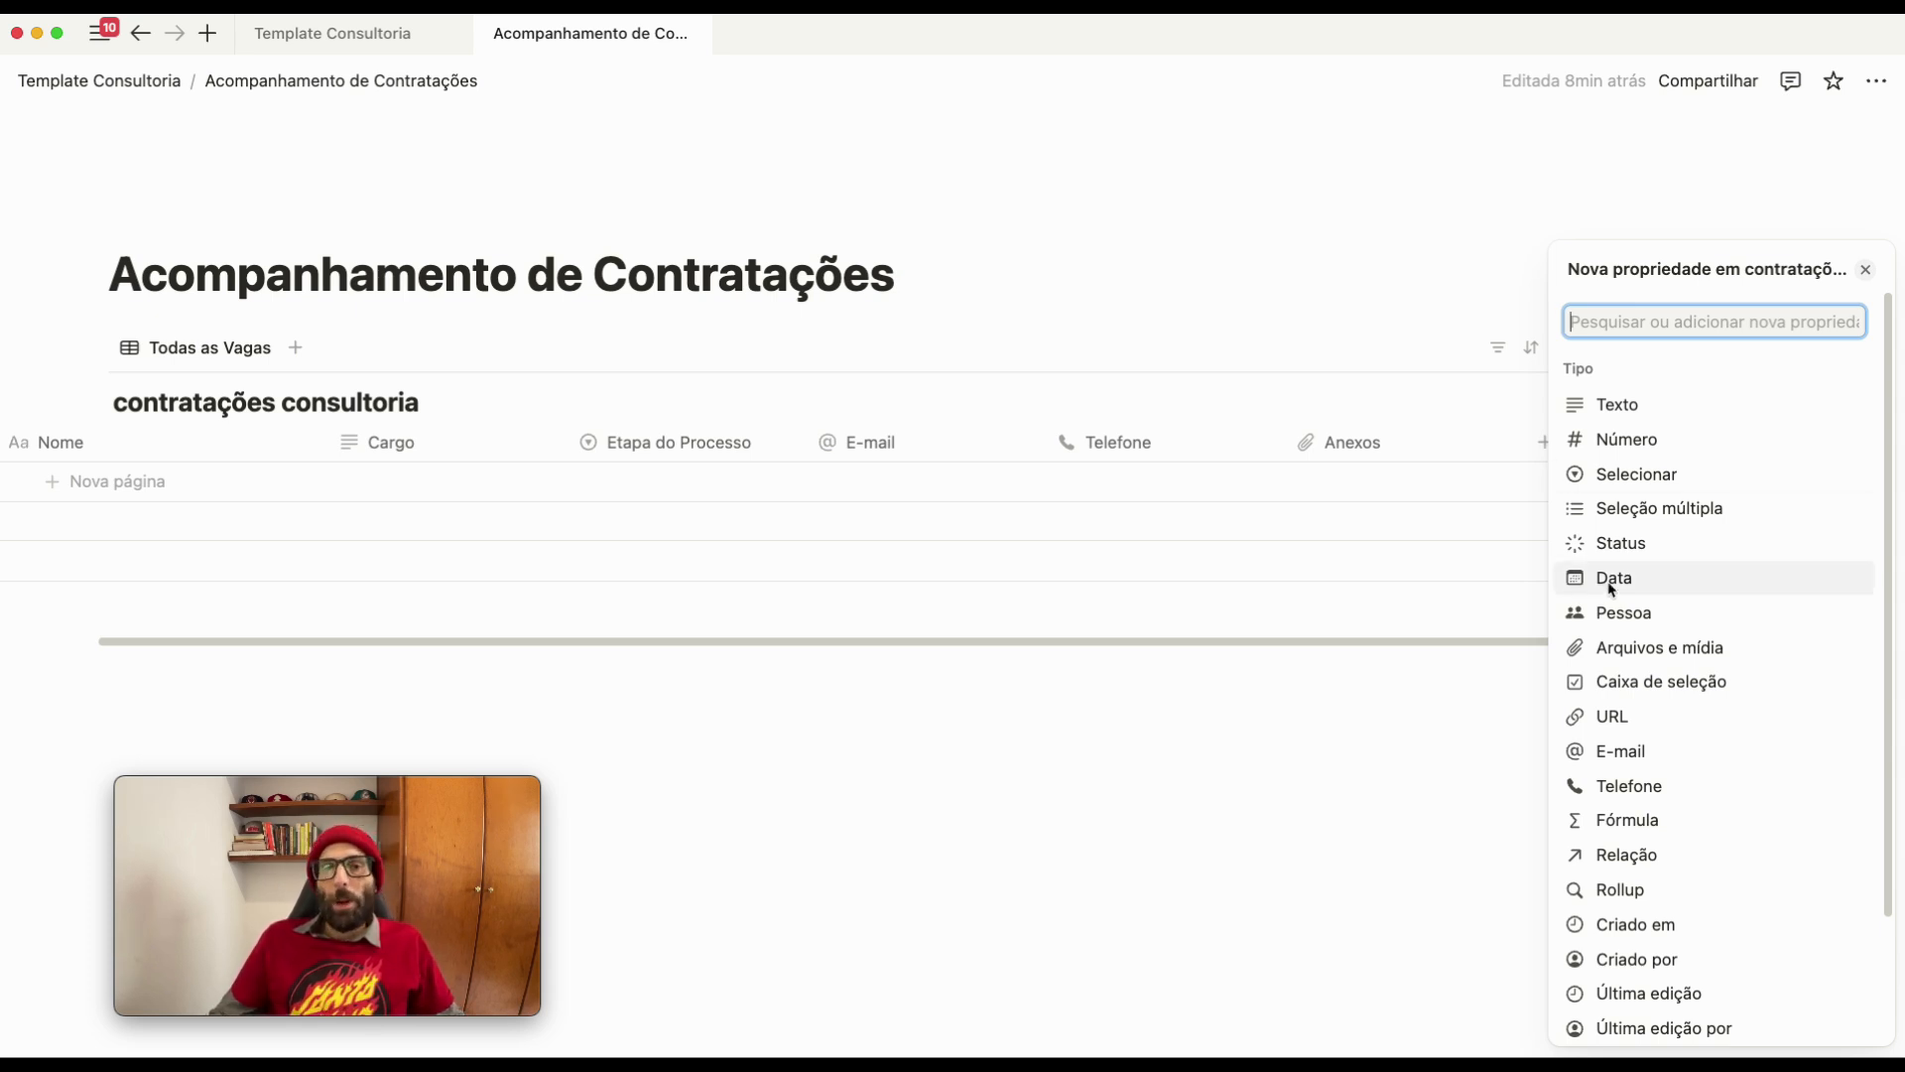
left_click(1615, 721)
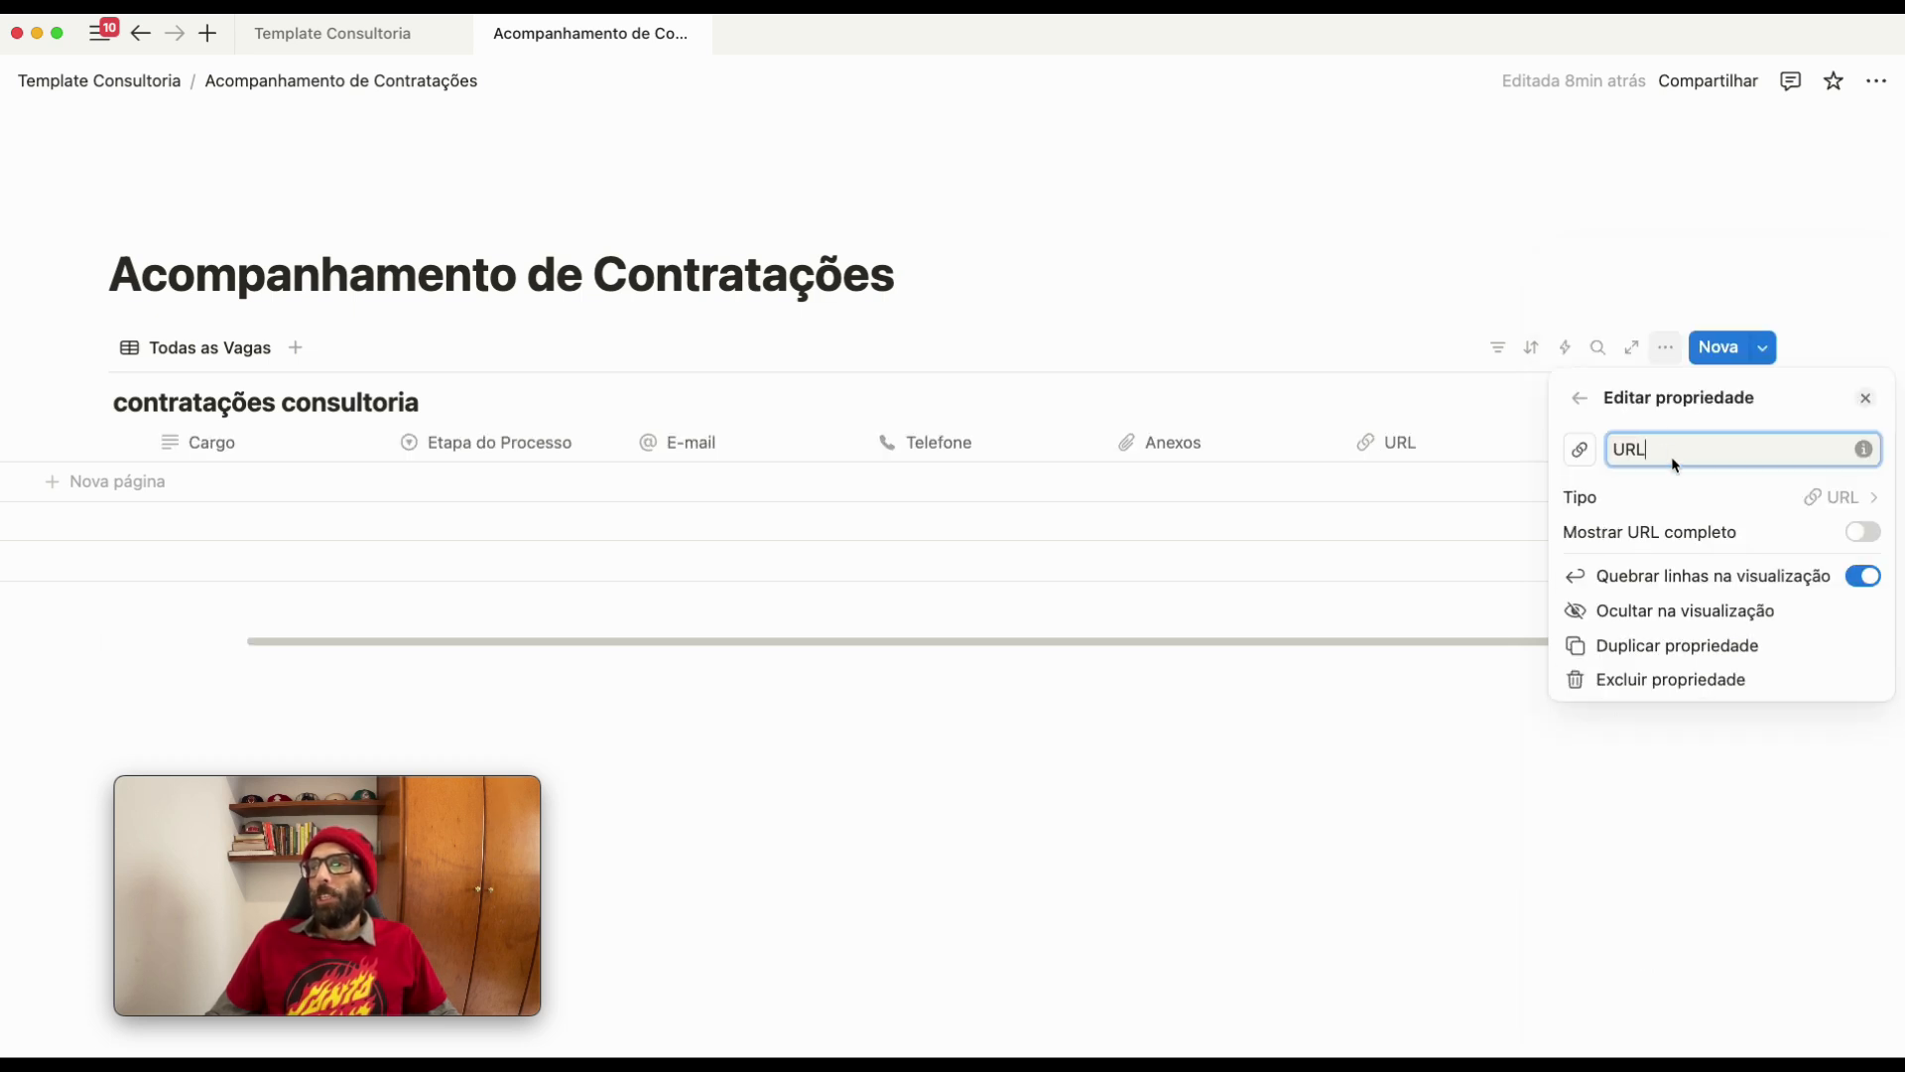
type("Redes Sociais")
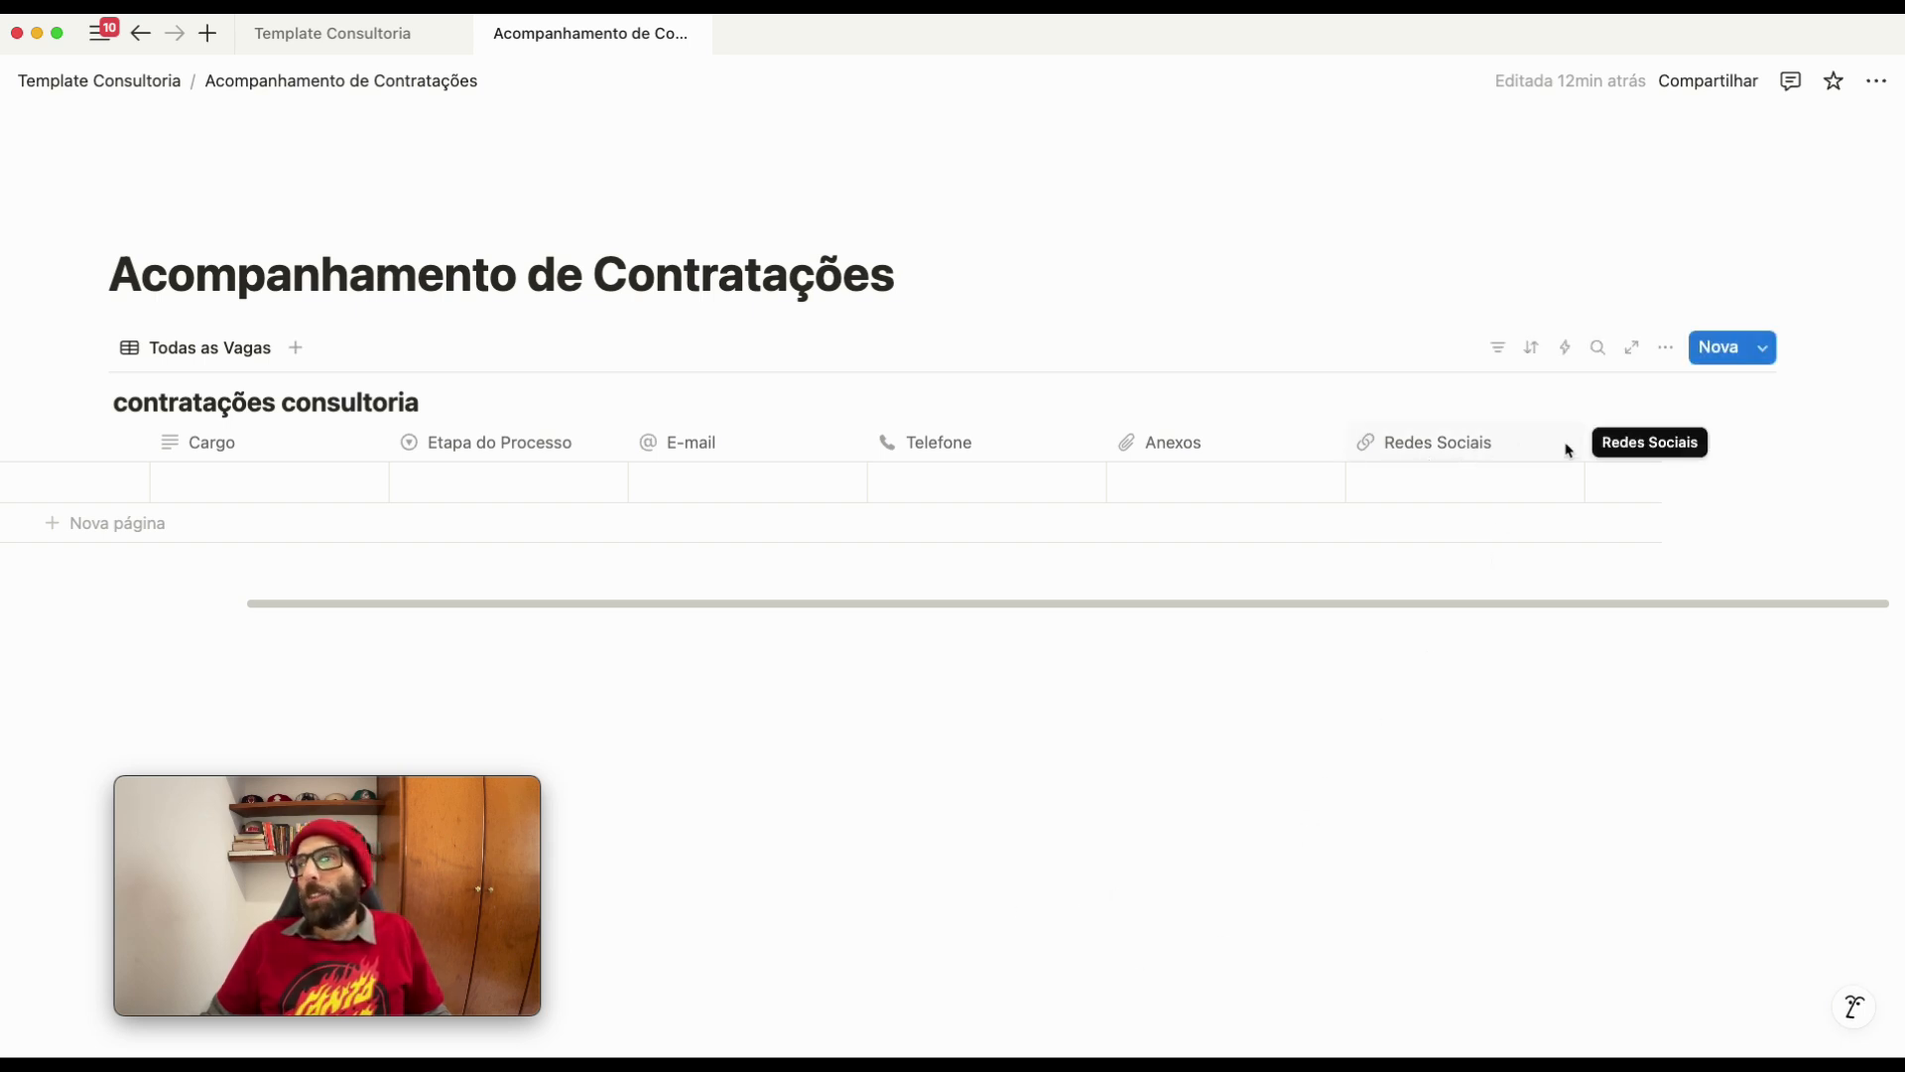
Add a Relação property linked to the equipes consultoria database, named "Responsável pela Vaga", with no limit and not bidirectional
left_click(1602, 442)
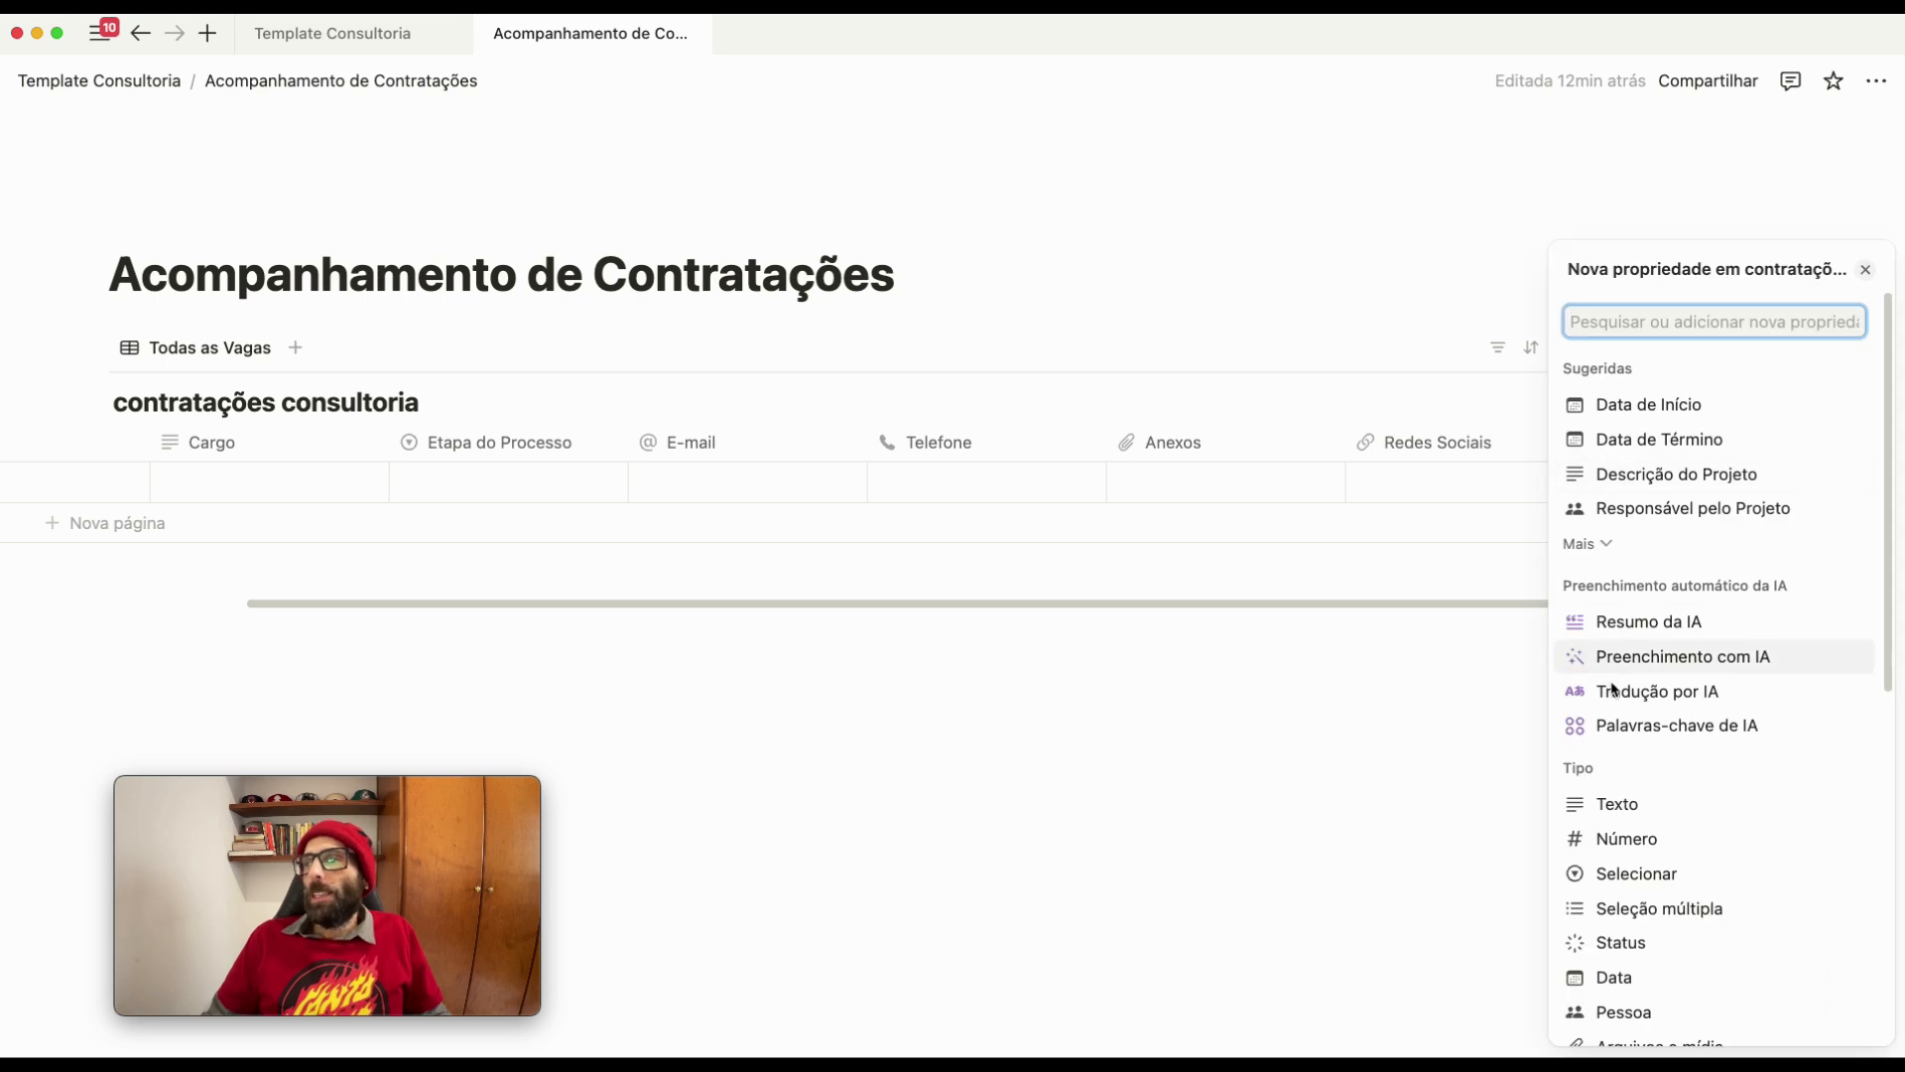
type("rela")
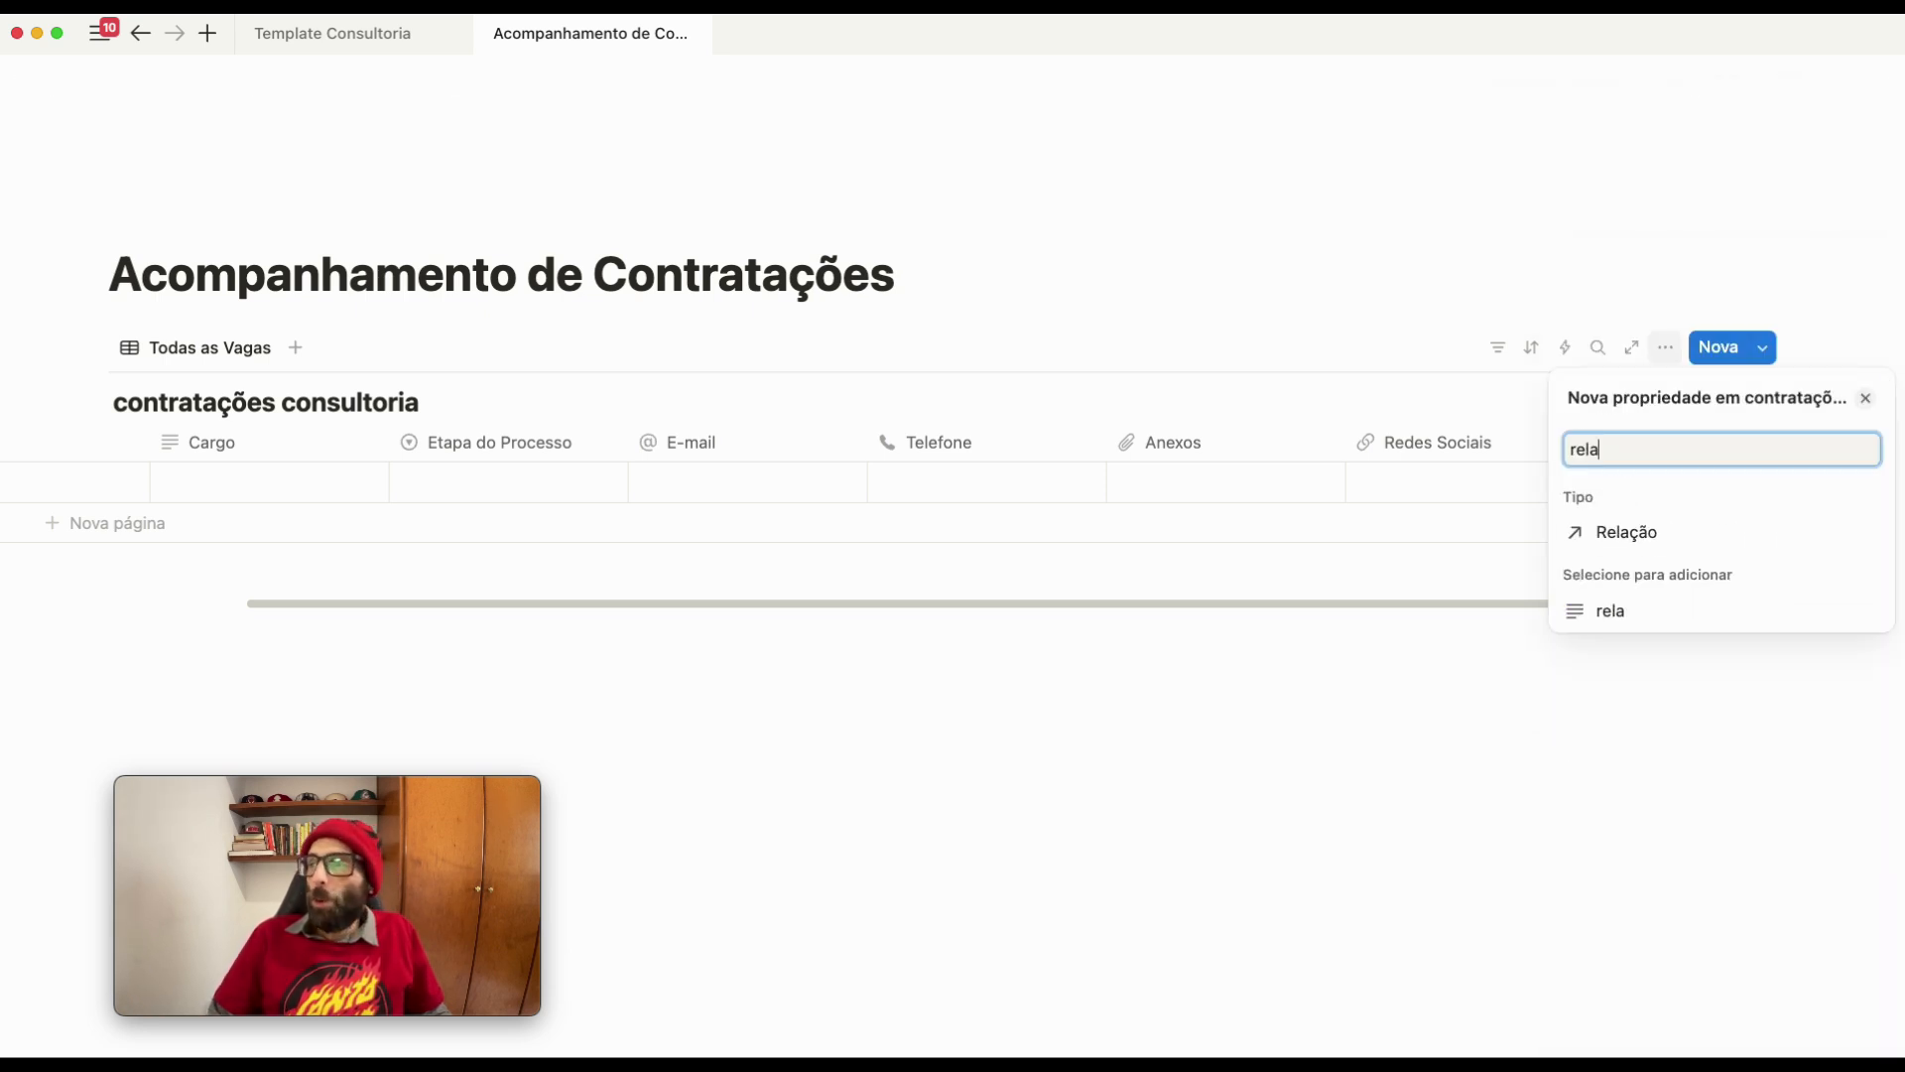
left_click(1639, 536)
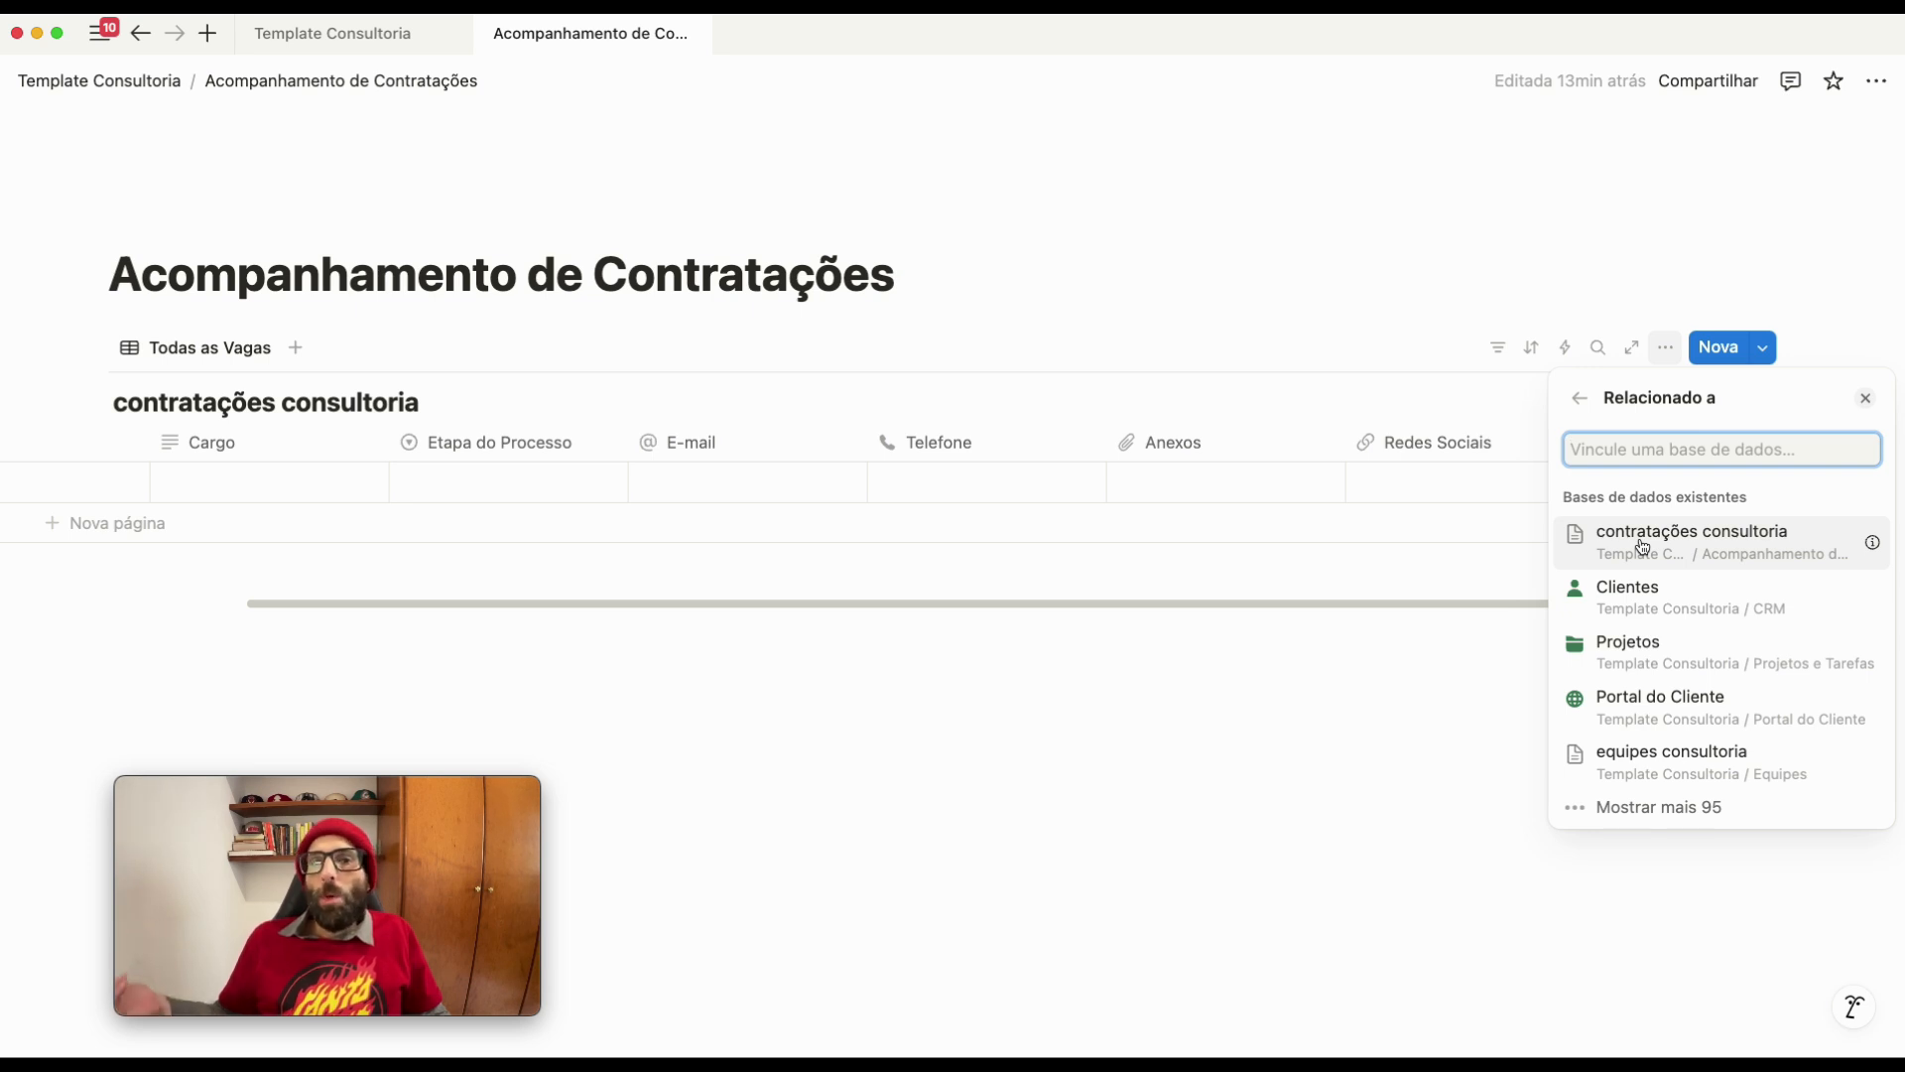
left_click(1642, 760)
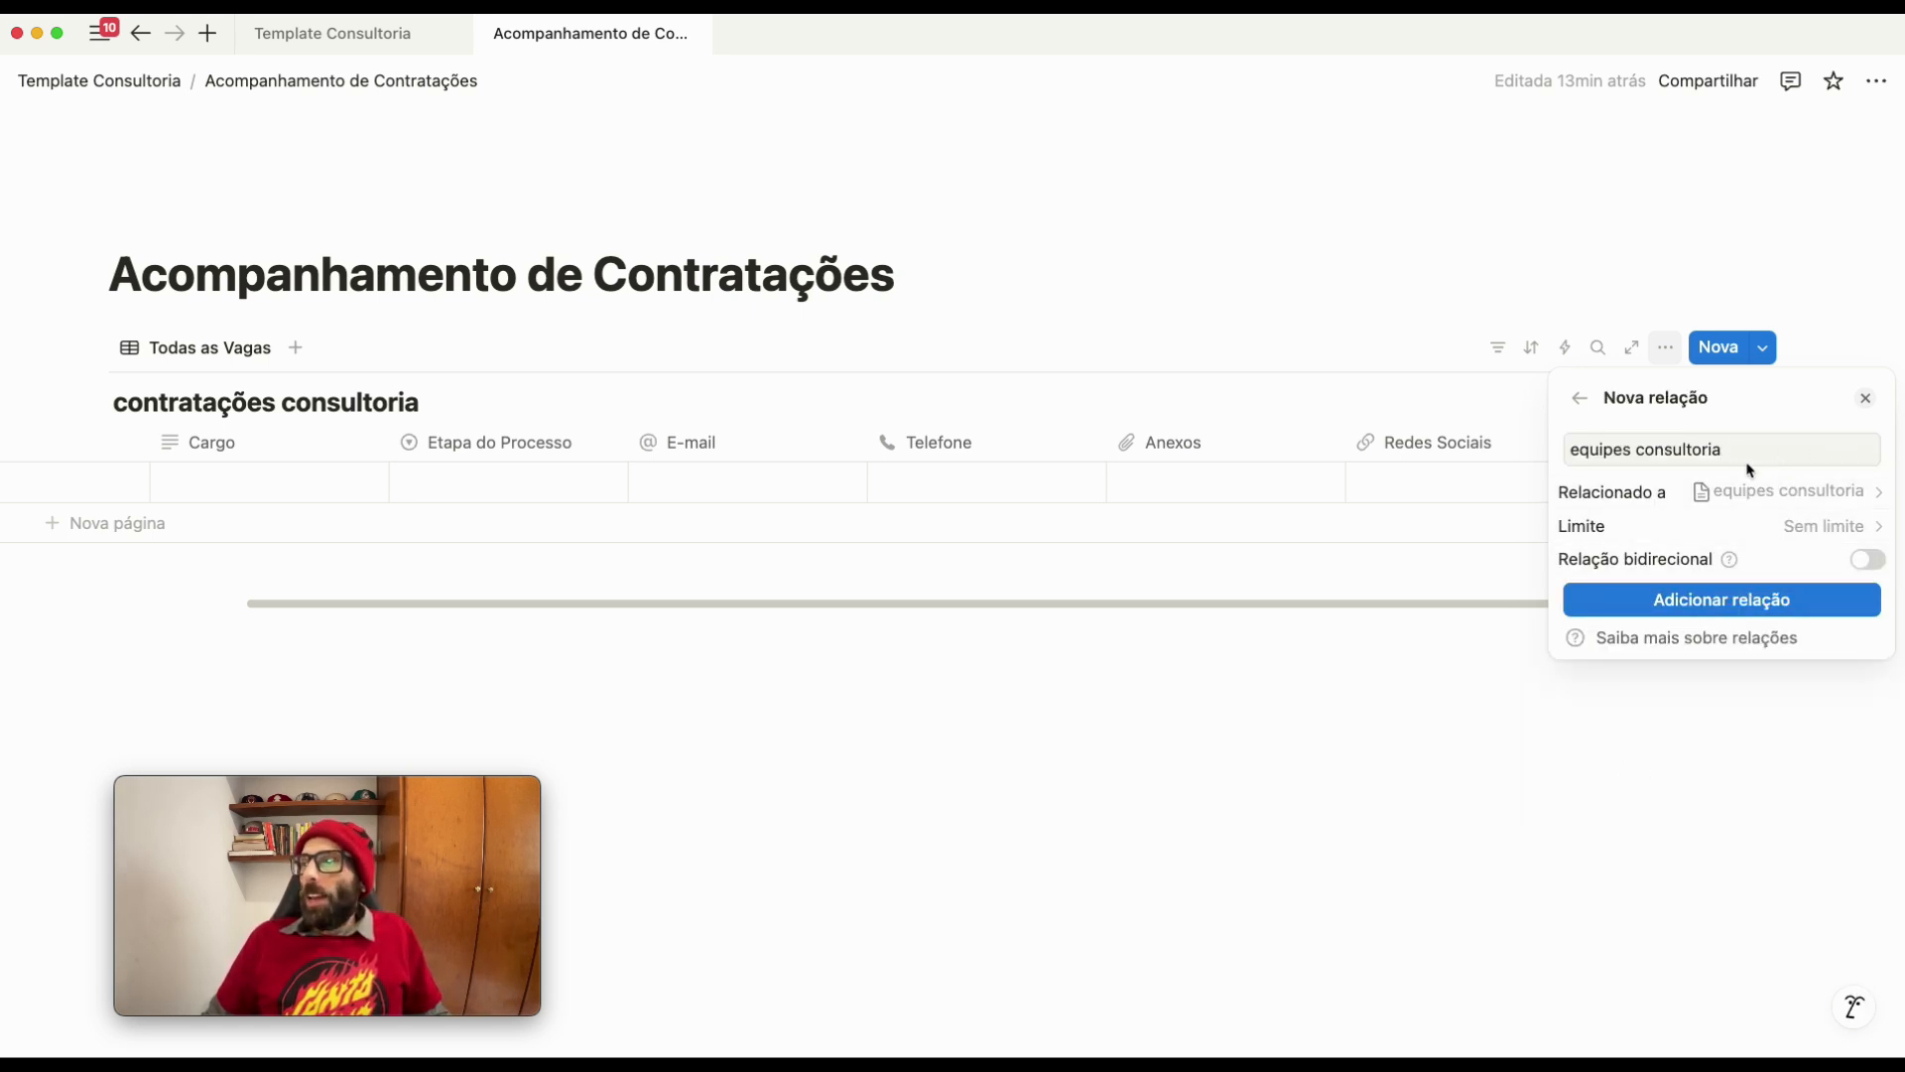
triple_click(1602, 454)
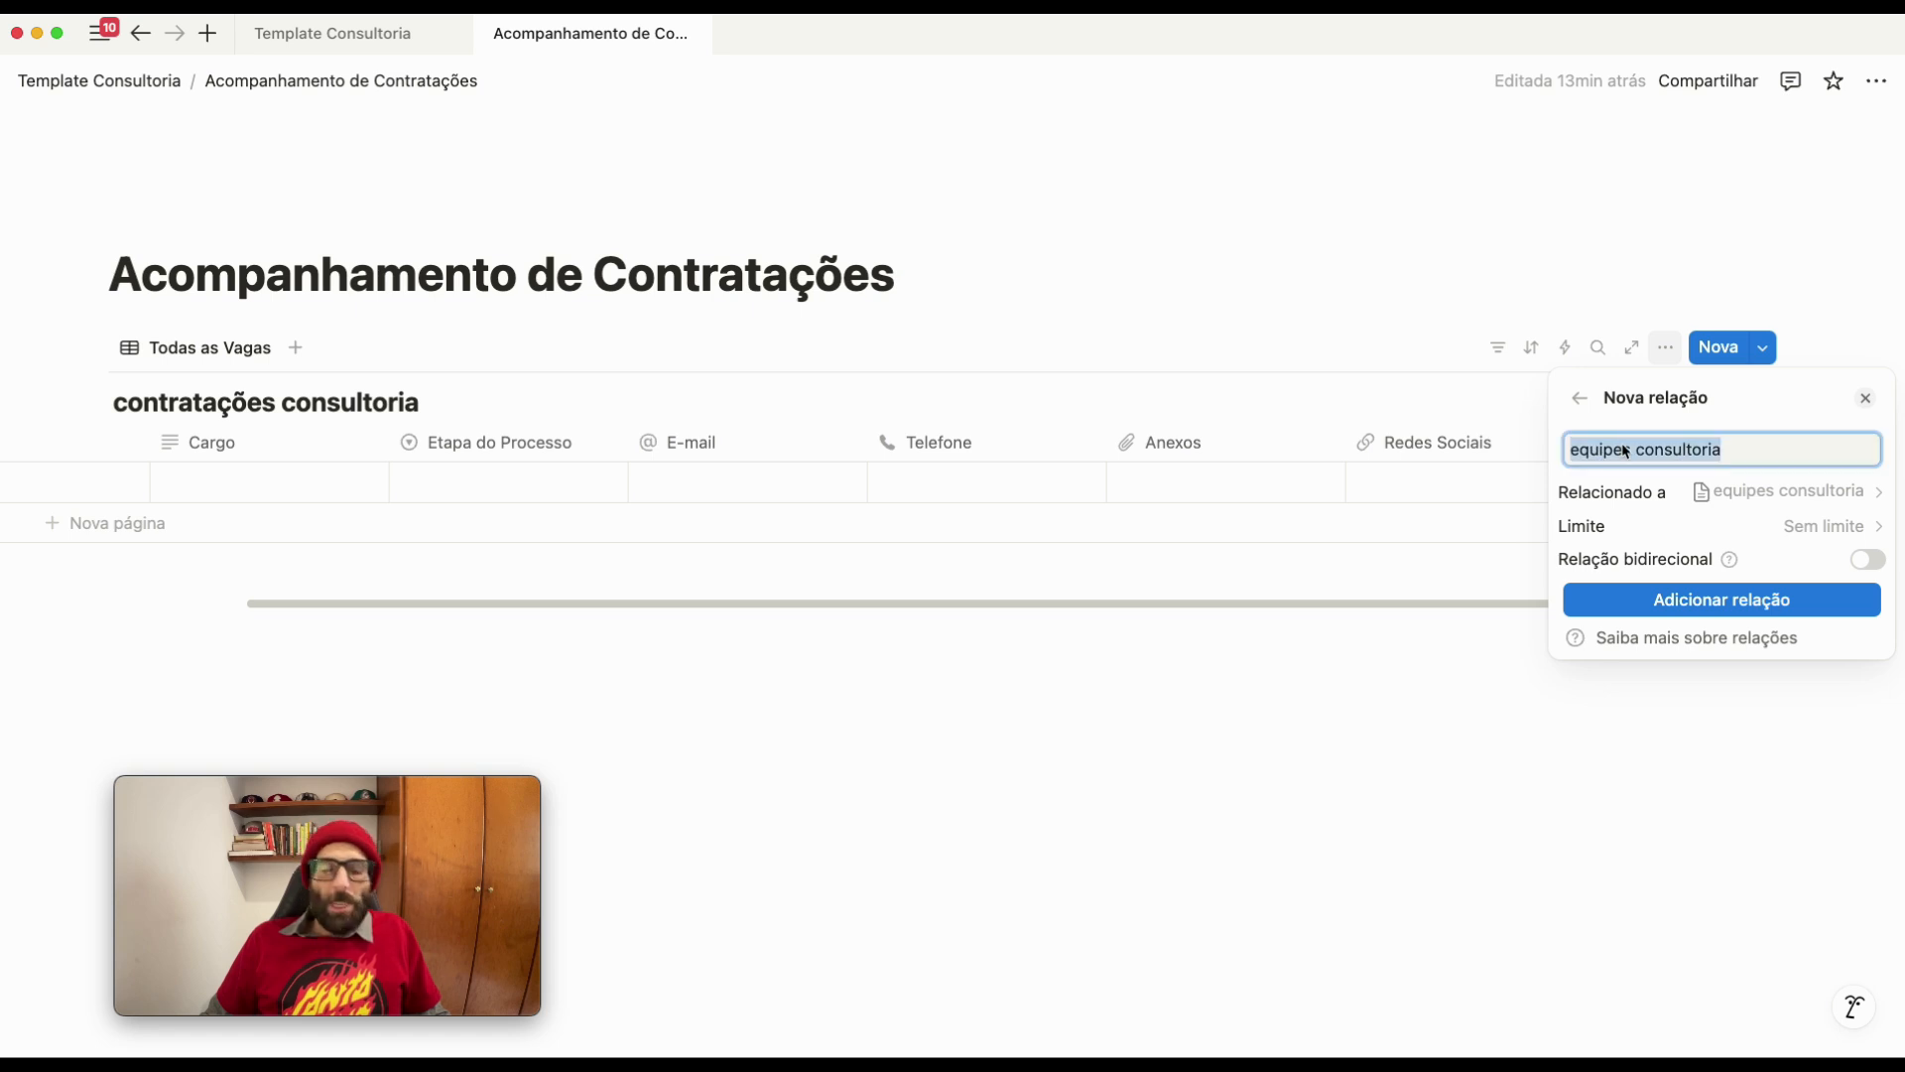
type("Resp")
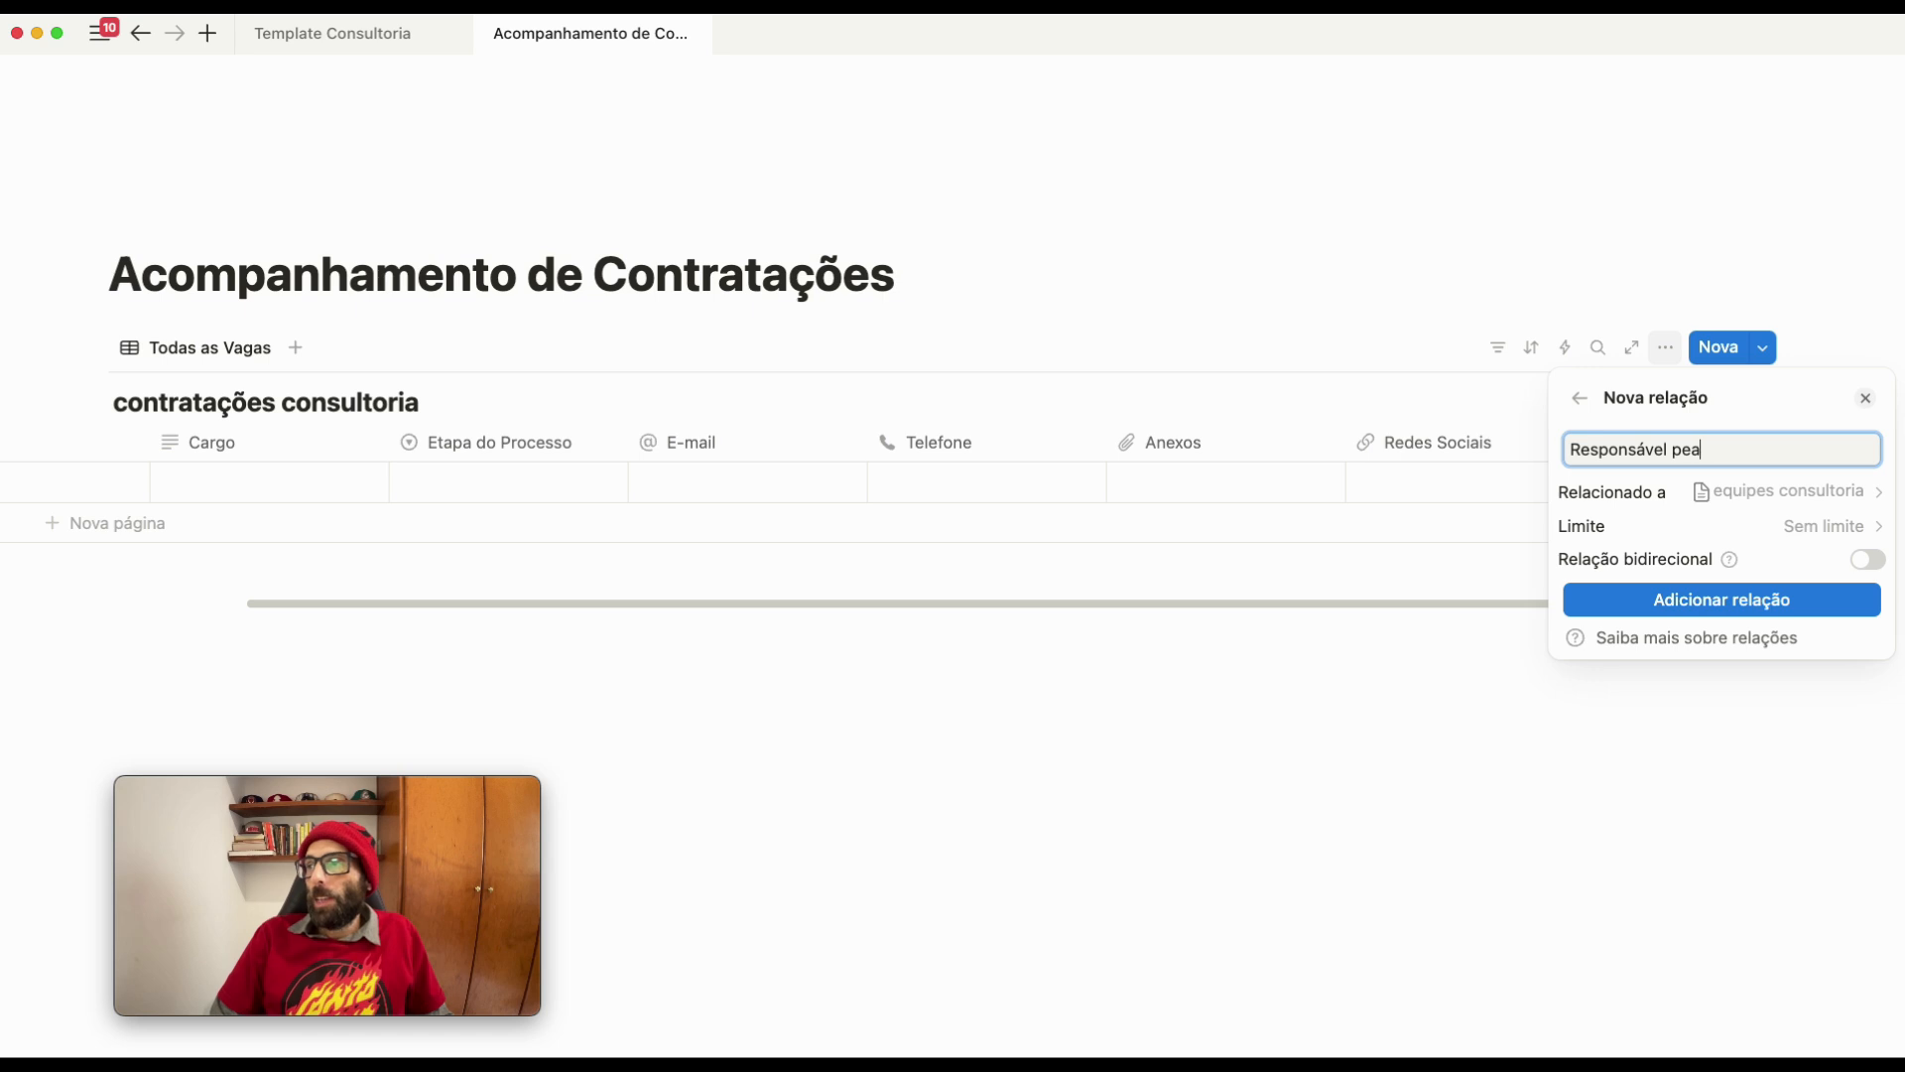
type("onsável pela Vaga")
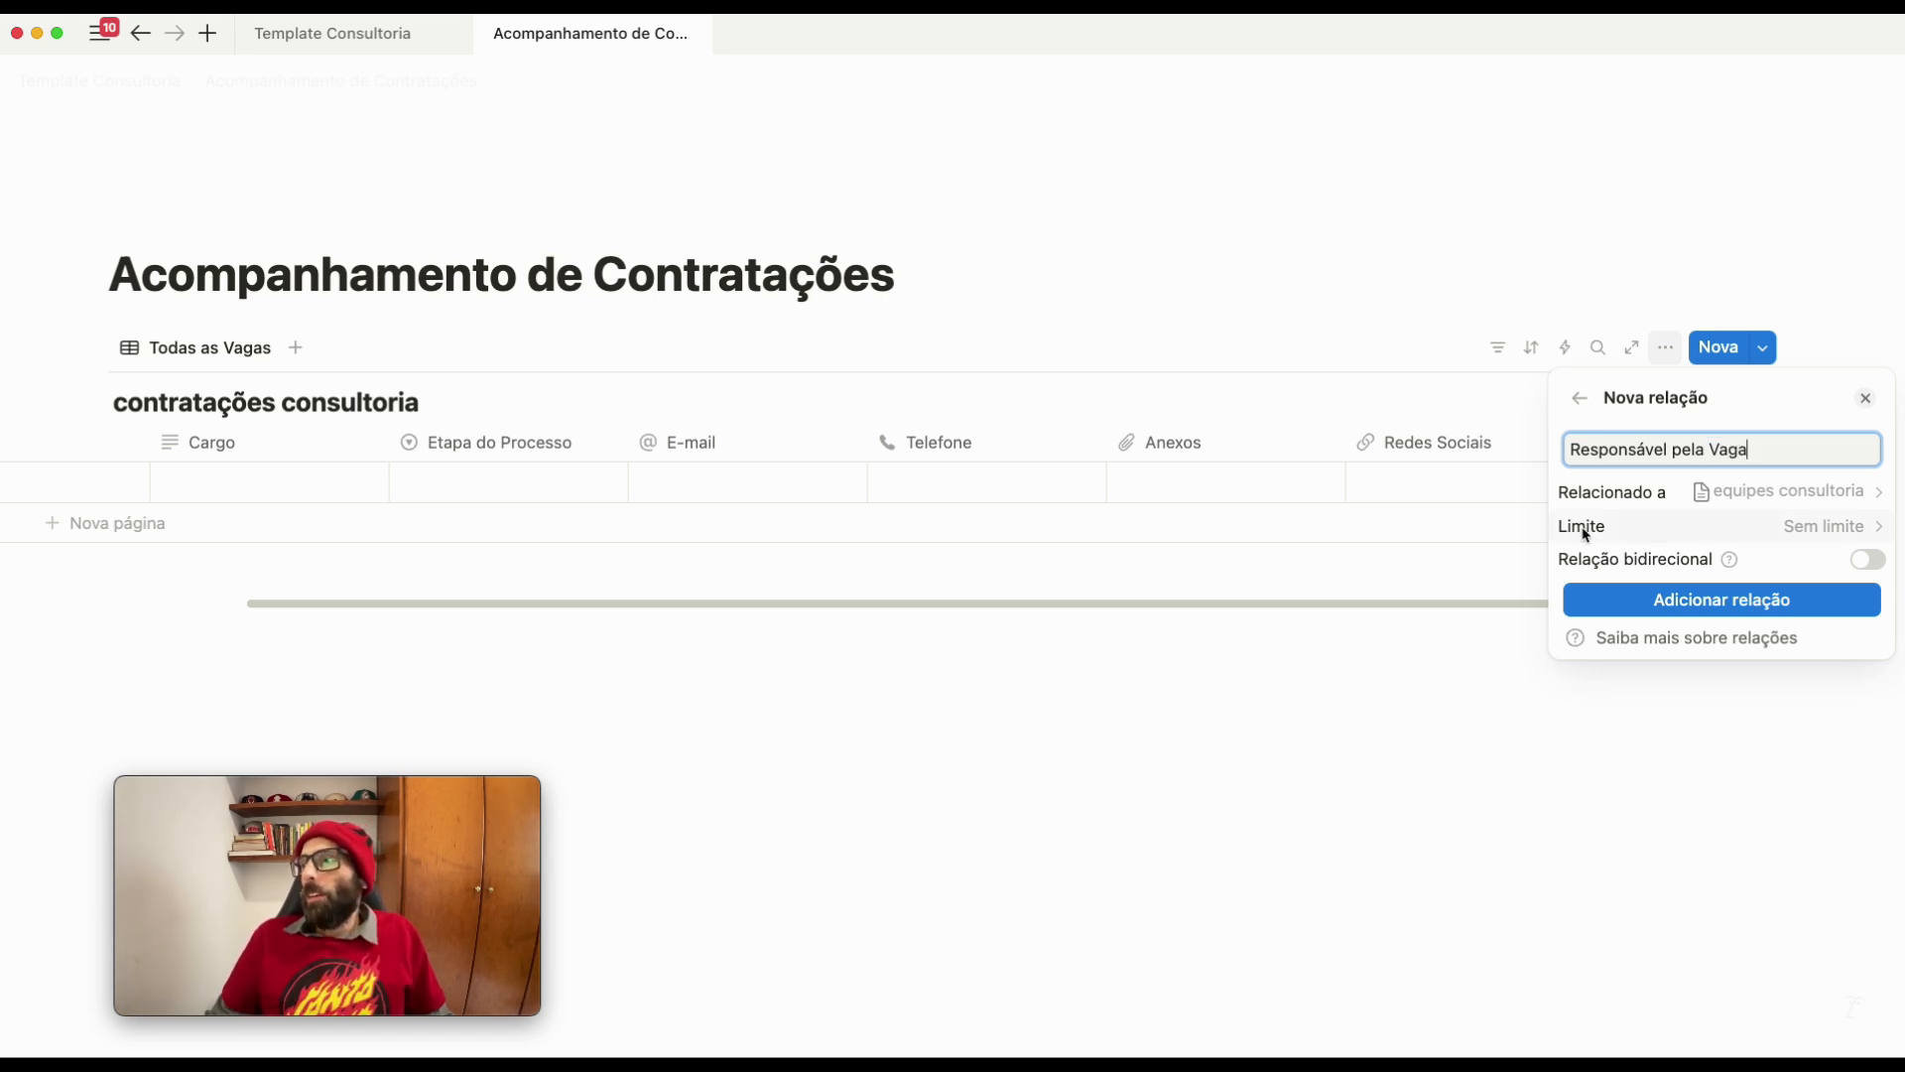
left_click(1692, 603)
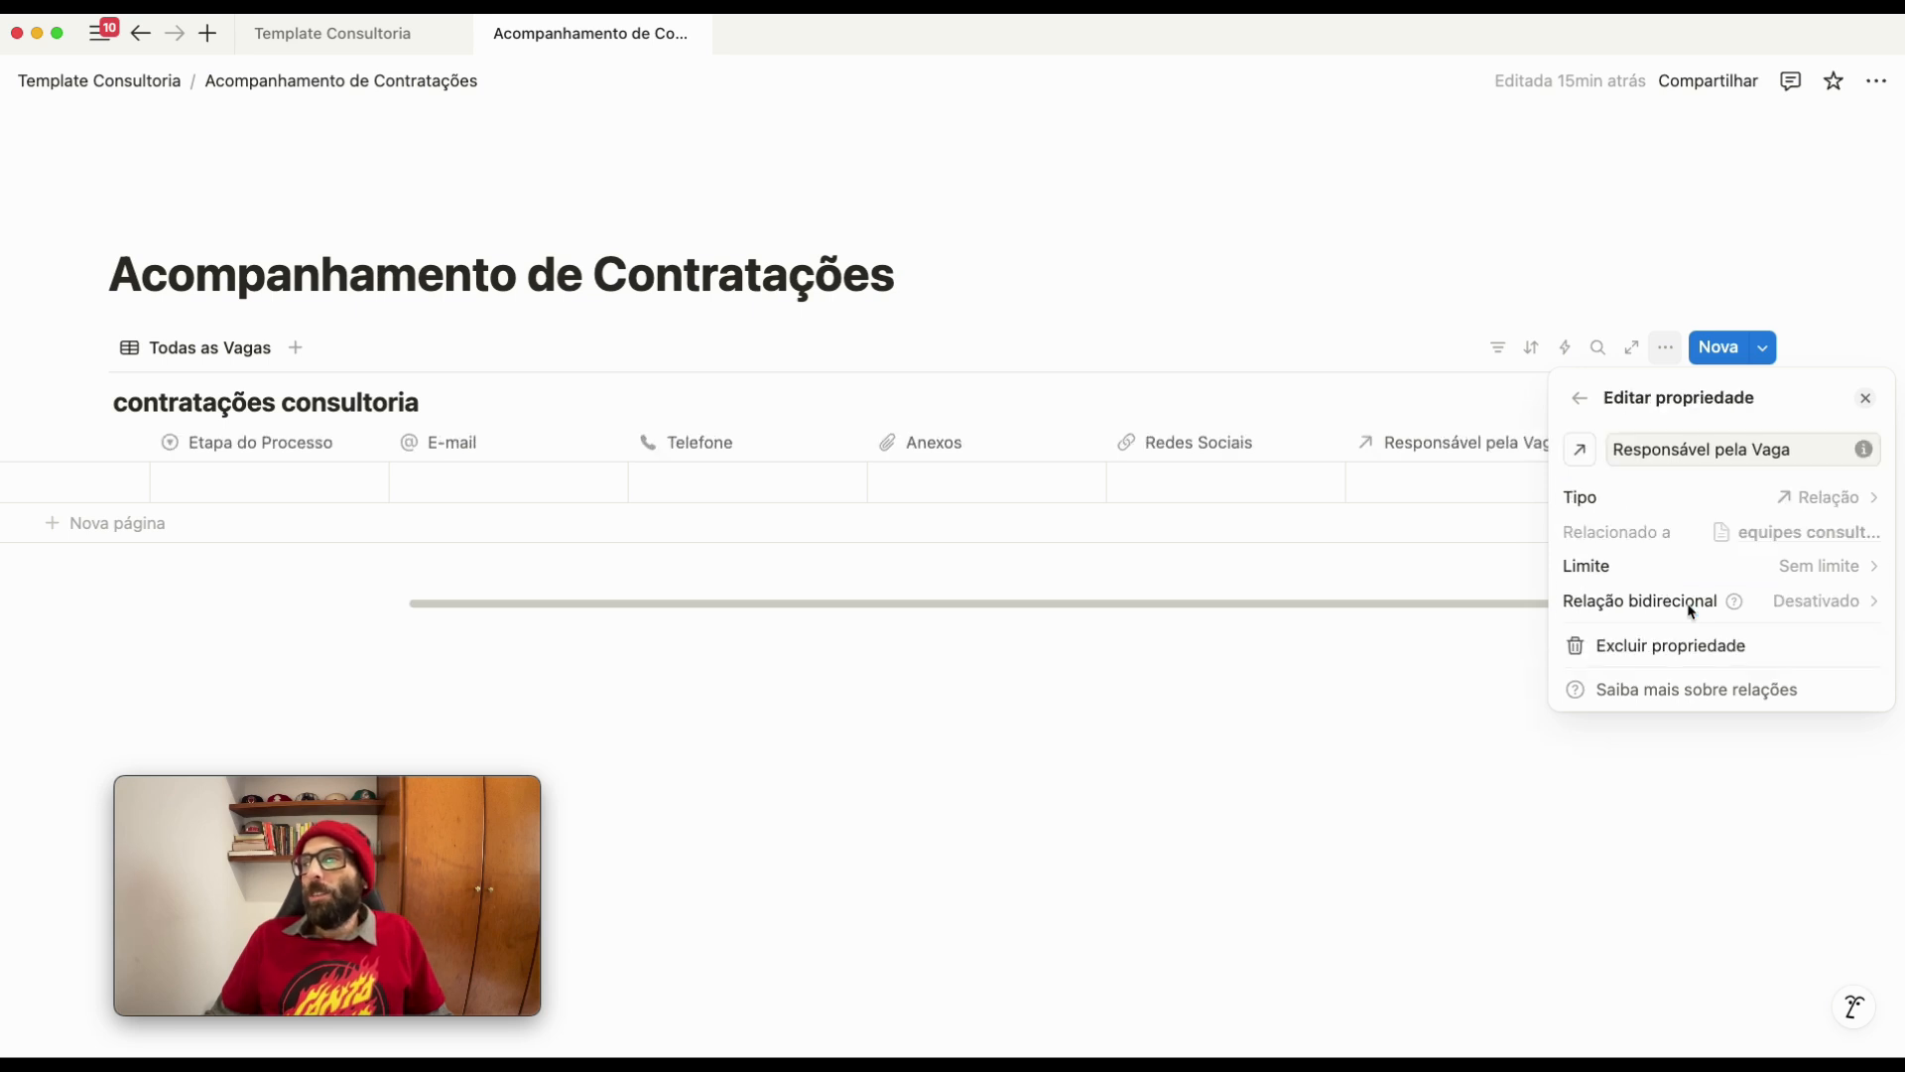
left_click(1389, 784)
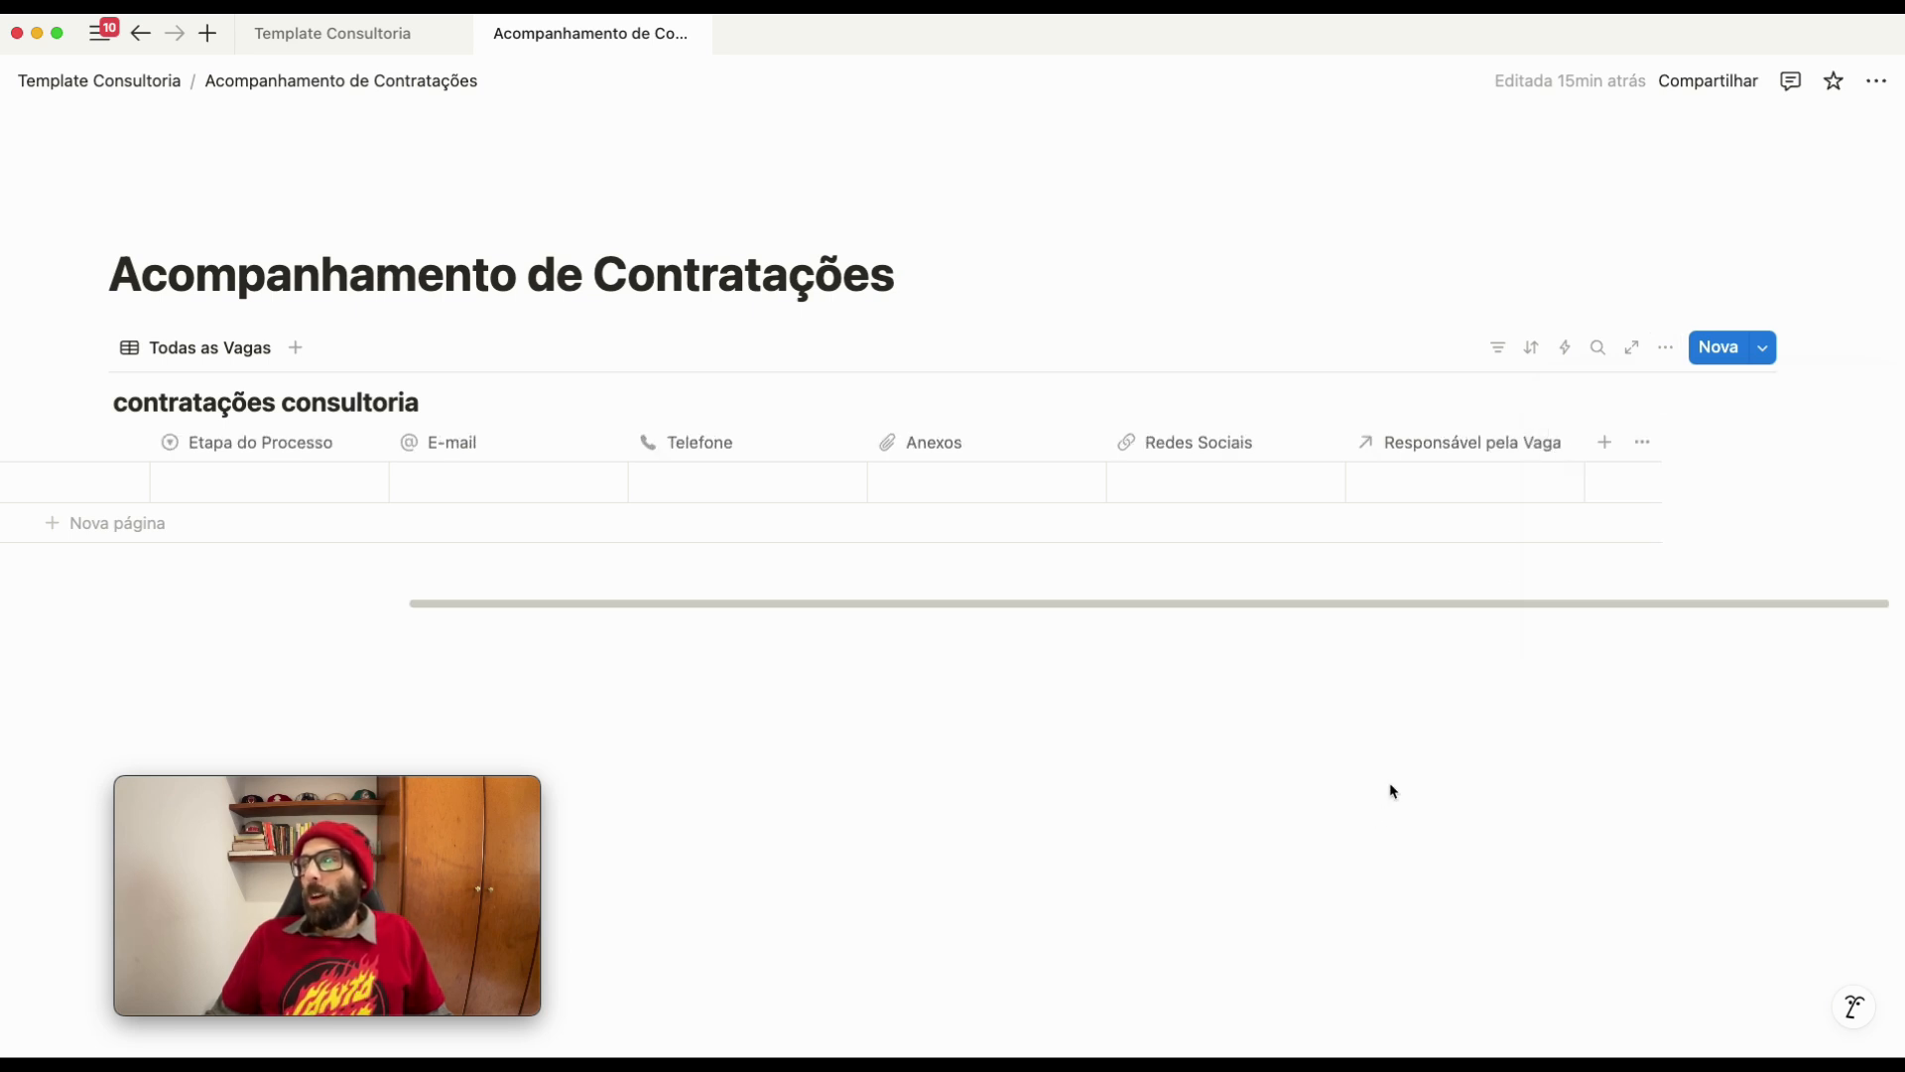
Browse the team pages that can be linked in the empty row's Responsável pela Vaga cell without selecting any
left_click(1480, 482)
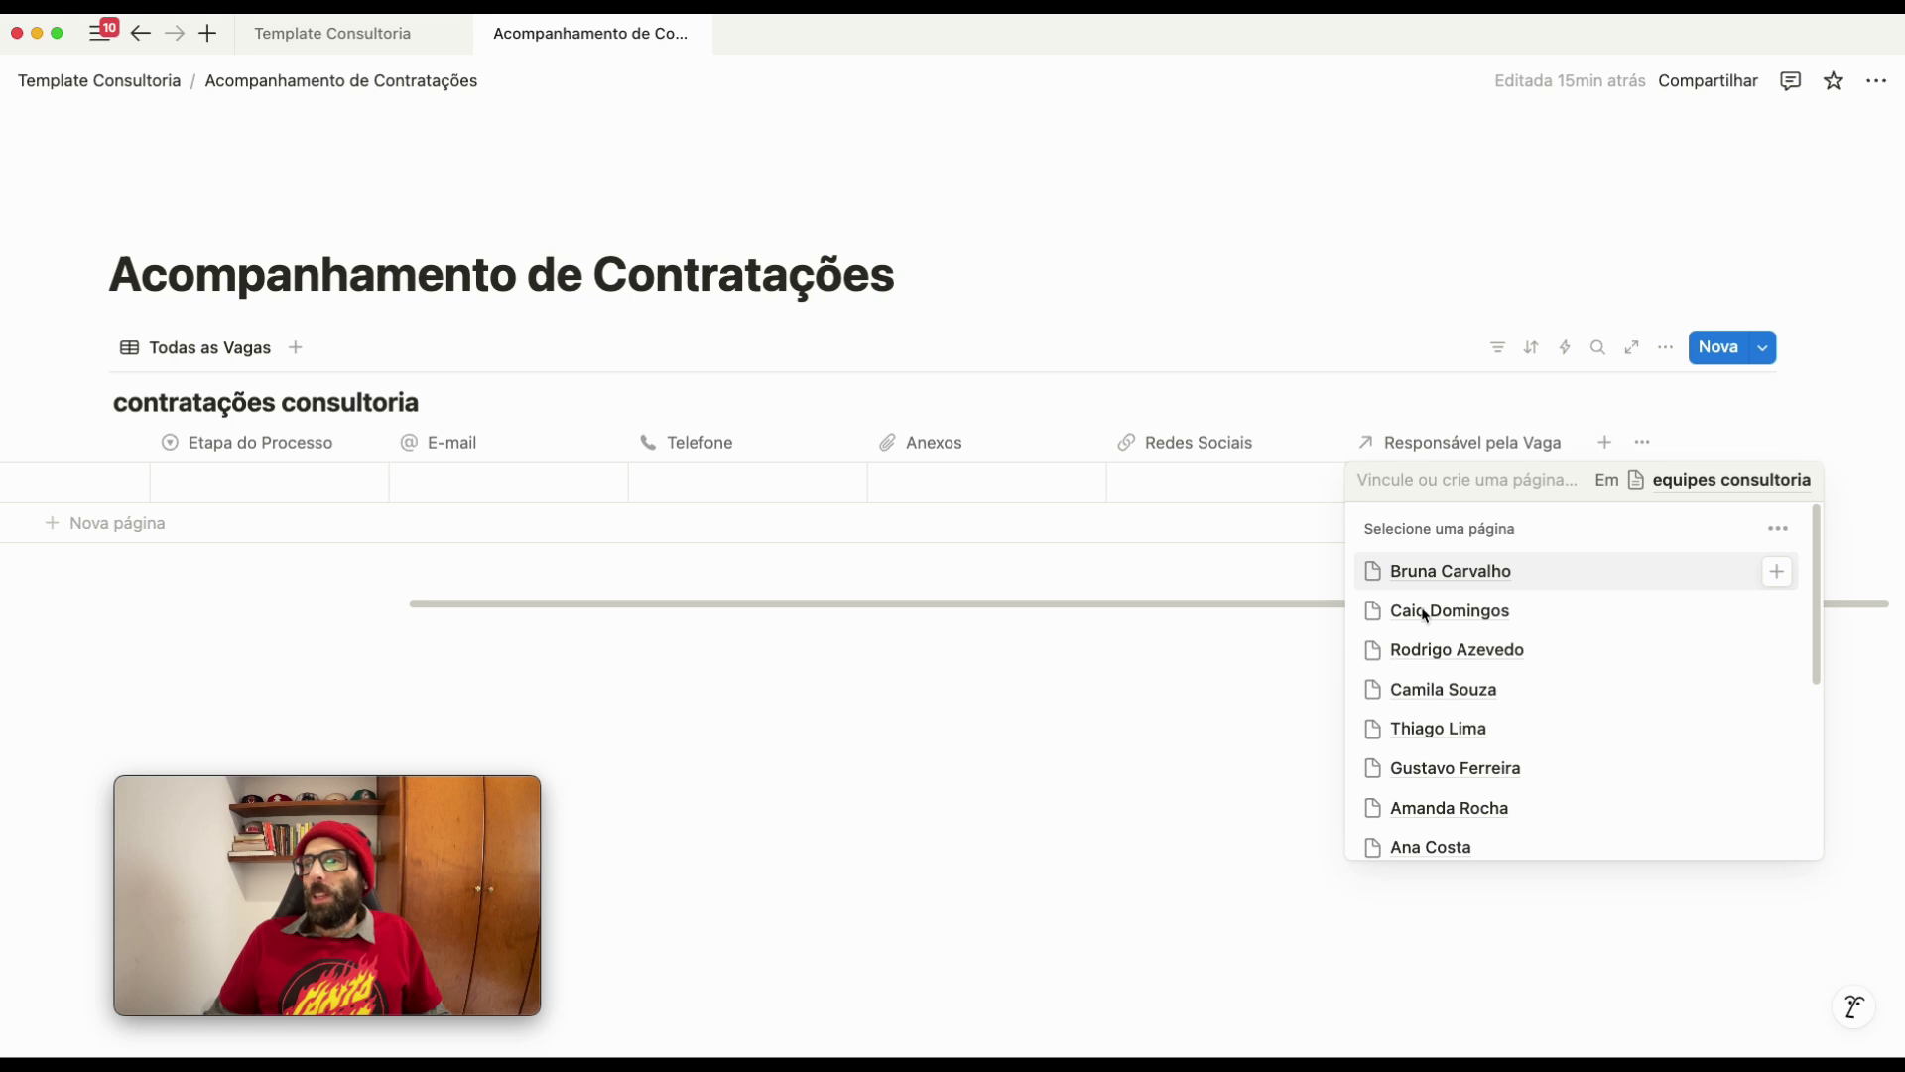
scroll(1417, 680, "down", 5)
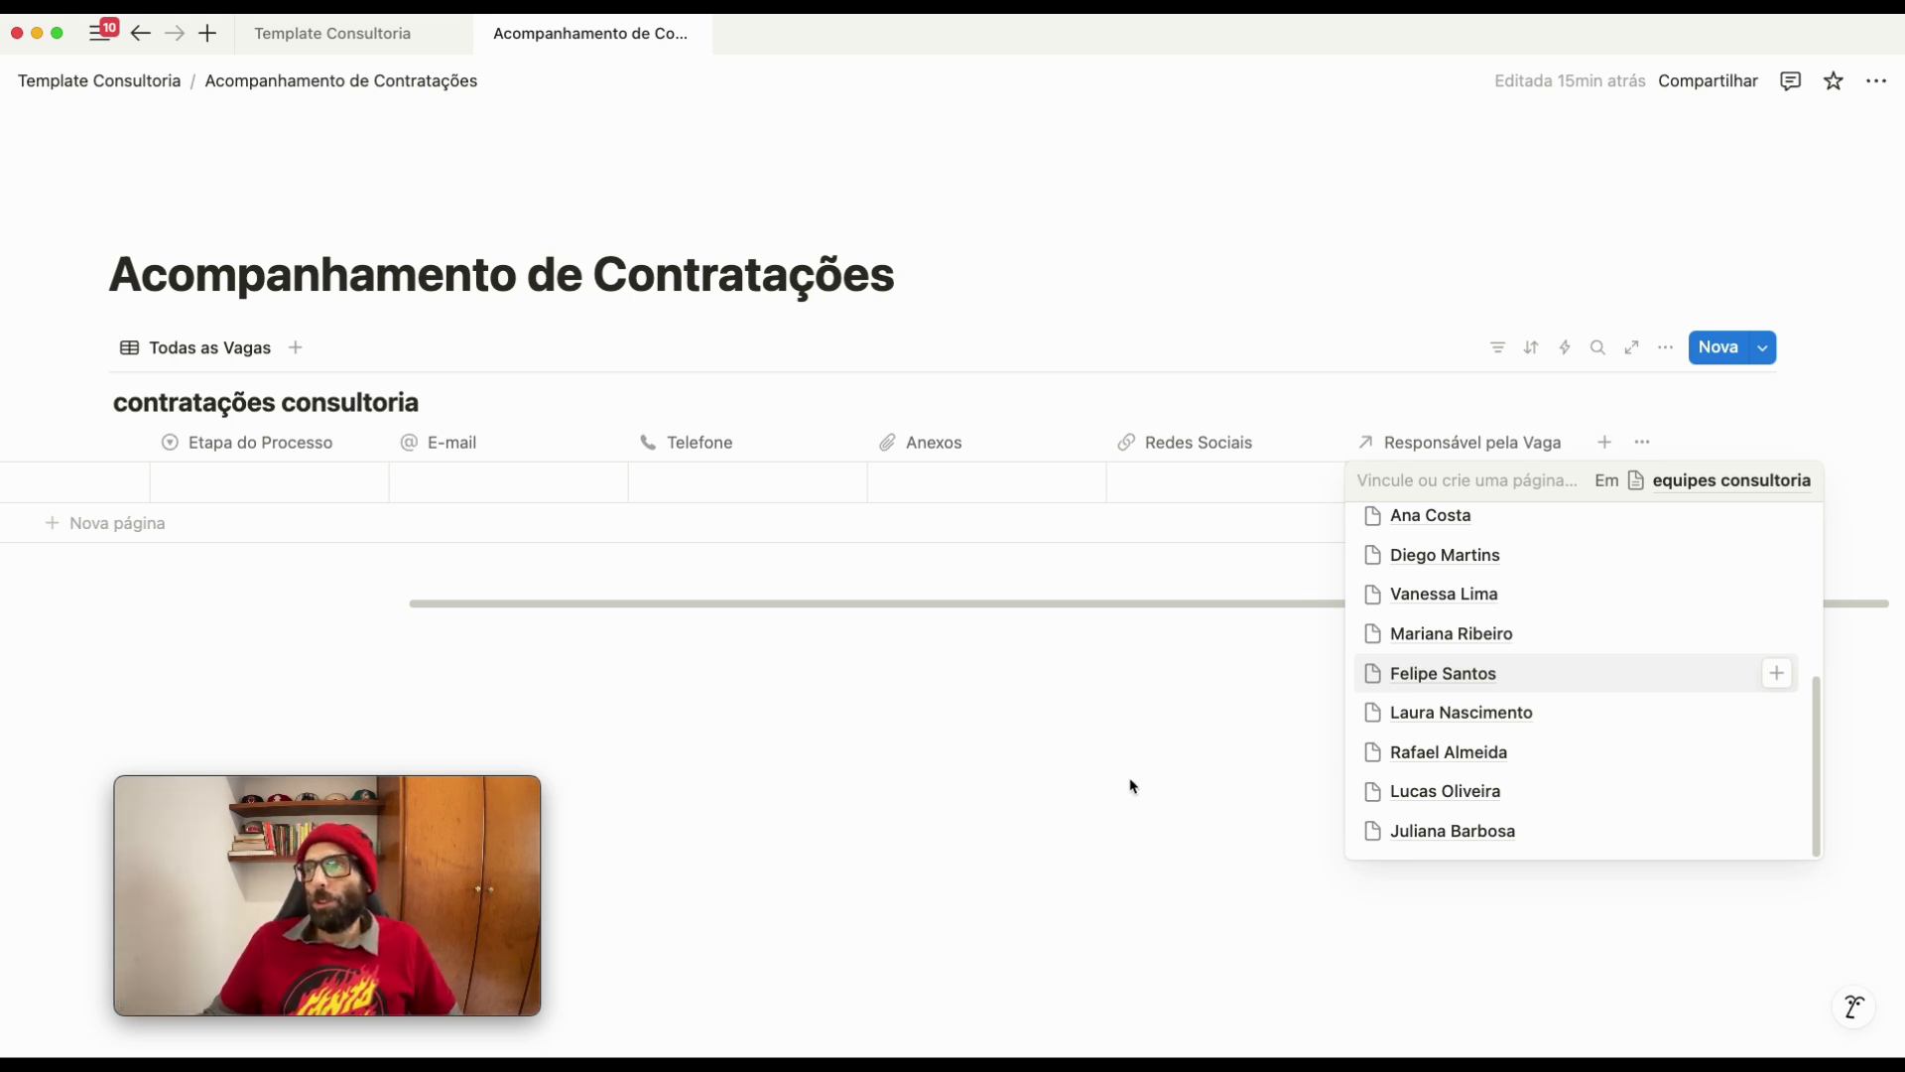
key("Escape")
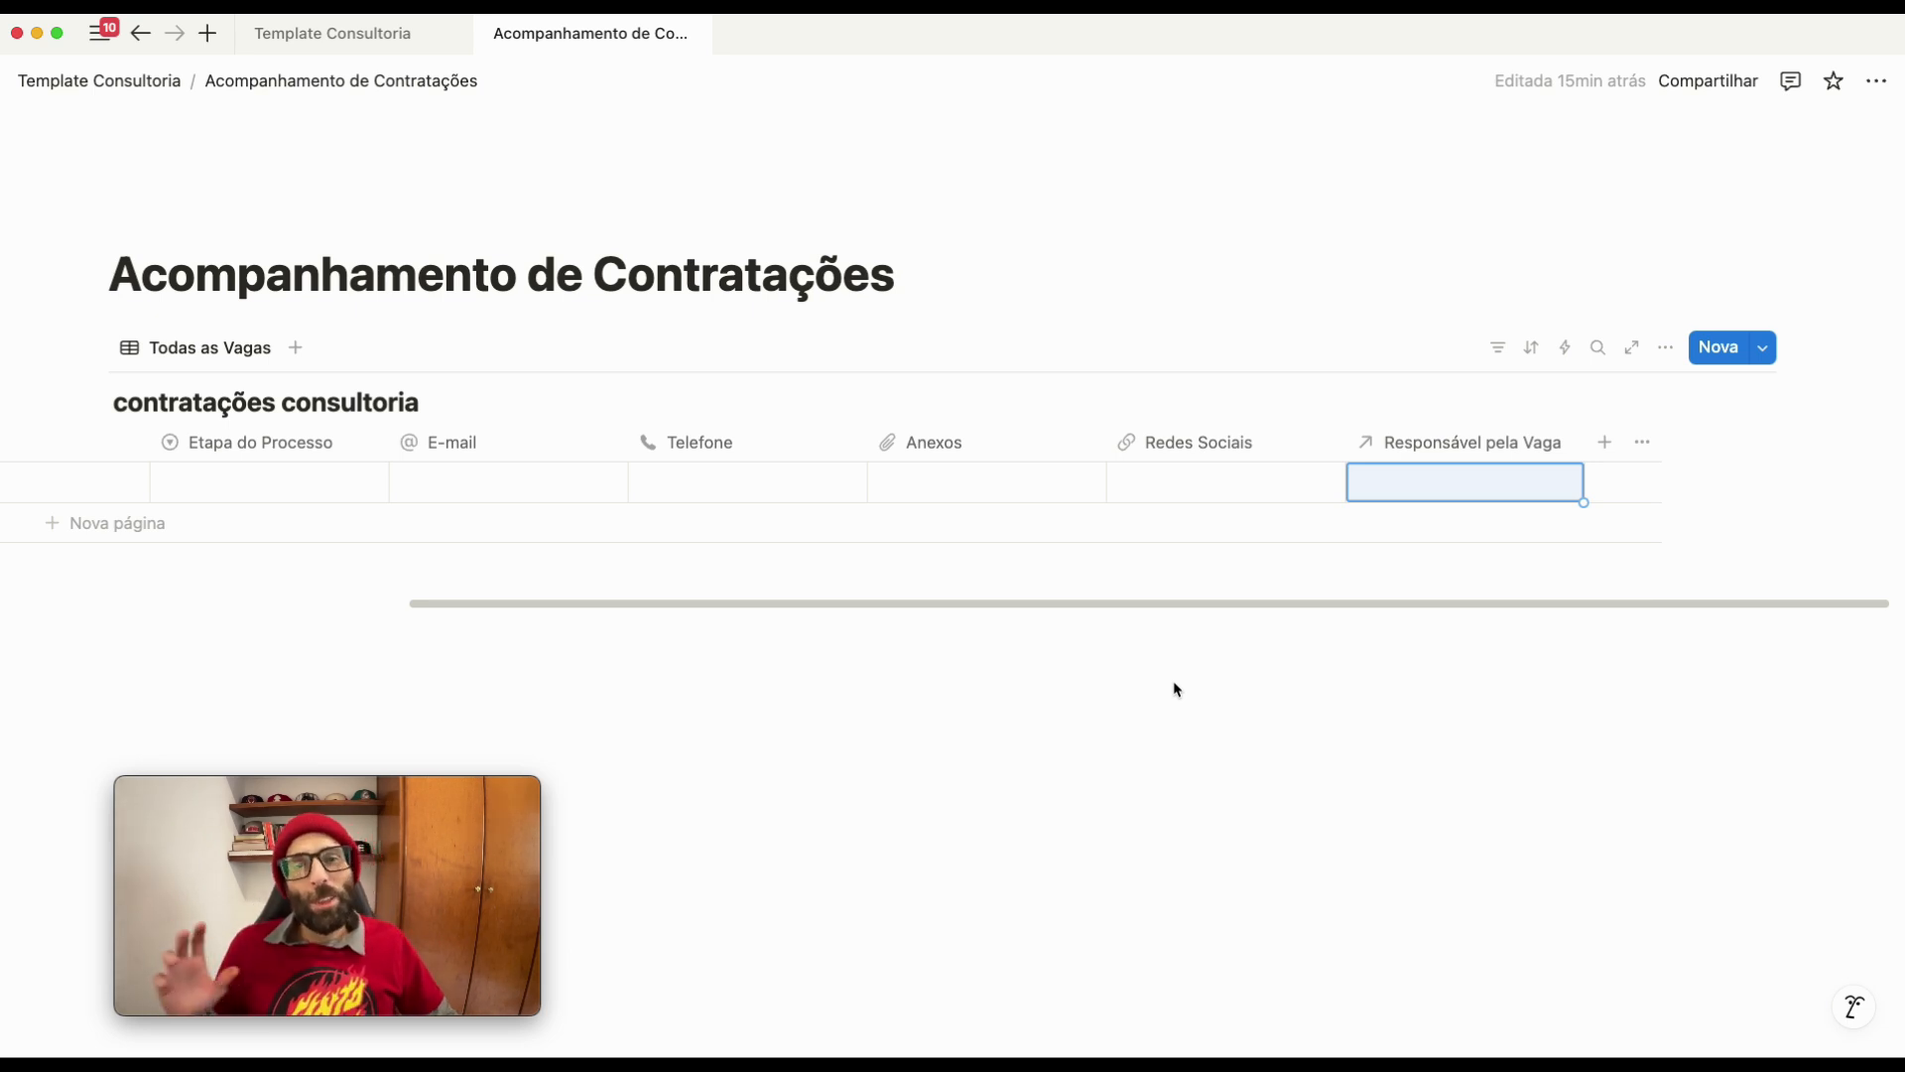
key("Escape")
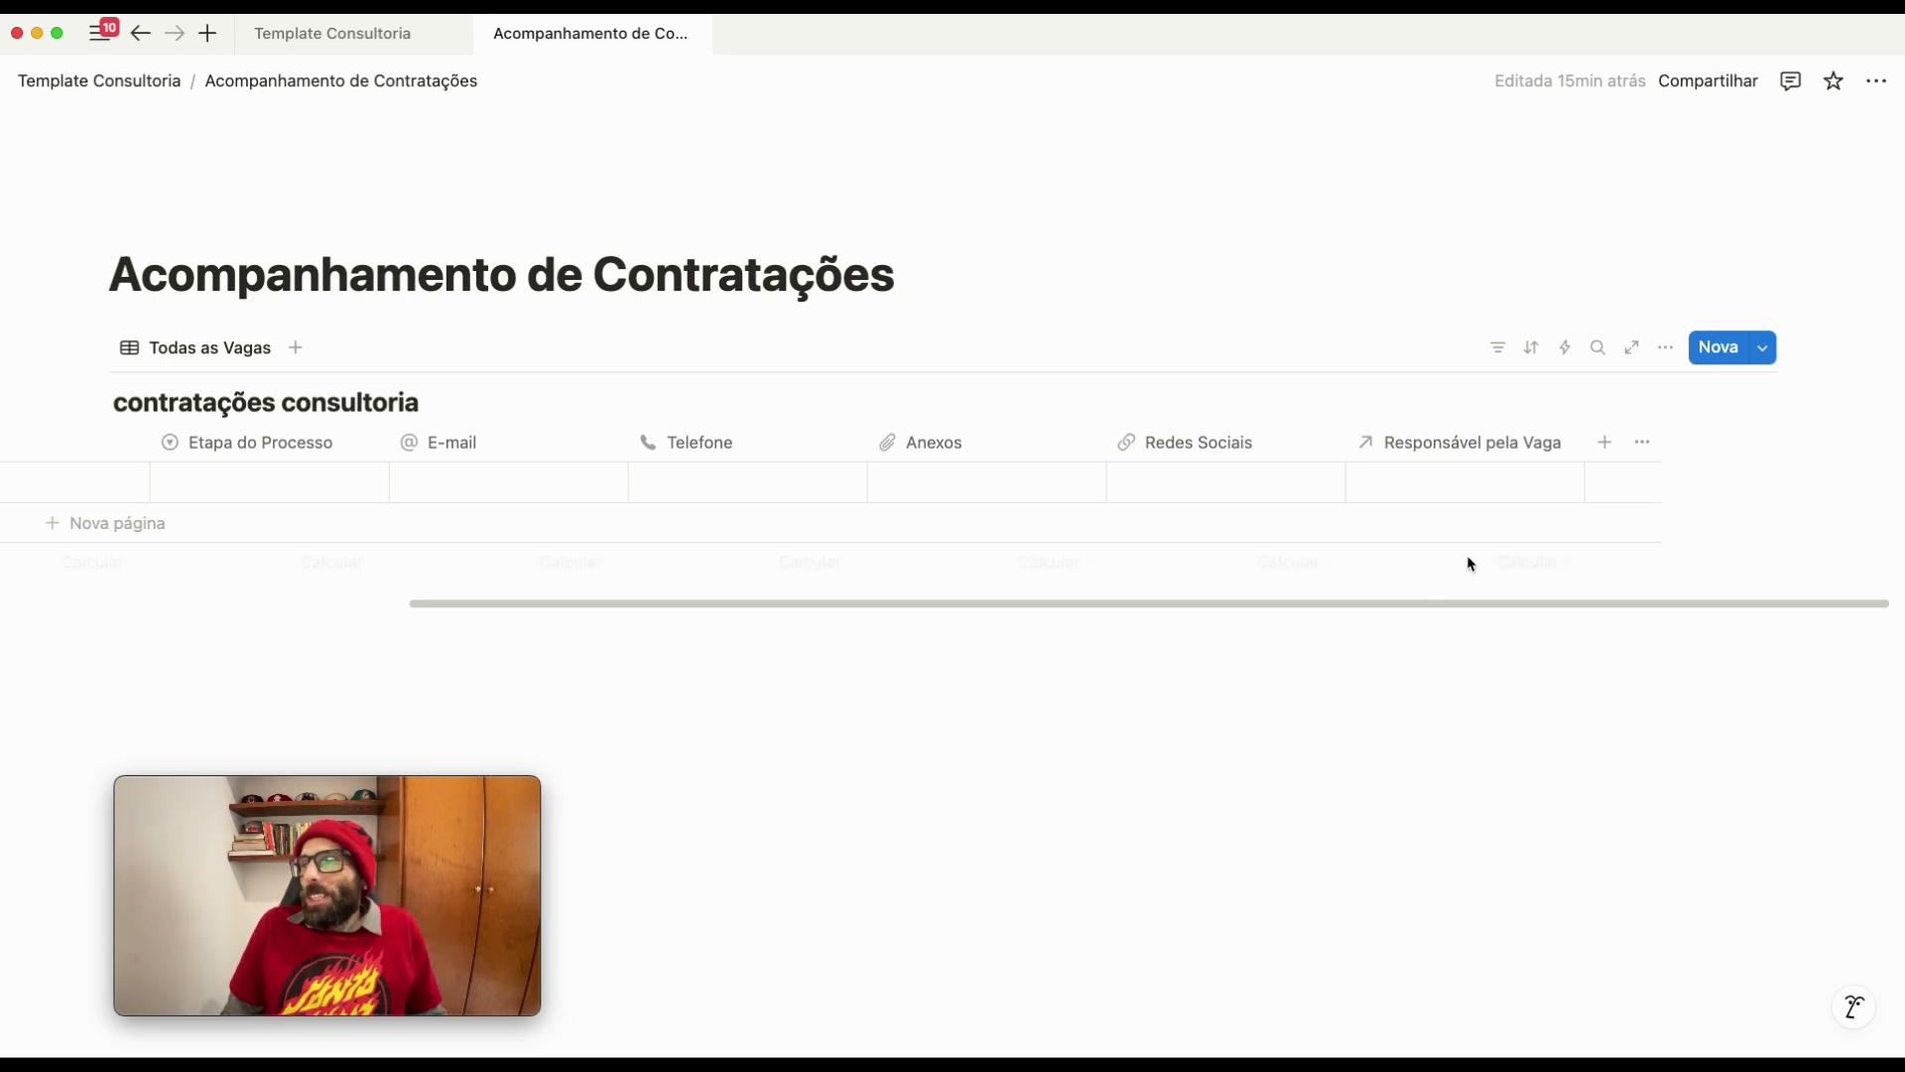
Add a Selecionar property to the table and name it "Localização"
left_click(1602, 446)
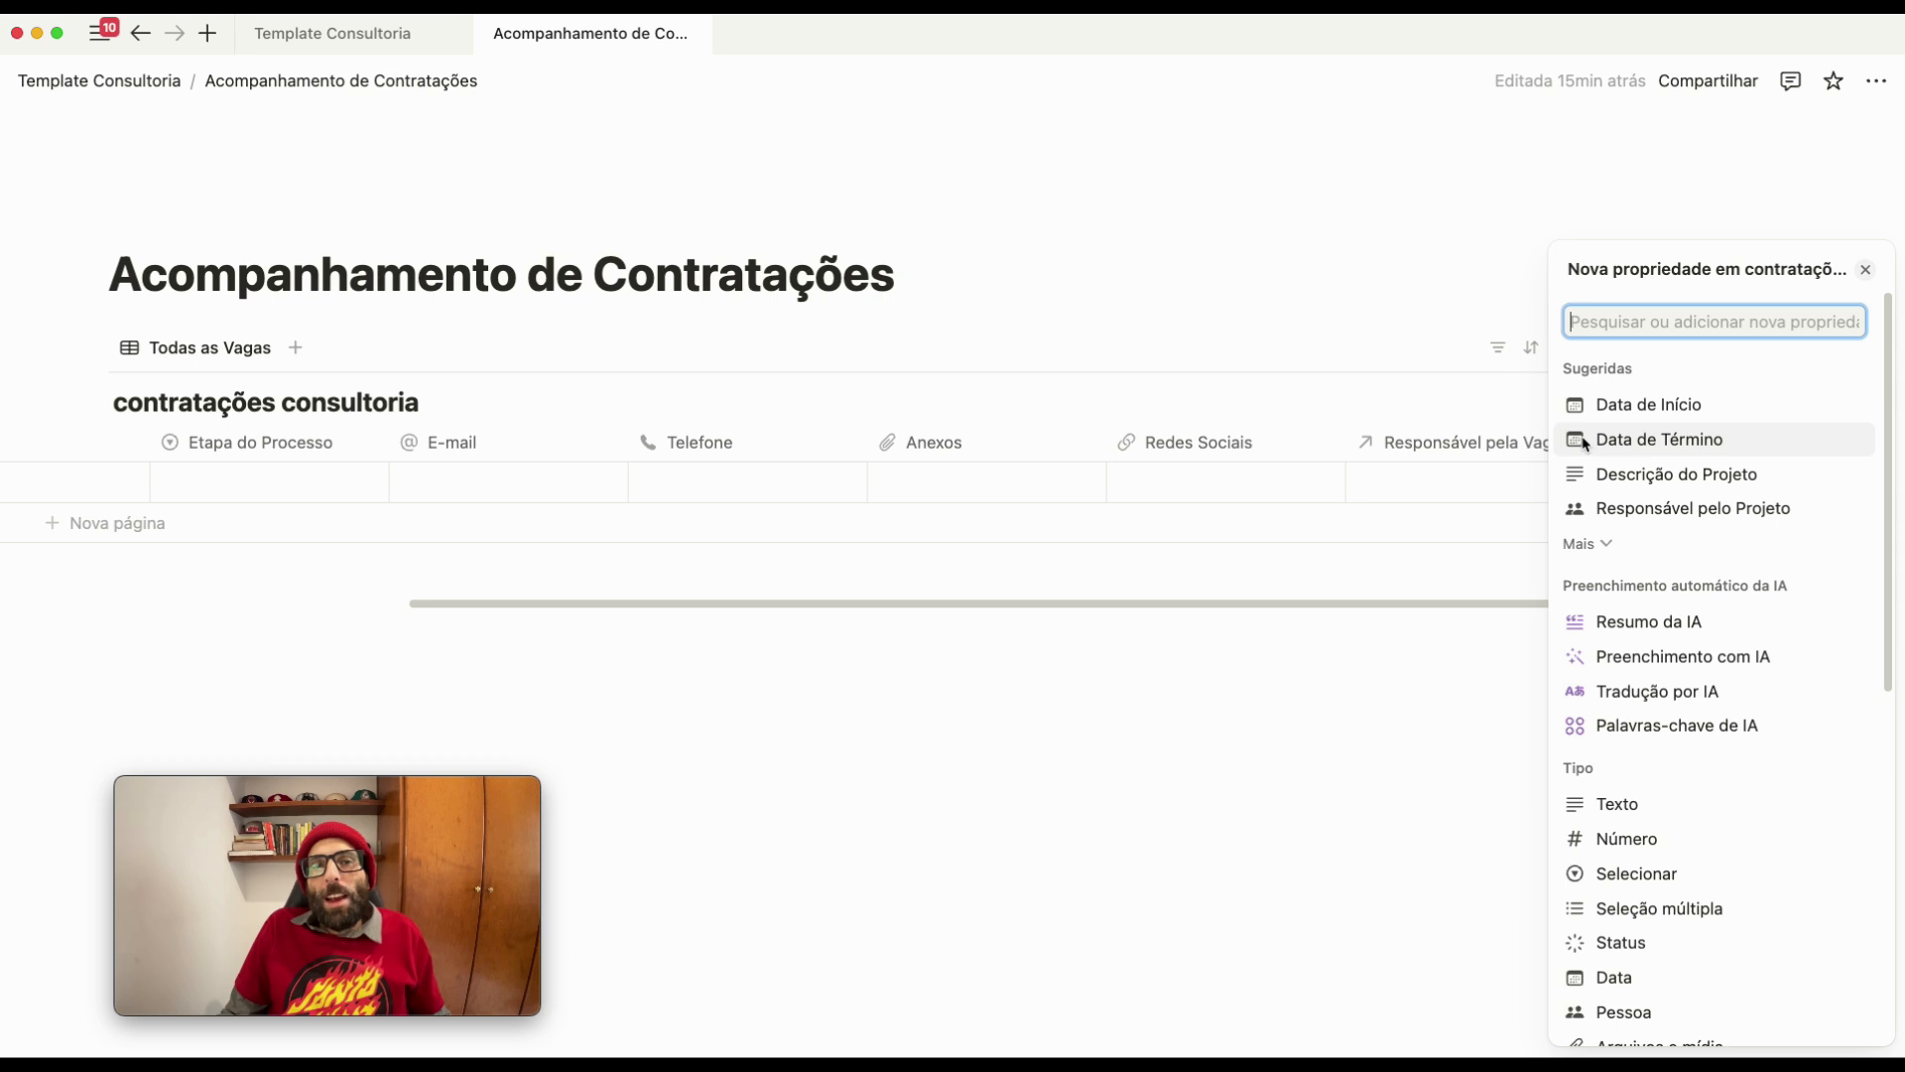
left_click(1645, 875)
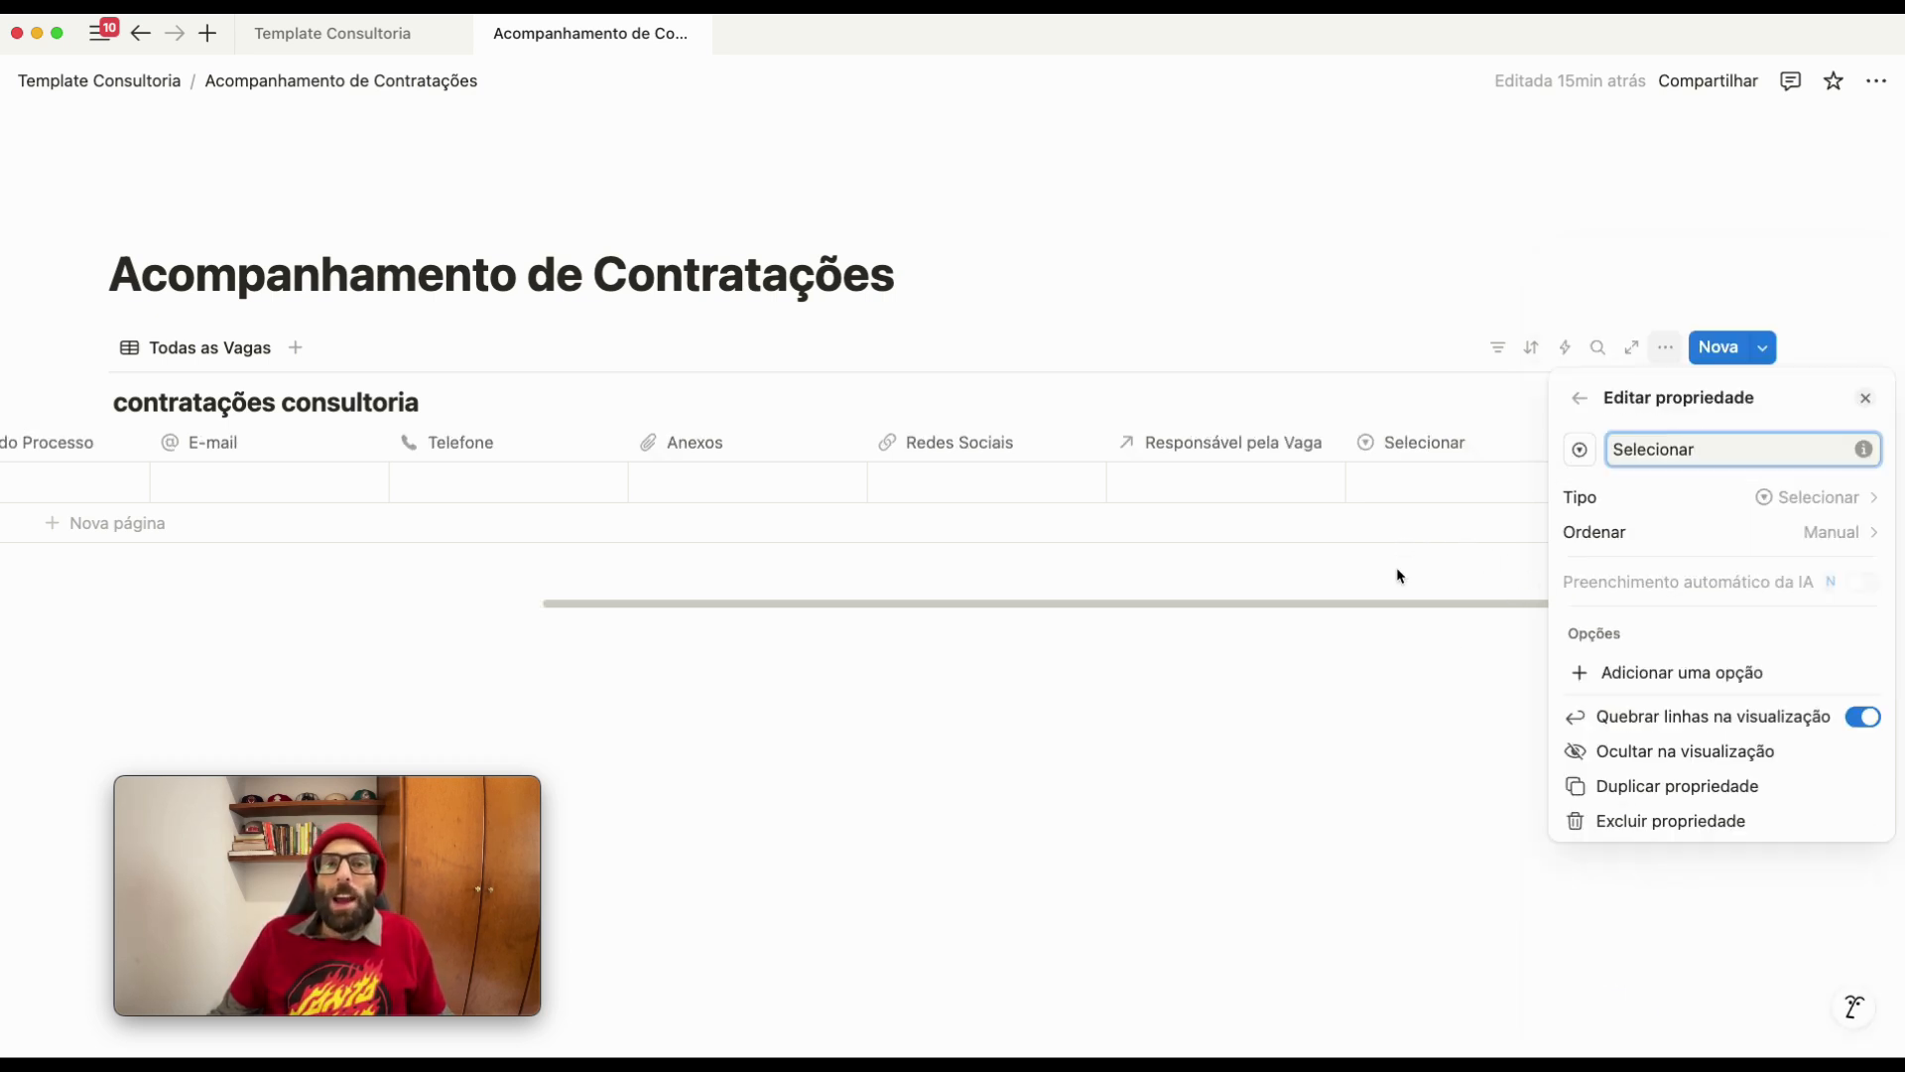
left_click_drag(1703, 458, 1502, 451)
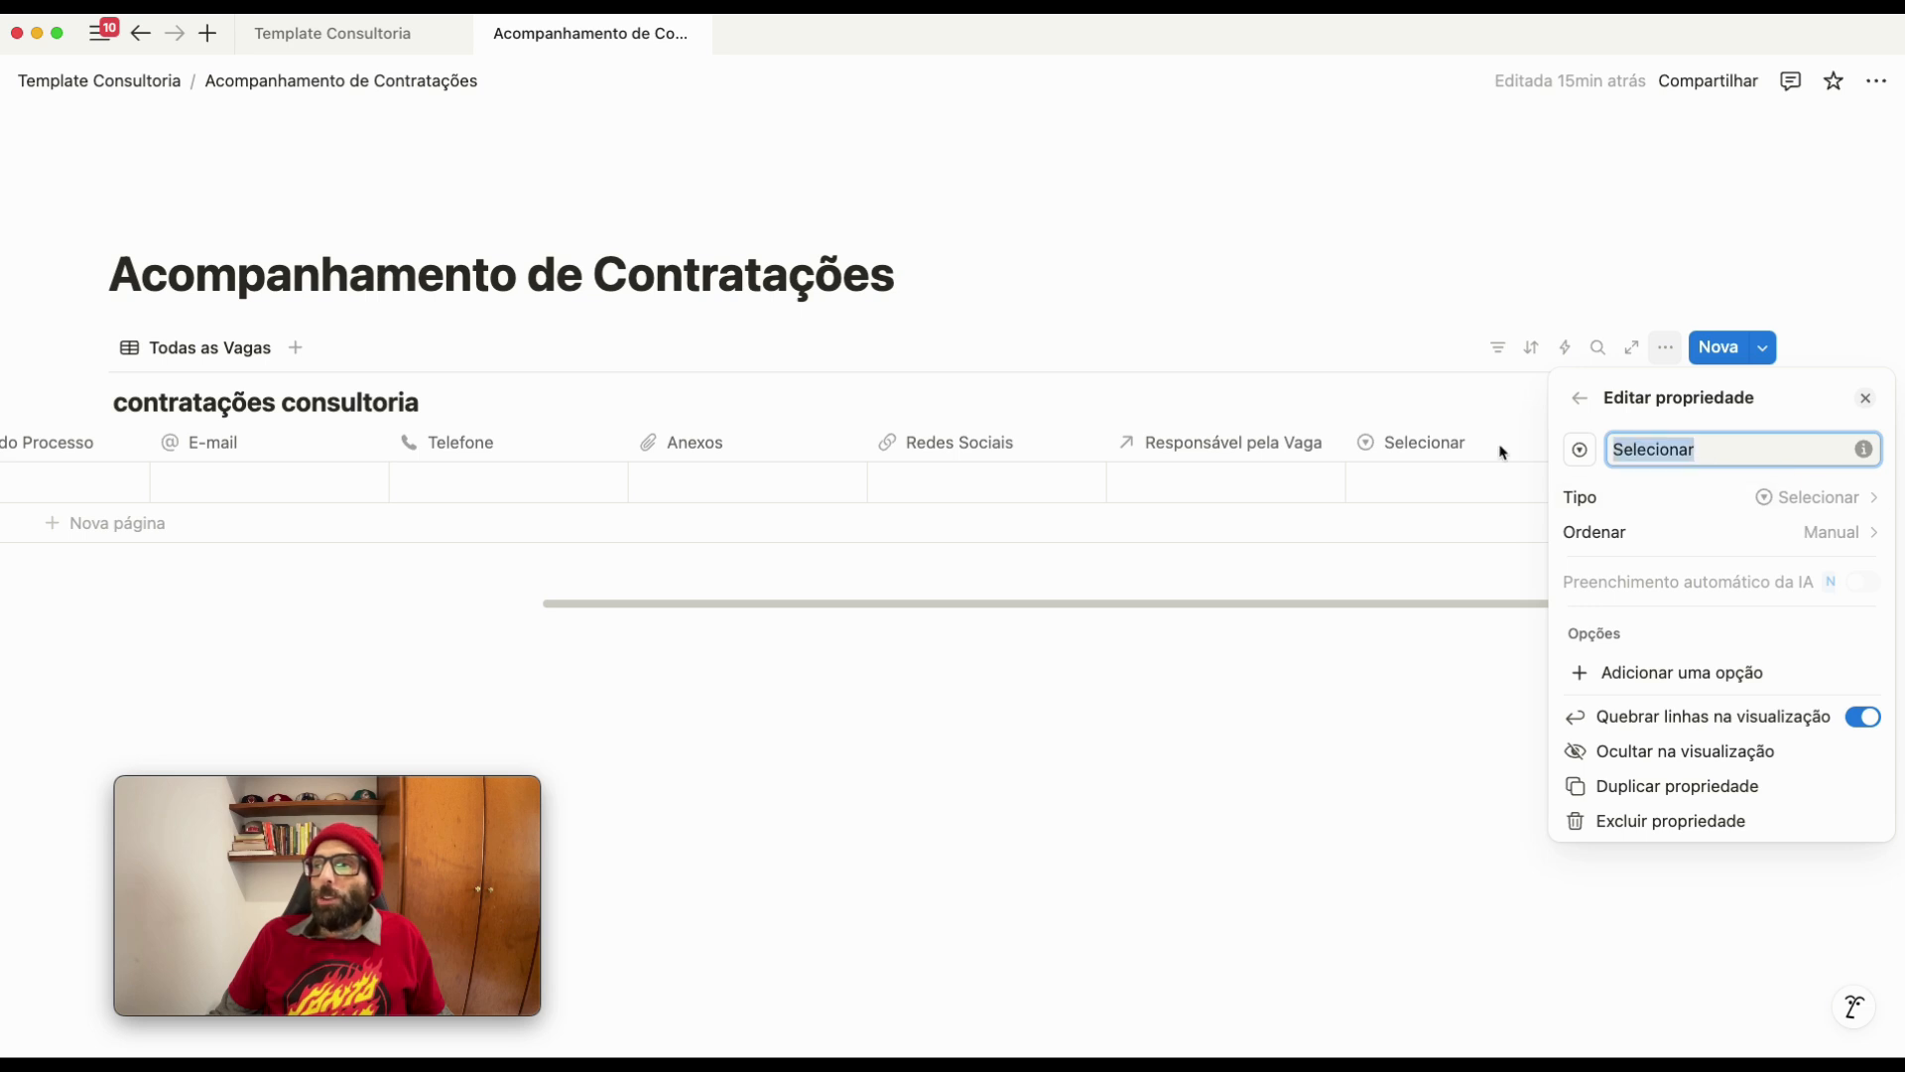
type("L")
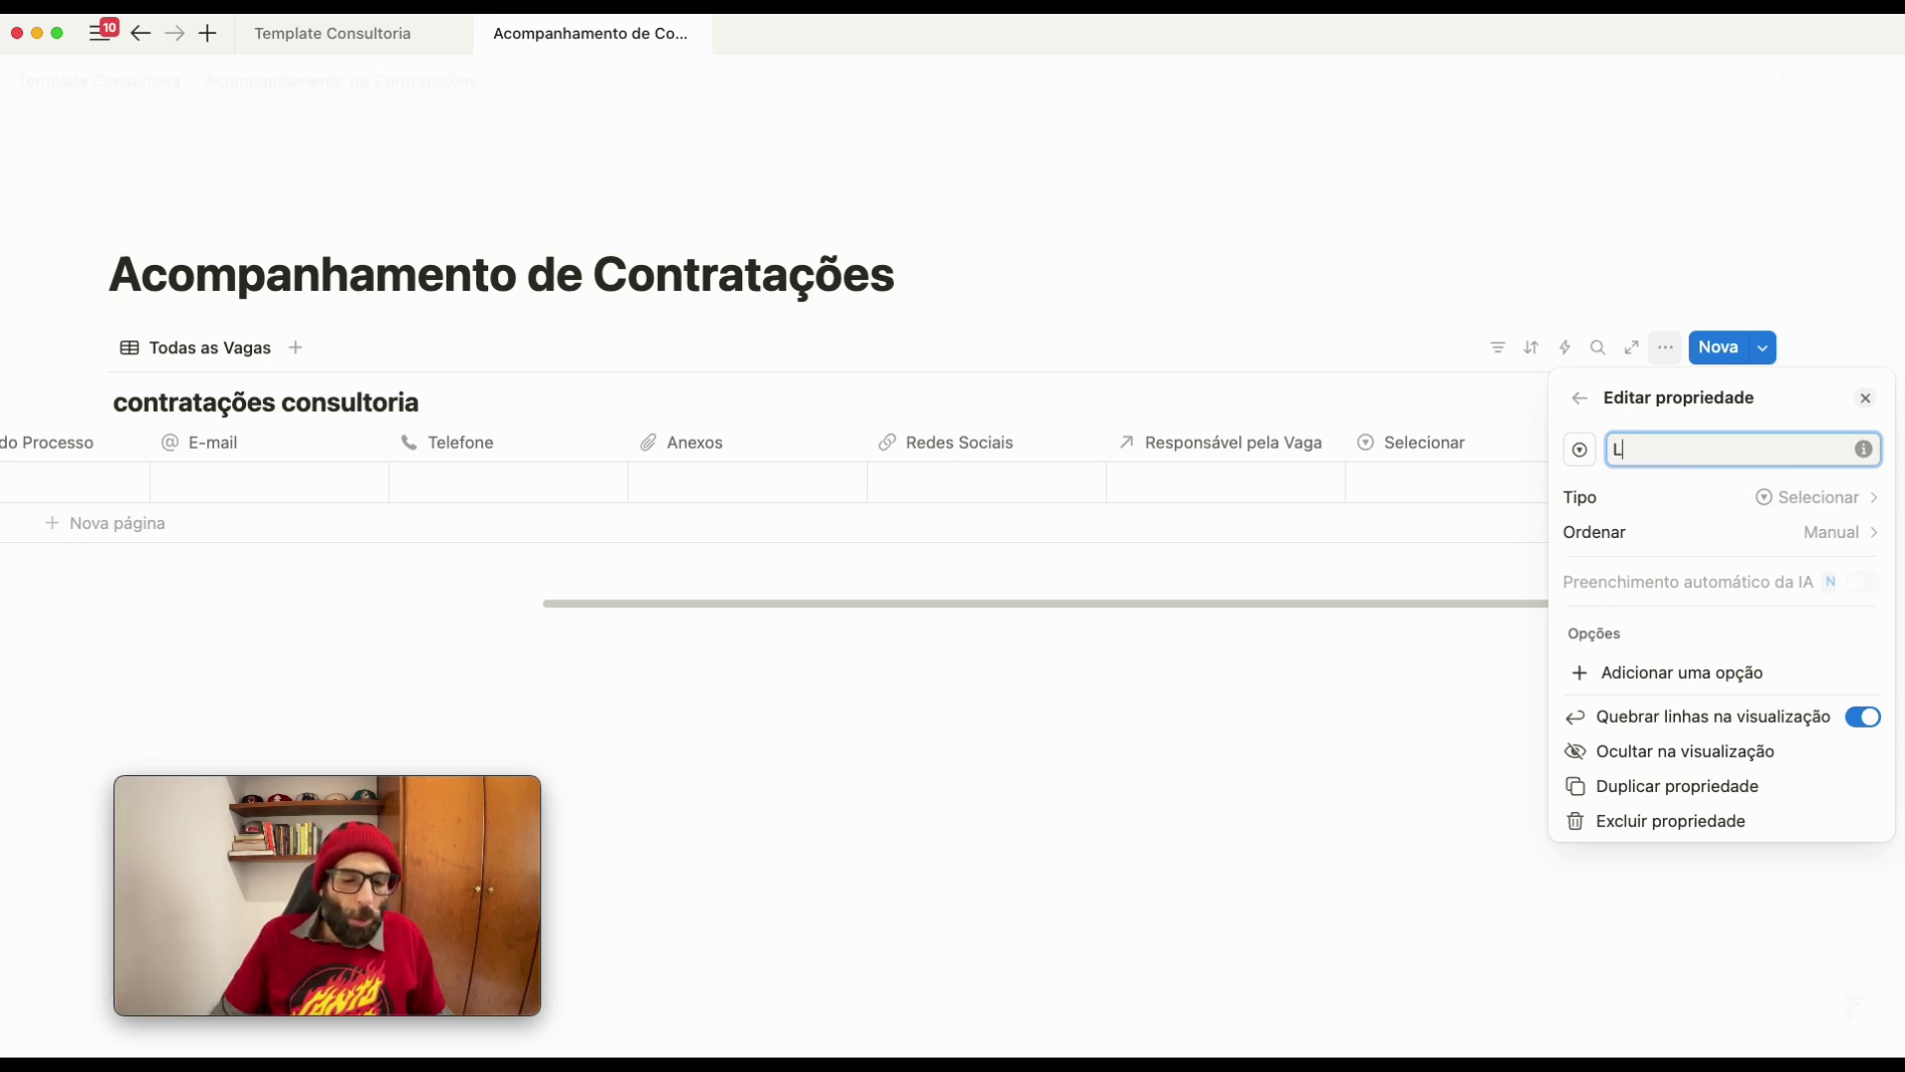
type("ocalização")
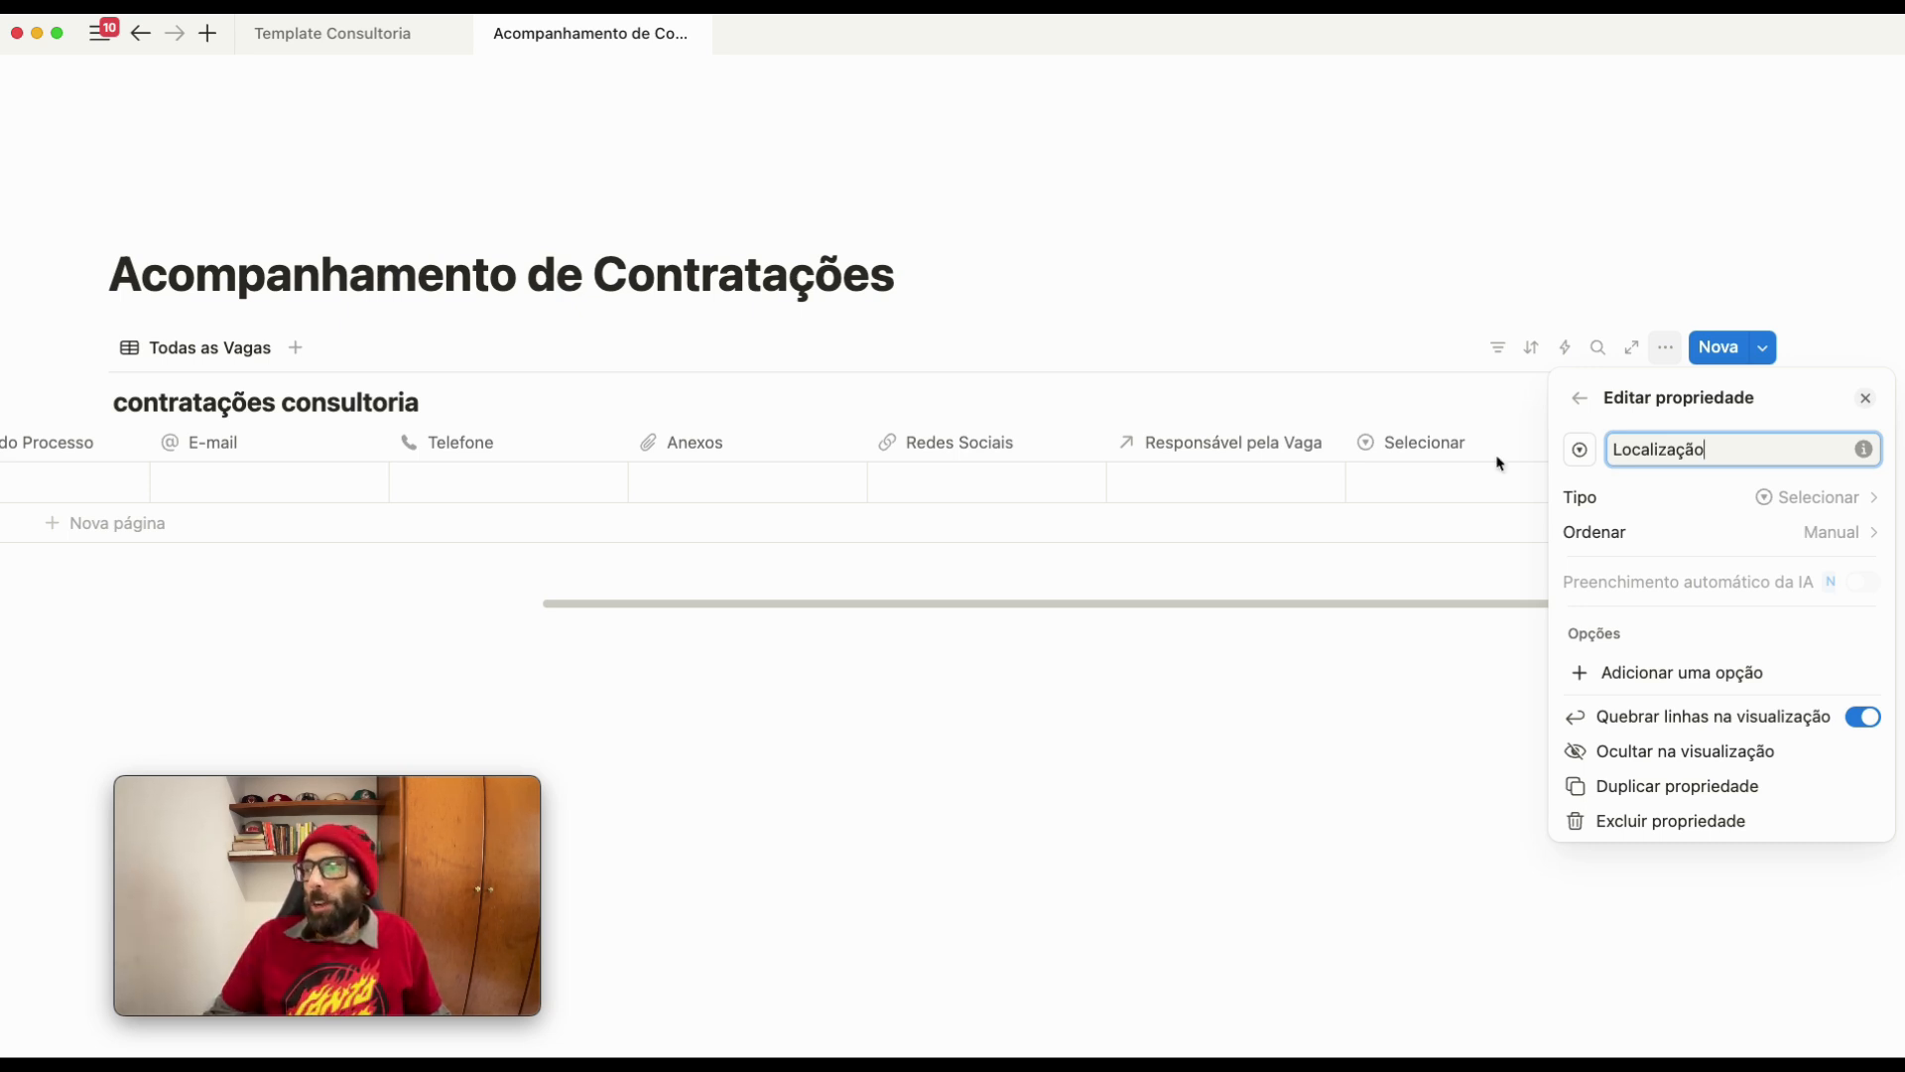
Add the options São Paulo, Rio de Janeiro and Belo Horizonte to the Localização property and close its settings
left_click(1689, 674)
type("São Paulo")
key("Return")
type("Ri")
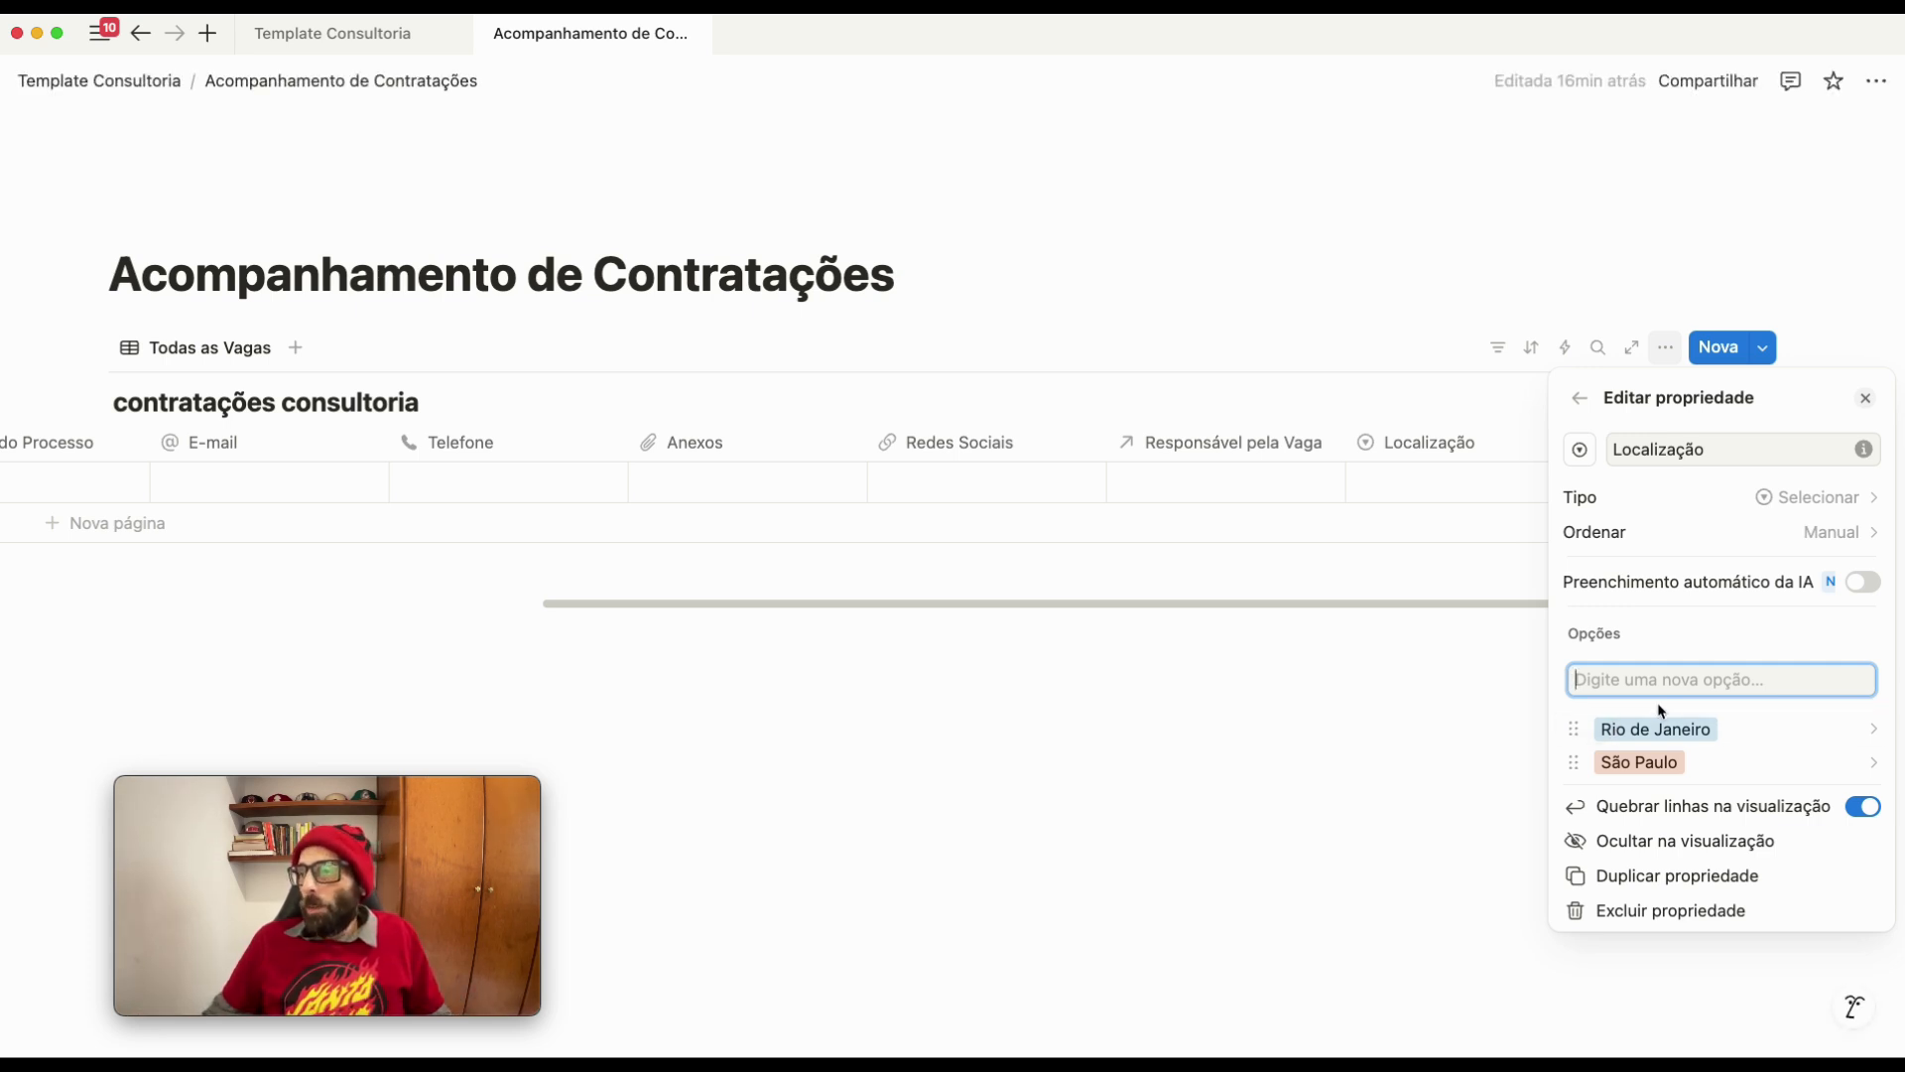
type("Belpo")
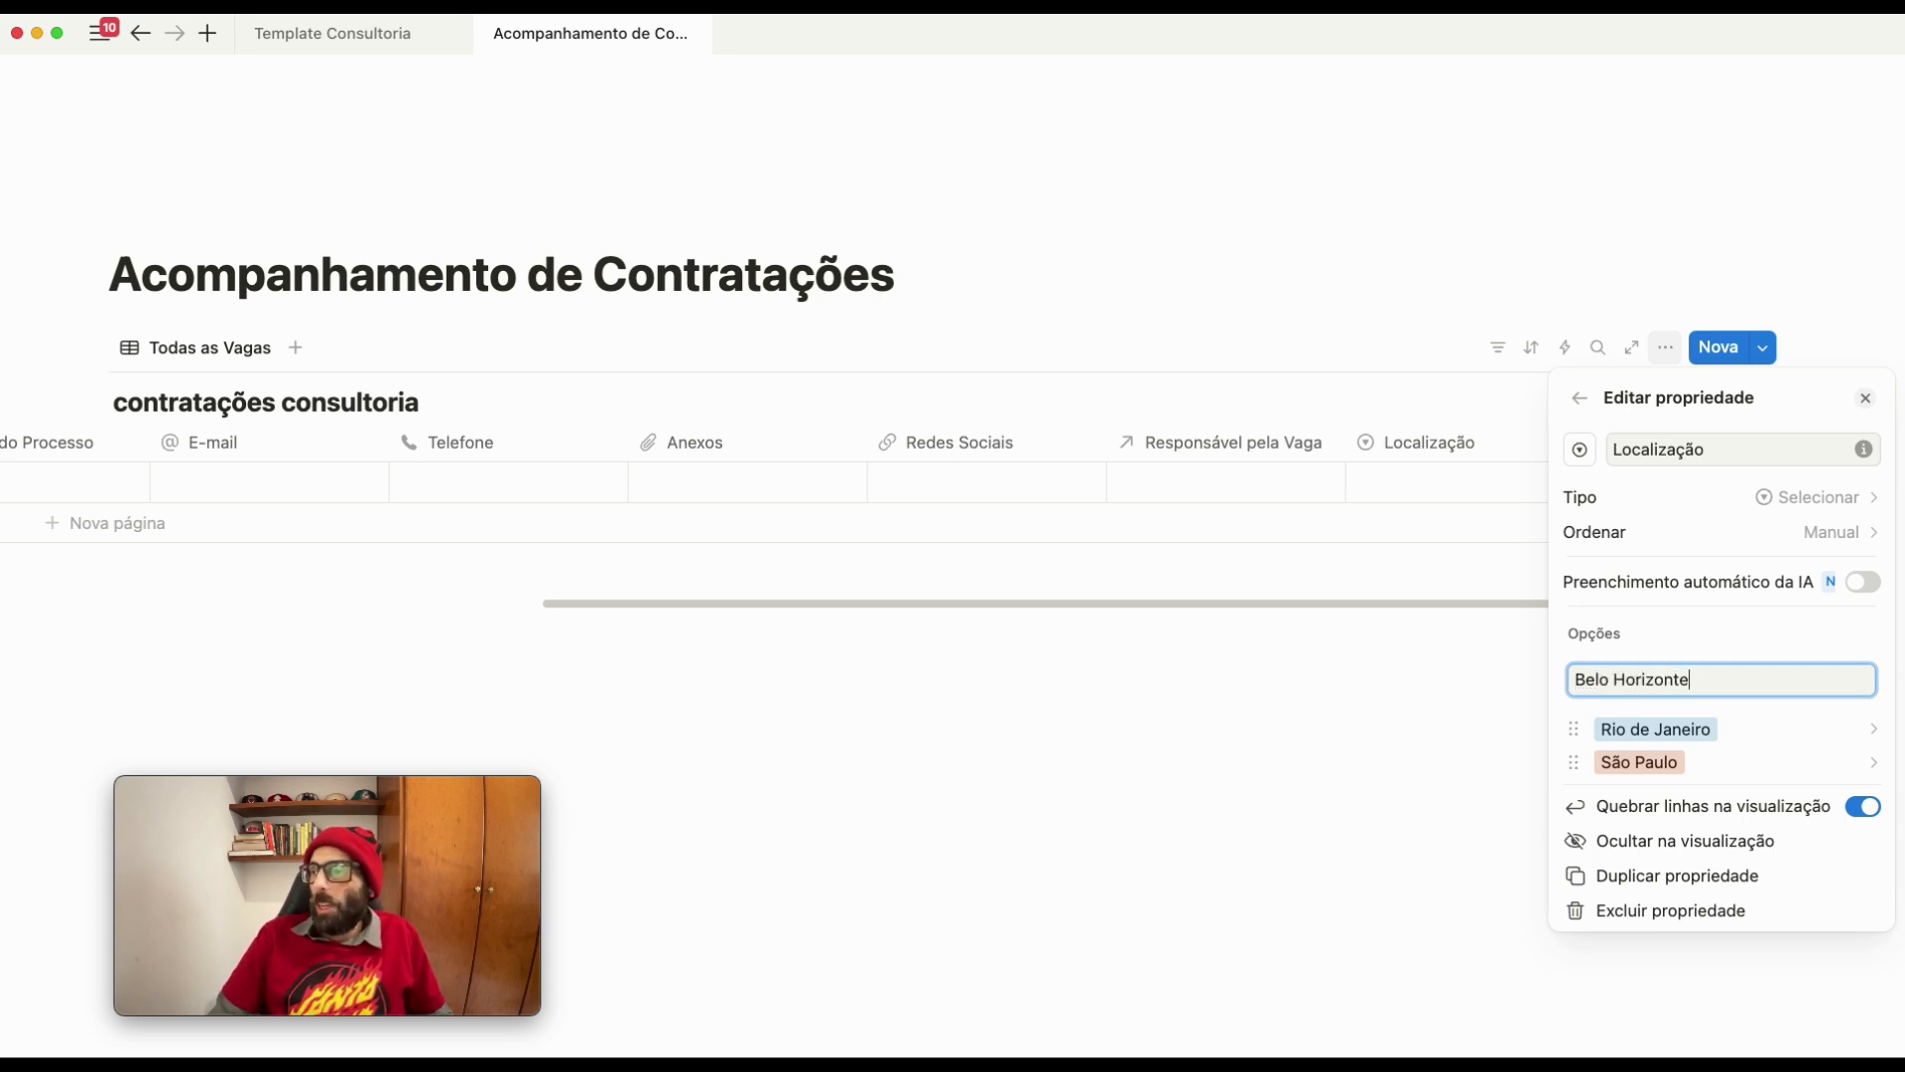
key("Return")
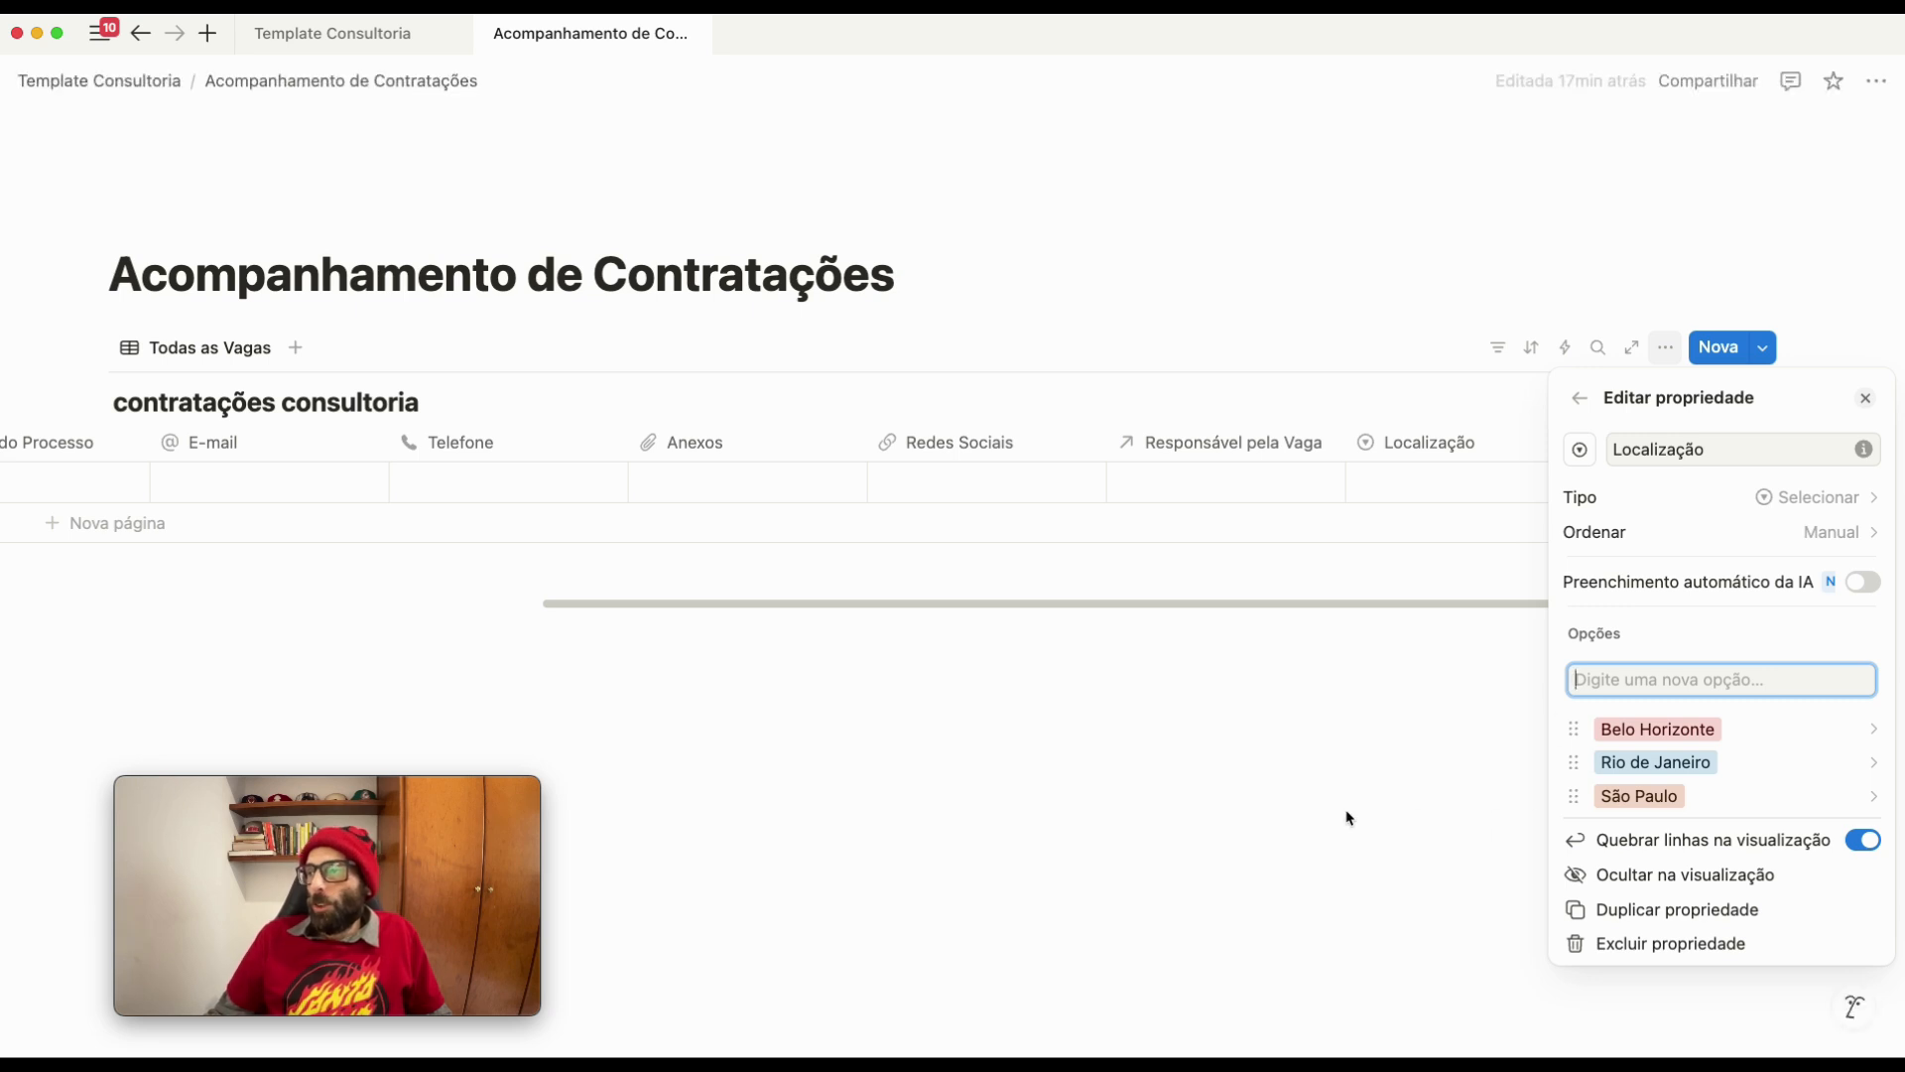
left_click(1258, 794)
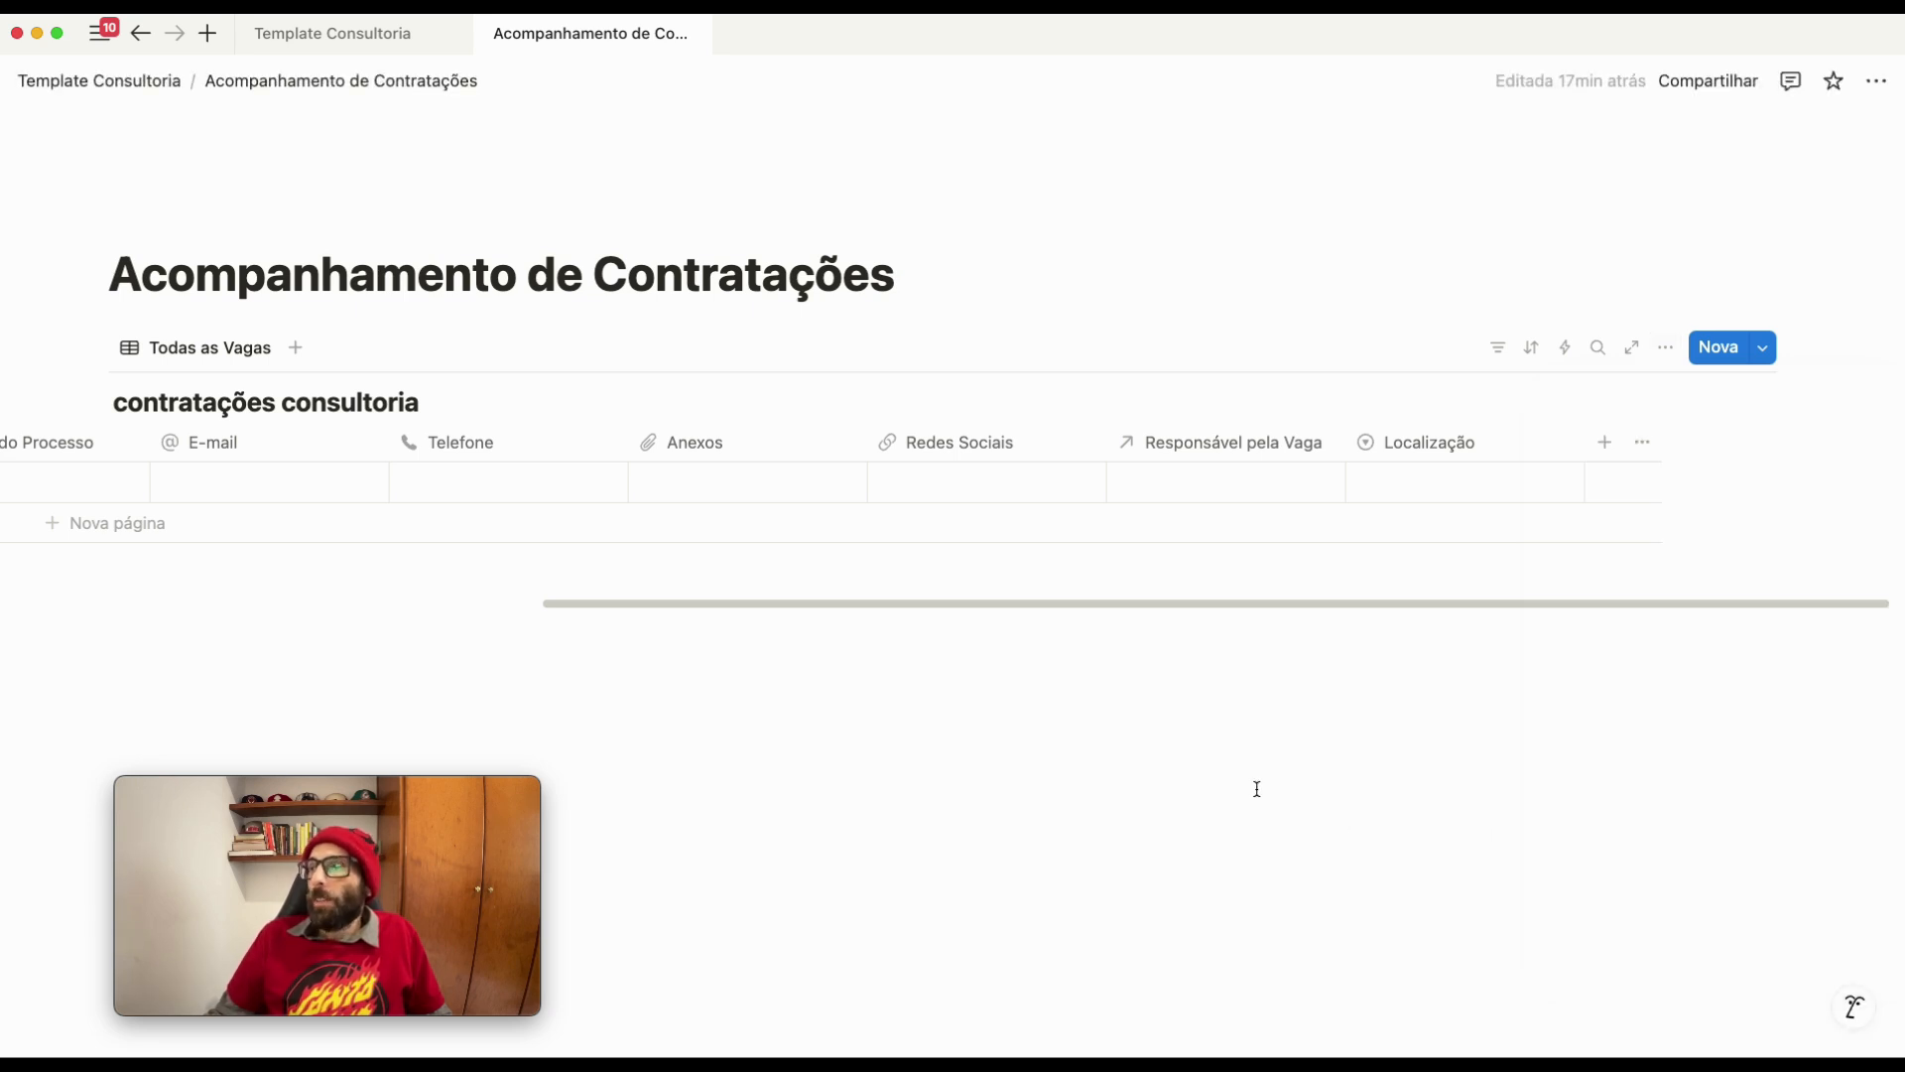
Duplicate the Localização property and rename the copy "Situação de emprego"
left_click(1453, 444)
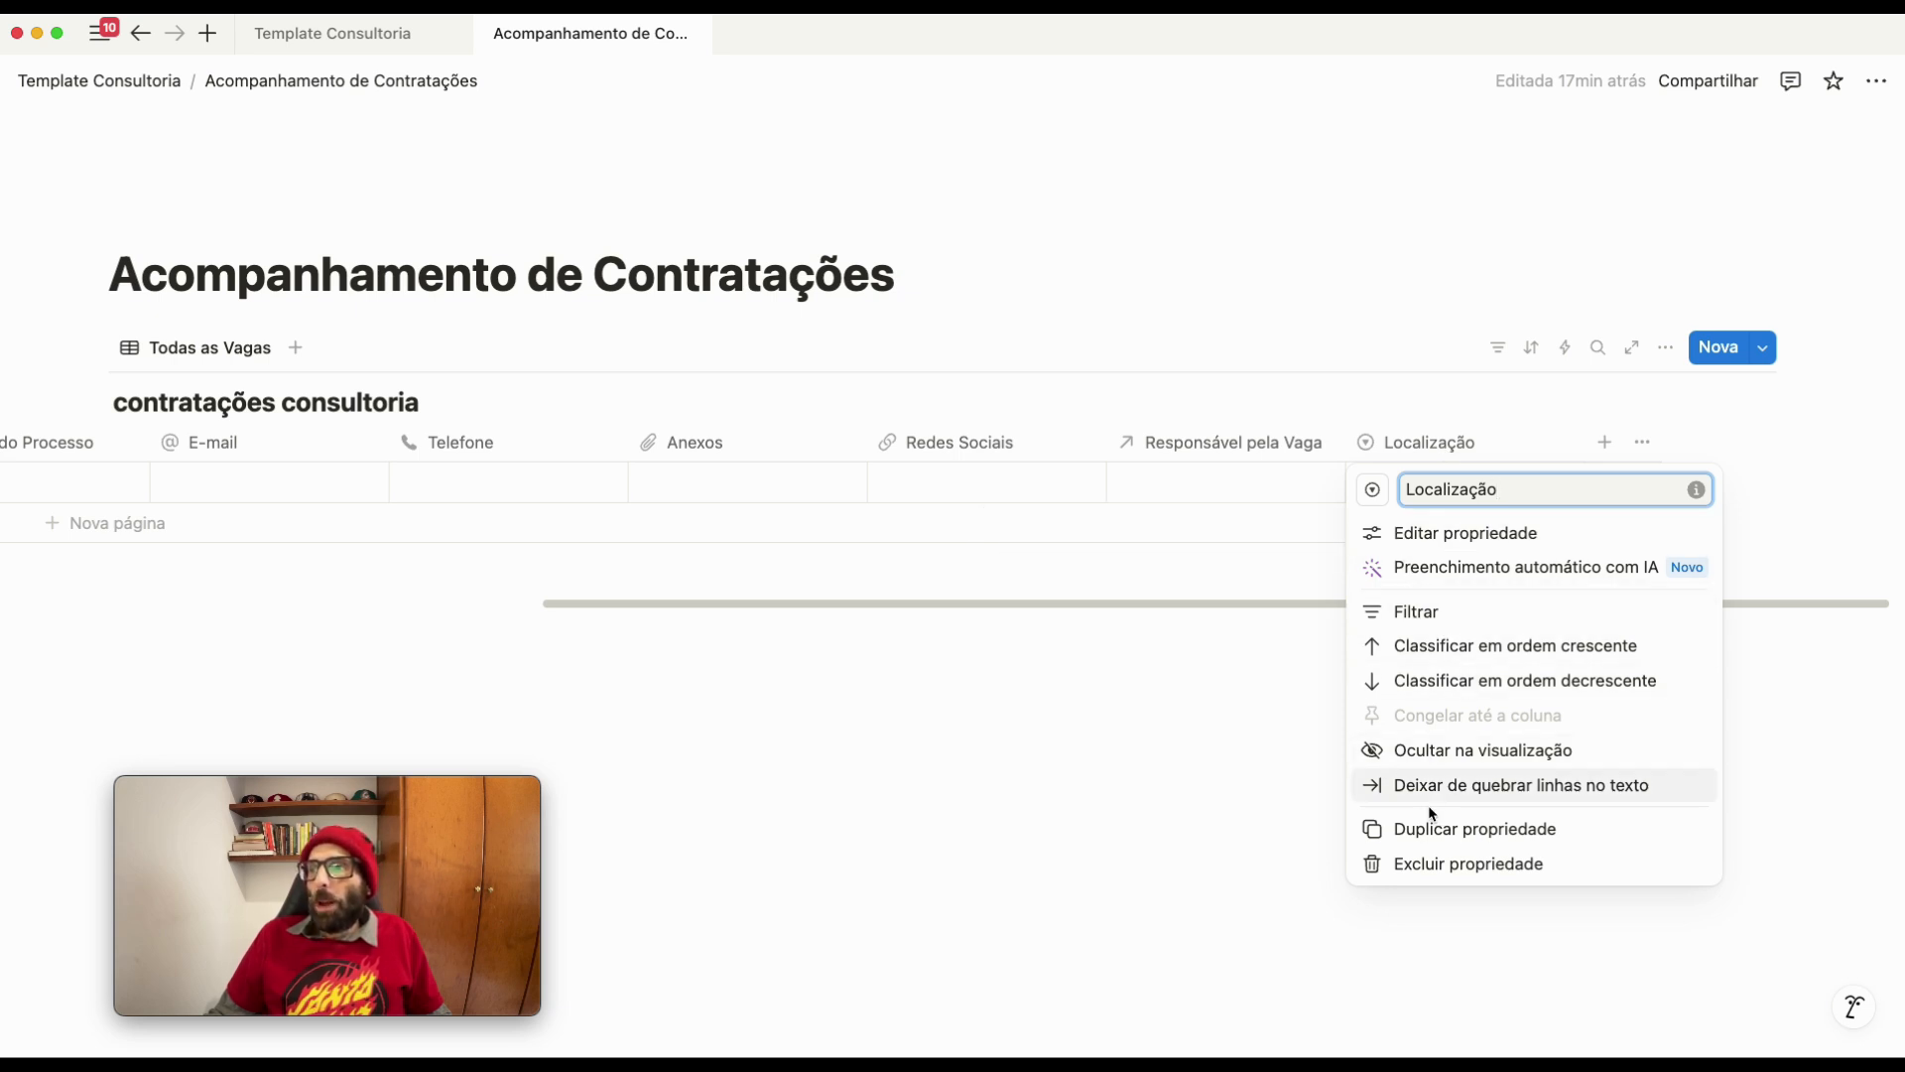
left_click(1427, 832)
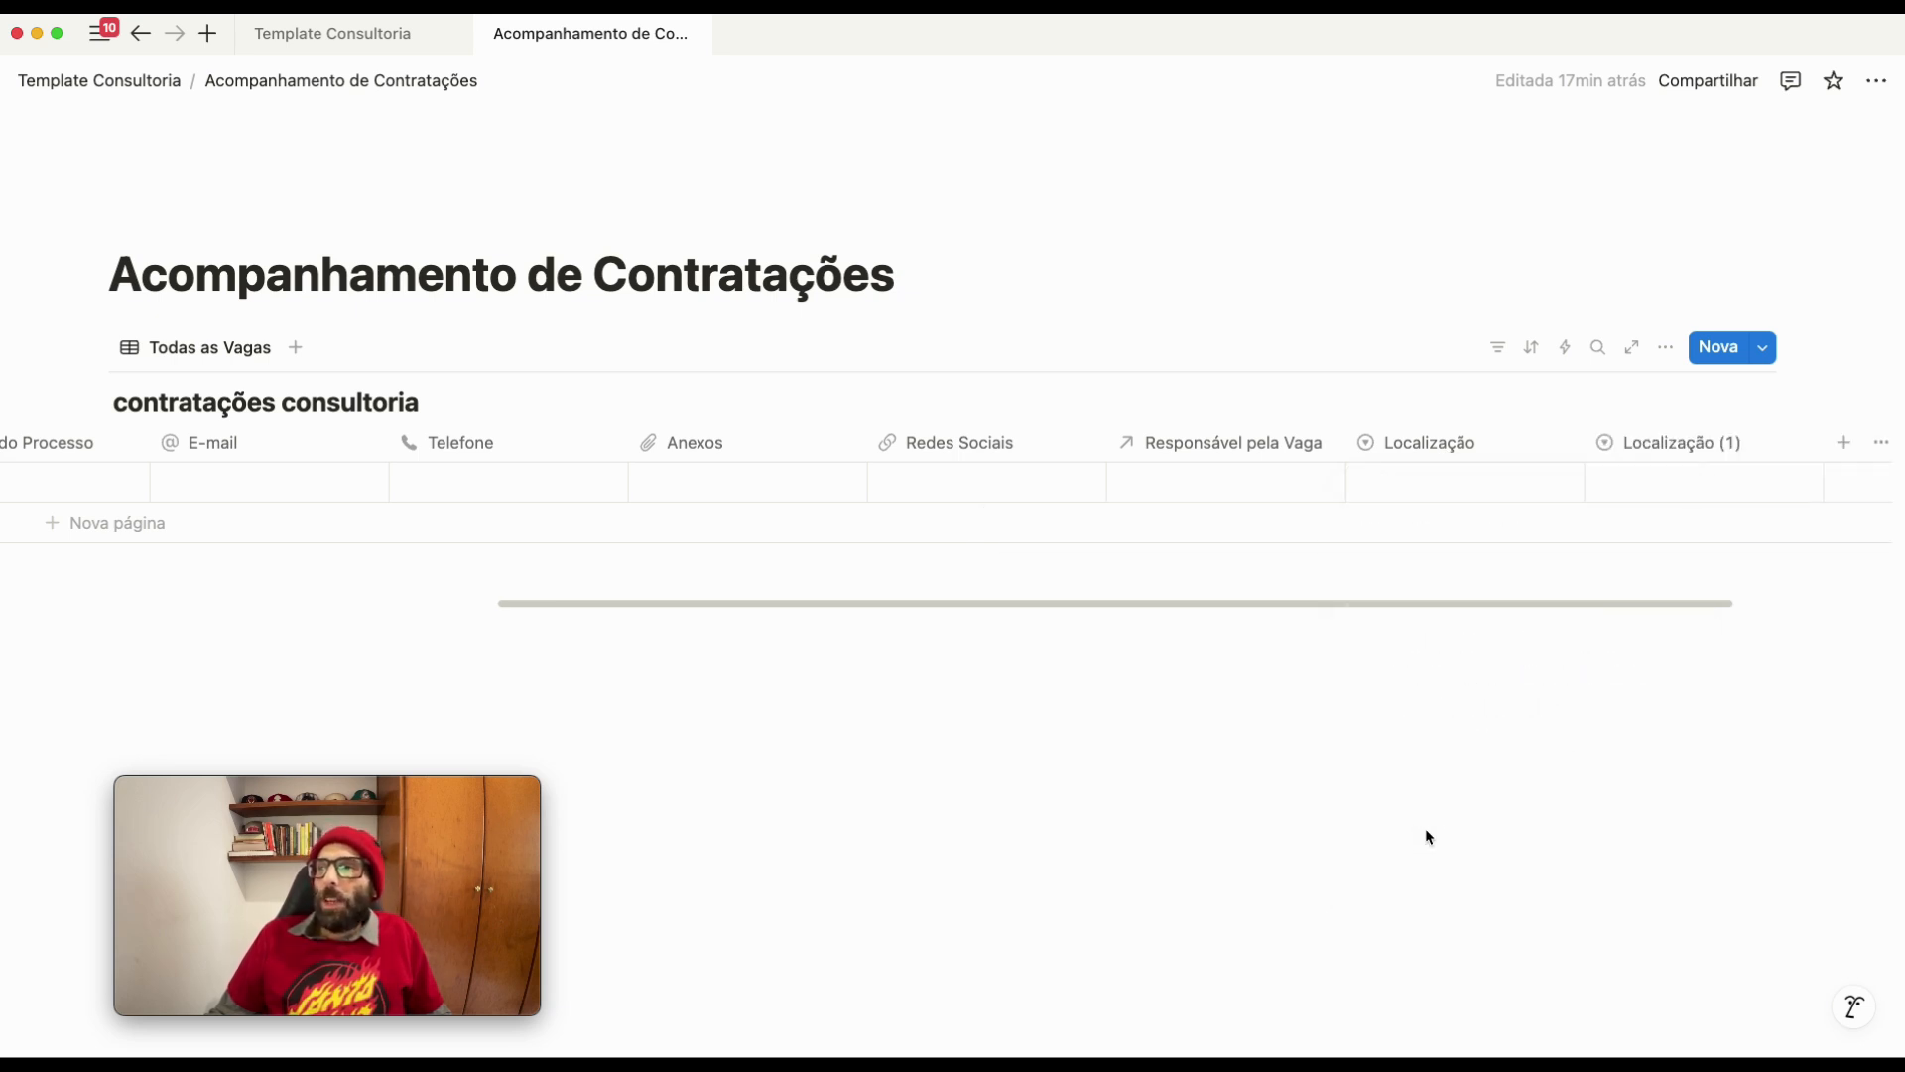
left_click(1654, 445)
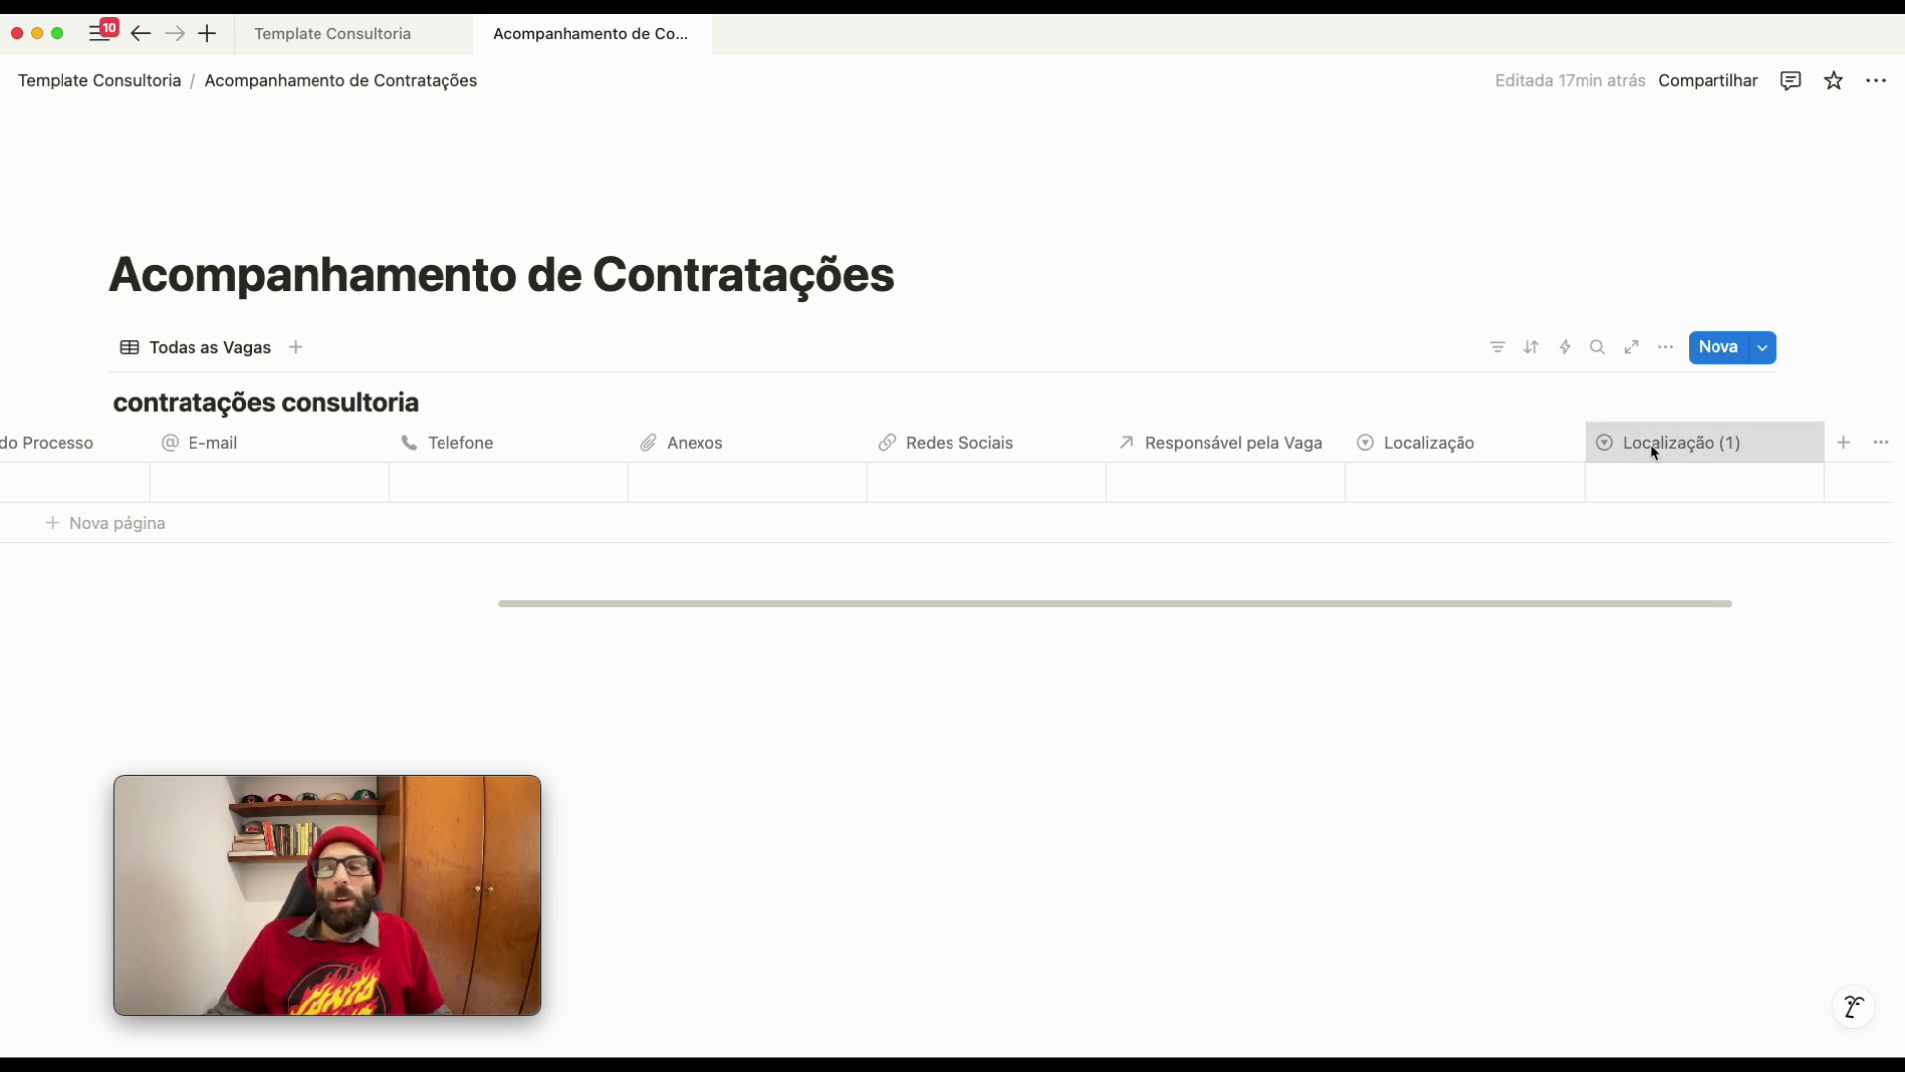
left_click(1725, 491)
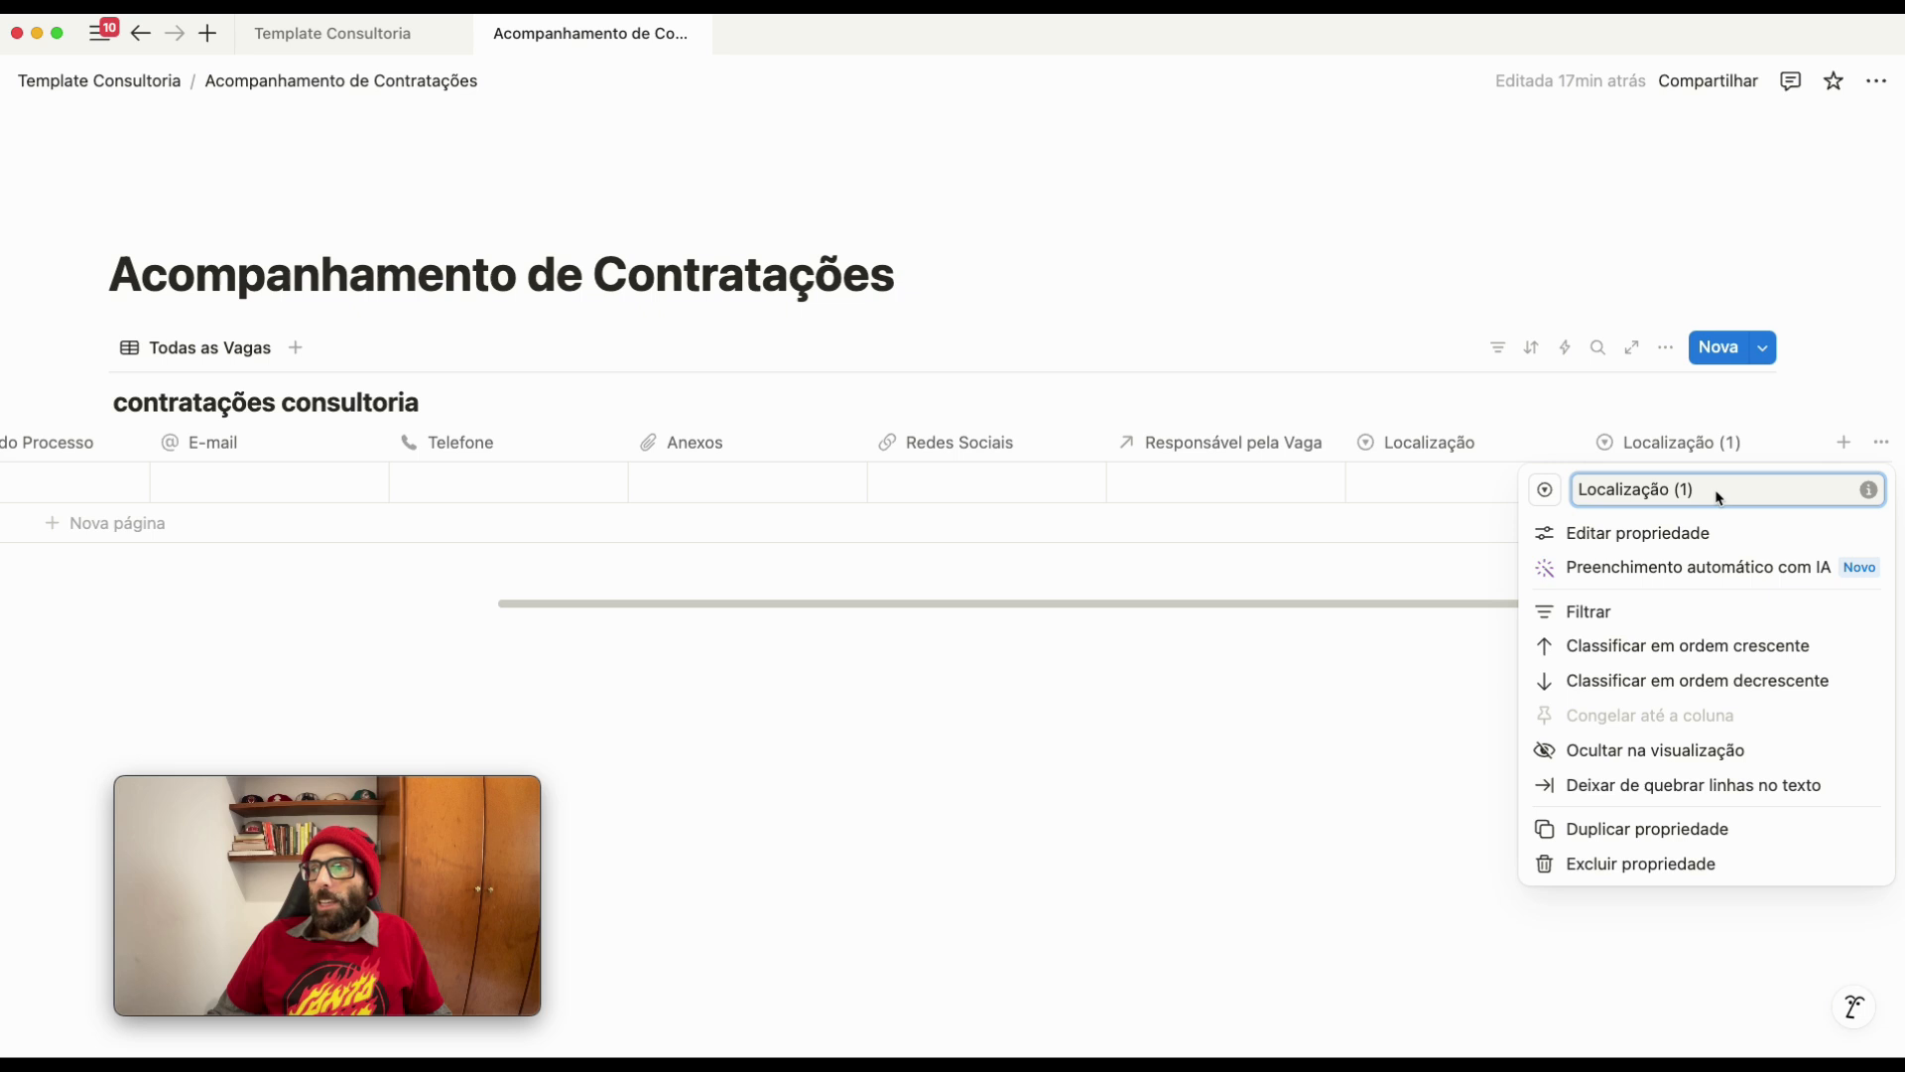
key("super+a")
type("Si")
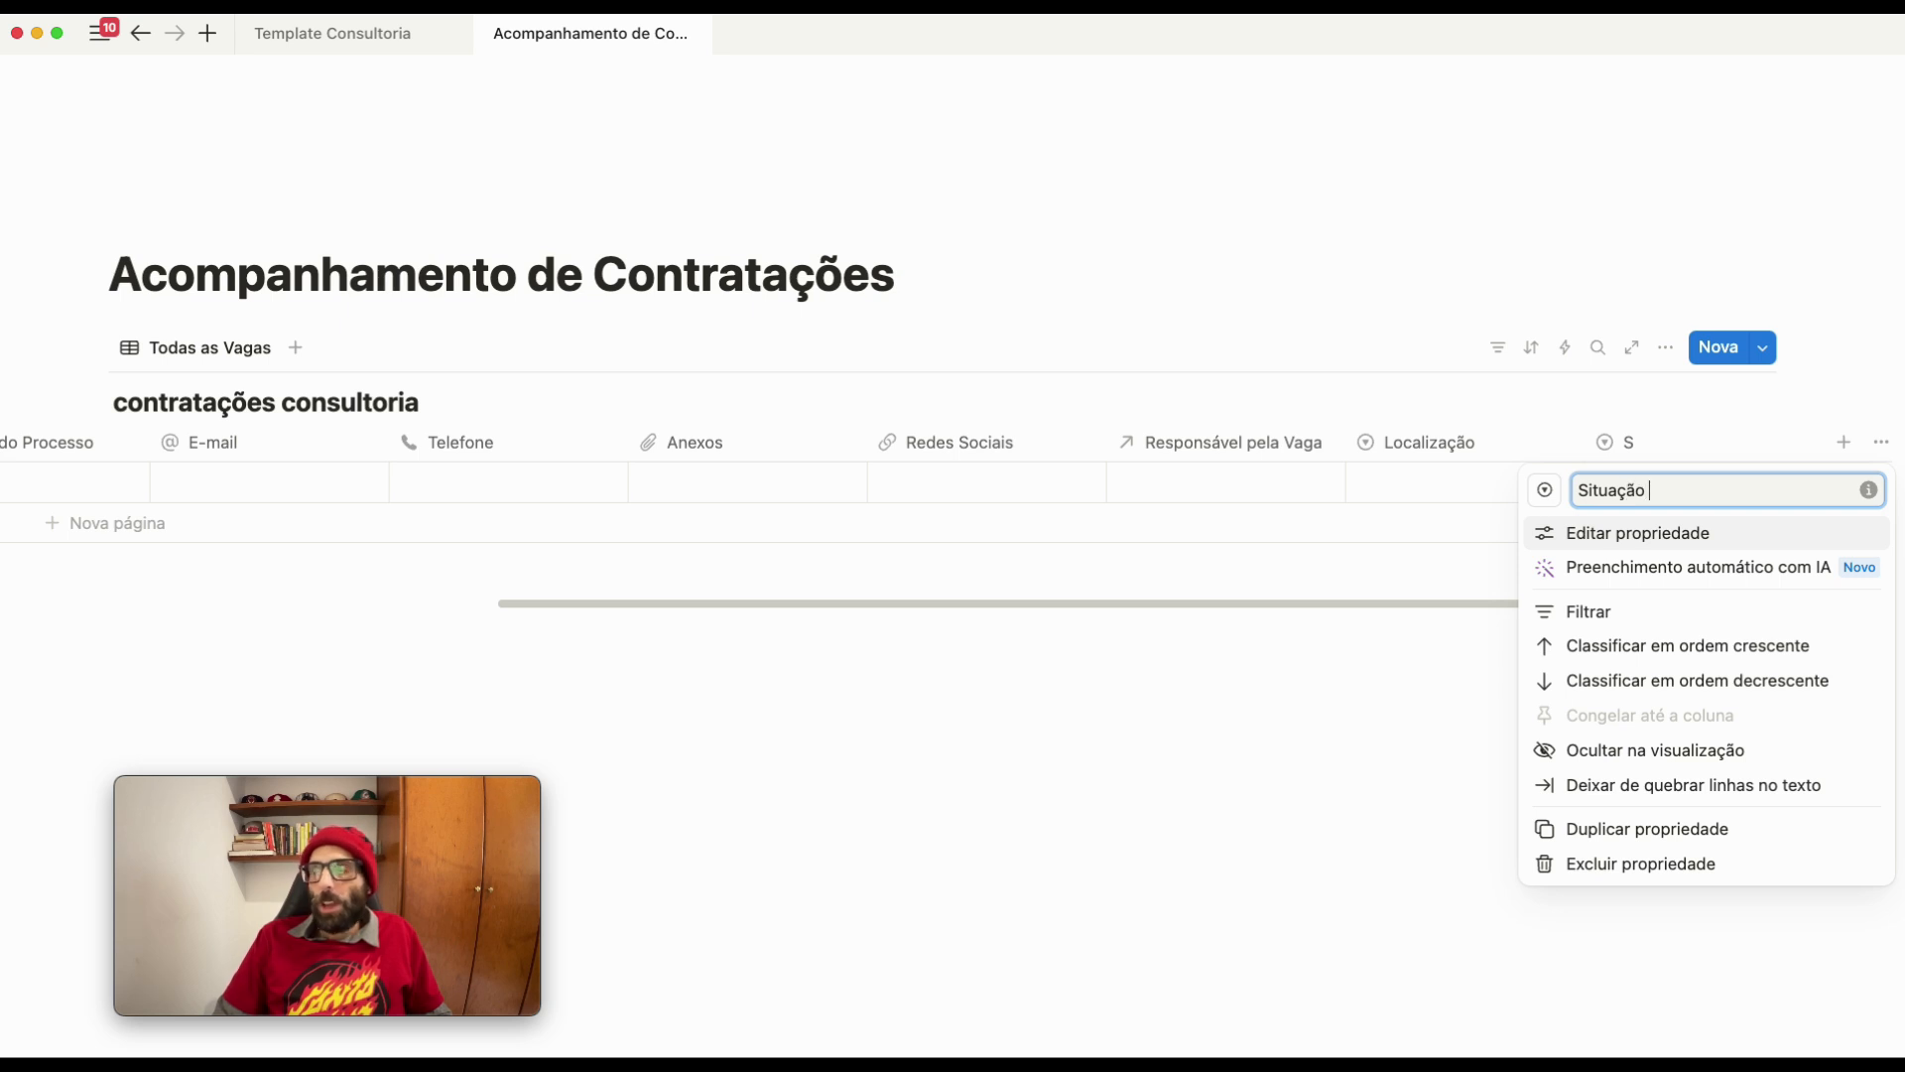
type("tuação de emprego")
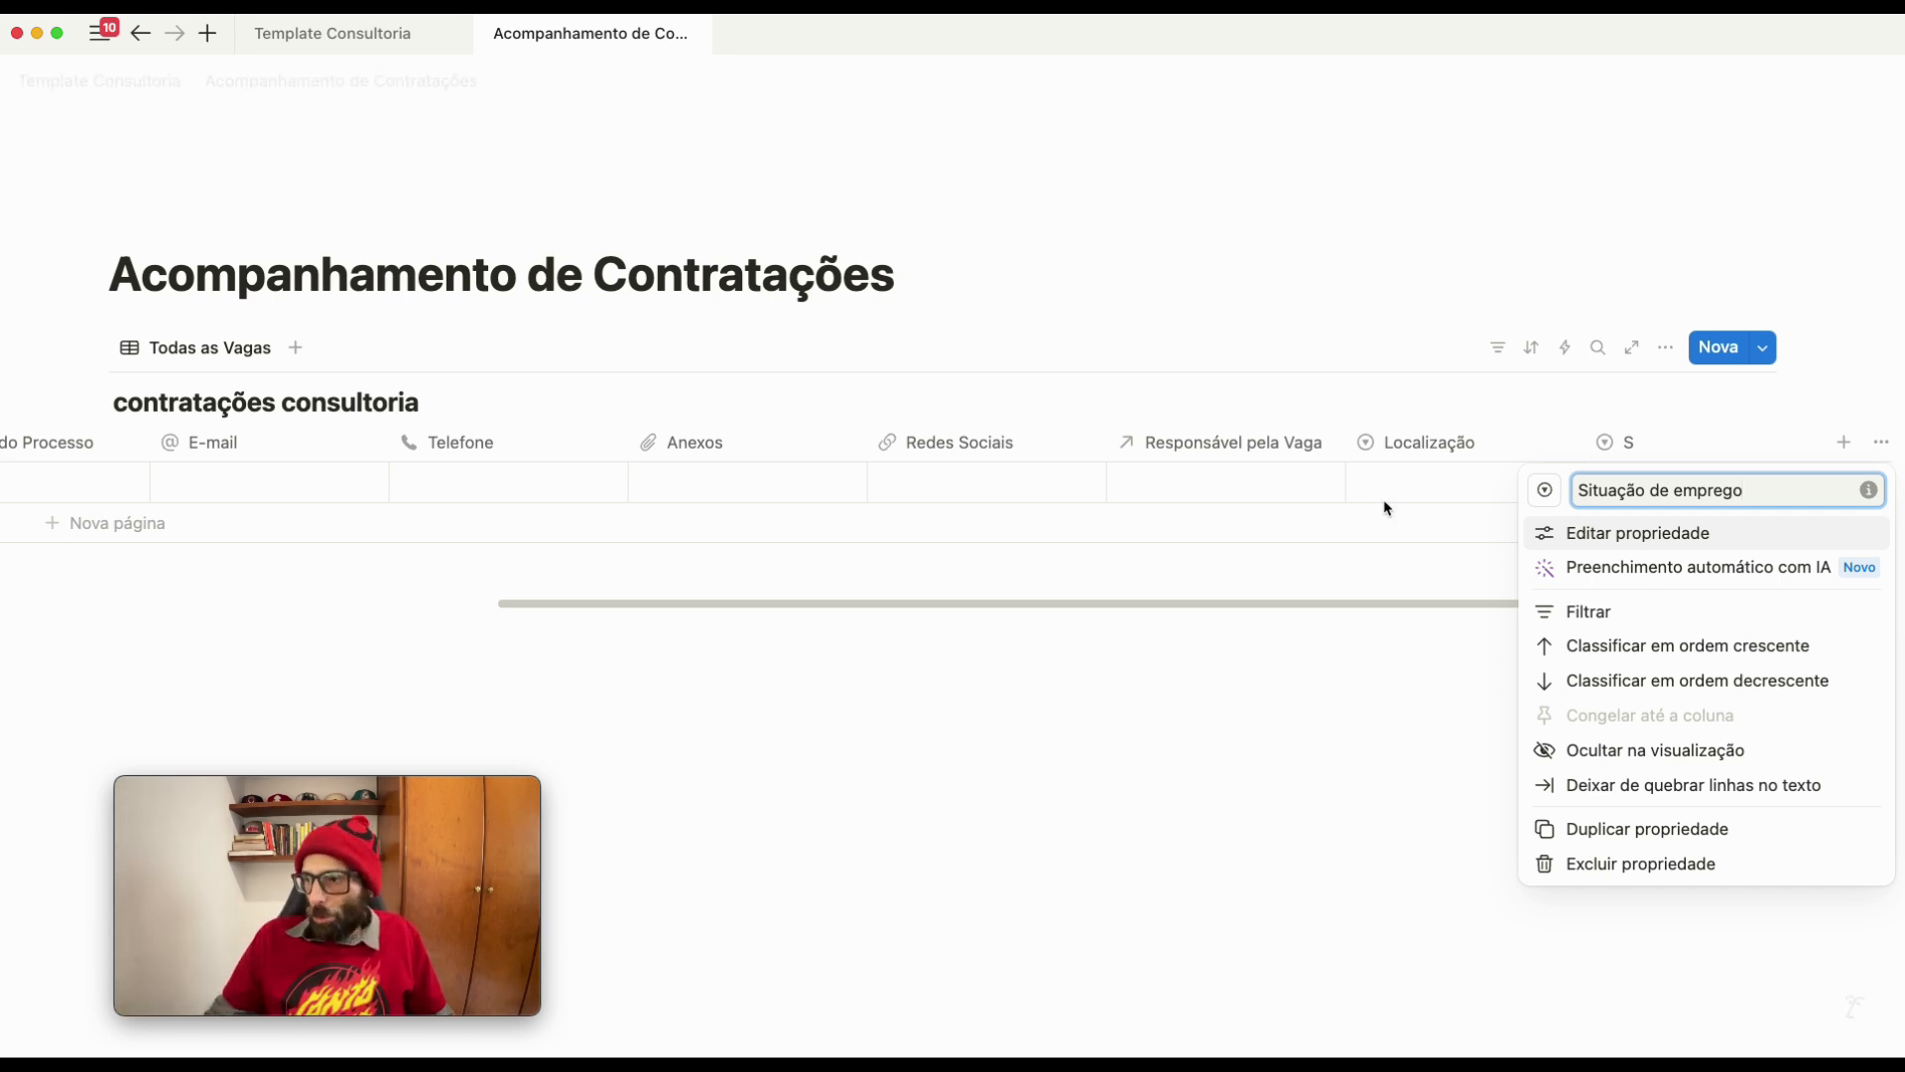
left_click(1362, 716)
Delete the copied options Belo Horizonte, Rio de Janeiro and São Paulo from the Situação de emprego property
left_click(1695, 484)
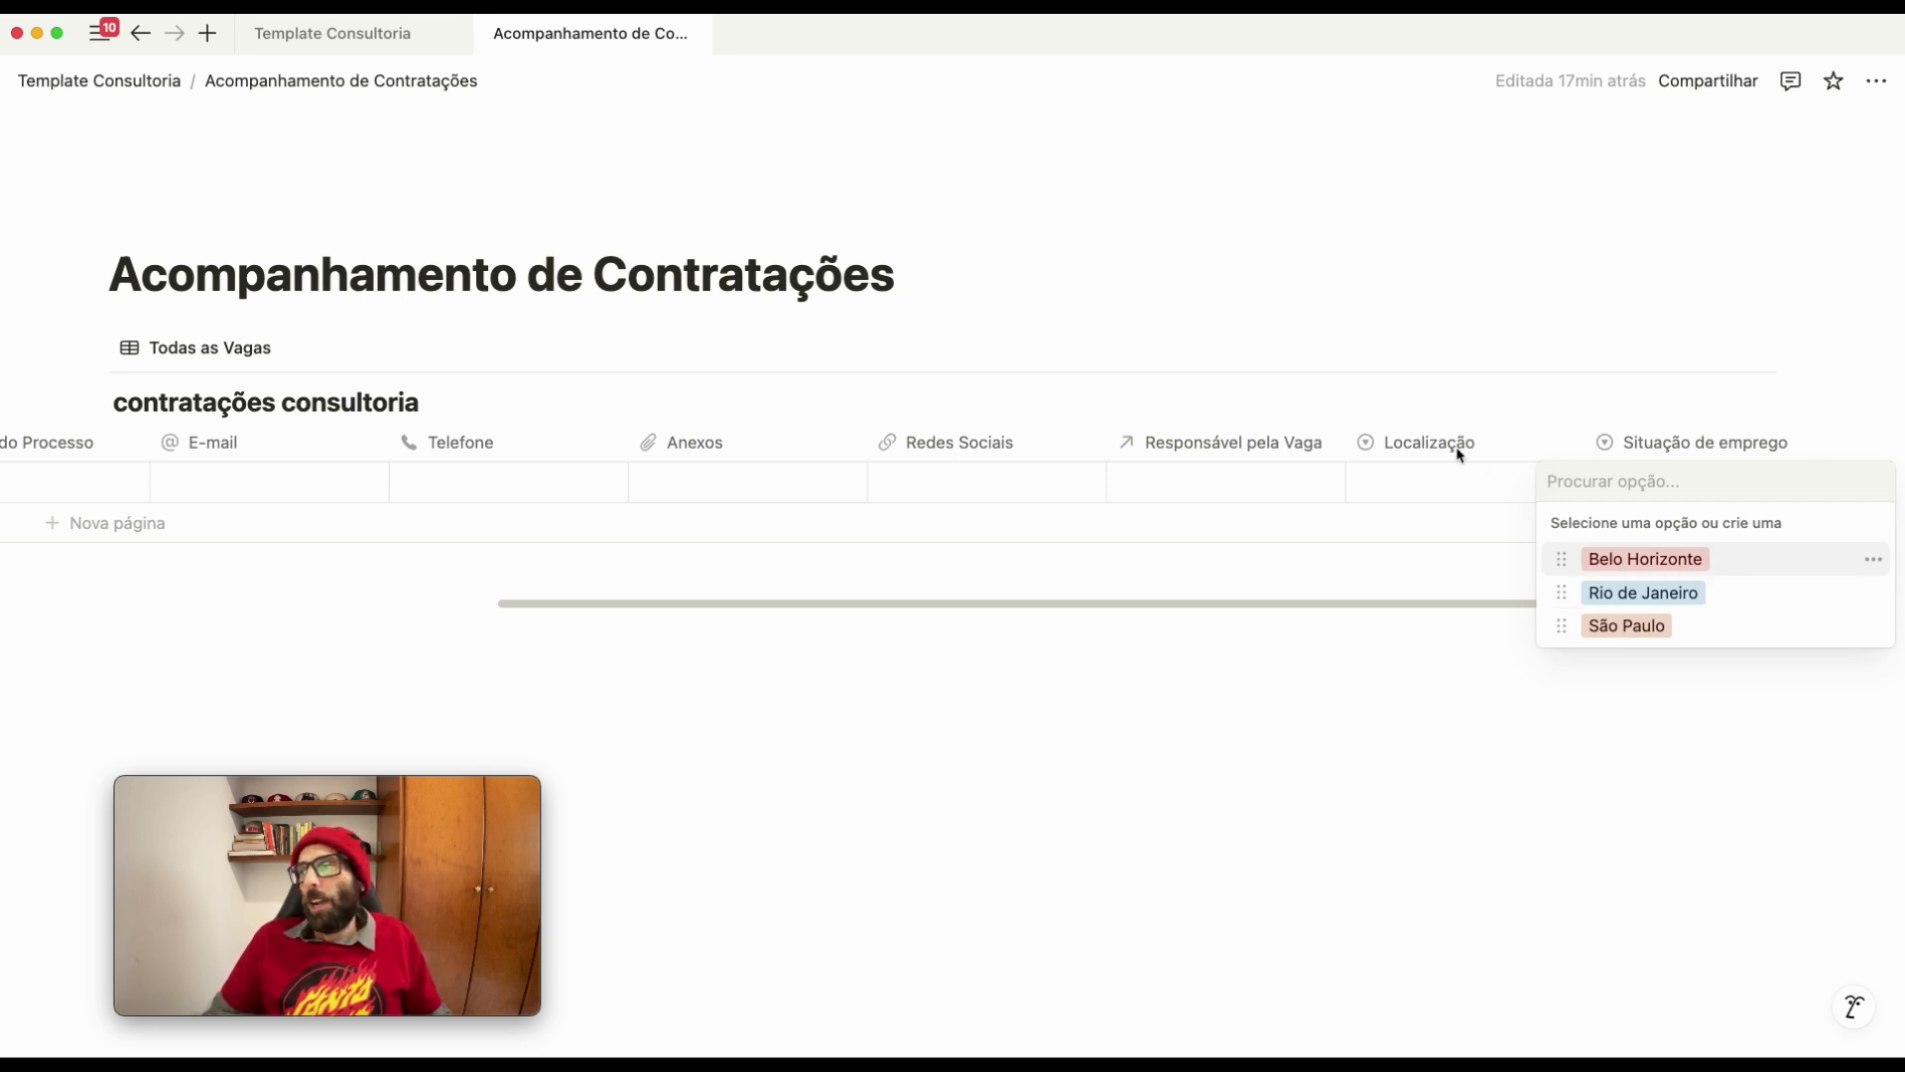
left_click(1874, 561)
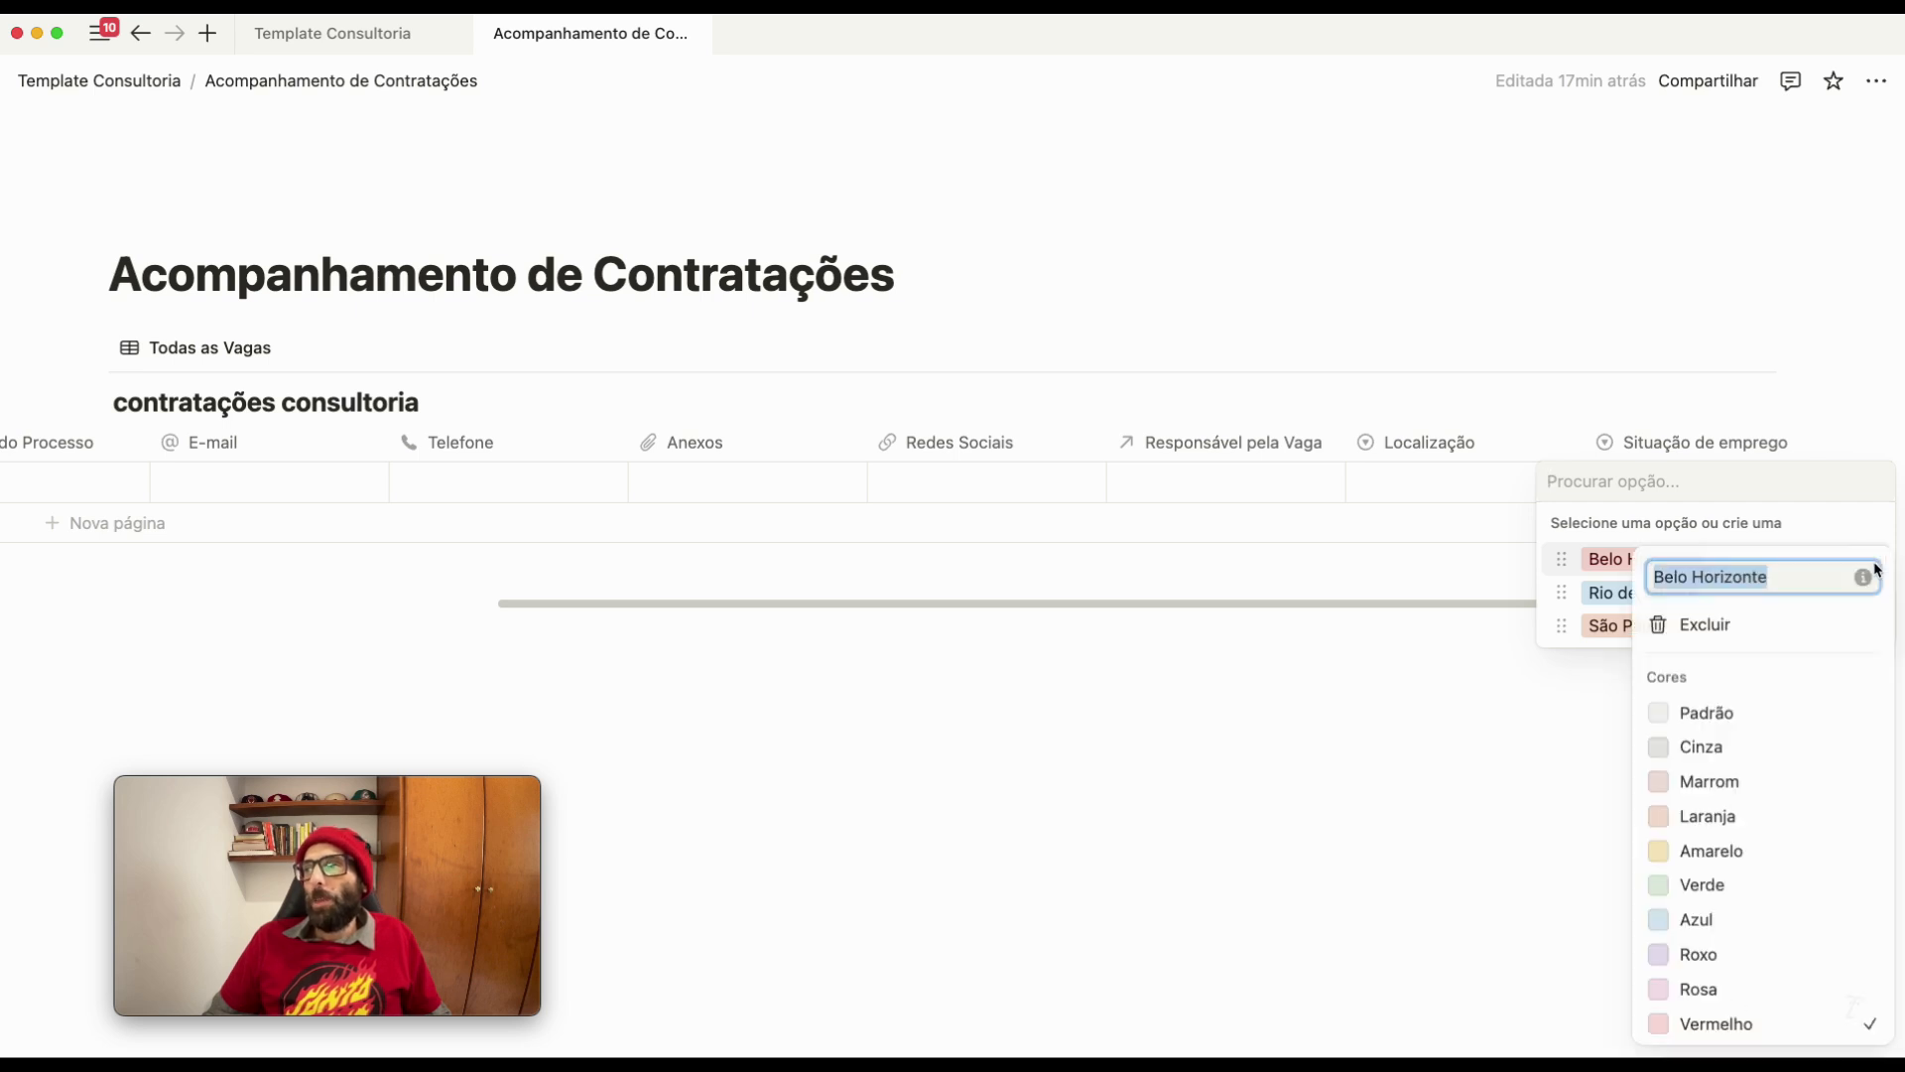
left_click(1722, 630)
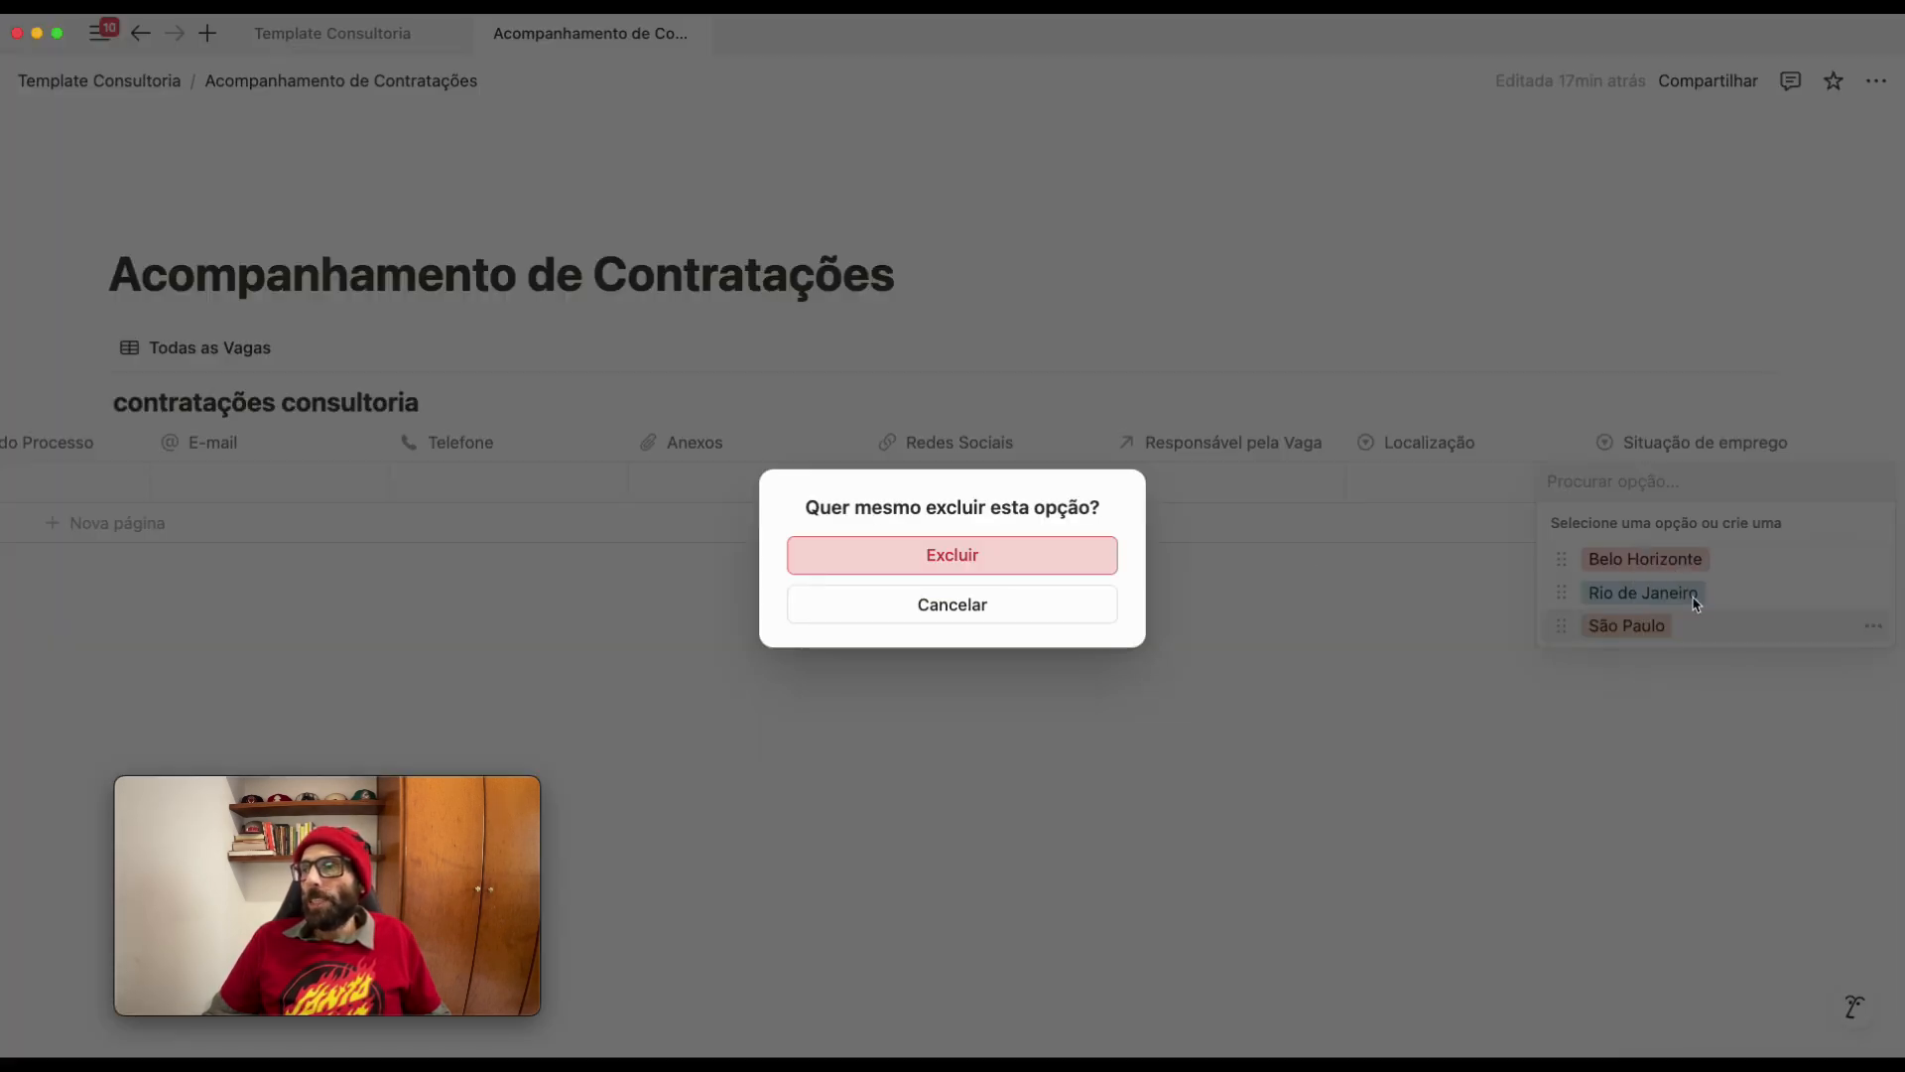
left_click(943, 553)
left_click(1873, 559)
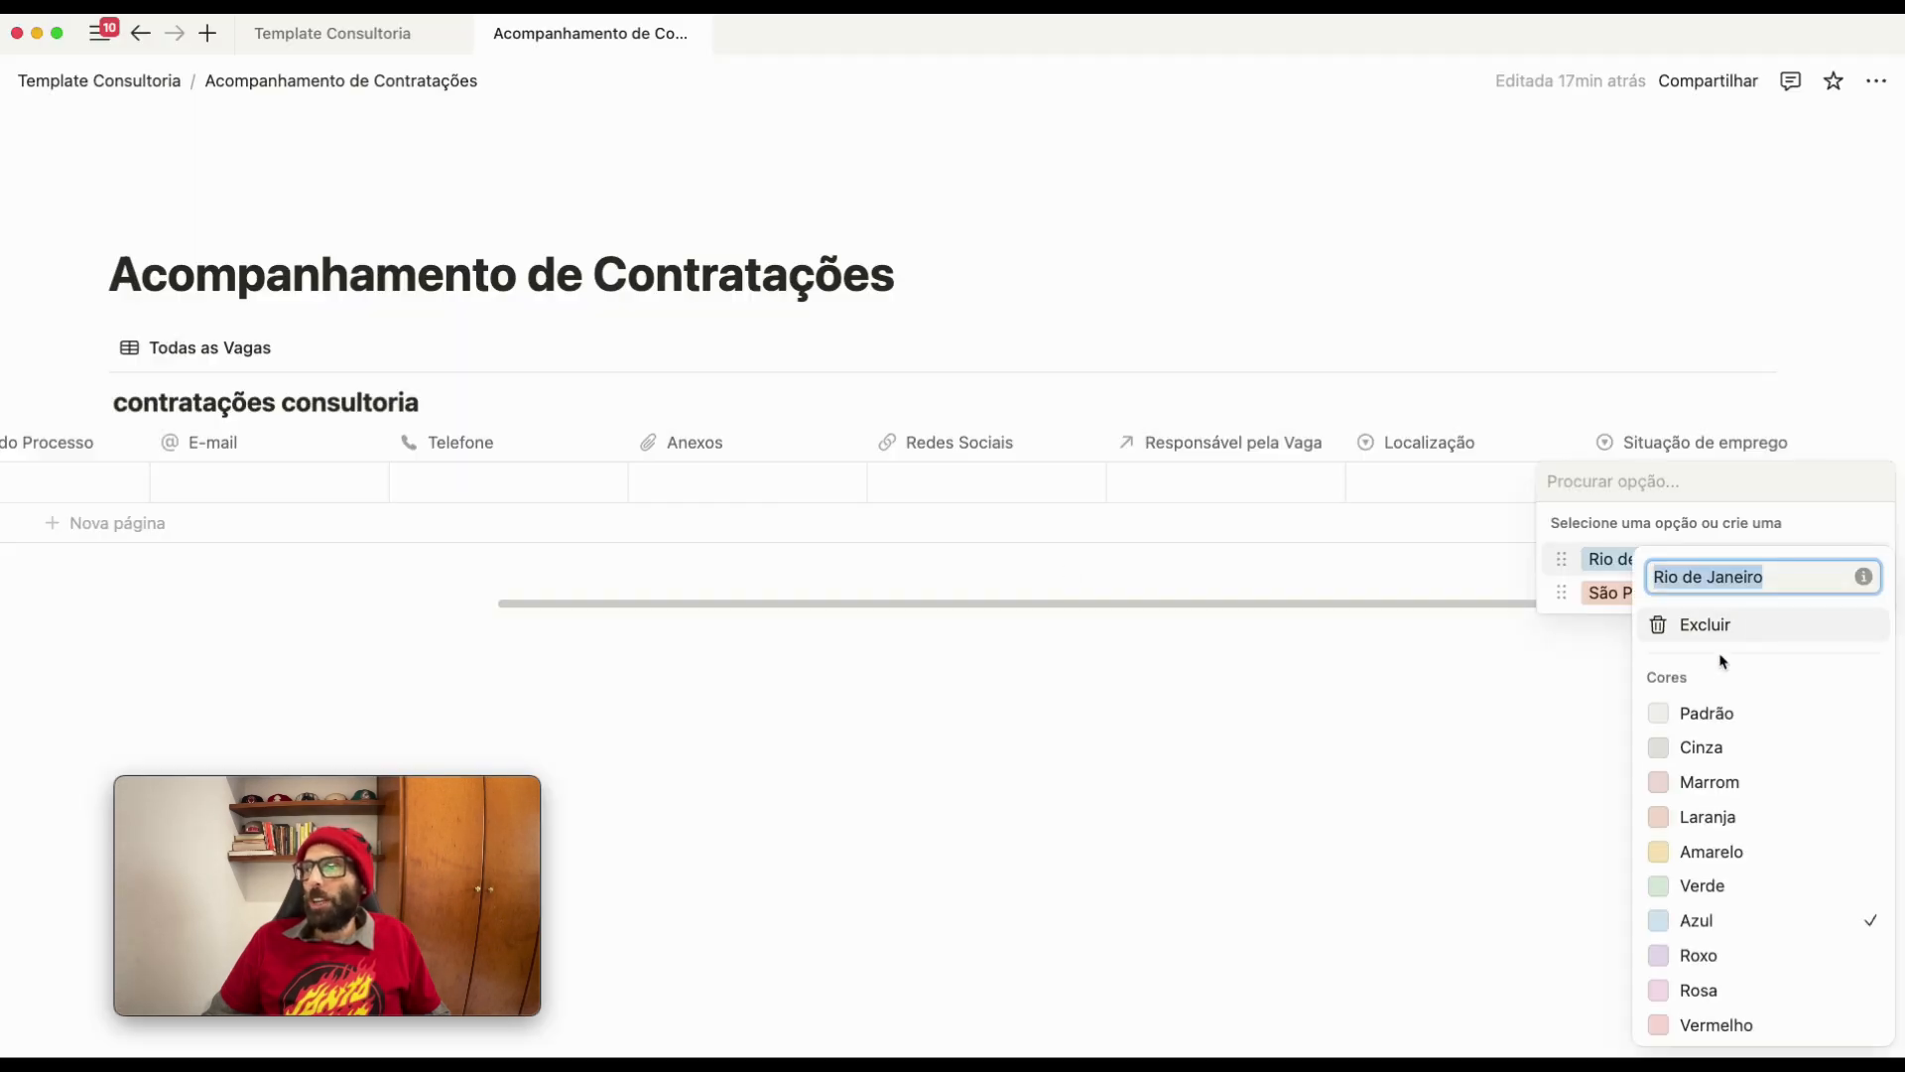
left_click(1706, 632)
key("Return")
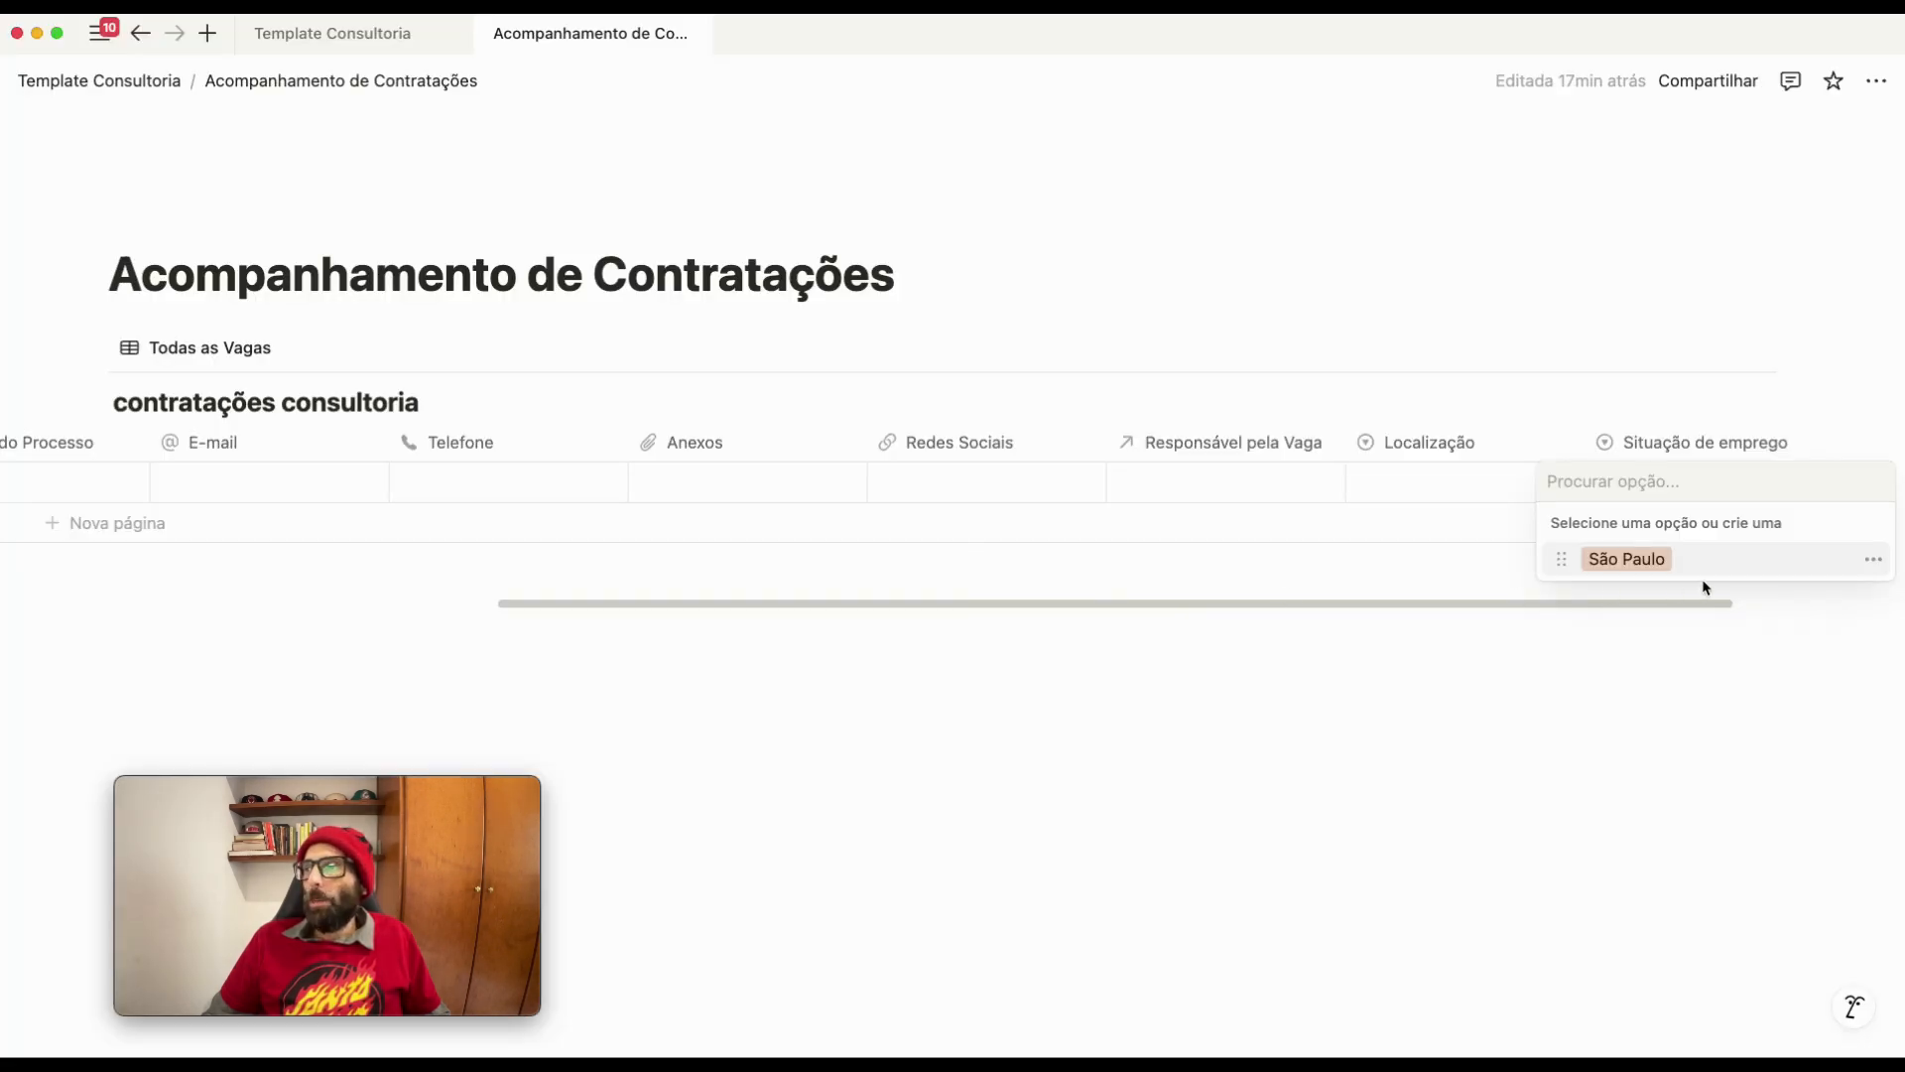
left_click(1872, 559)
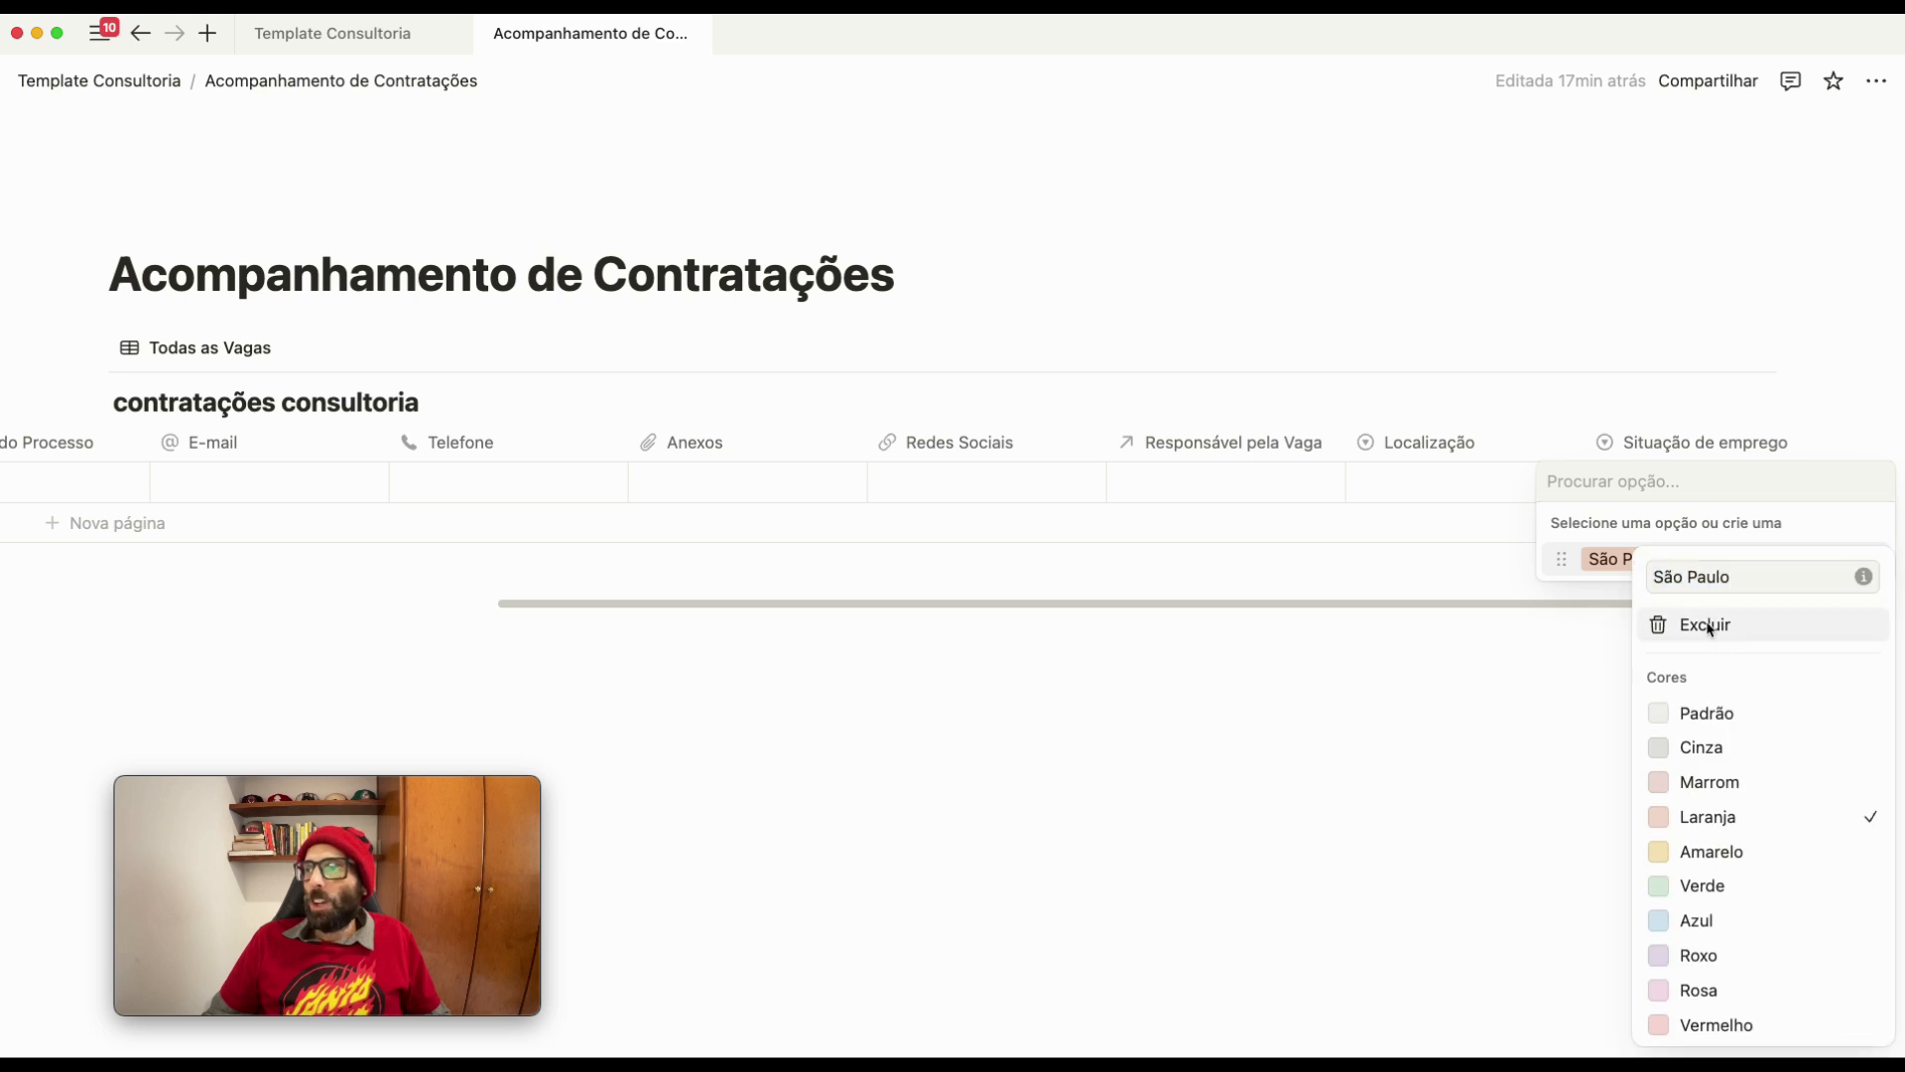
left_click(1709, 630)
left_click(893, 558)
key("Escape")
left_click(1657, 453)
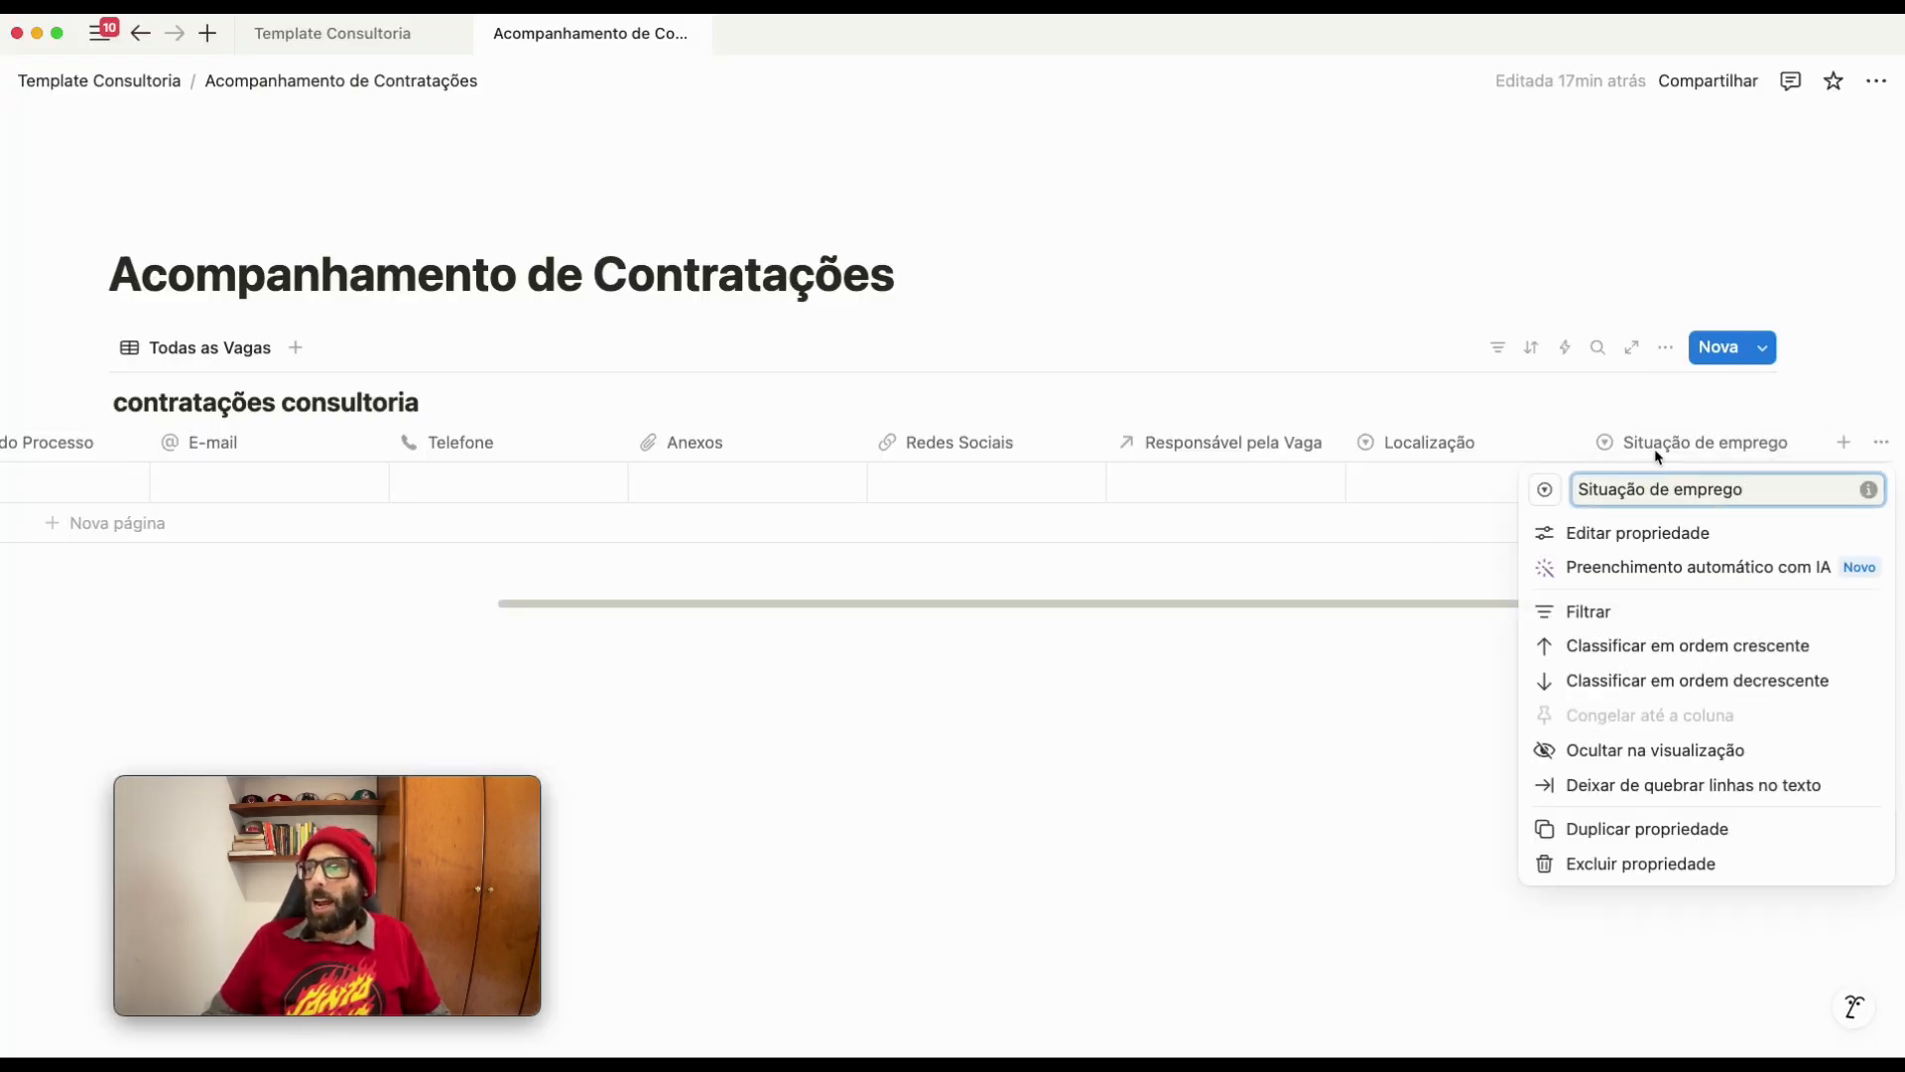
left_click(1602, 418)
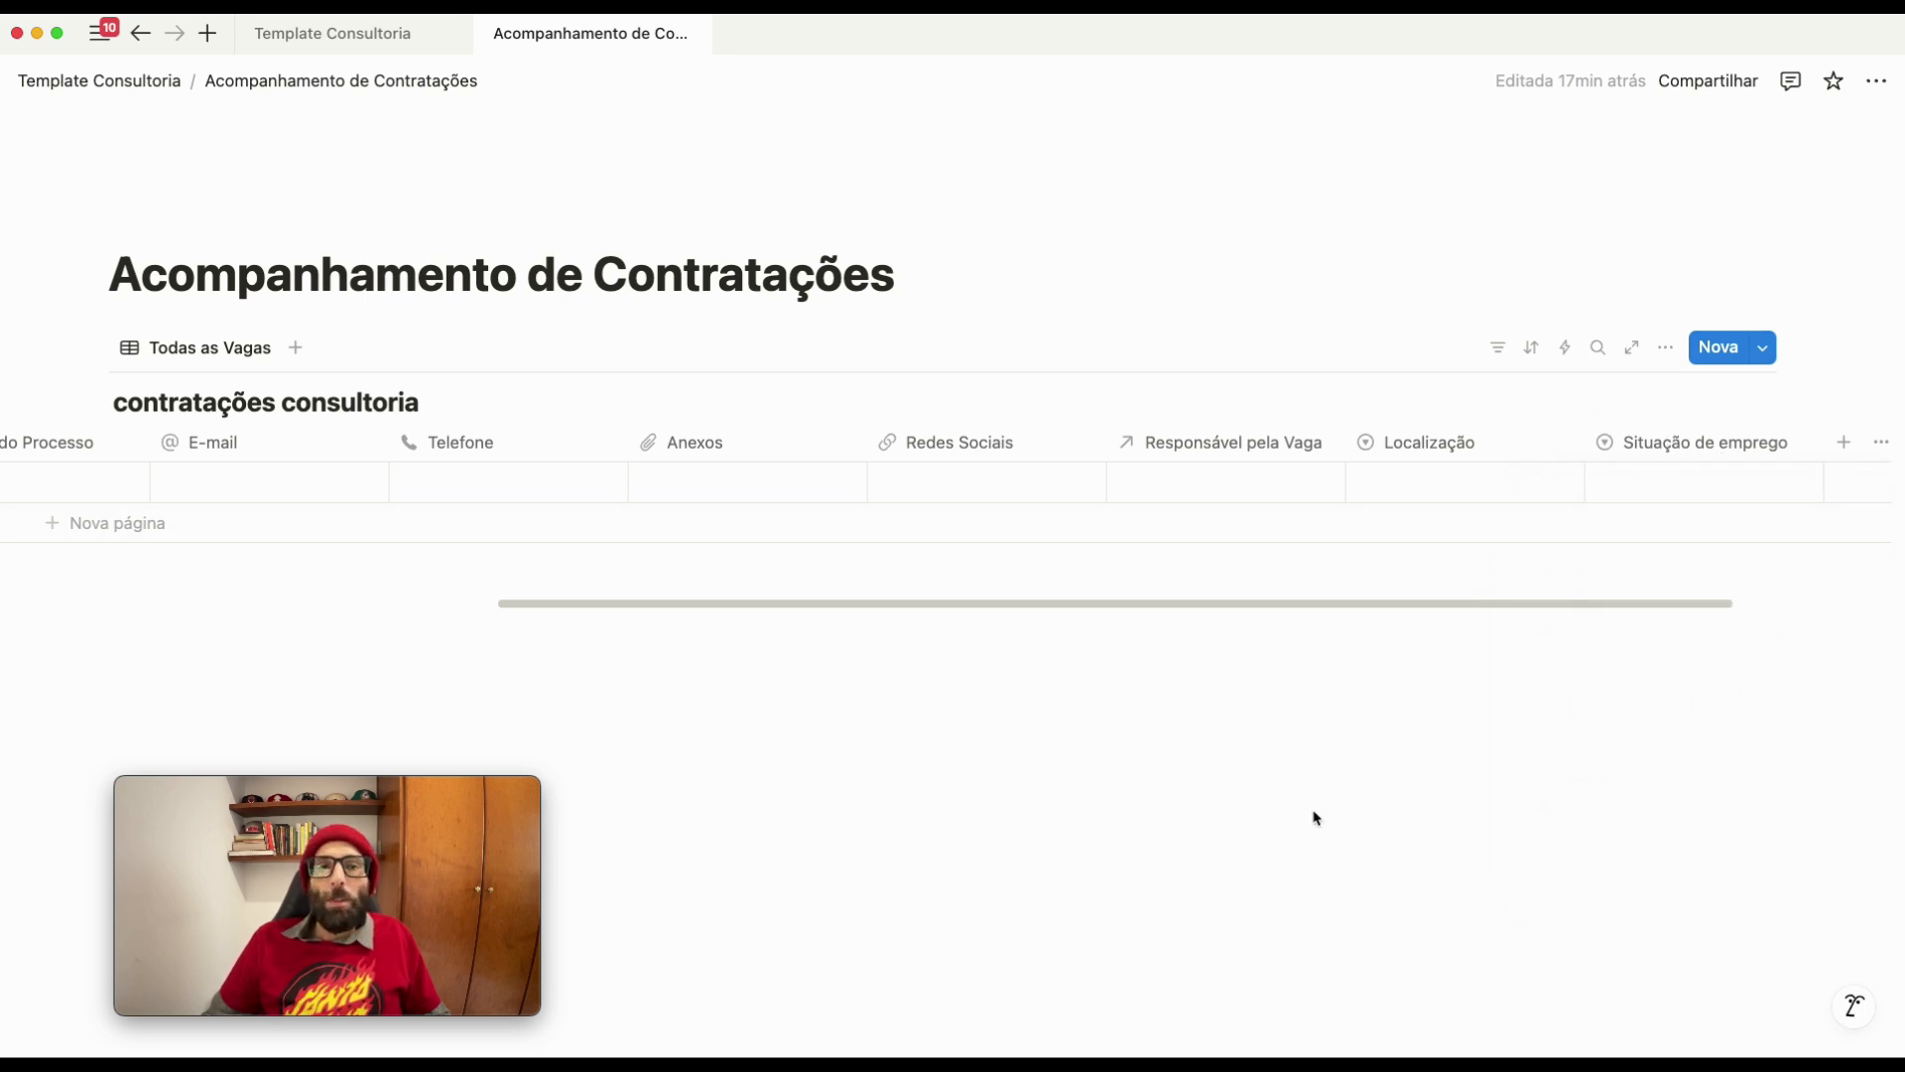
left_click(1708, 472)
key("Escape")
Add the options Procurando, Empregado and Freelancer to the Situação de emprego property and close its settings
left_click(1695, 447)
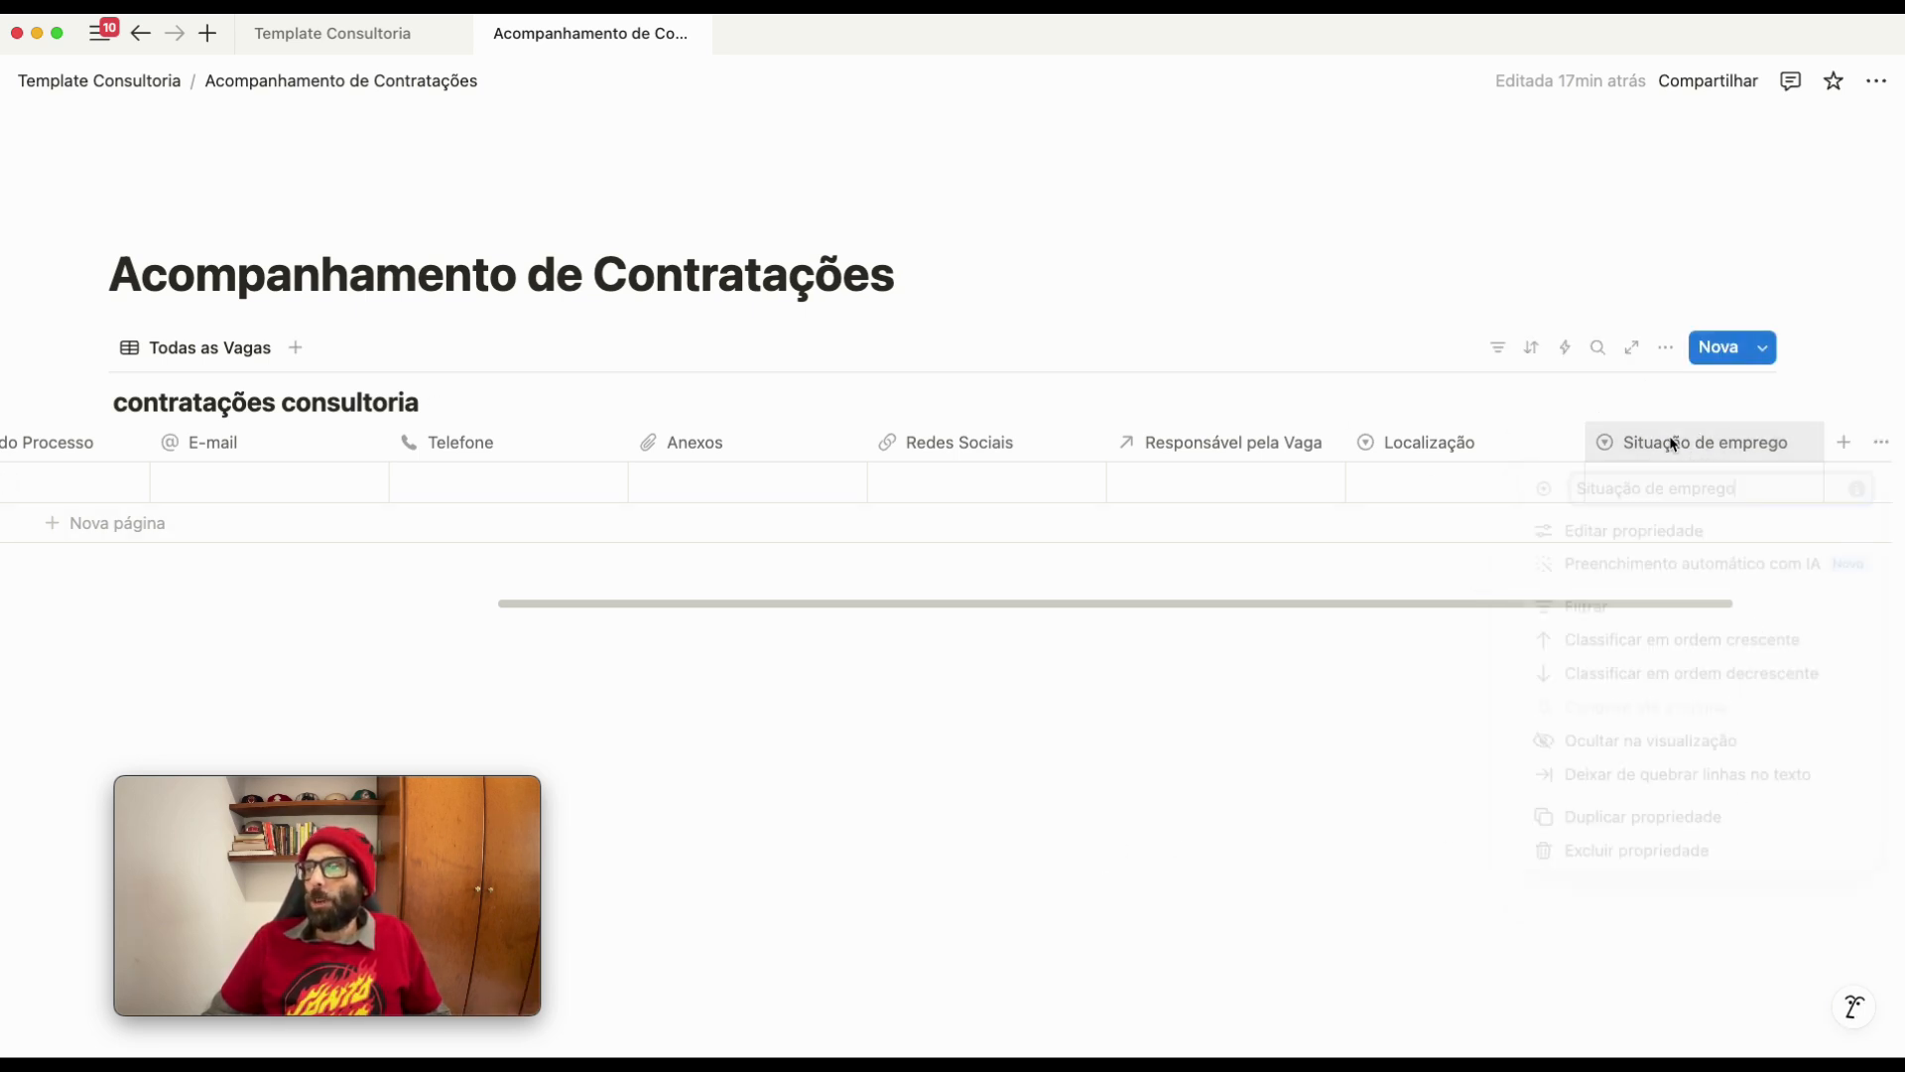
left_click(1621, 545)
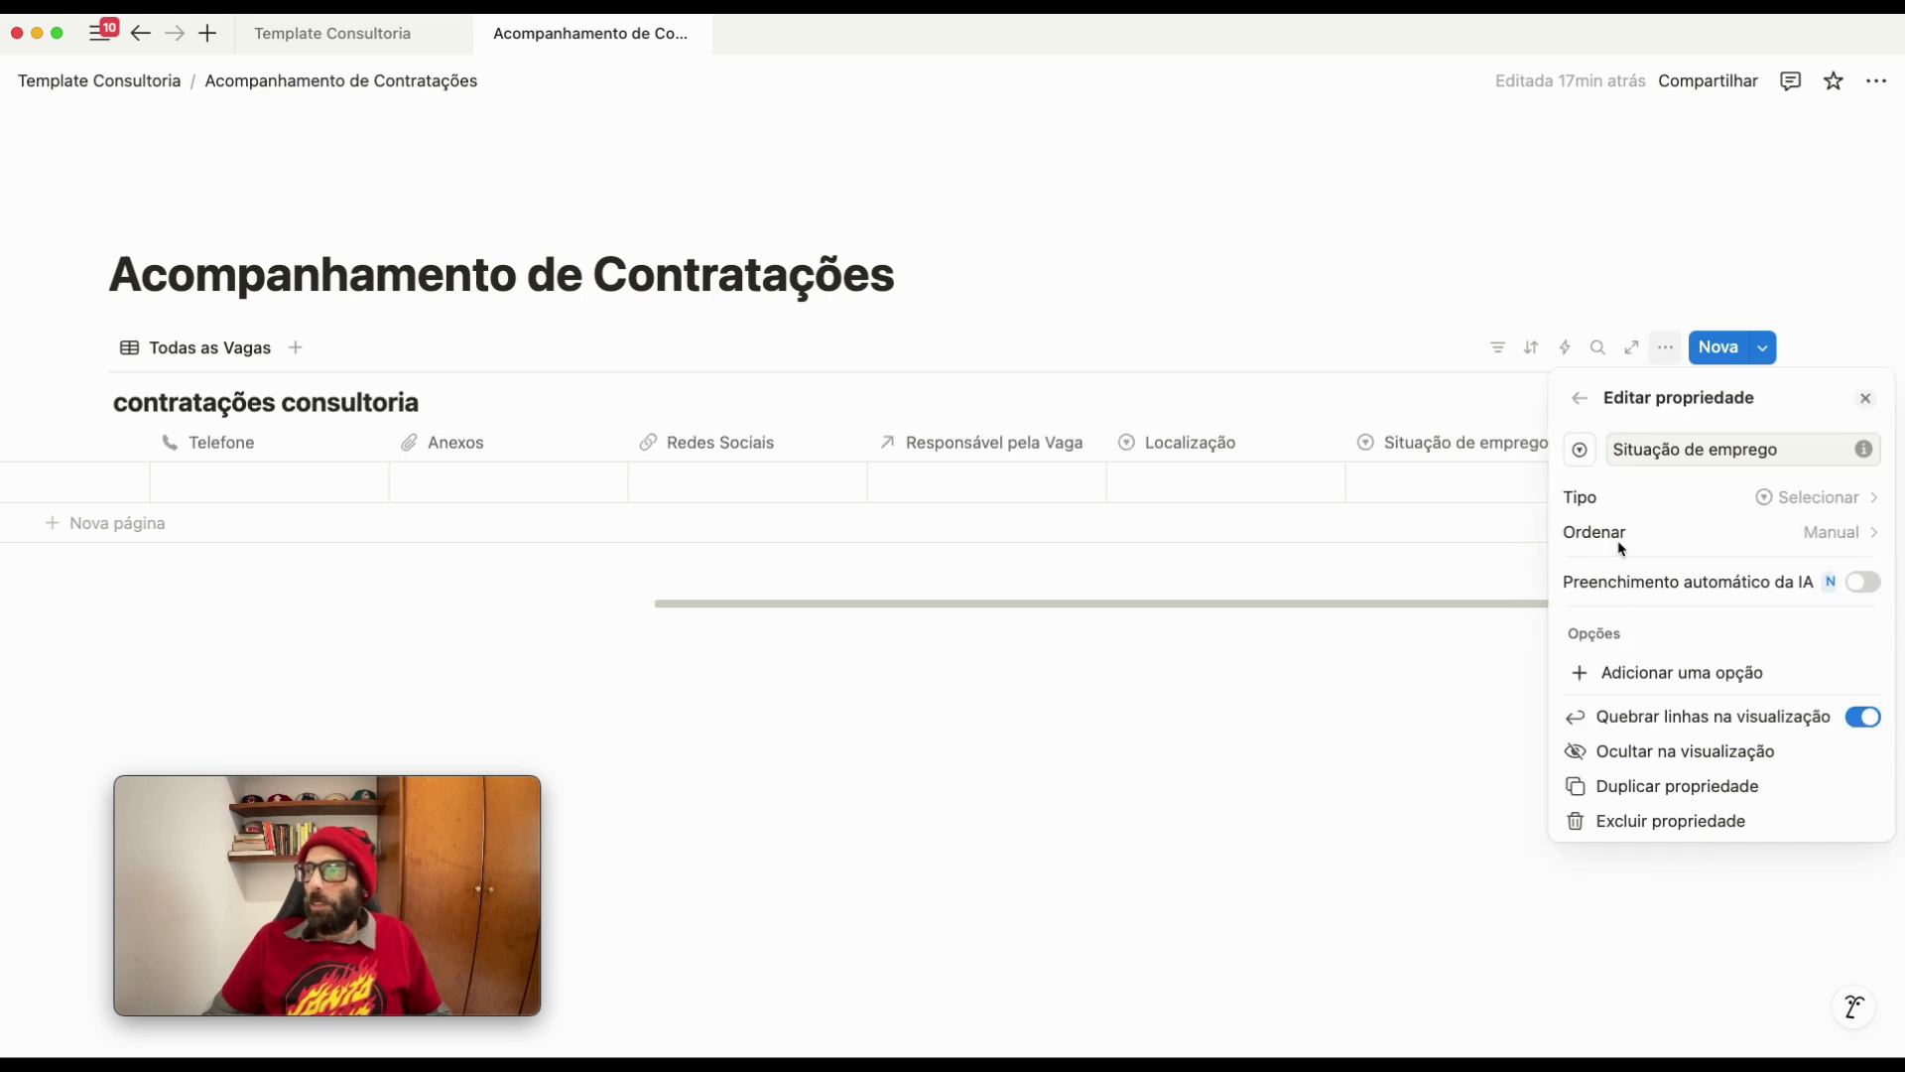
left_click(1636, 675)
type("P")
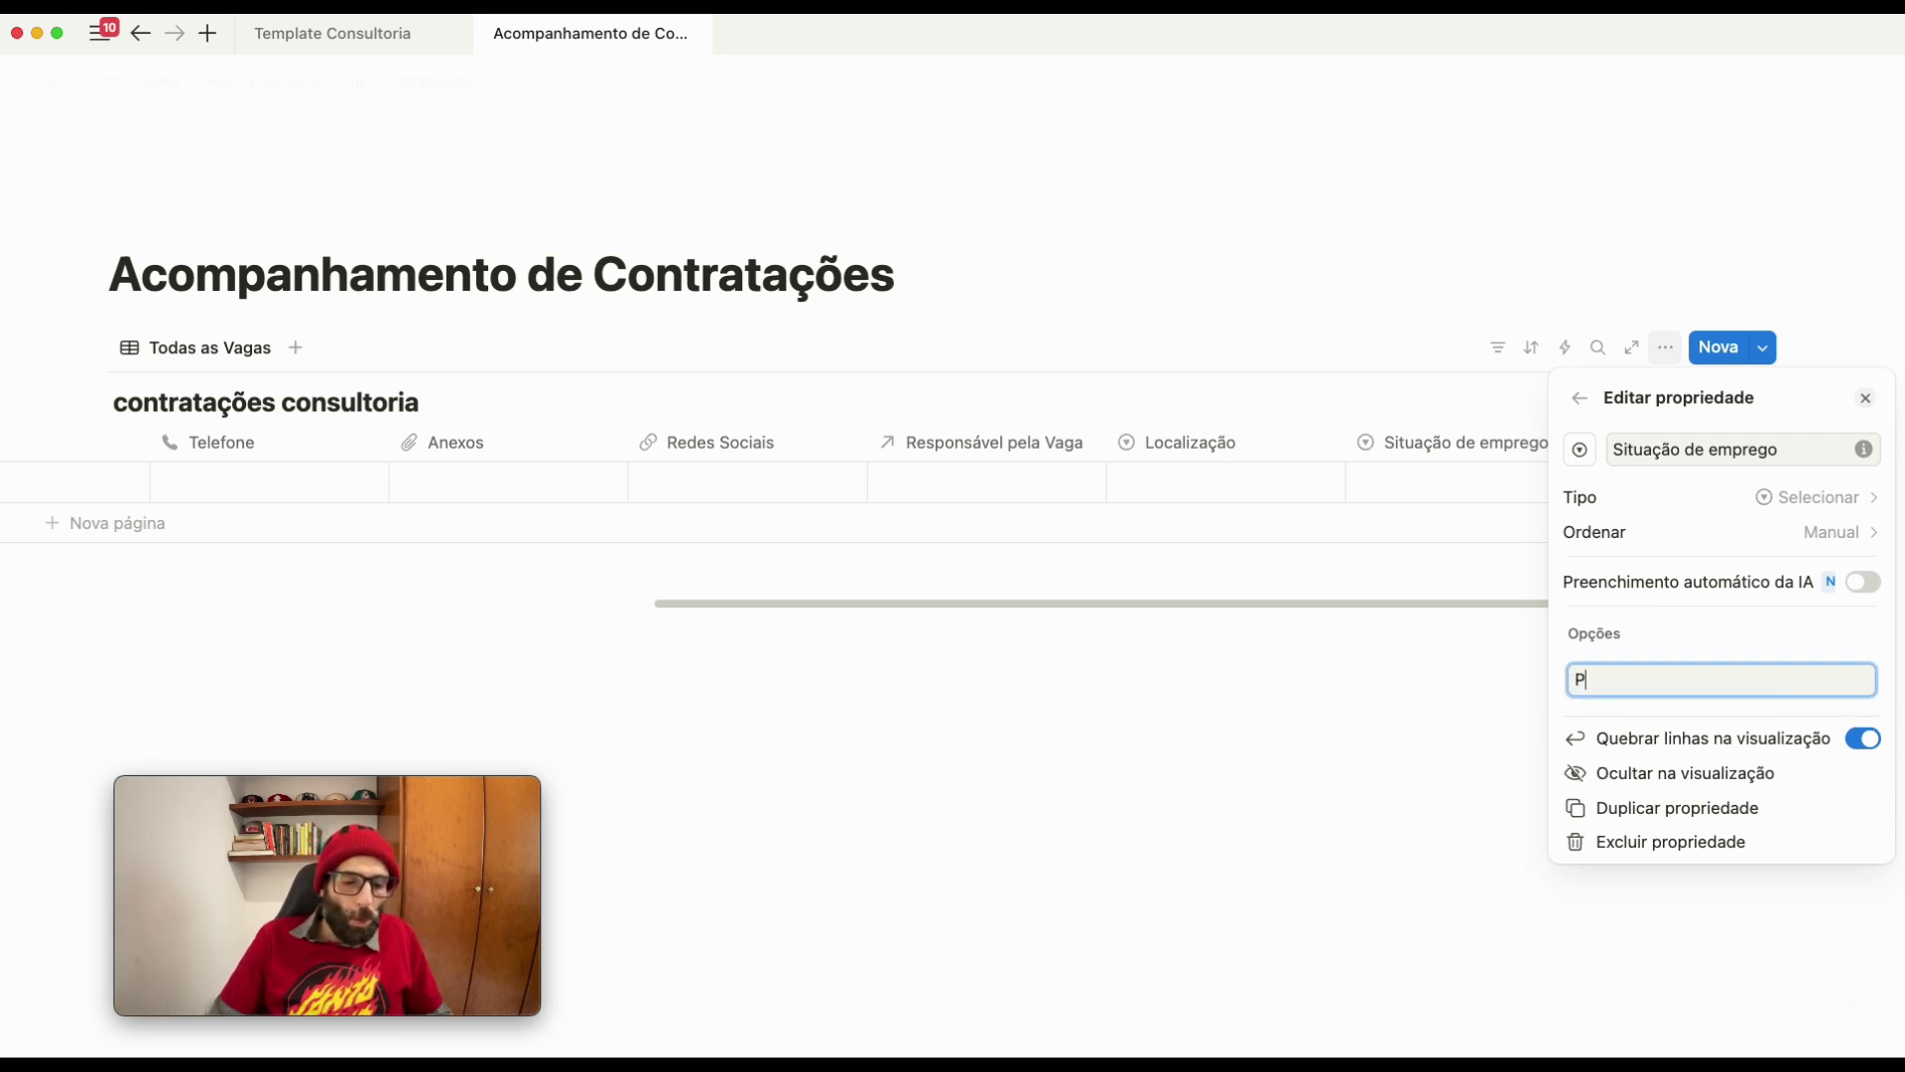
type("rocurando")
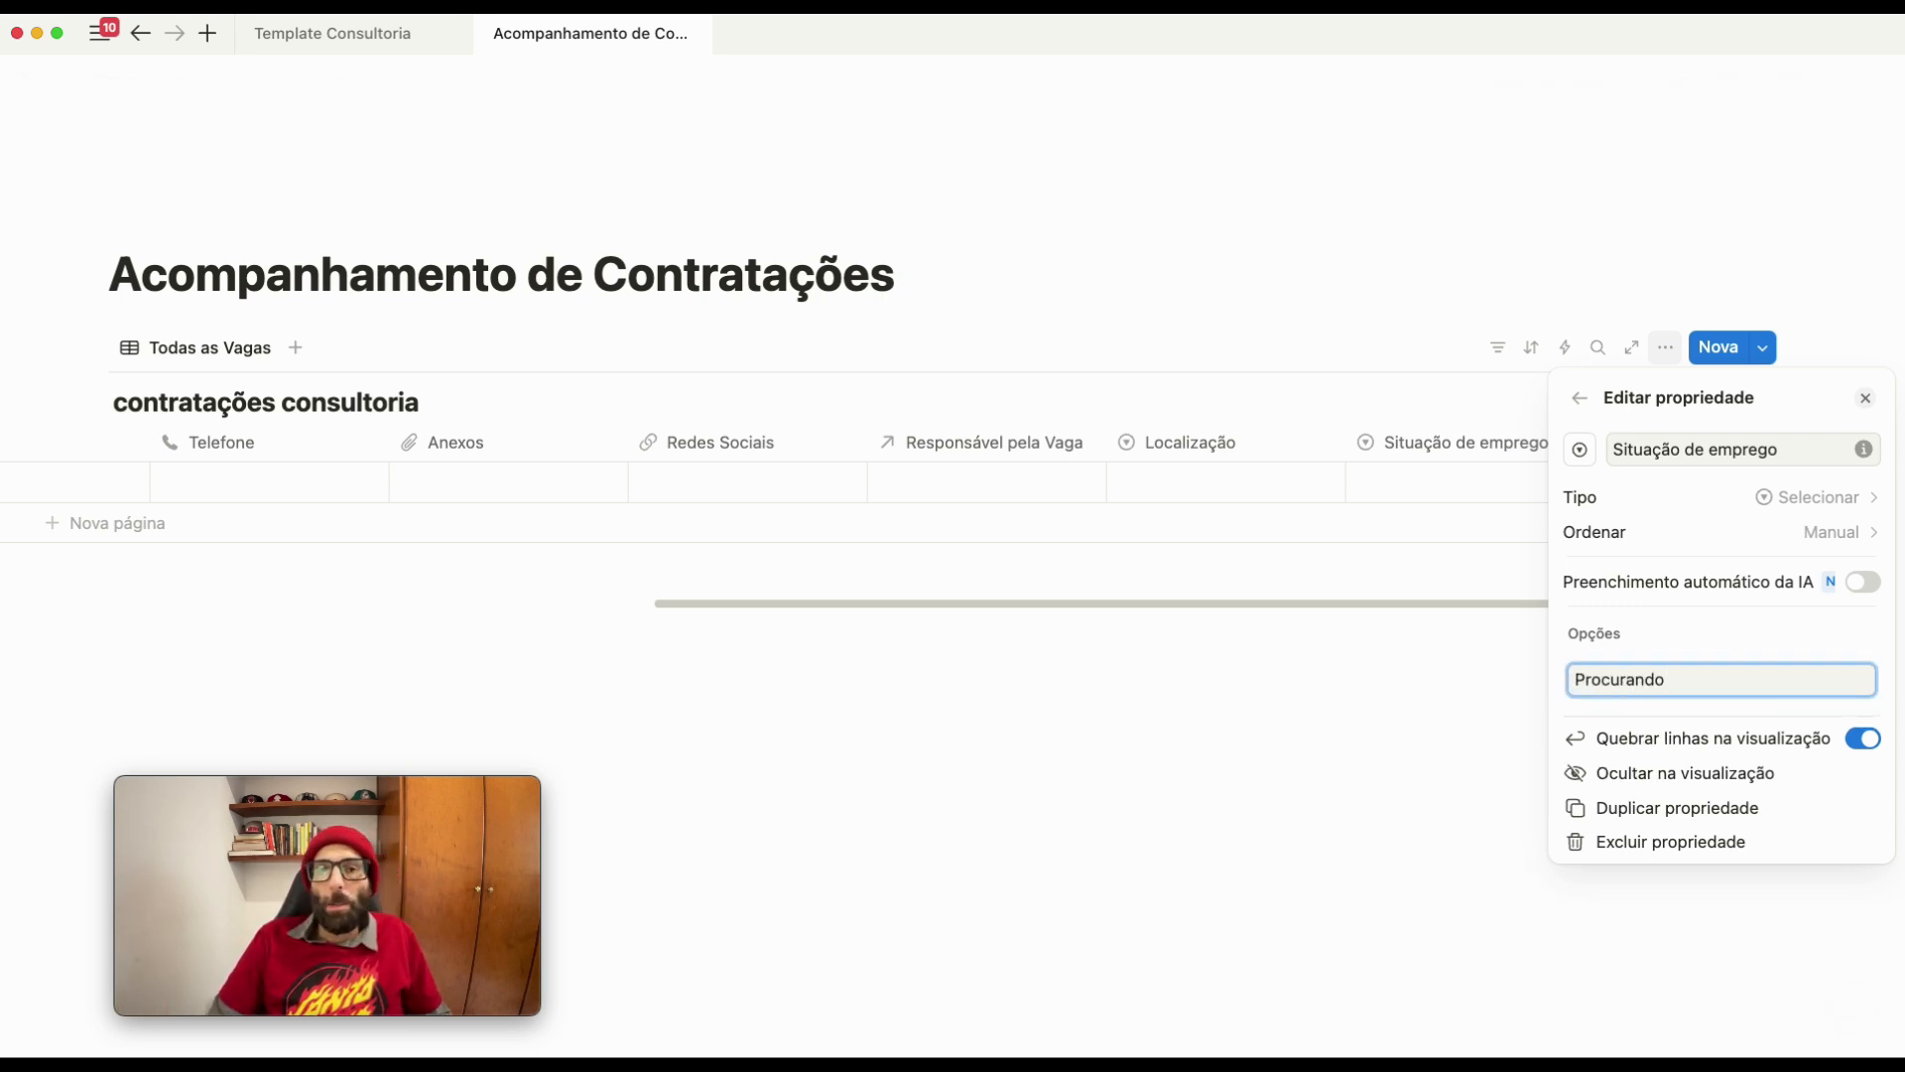
key("Return")
type("E")
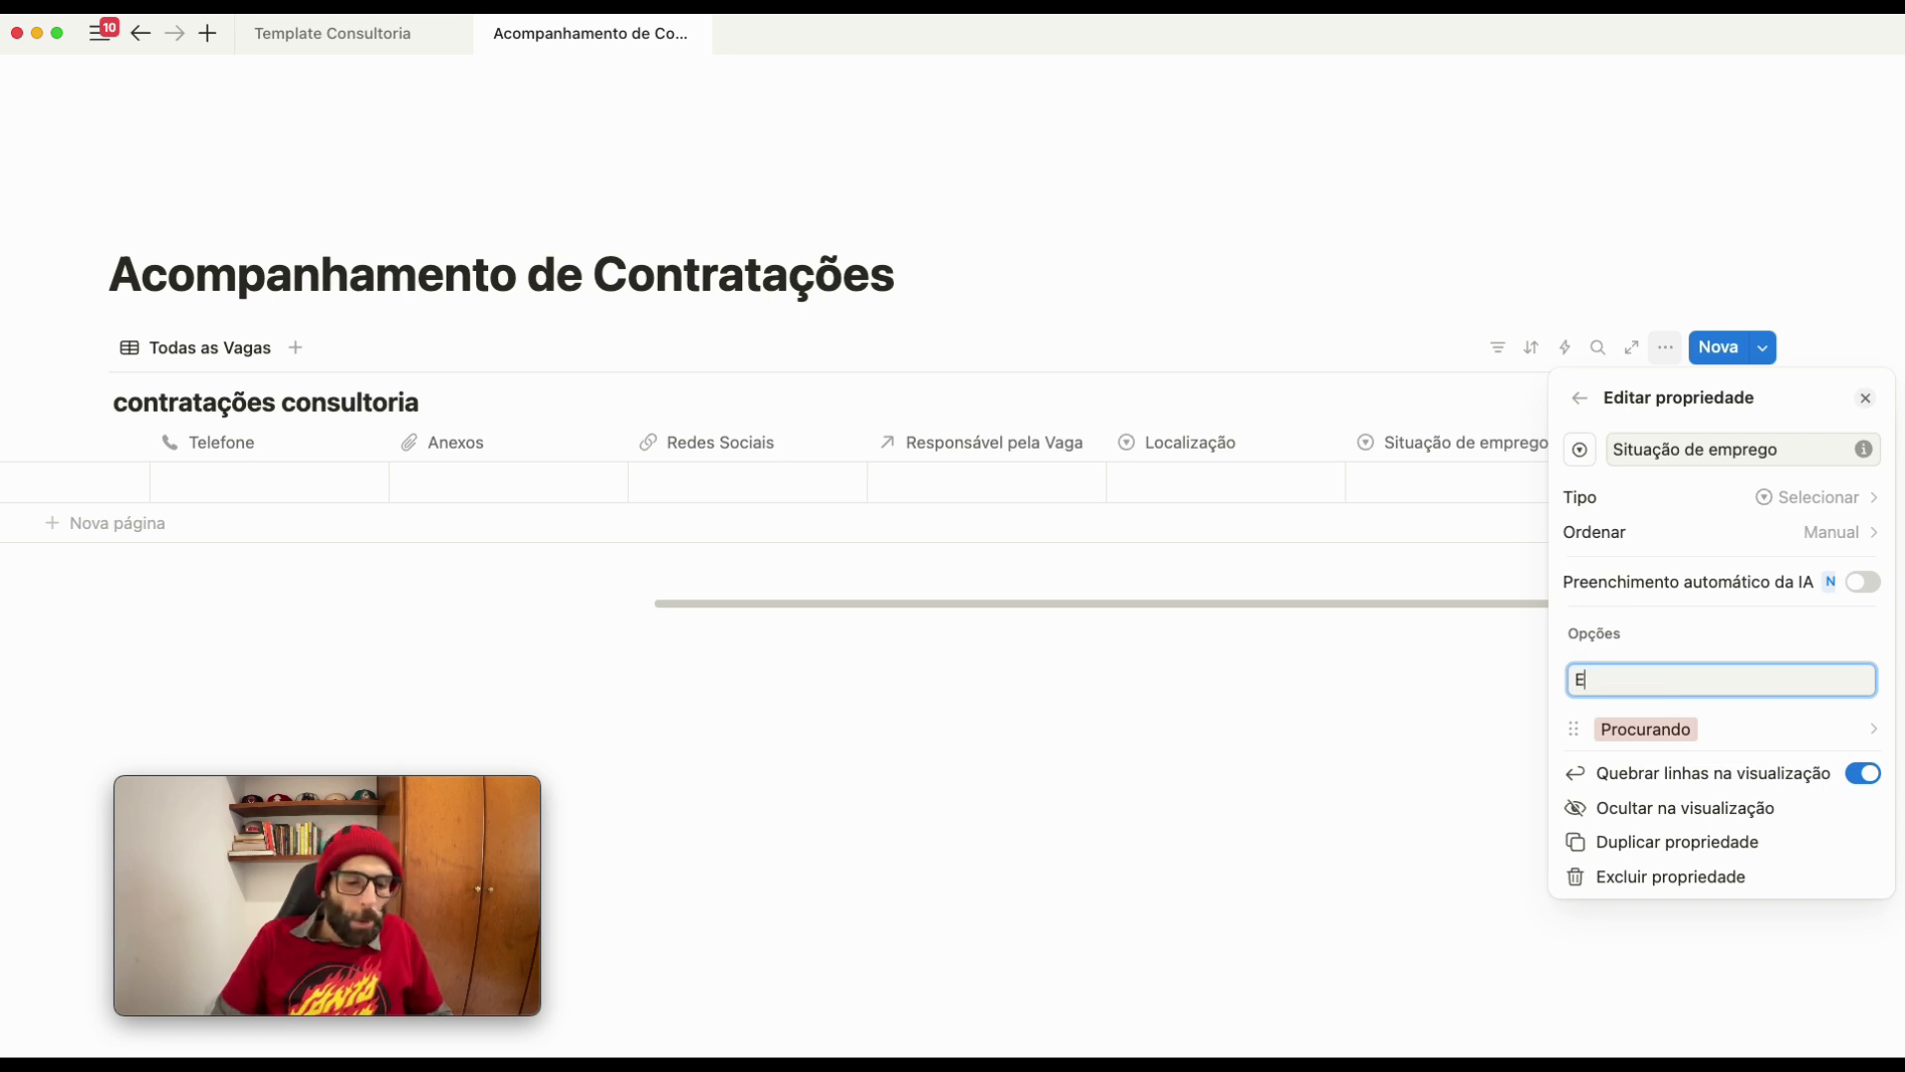
type("mpregado")
key("Return")
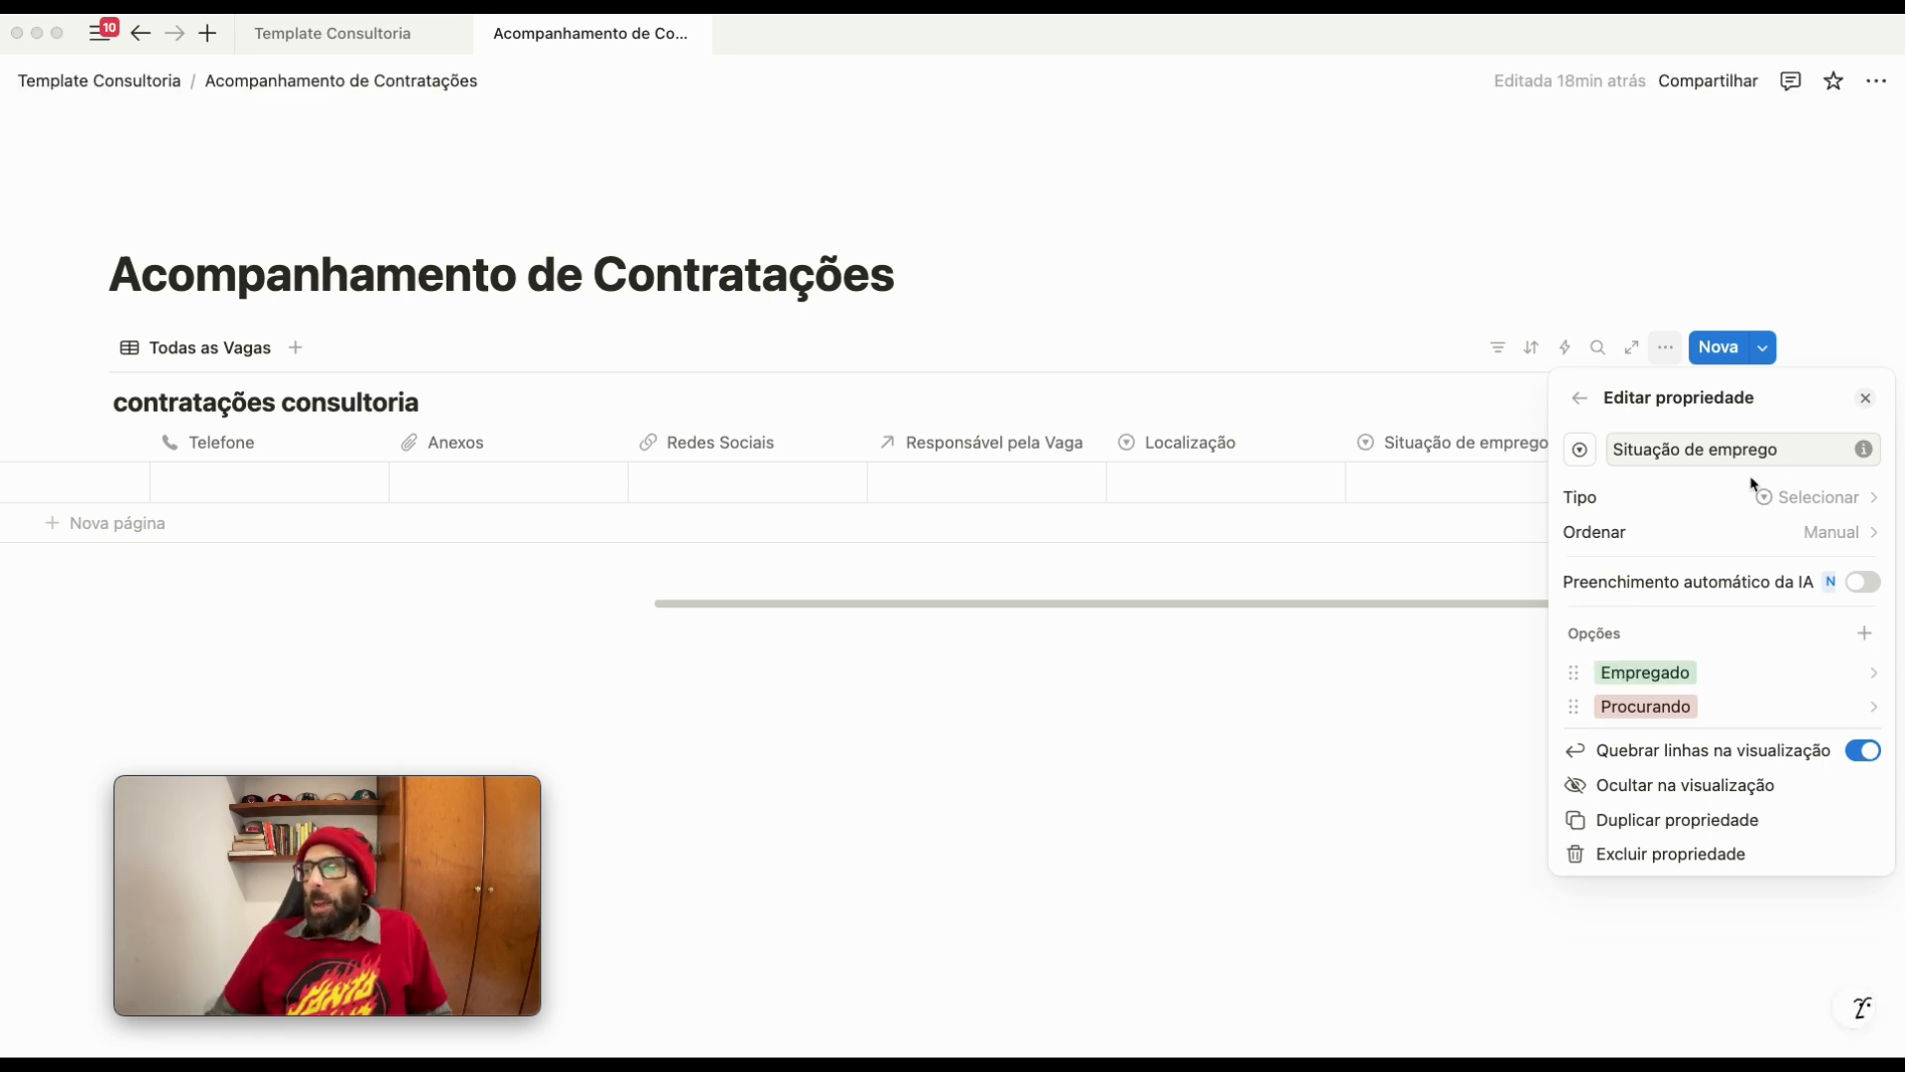
left_click(1864, 639)
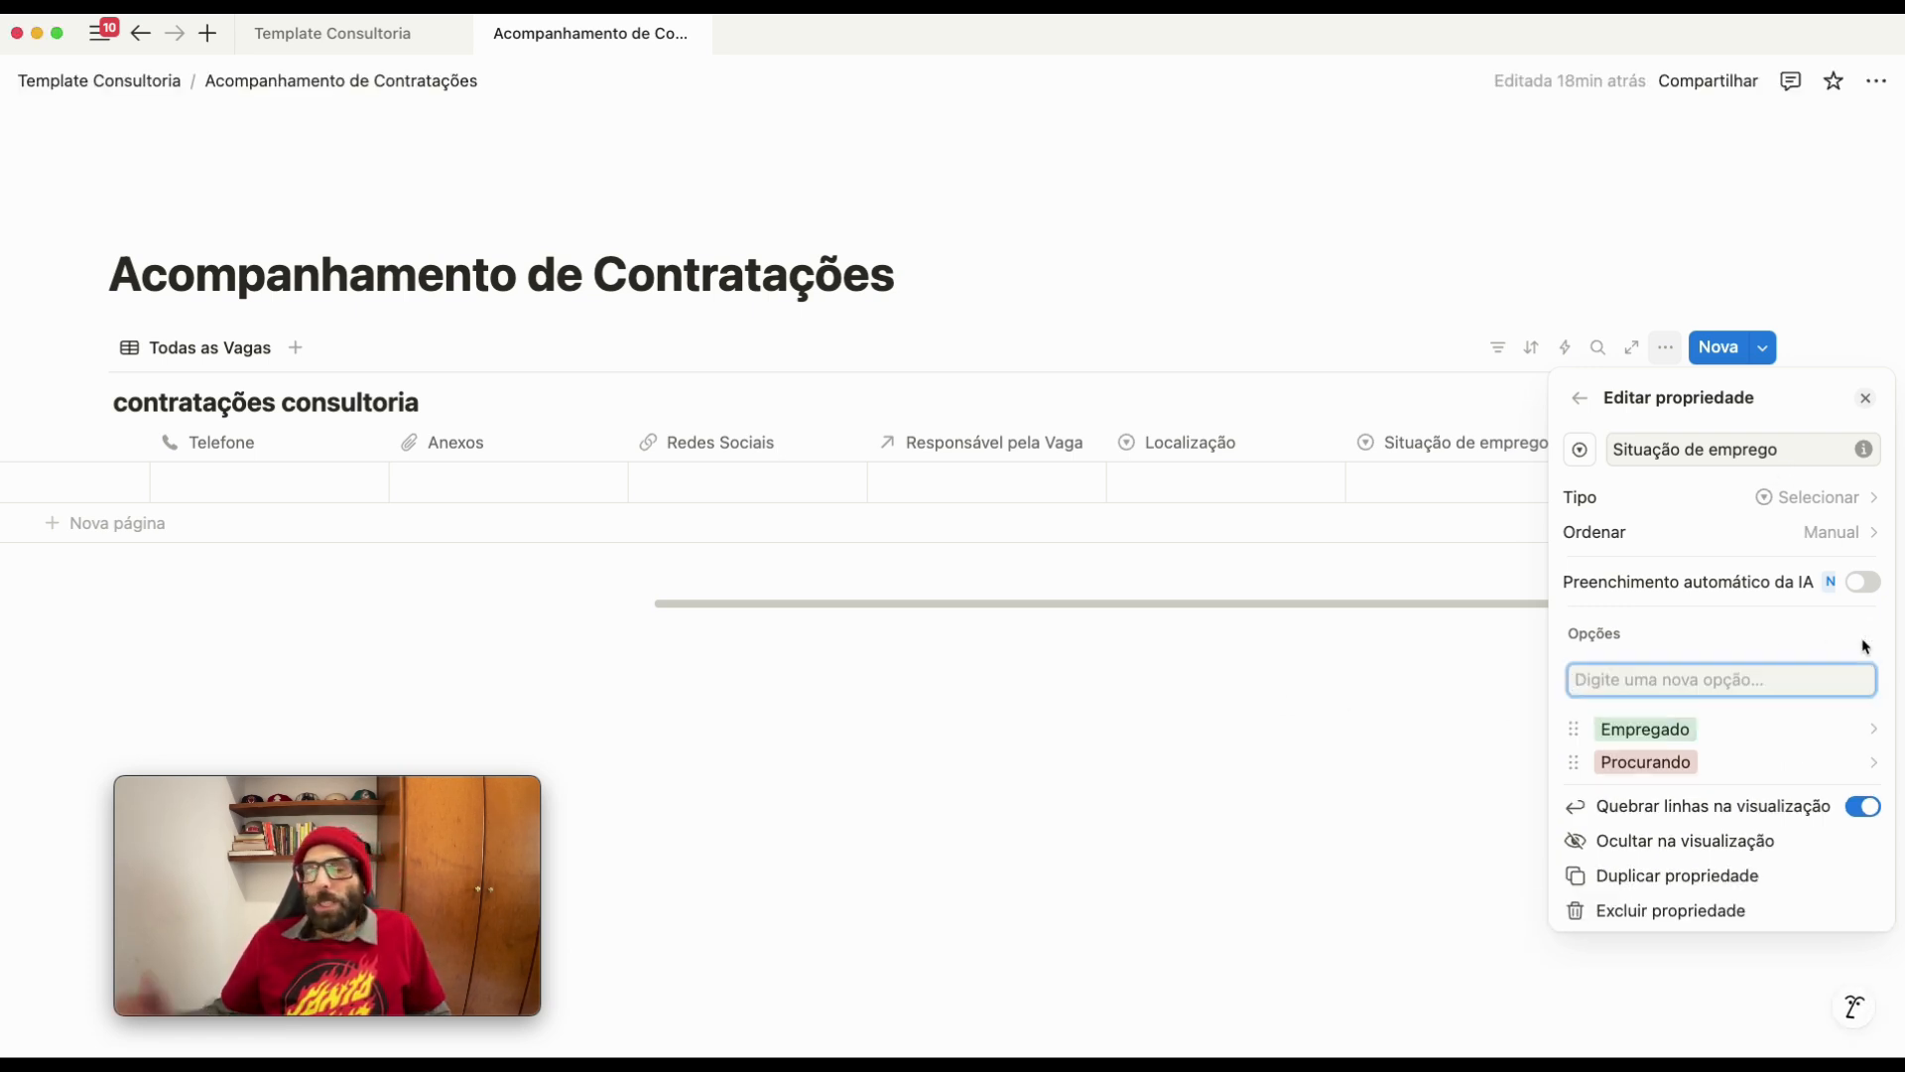
type("Freelancer")
key("Return")
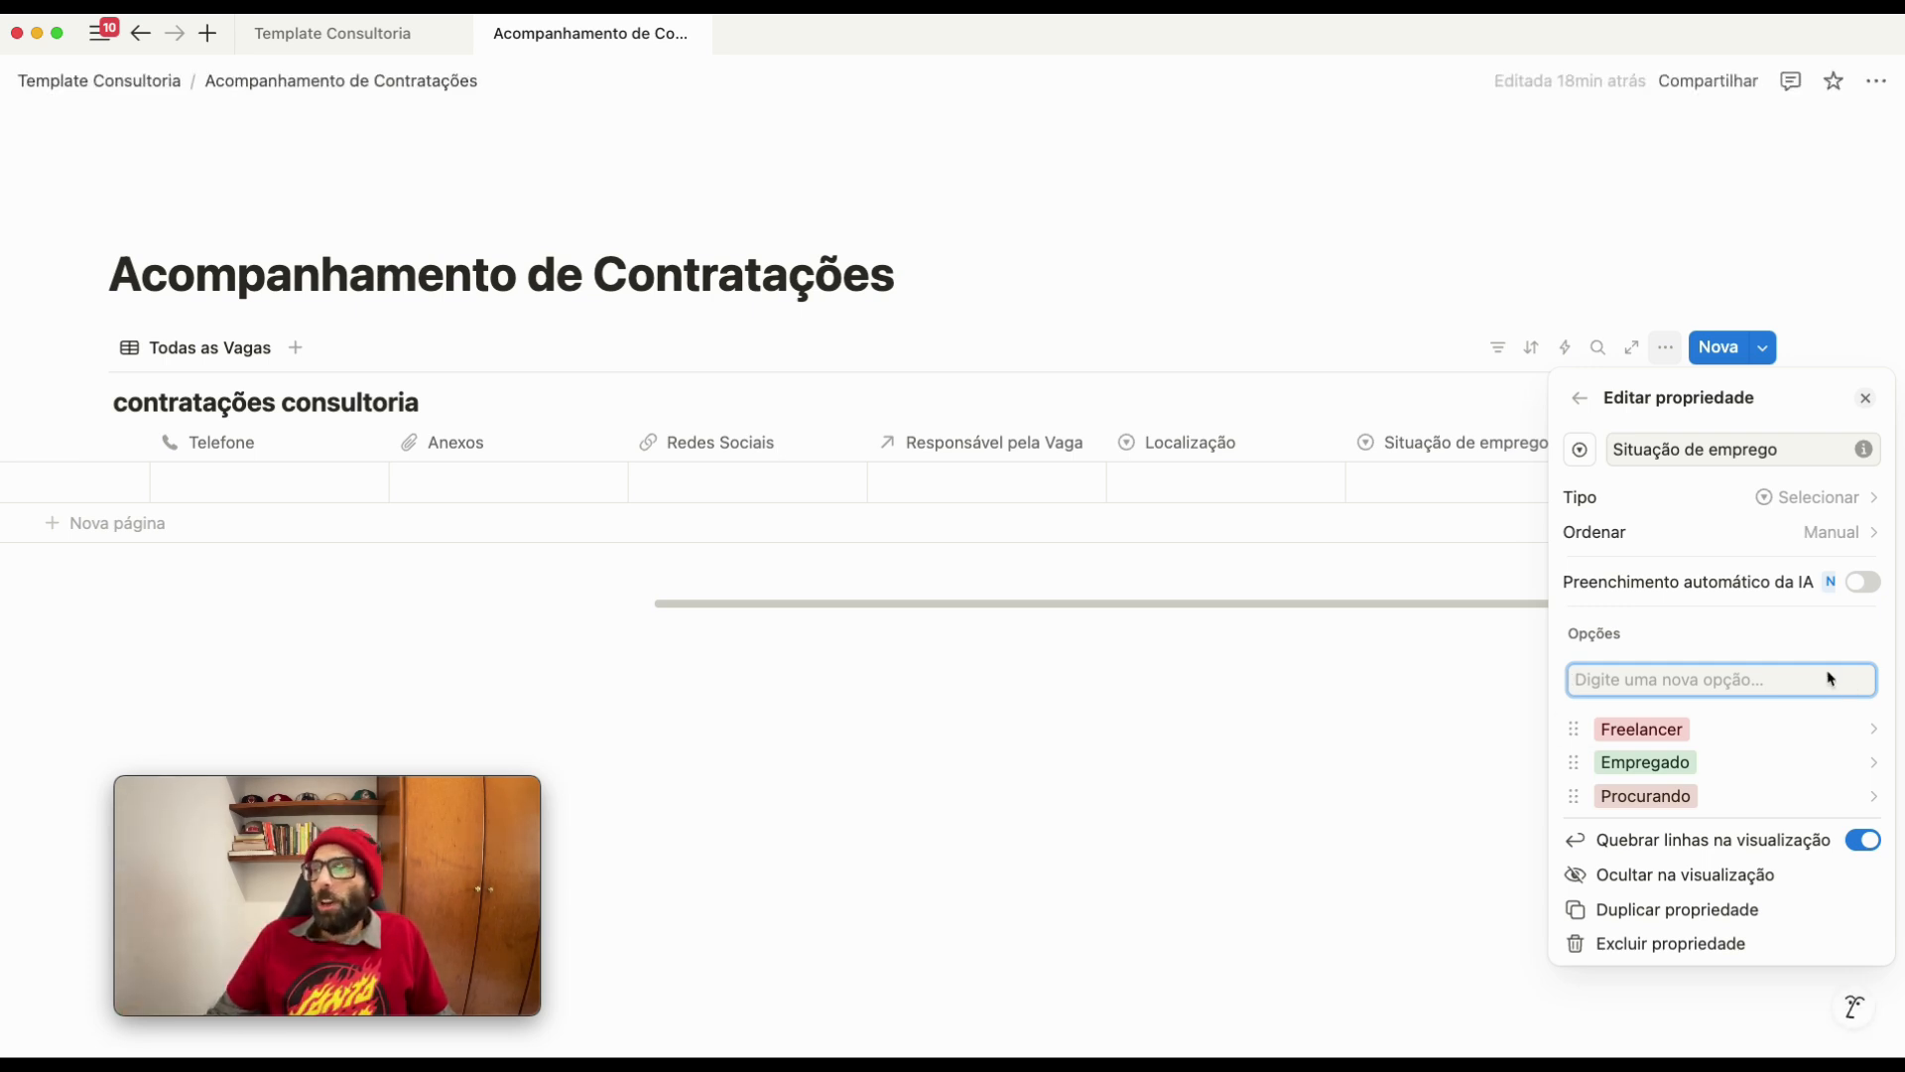
left_click(1402, 726)
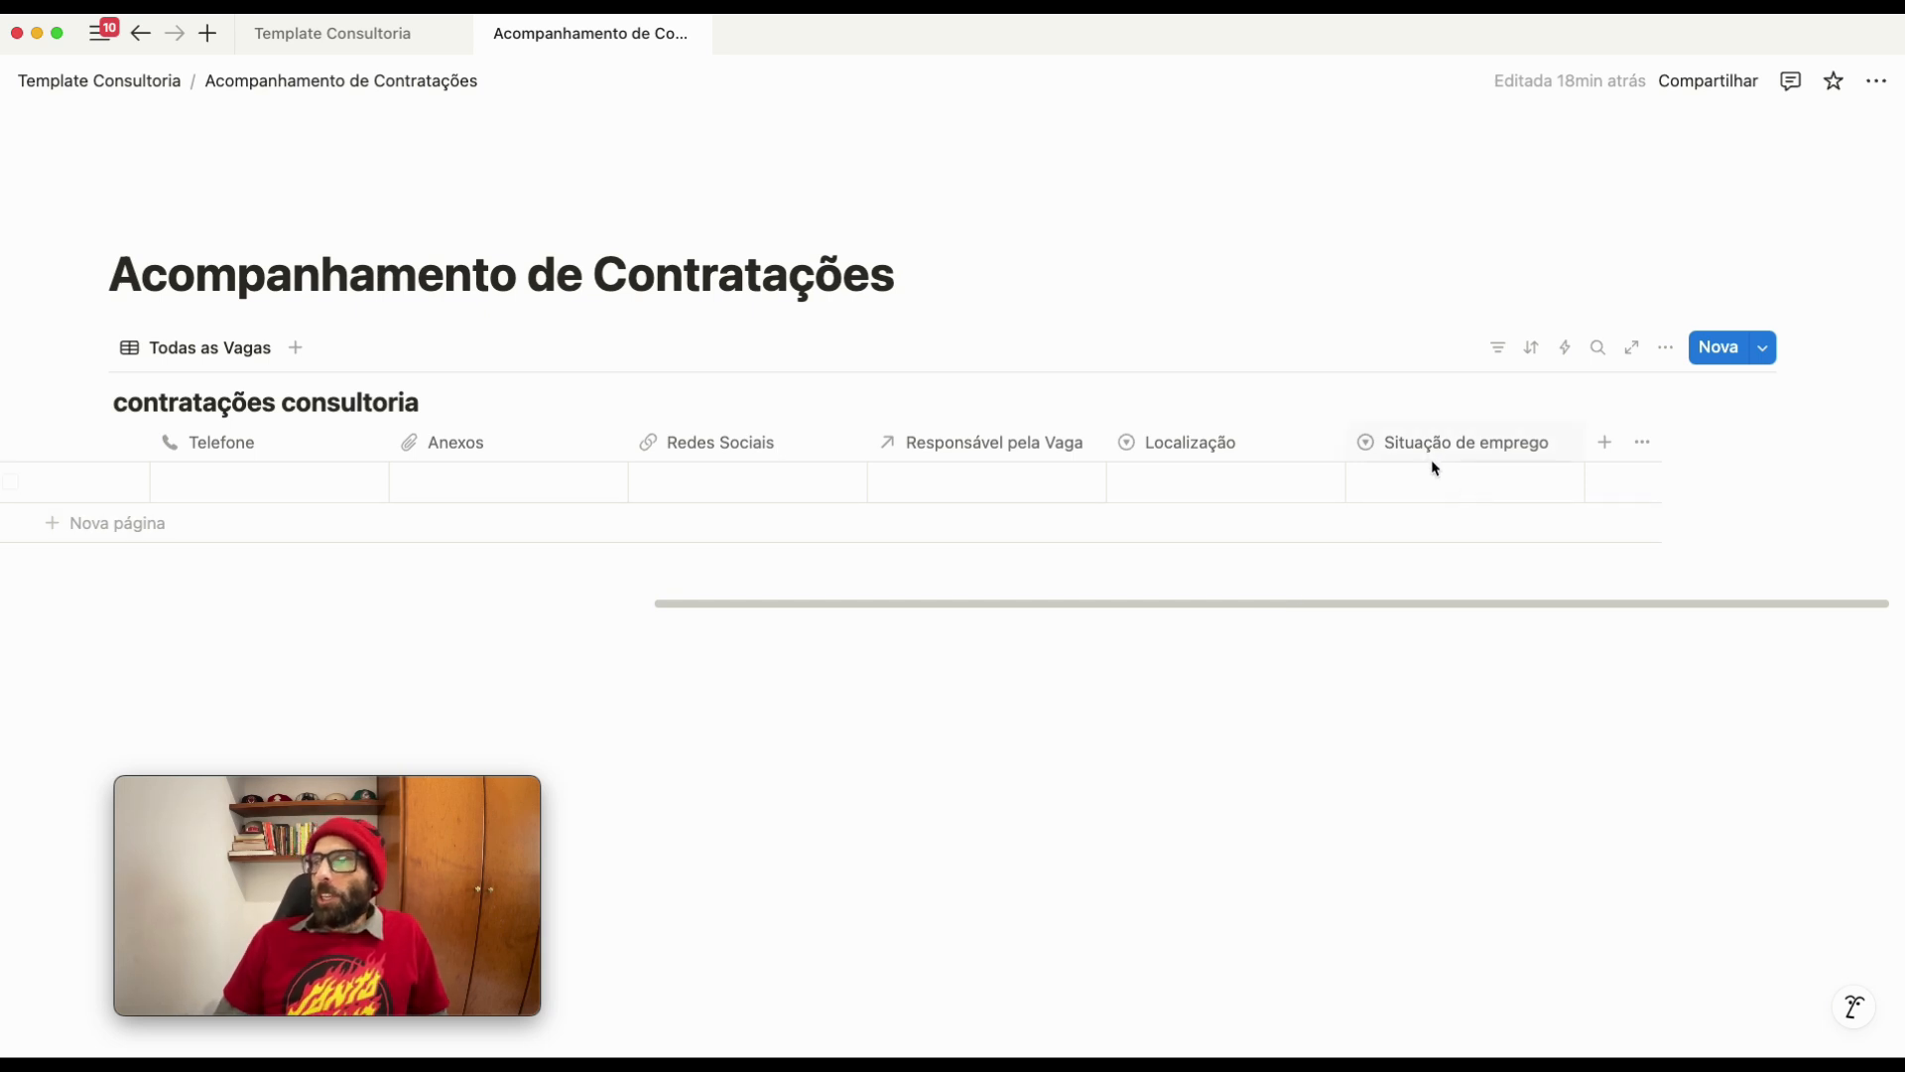
Add a Selecionar property after Situação de emprego and name it "Fonte de candidatura"
left_click(1603, 452)
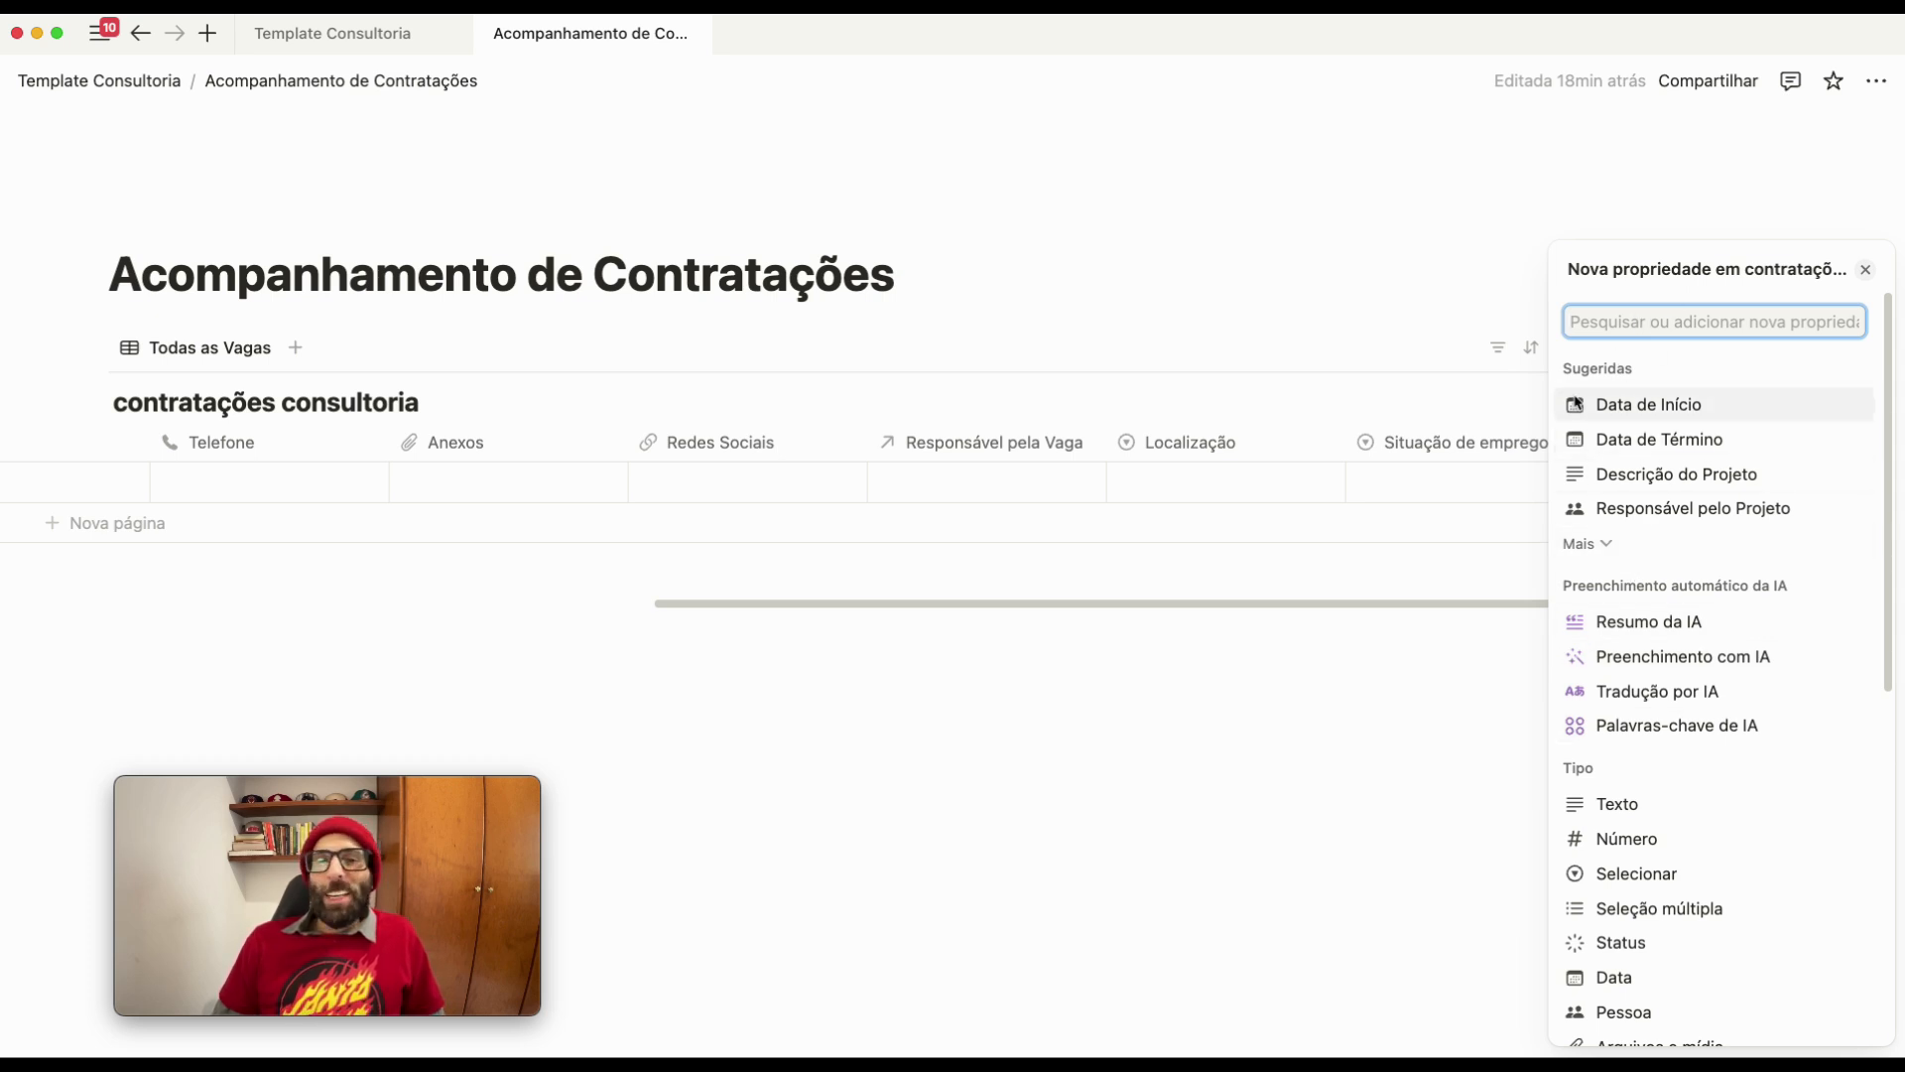
scroll(1735, 830, "down", 1)
left_click(1652, 835)
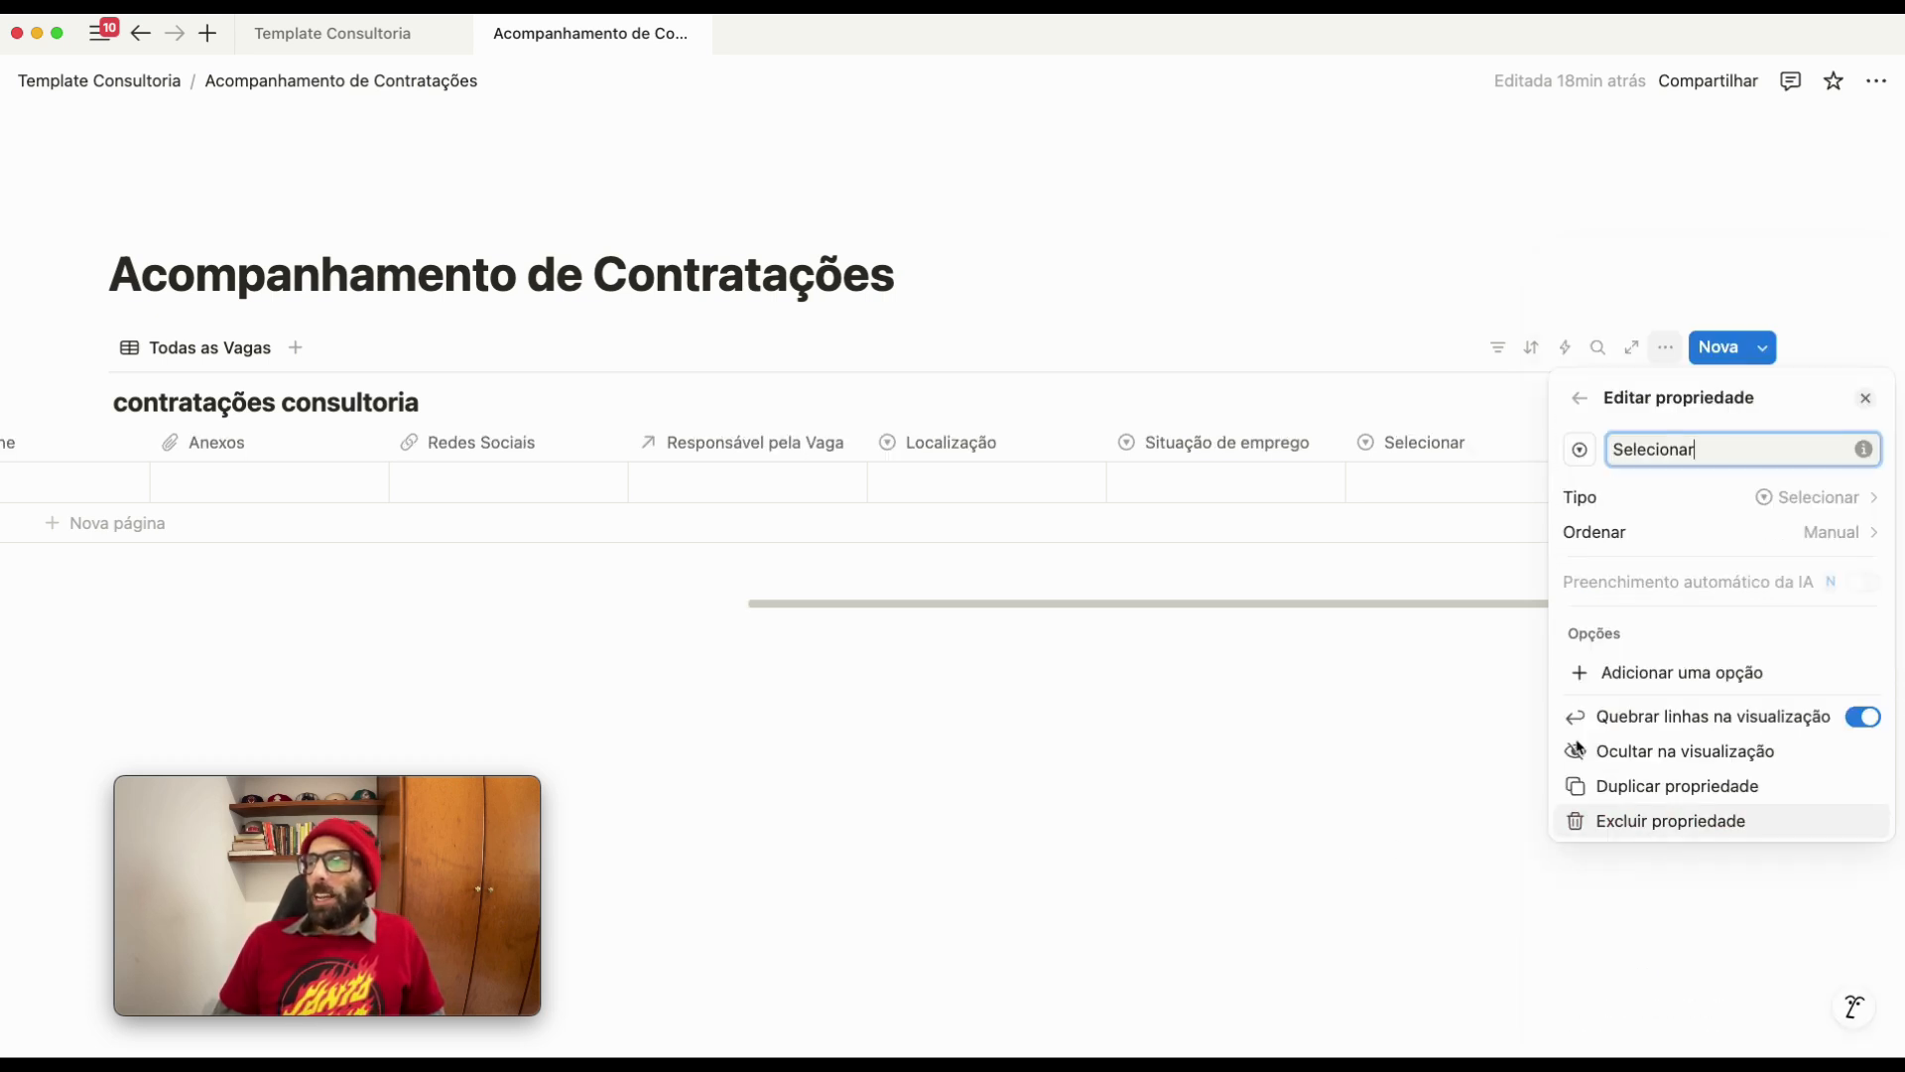
left_click(1425, 443)
key("super+a")
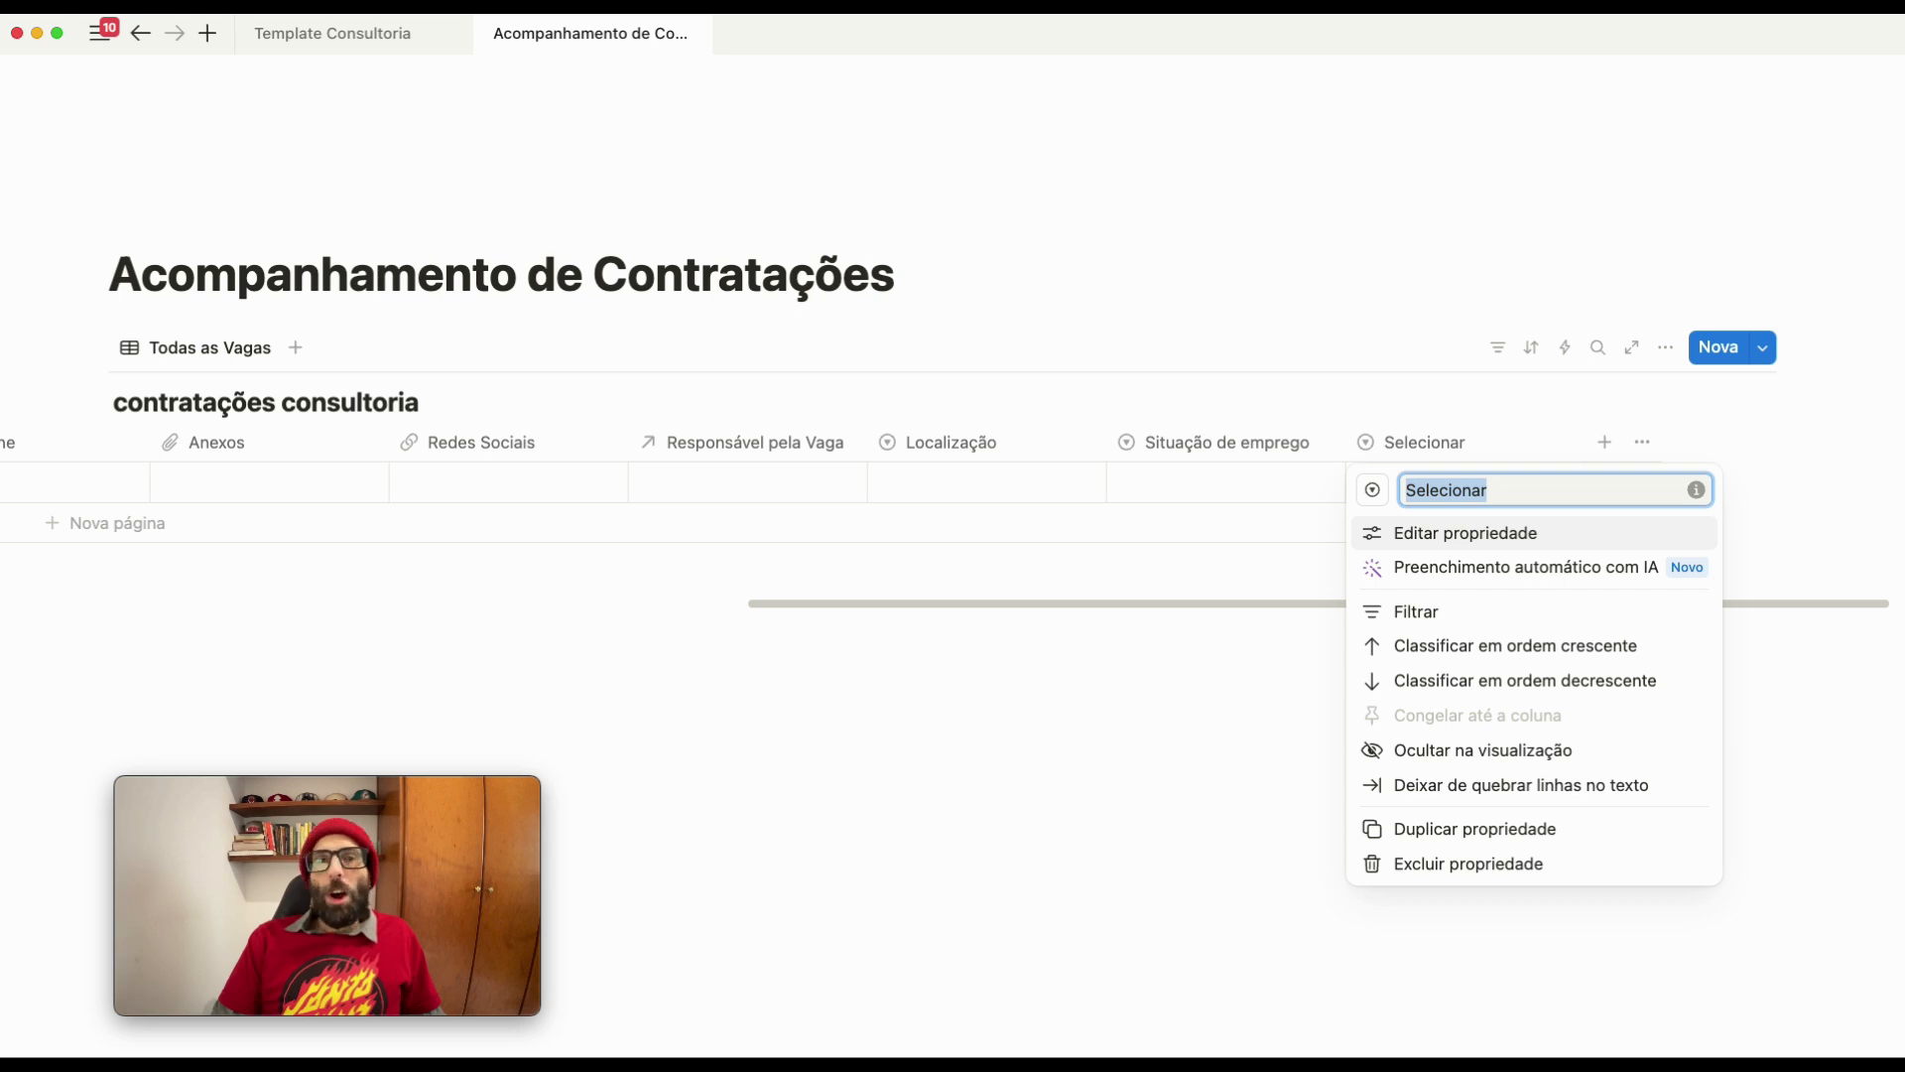
type("FO")
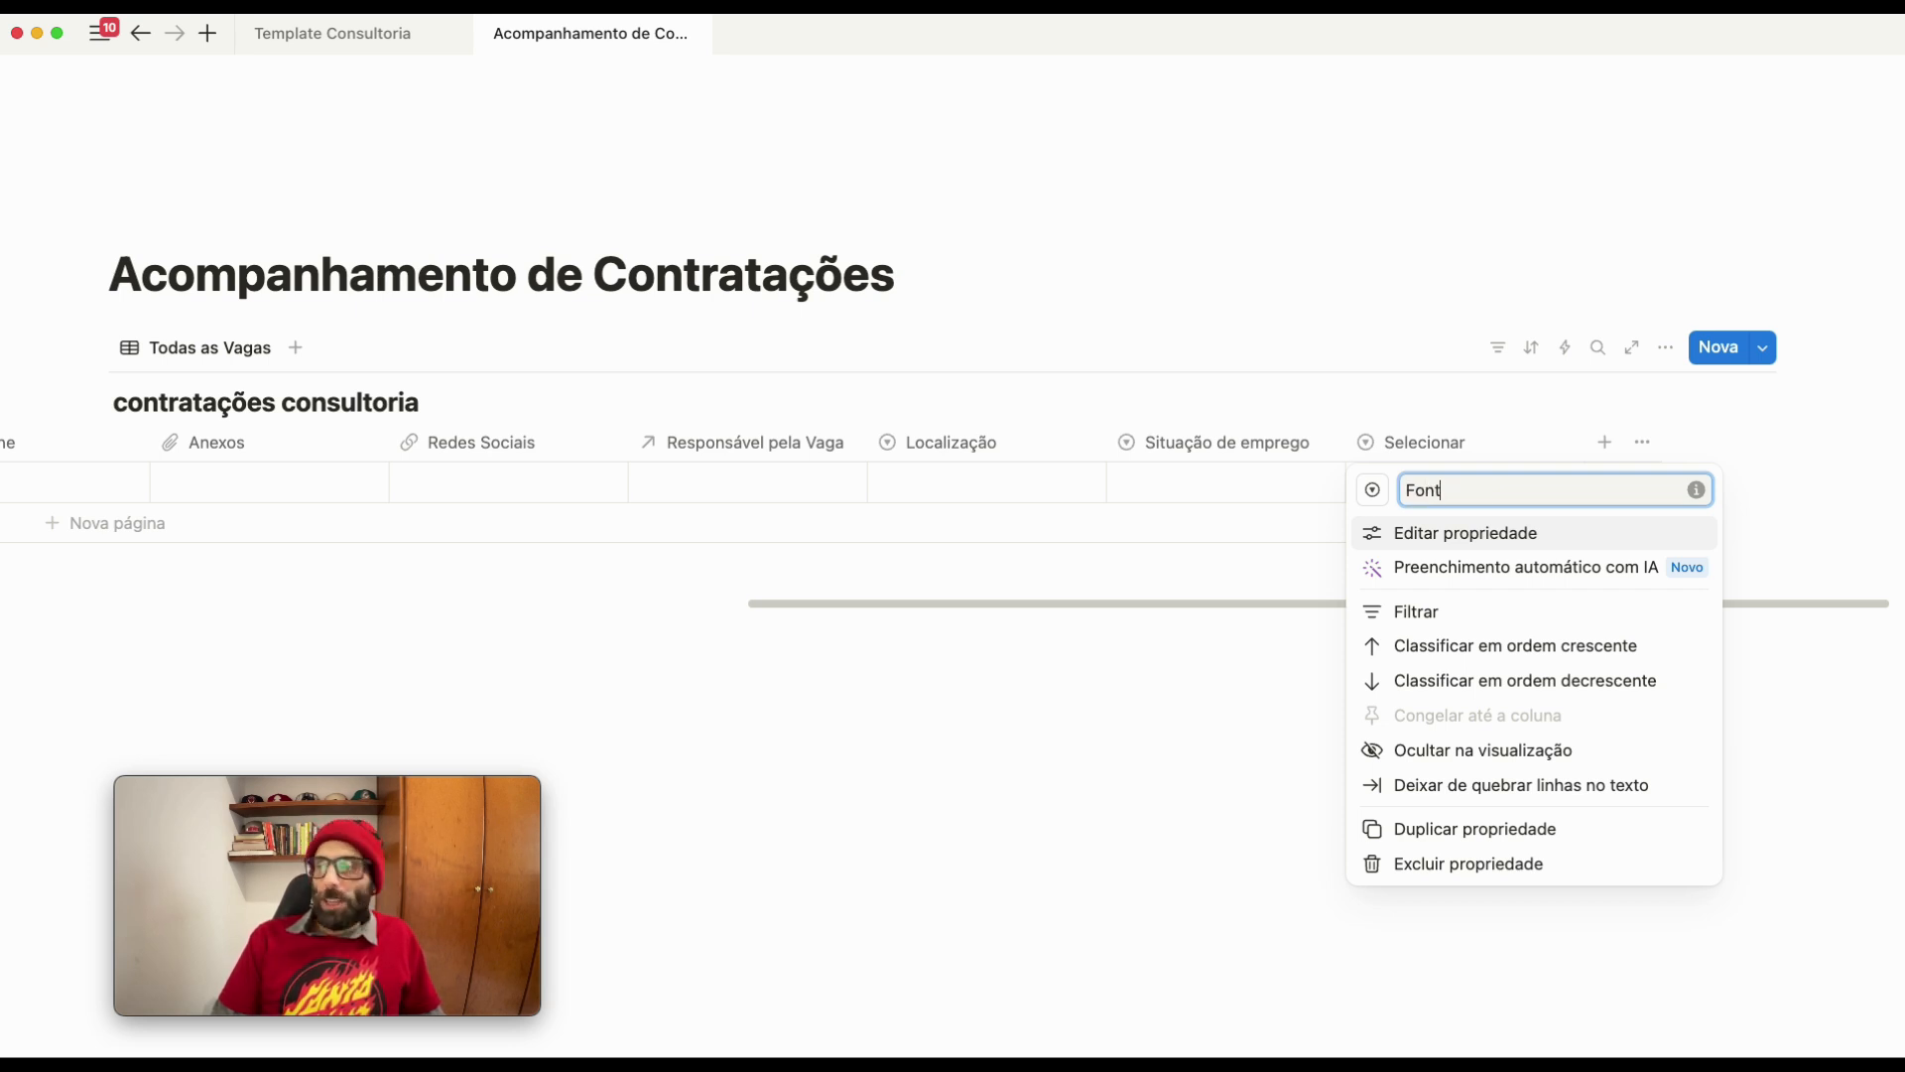
type("nte de candidatura")
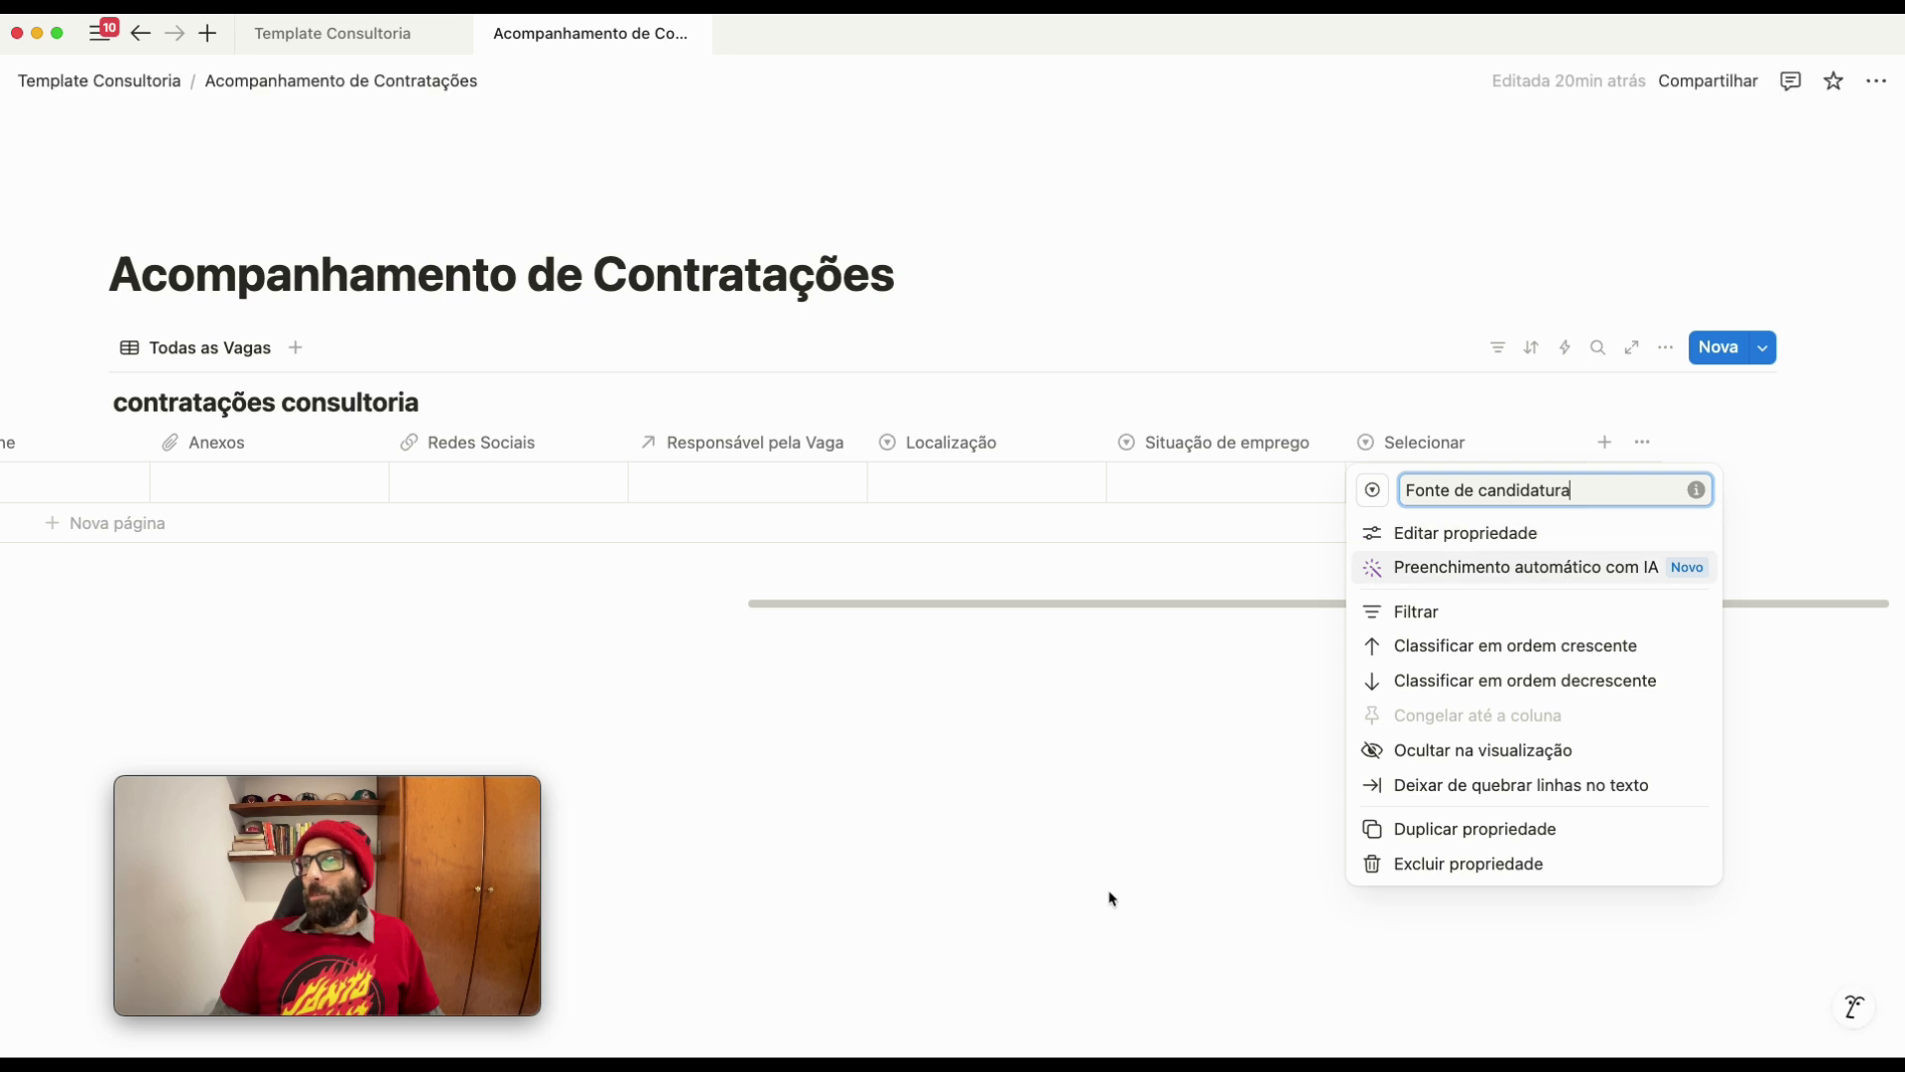
left_click(1157, 819)
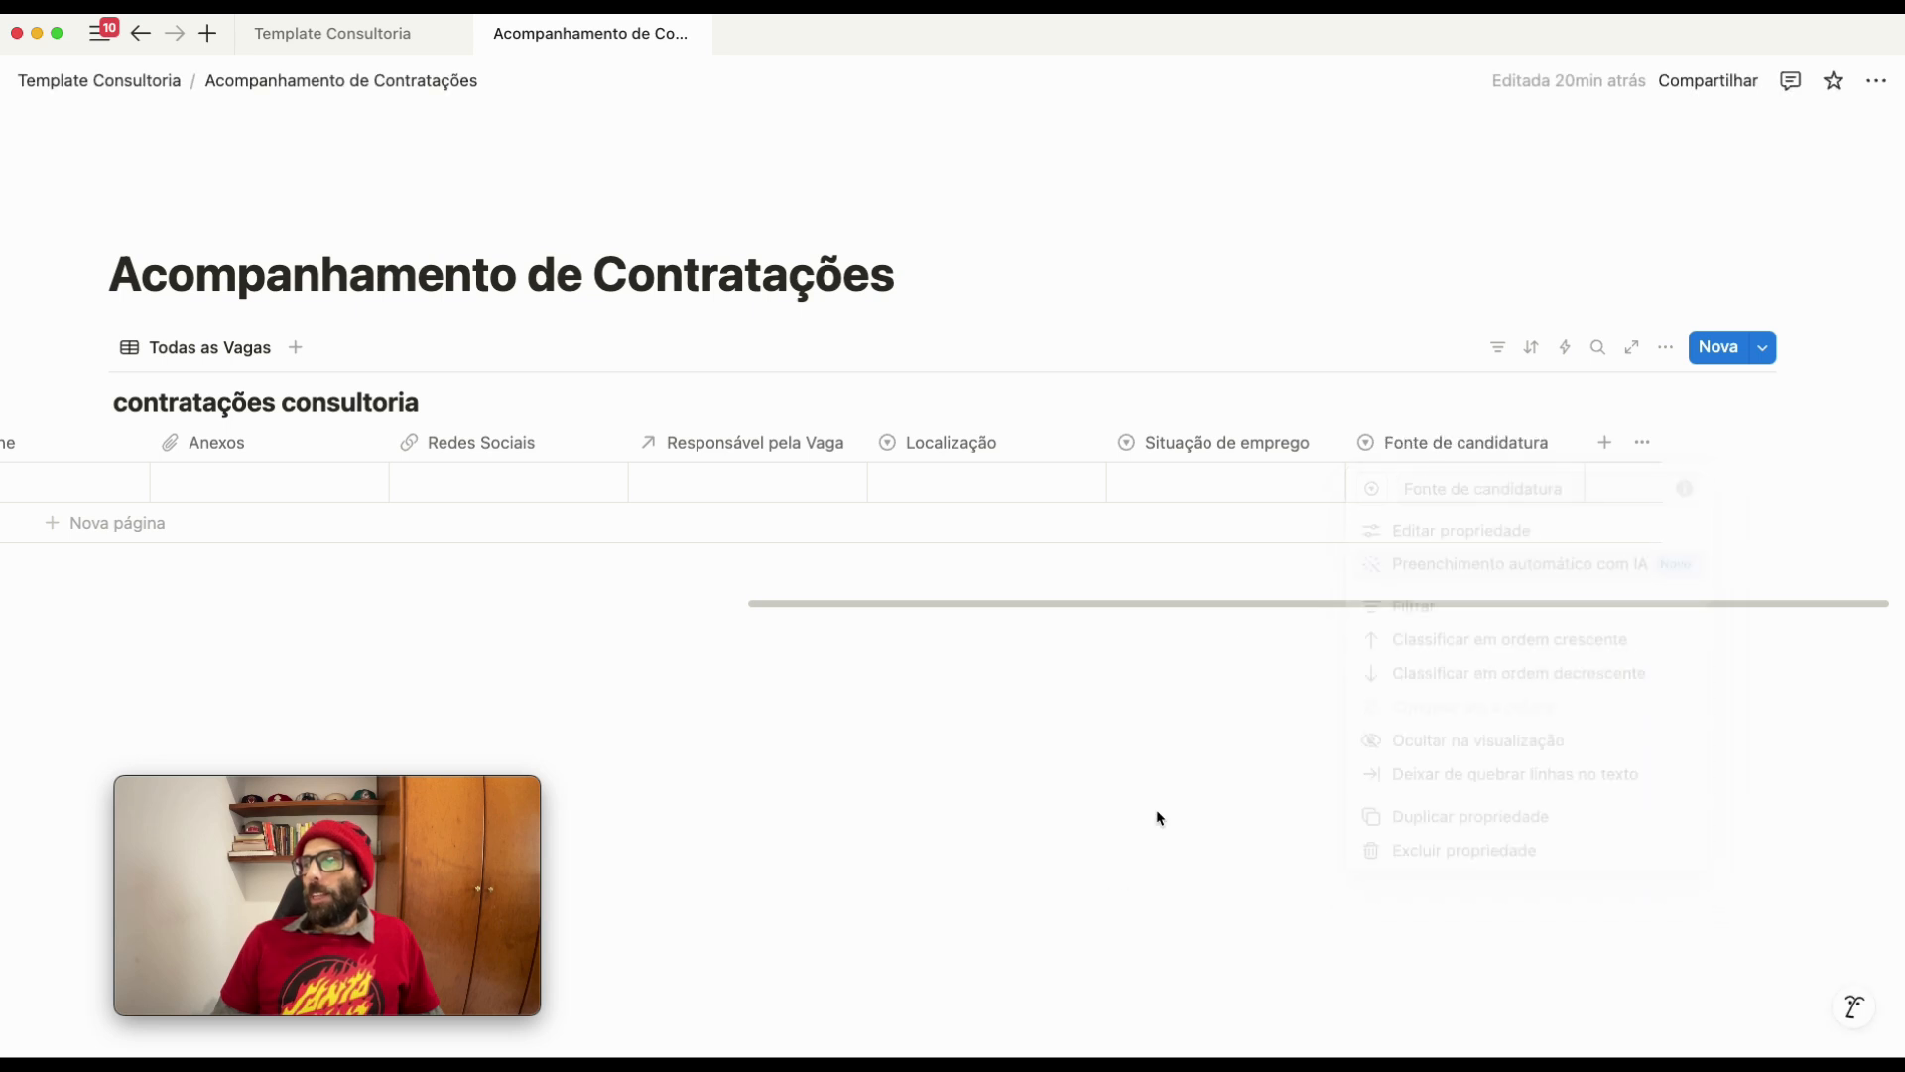
Add the options Linkedin, Indicação, Site da Empresa and Gupy to the Fonte de candidatura property and close its settings
left_click(1439, 453)
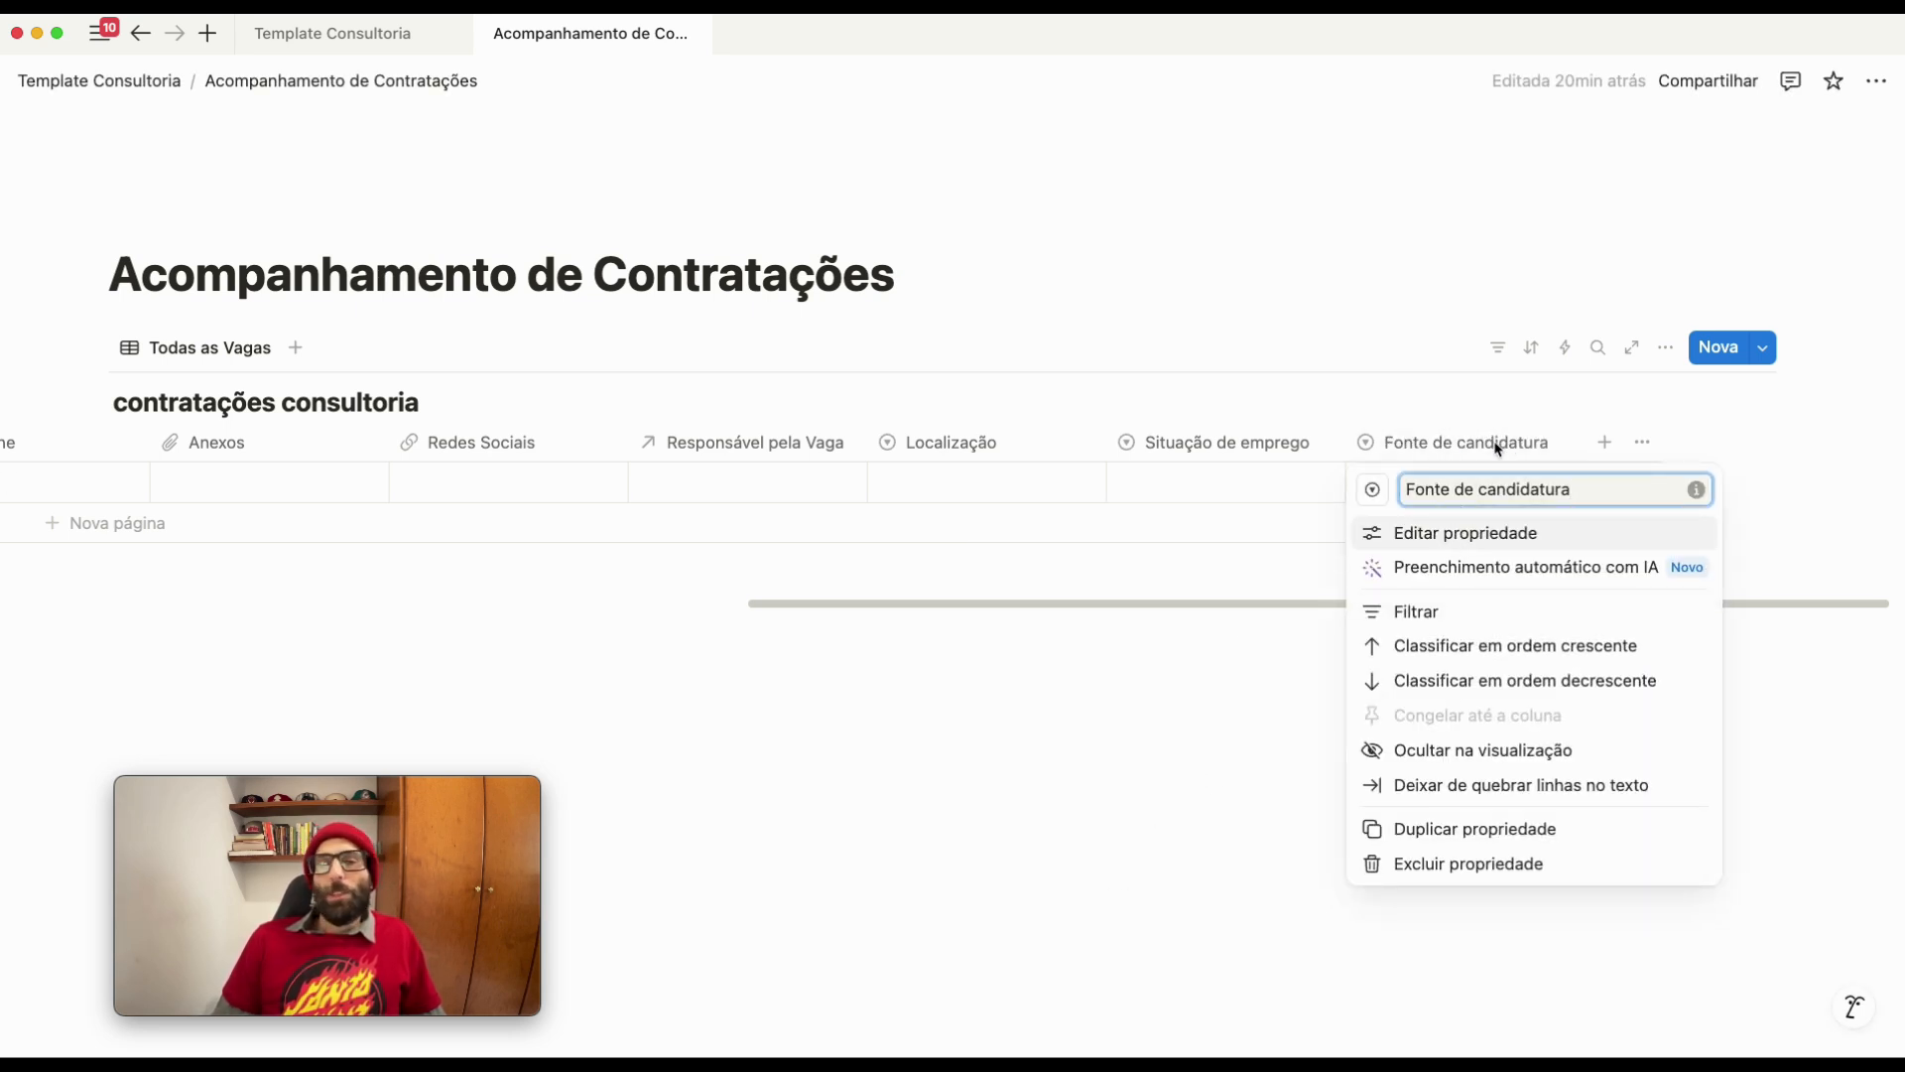
left_click(1465, 533)
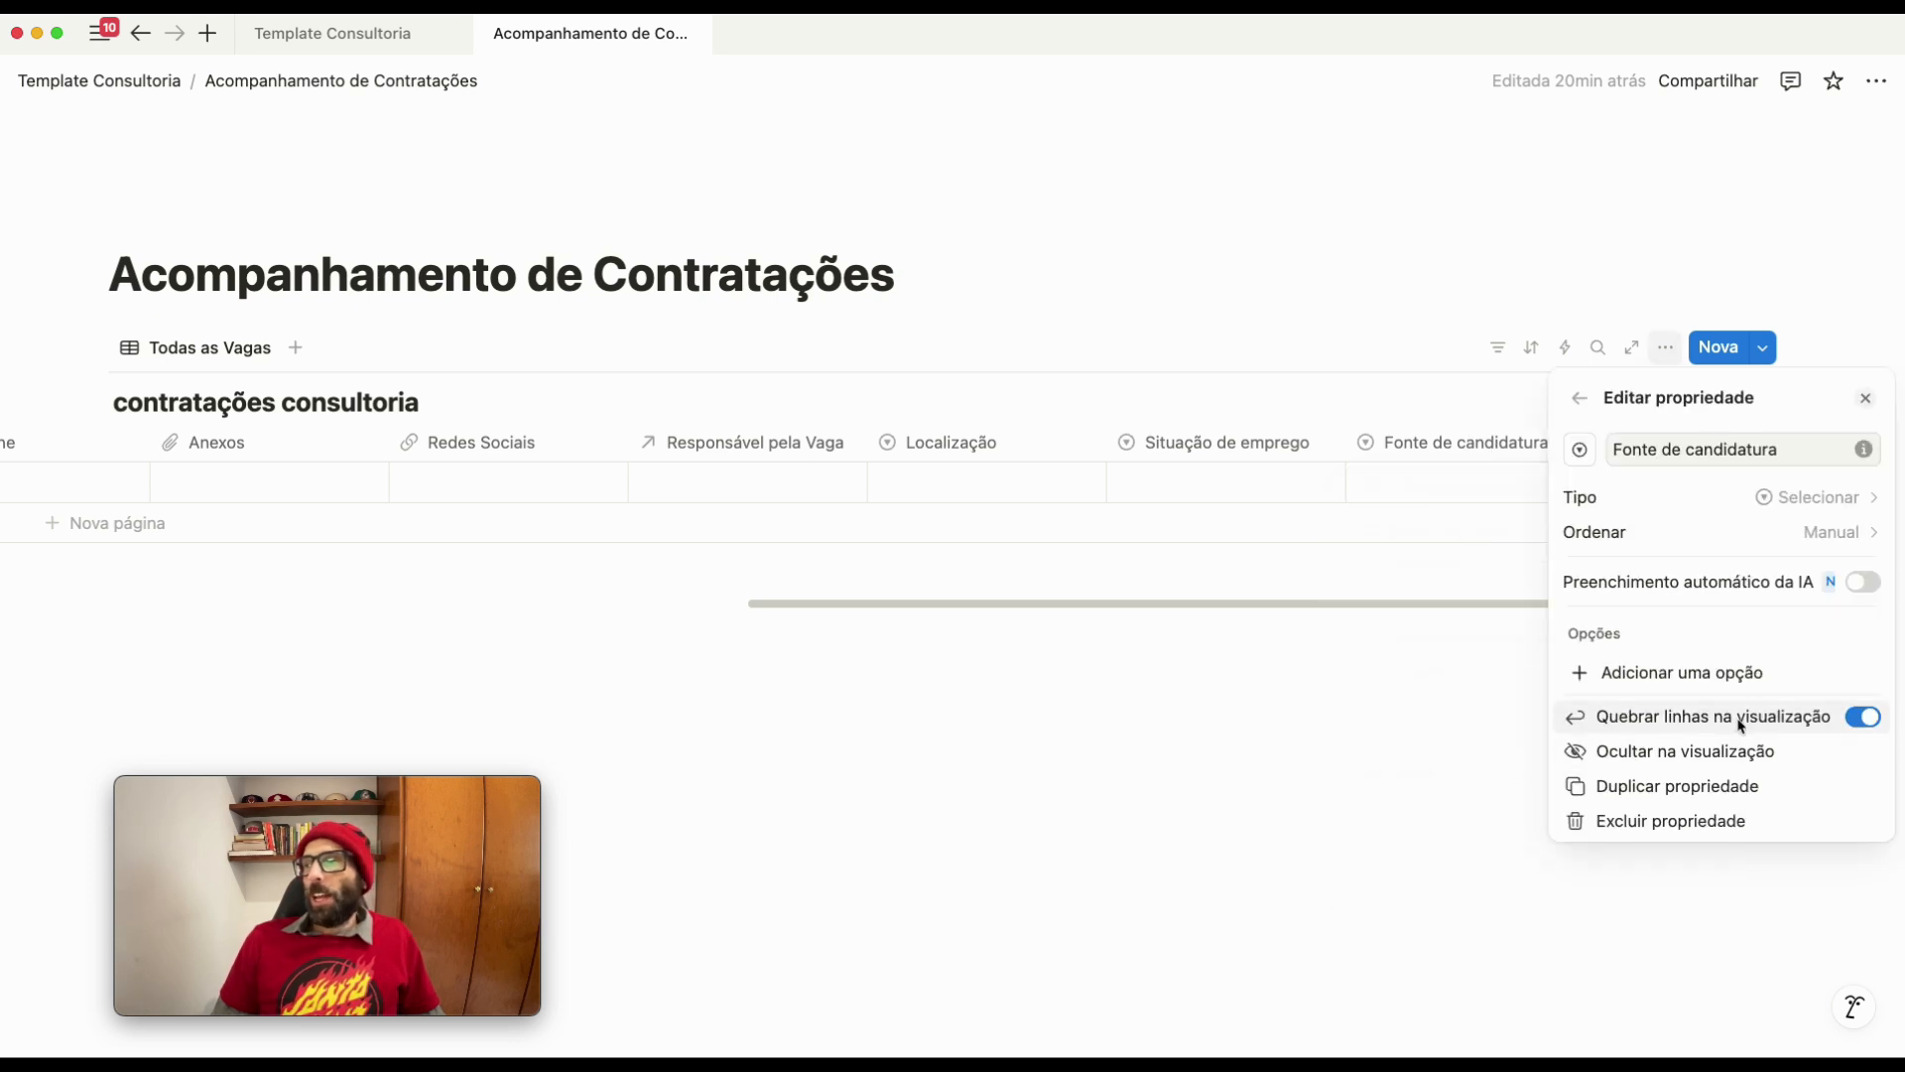
left_click(1703, 683)
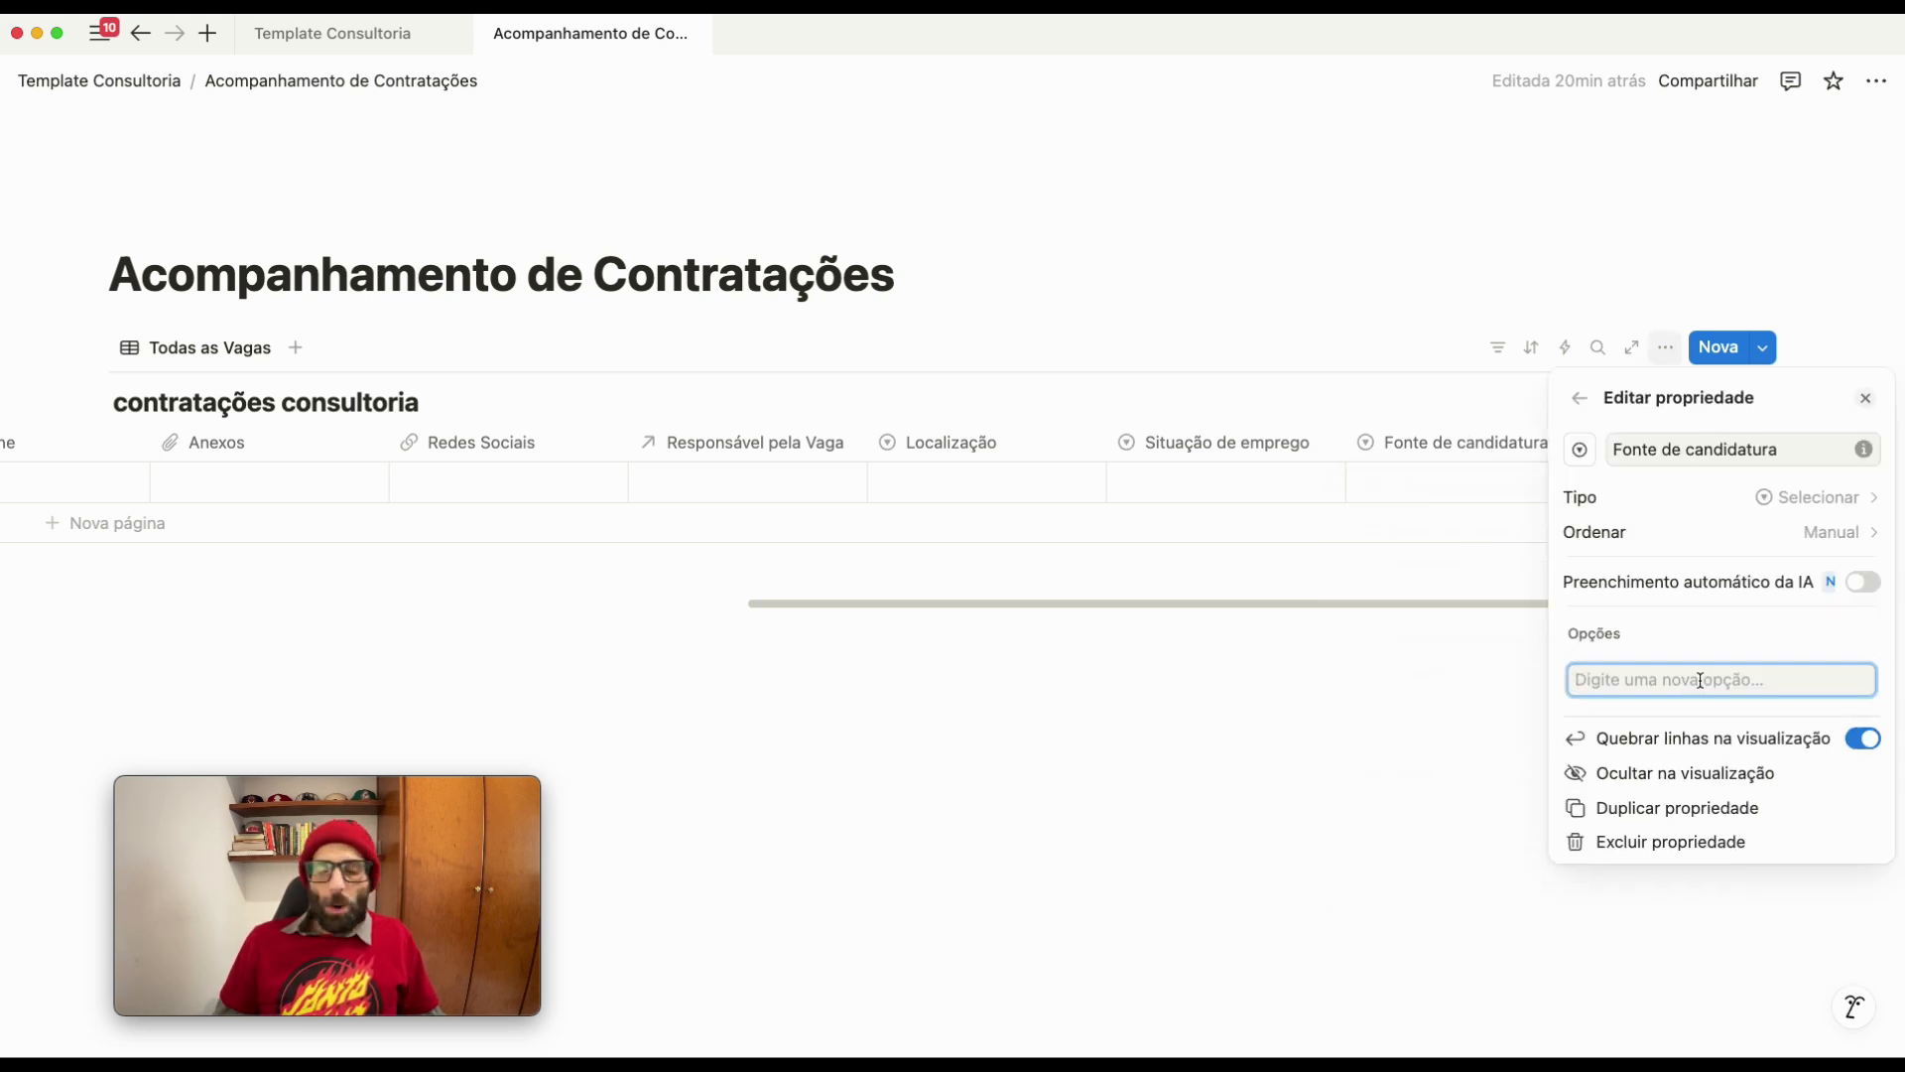
type("Linked")
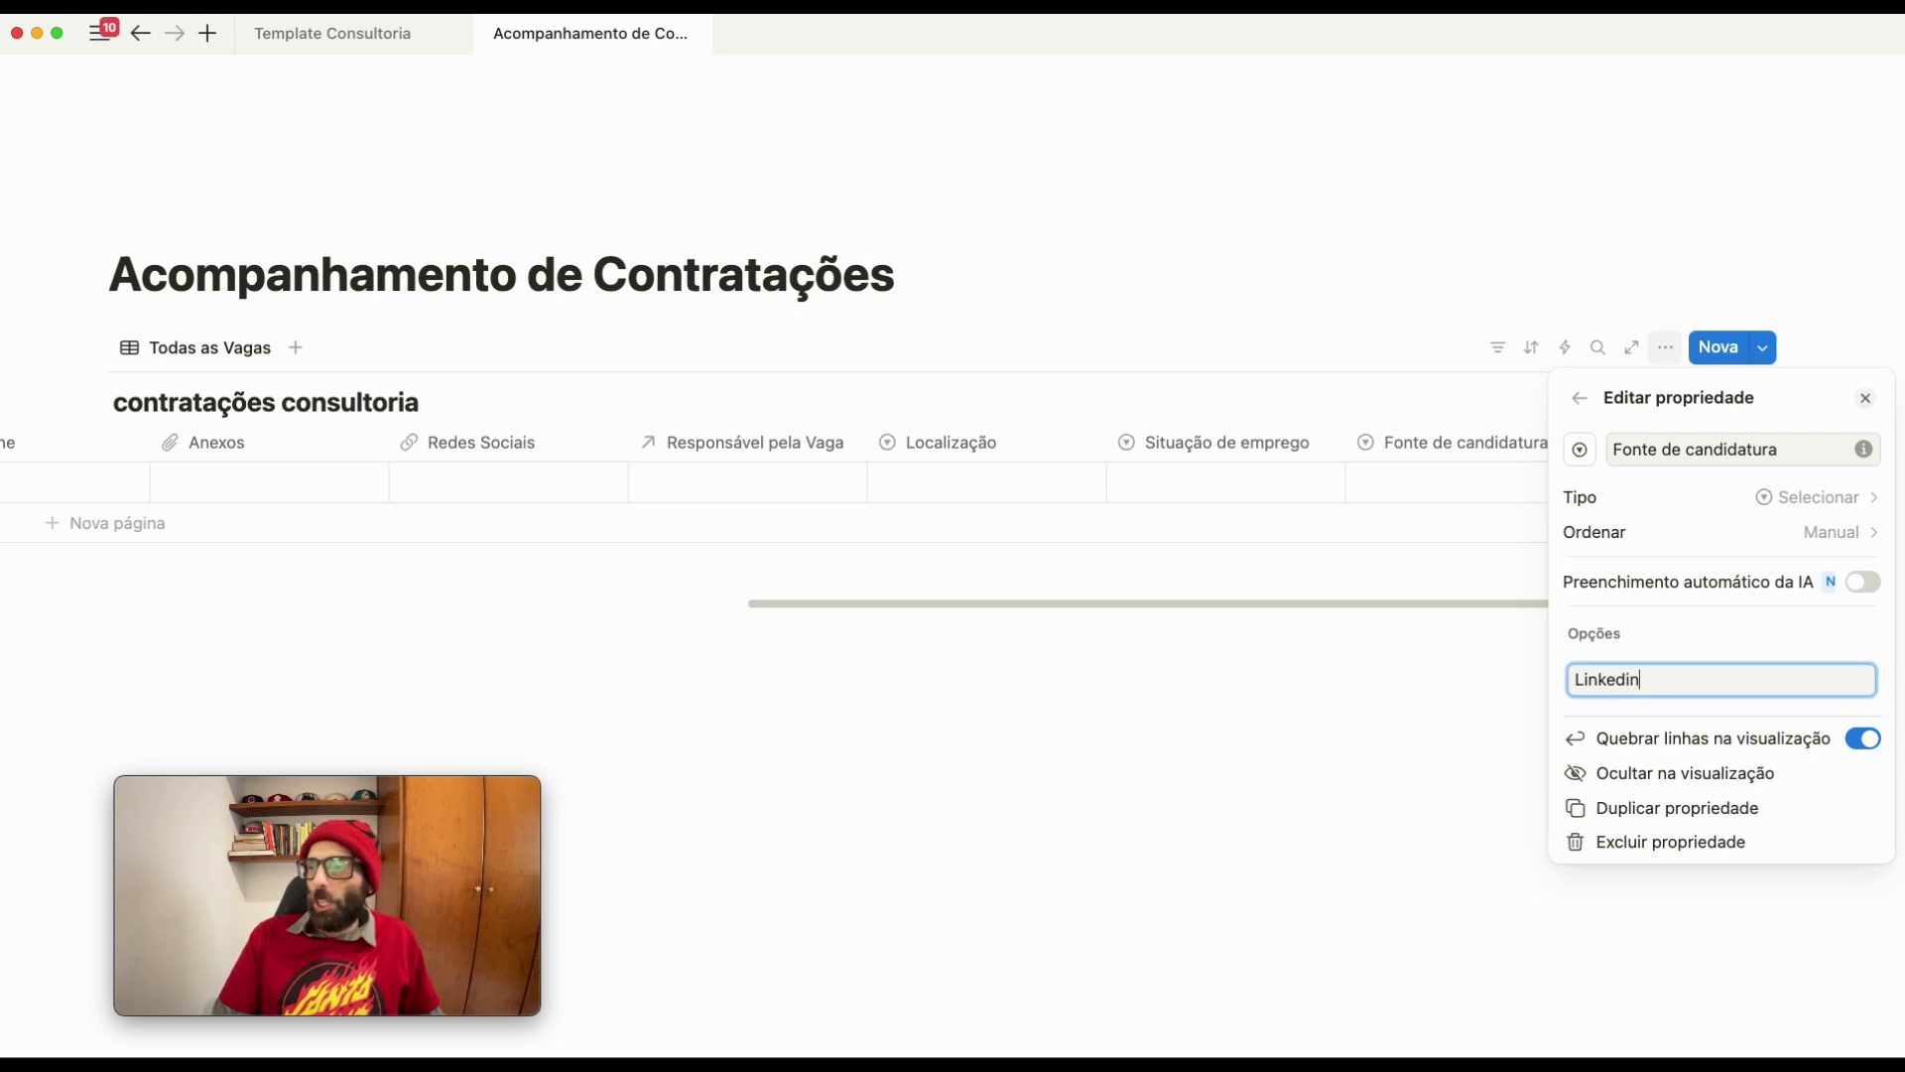
type("in")
key("Return")
type("Indicação")
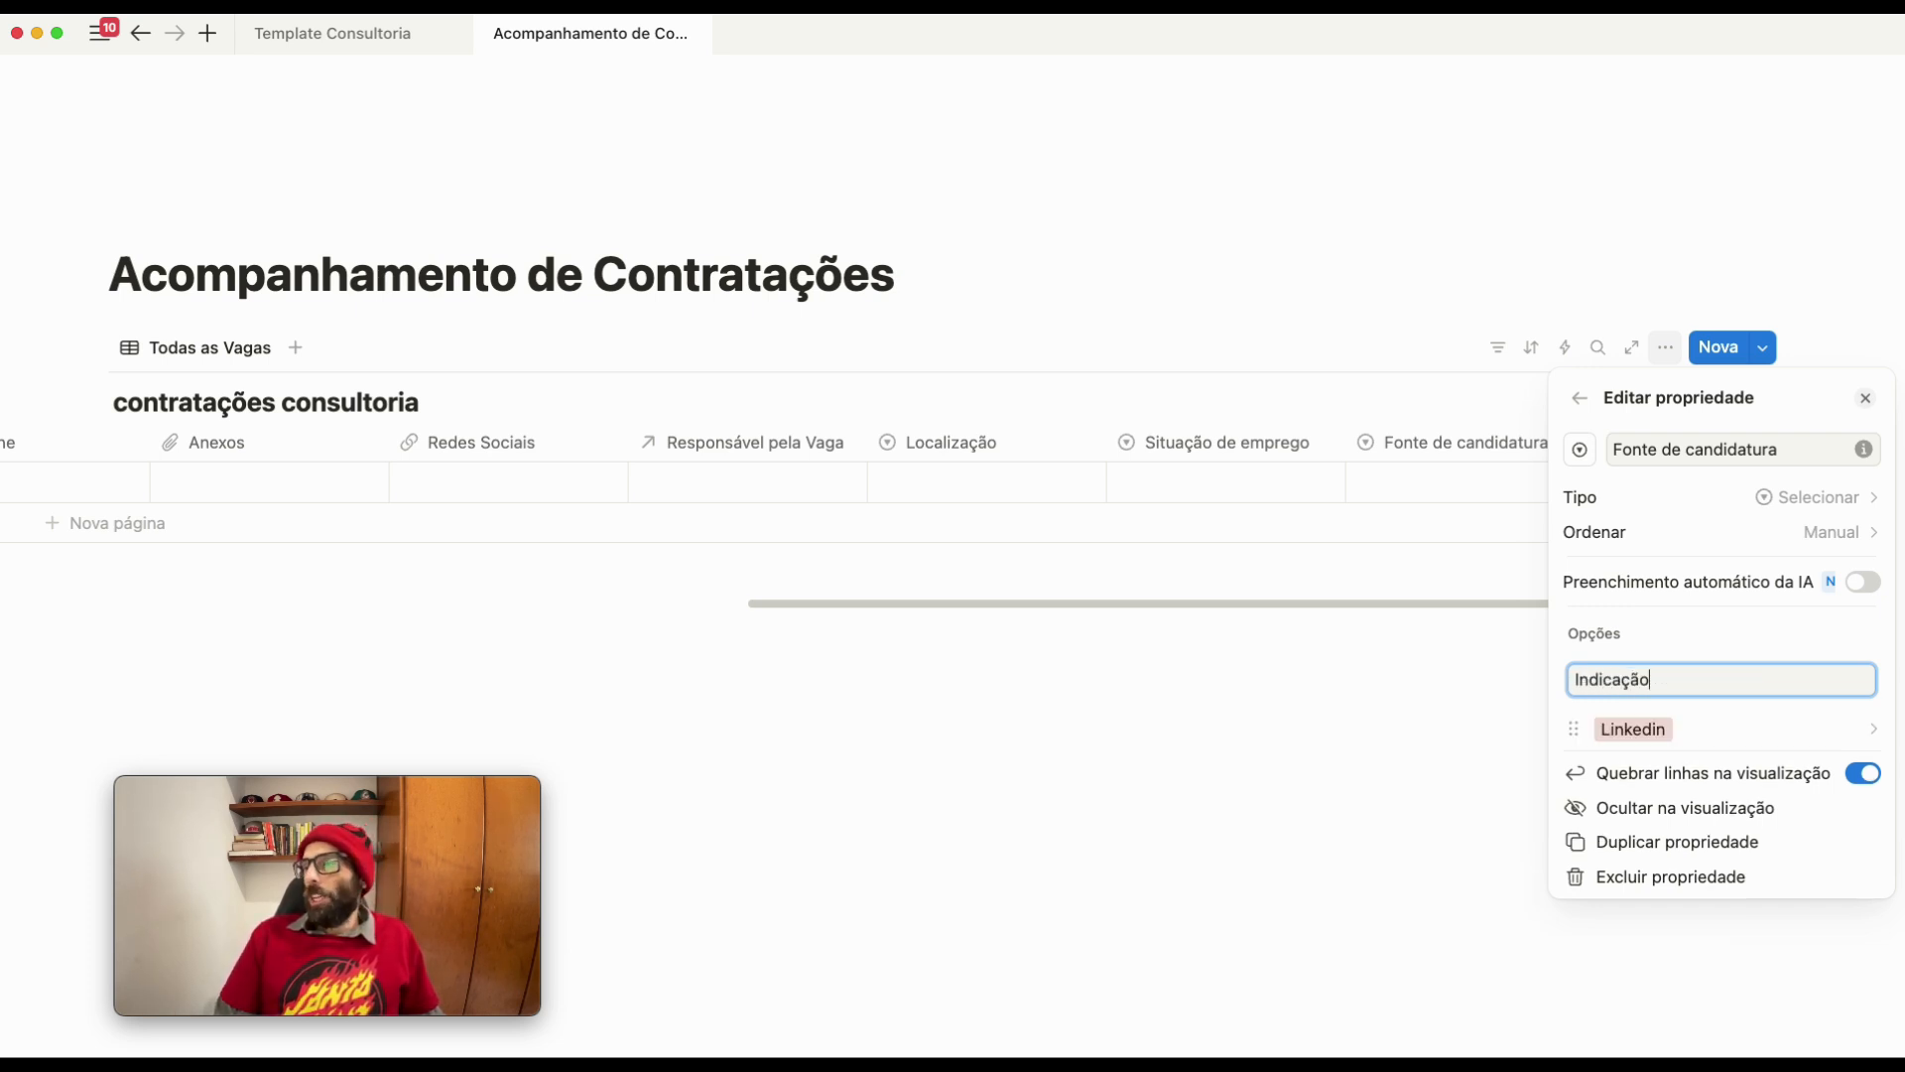
key("Return")
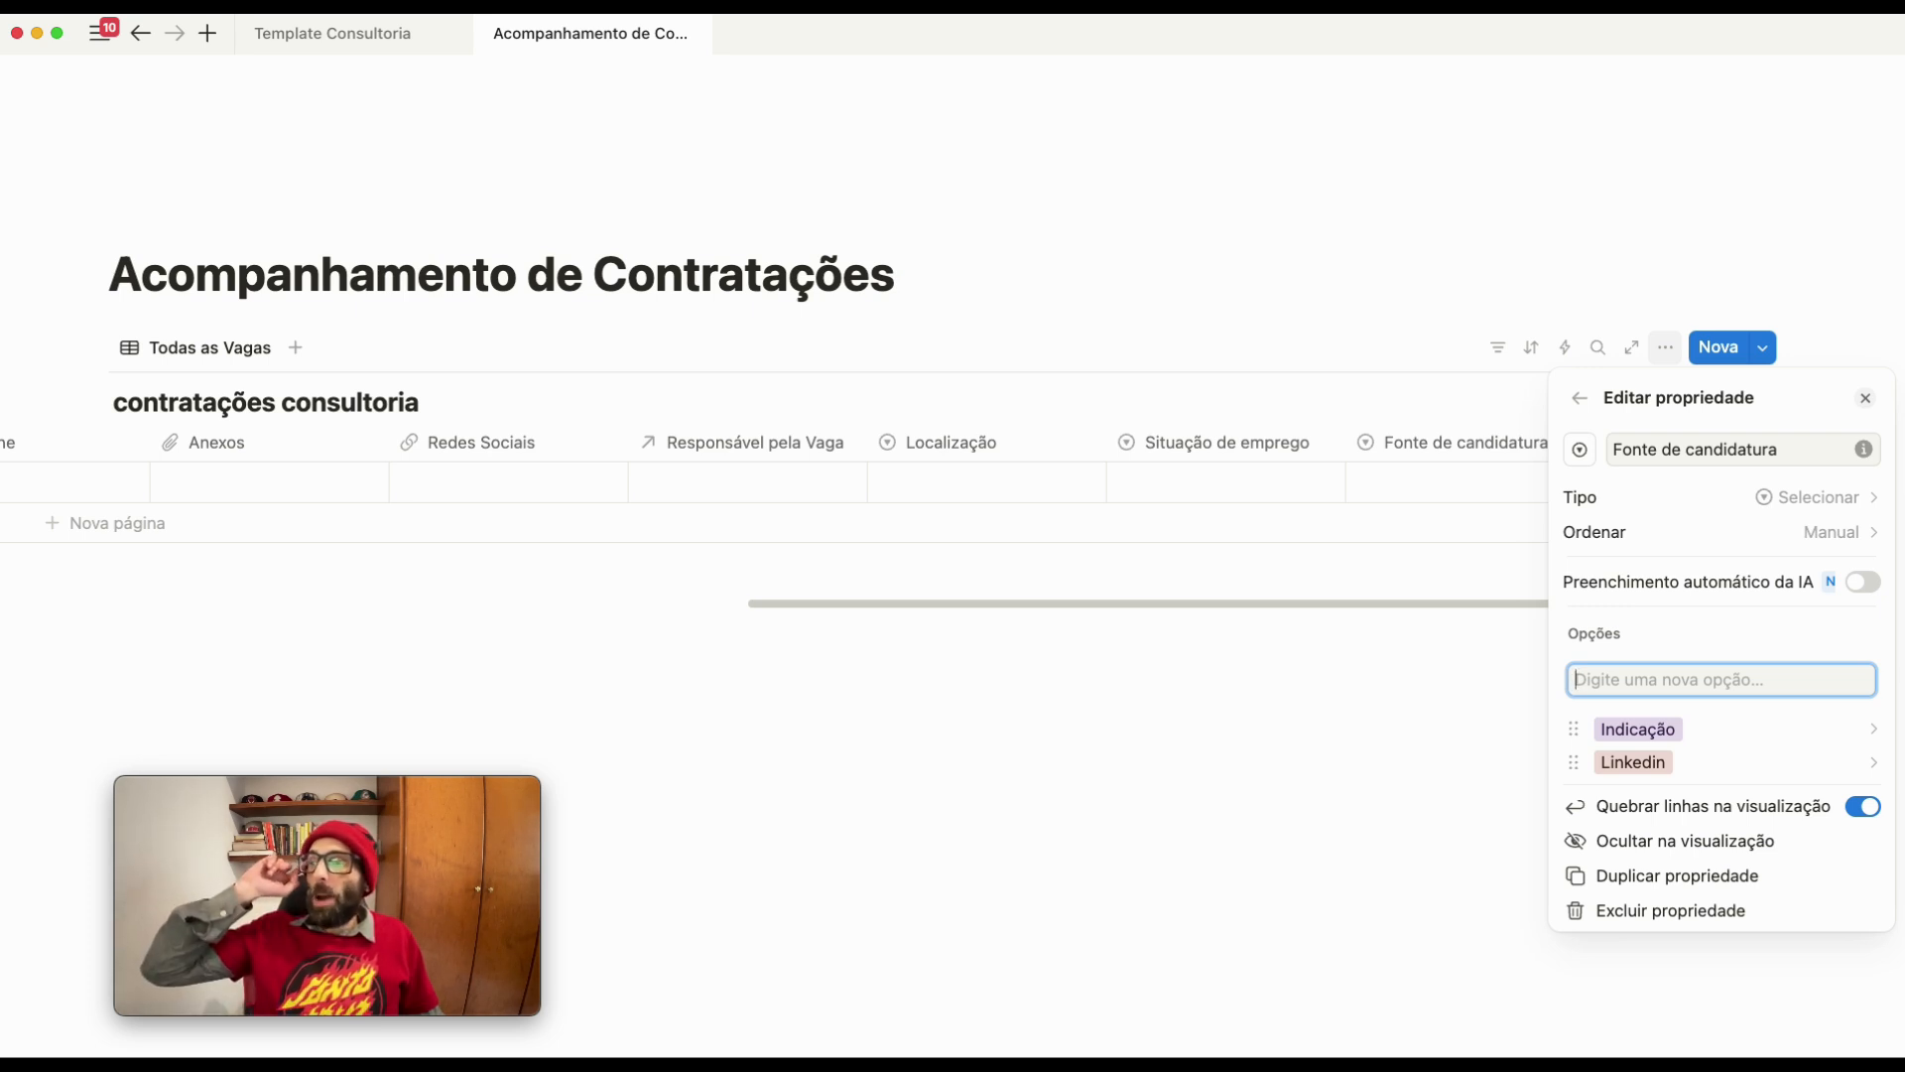
type("Site da Empre")
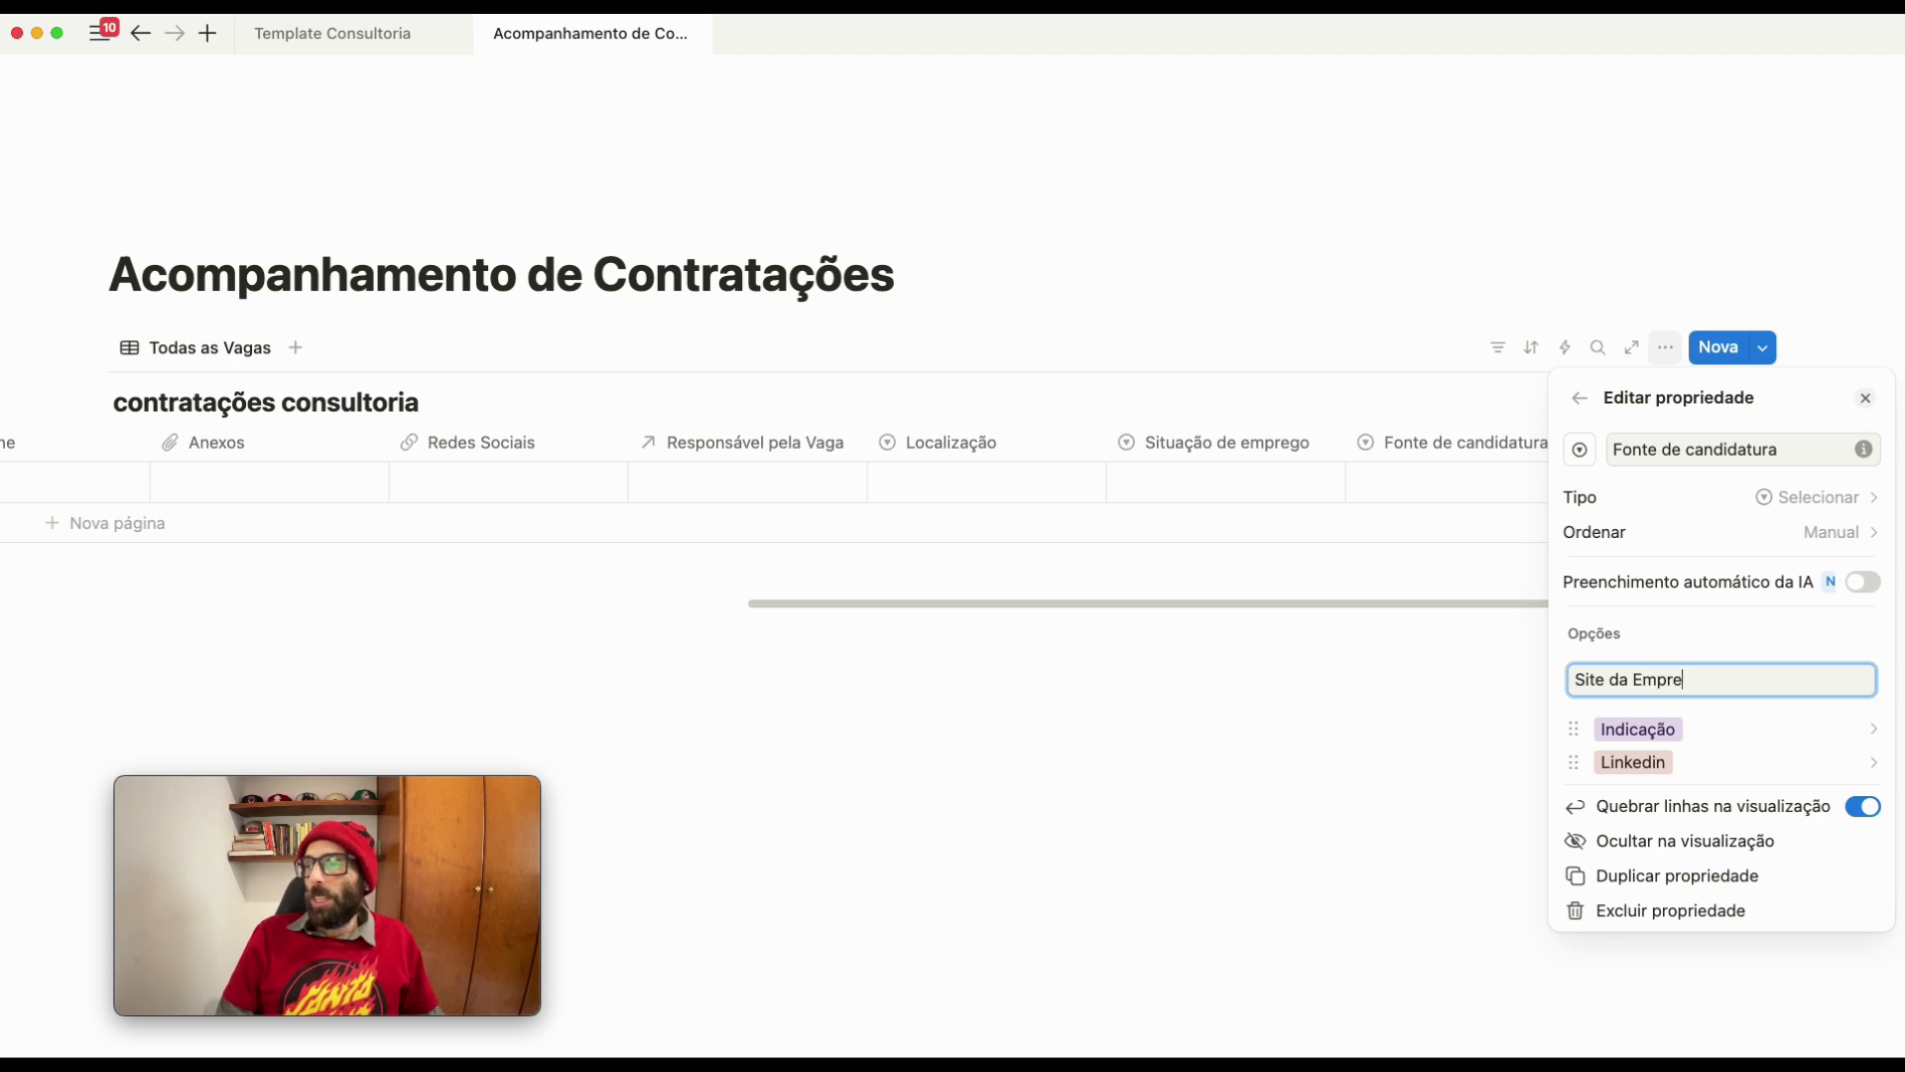
key("Return")
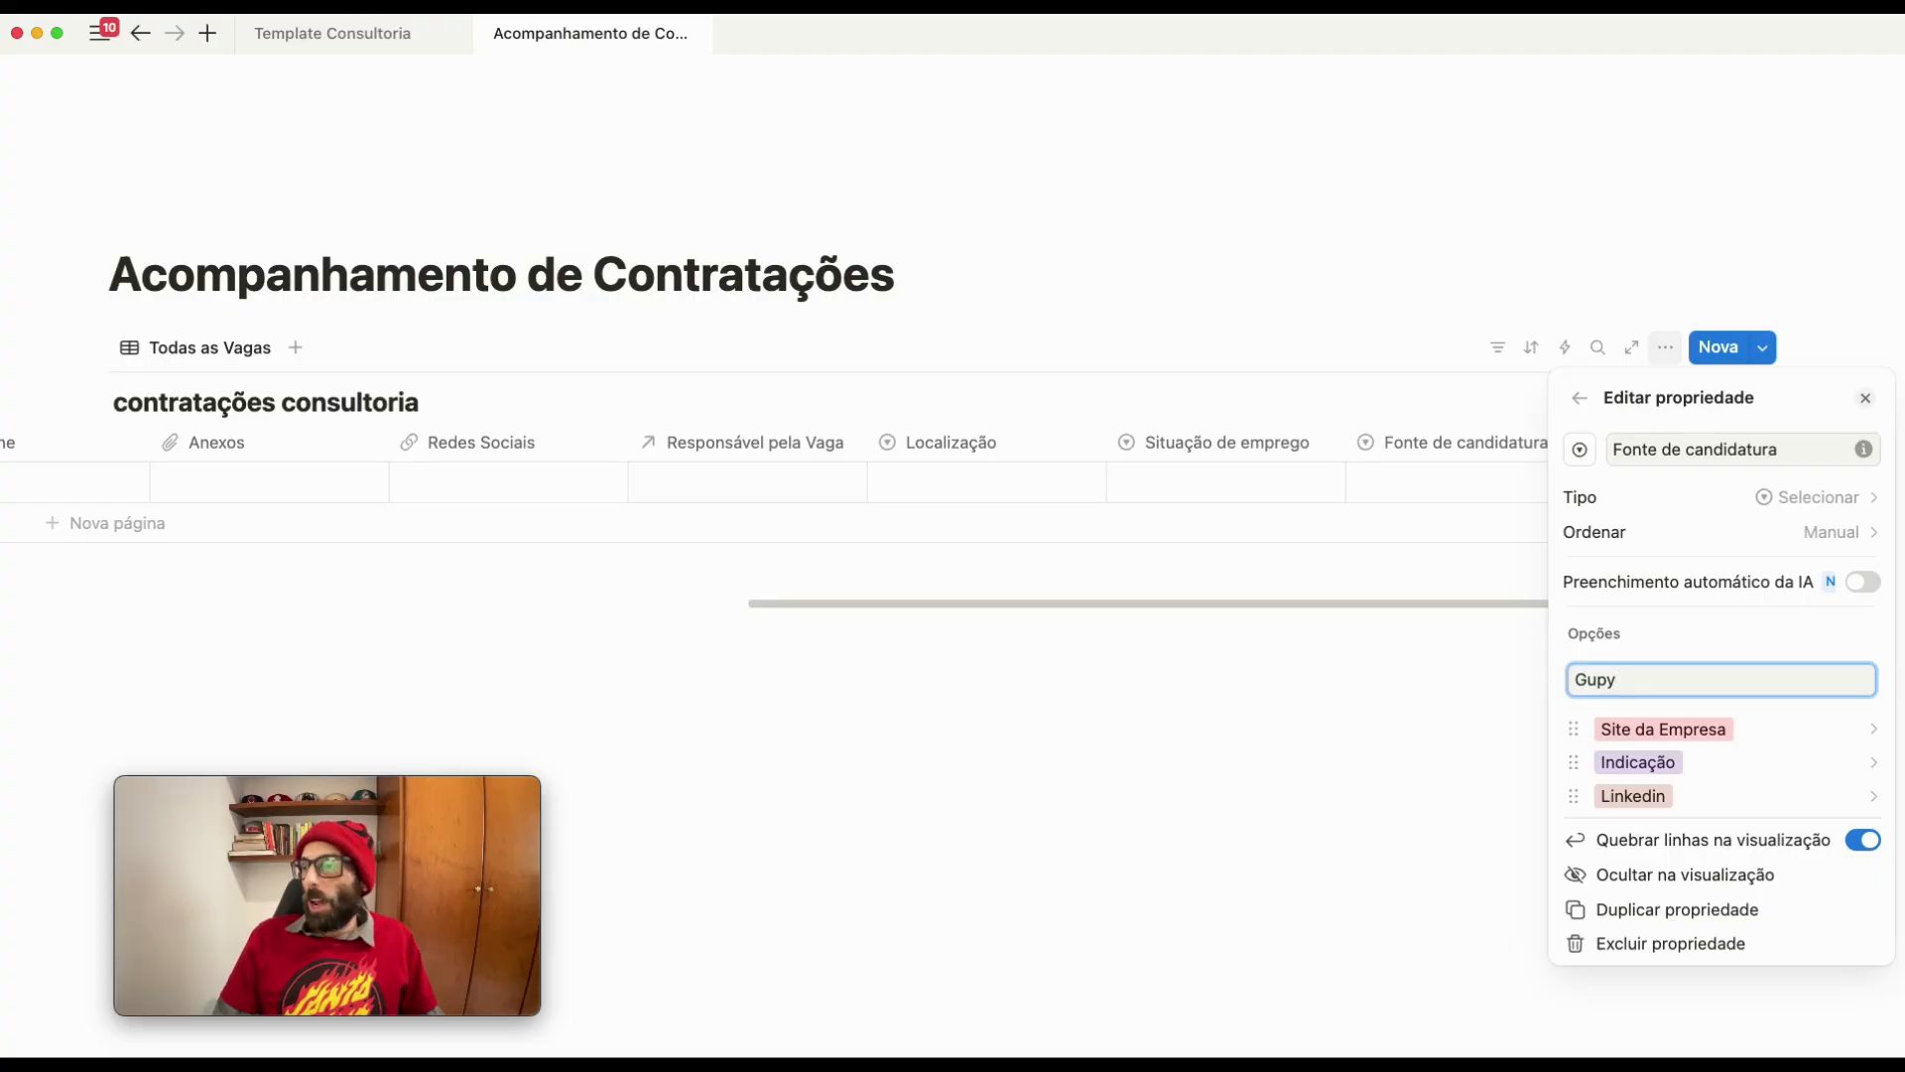
type("Gupy")
key("Return")
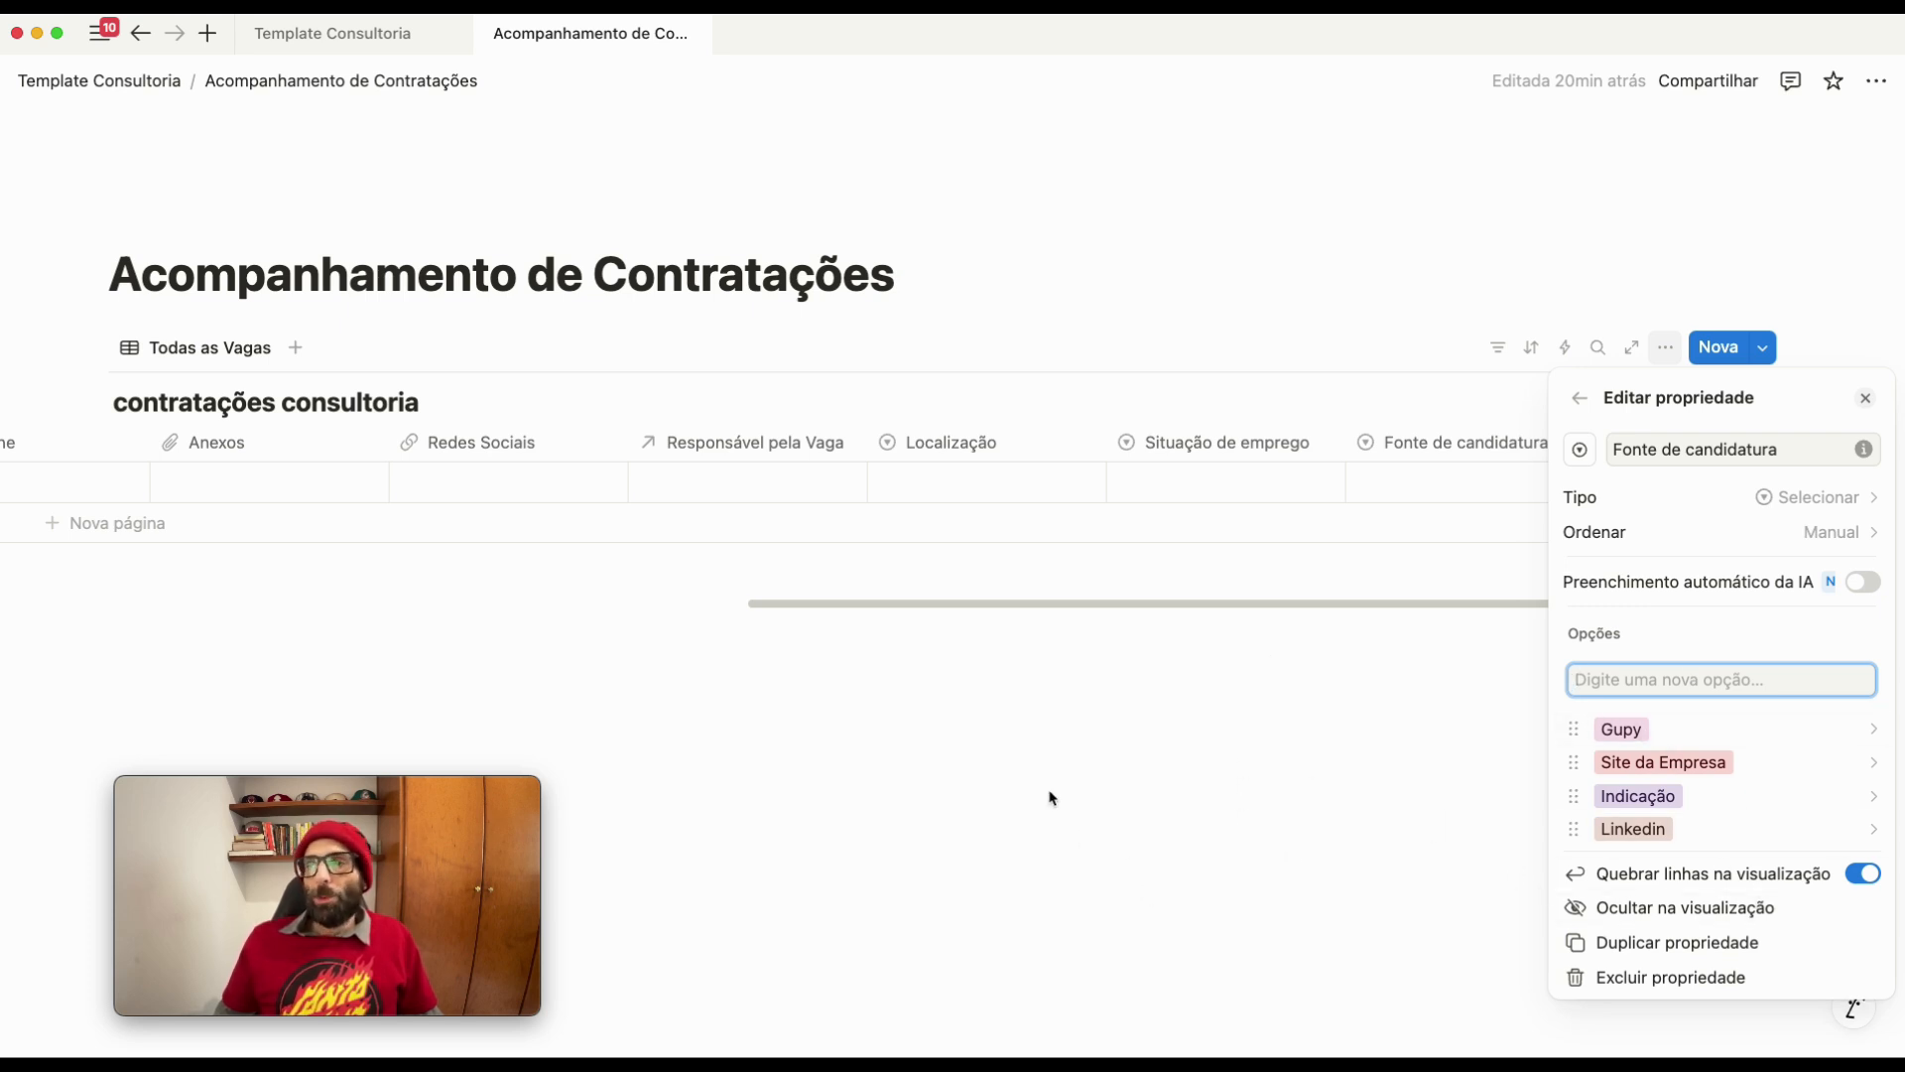
left_click(1087, 828)
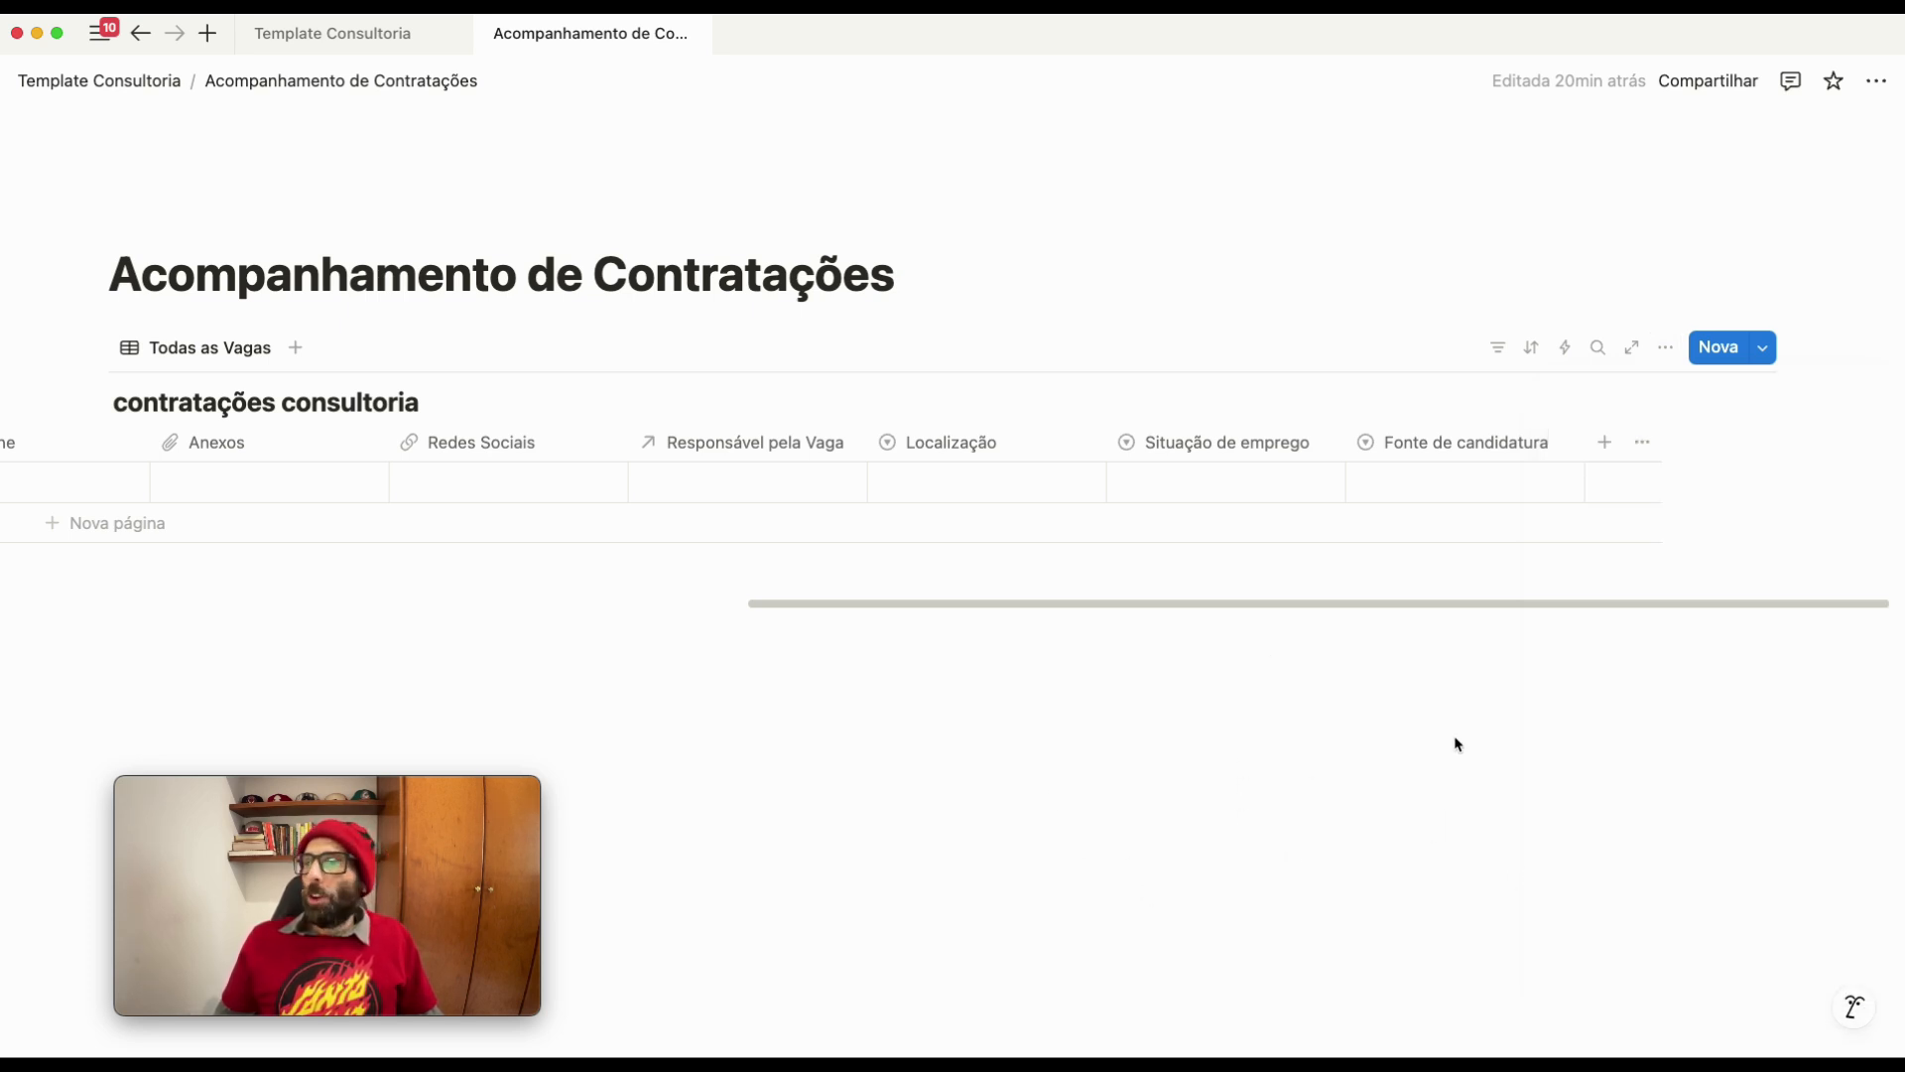
Add a Relação property linked to equipes consultoria, name it "Entrevistador" and check which pages its first cell offers
left_click(1605, 443)
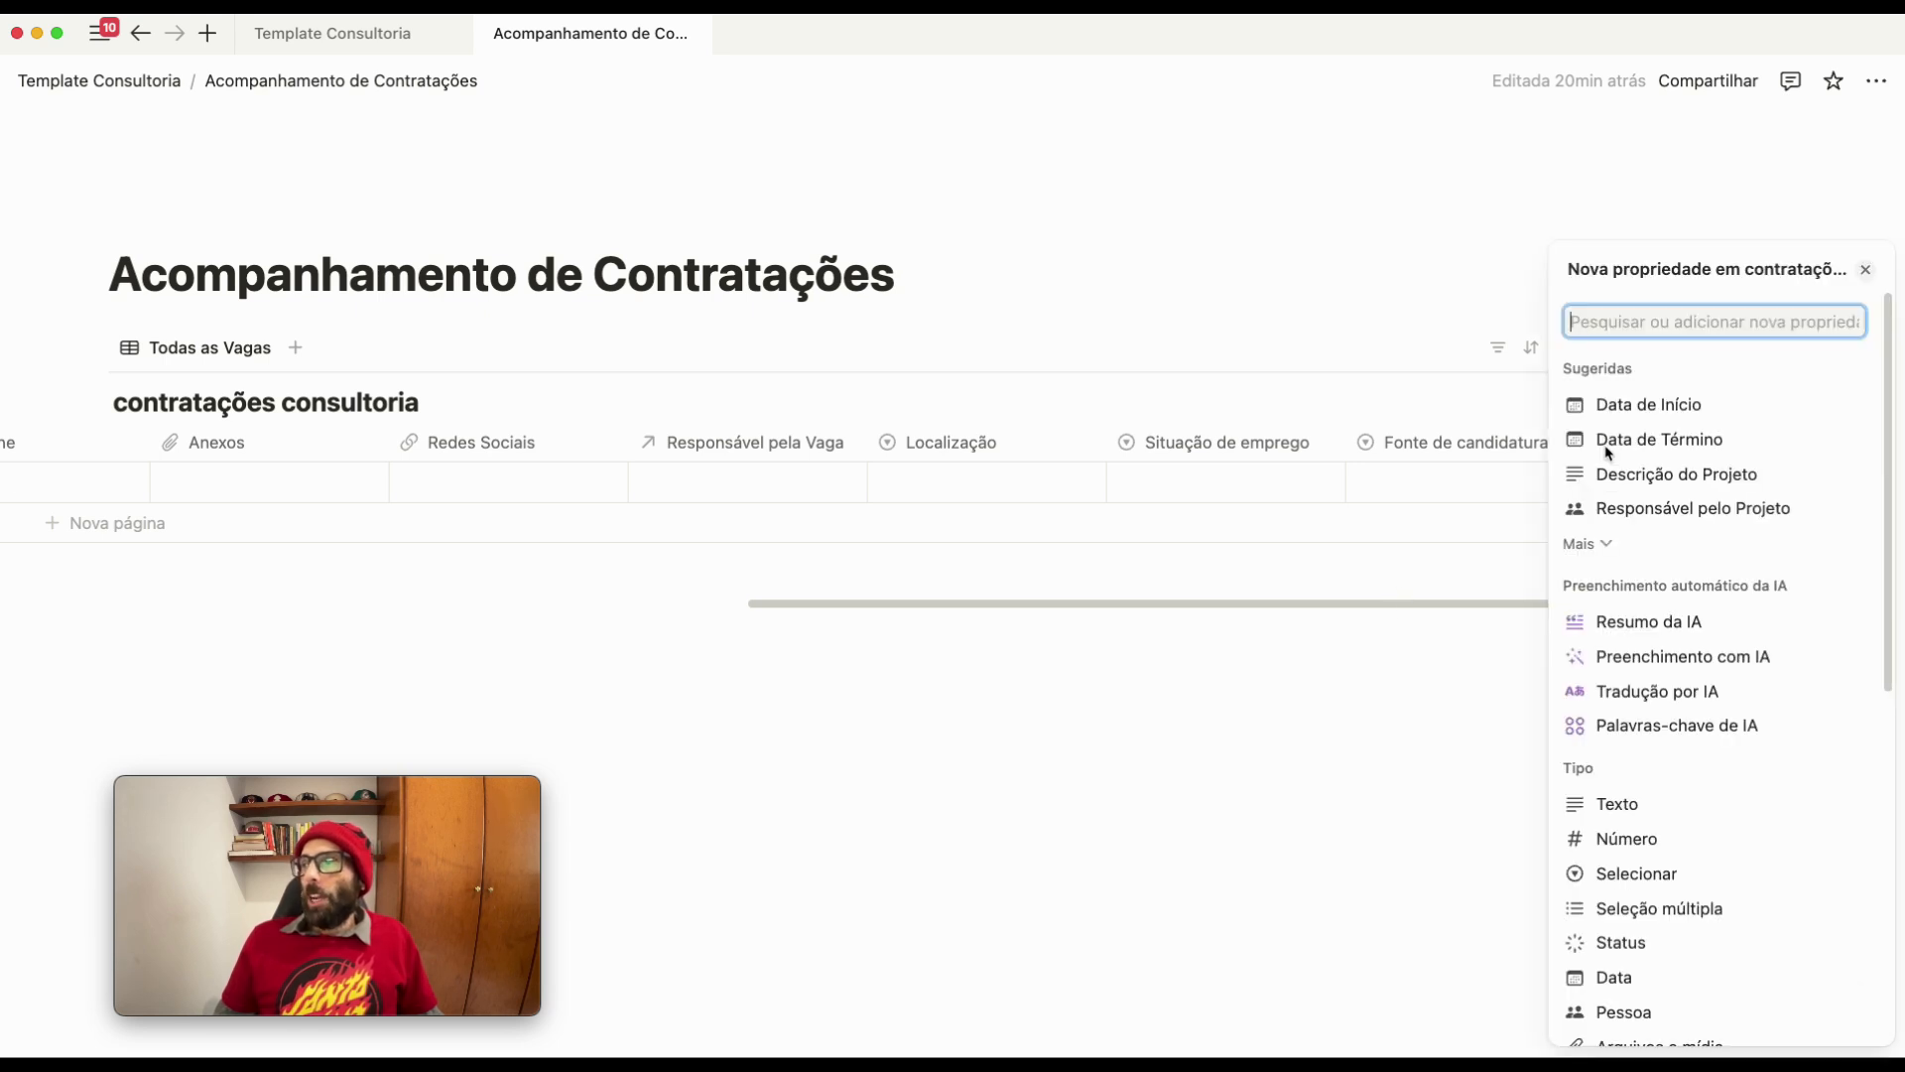
scroll(1599, 967, "down", 5)
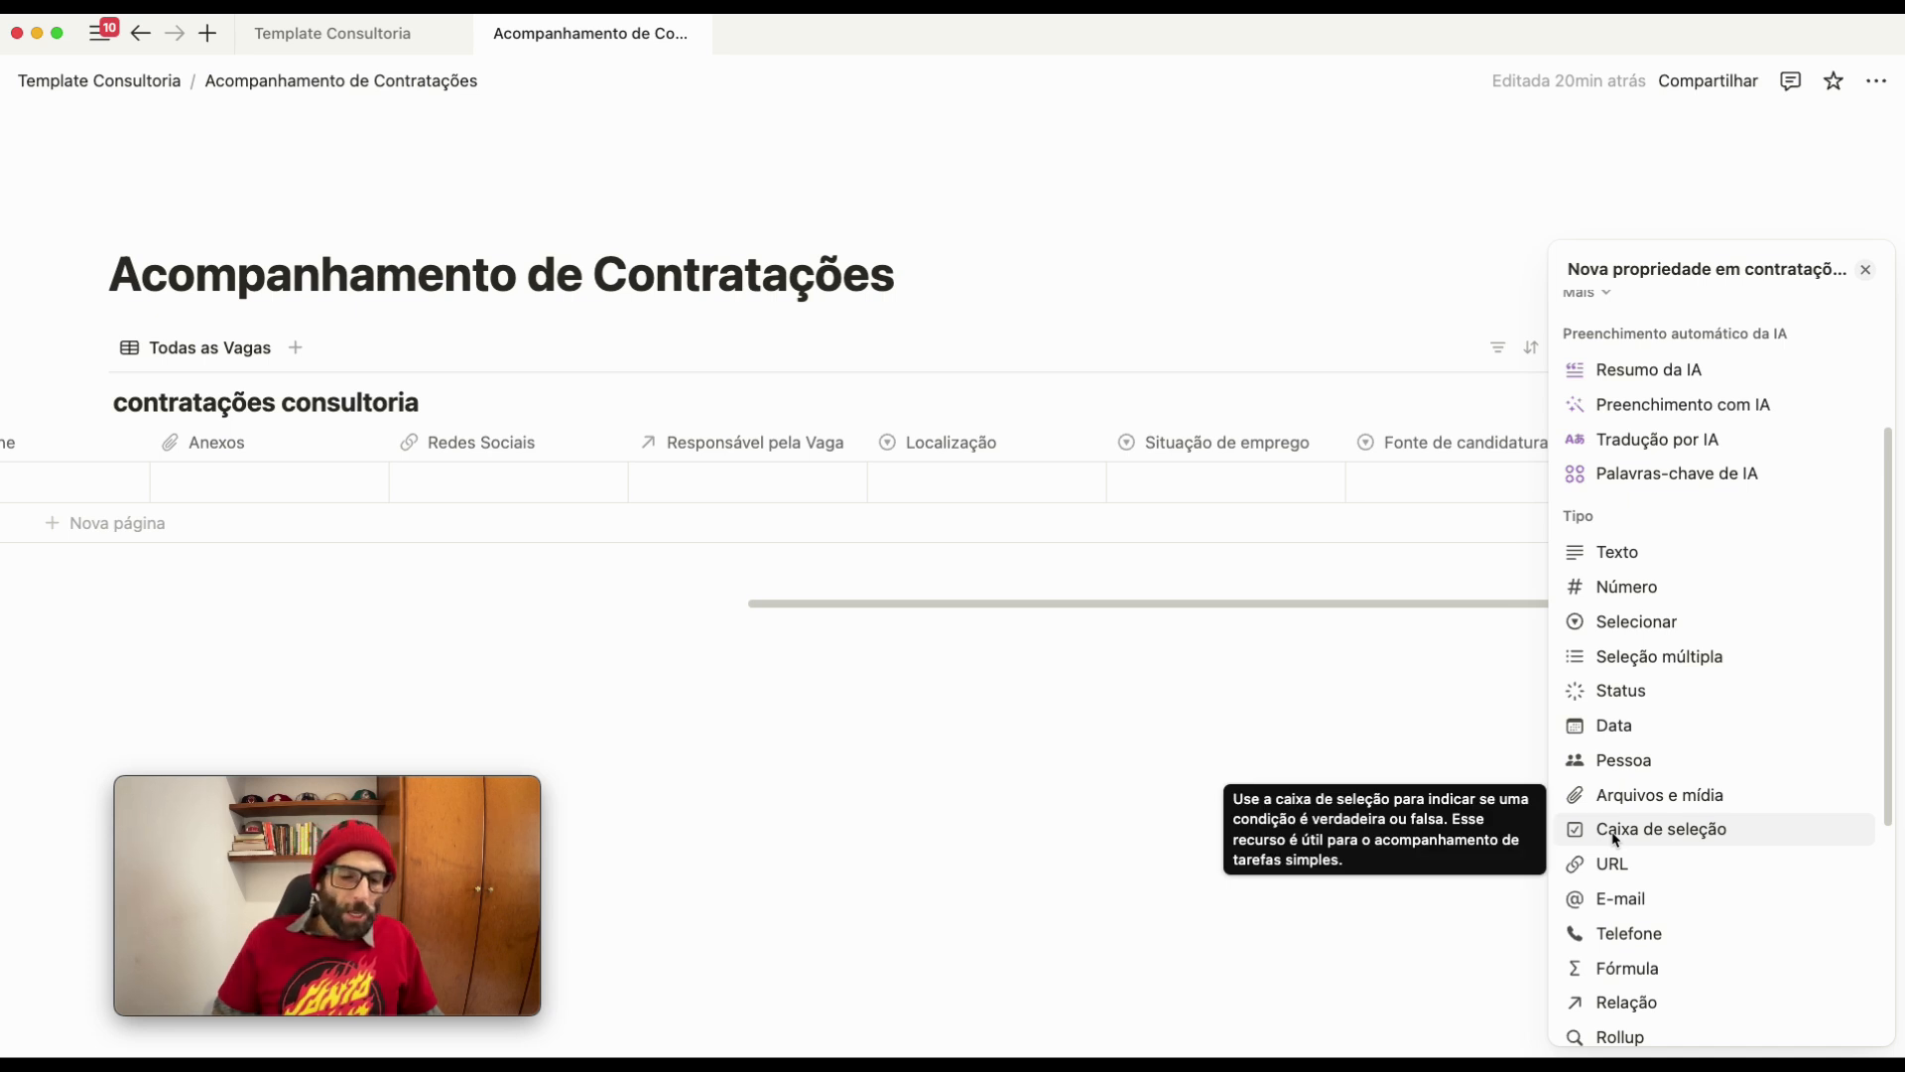
type("rela")
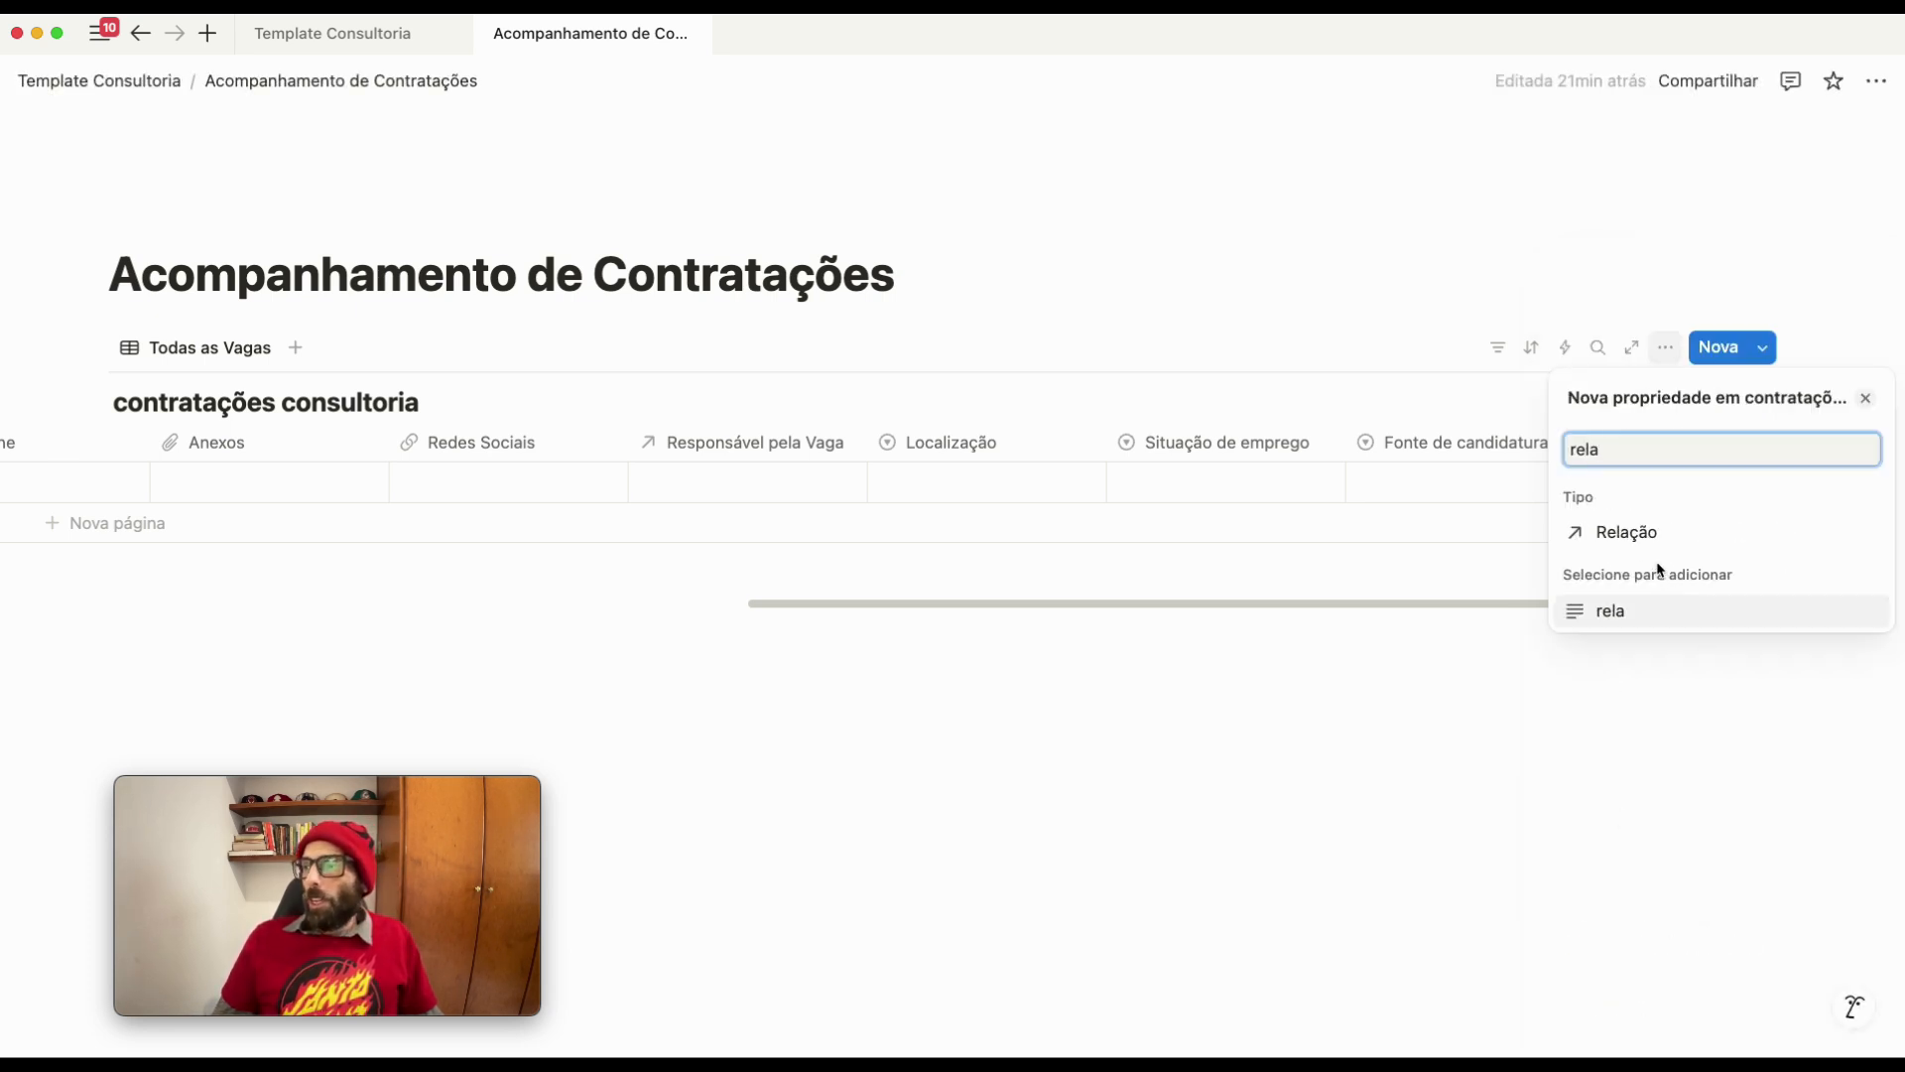
left_click(1649, 539)
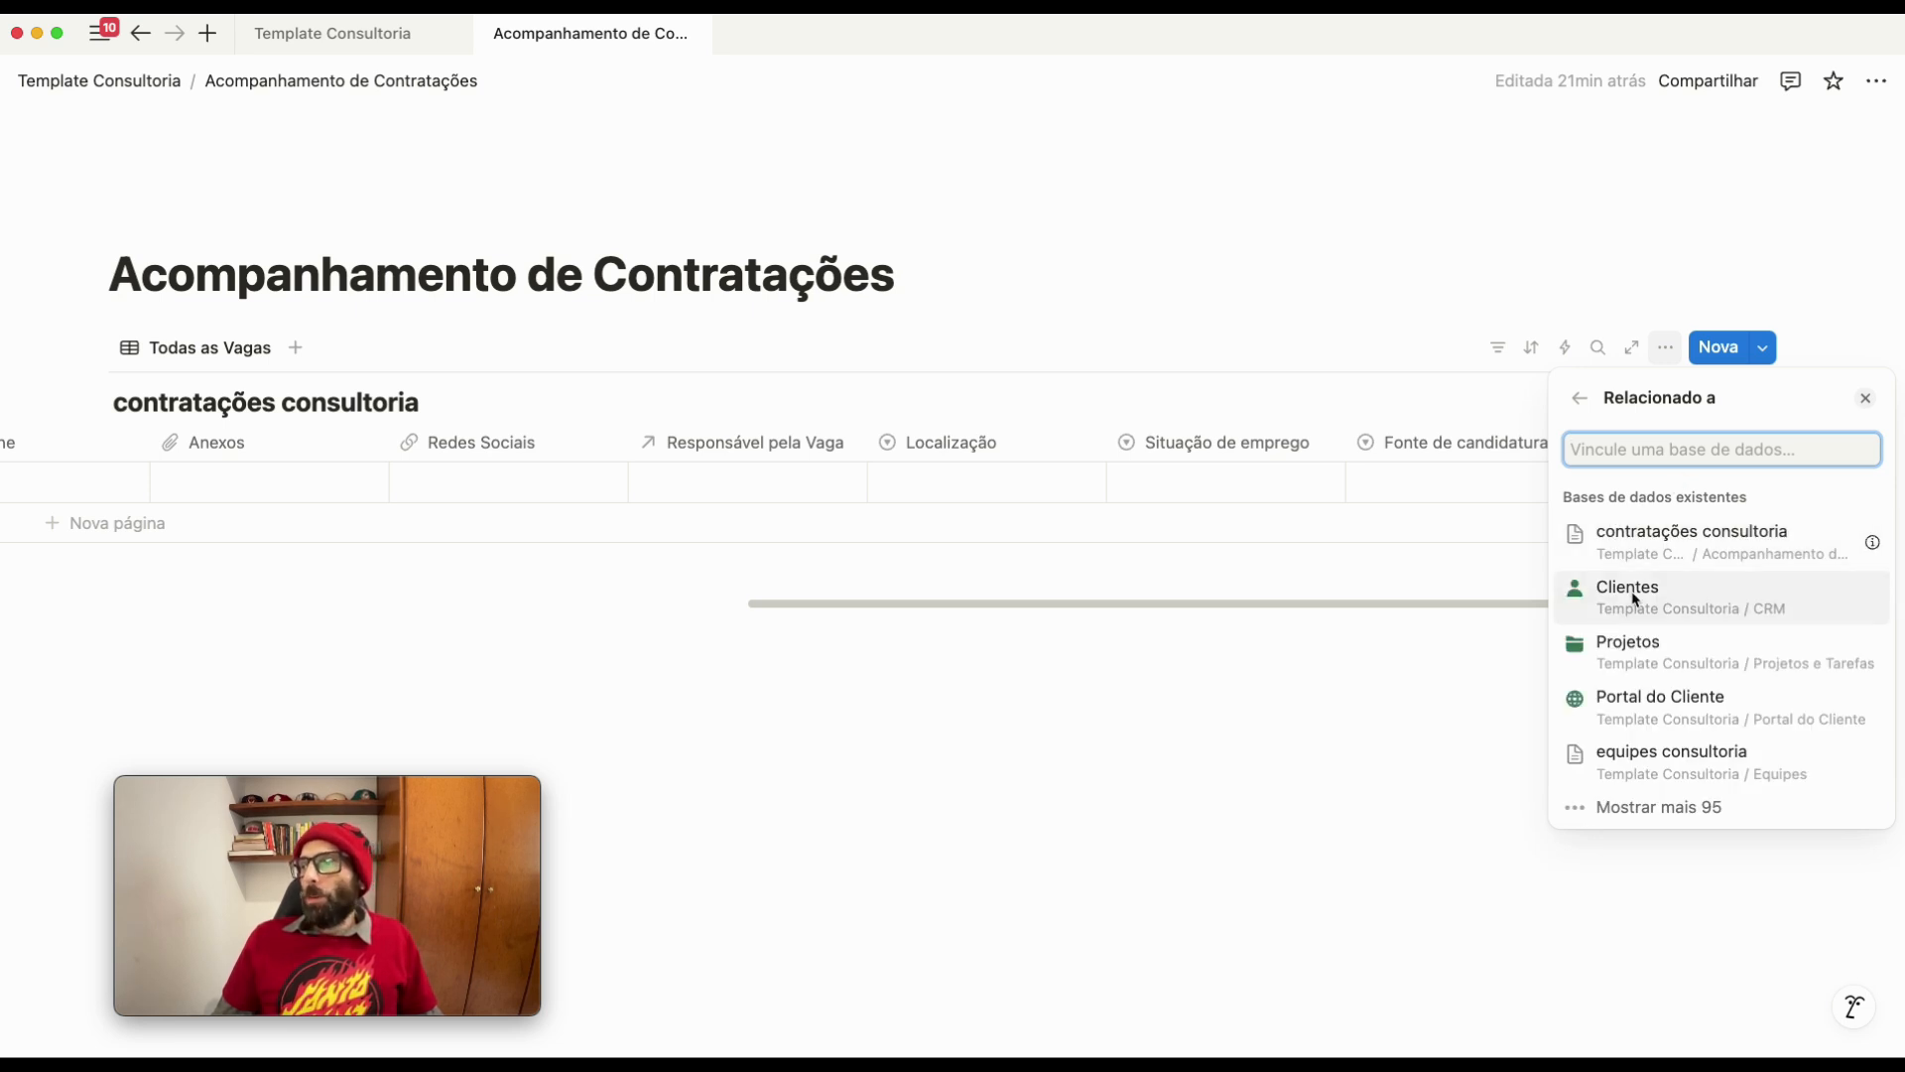
left_click(1614, 765)
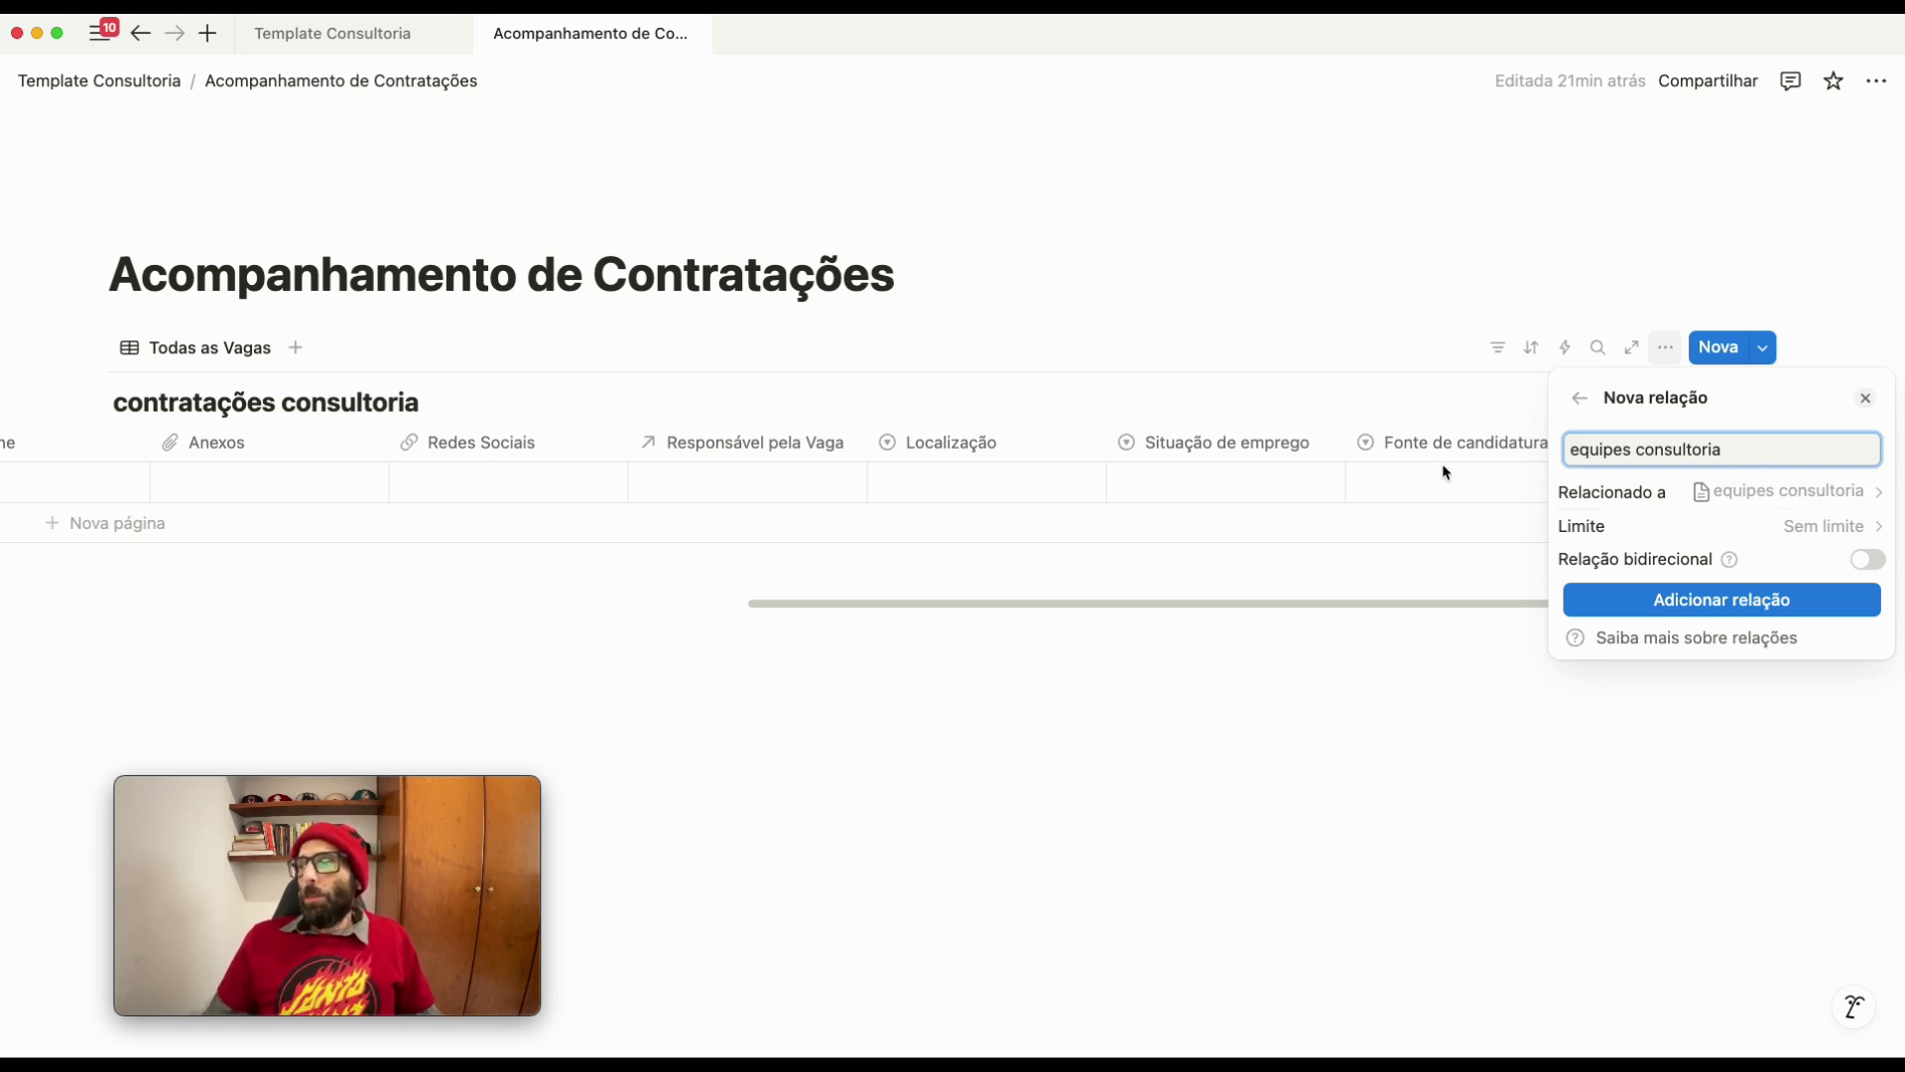
triple_click(1698, 459)
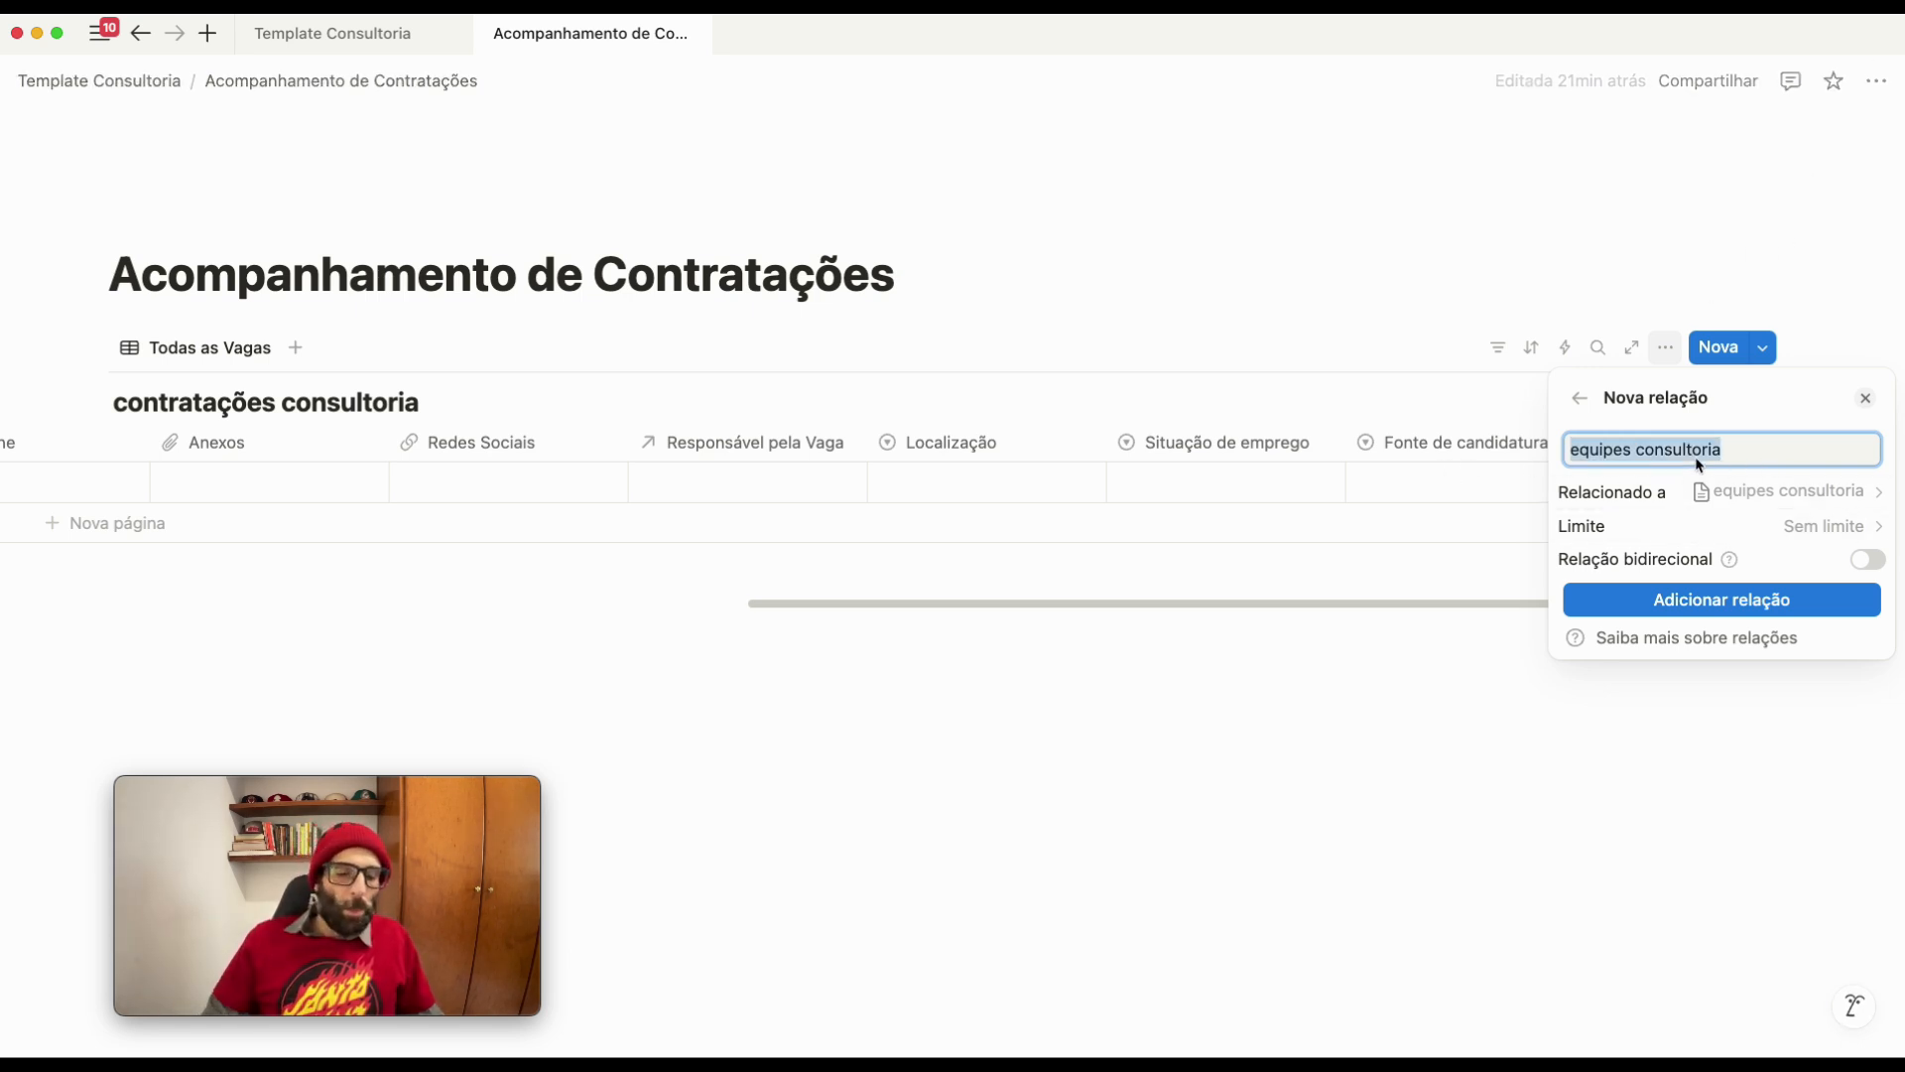
type("Entrevistador")
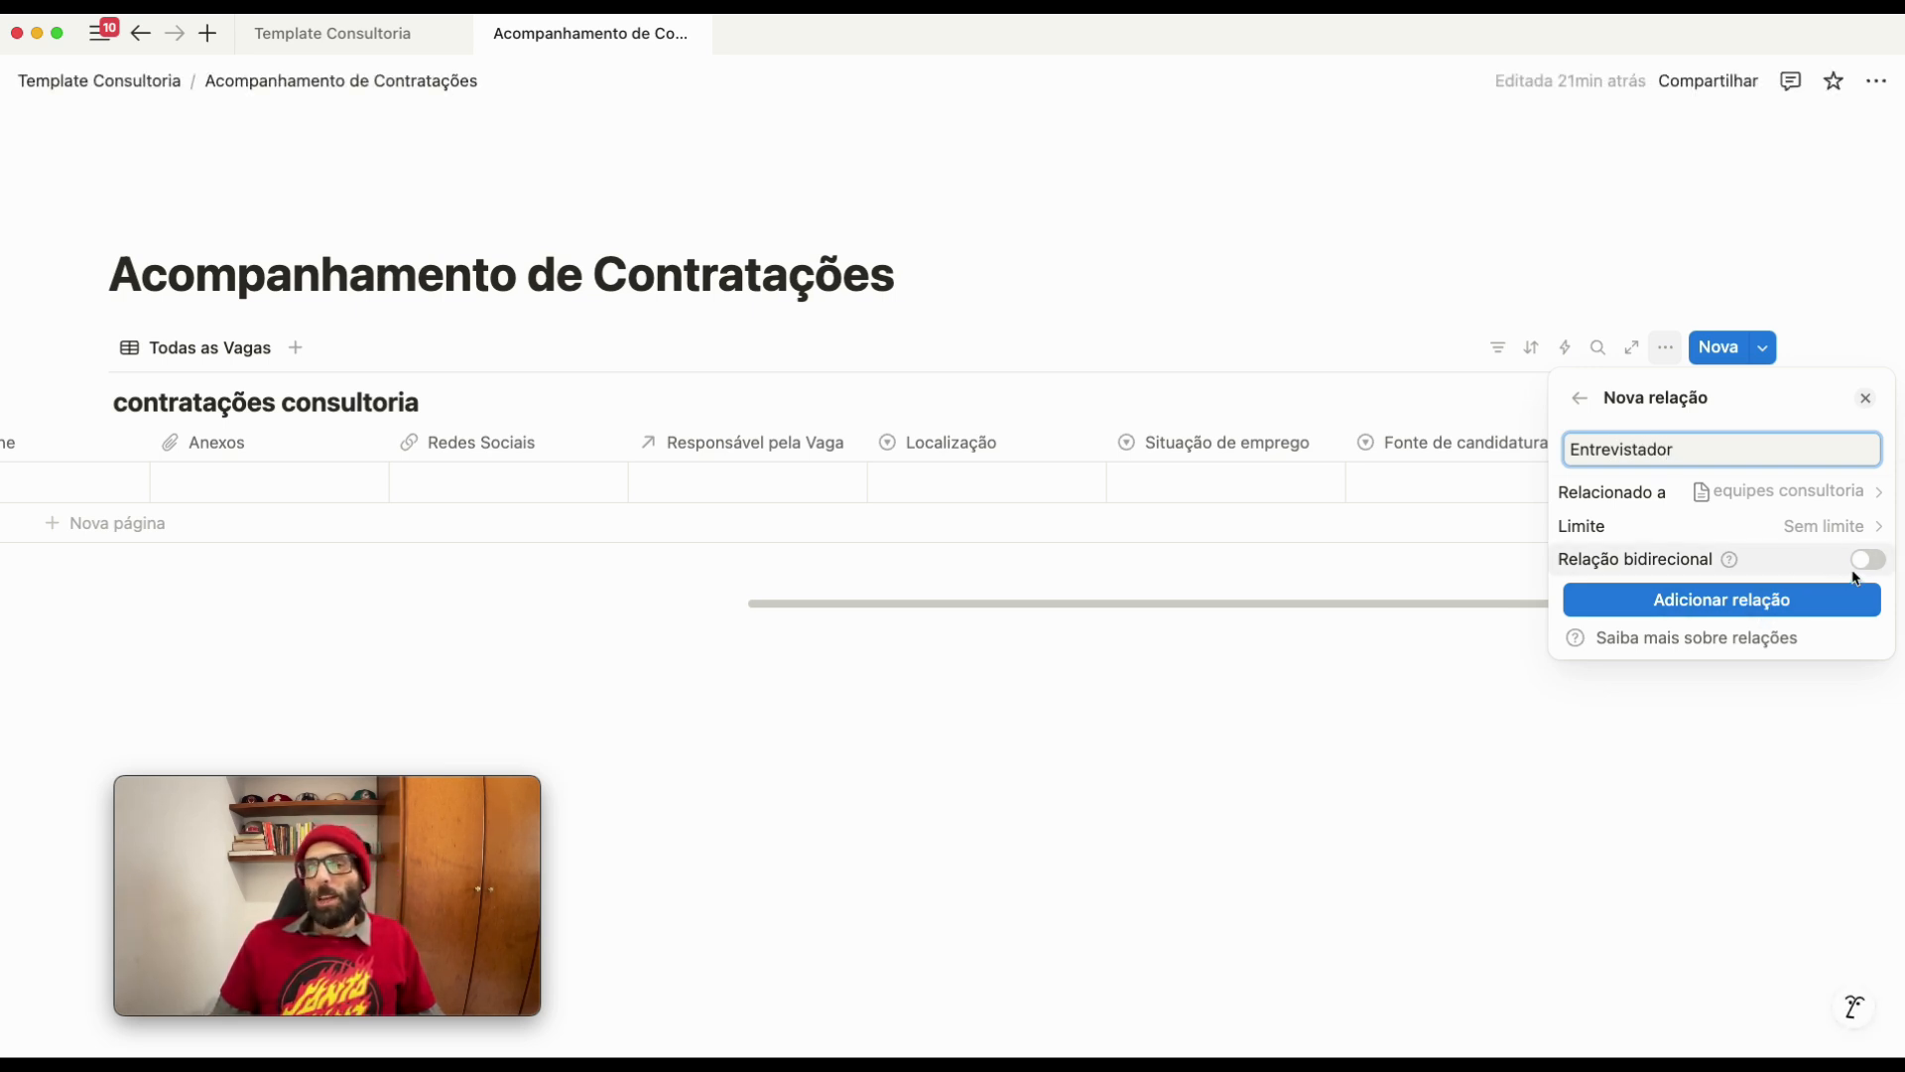
left_click(1751, 608)
left_click(1244, 758)
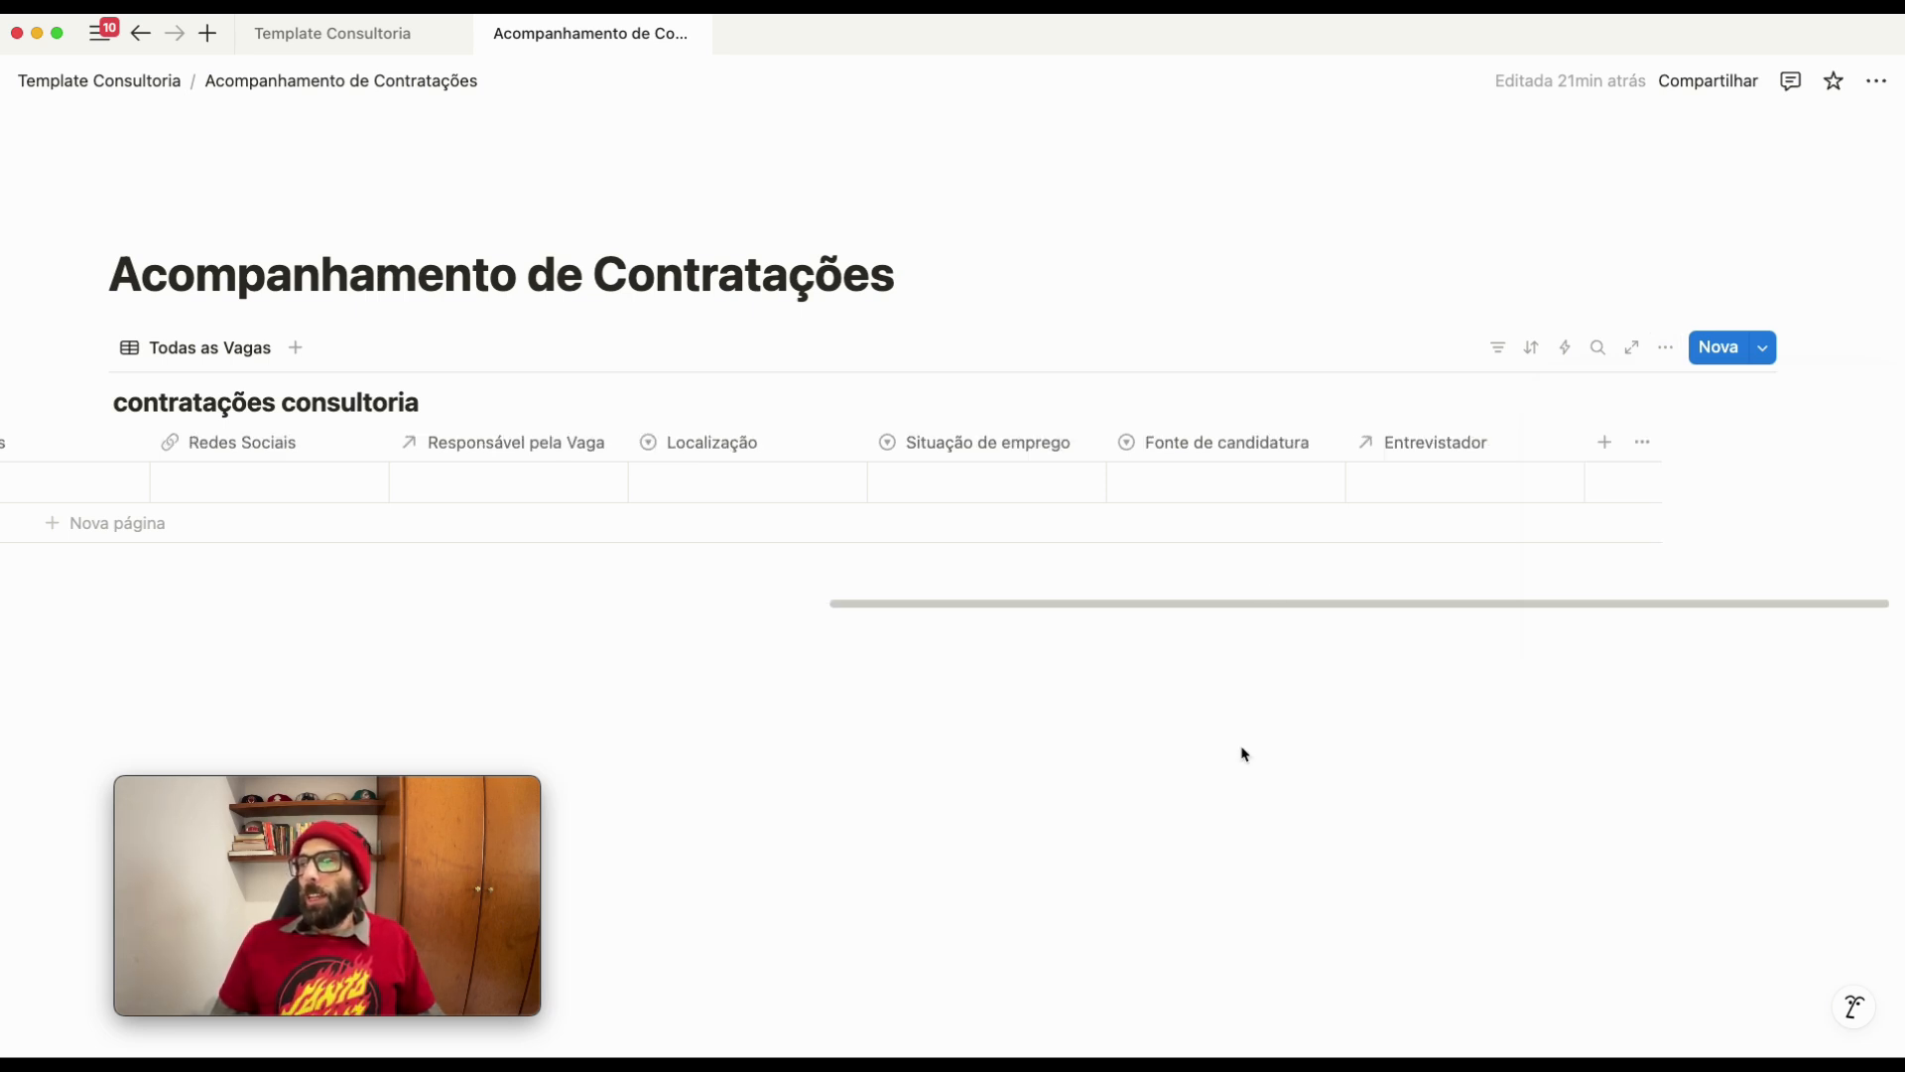
left_click(1397, 483)
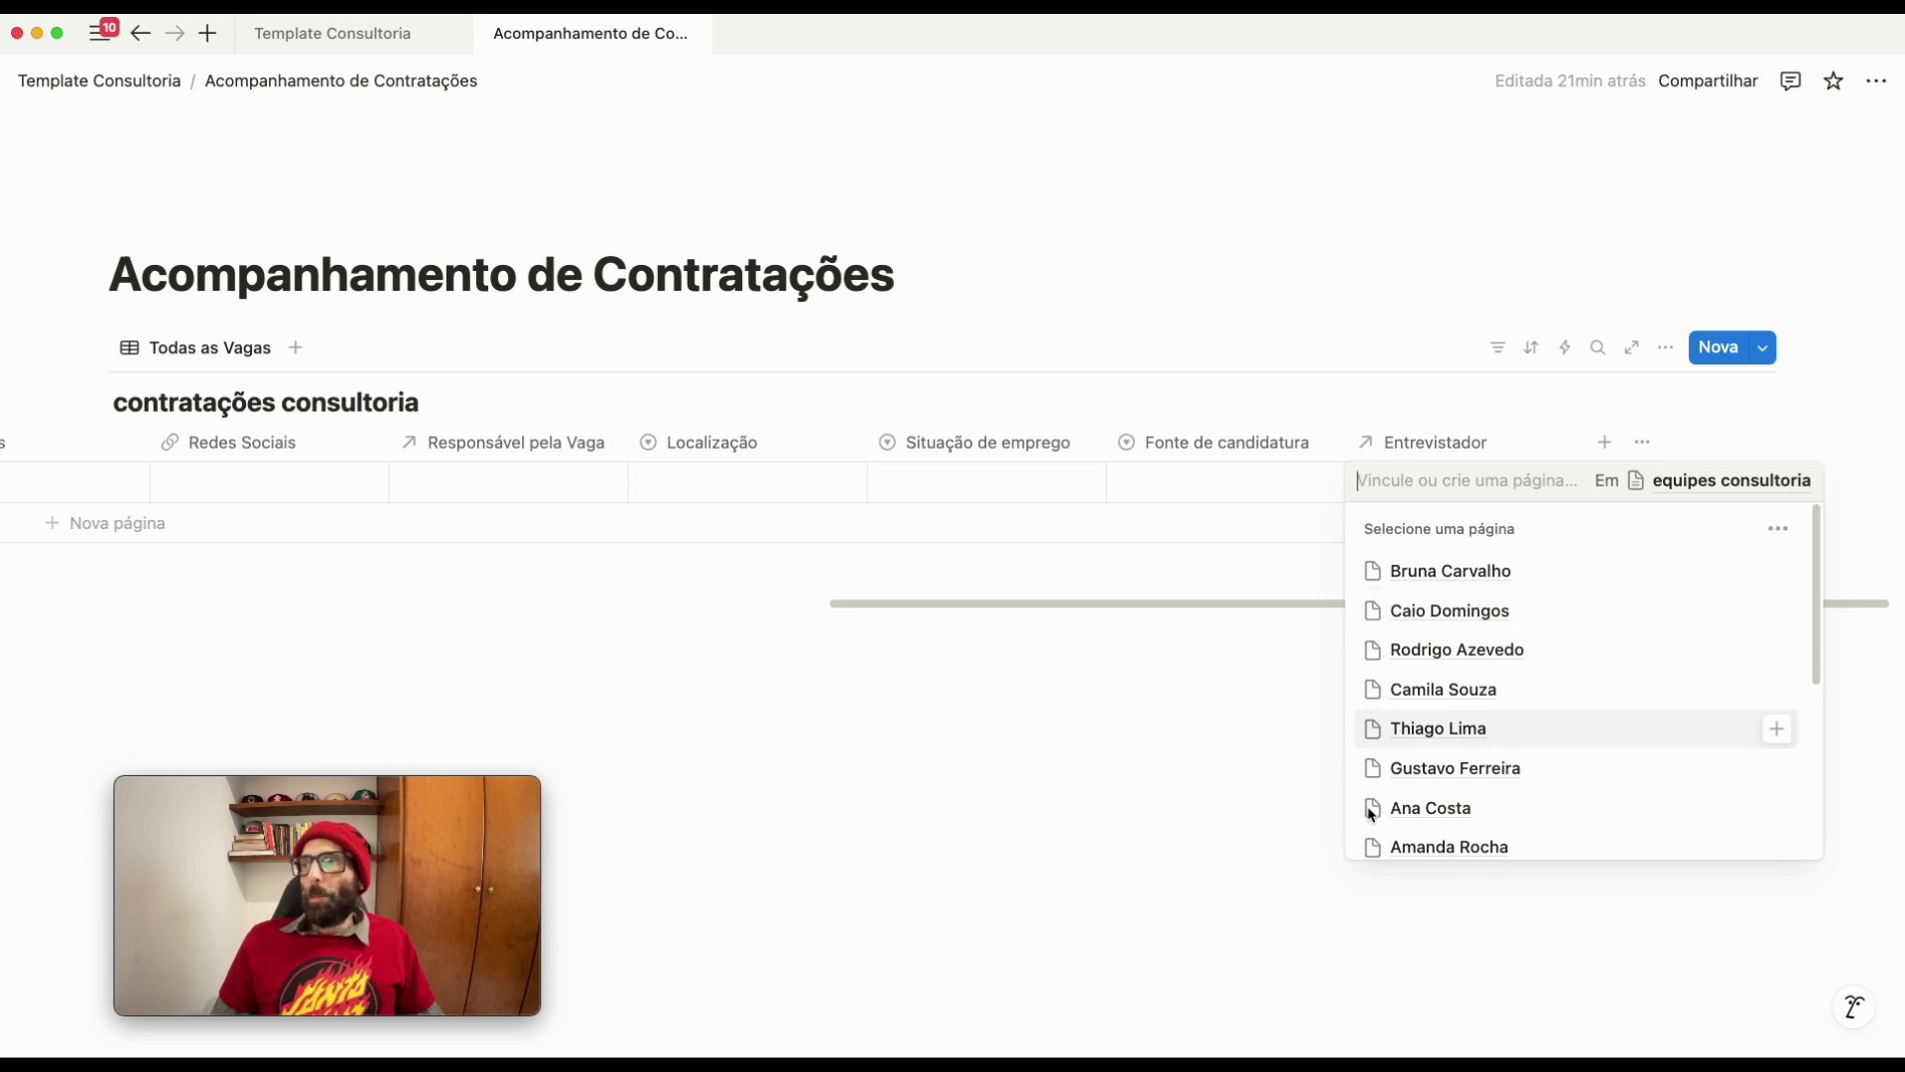
left_click(1019, 821)
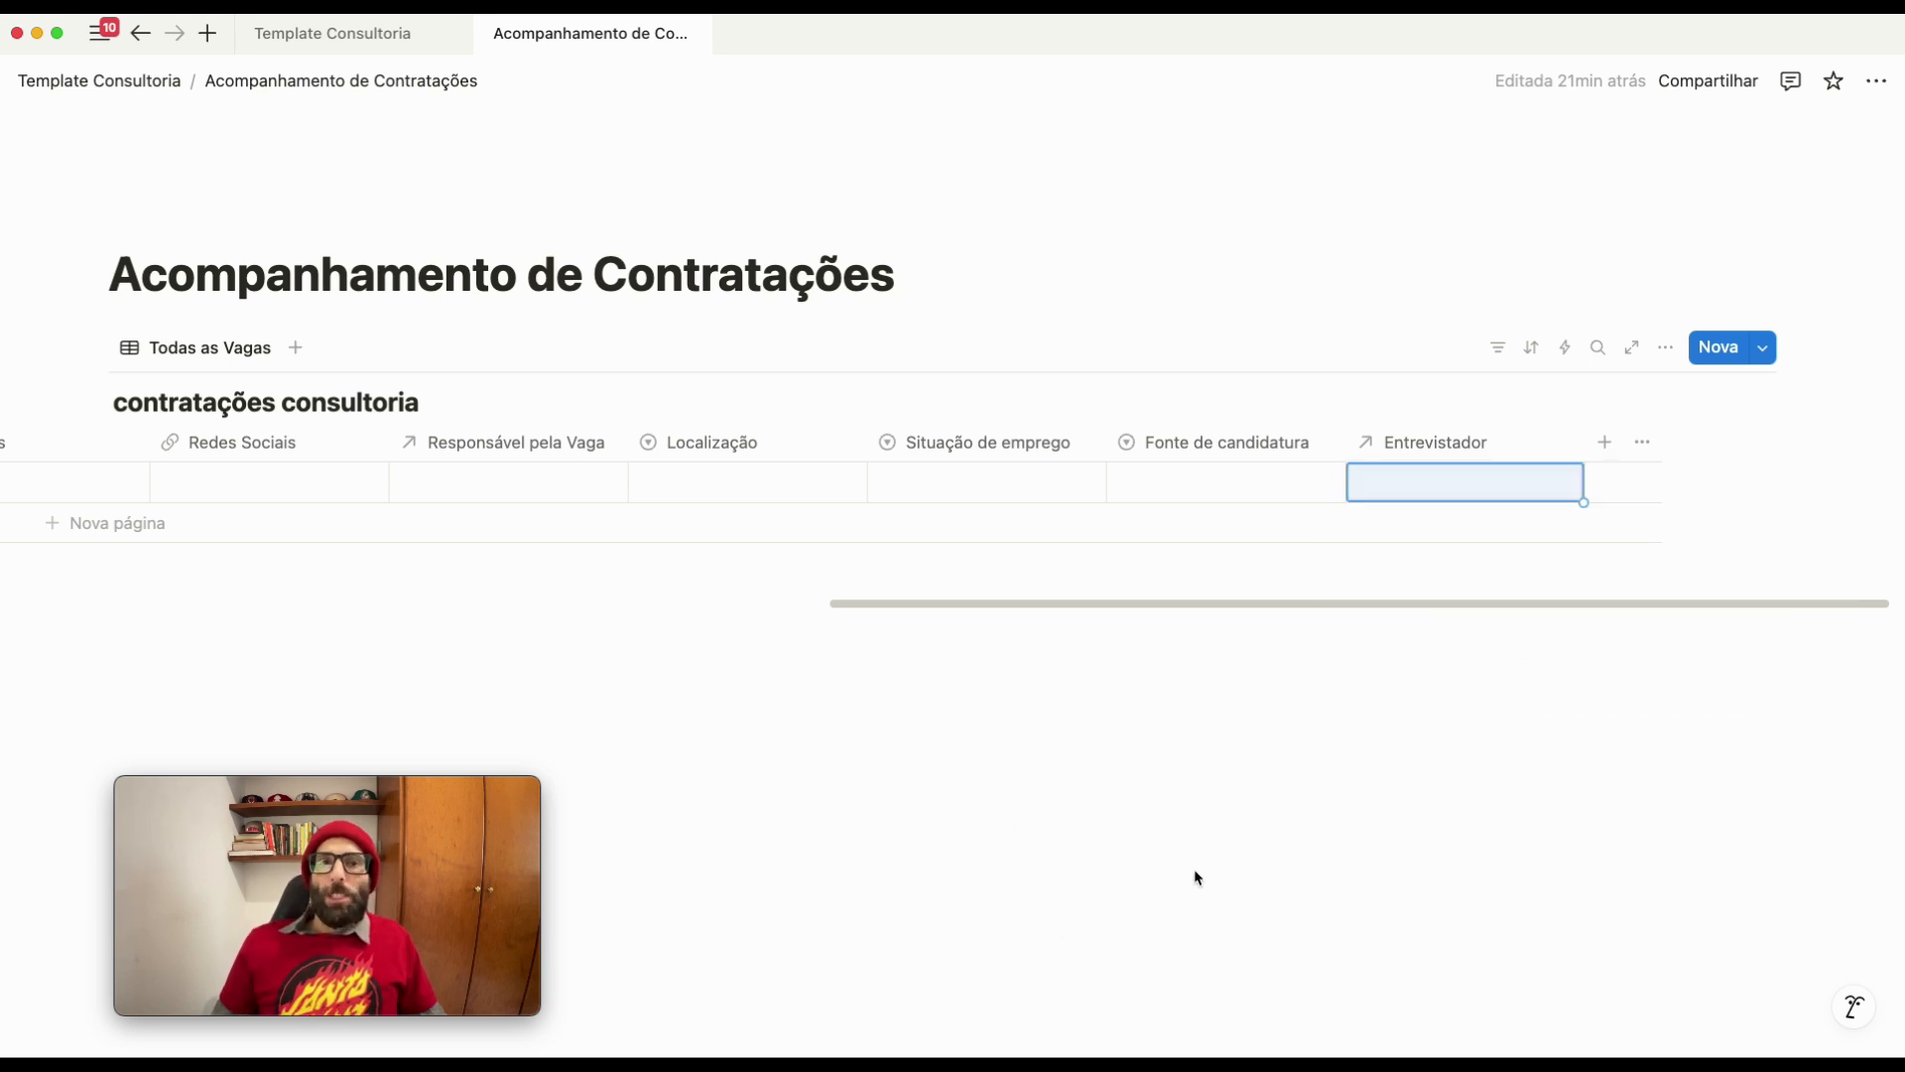
Add a Data property after Entrevistador and name it "Proposta Feita"
left_click(1613, 448)
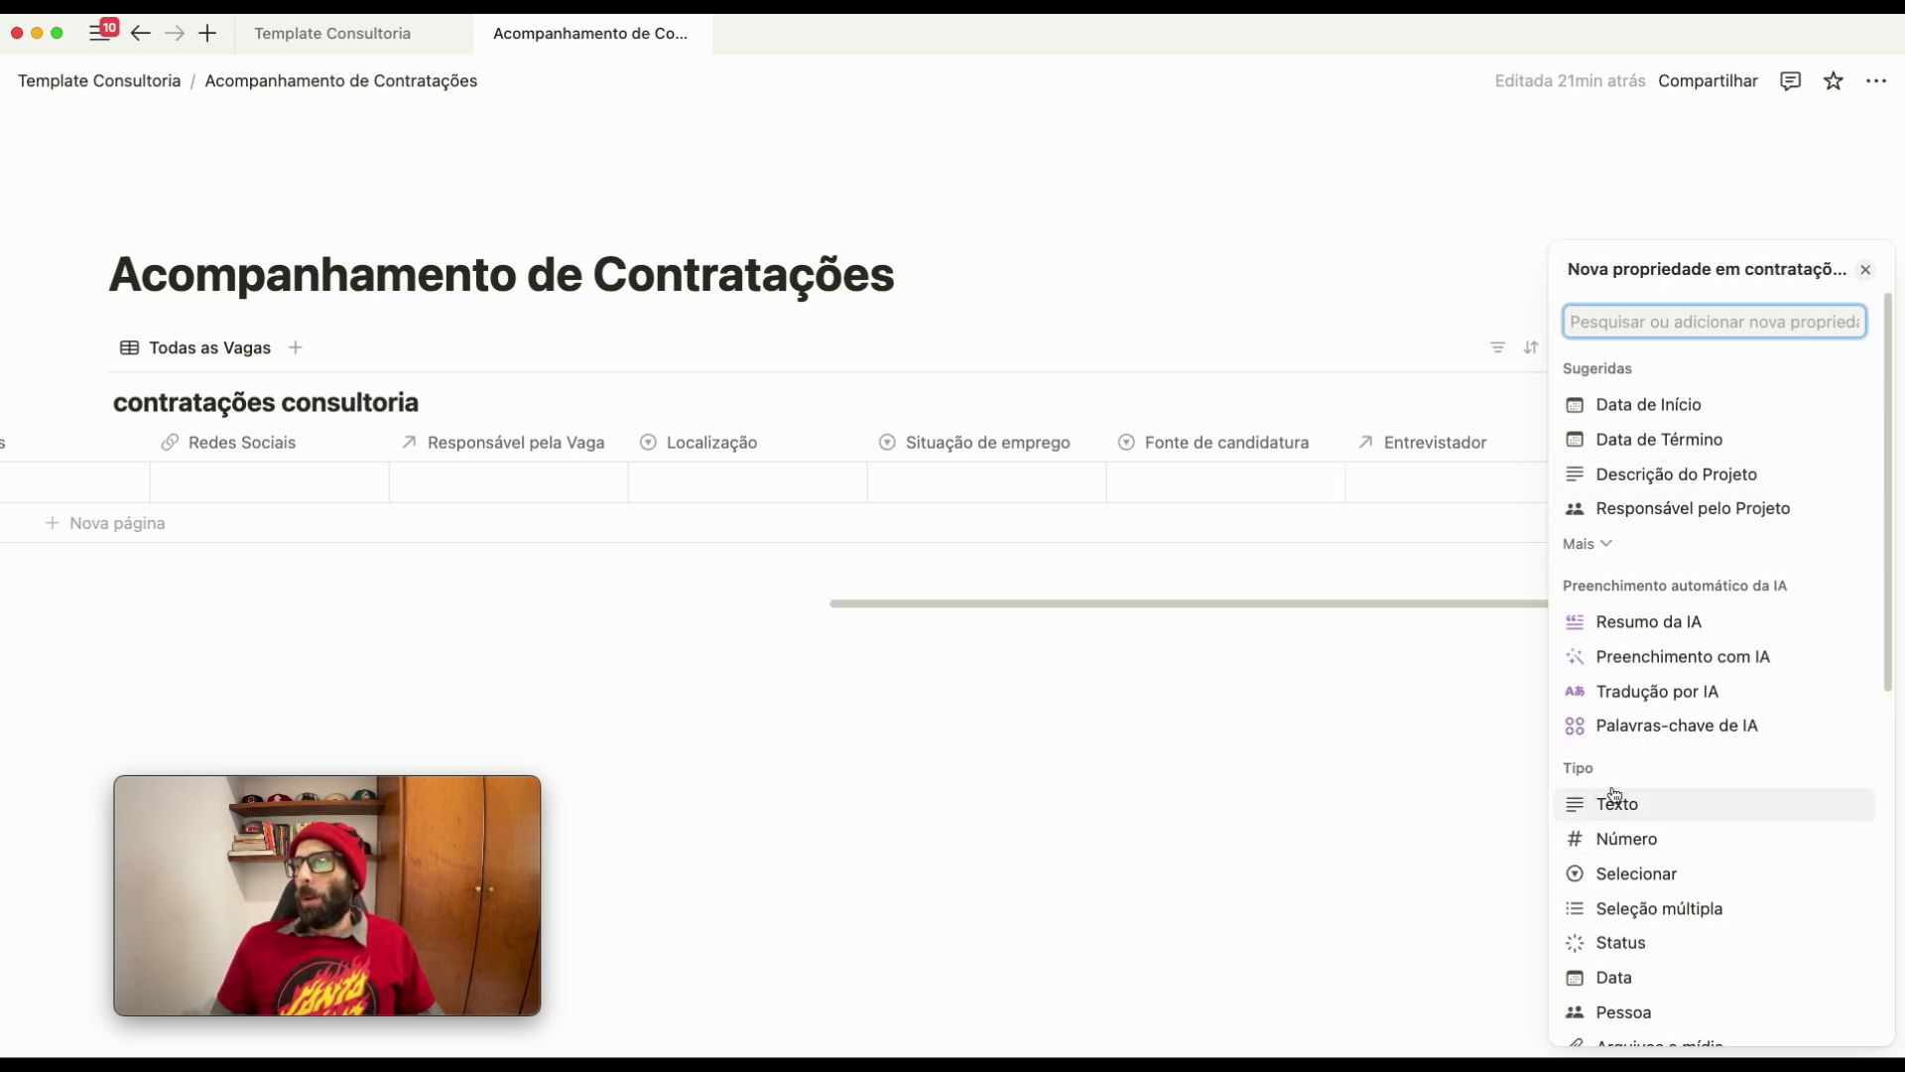
left_click(1617, 979)
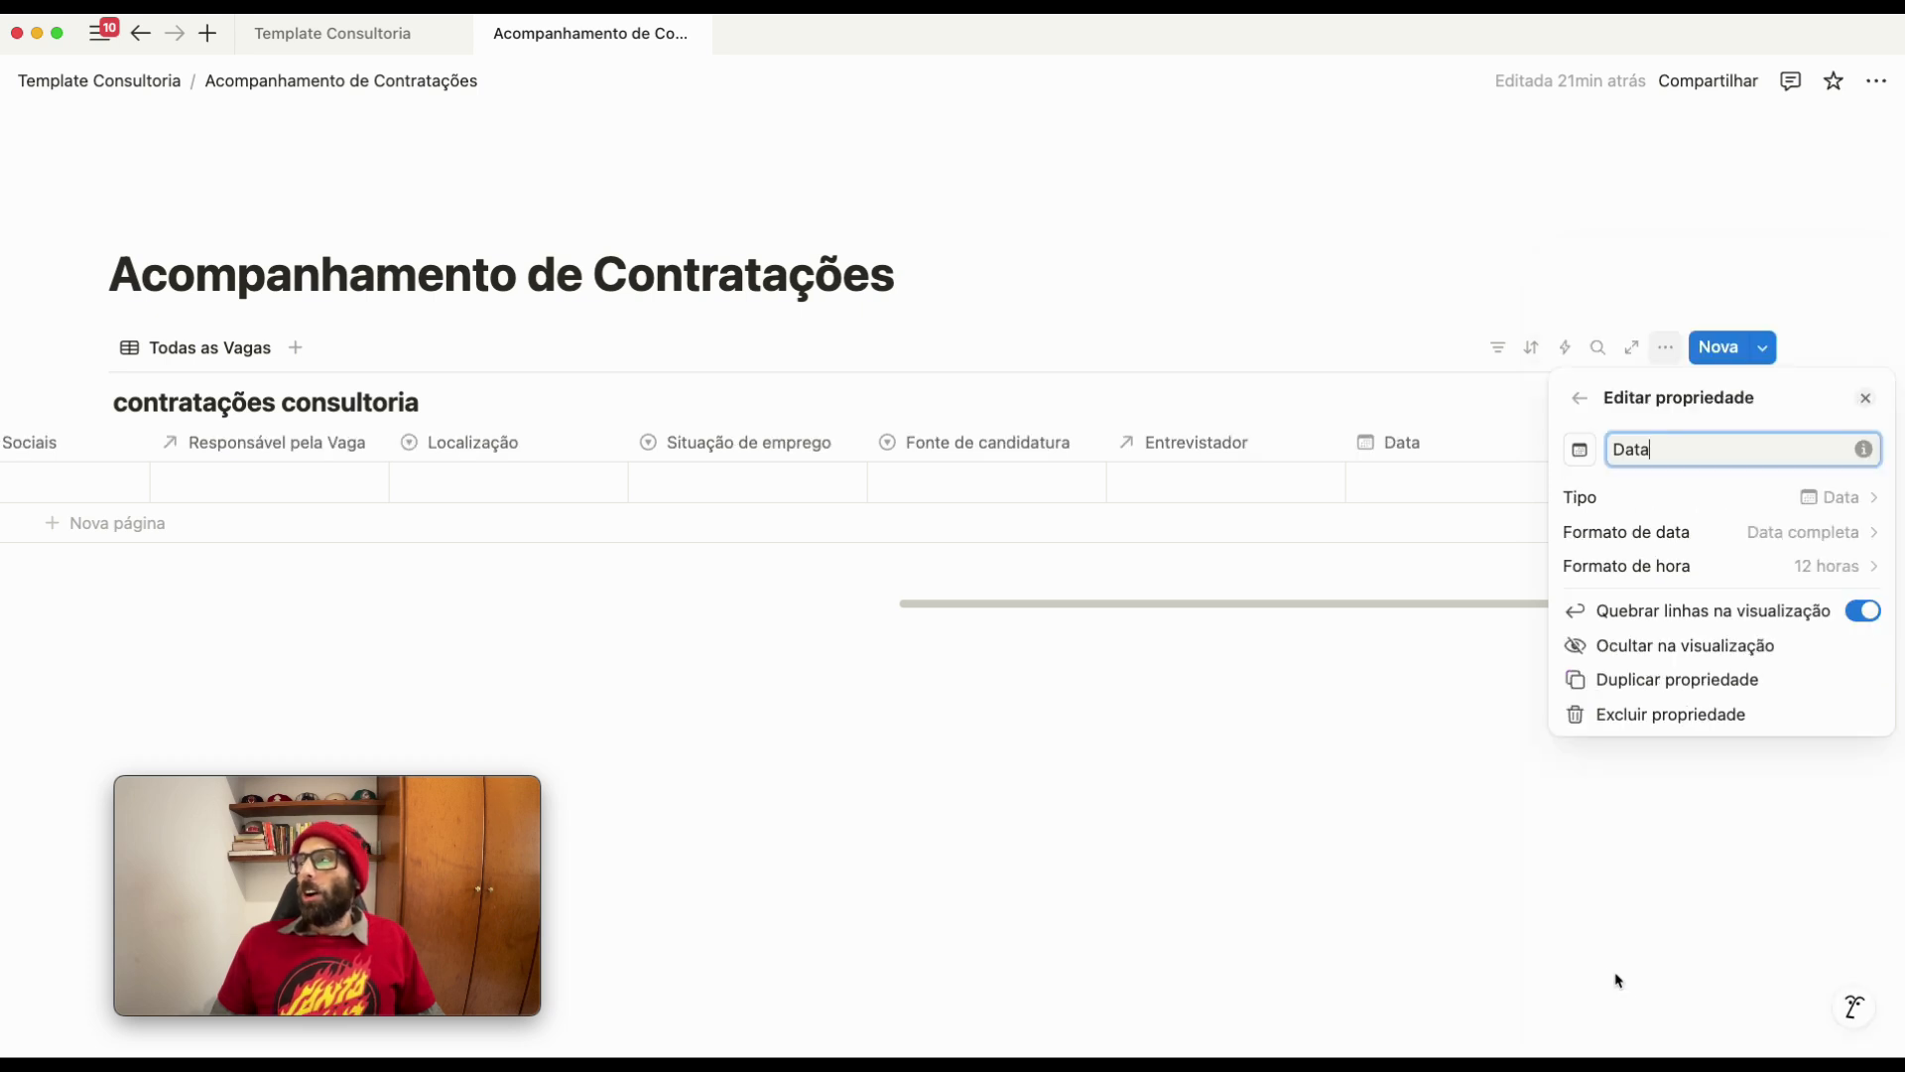
left_click_drag(1683, 455, 1412, 792)
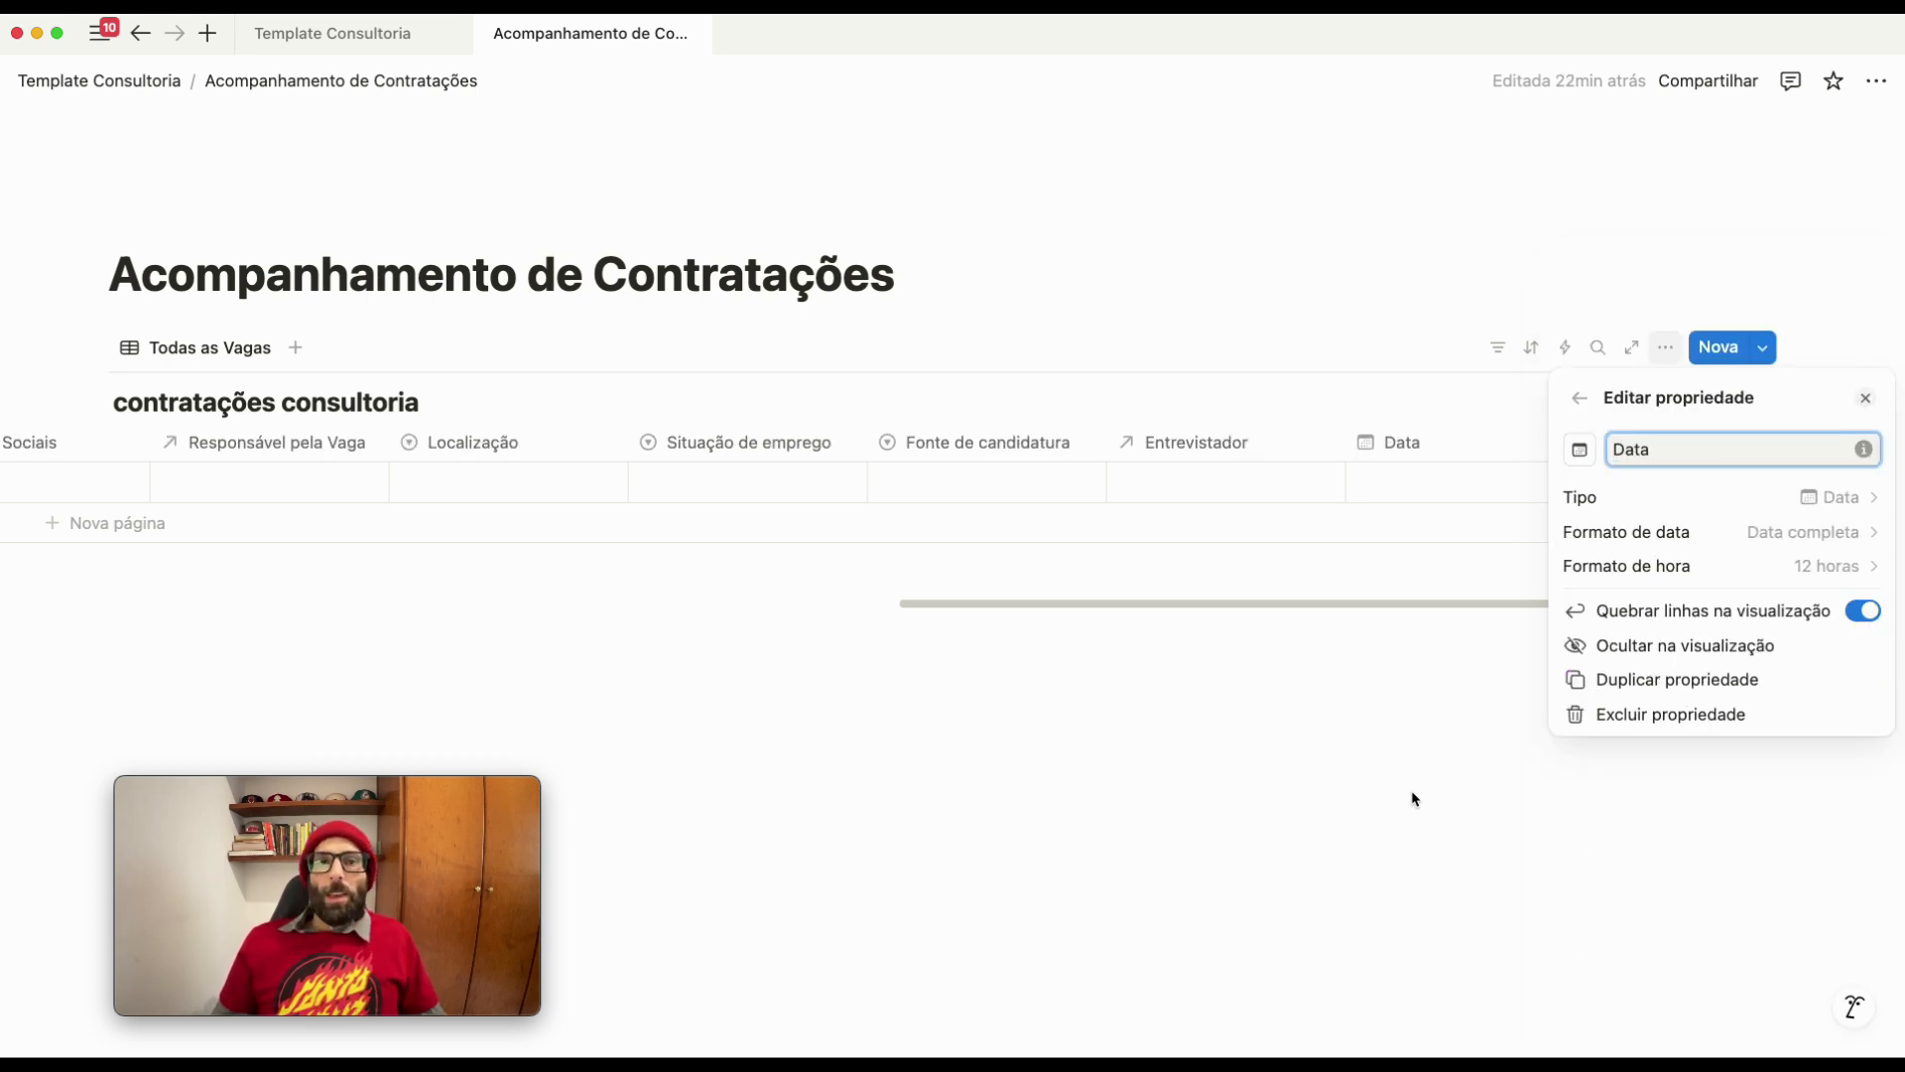
left_click_drag(1719, 461, 1599, 447)
type("Proposta Feita")
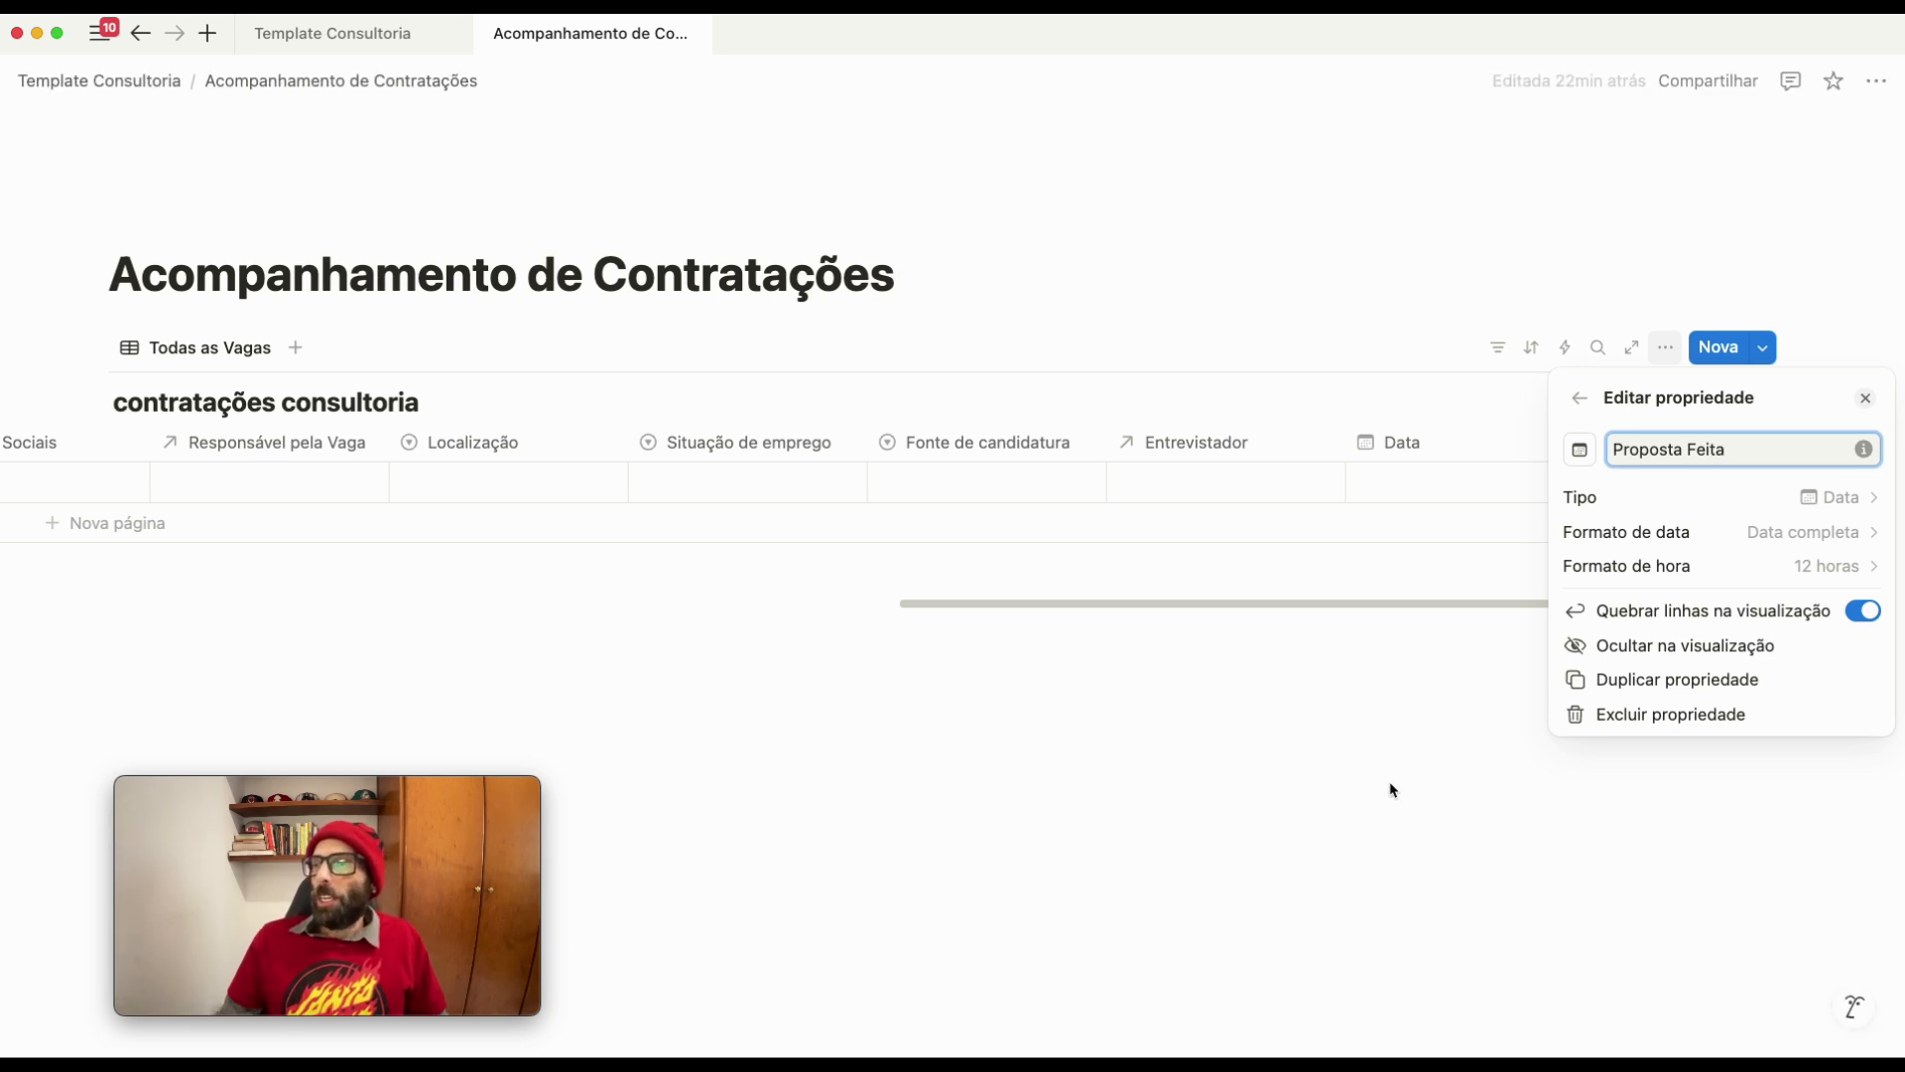
Set the Proposta Feita property's time format to 24 horas and close its settings
left_click(1796, 564)
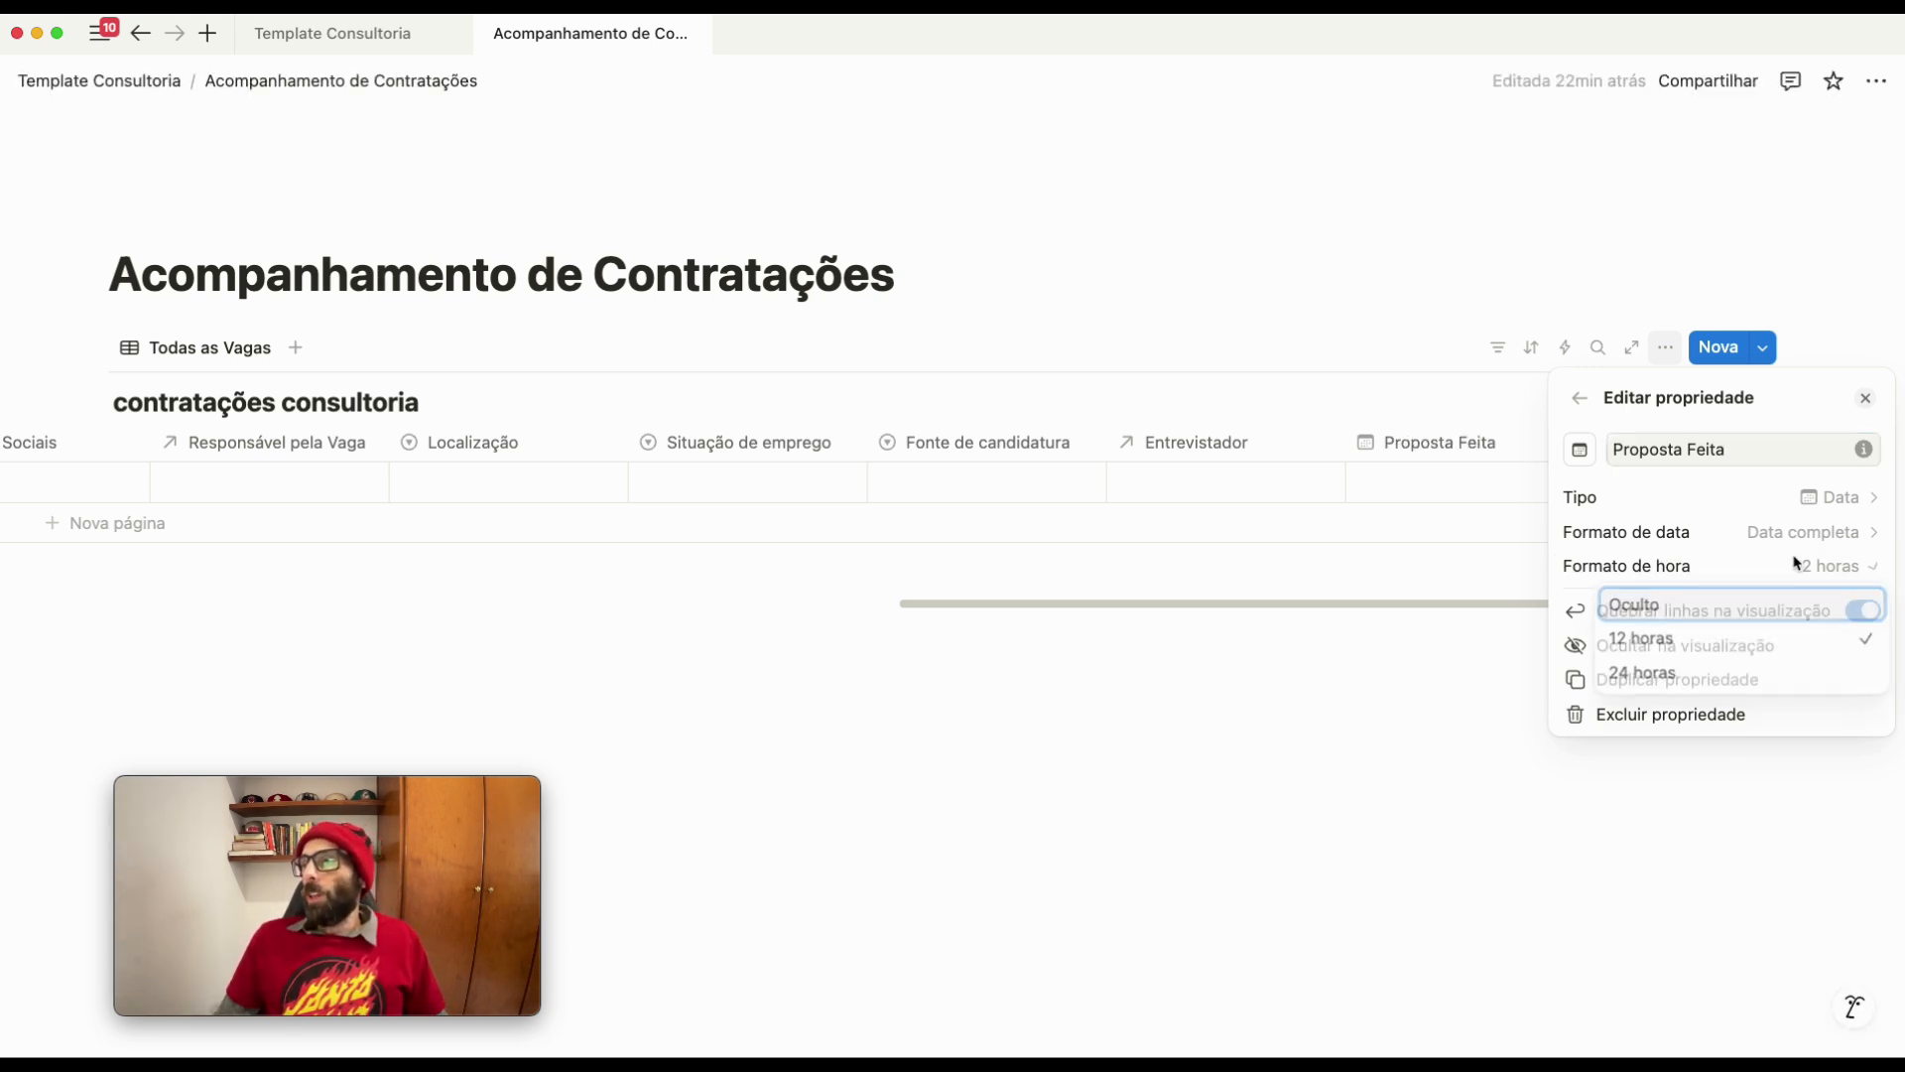
left_click(1732, 683)
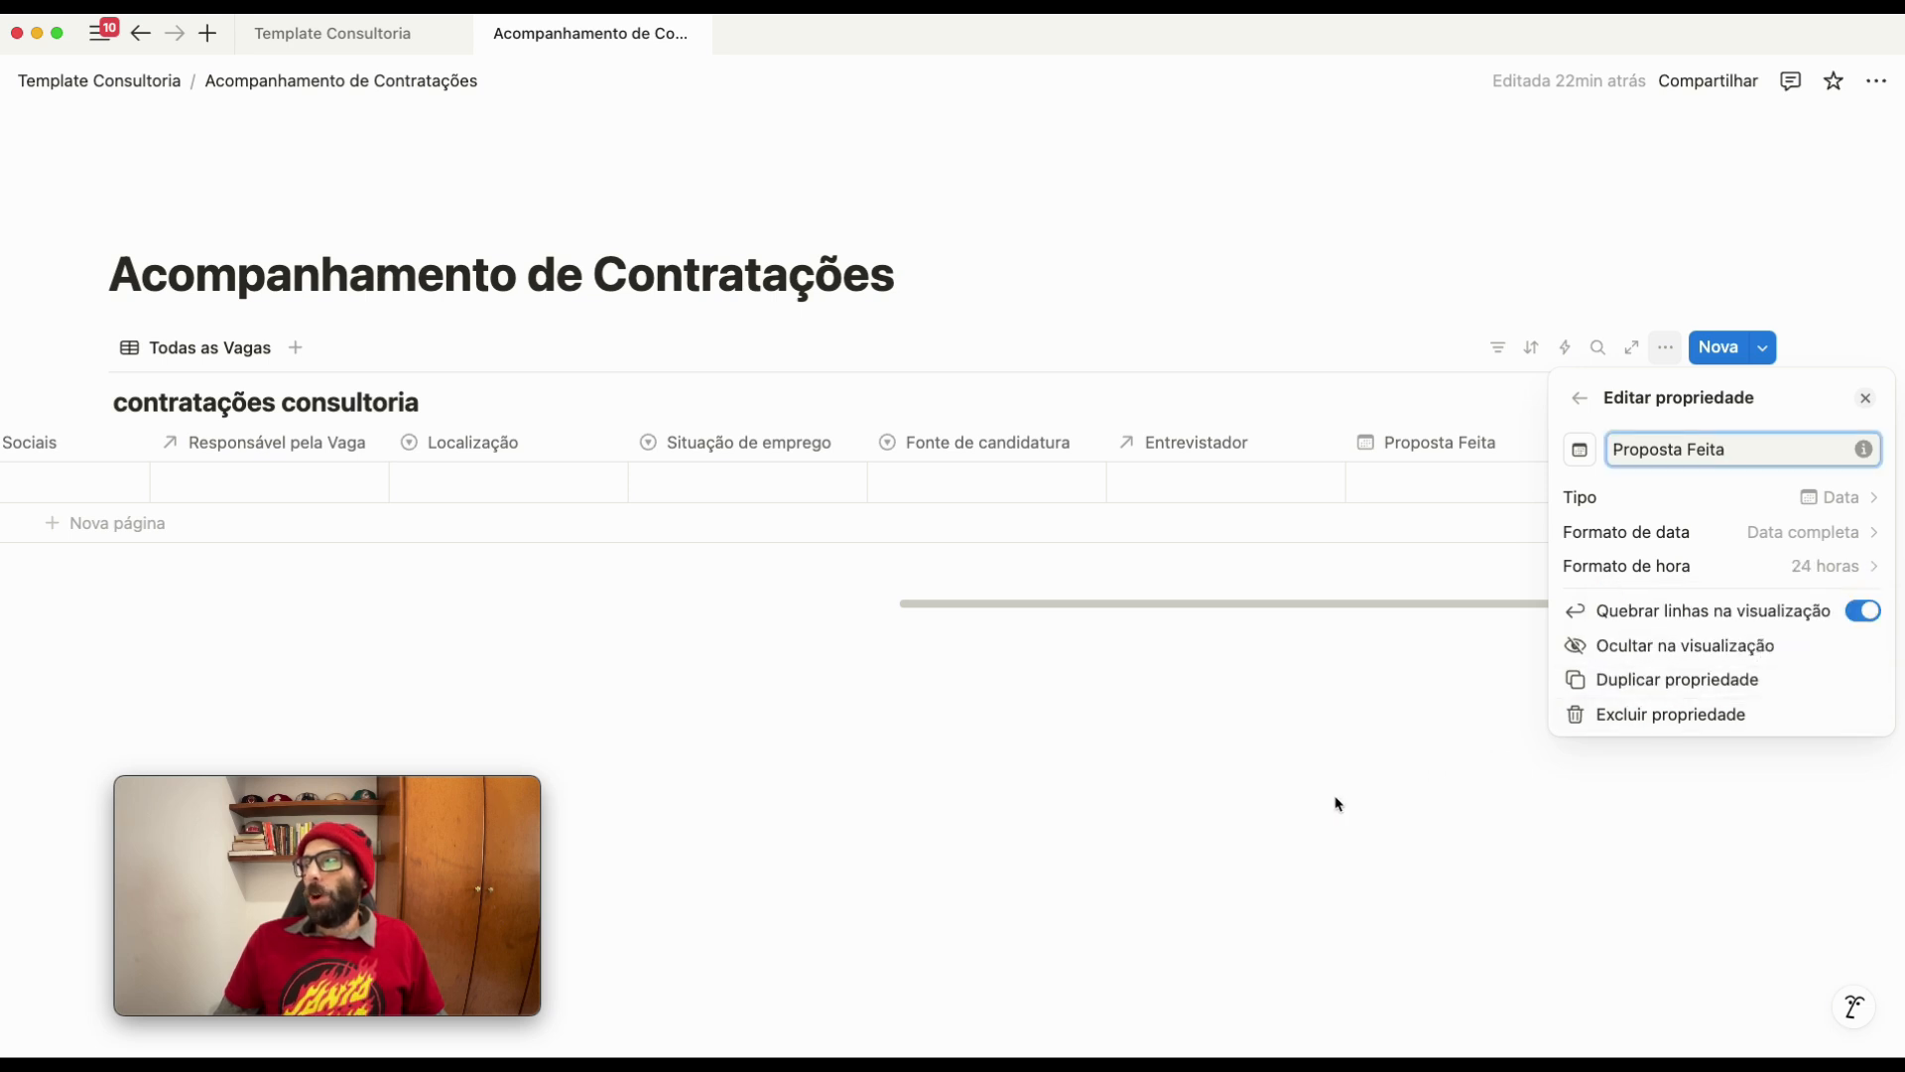
left_click(1224, 799)
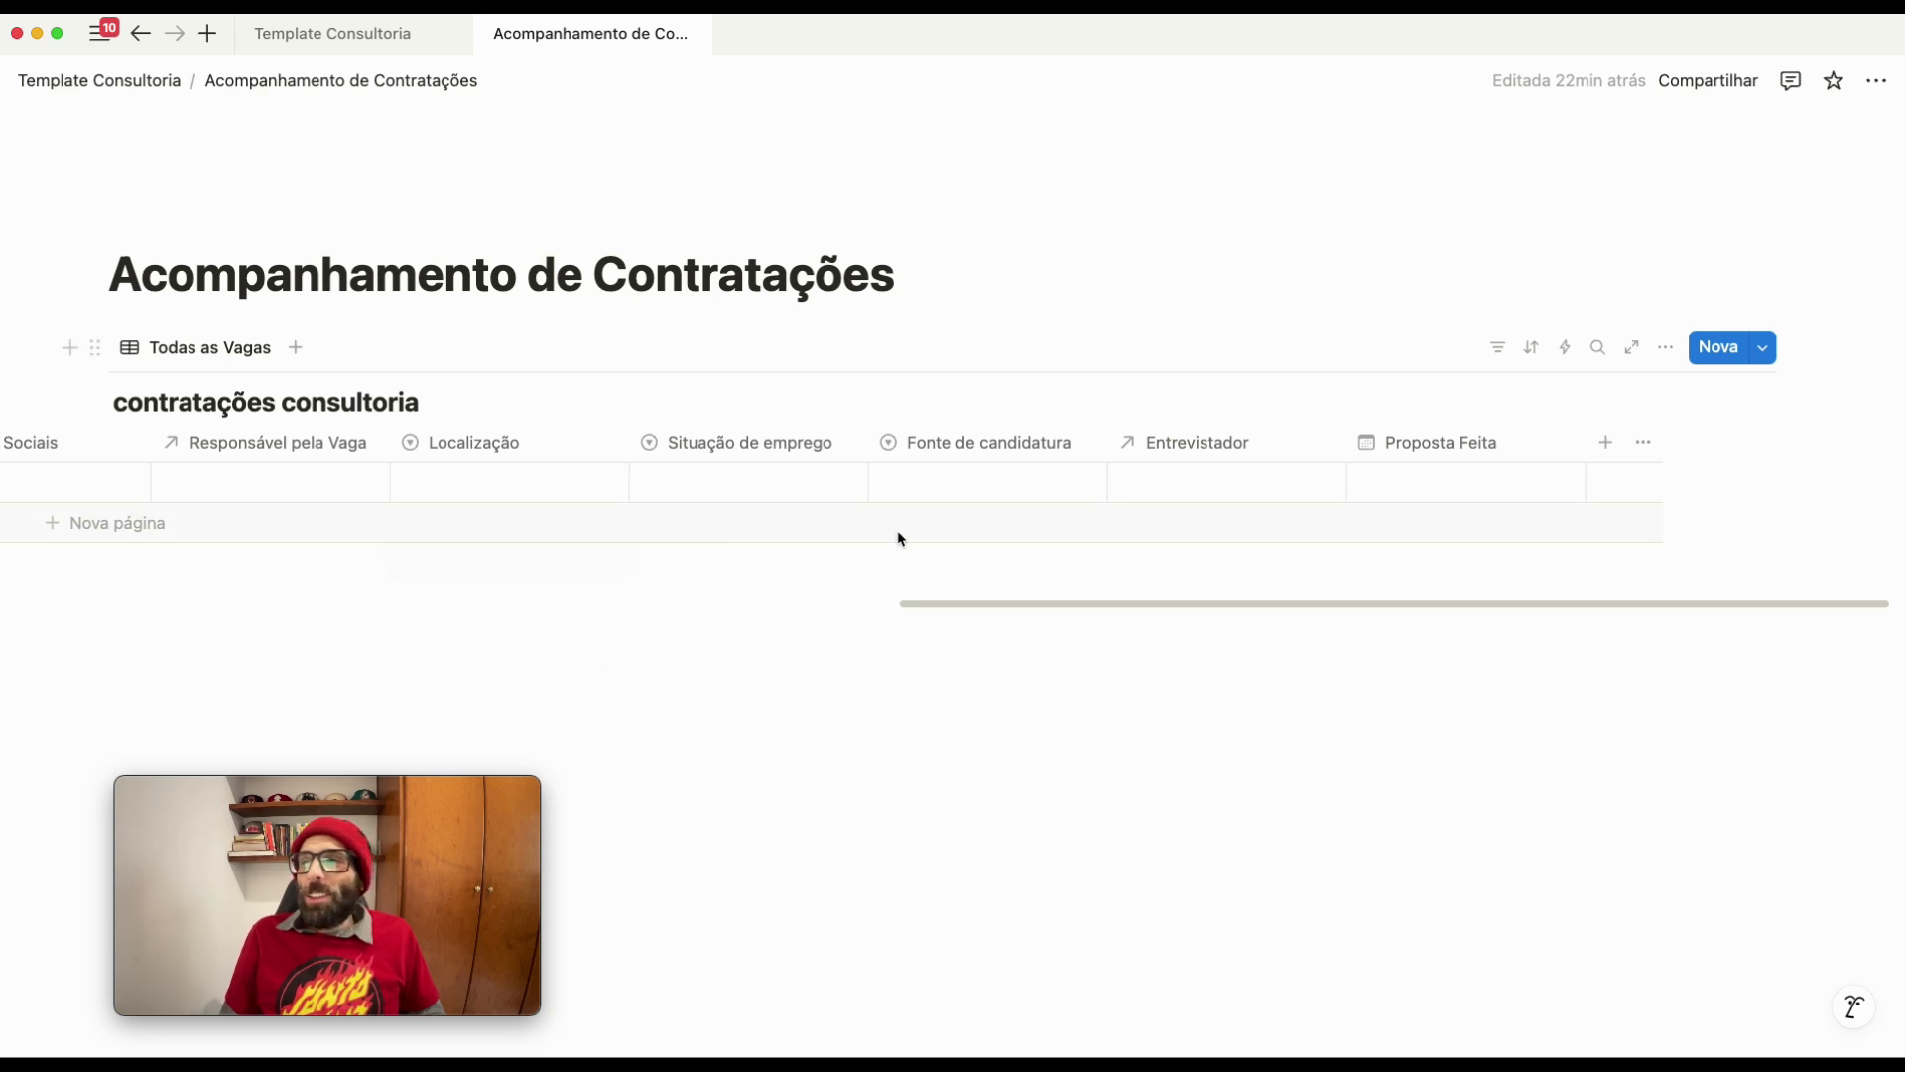
Hide the contratações consultoria title above the table in the Todas as Vagas view
left_click_drag(968, 607, 61, 625)
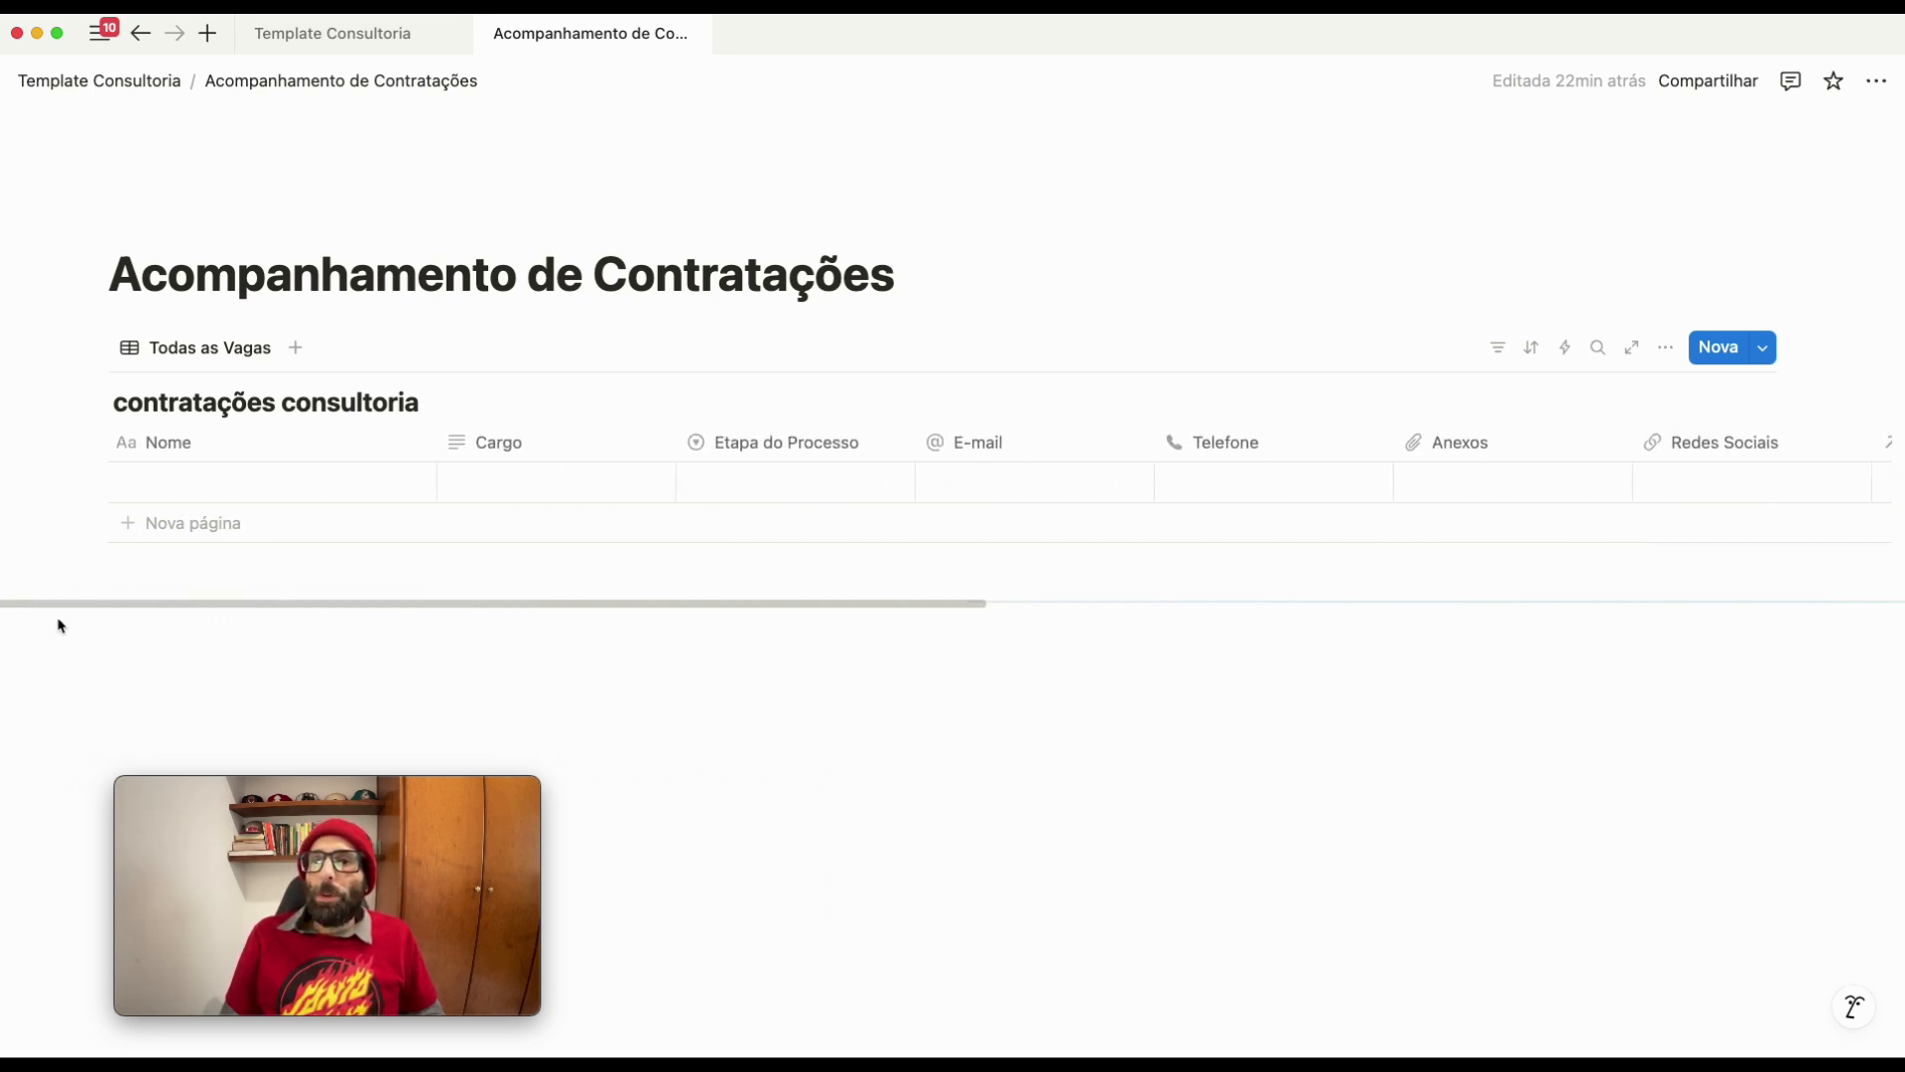
left_click(437, 404)
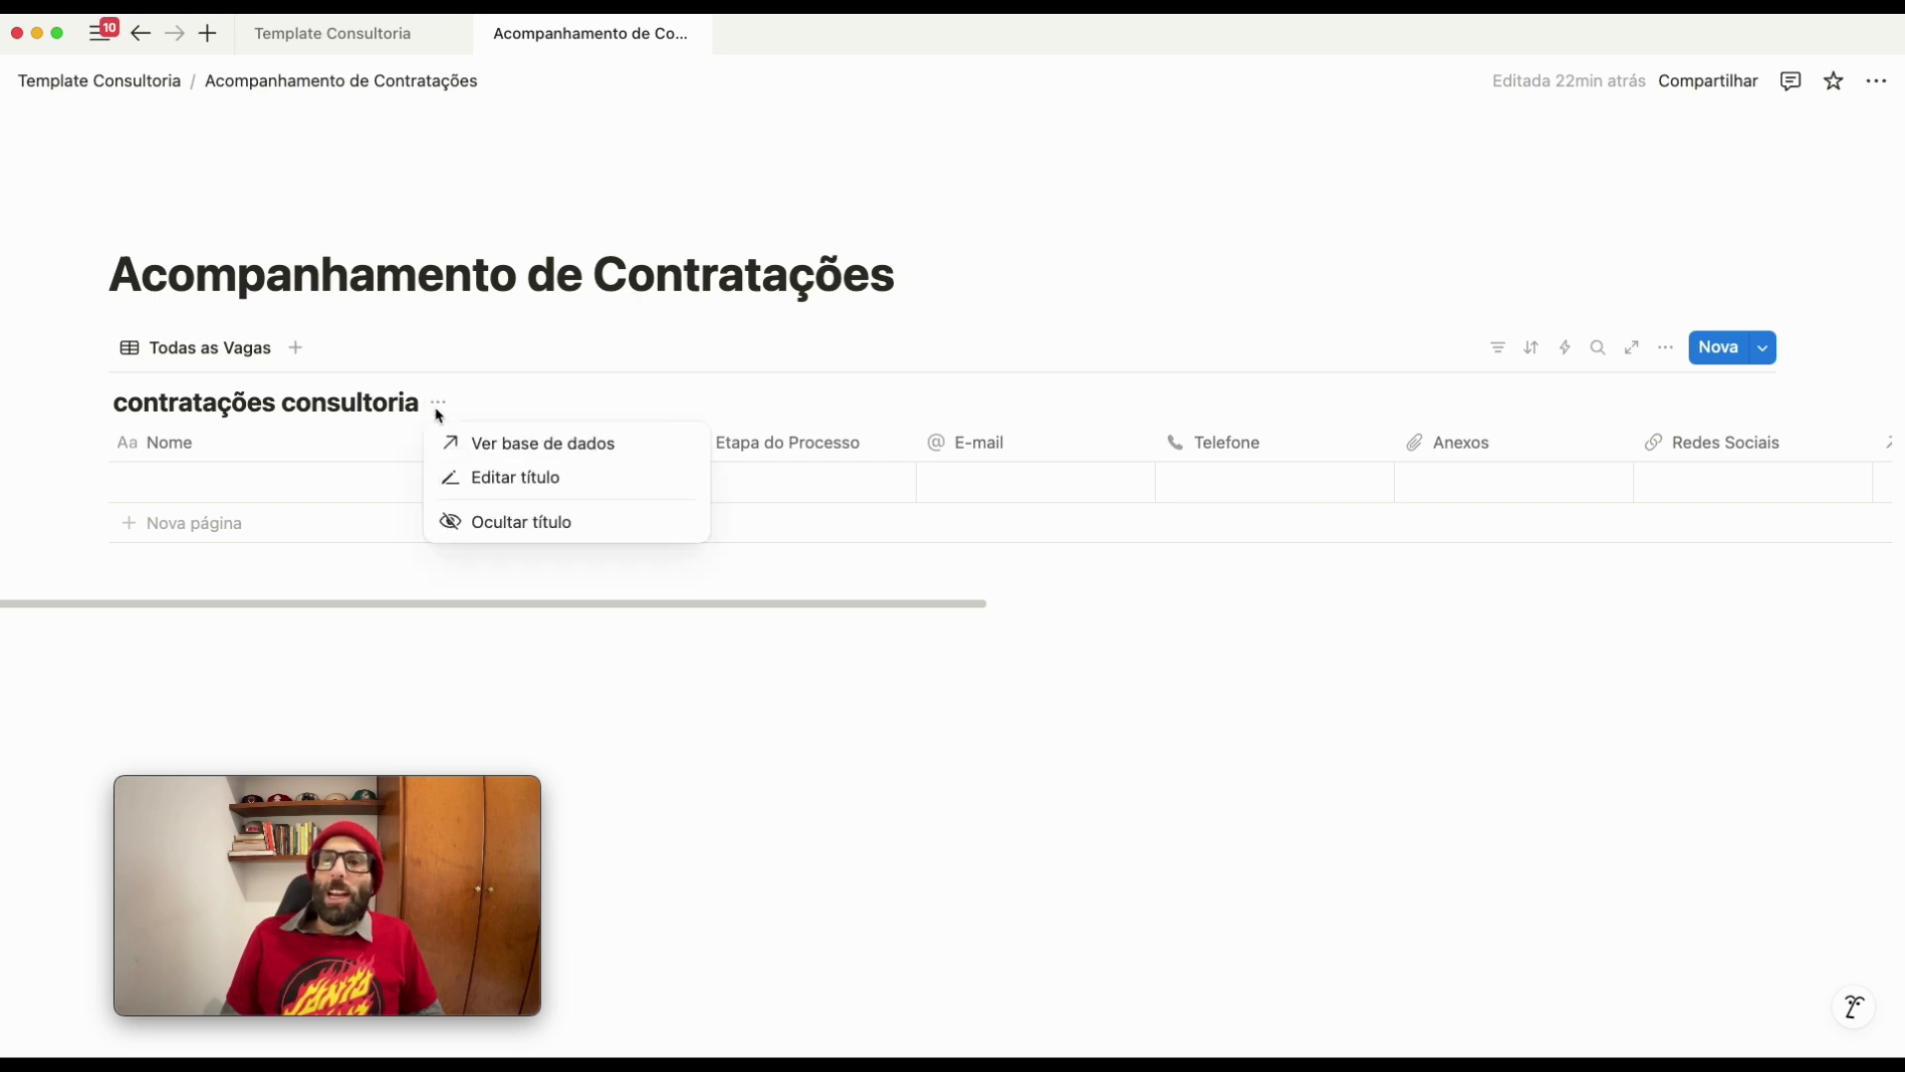
left_click(485, 523)
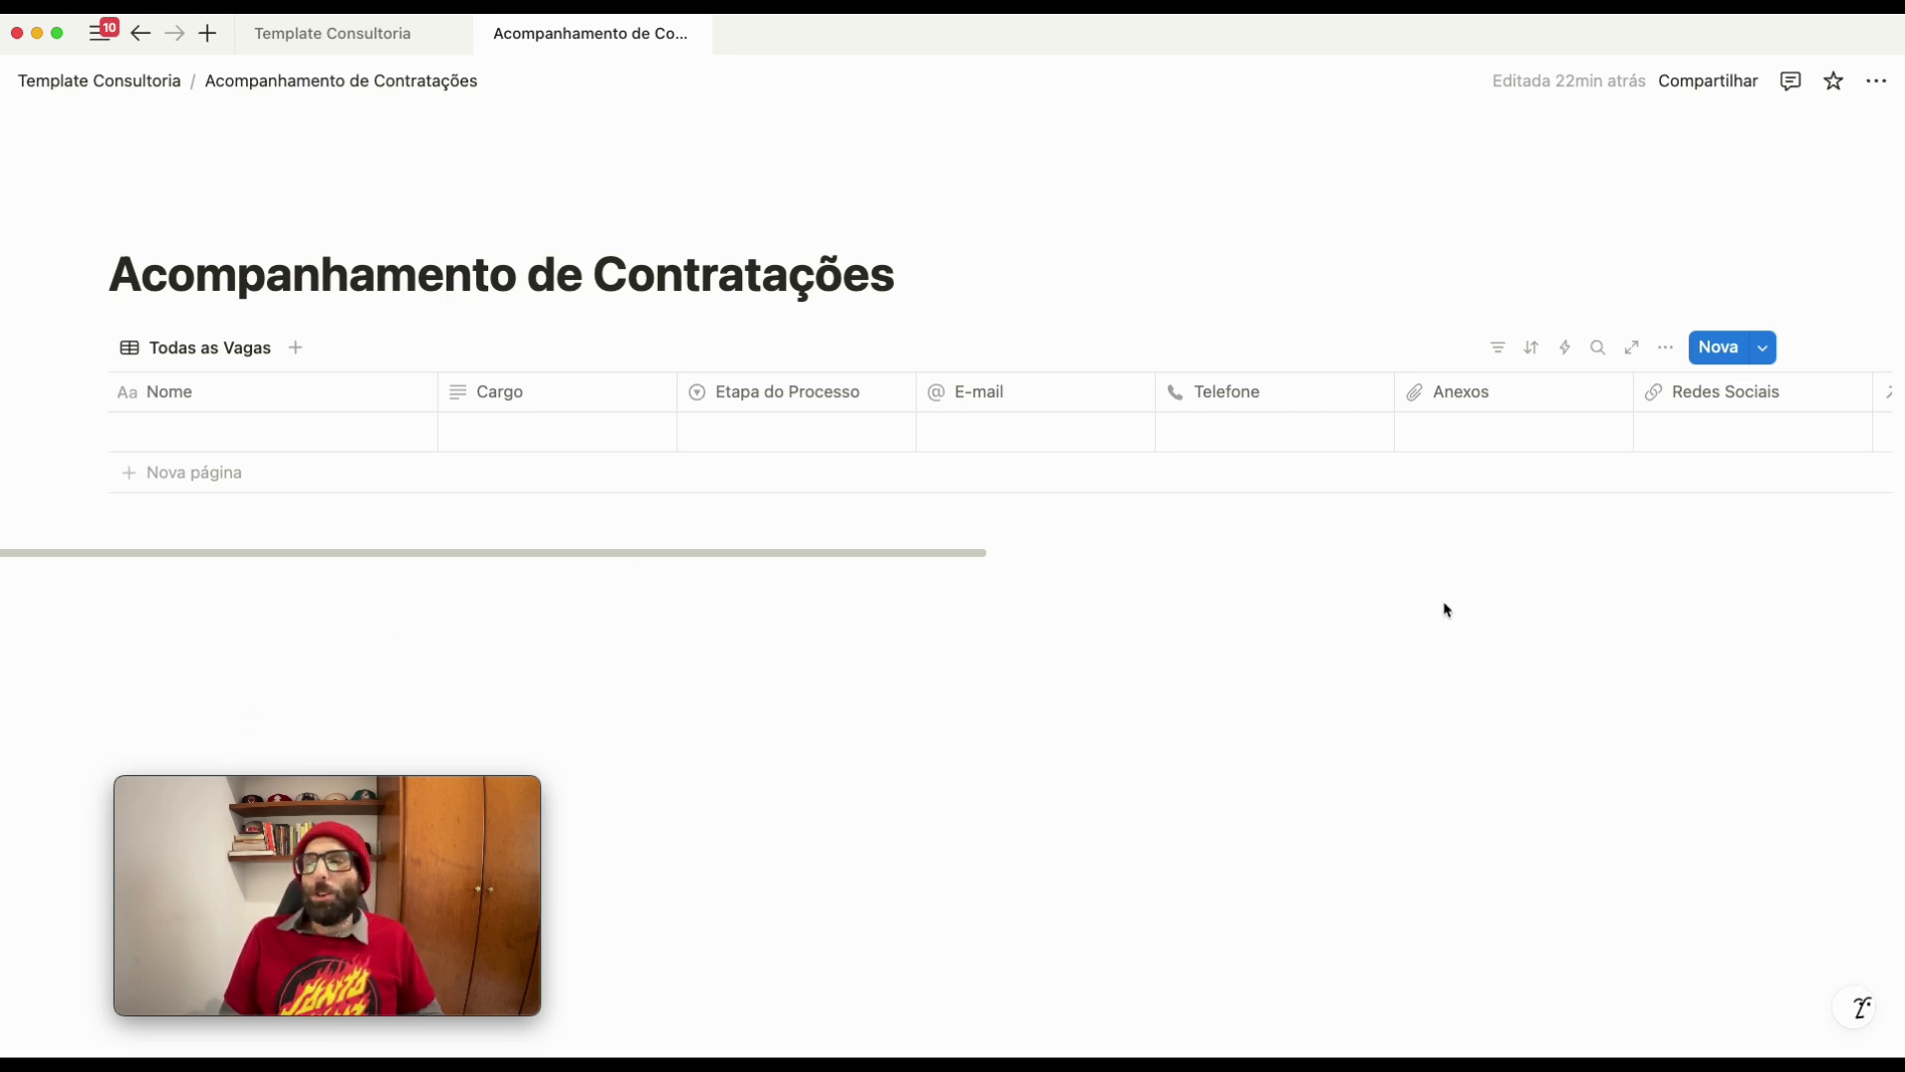
Open the contratações consultoria database in its own tab and paste the copied candidate records starting at the first Nome cell
left_click(1641, 360, "super")
left_click(797, 39)
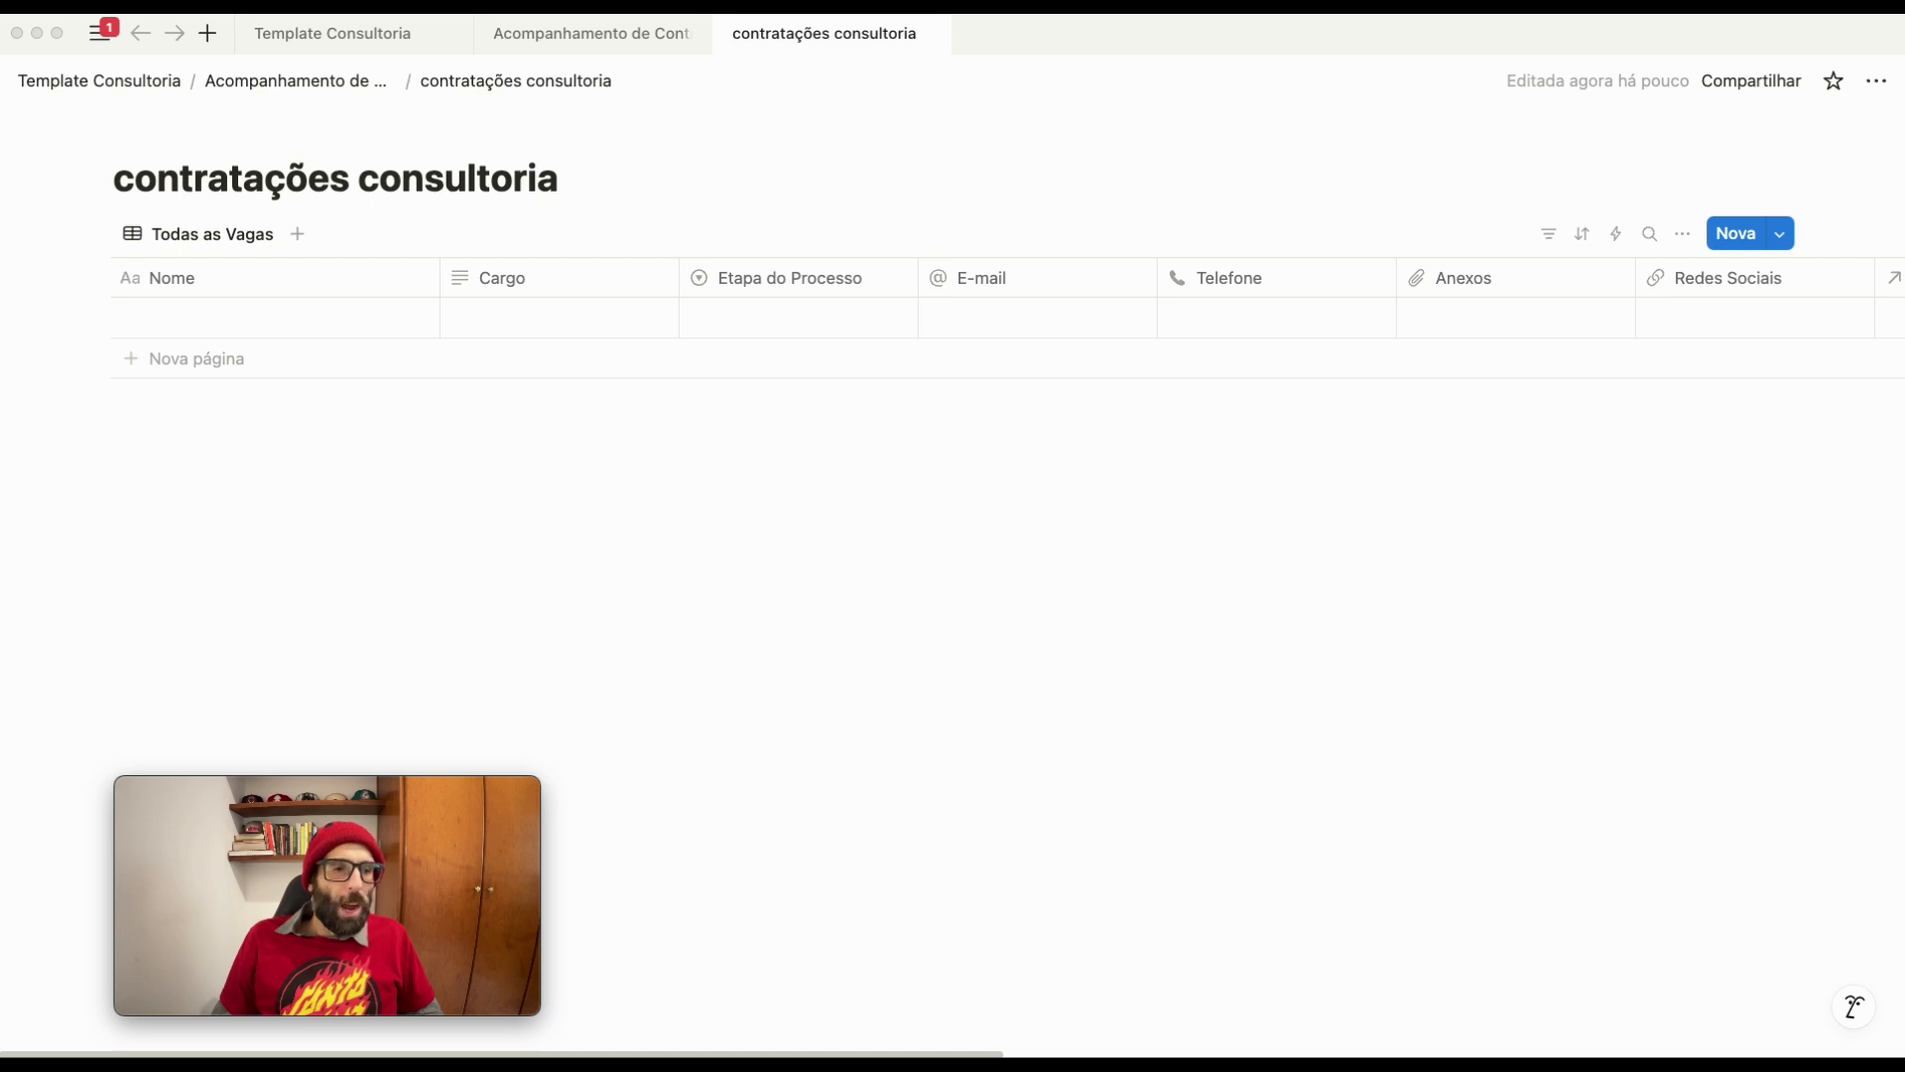
left_click(192, 319)
key("Escape")
key("cmd+v")
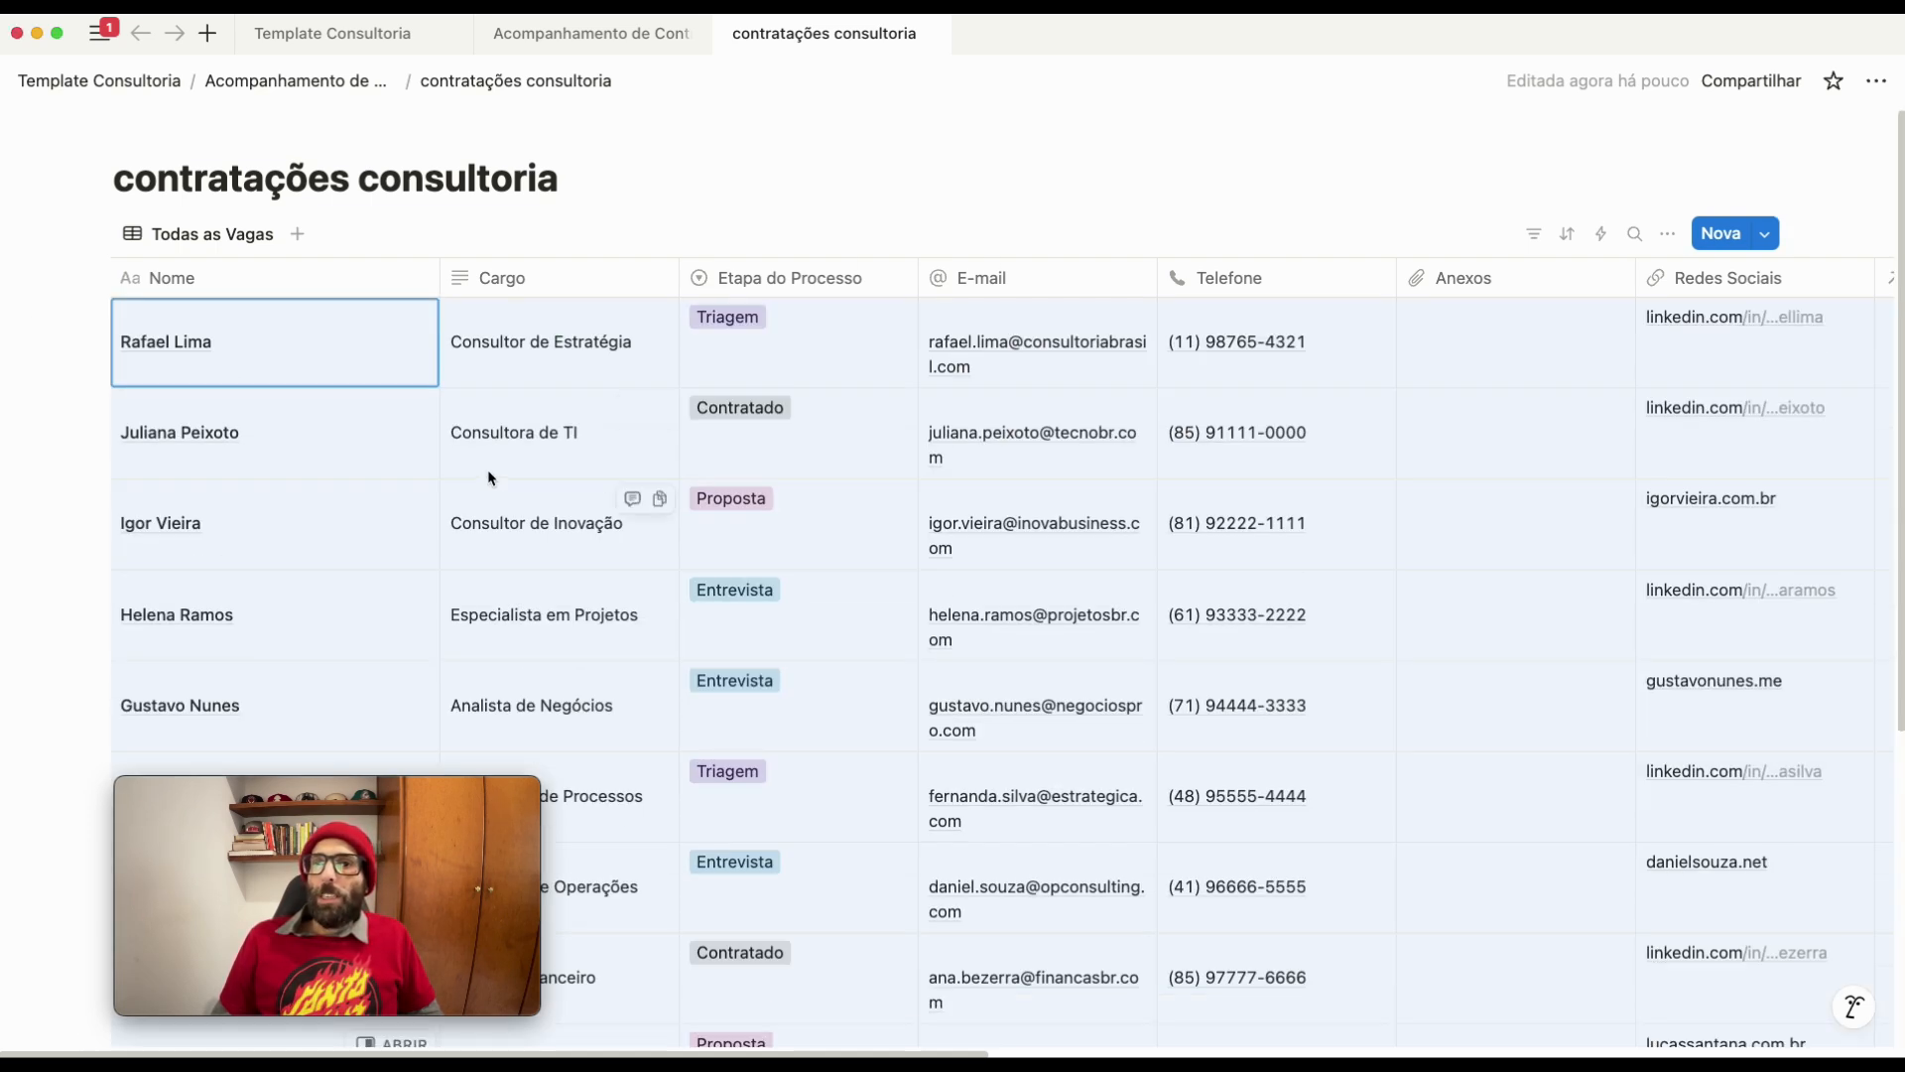
left_click(1182, 149)
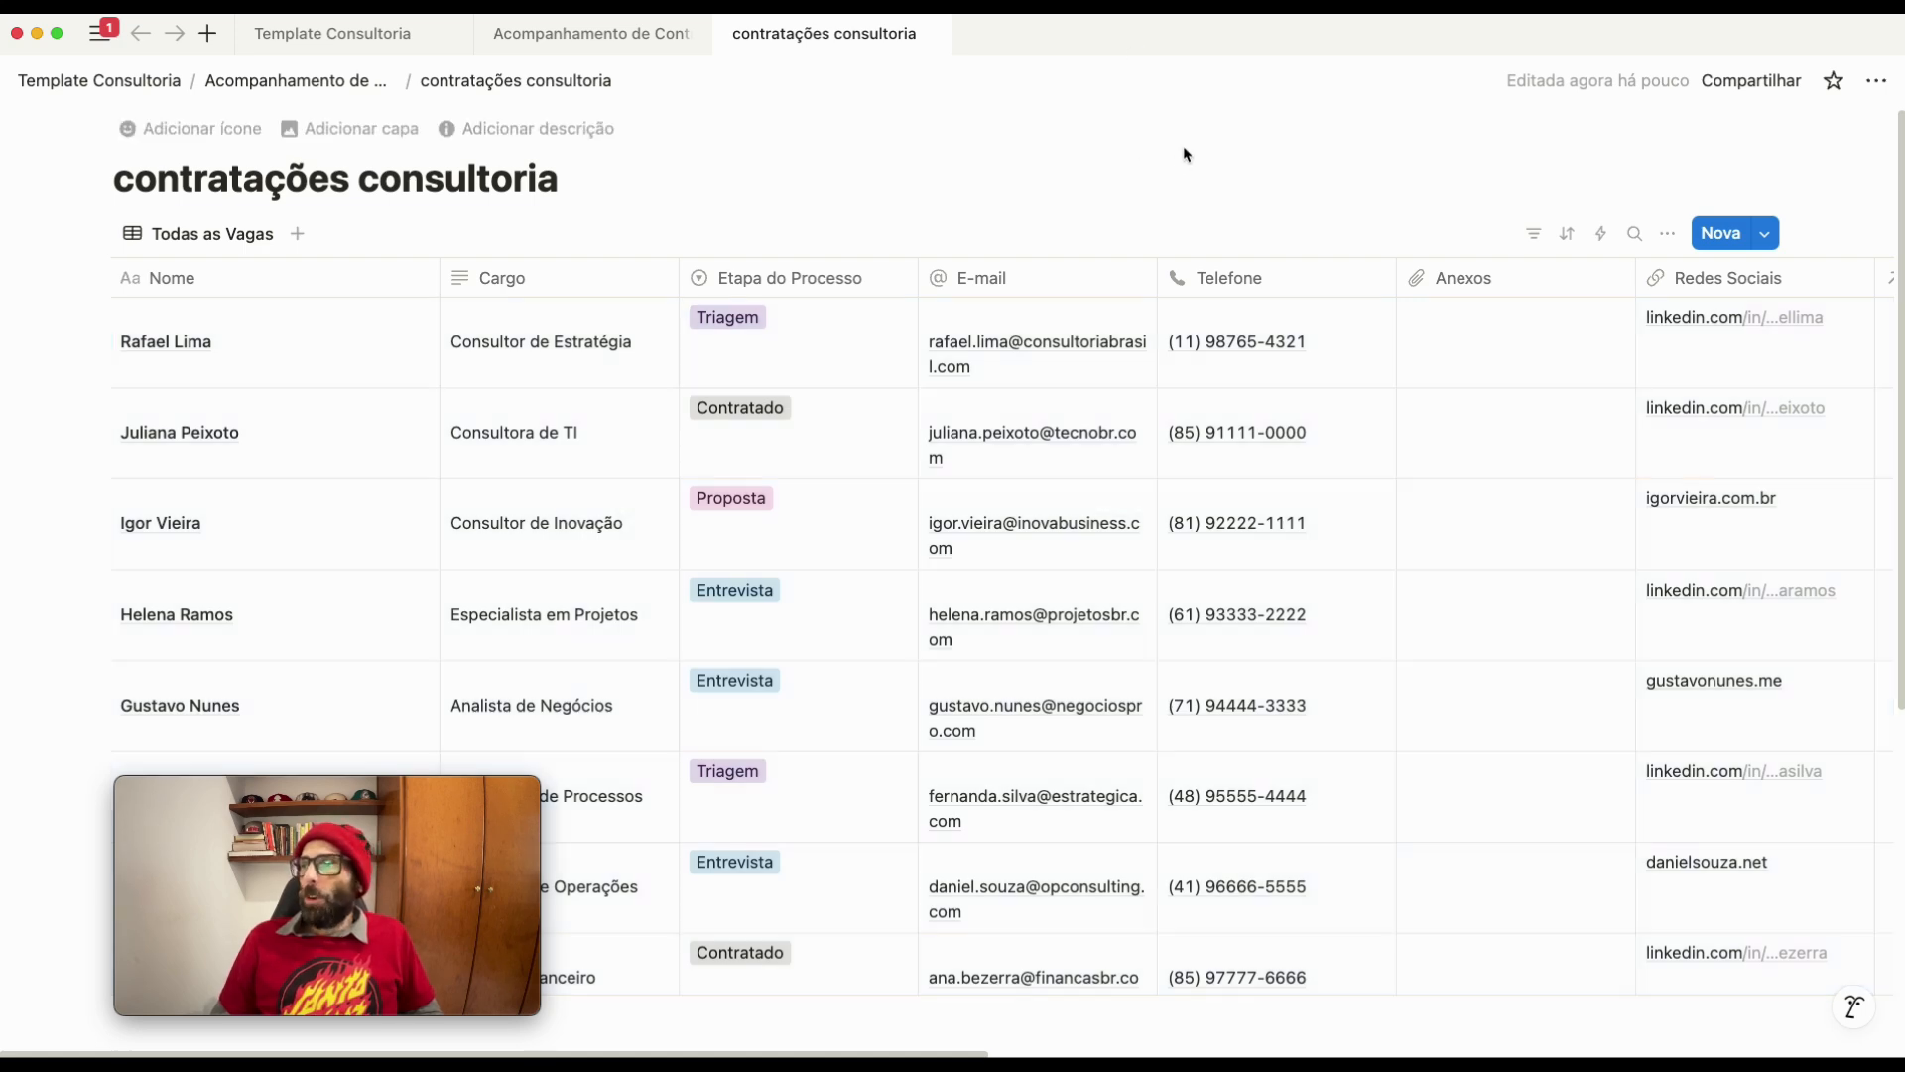
Examine the pasted candidate records across all columns for empty cells
scroll(1216, 505, "down", 5)
scroll(1216, 505, "down", 4)
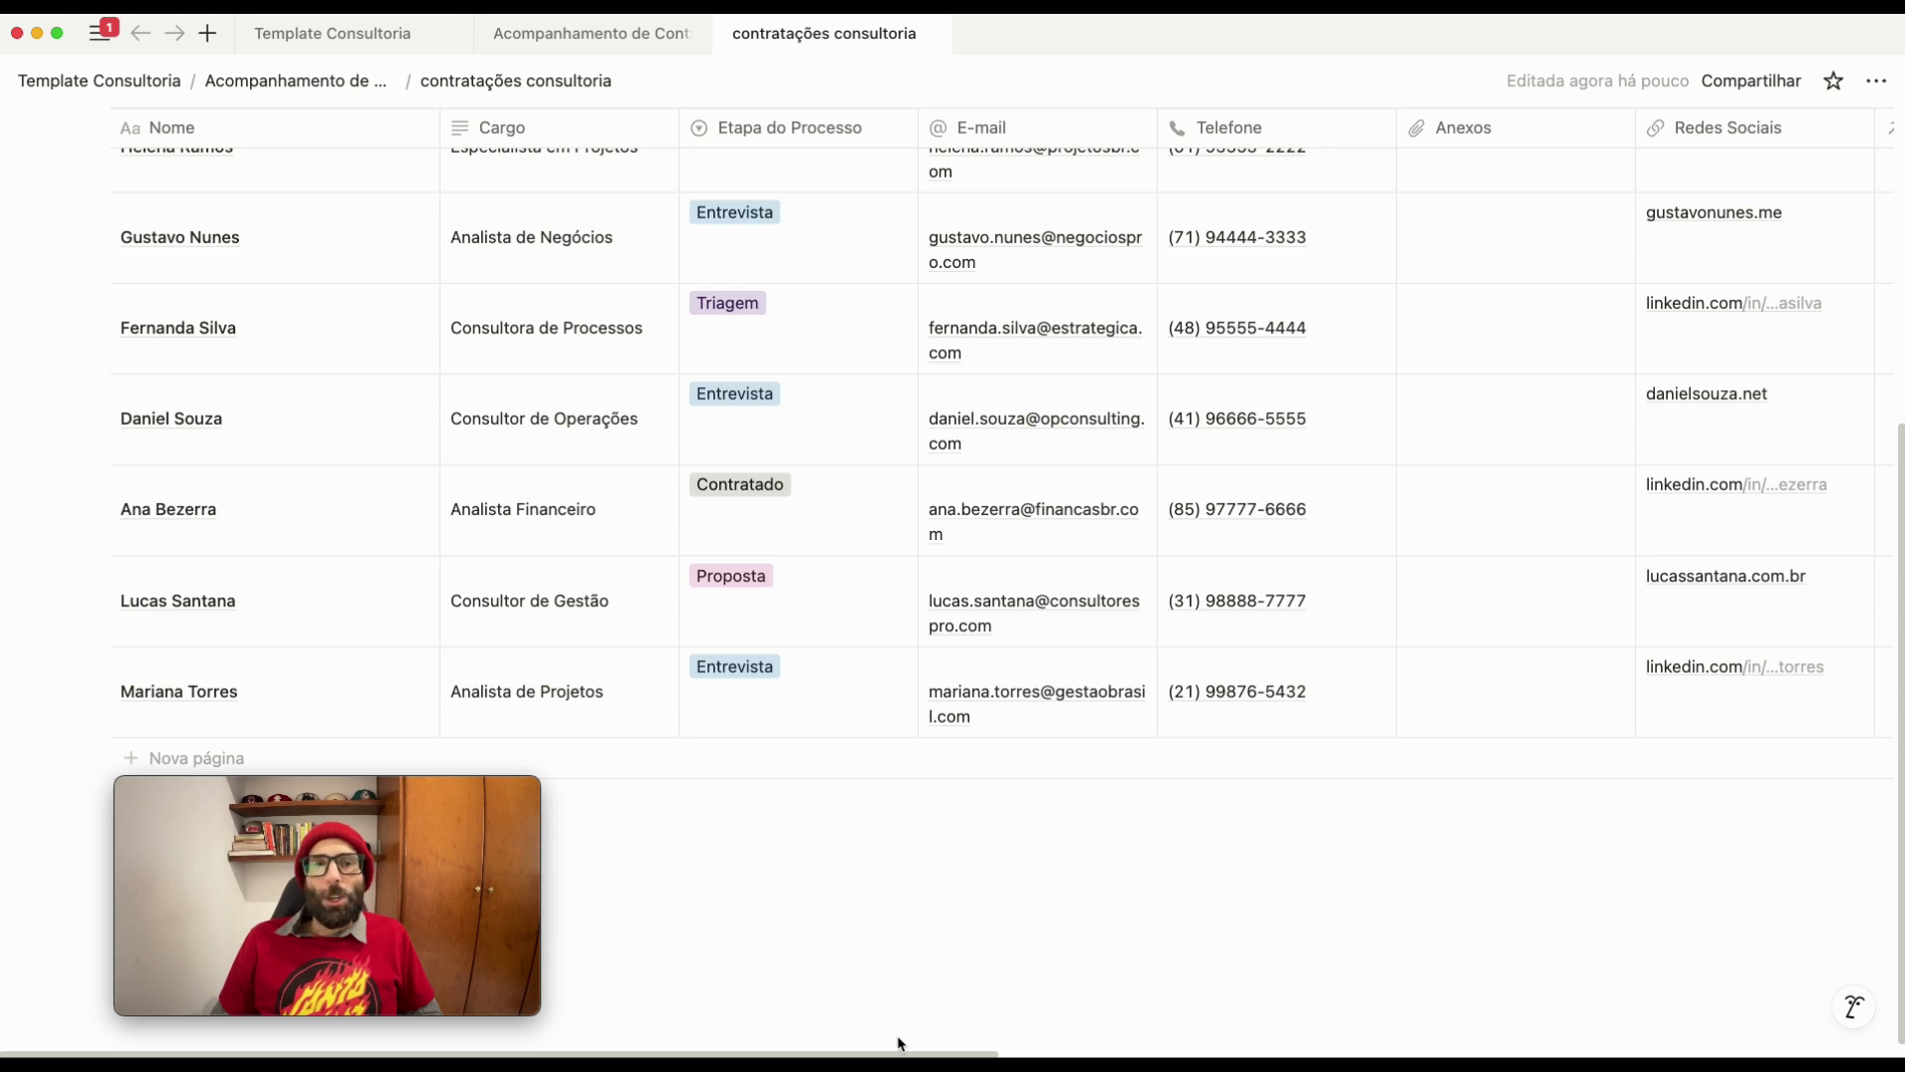
scroll(901, 1055, "right", 15)
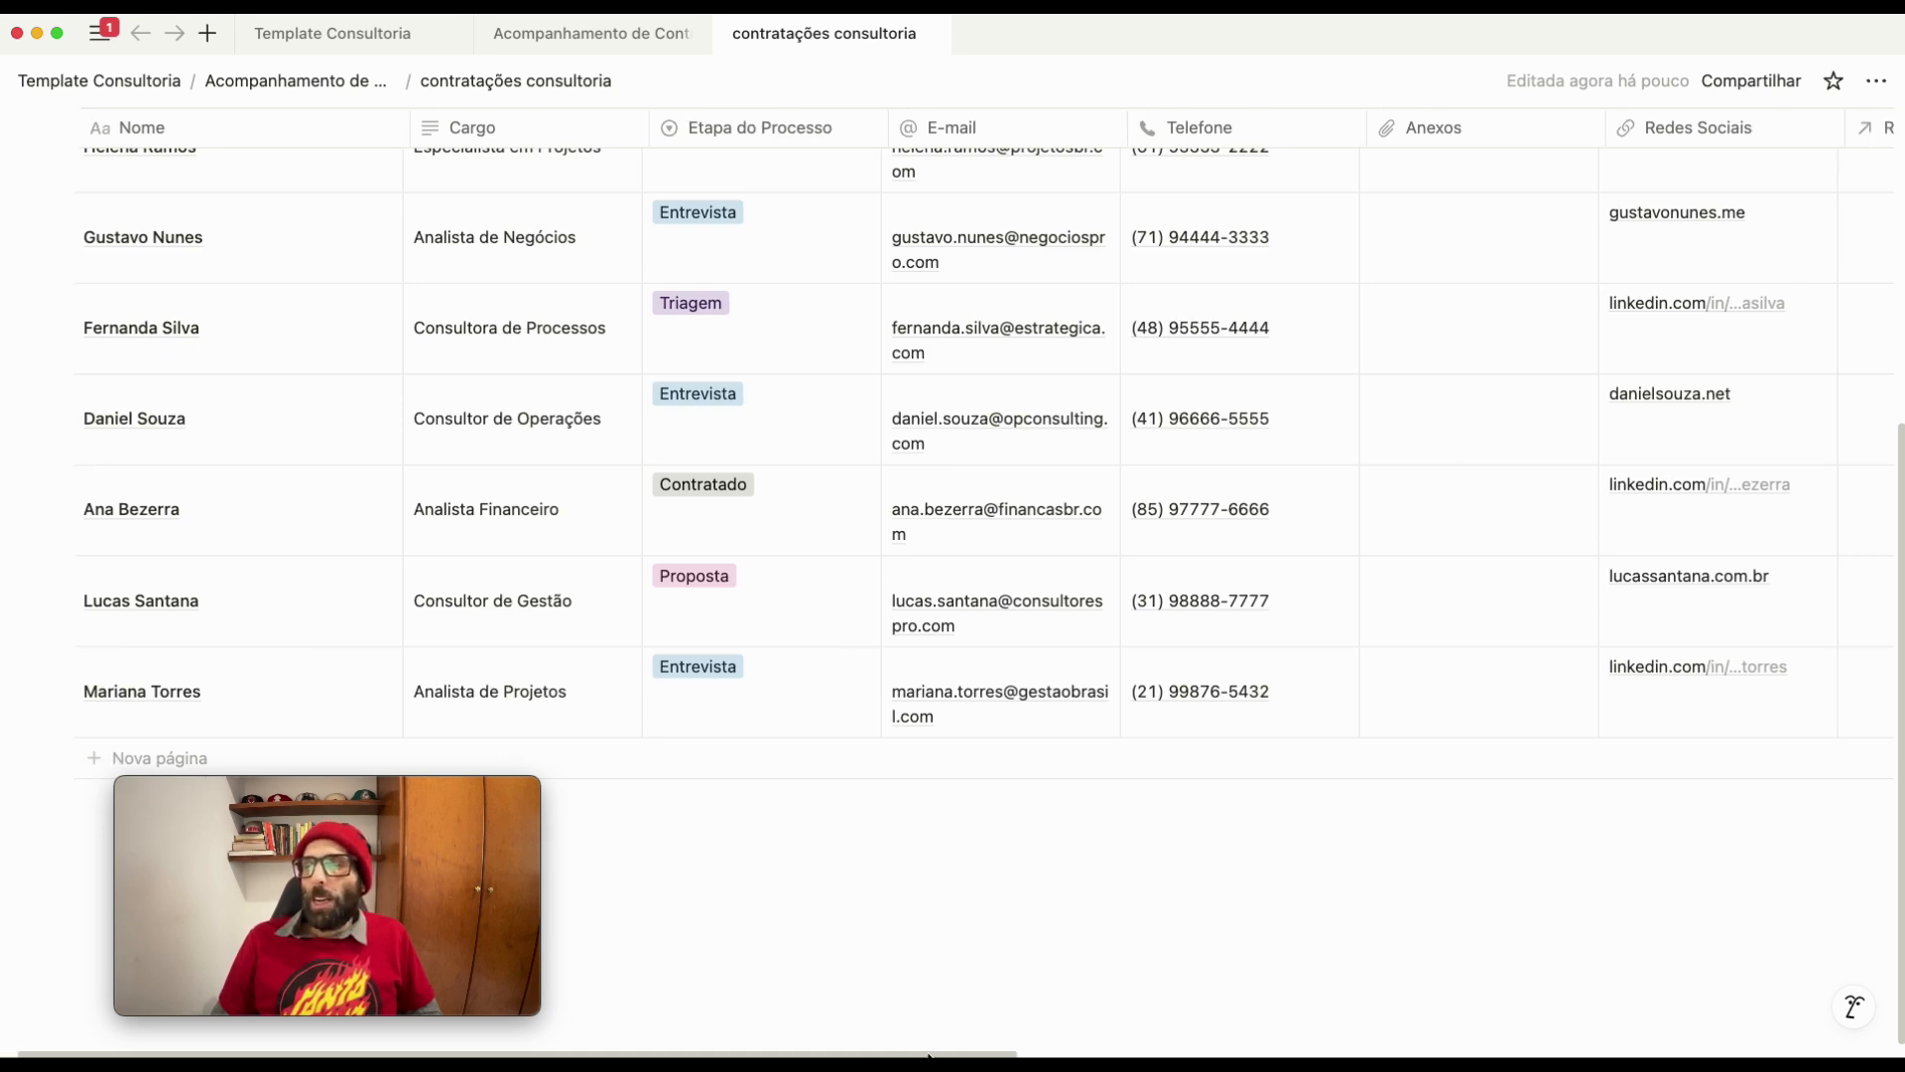
left_click_drag(1554, 1056, 1593, 1057)
scroll(952, 770, "up", 5)
scroll(953, 764, "down", 3)
scroll(954, 759, "up", 1)
scroll(954, 759, "up", 2)
scroll(956, 770, "down", 3)
scroll(956, 780, "up", 3)
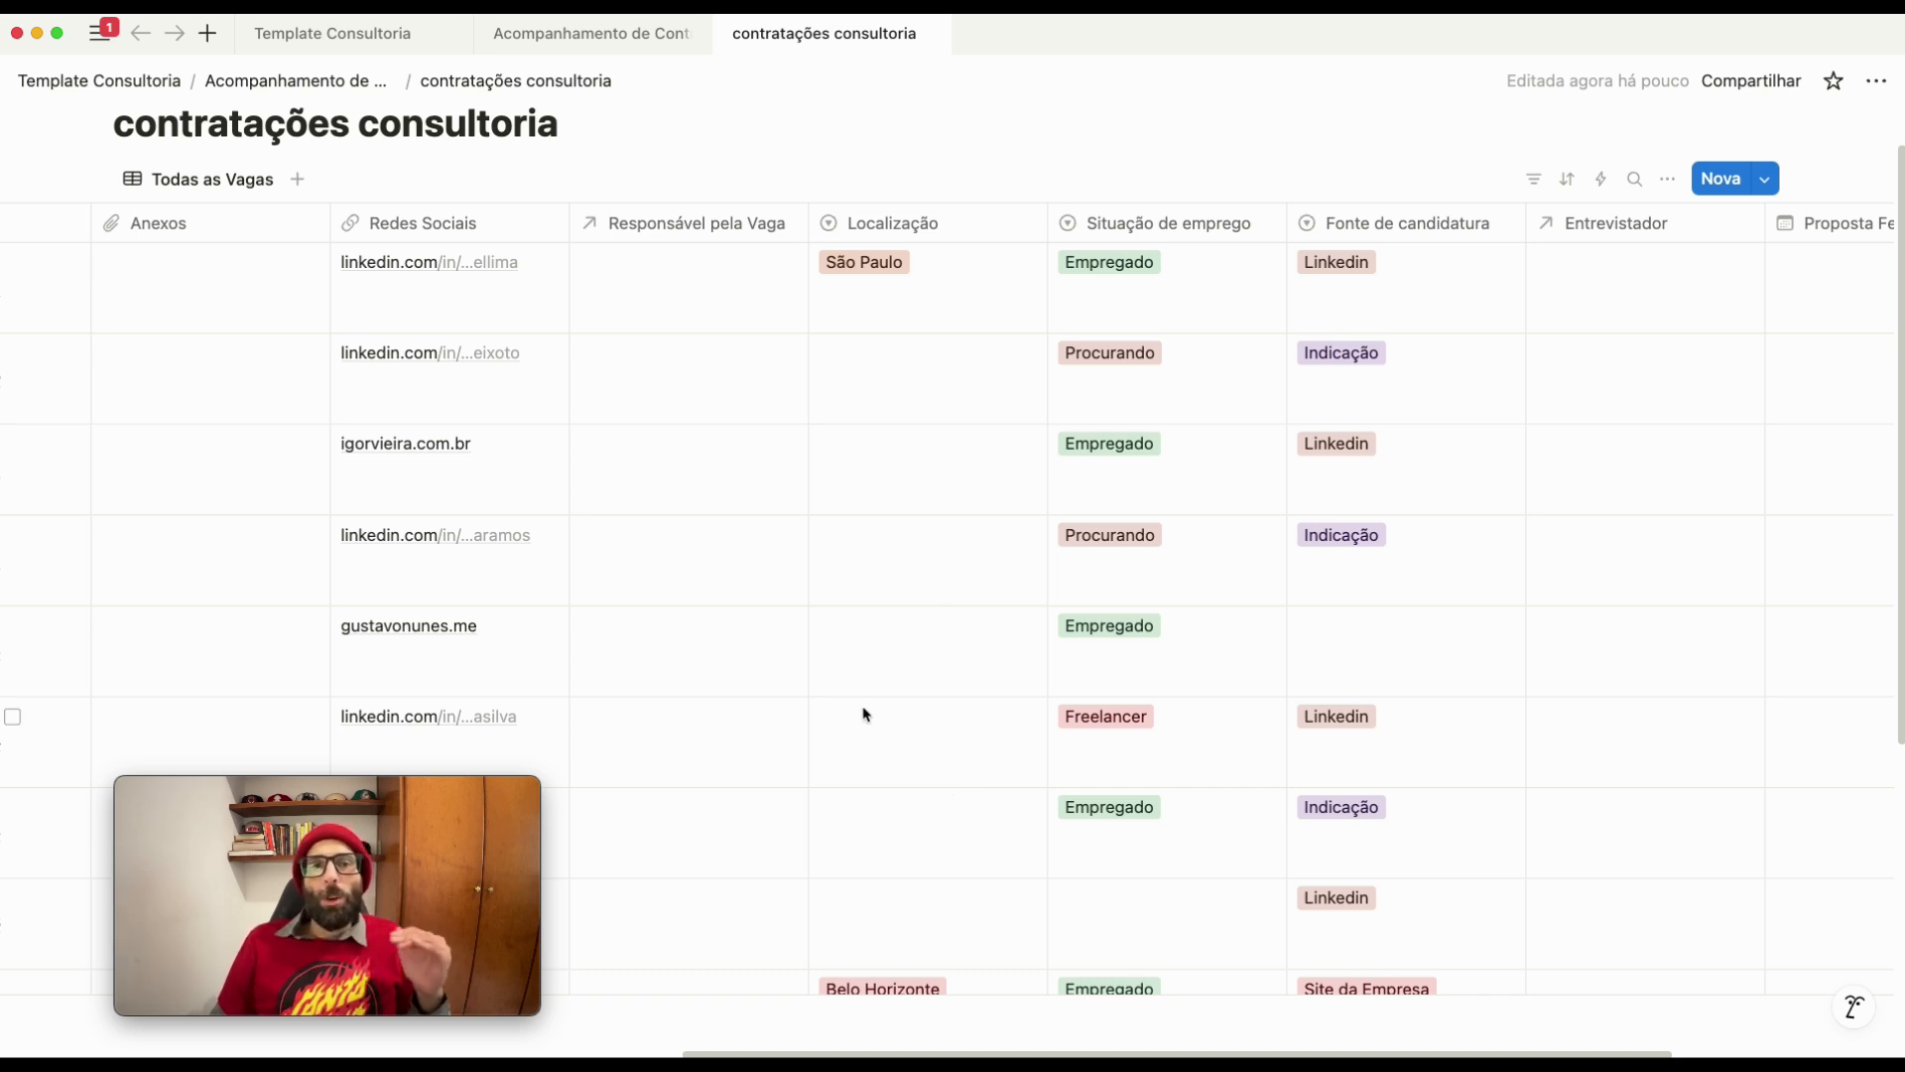
Set Localização to Rio de Janeiro for the second and third candidates
left_click(933, 387)
left_click(925, 474)
scroll(944, 586, "down", 5)
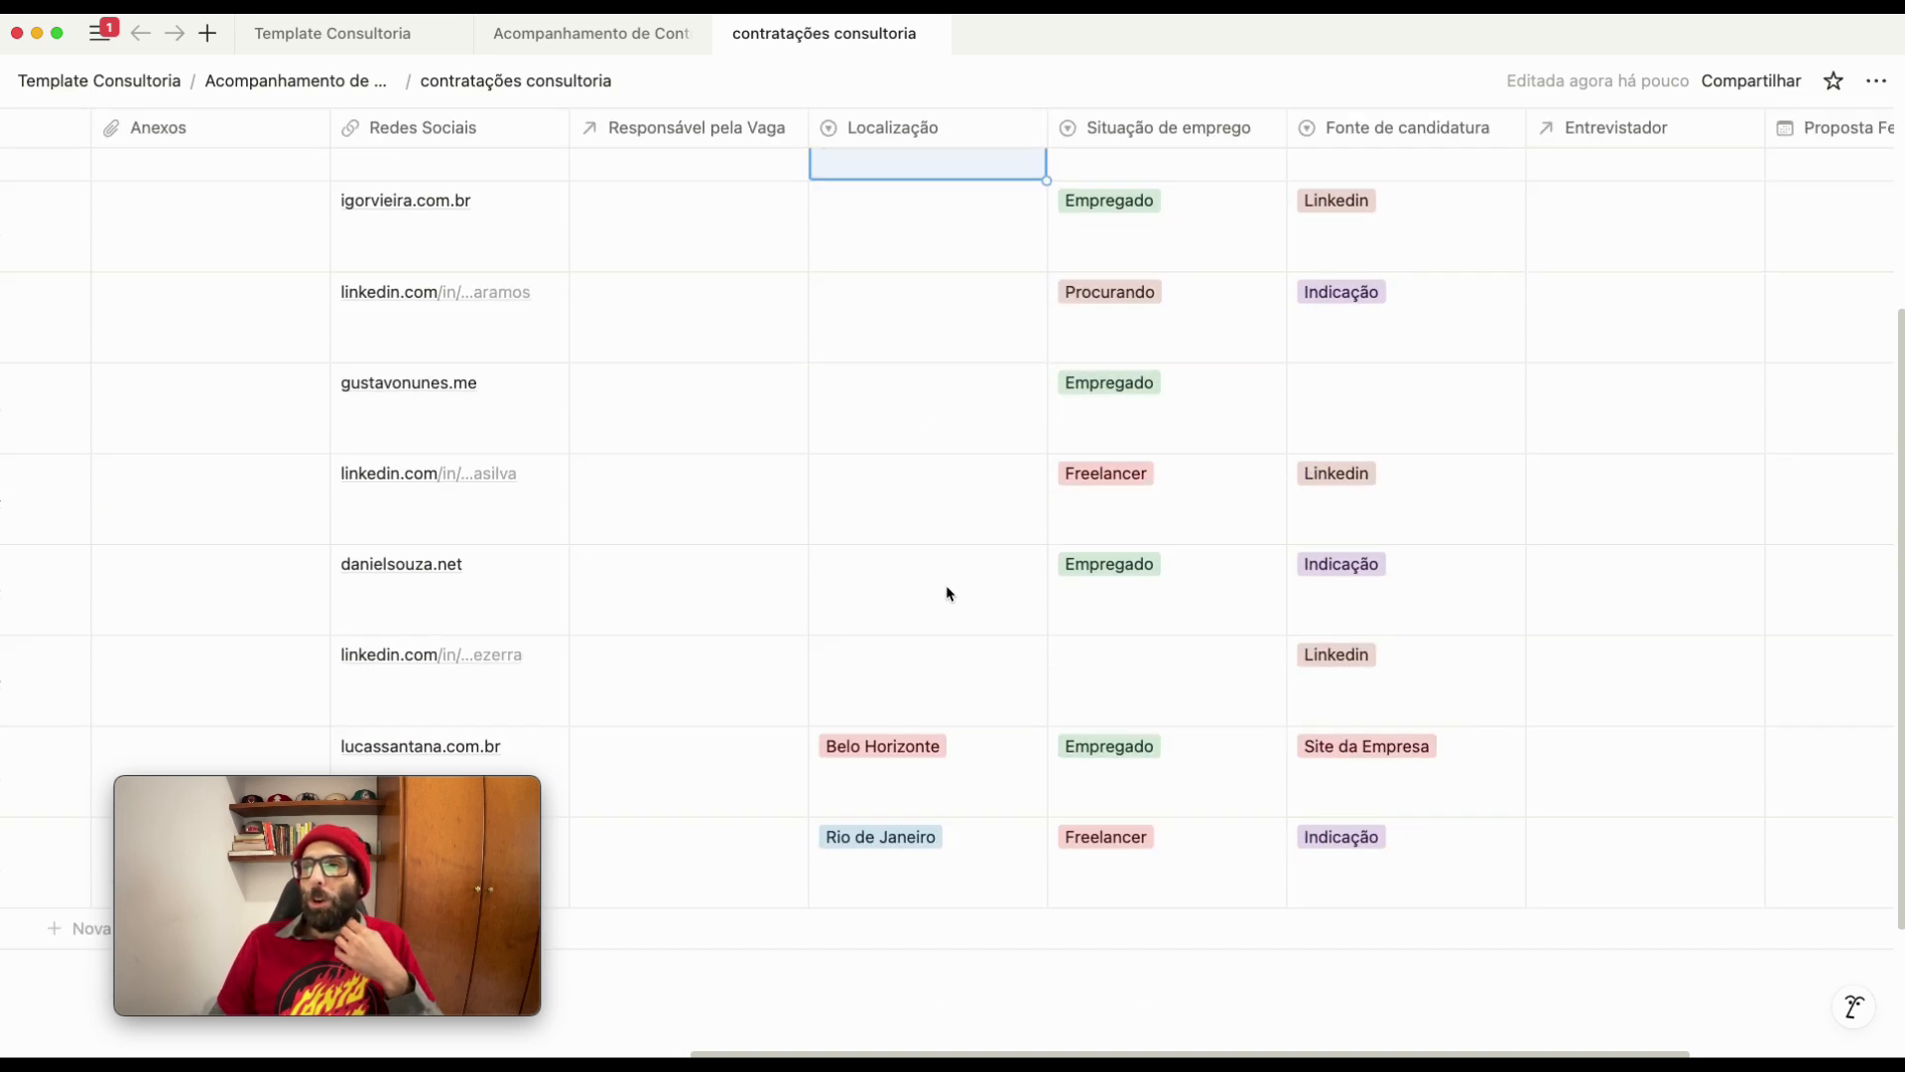
left_click(920, 260)
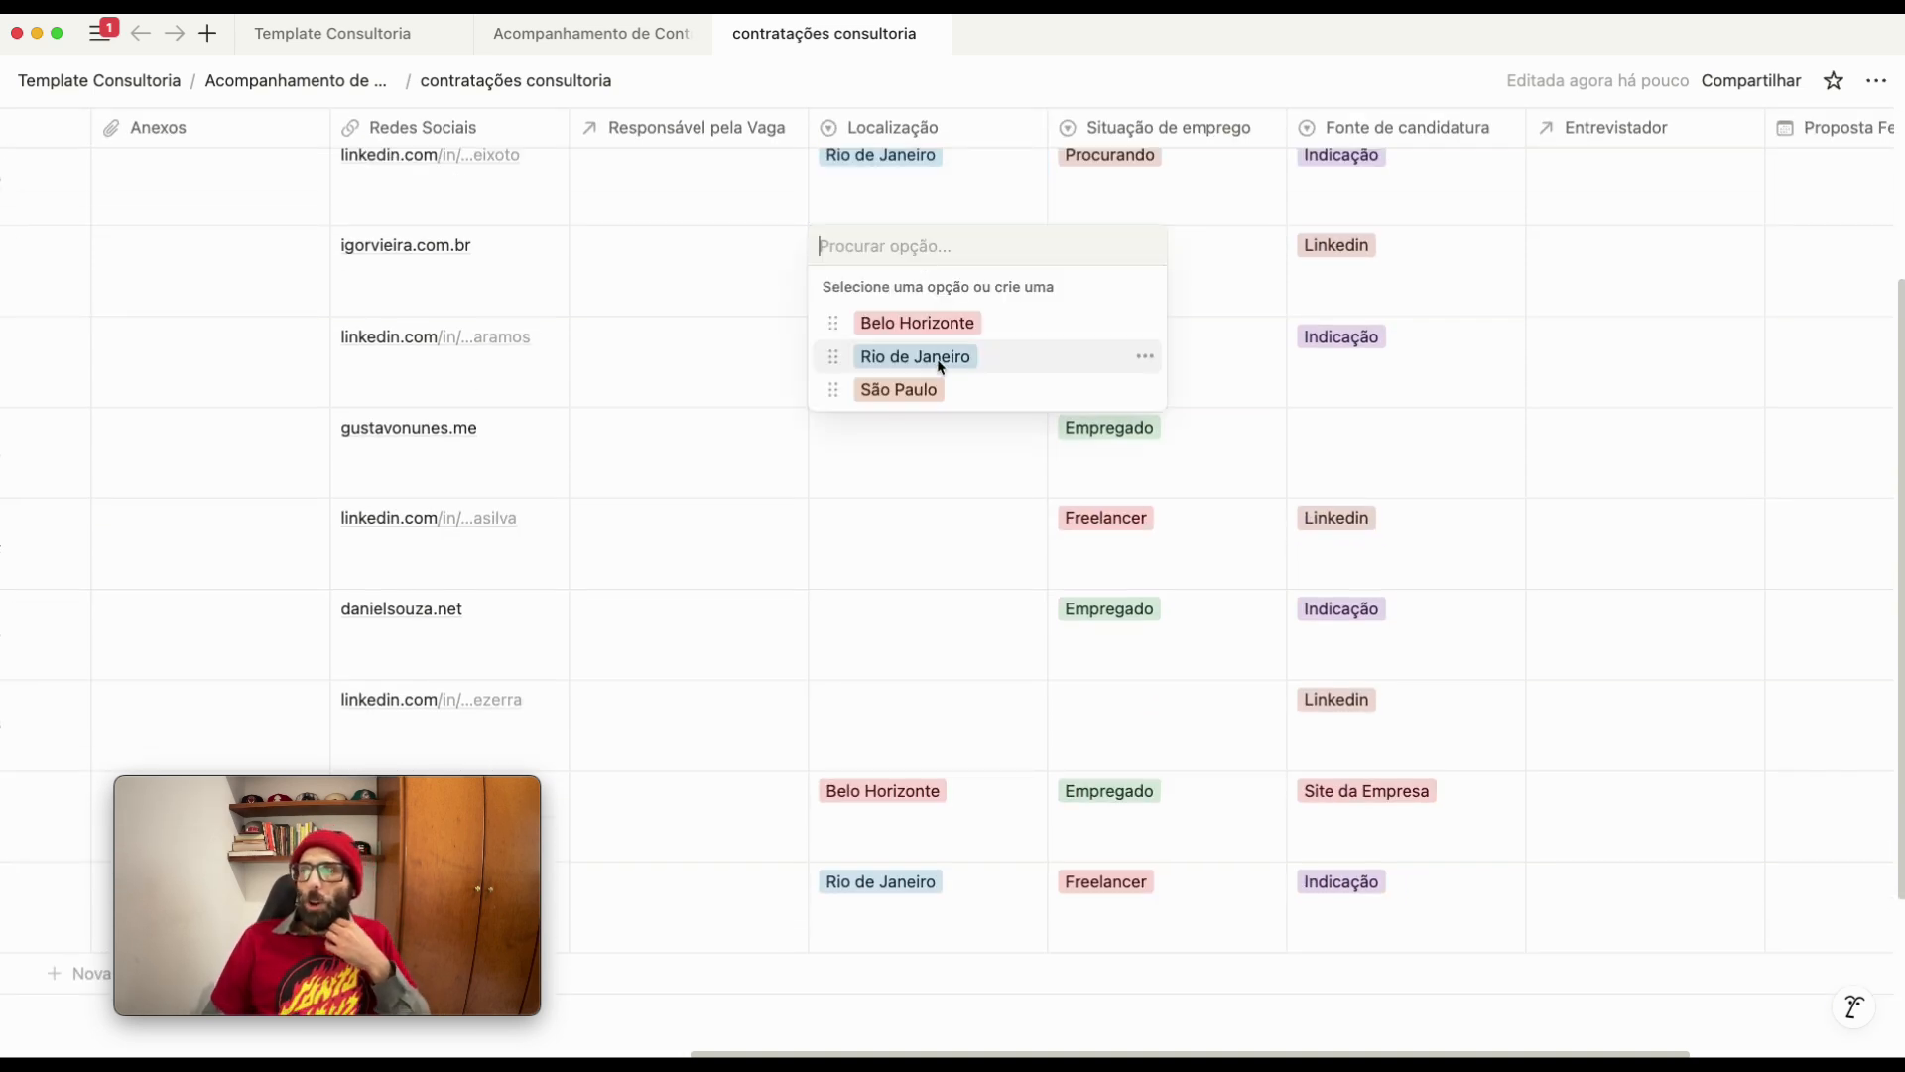
left_click(937, 362)
Set Localização to São Paulo for the fourth candidate and Belo Horizonte for the fifth and sixth
left_click(919, 374)
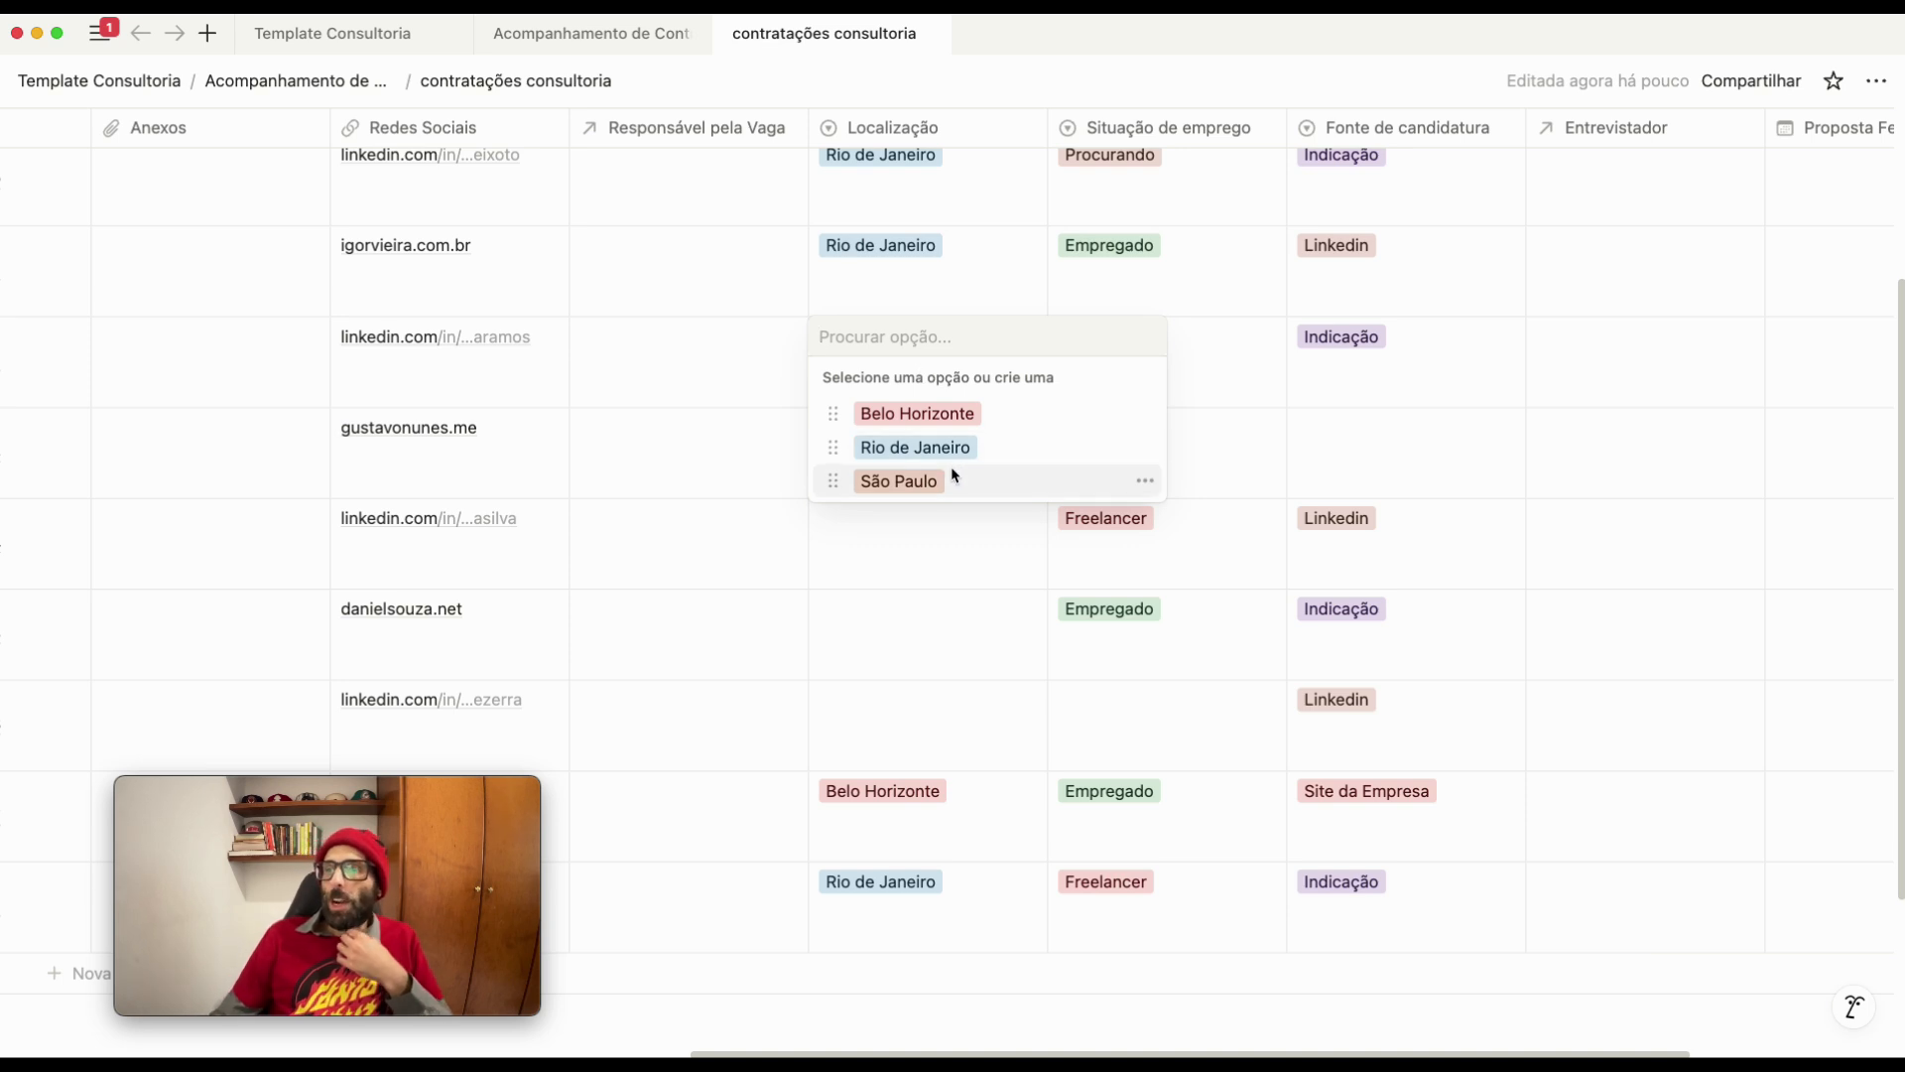
left_click(951, 479)
left_click(950, 479)
left_click(941, 506)
left_click(923, 576)
left_click(923, 575)
left_click(917, 595)
Set Localização to Rio de Janeiro for the seventh candidate and São Paulo for the eighth
left_click(894, 651)
left_click(894, 651)
left_click(939, 722)
left_click(911, 746)
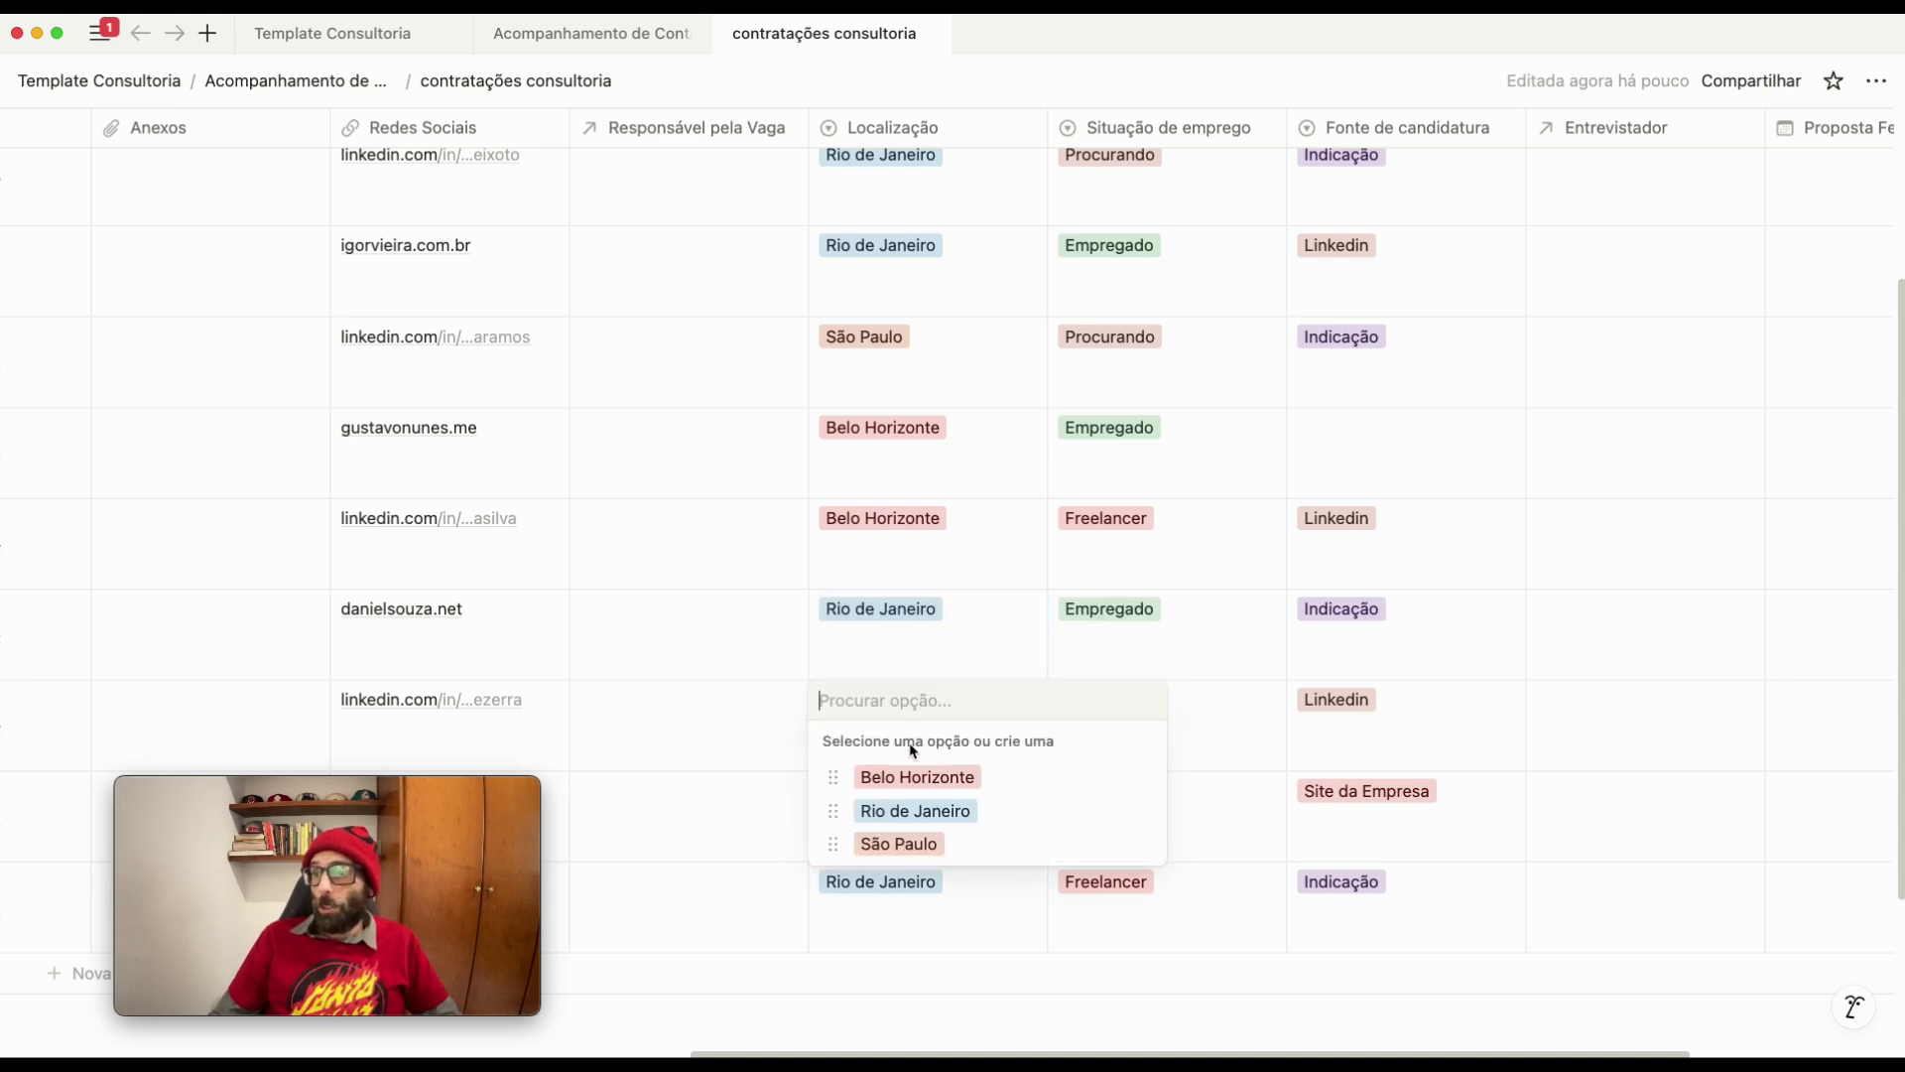
left_click(925, 846)
Set the fifth candidate's empty Fonte de candidatura to Gupy
left_click(1382, 578)
key("Escape")
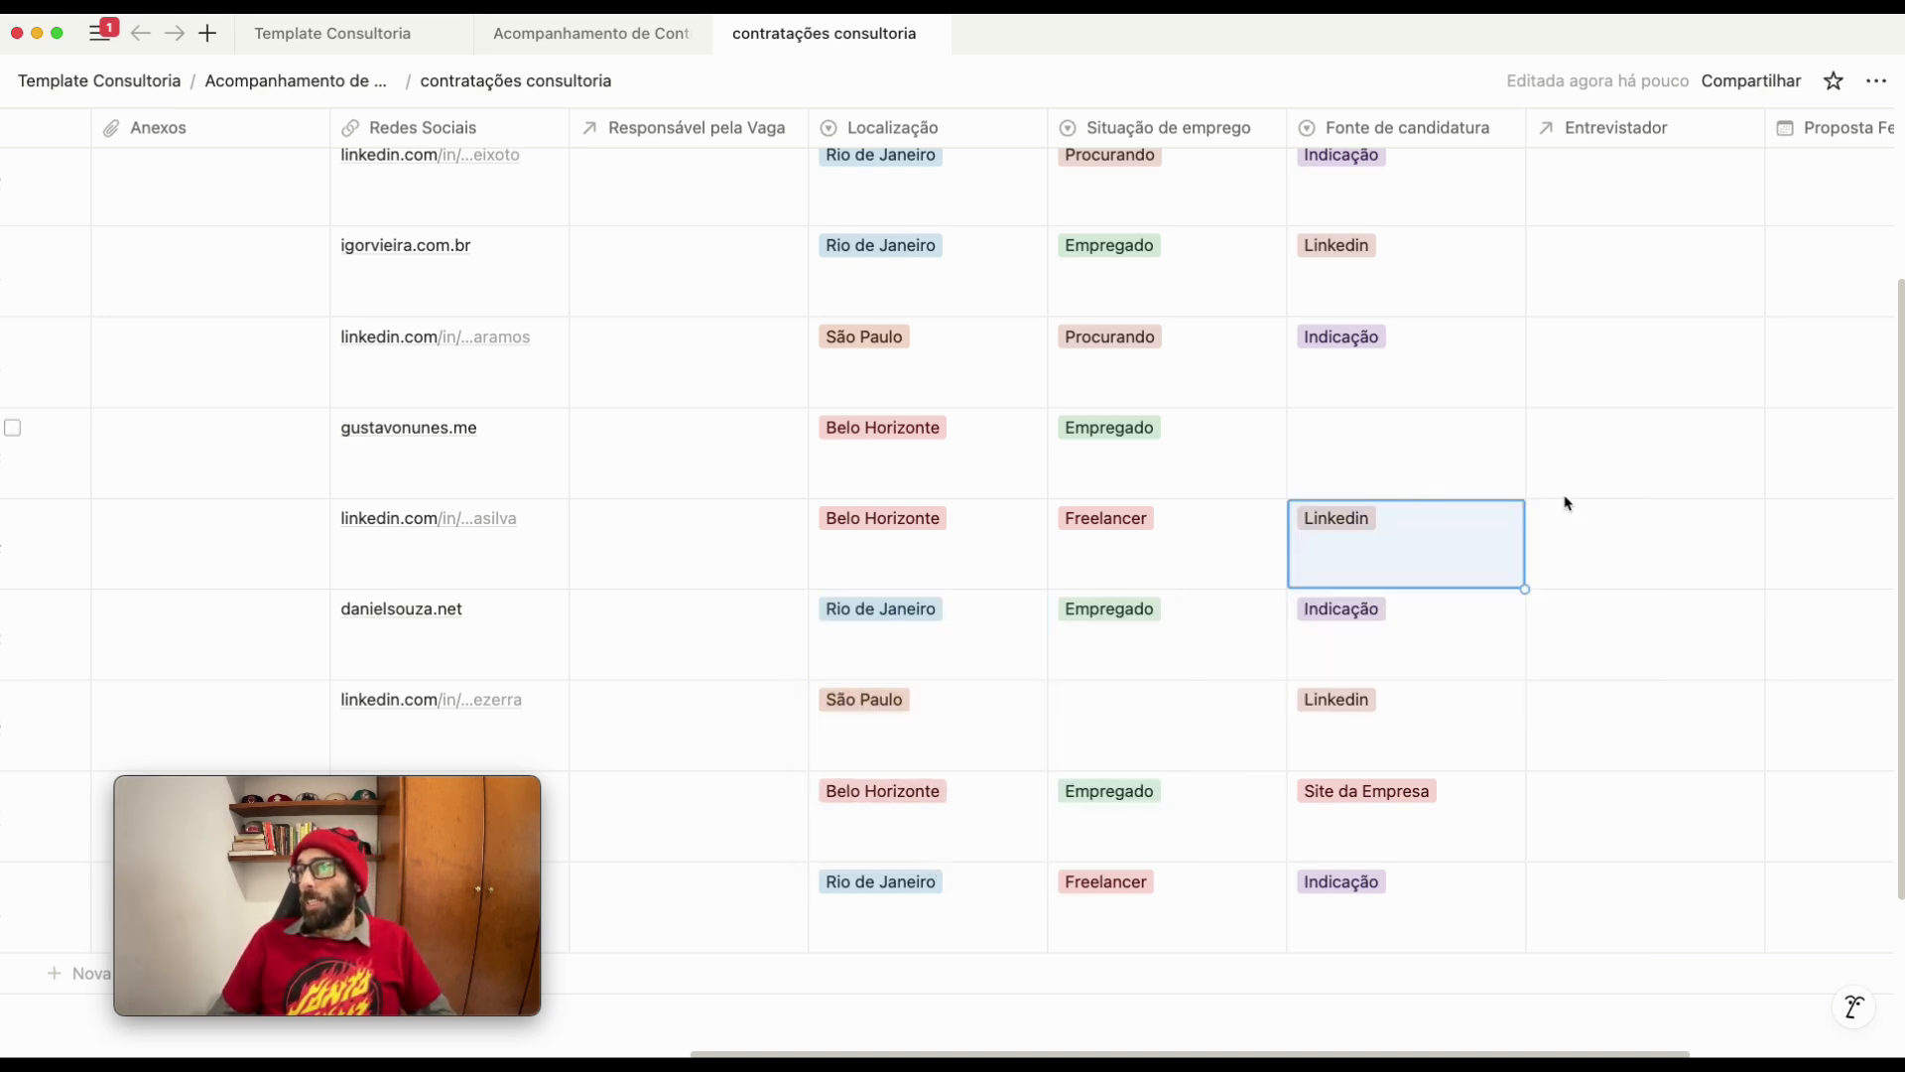
left_click(1330, 452)
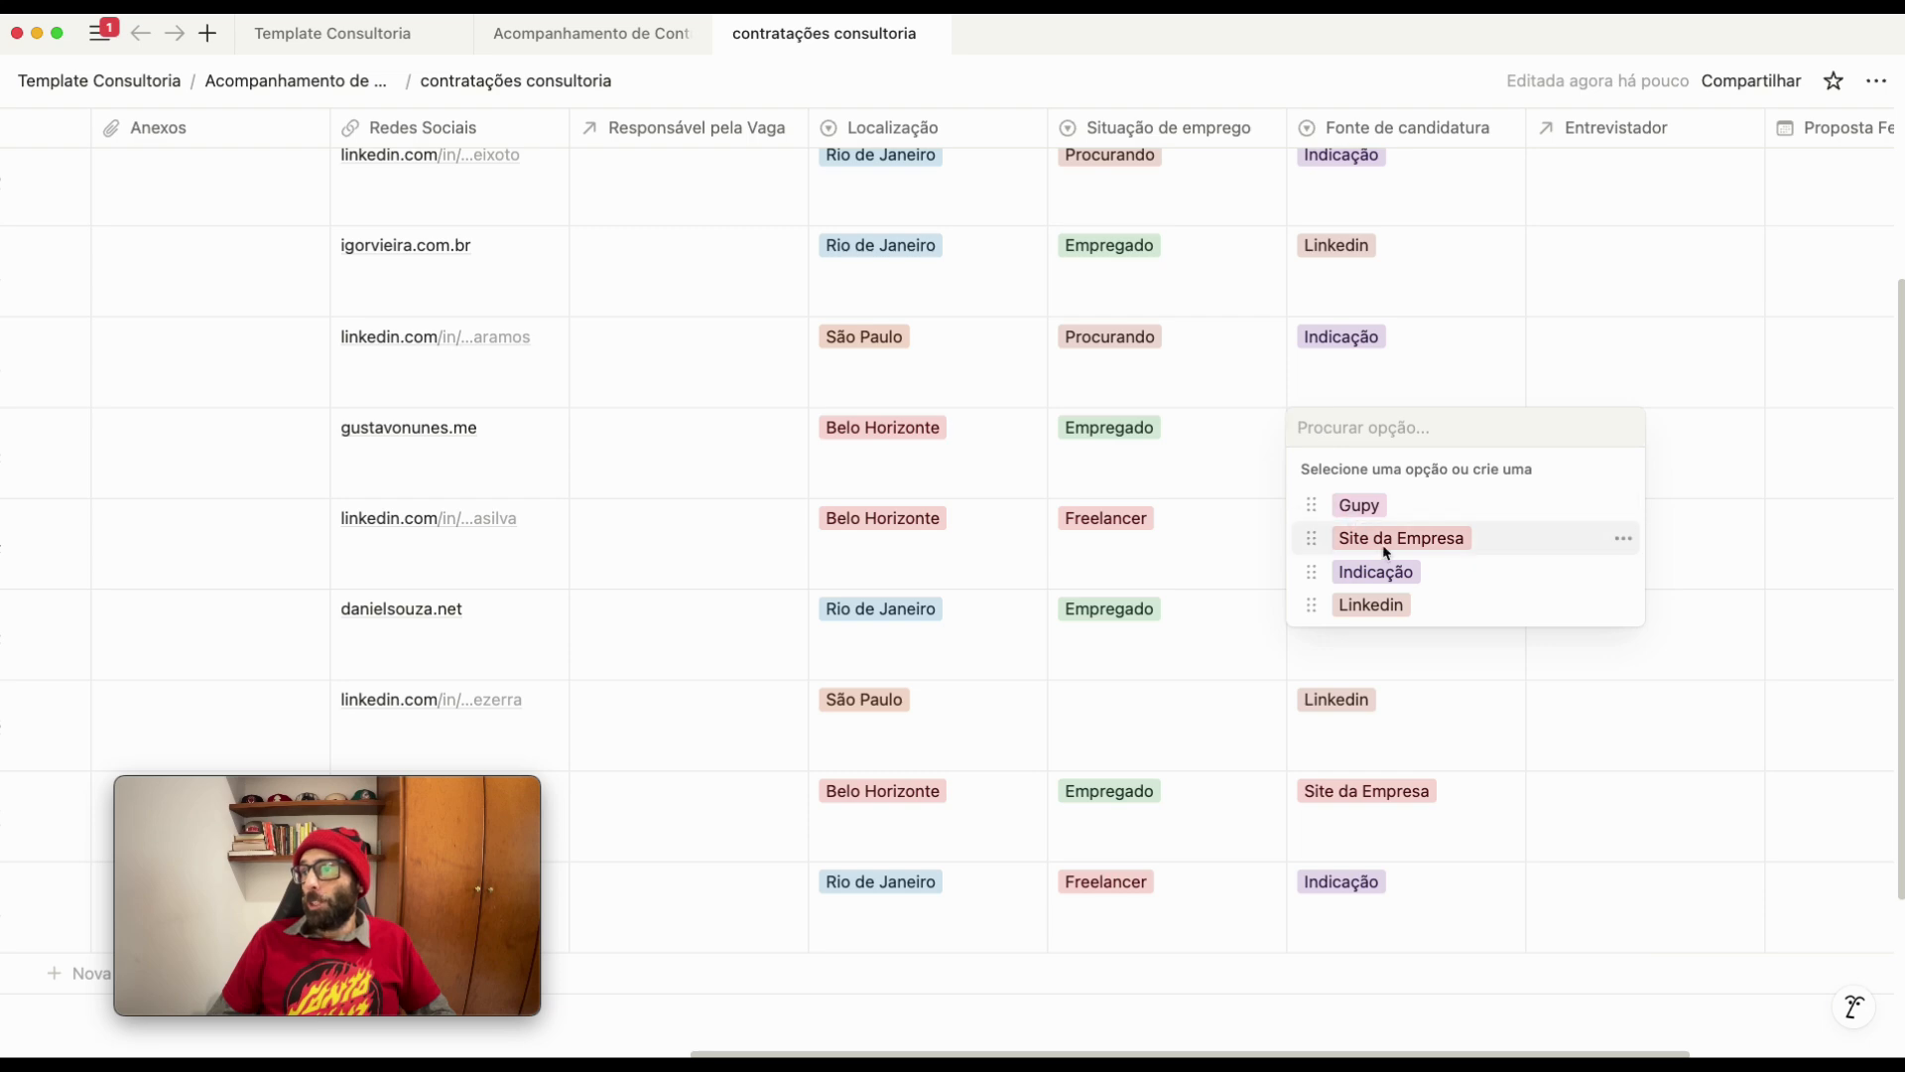
left_click(1357, 506)
Examine the remaining columns of the table and the date picker of the fifth candidate's Proposta Feita cell
scroll(1374, 486, "up", 3)
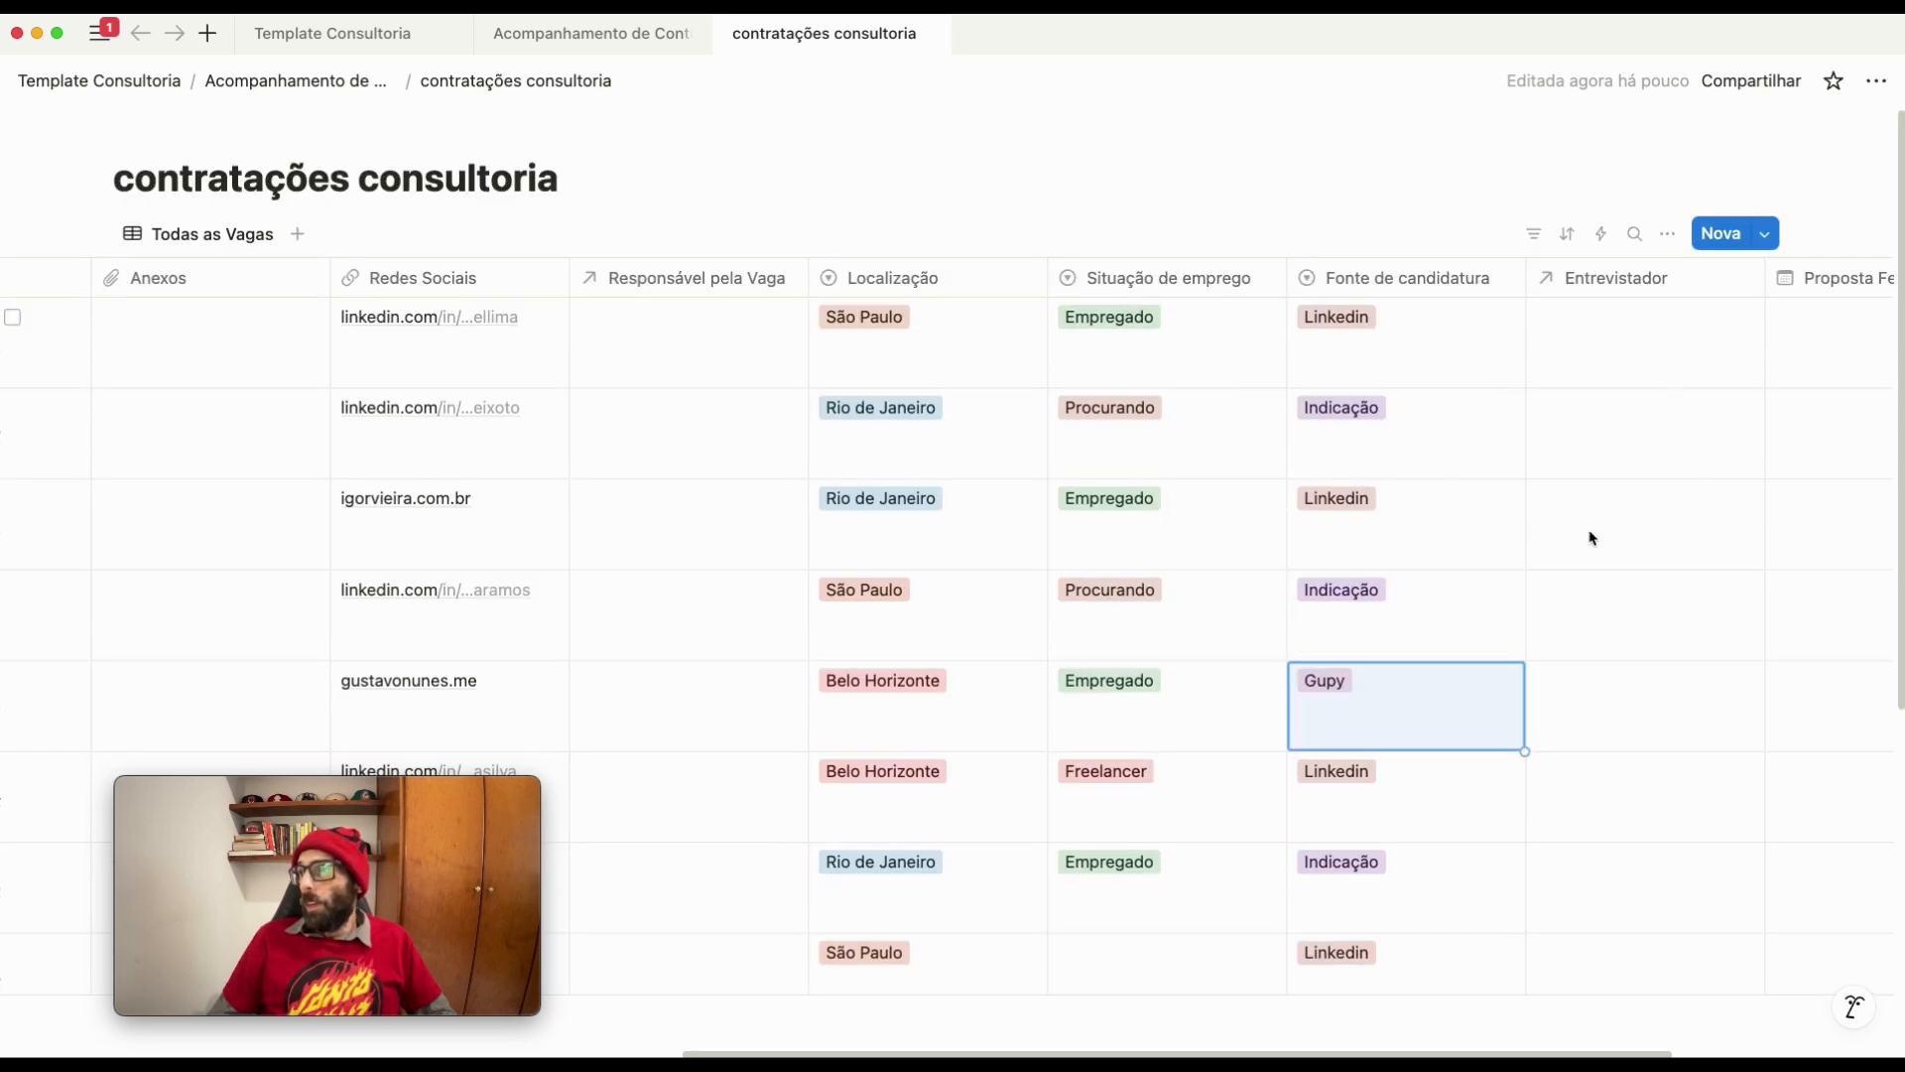
scroll(1101, 878, "down", 3)
scroll(1370, 1037, "right", 5)
scroll(1573, 324, "up", 3)
scroll(1424, 930, "down", 3)
scroll(1399, 908, "down", 2)
scroll(1330, 923, "up", 3)
left_click(1467, 467)
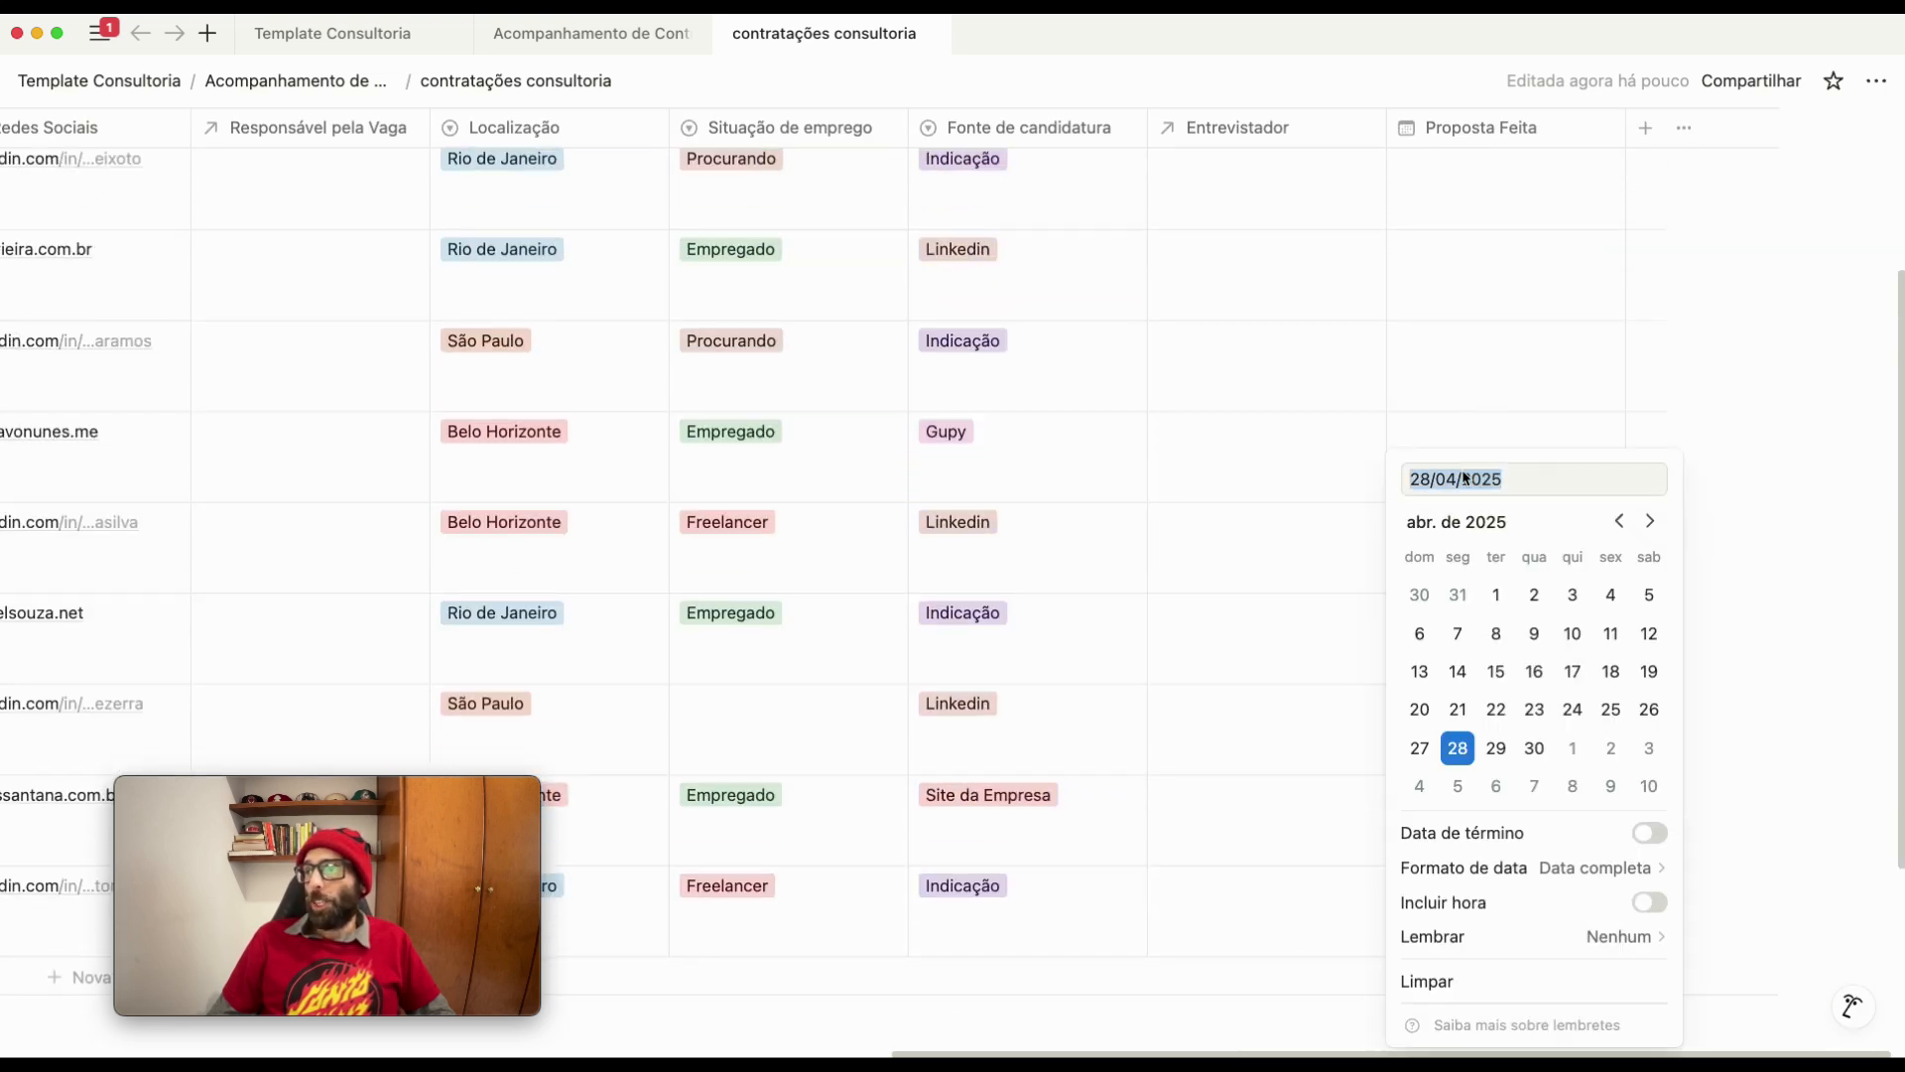
left_click(1821, 301)
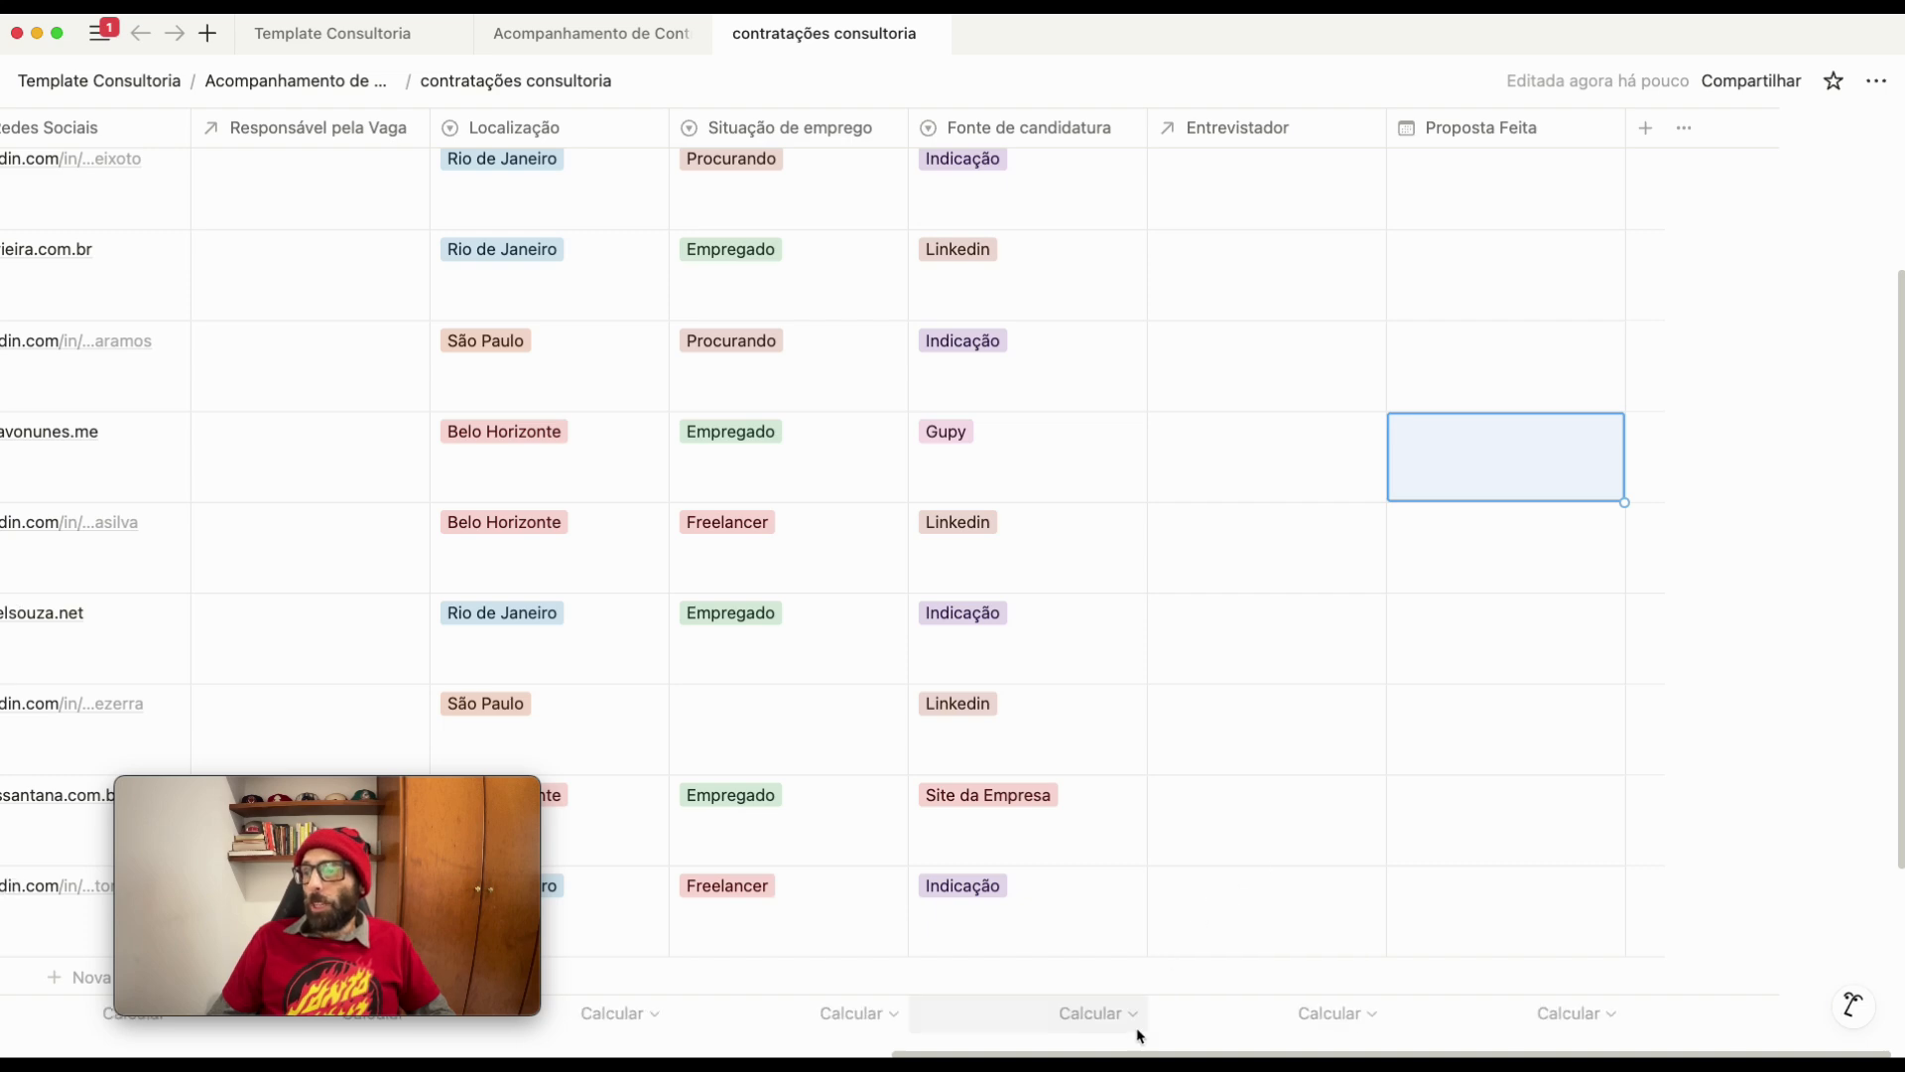
Look over the candidate records, close the contratações consultoria page and return to Acompanhamento de Contratações
scroll(1141, 1029, "left", 10)
scroll(459, 997, "left", 4)
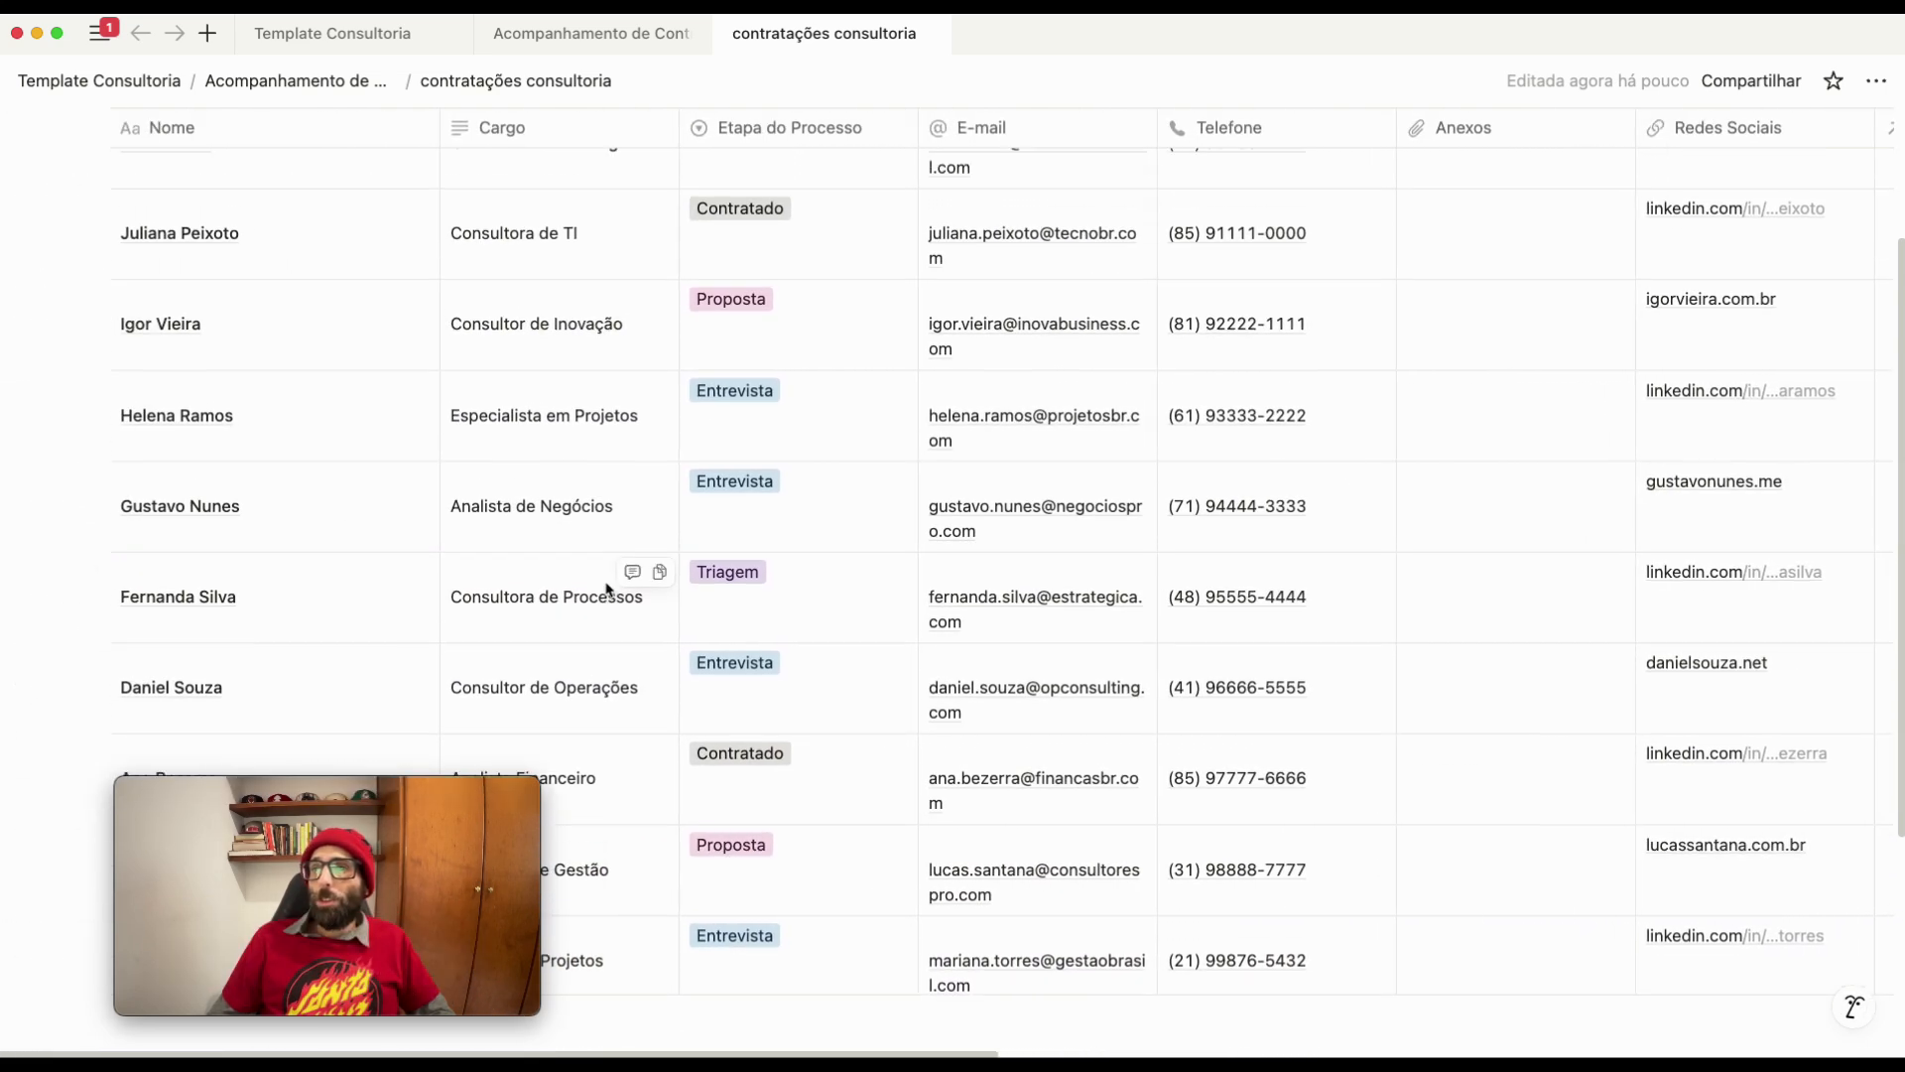
scroll(608, 589, "up", 5)
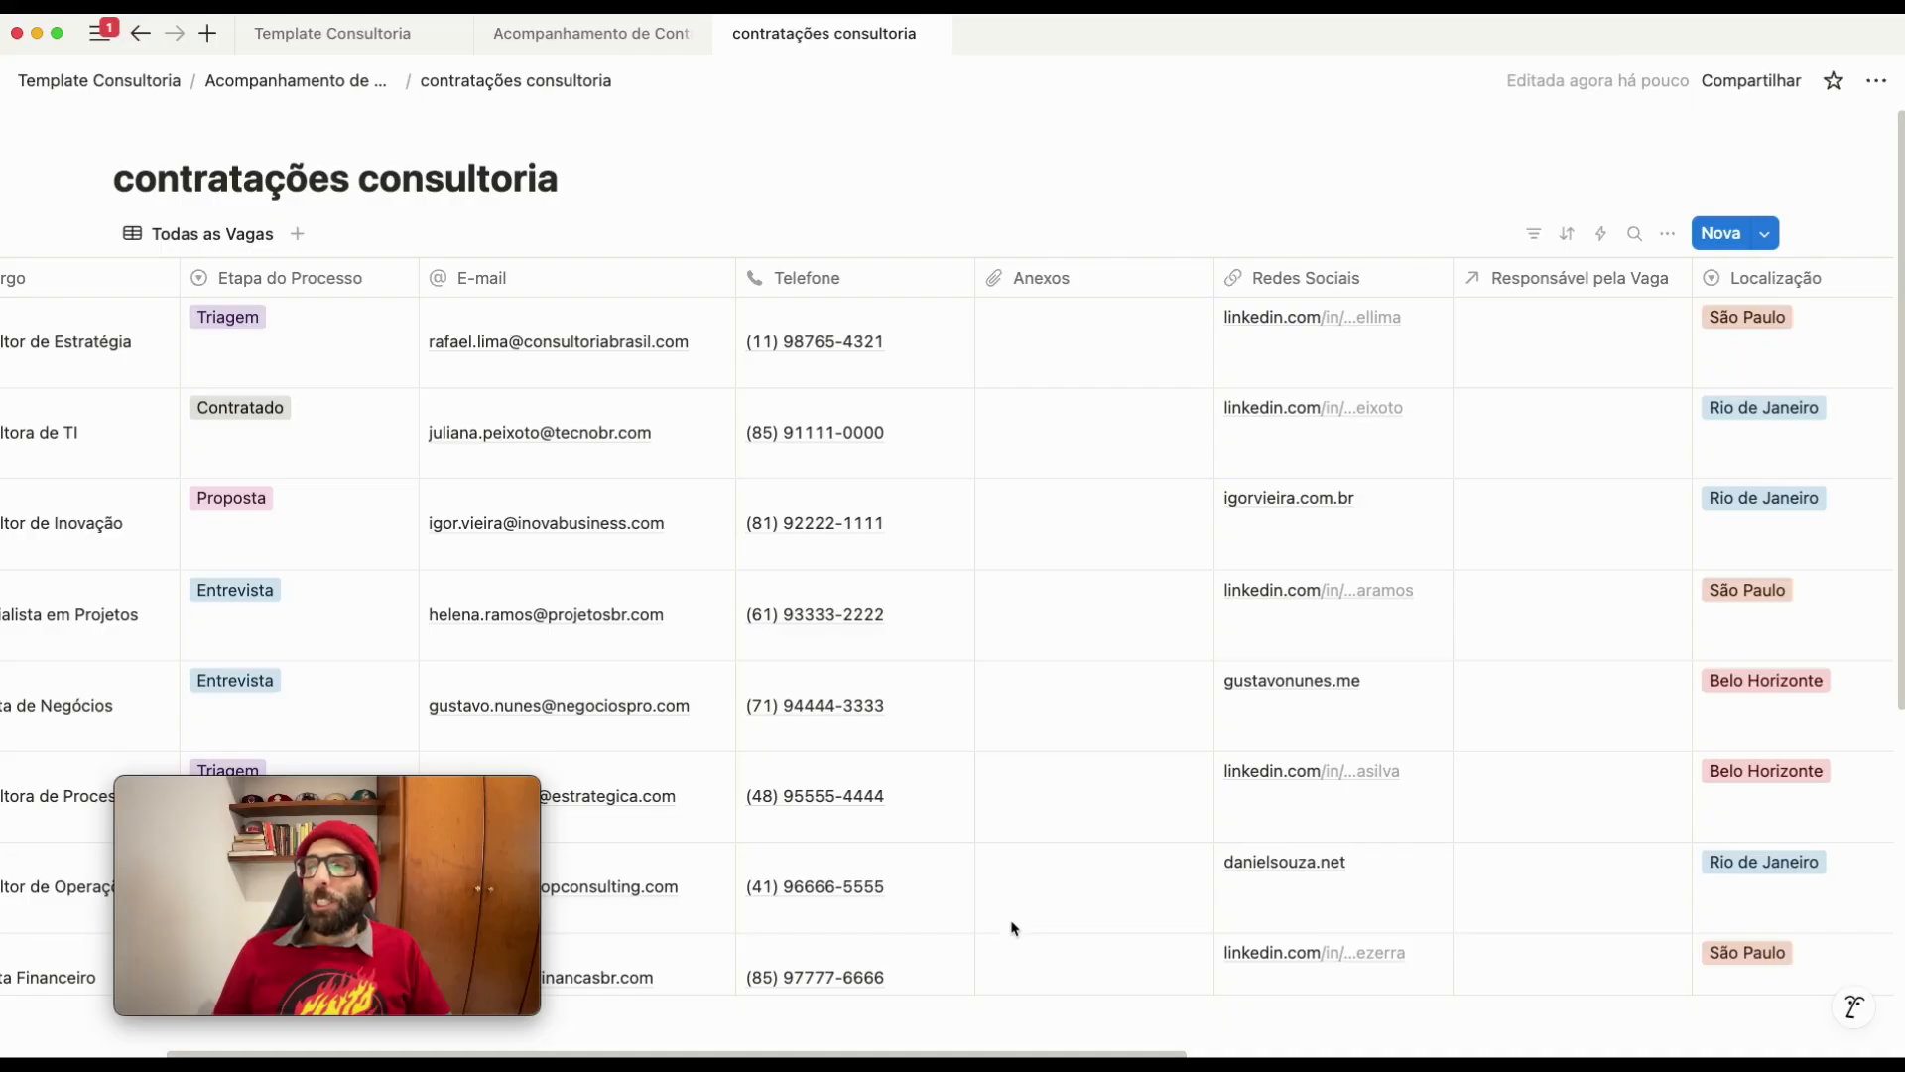
scroll(1032, 957, "down", 5)
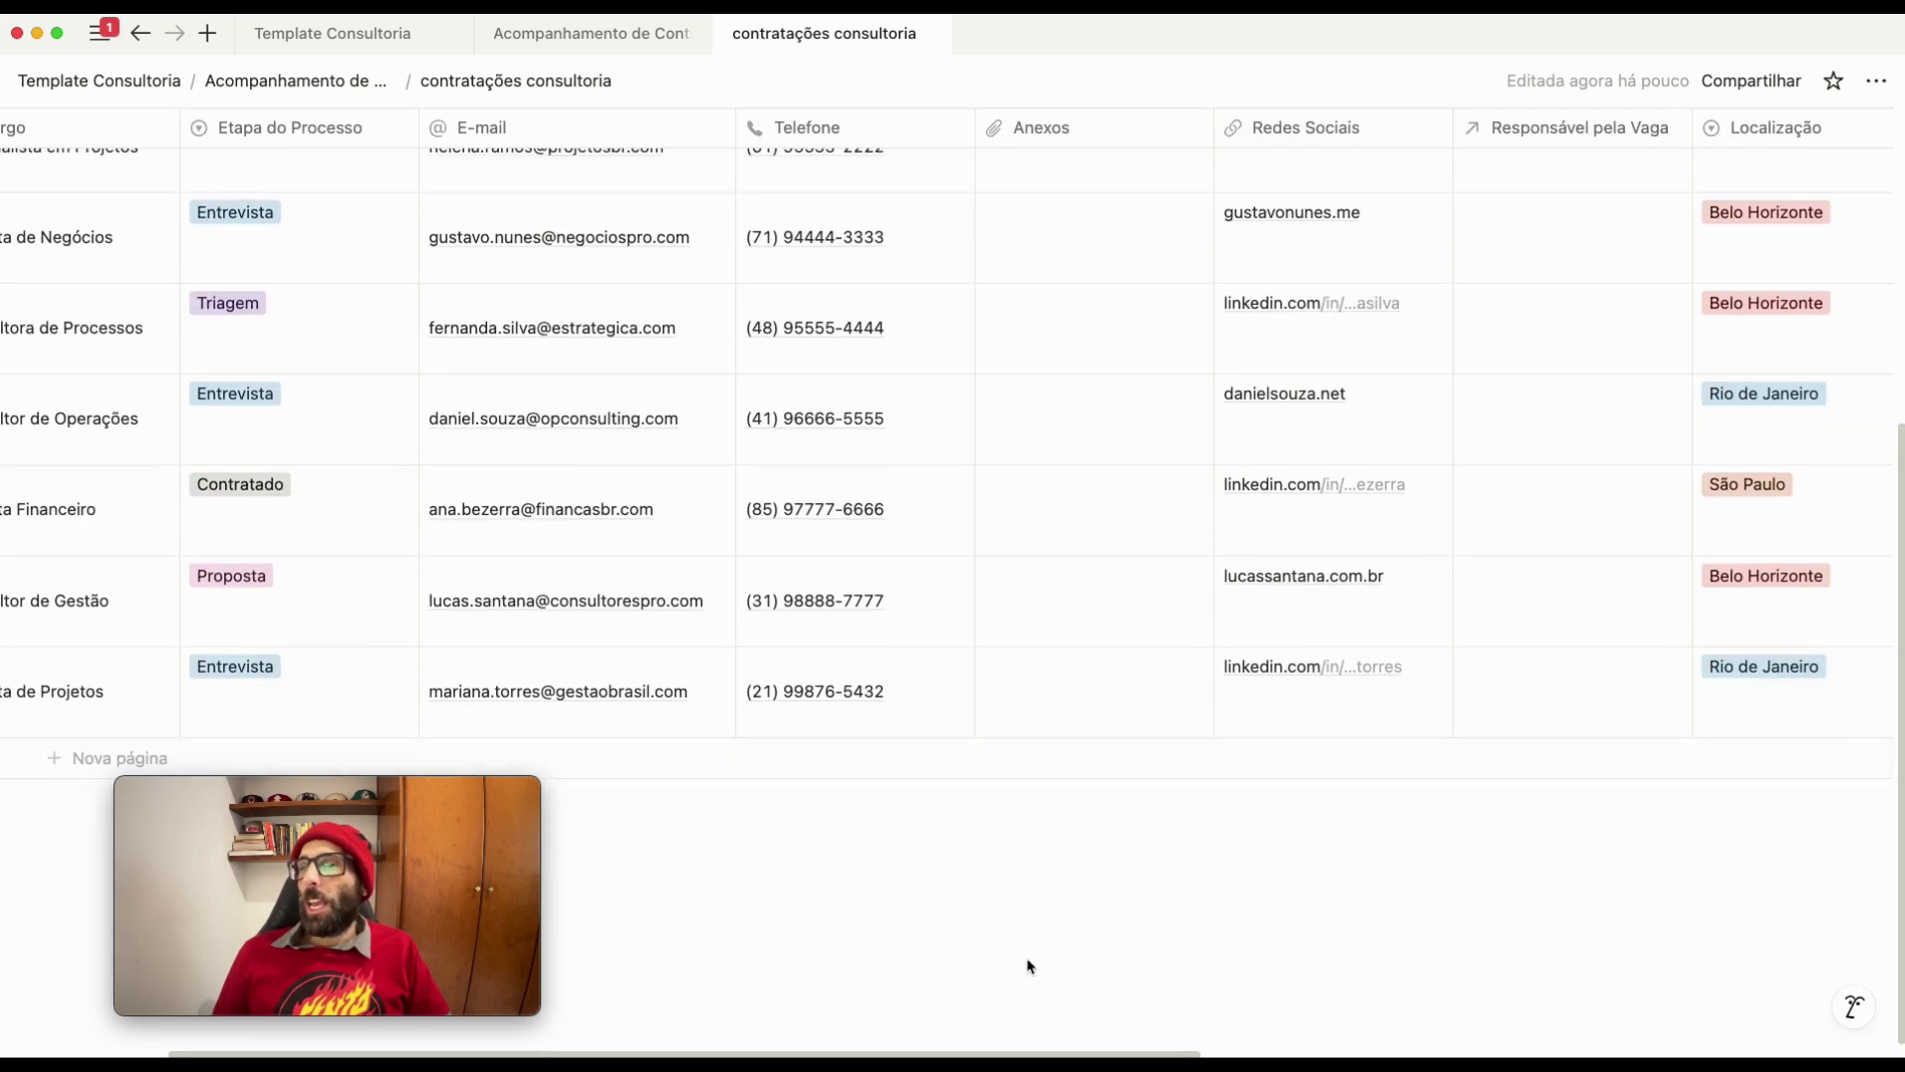
scroll(642, 1020, "left", 3)
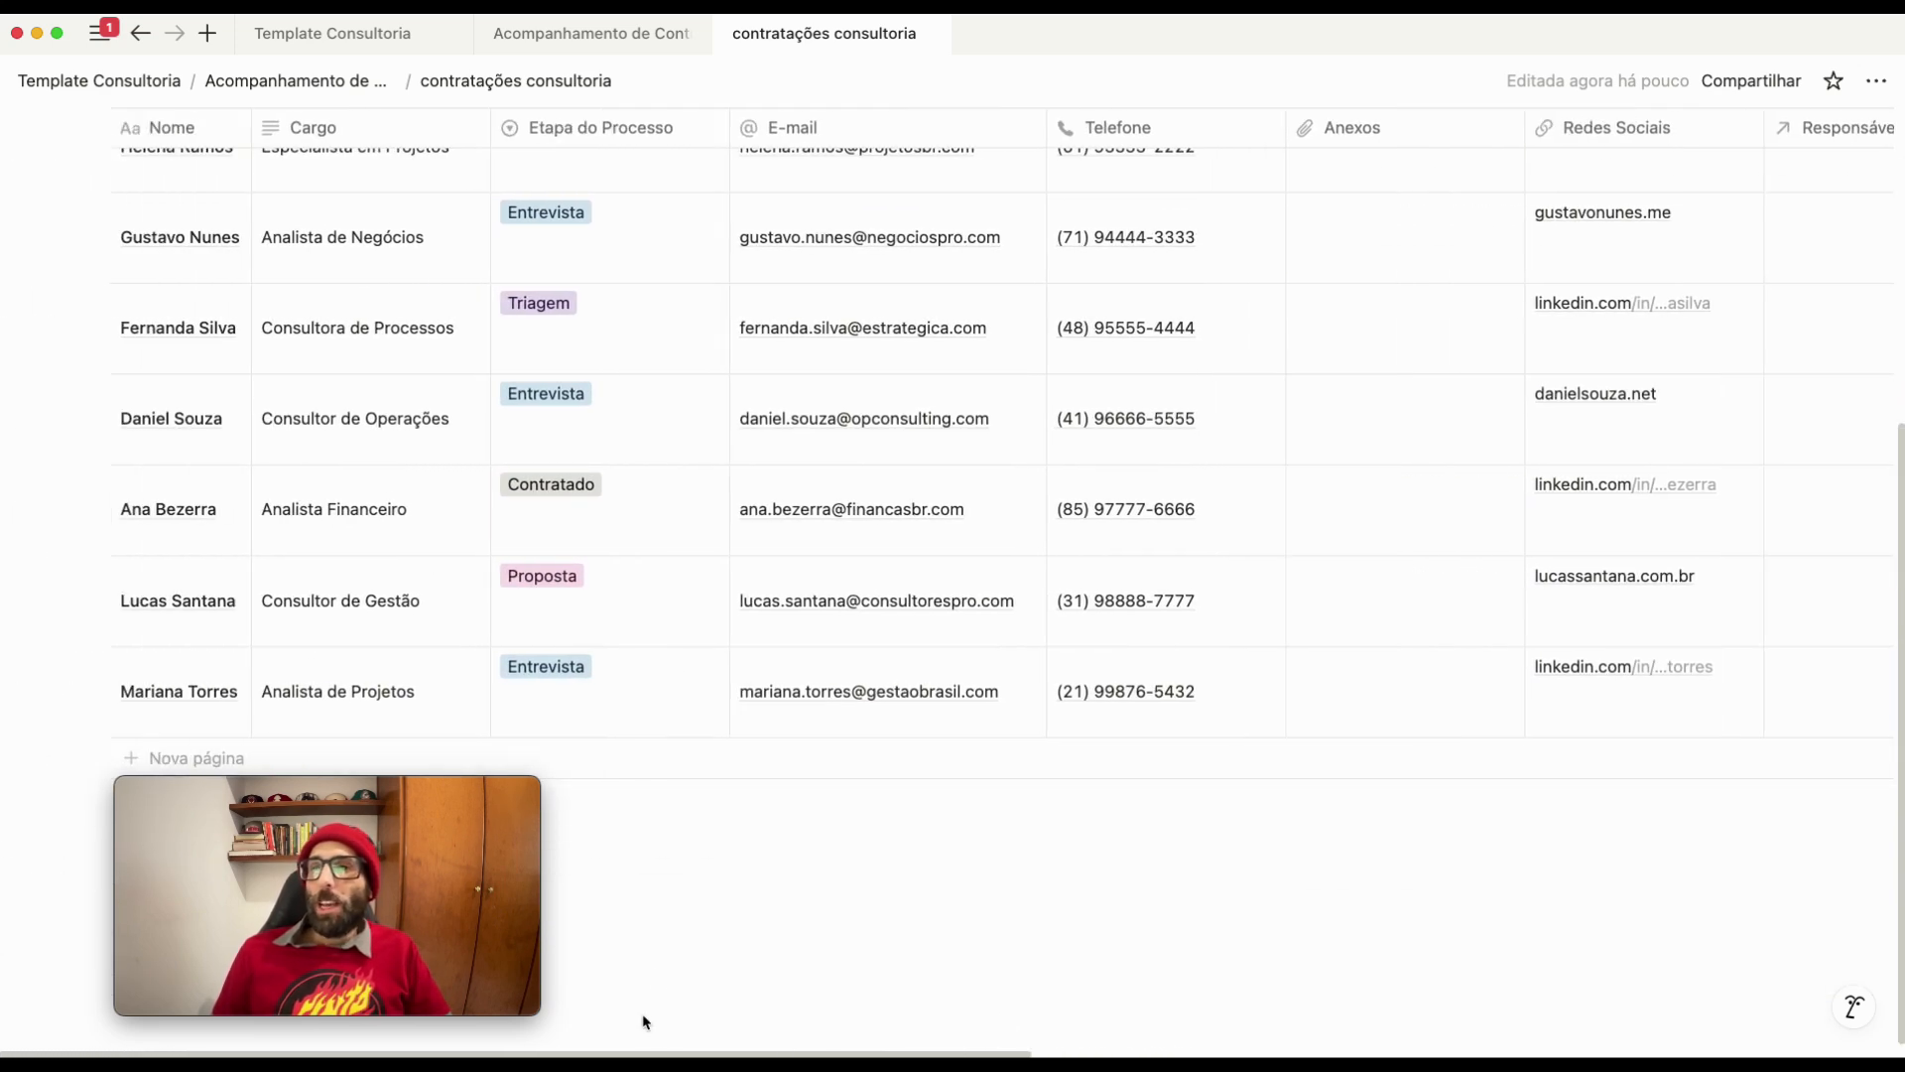
scroll(765, 671, "up", 5)
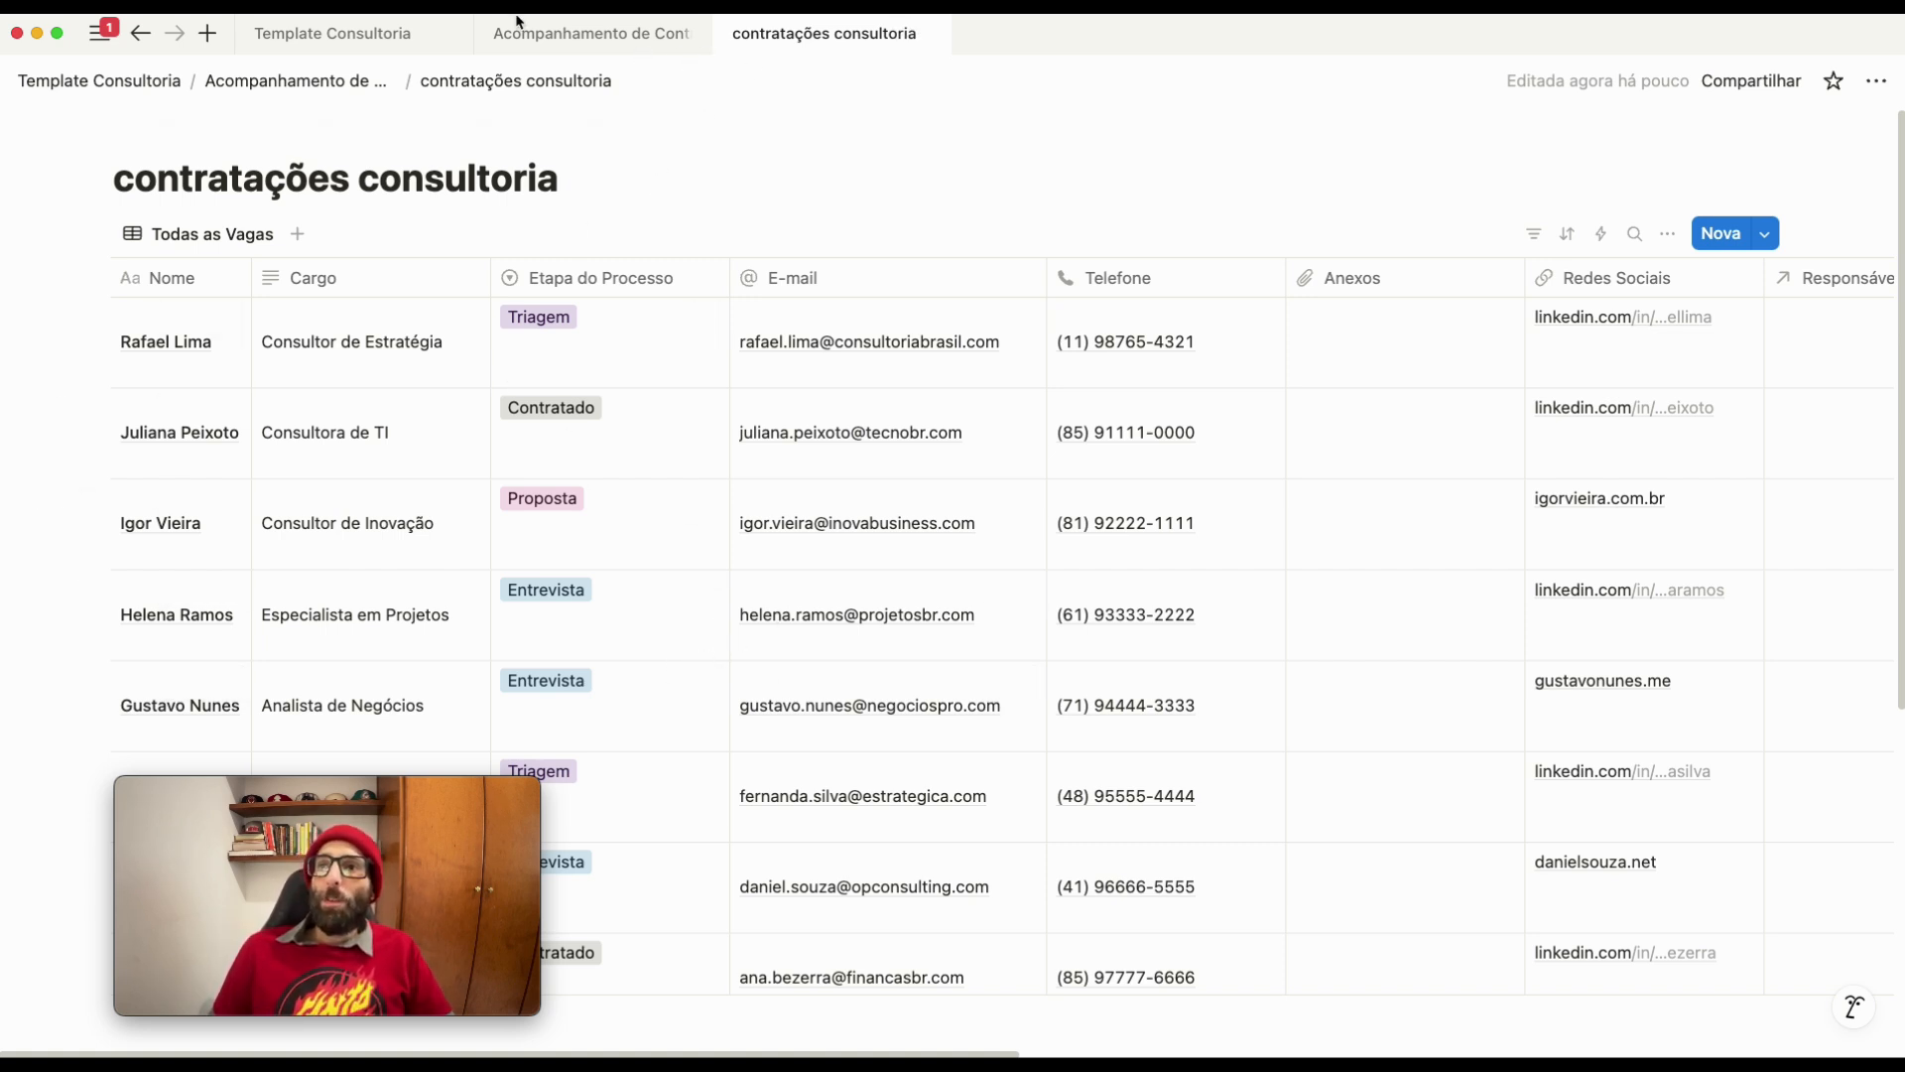
mouse_move(610, 46)
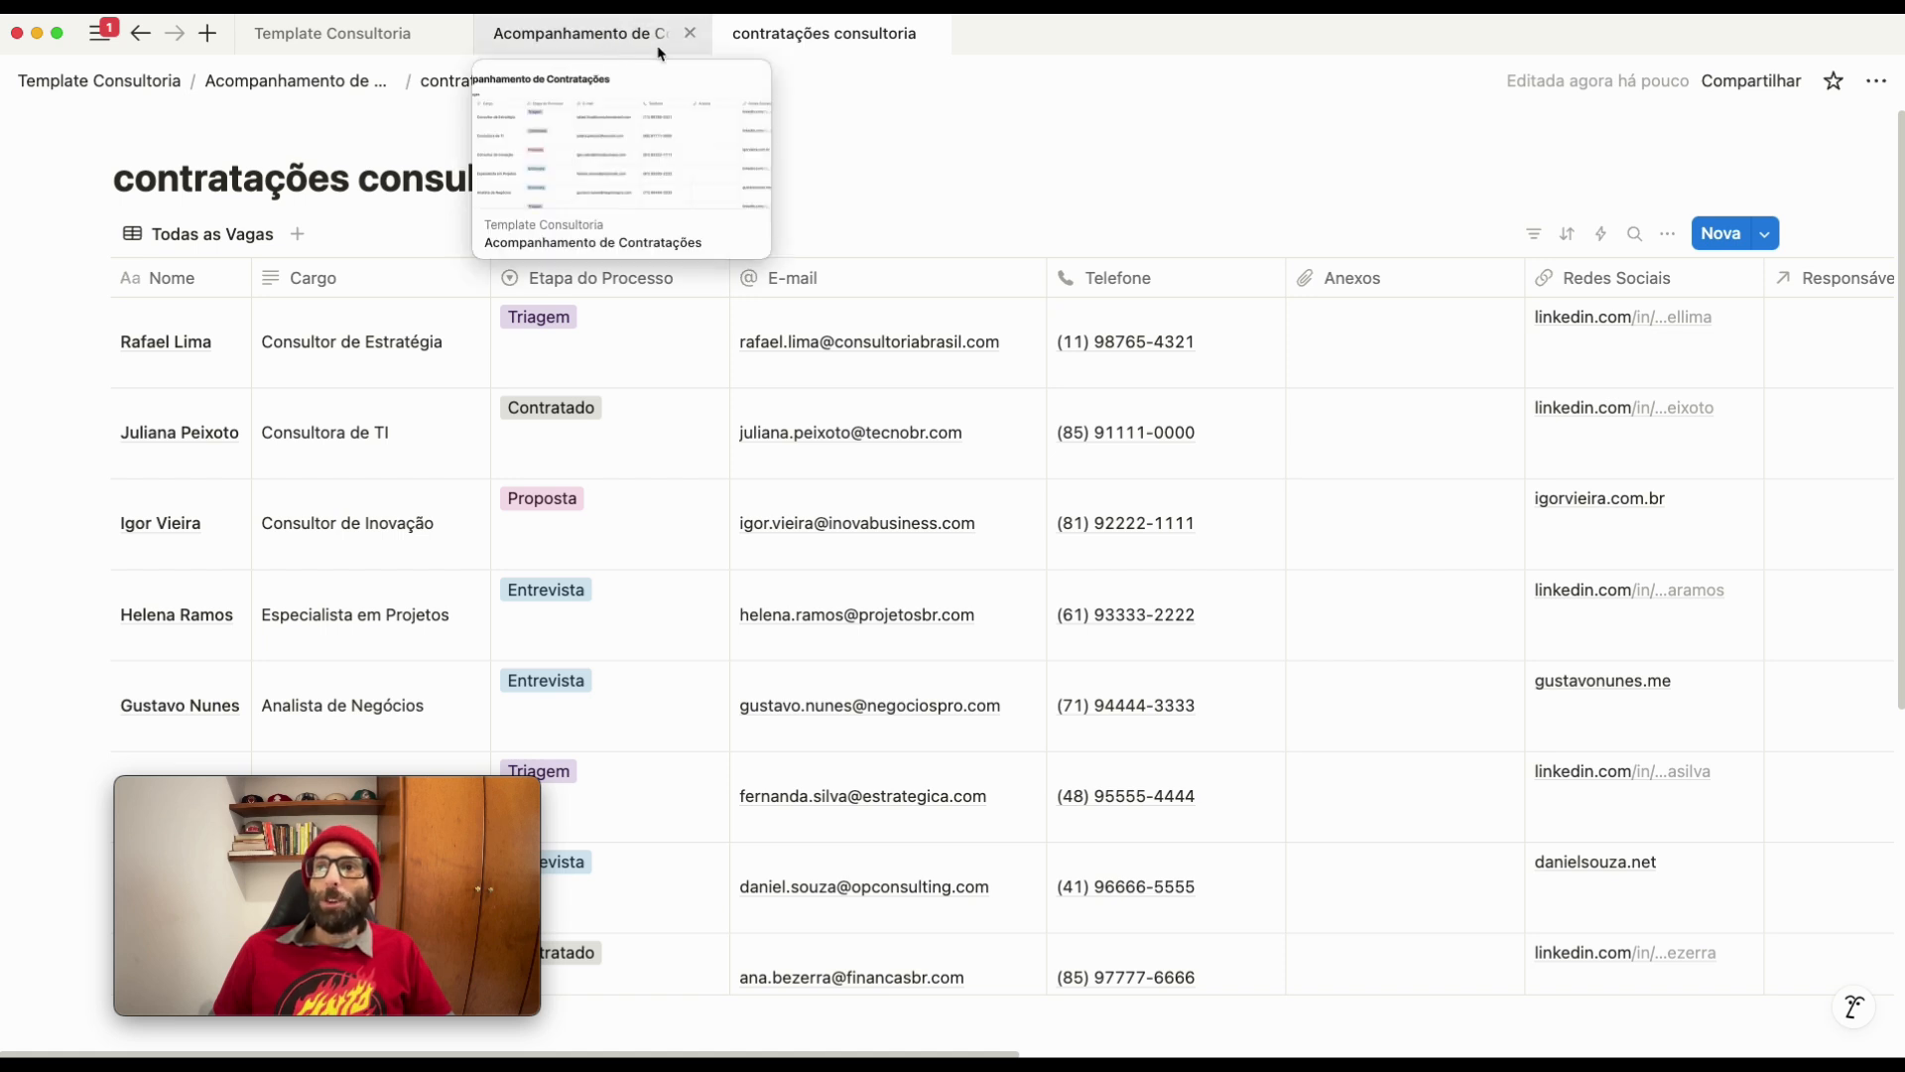
left_click(930, 36)
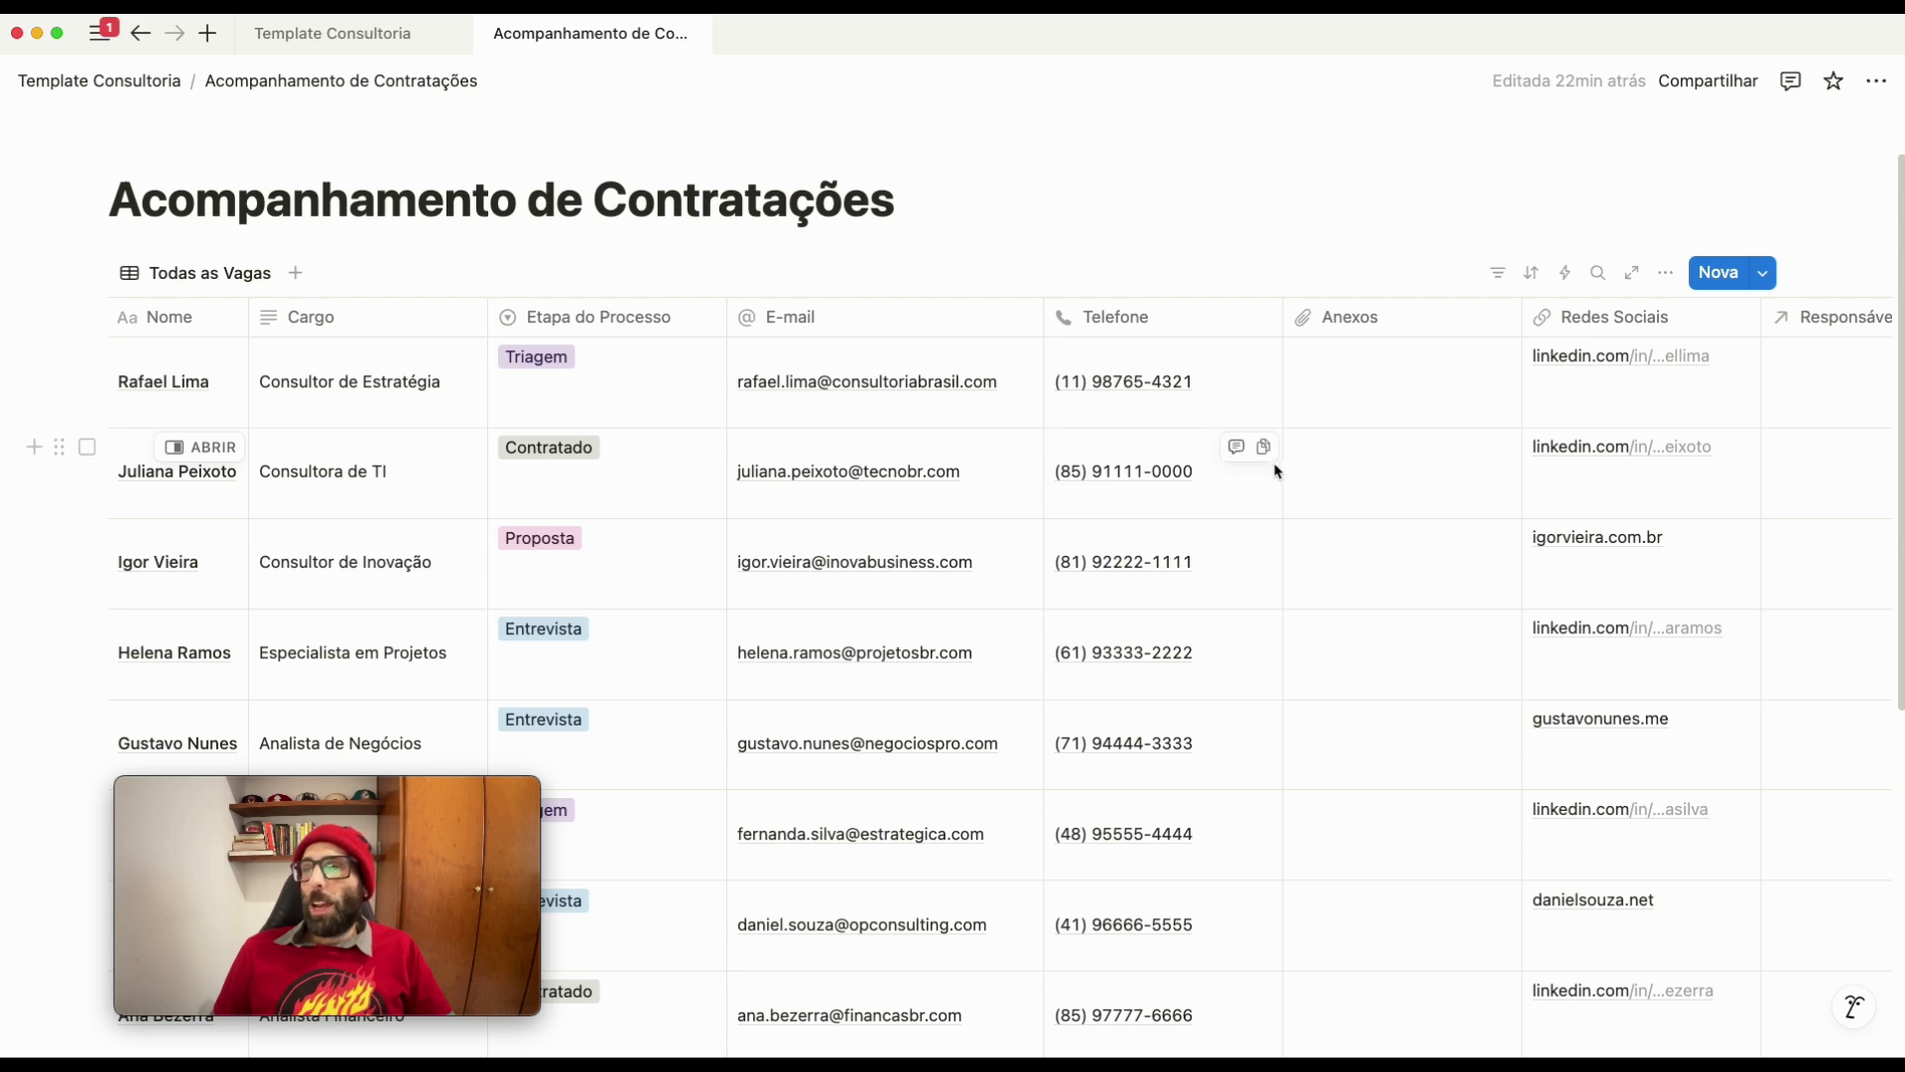
Examine the file upload options of the first candidate's empty Anexos cell
scroll(642, 271, "down", 6)
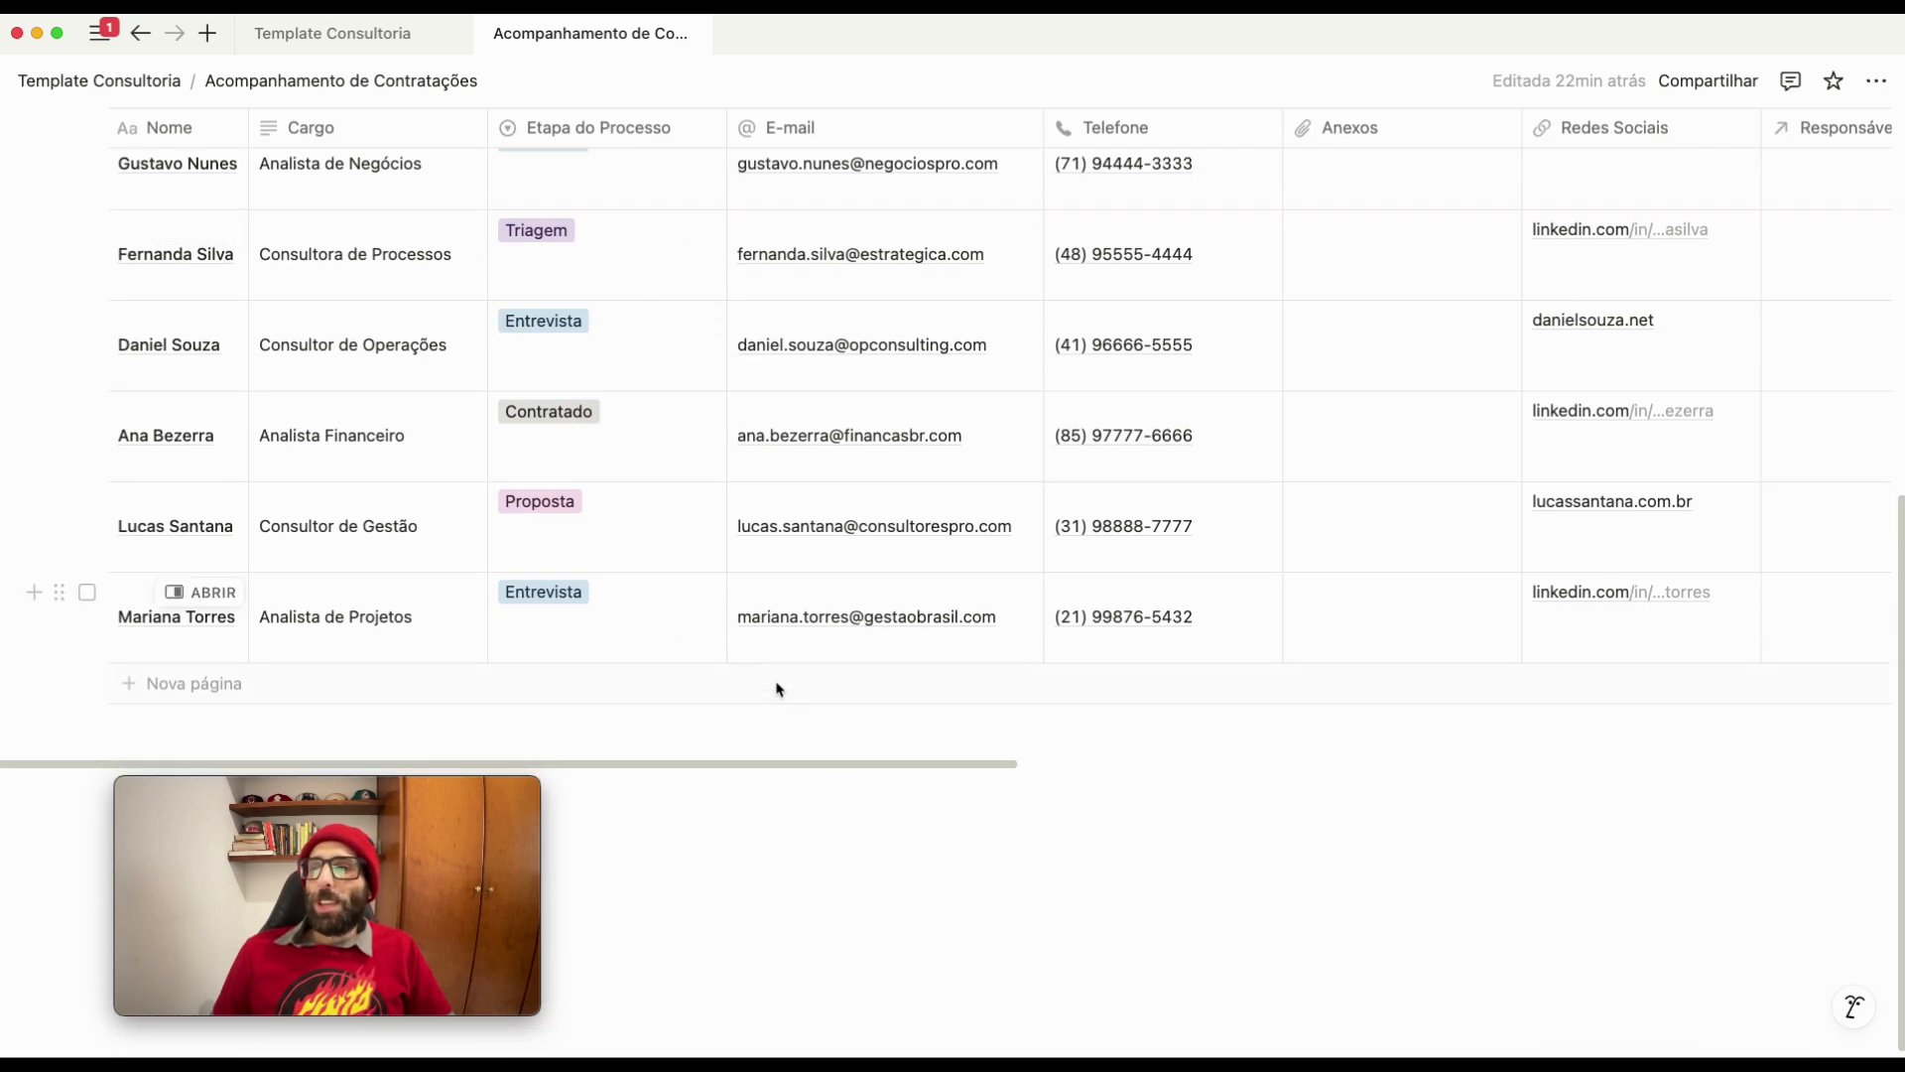
left_click_drag(860, 766, 1185, 784)
scroll(744, 596, "up", 8)
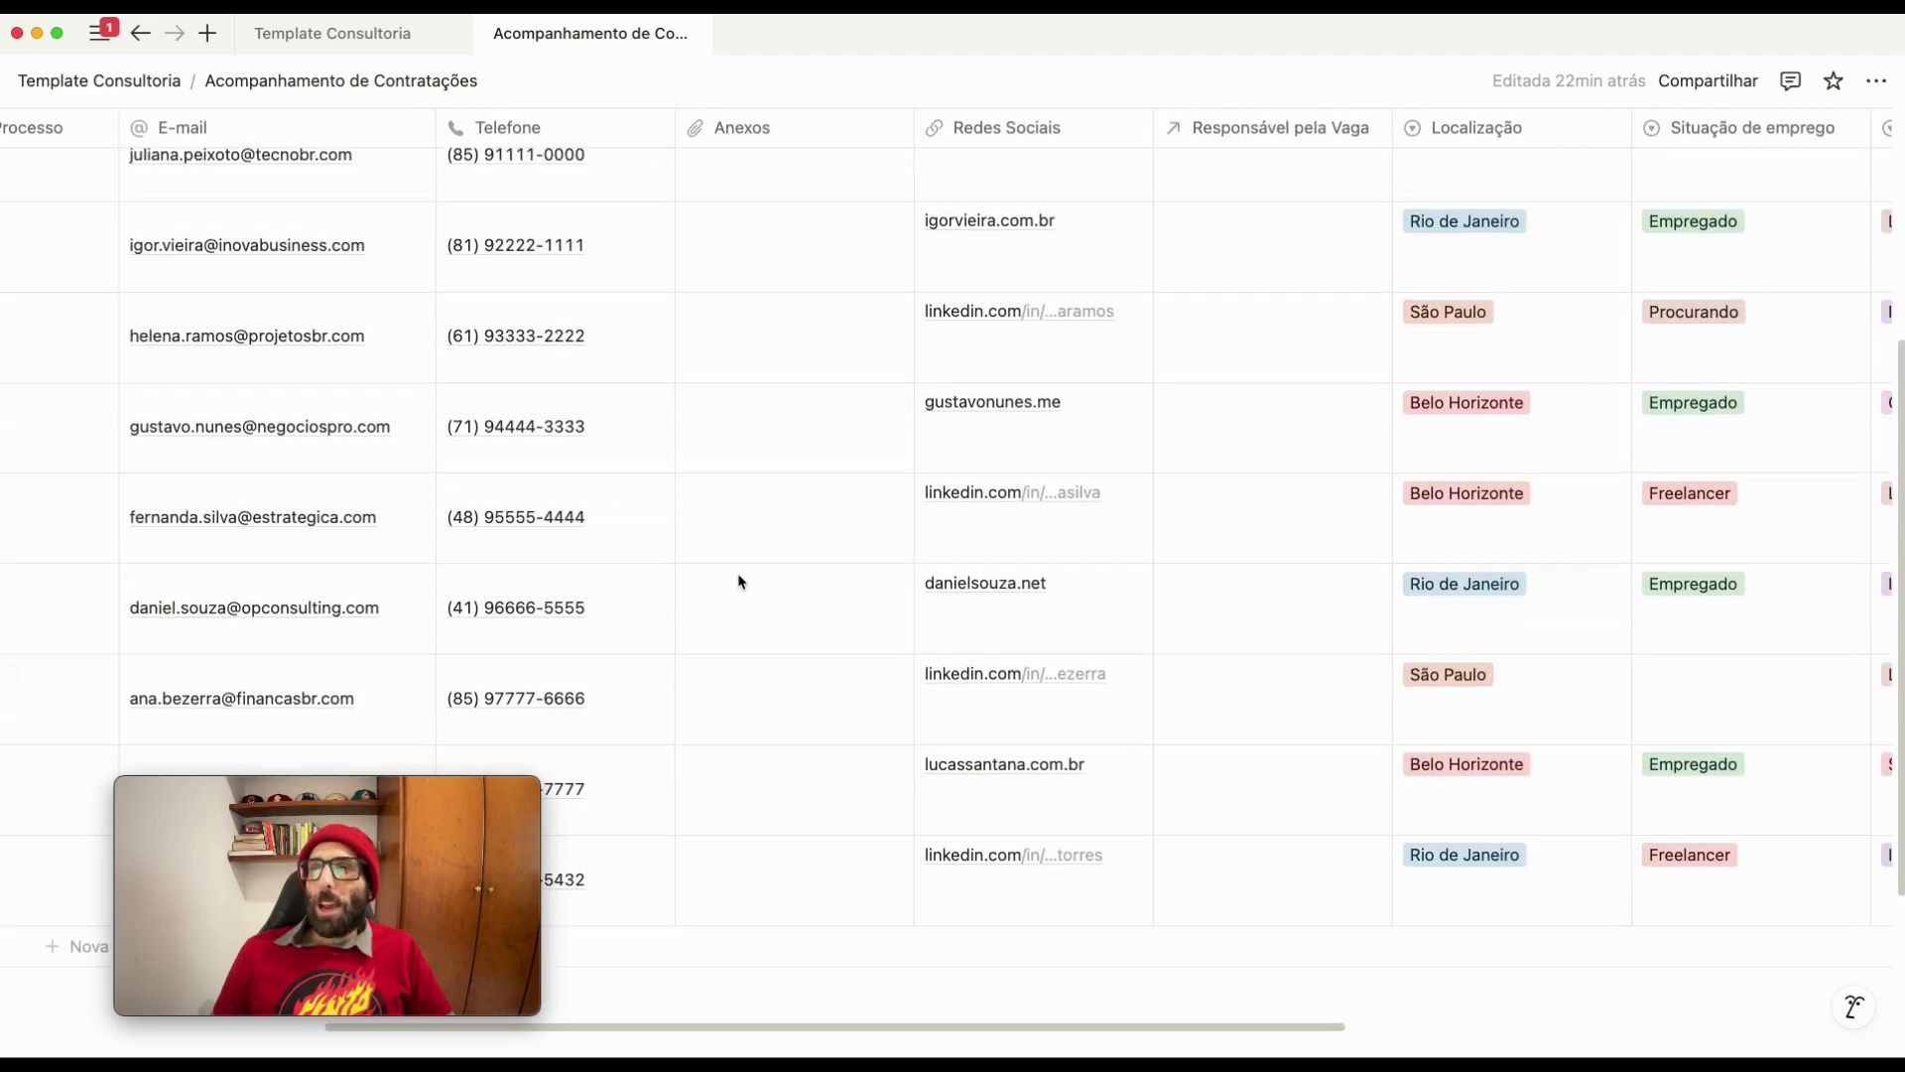
left_click(745, 413)
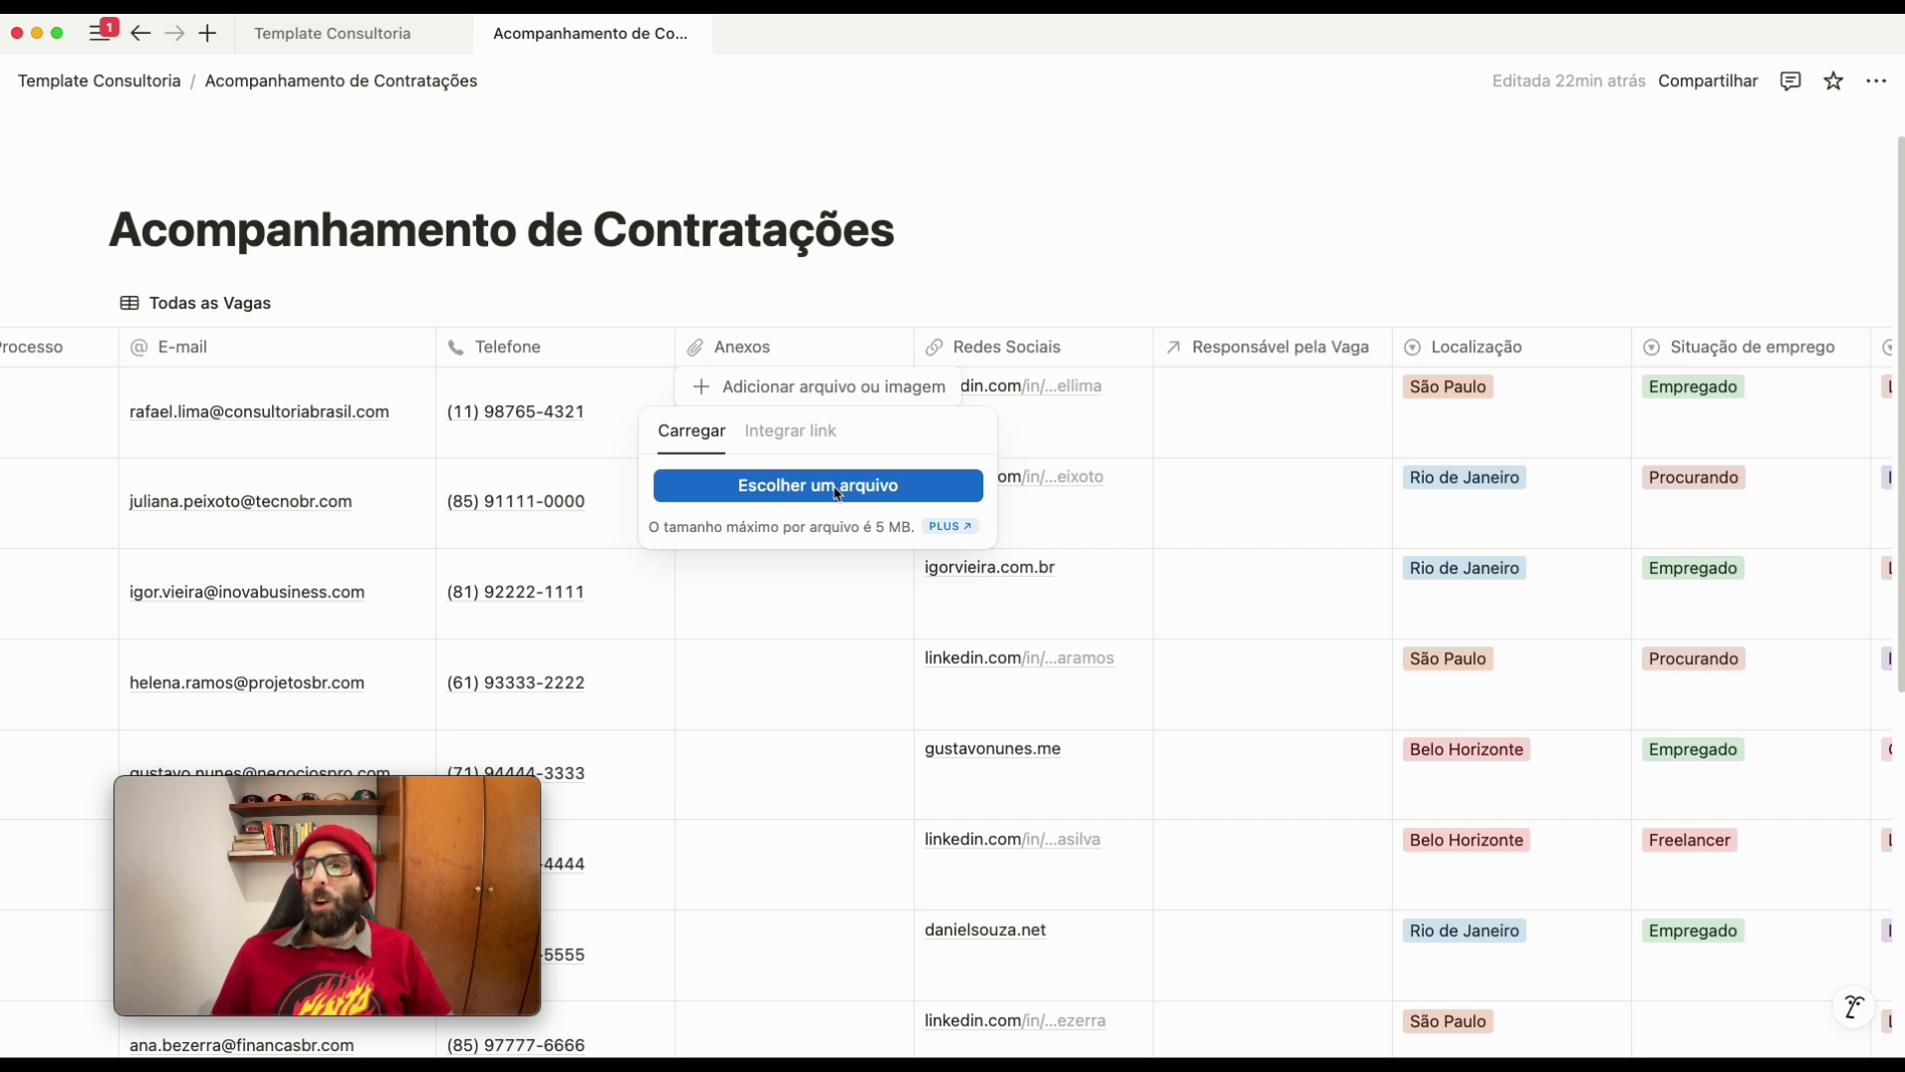
key("Escape")
key("Escape")
Link the first candidate's Responsável pela Vaga to the first team member listed in equipes consultoria
left_click(1241, 396)
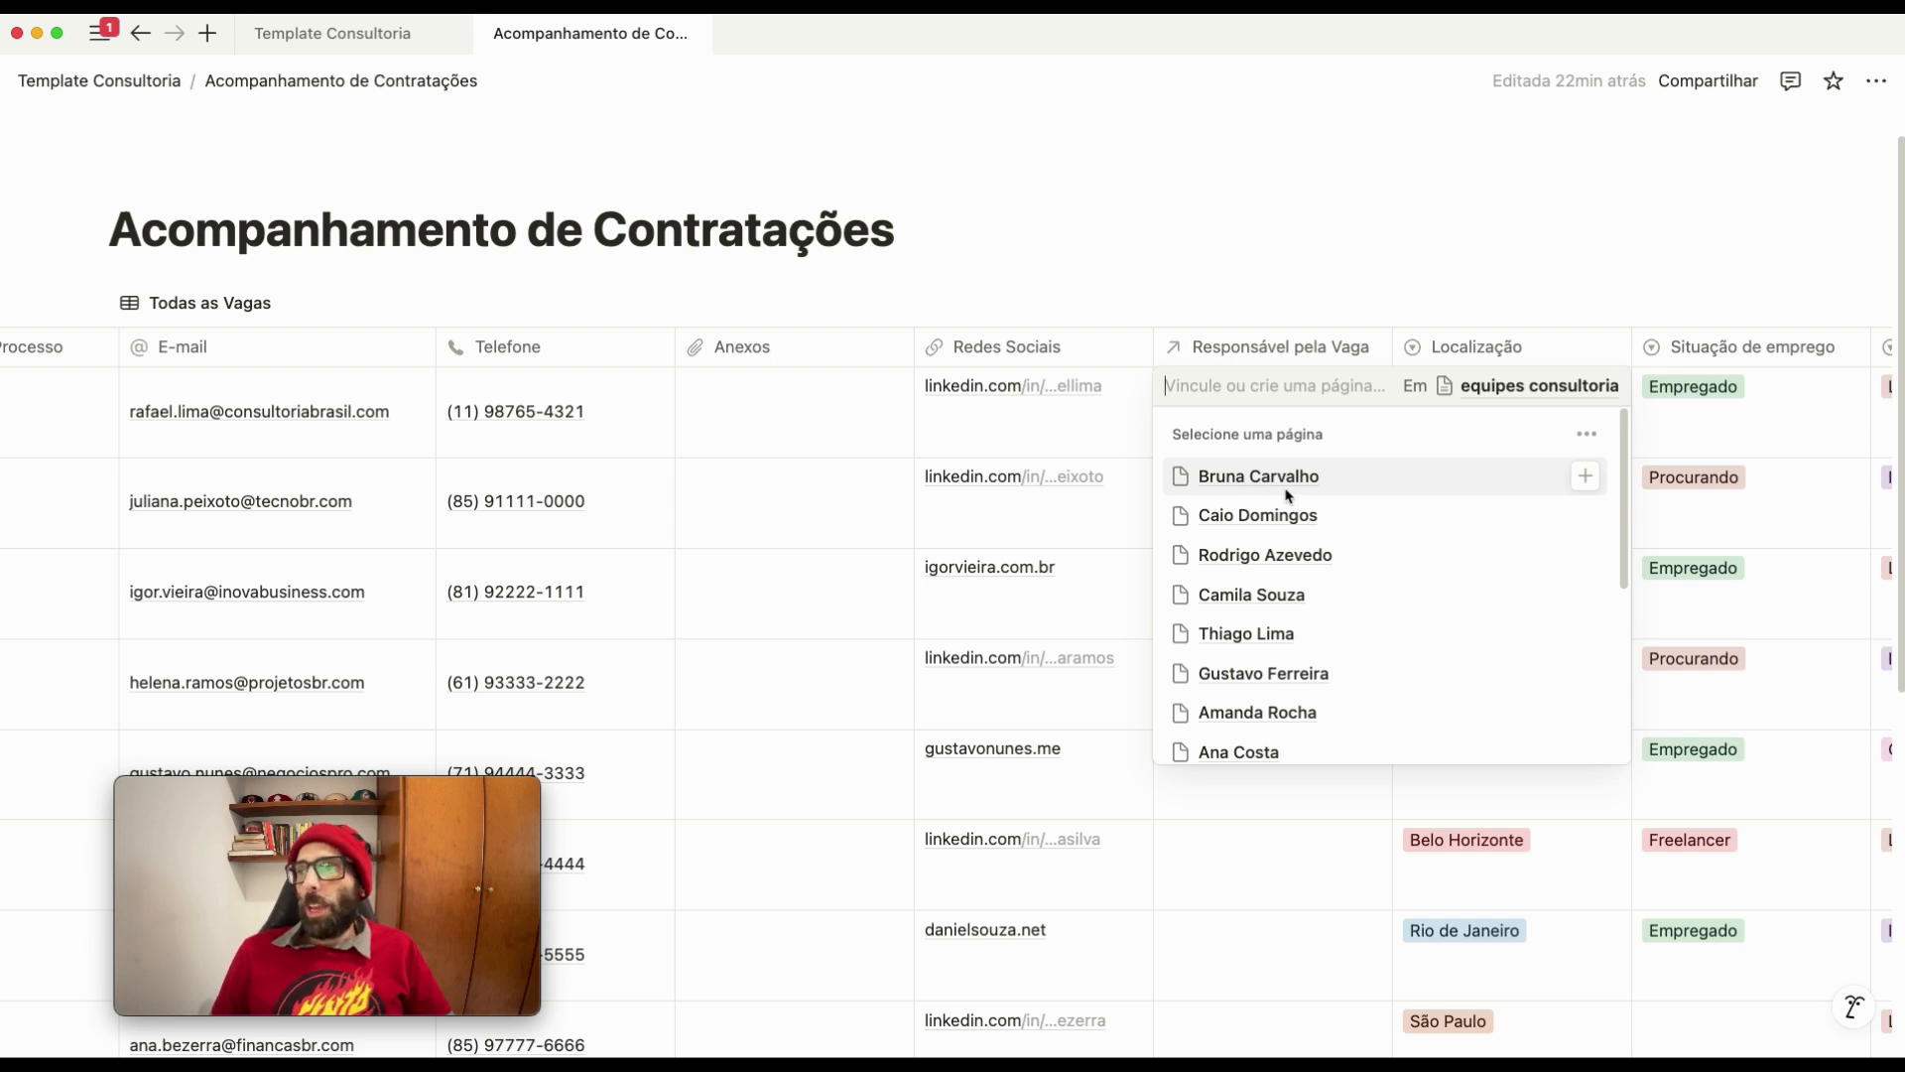
left_click(1298, 483)
key("Escape")
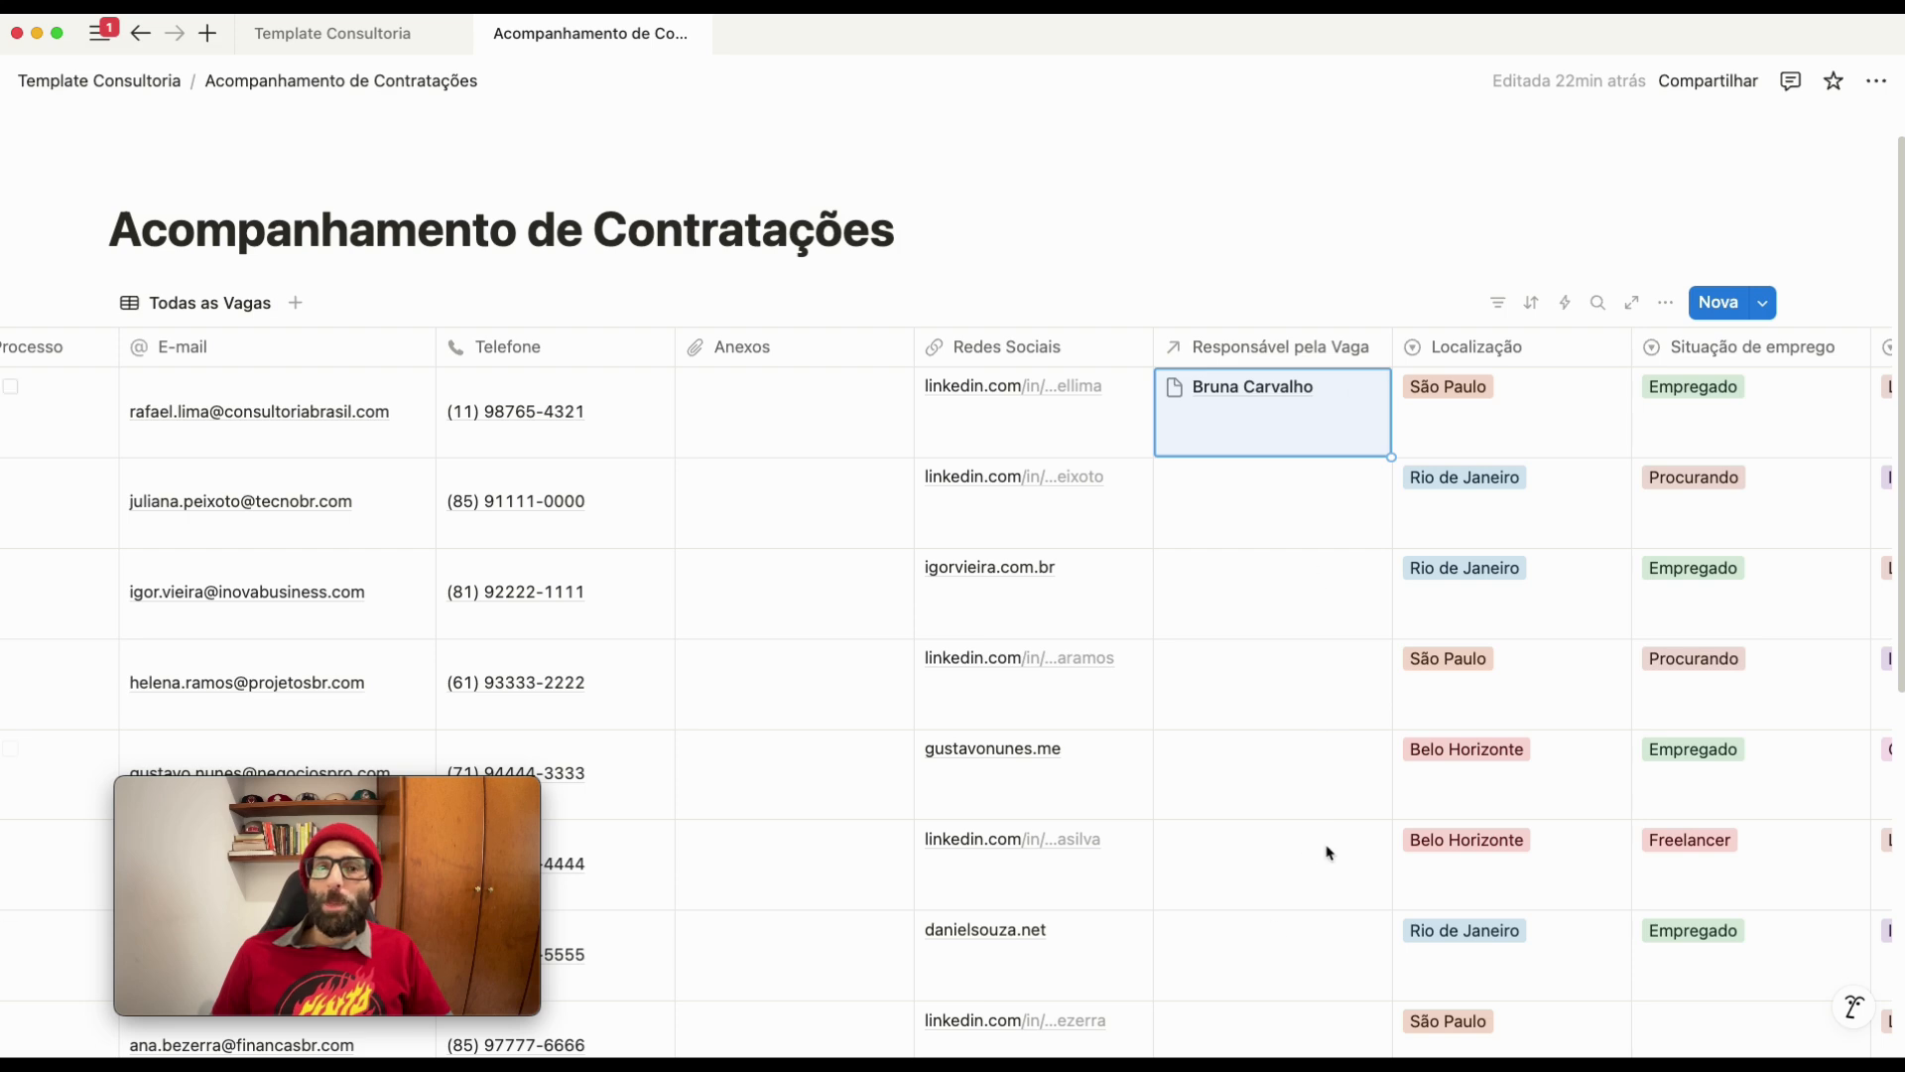
Link the first candidate's Entrevistador to the same team member as their Responsável pela Vaga
scroll(1438, 893, "down", 5)
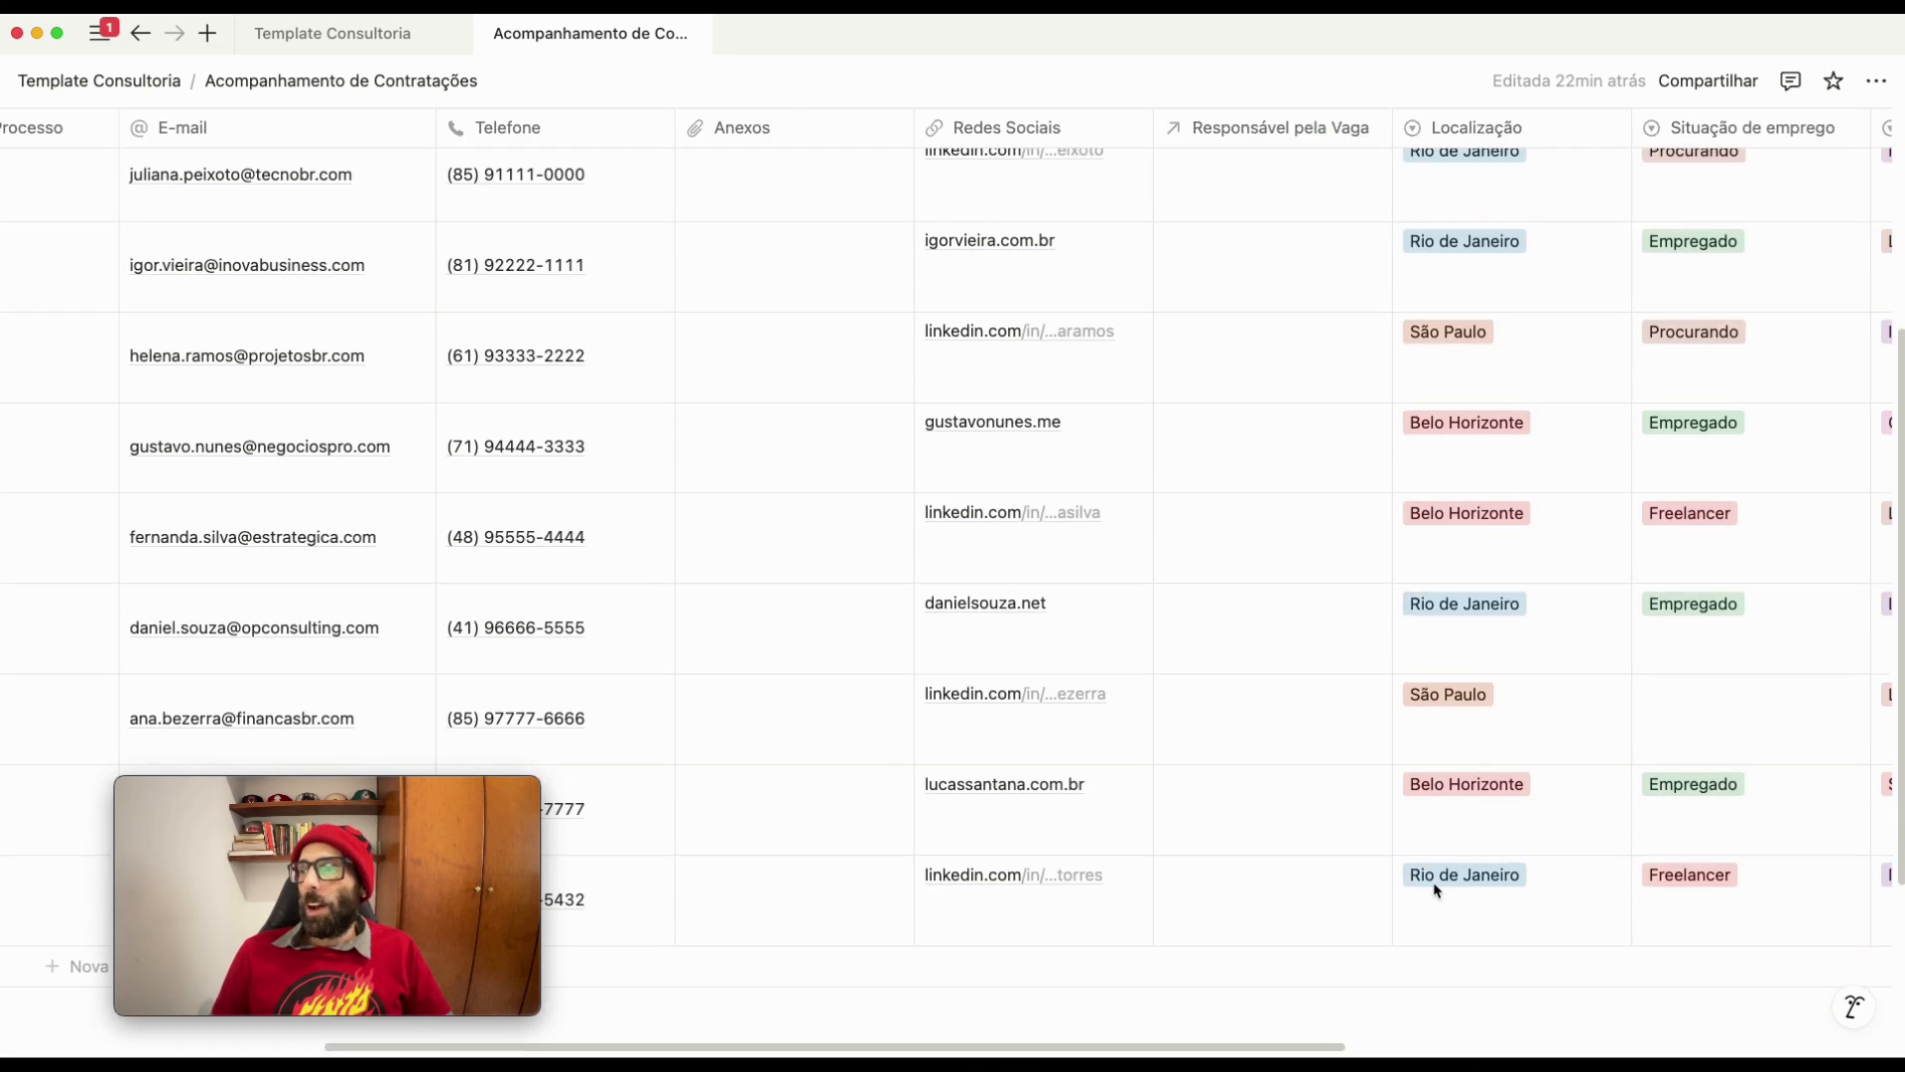
scroll(1436, 890, "down", 1)
left_click_drag(1308, 998, 1607, 992)
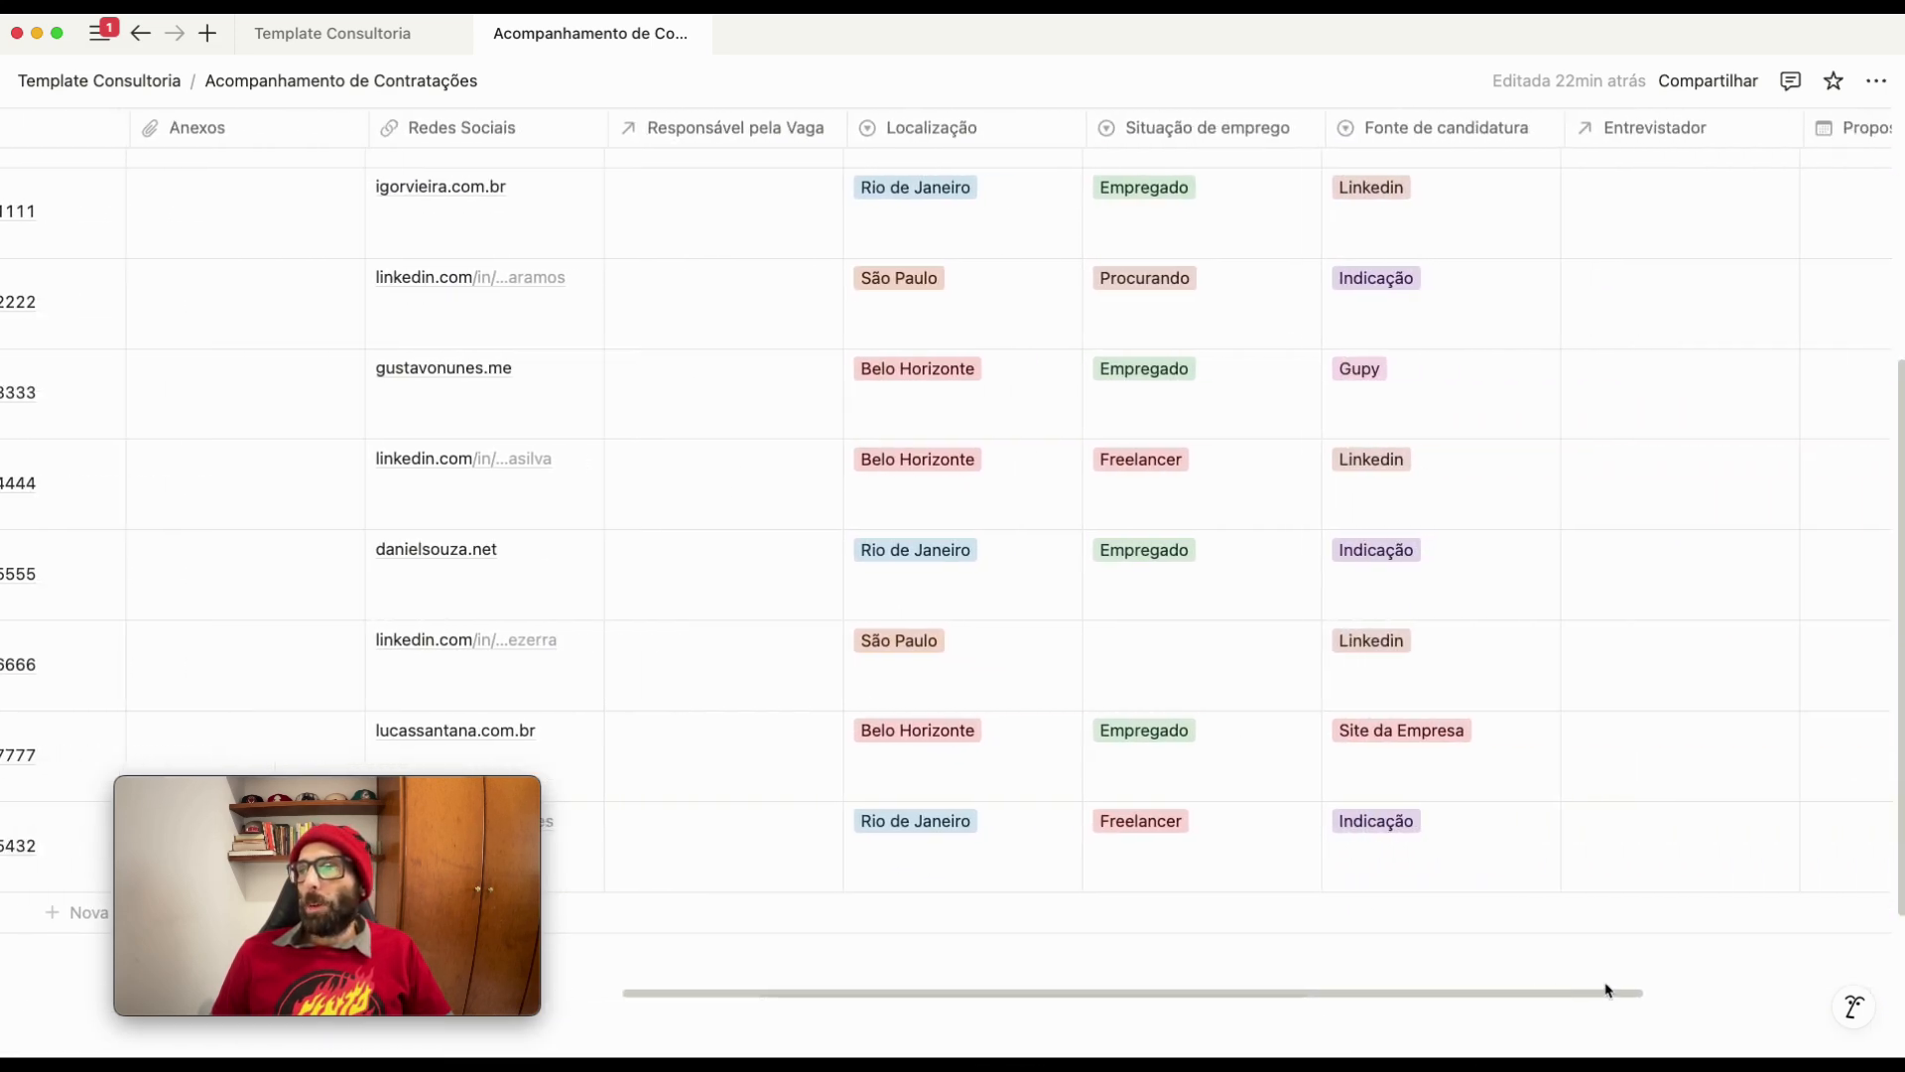
scroll(1459, 851, "up", 4)
scroll(1429, 814, "up", 3)
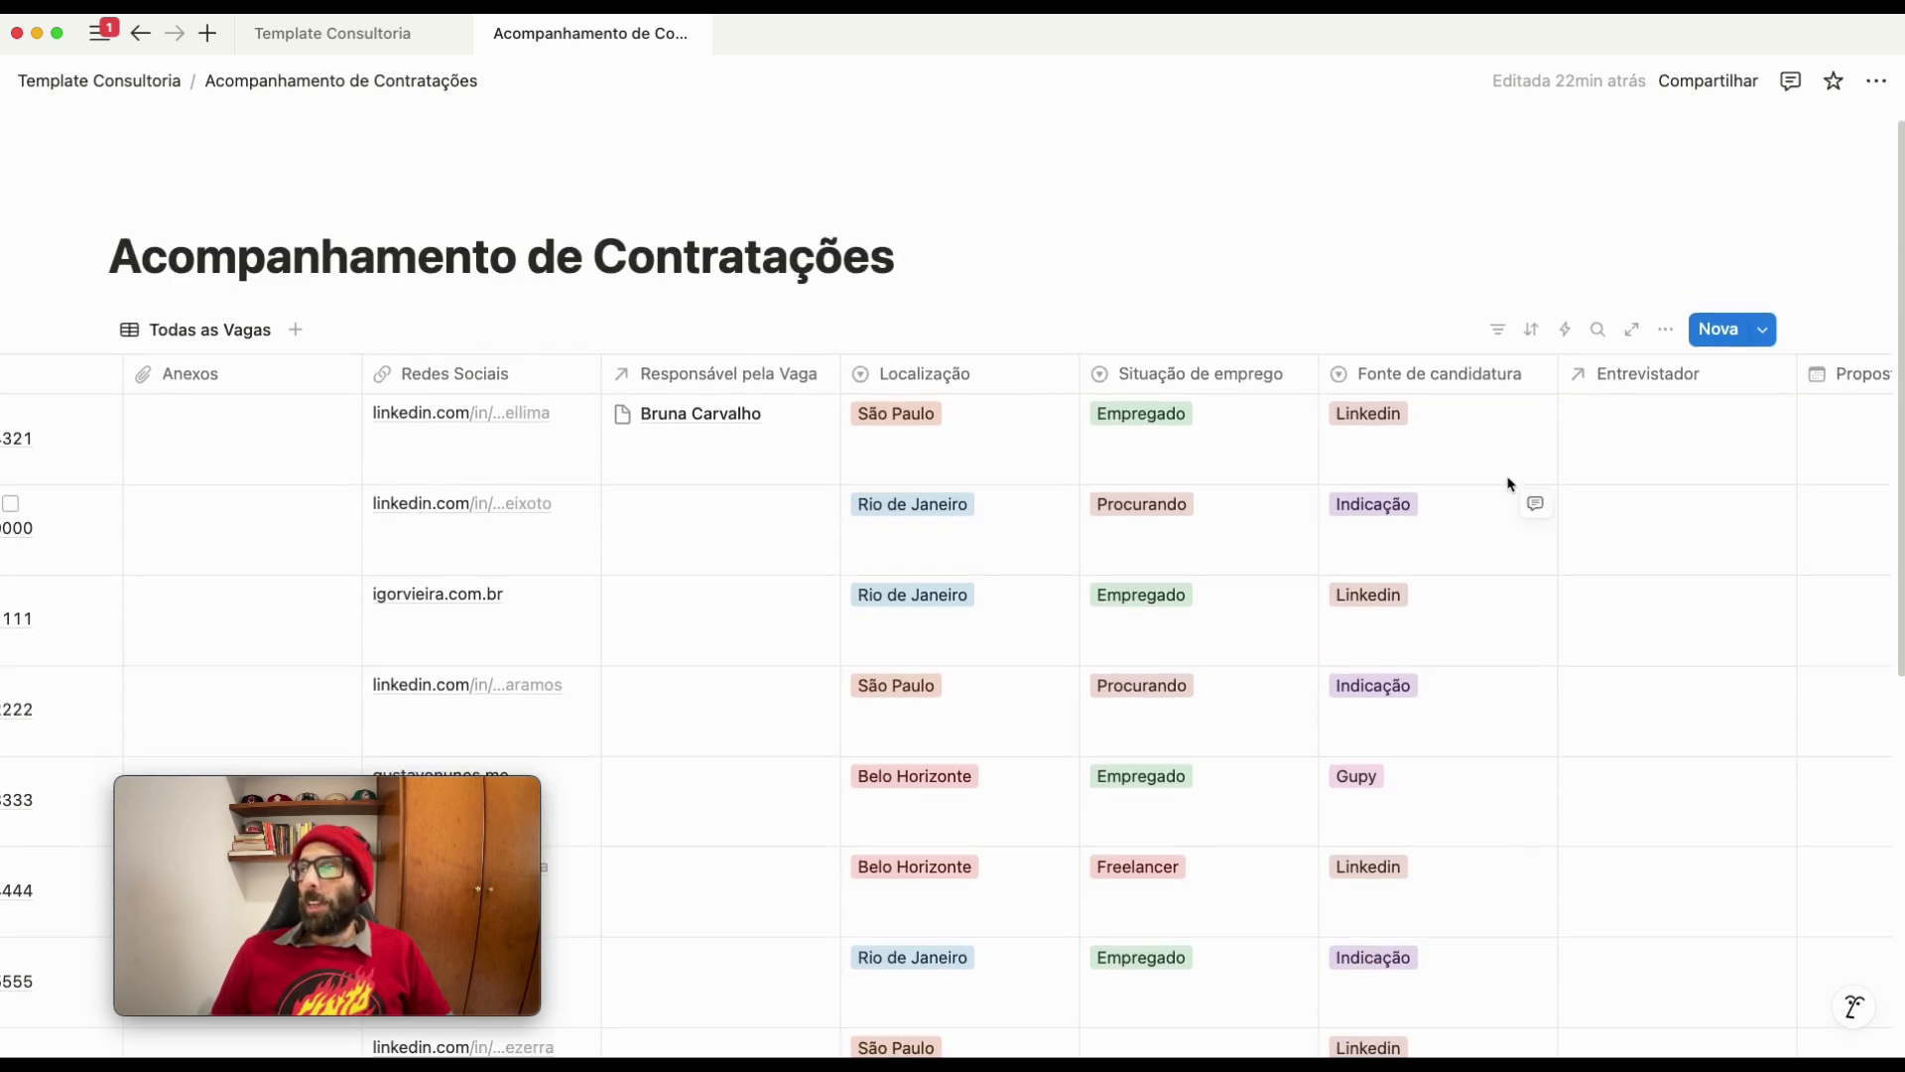
left_click(1675, 435)
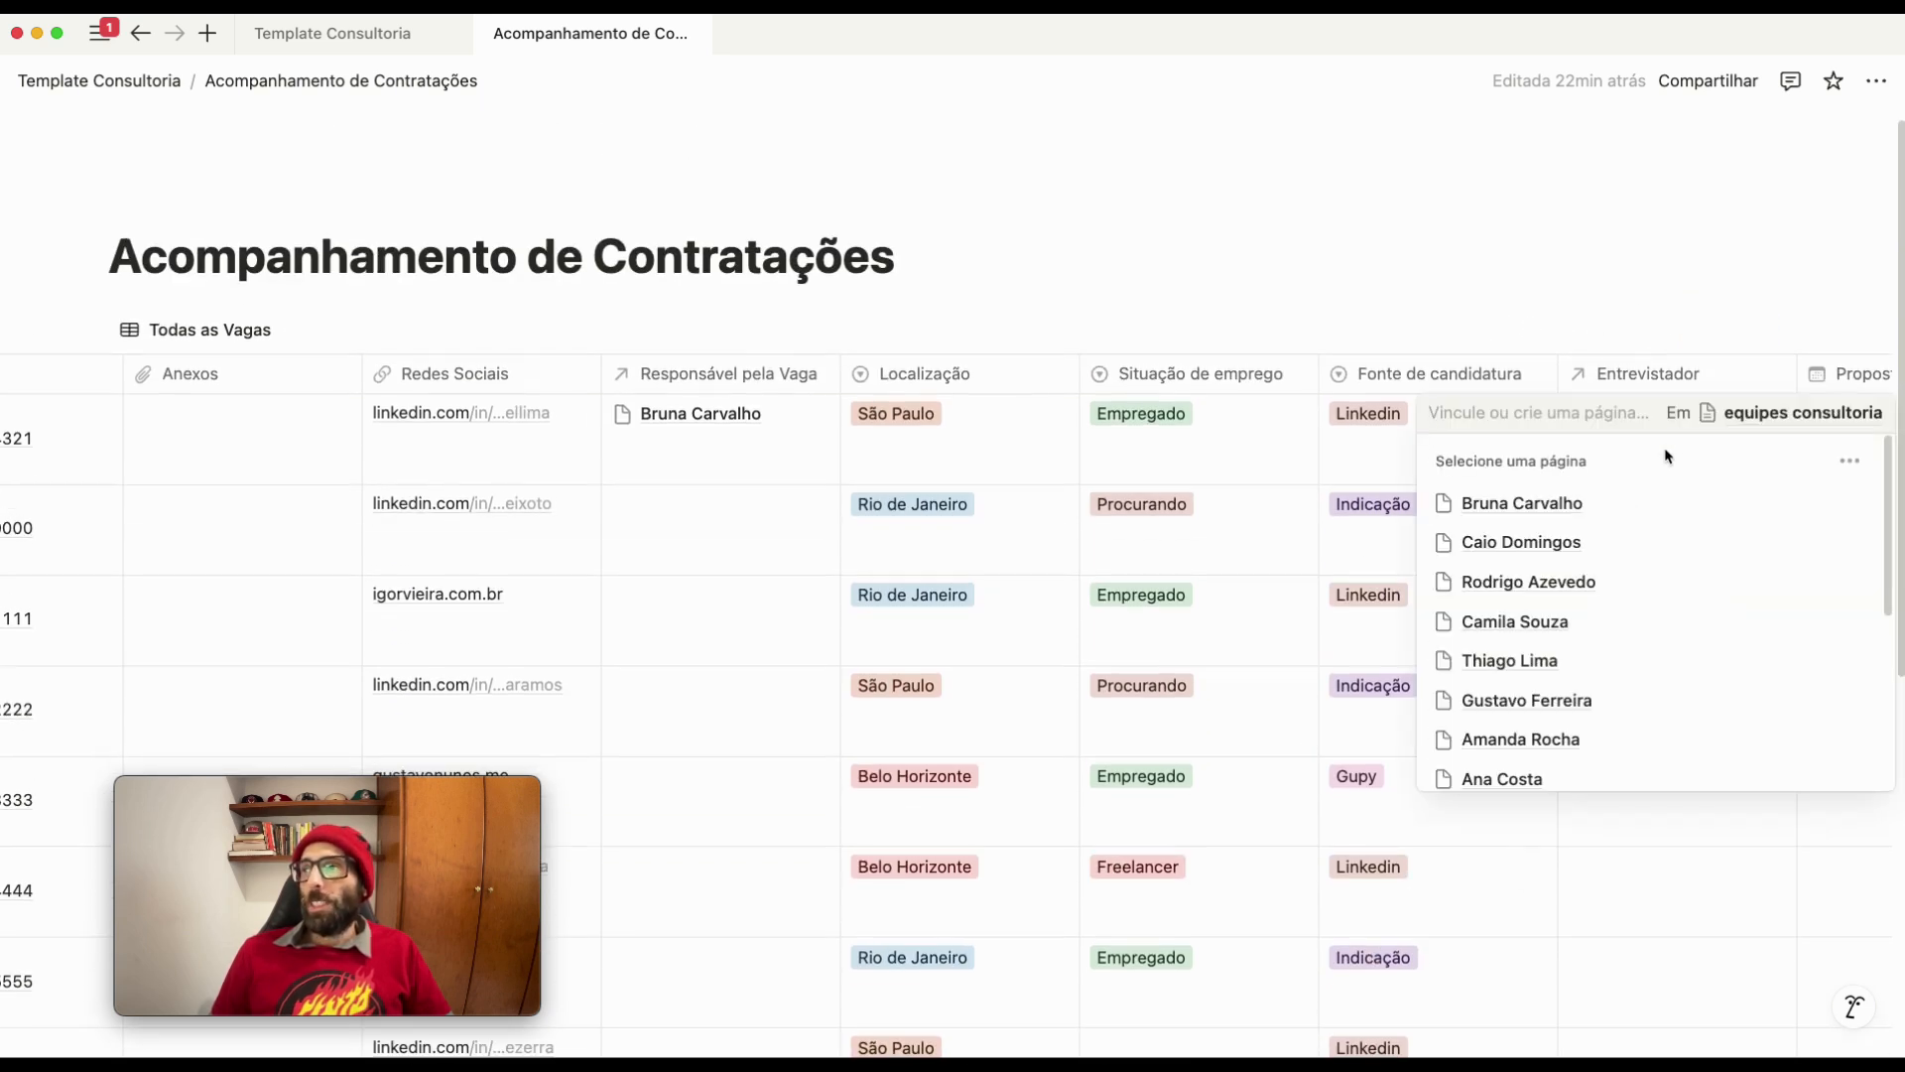
left_click(1612, 520)
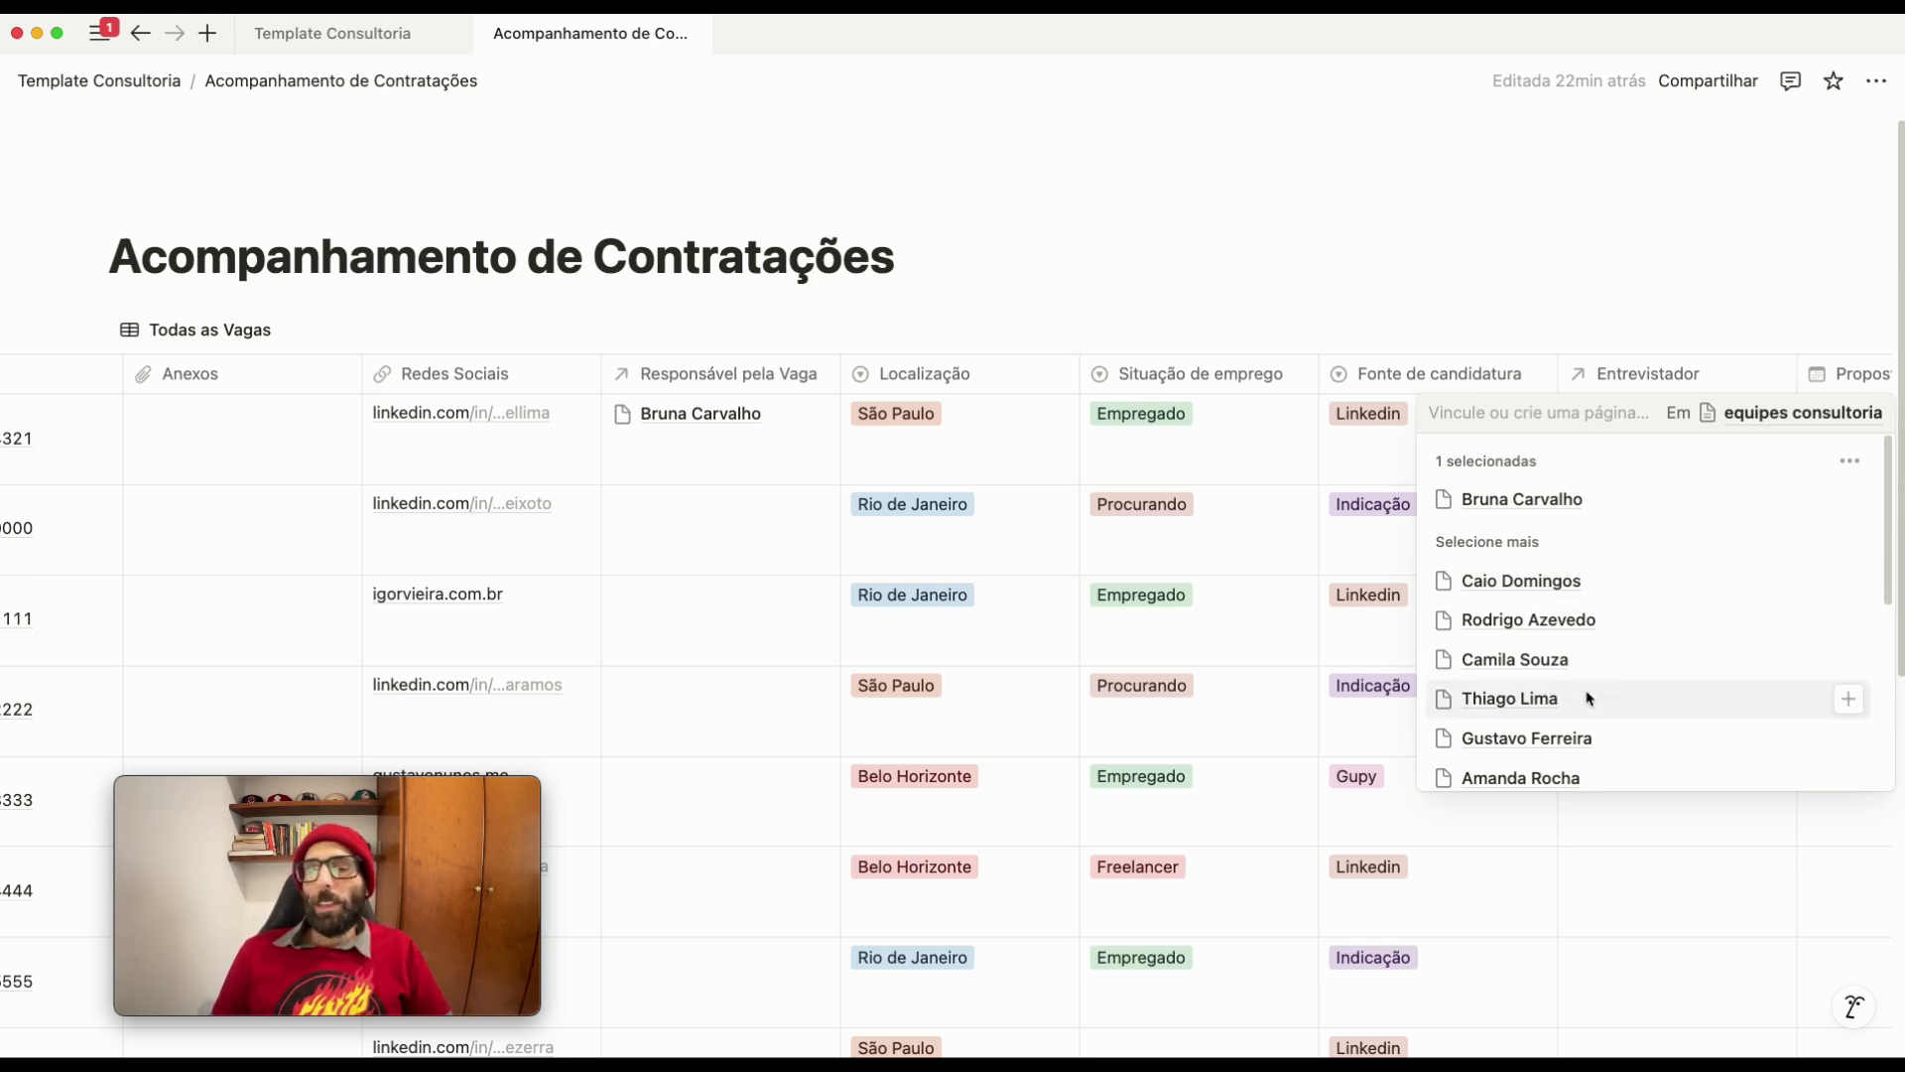
key("Escape")
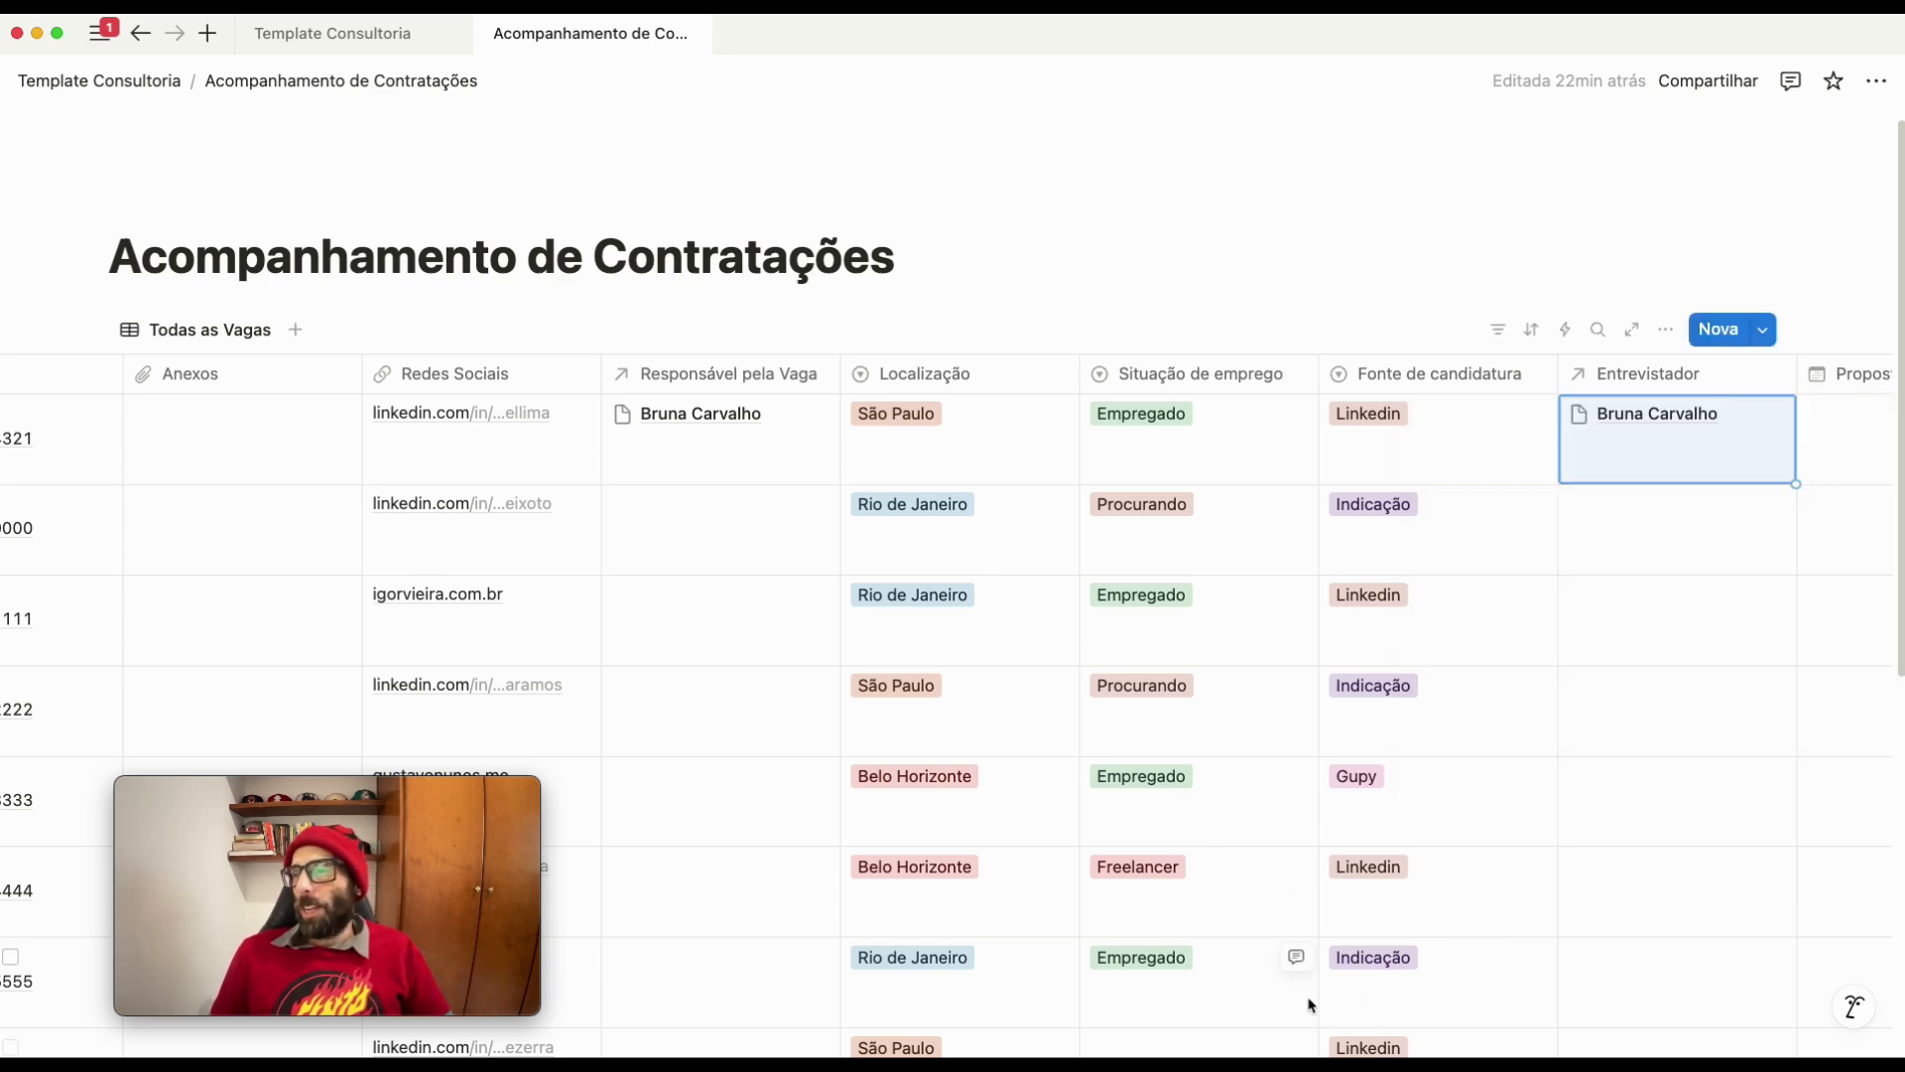
Duplicate the Todas as Vagas view and rename the copy Por Localização
scroll(1234, 459, "down", 10)
scroll(1233, 460, "up", 10)
scroll(1140, 787, "left", 10)
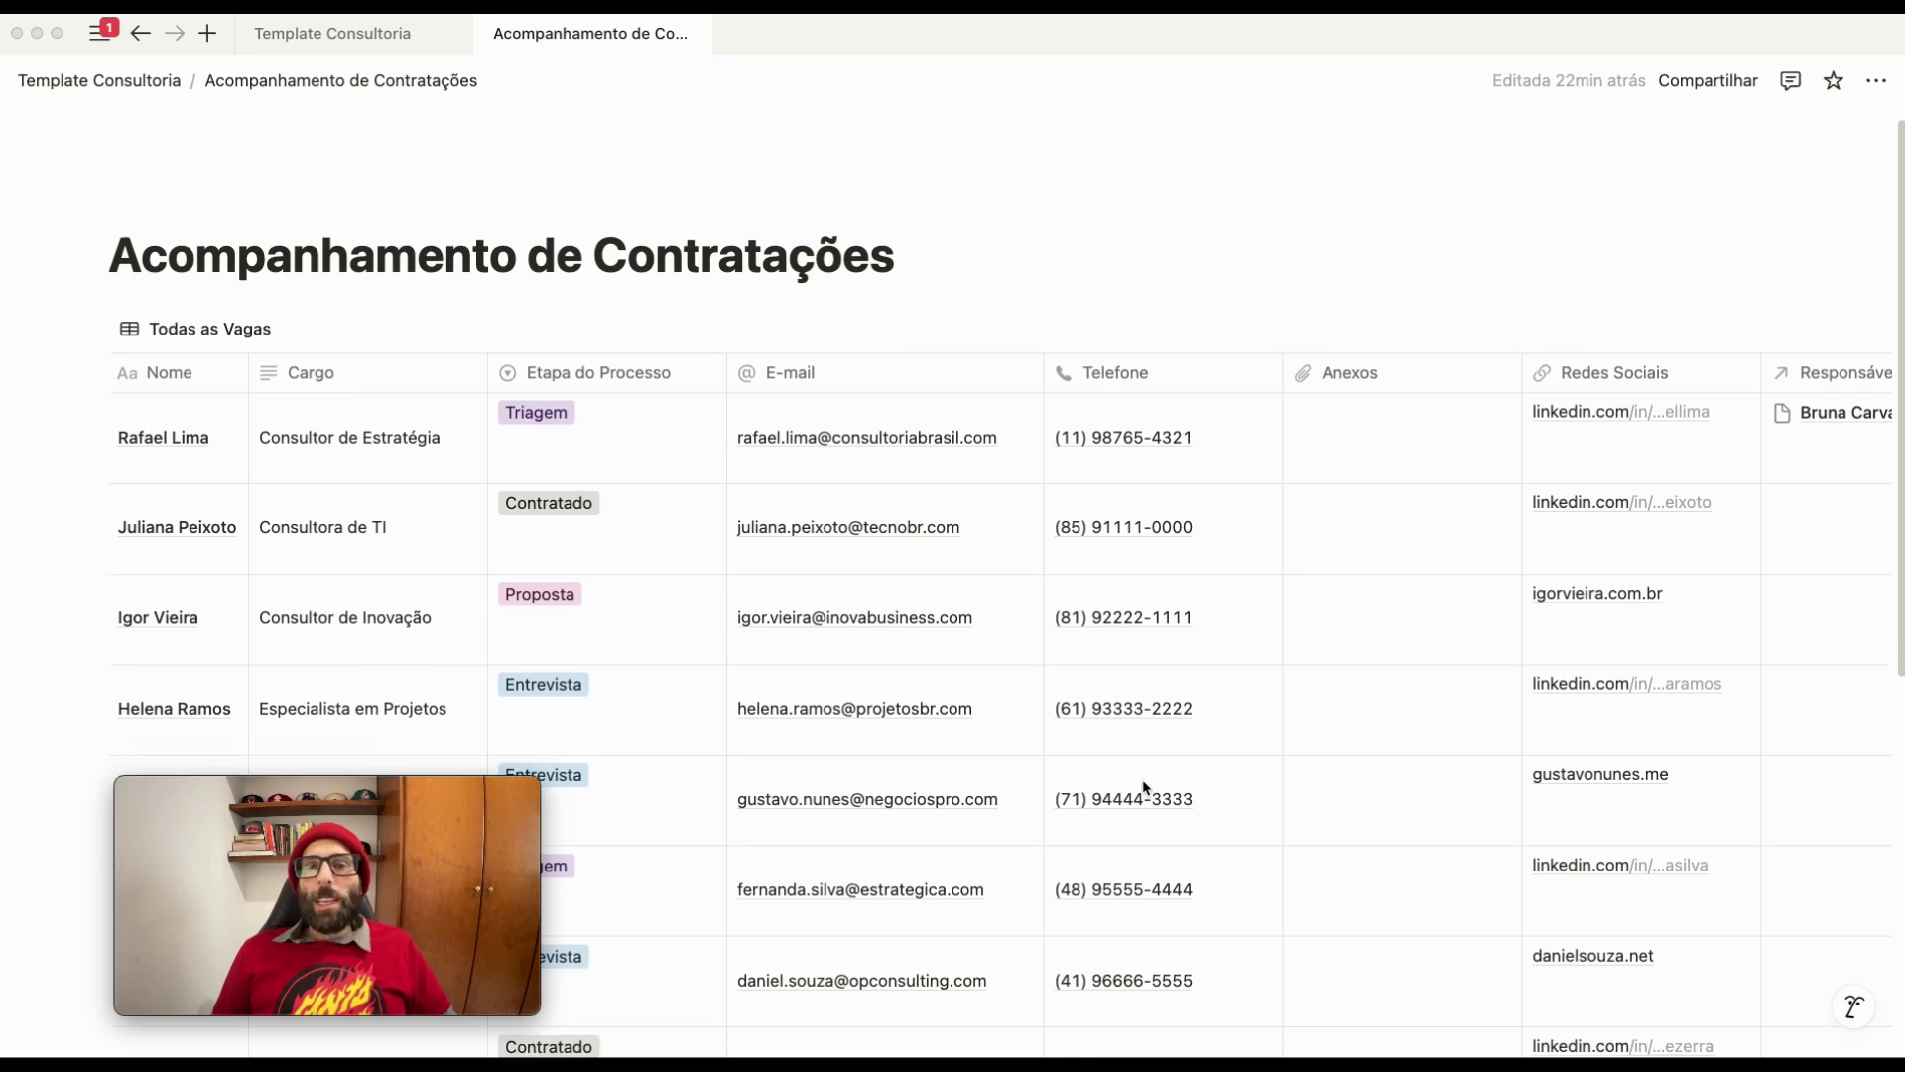
scroll(1144, 787, "down", 1)
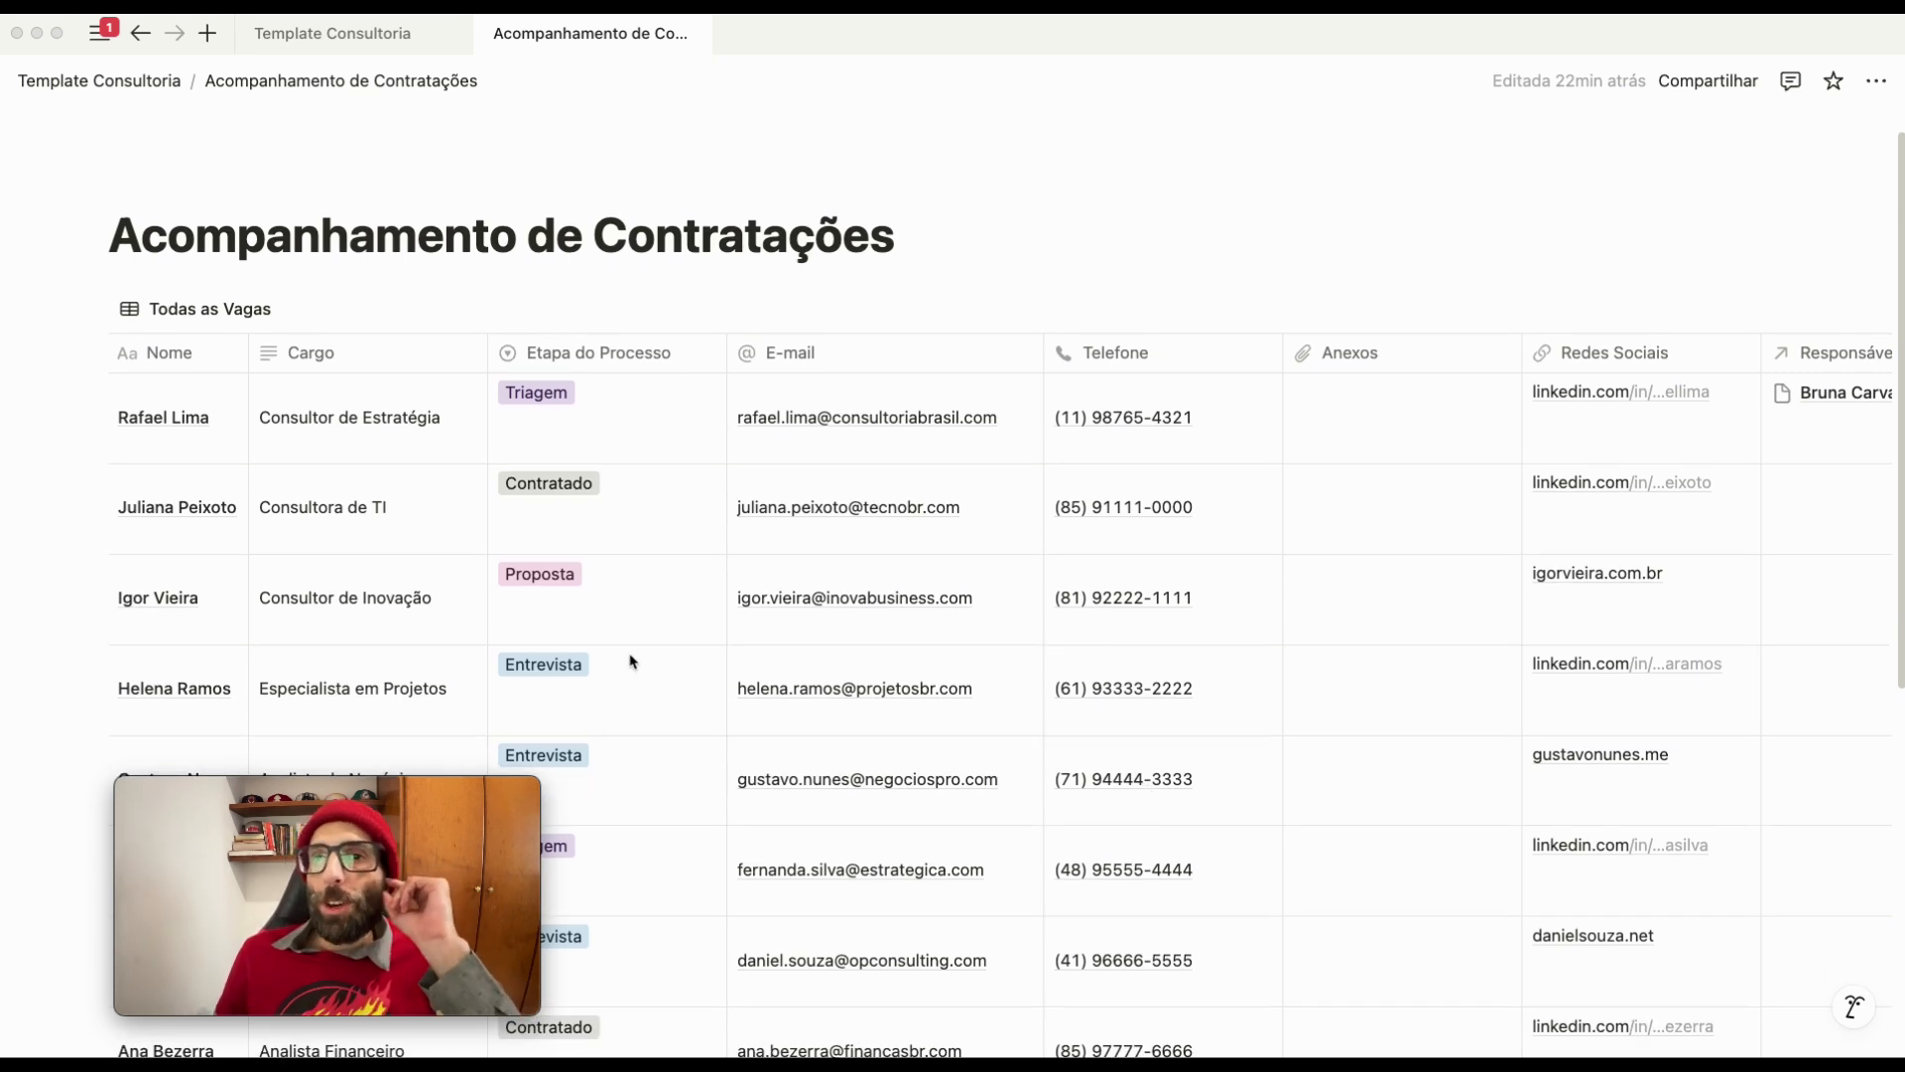
scroll(323, 642, "up", 1)
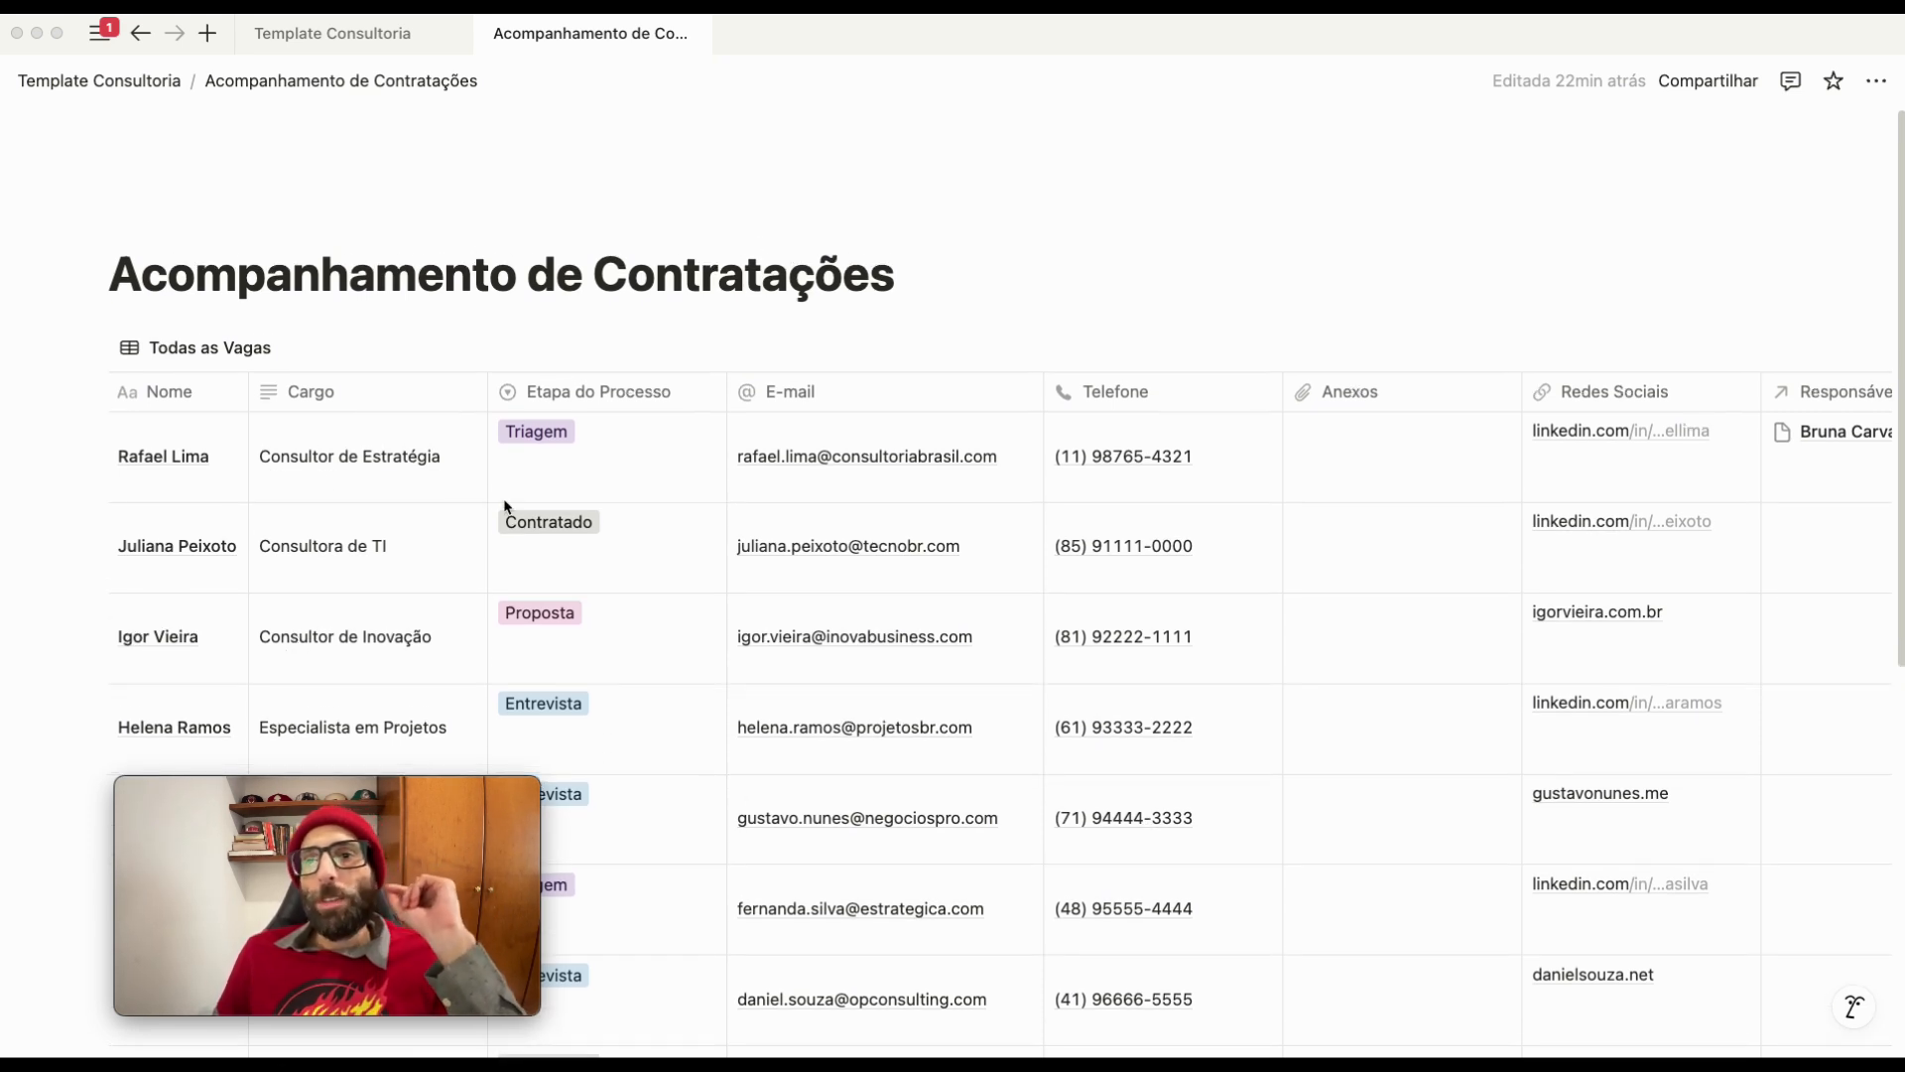
left_click(192, 349)
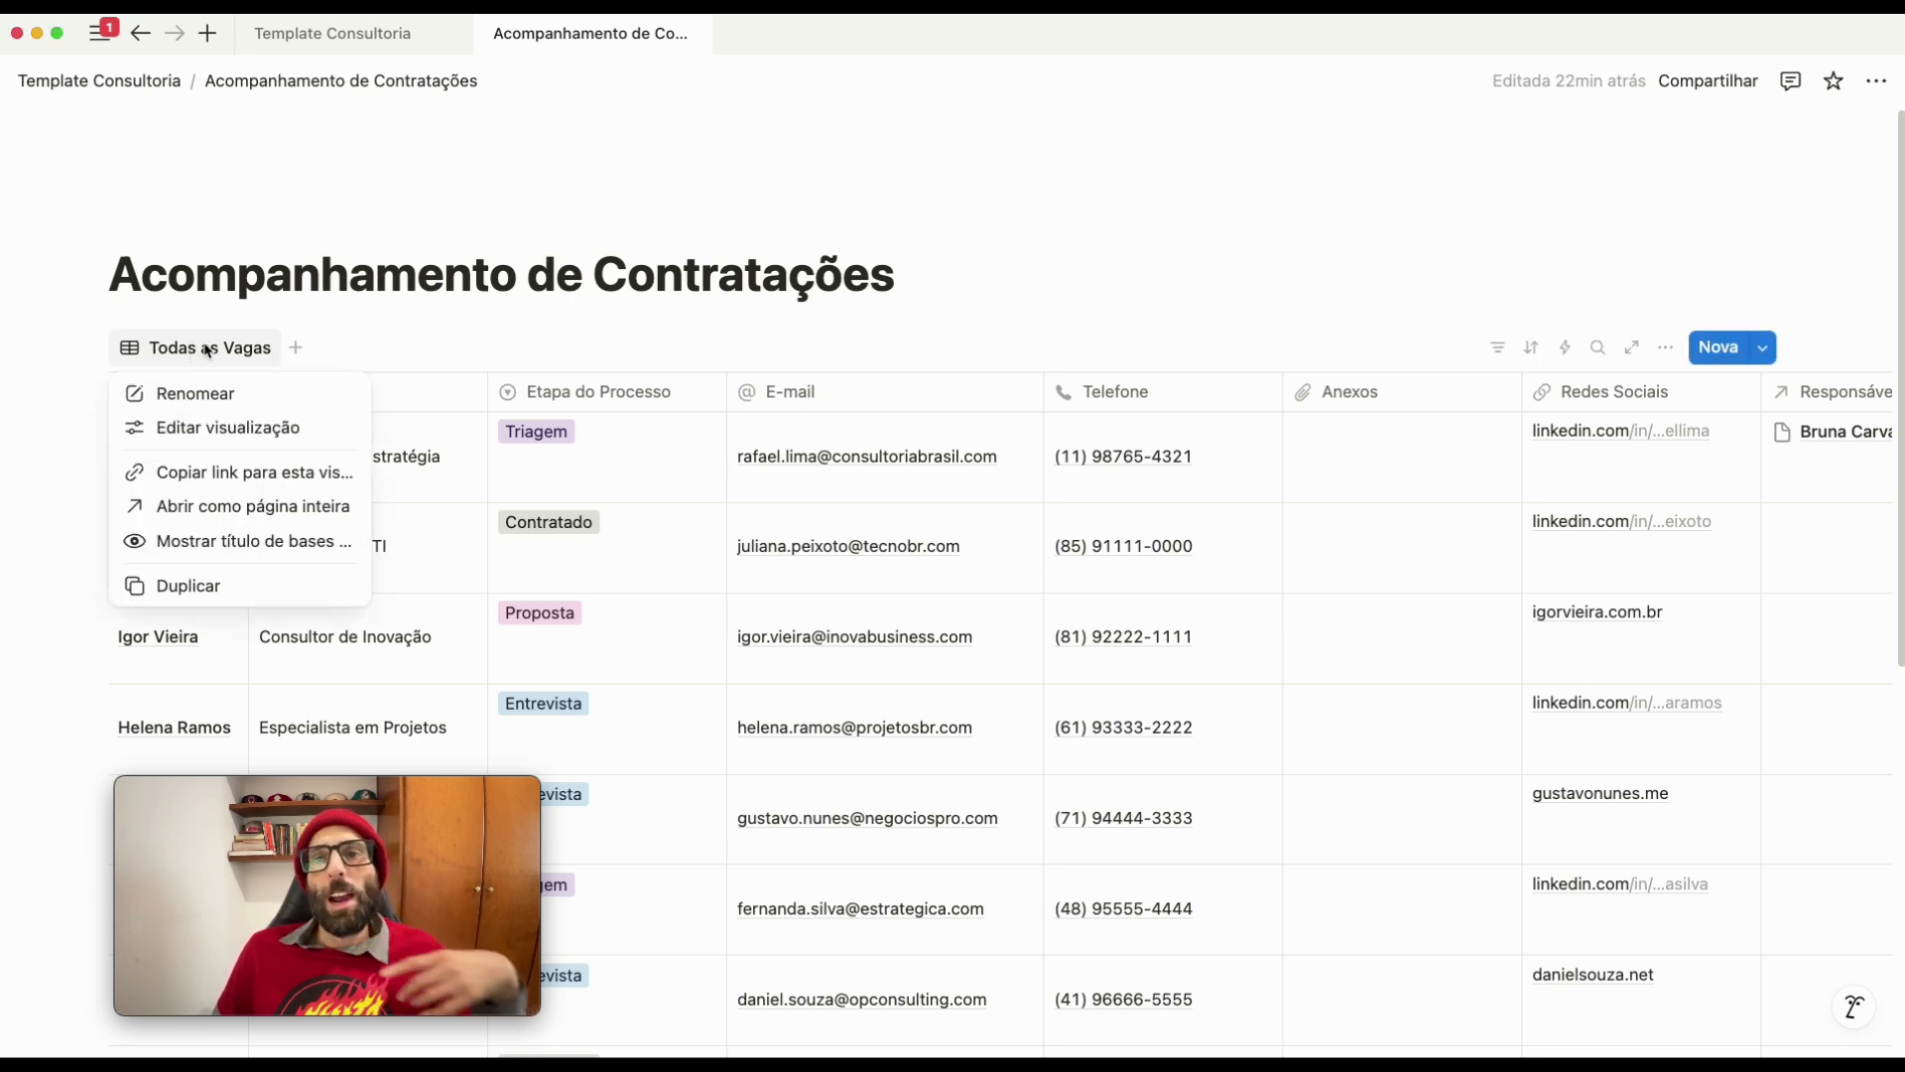
left_click(225, 582)
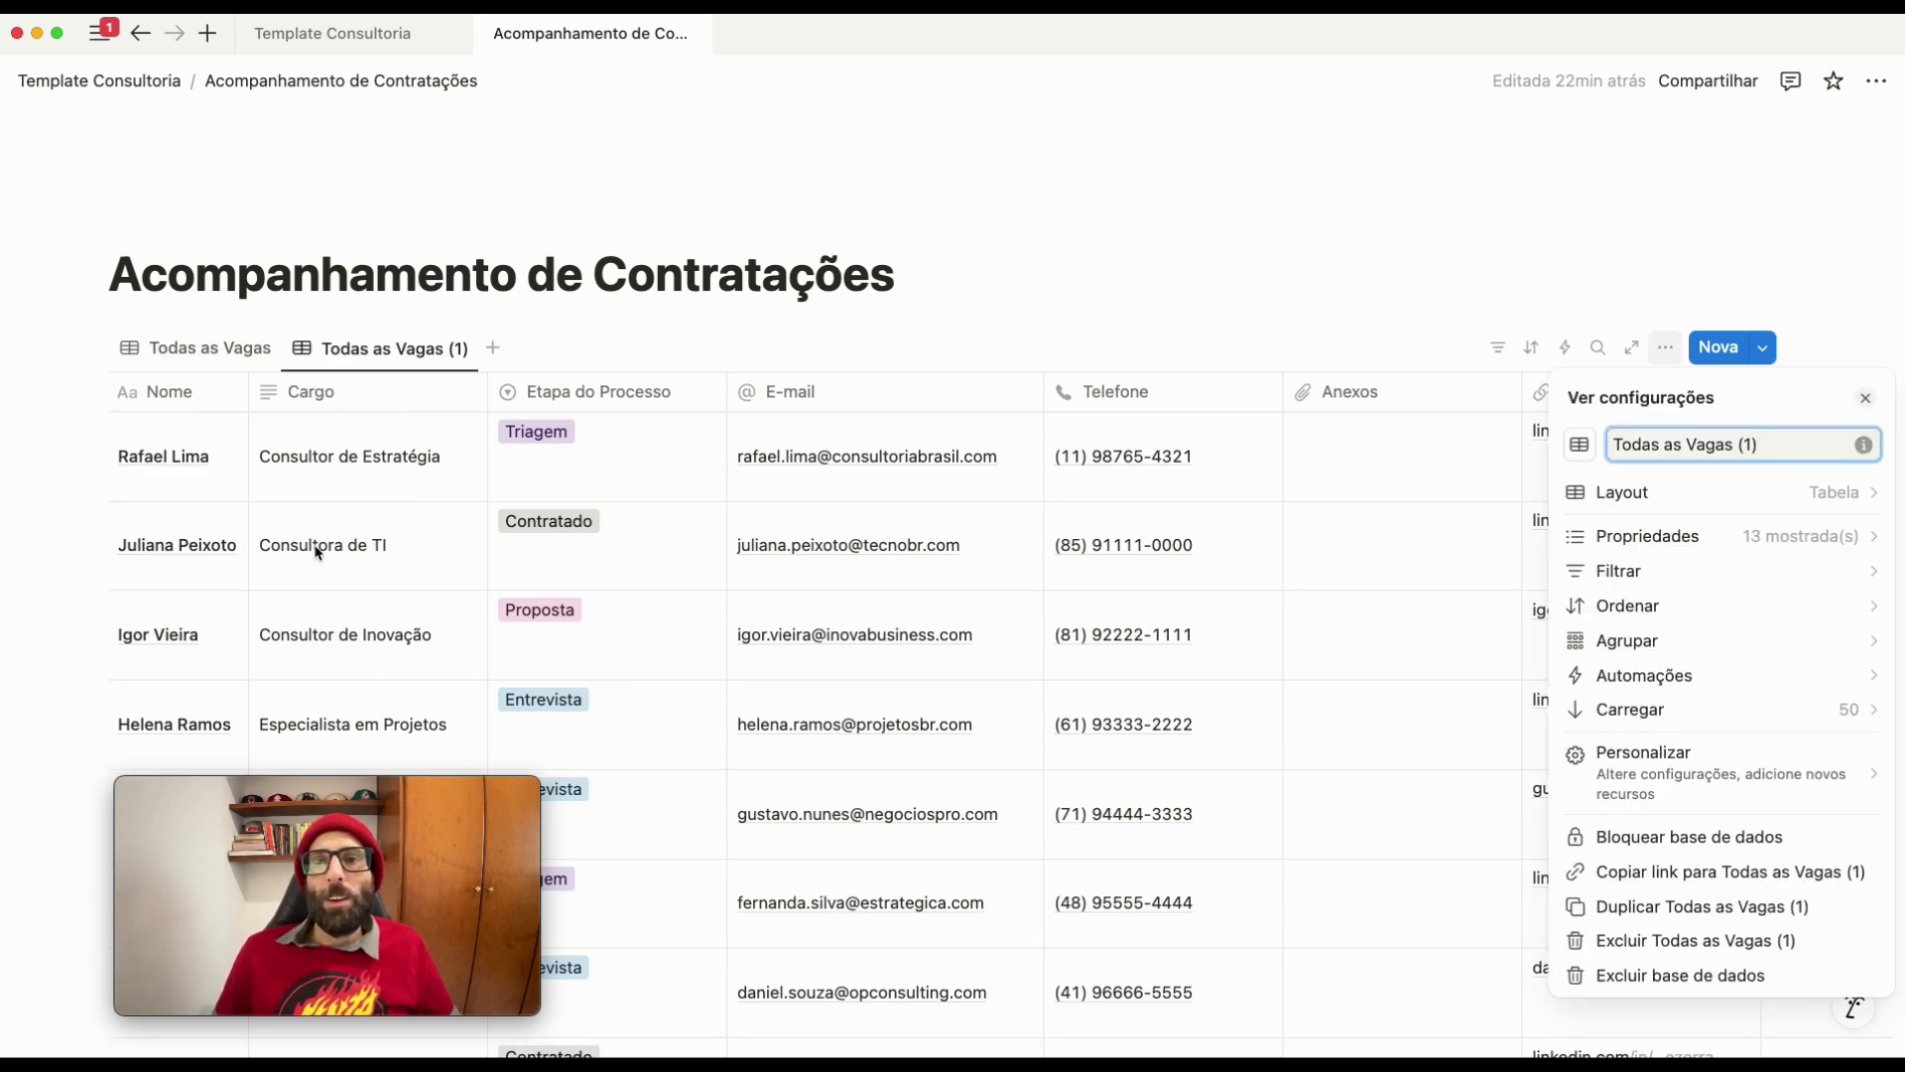
left_click_drag(1758, 445, 1552, 449)
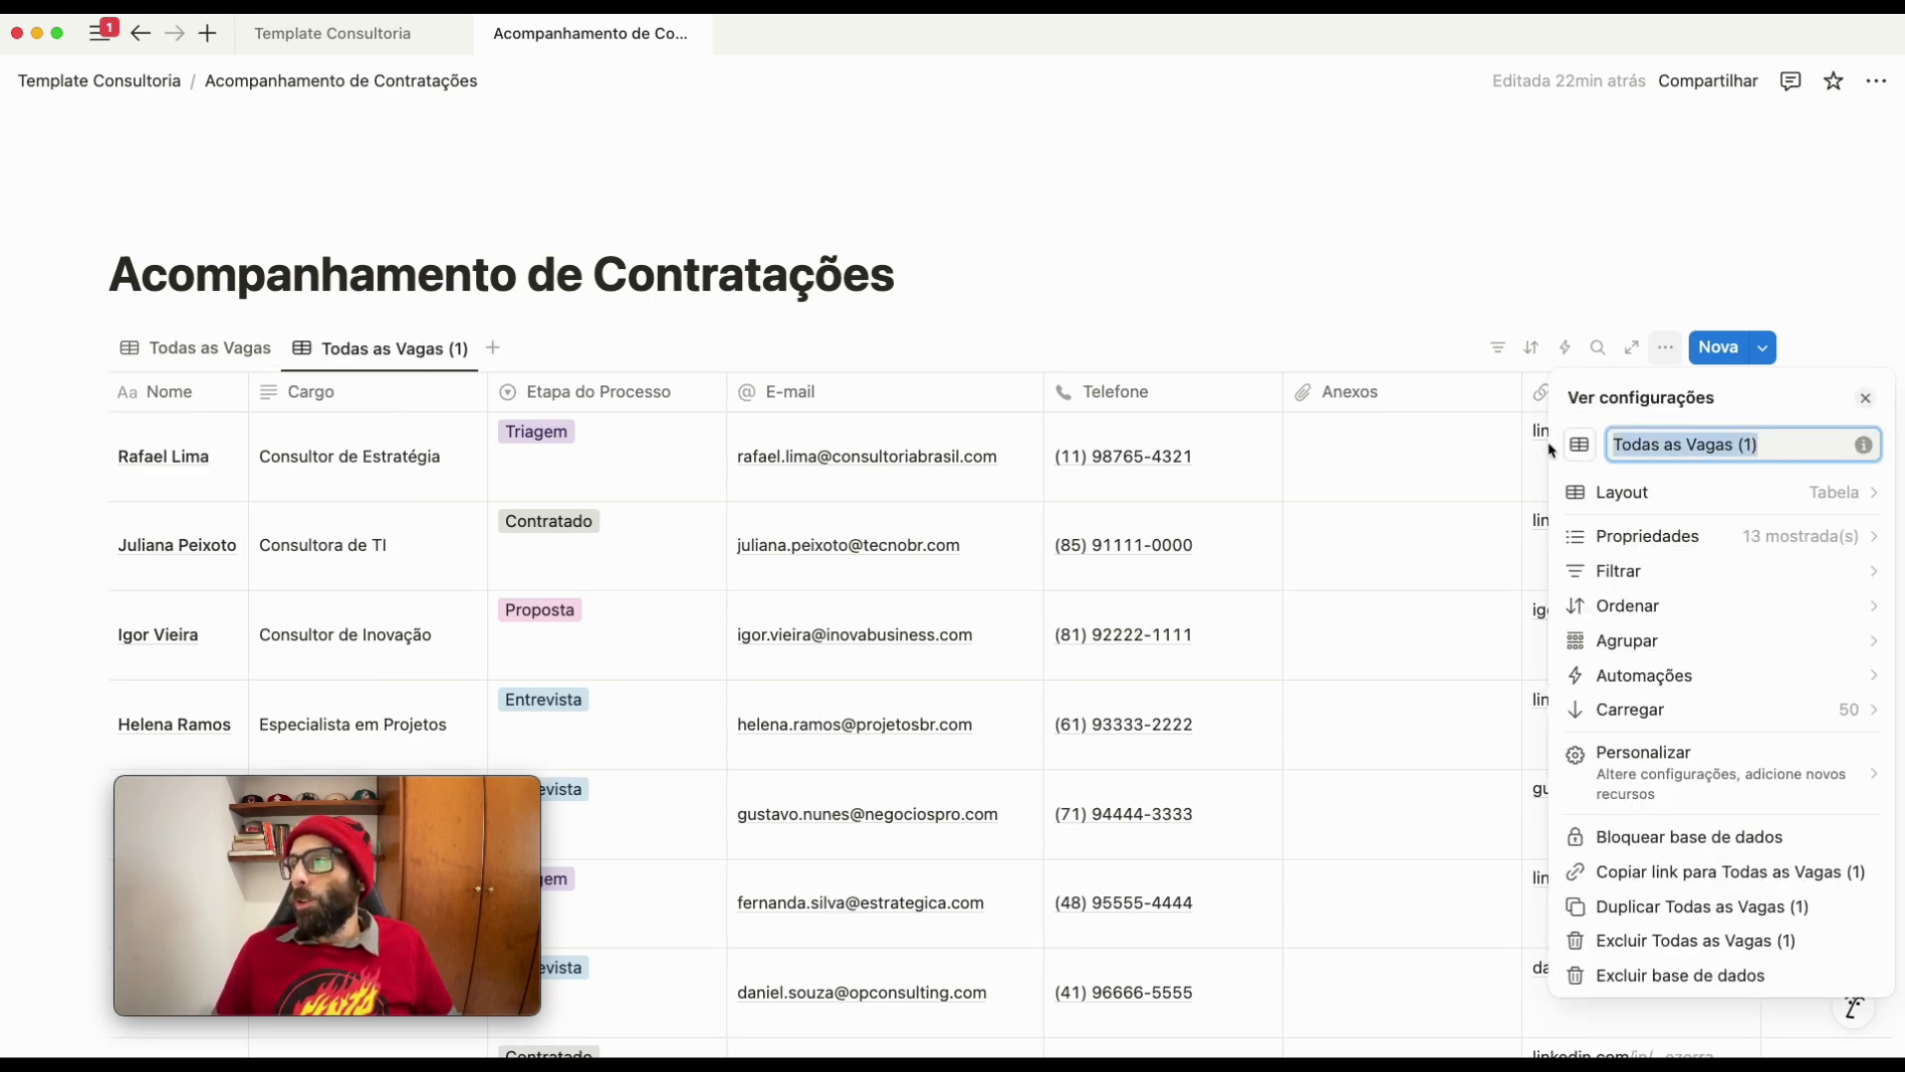
type("Por Lacalização")
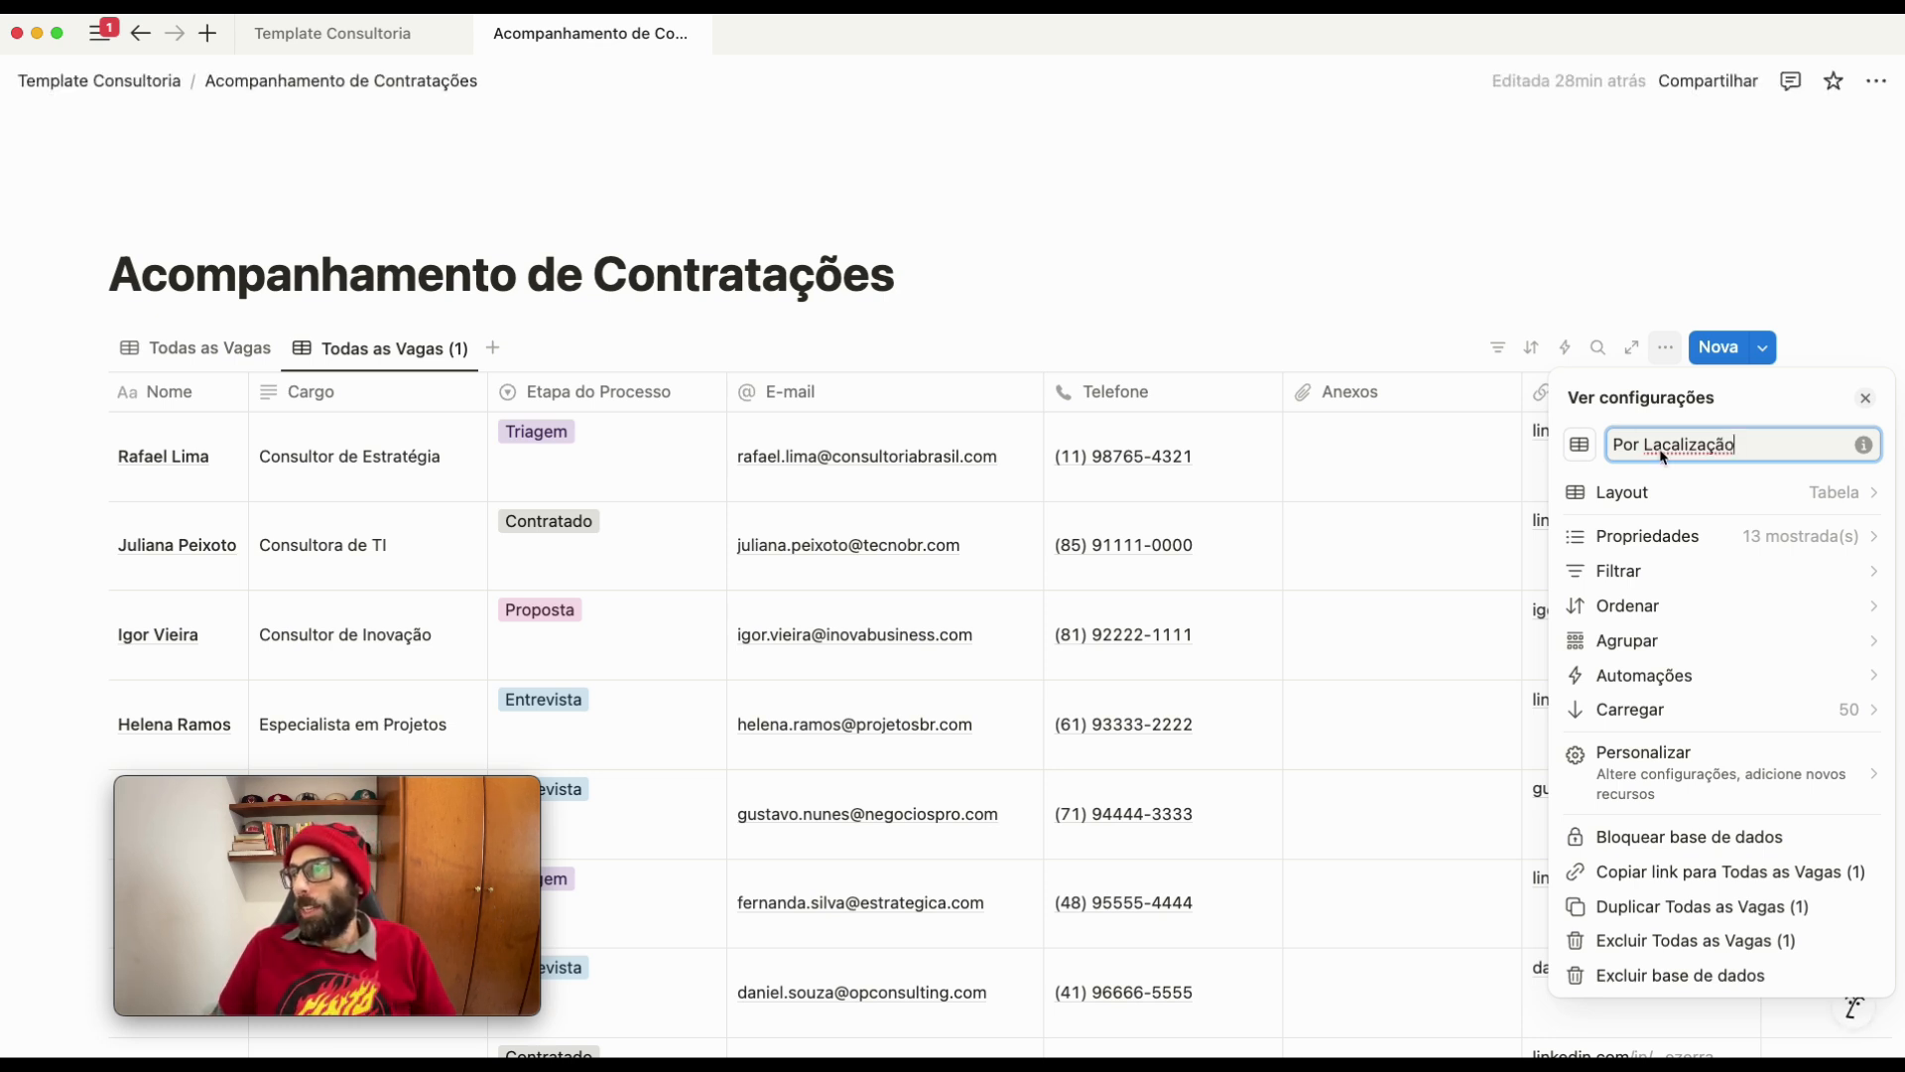
key("Delete")
type("o")
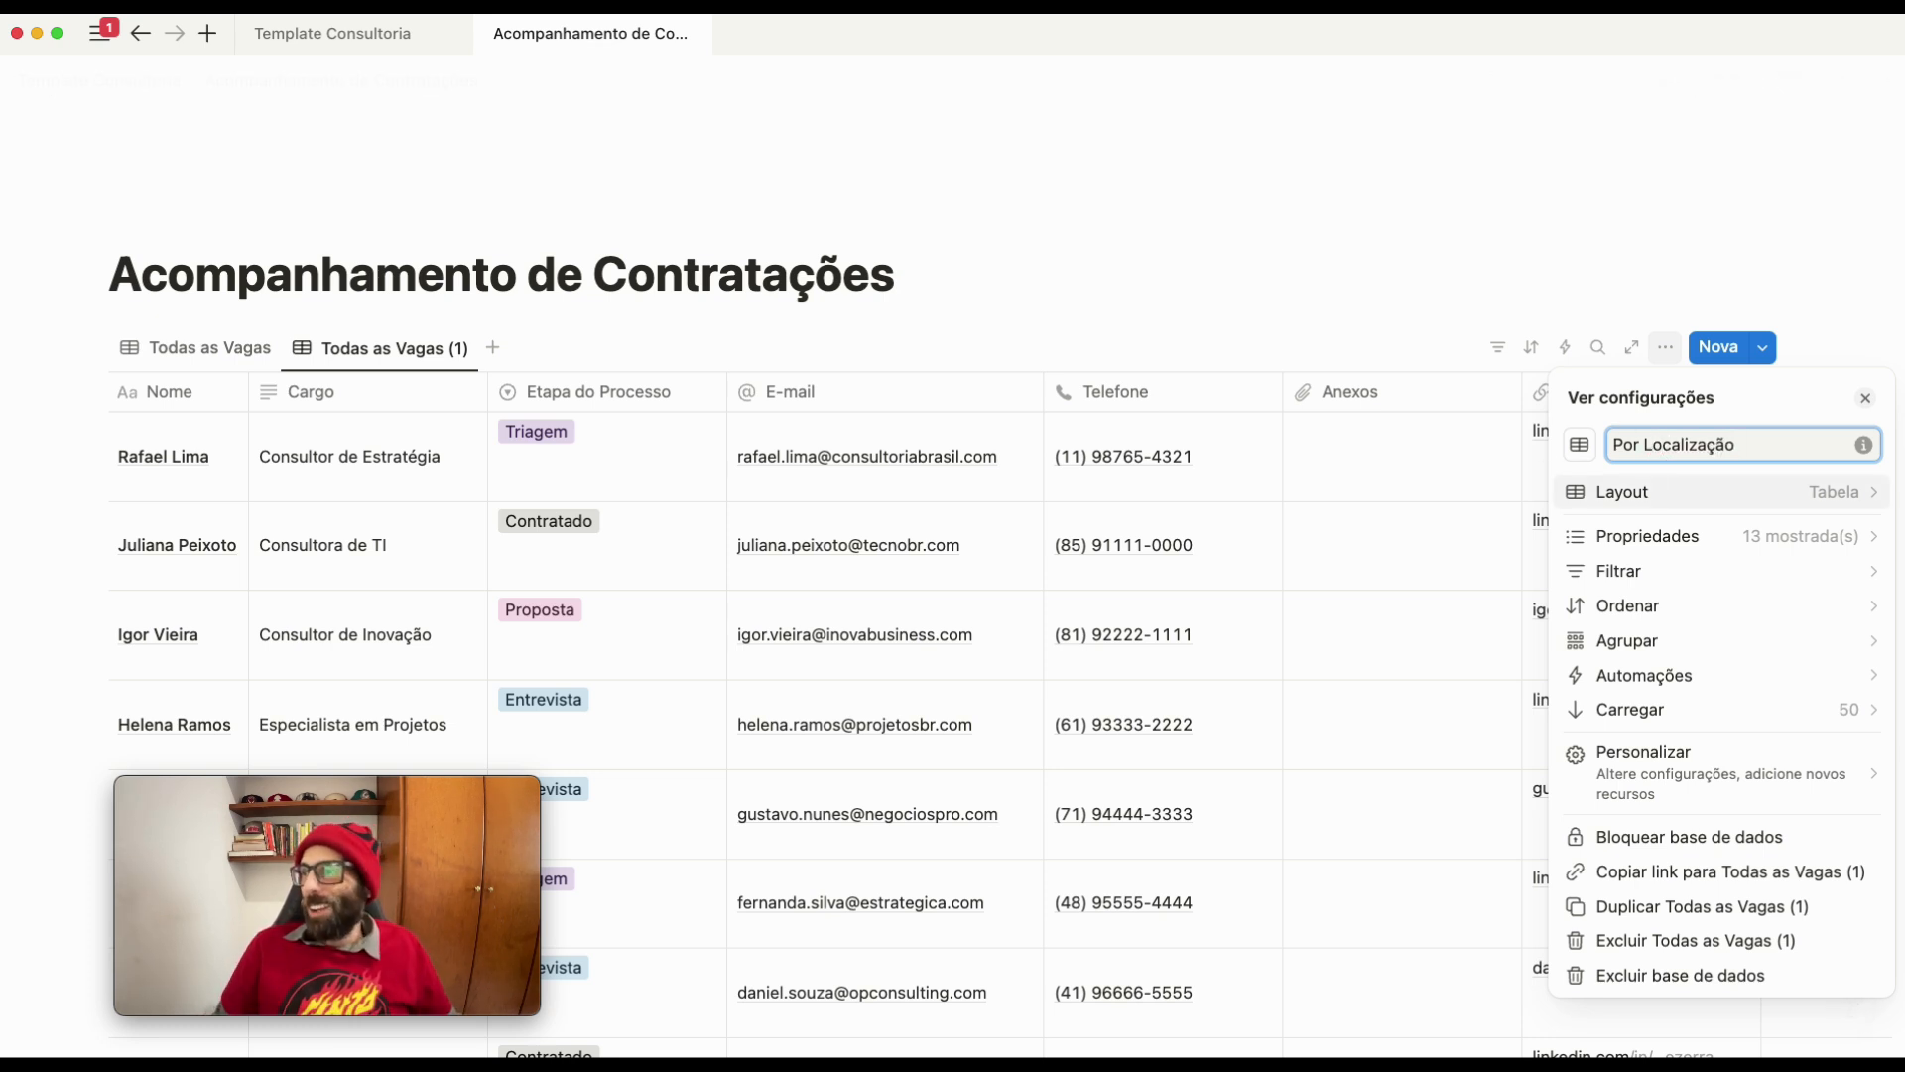
Group the records of the Por Localização view by the Localização property
left_click(1665, 633)
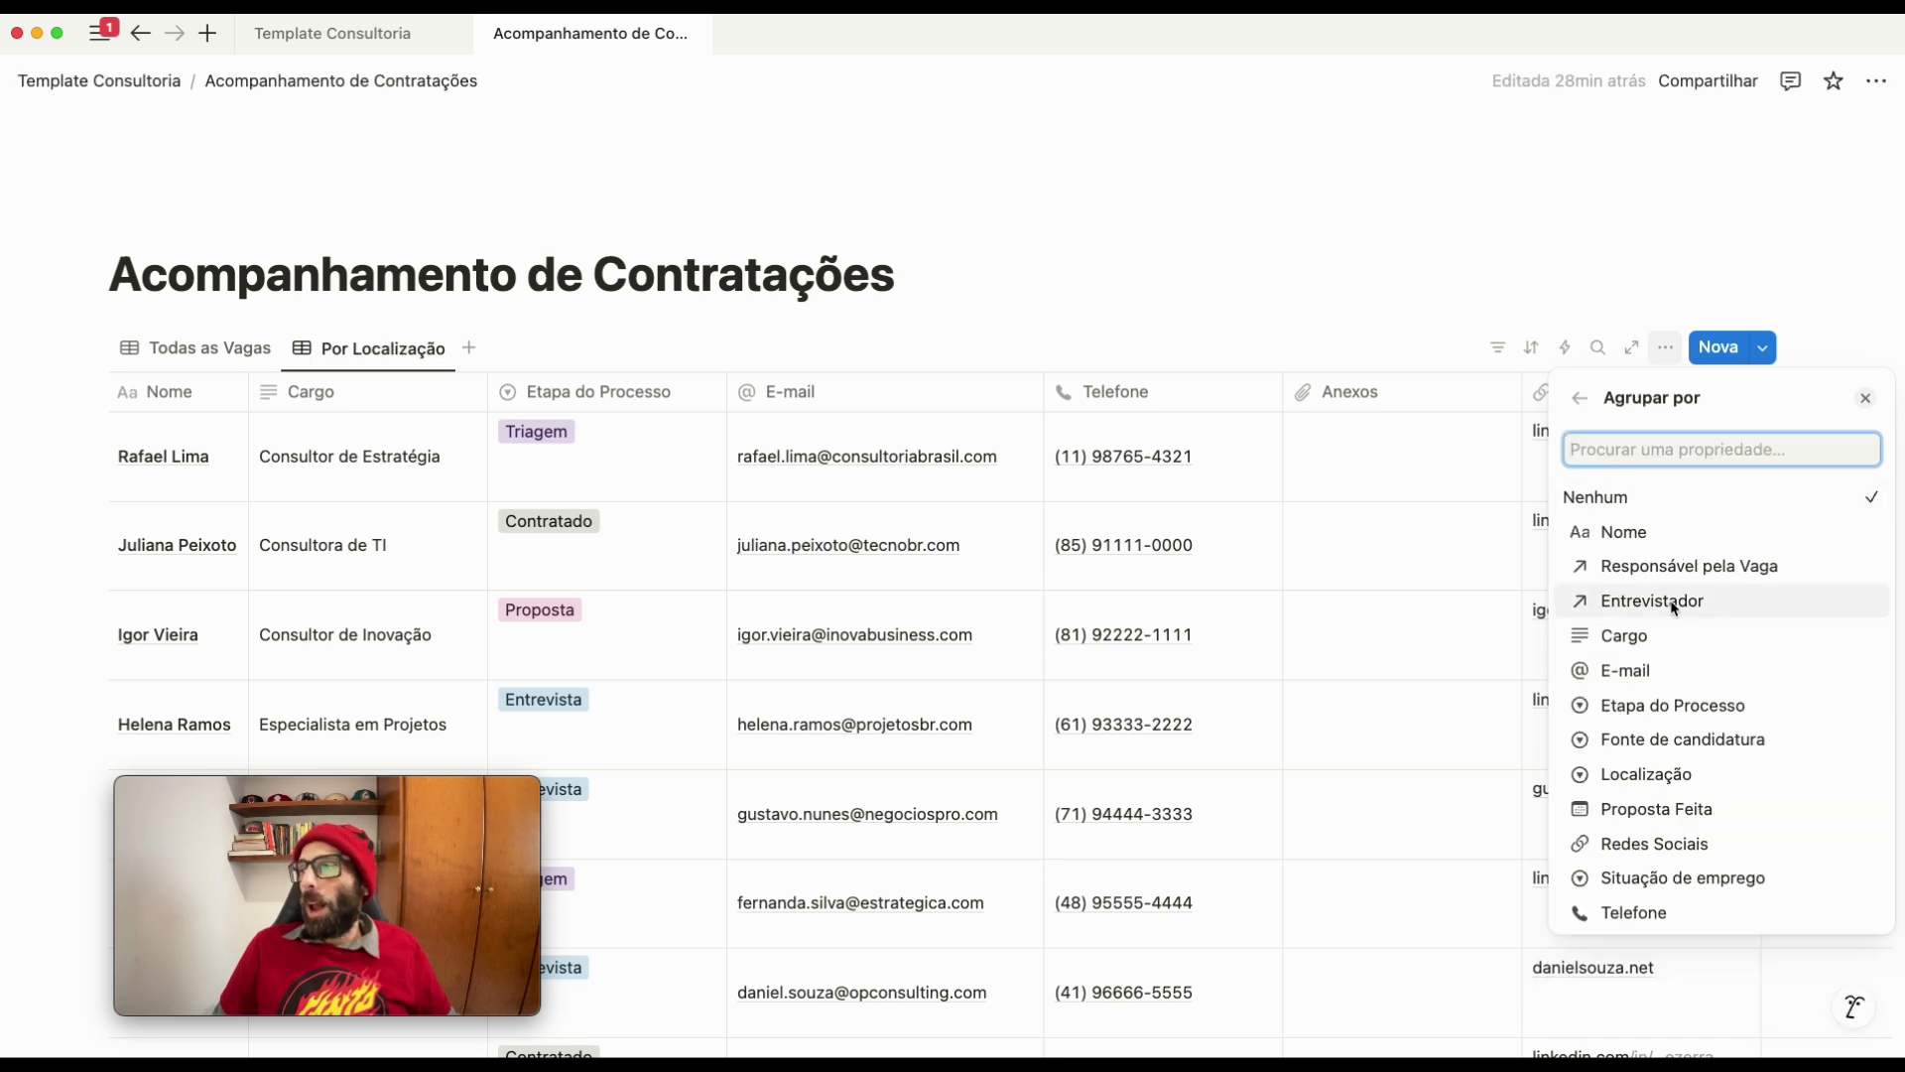
left_click(1628, 787)
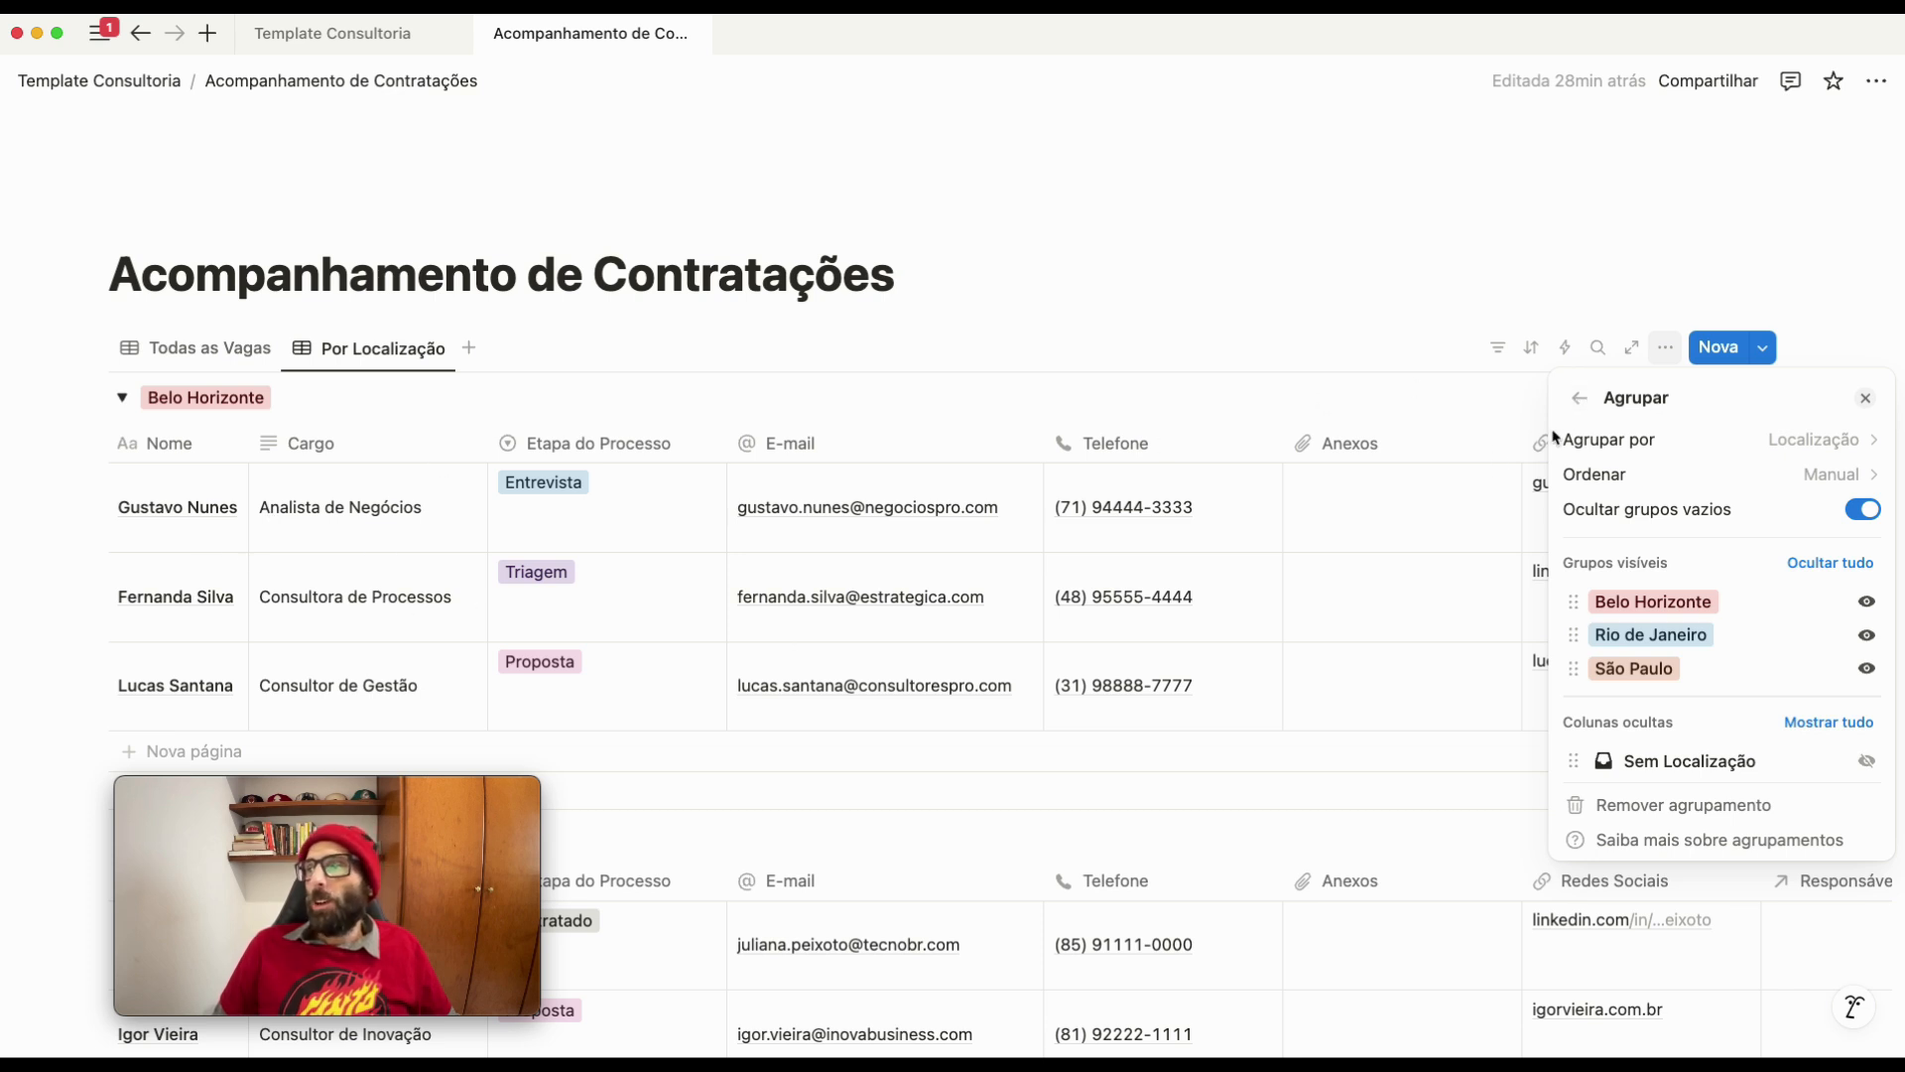
left_click(1146, 615)
Collapse the Belo Horizonte, Rio de Janeiro and São Paulo groups in the Por Localização view
scroll(127, 446, "down", 2)
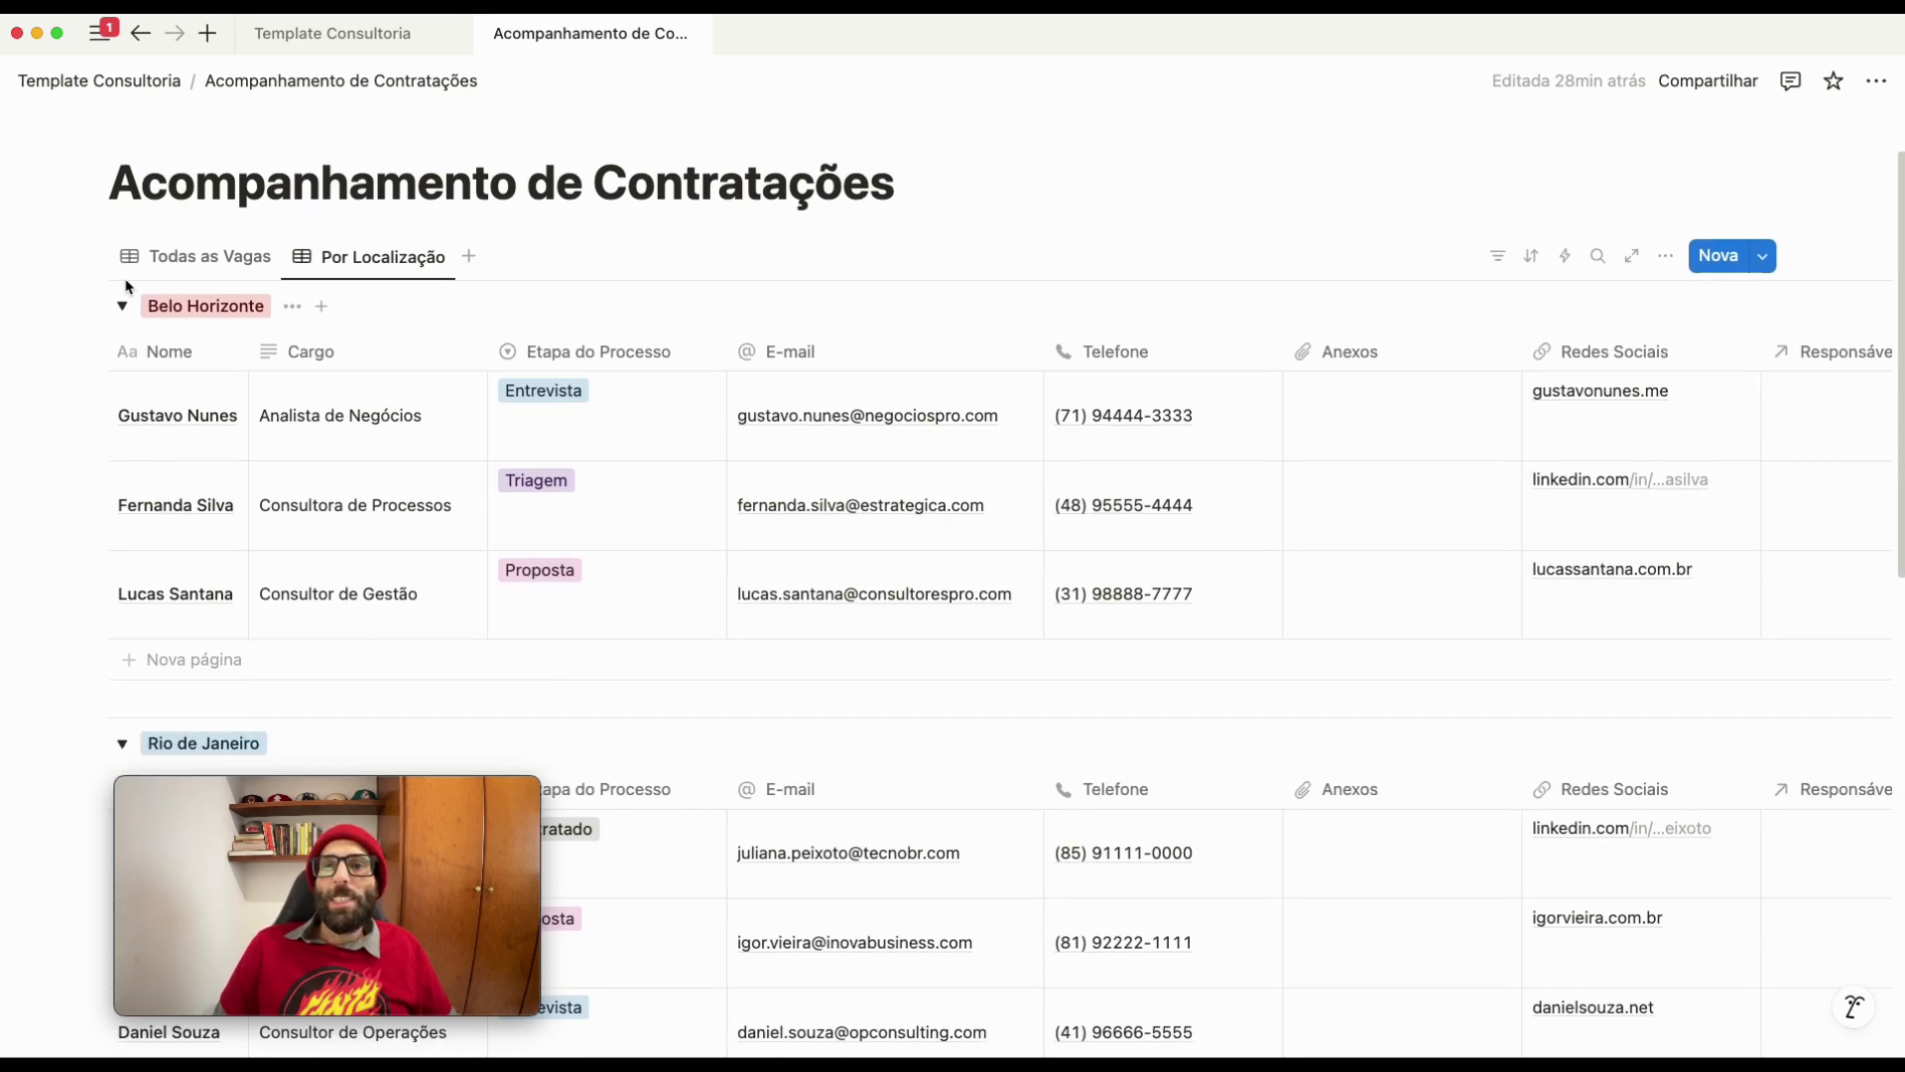
left_click(121, 307)
left_click(122, 358)
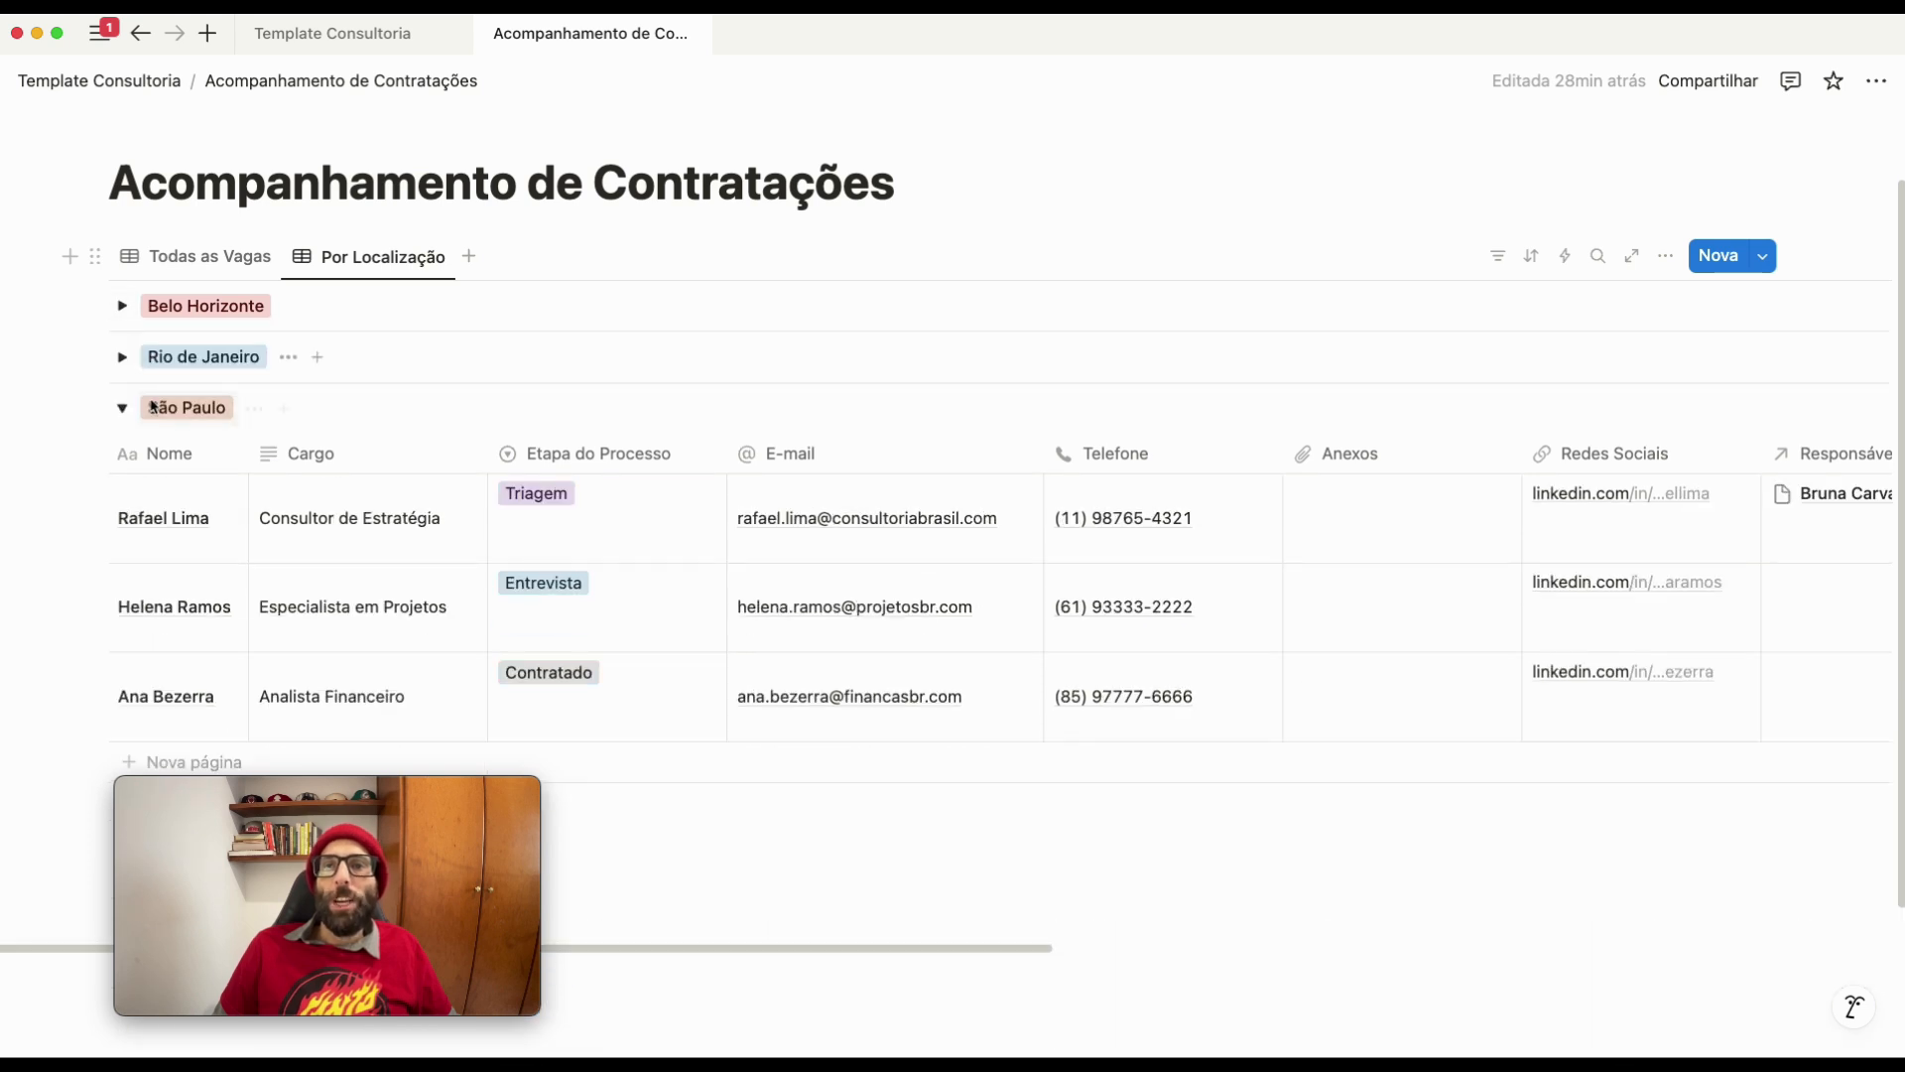
left_click(123, 408)
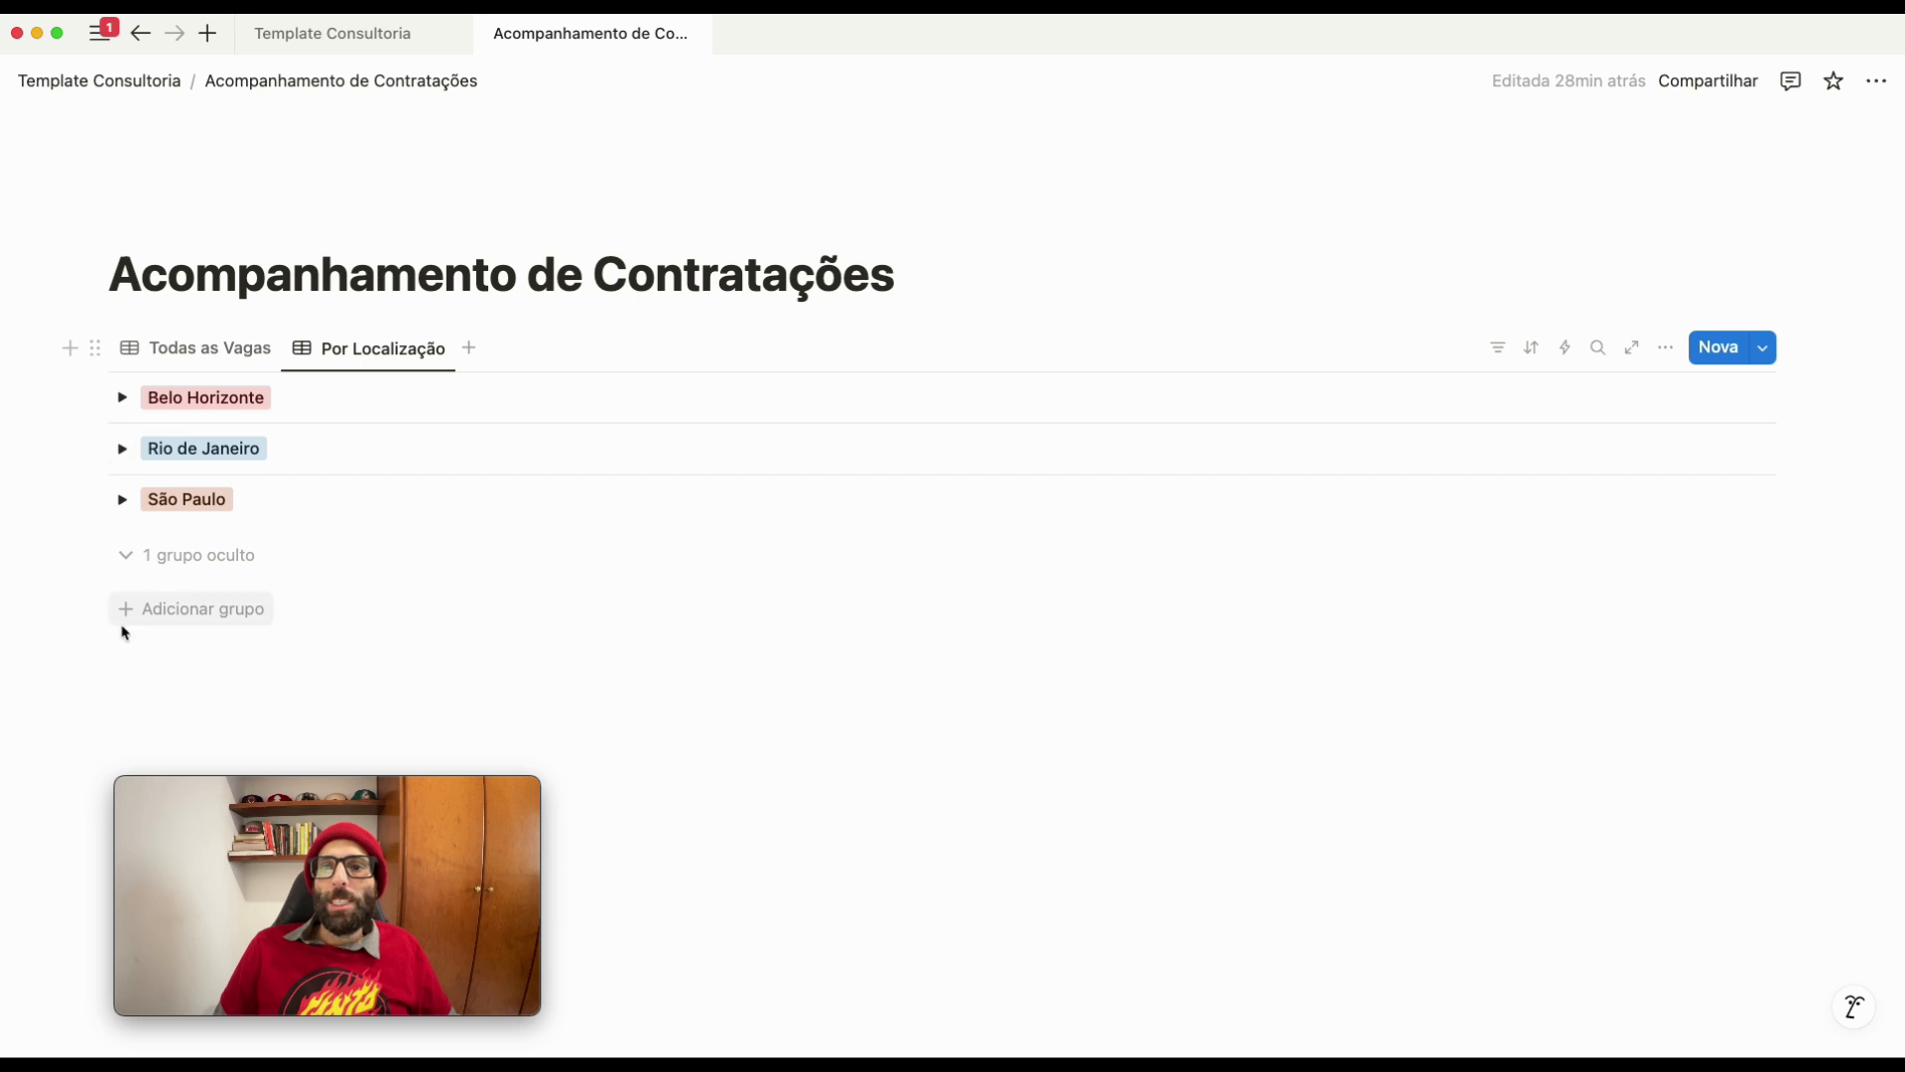
left_click(121, 449)
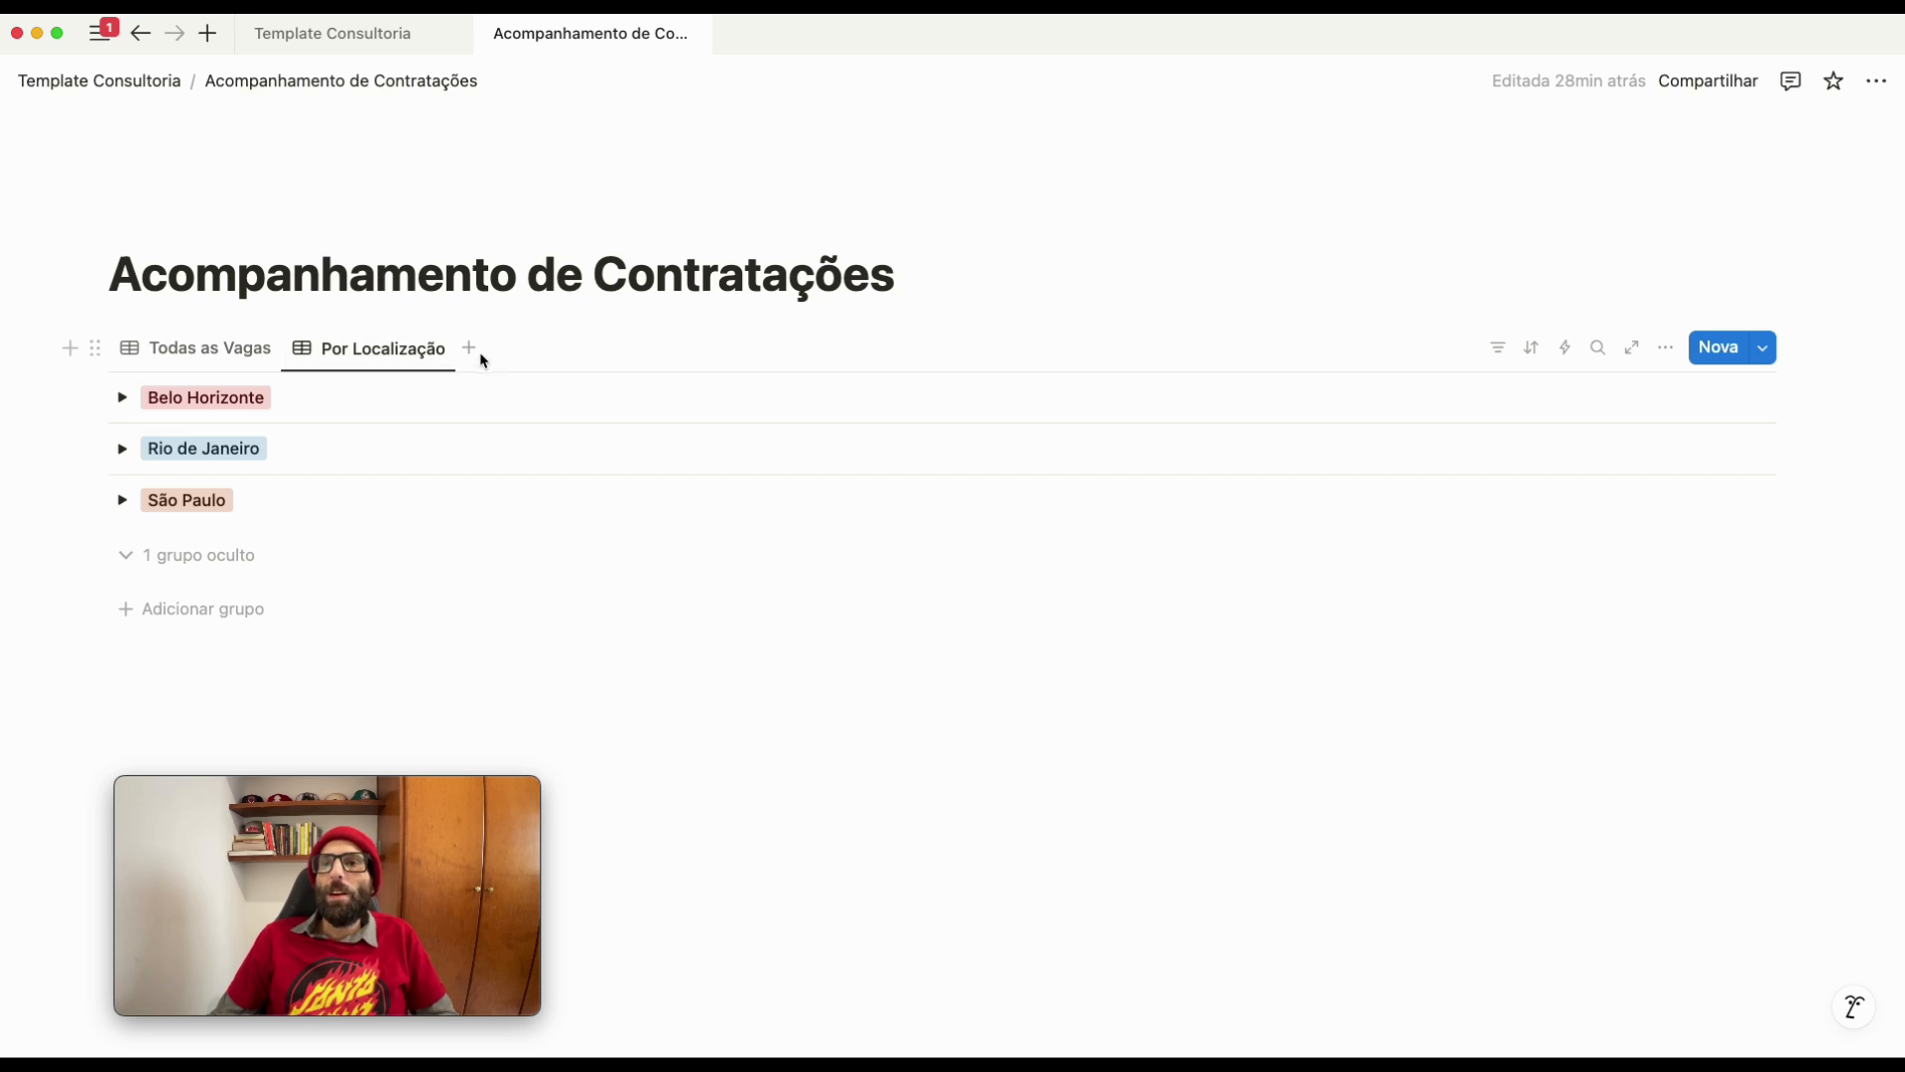
Add a board view named Por Estágio, grouped by Etapa do Processo, with coloured columns
left_click(471, 348)
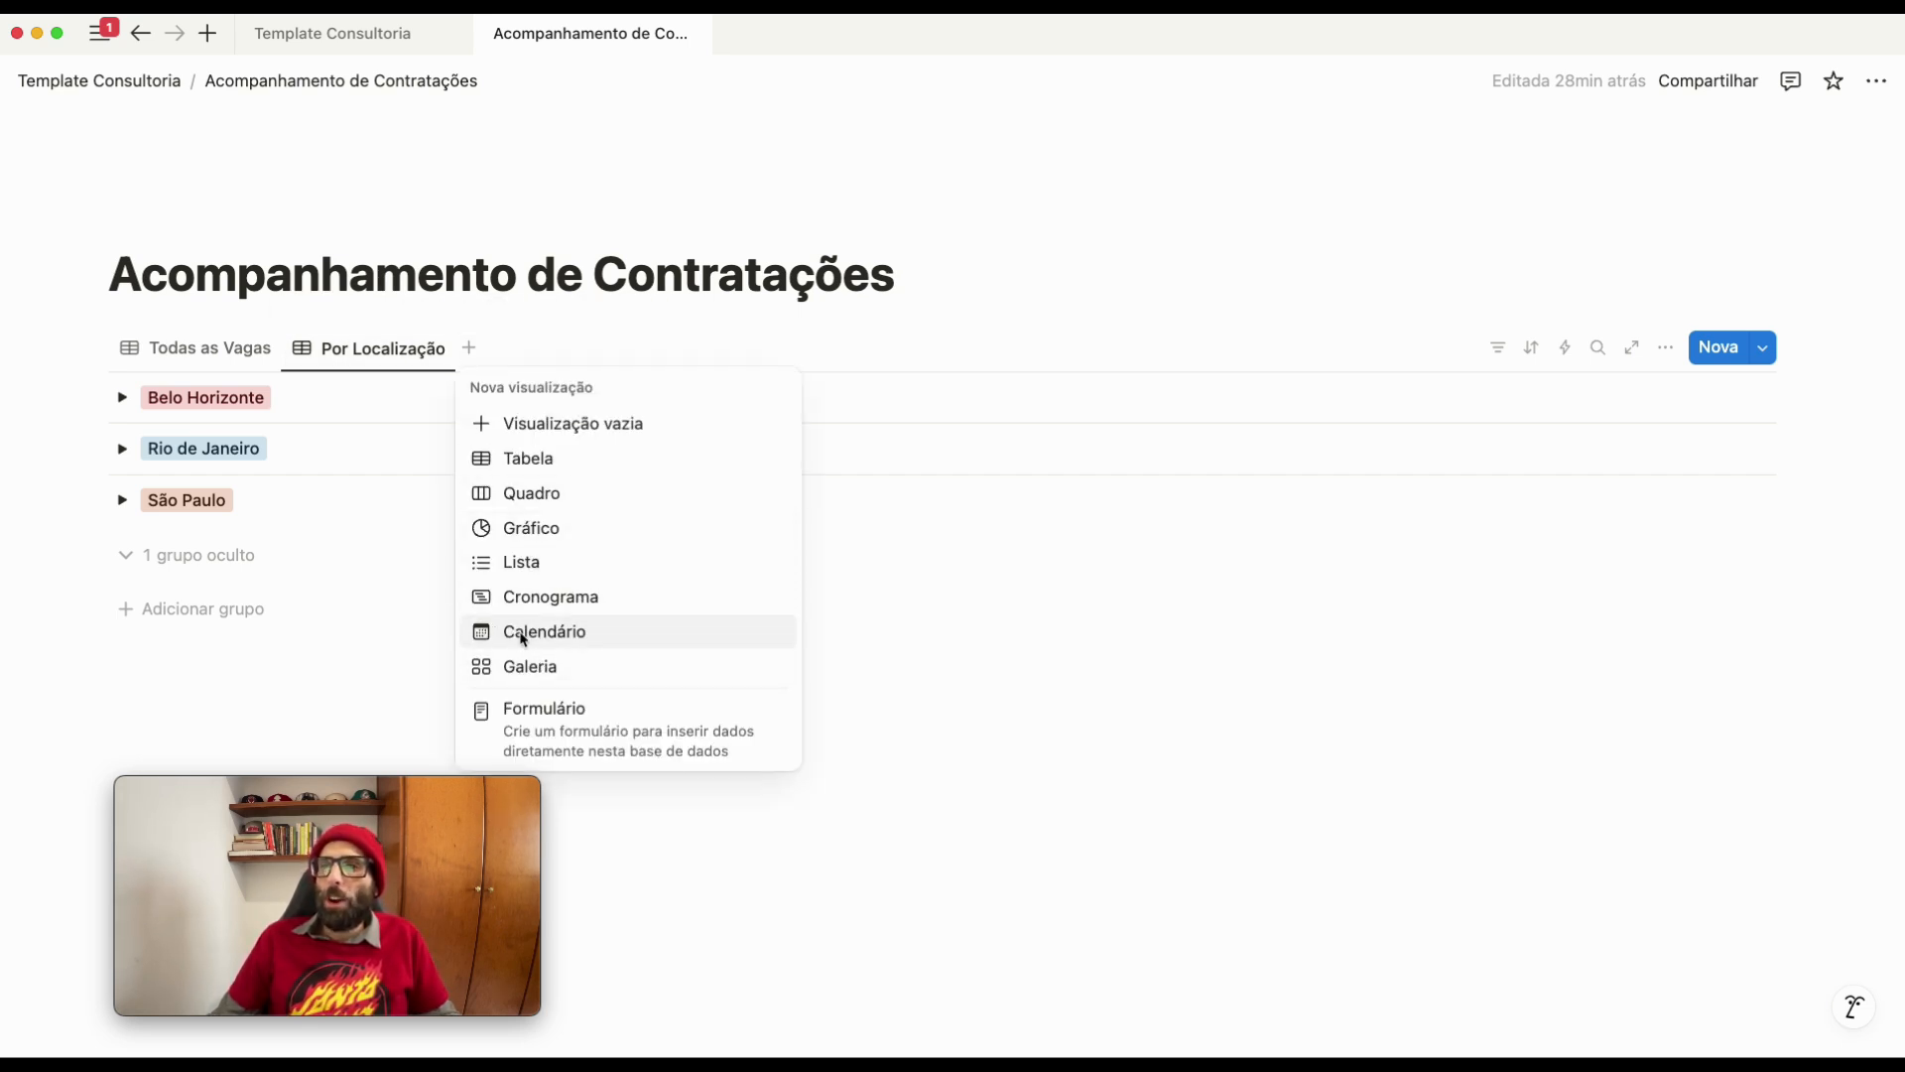
left_click(516, 497)
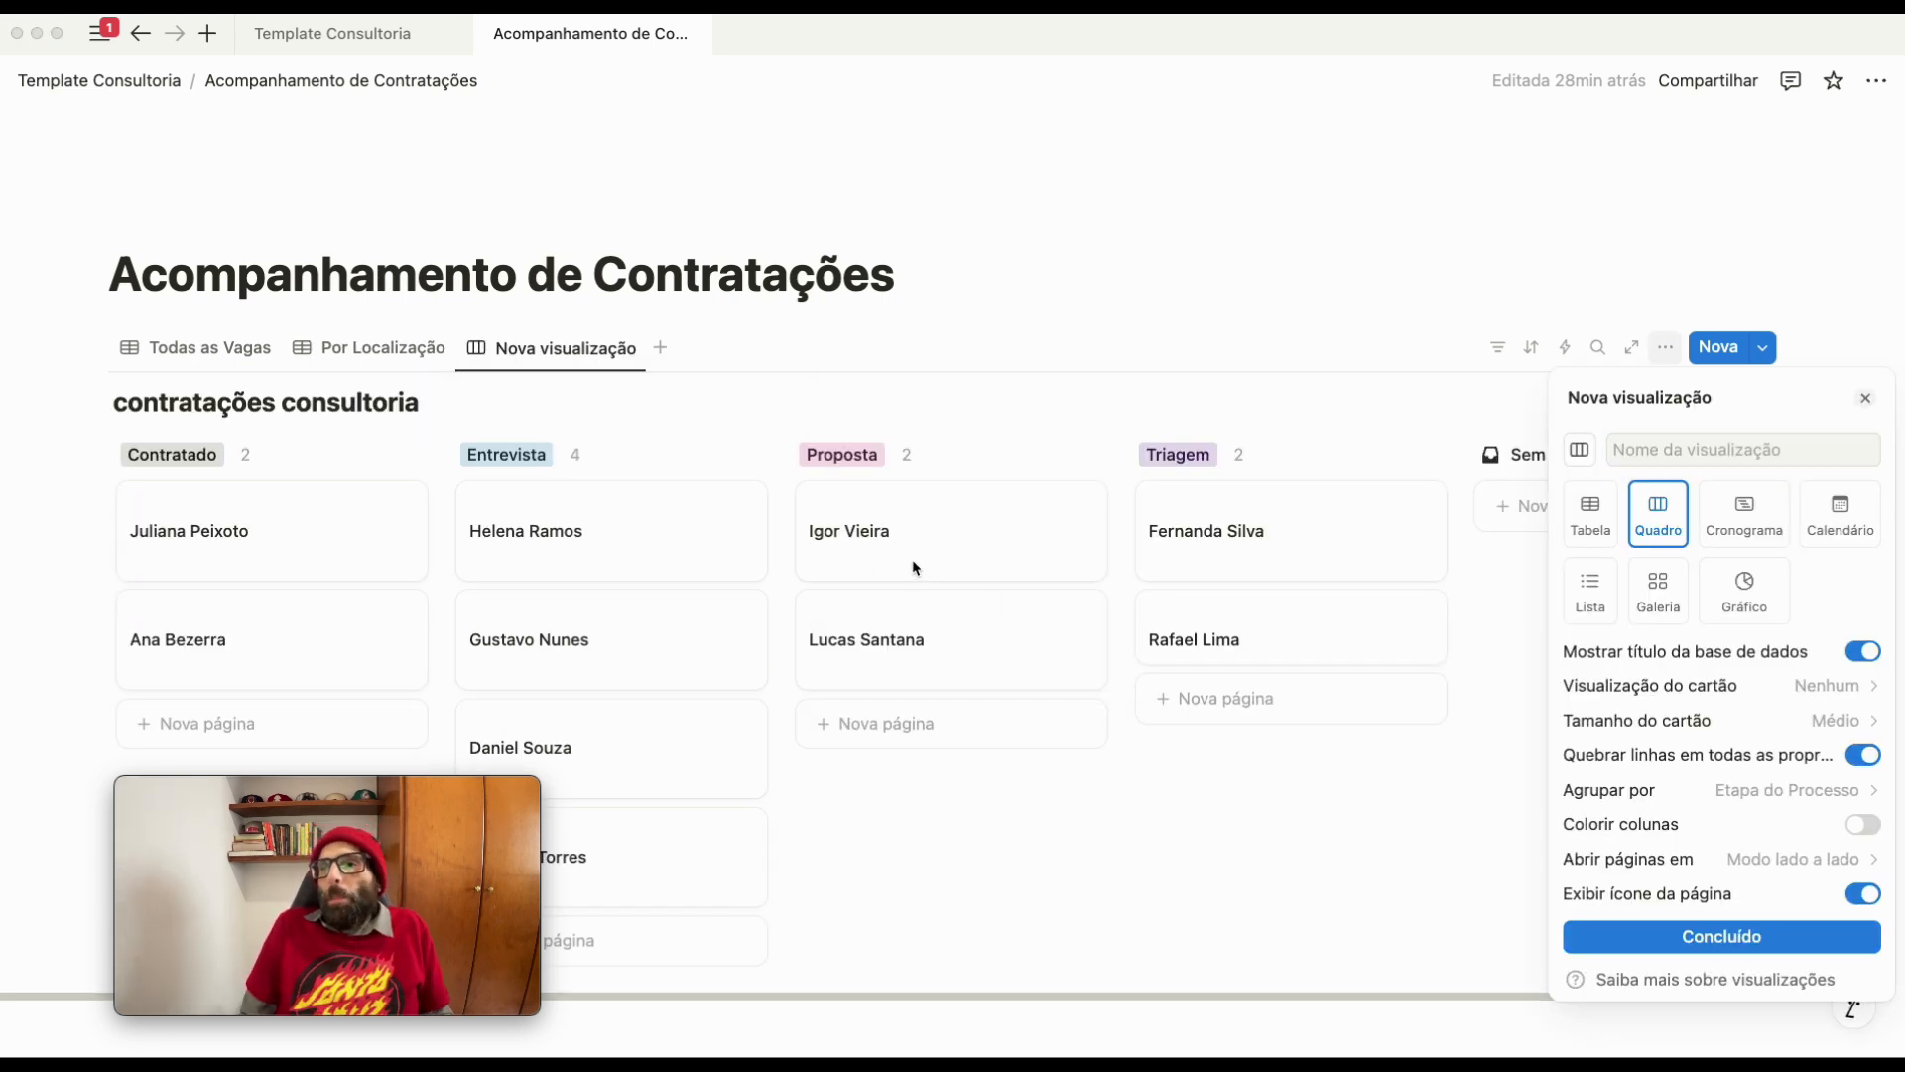
left_click(1720, 458)
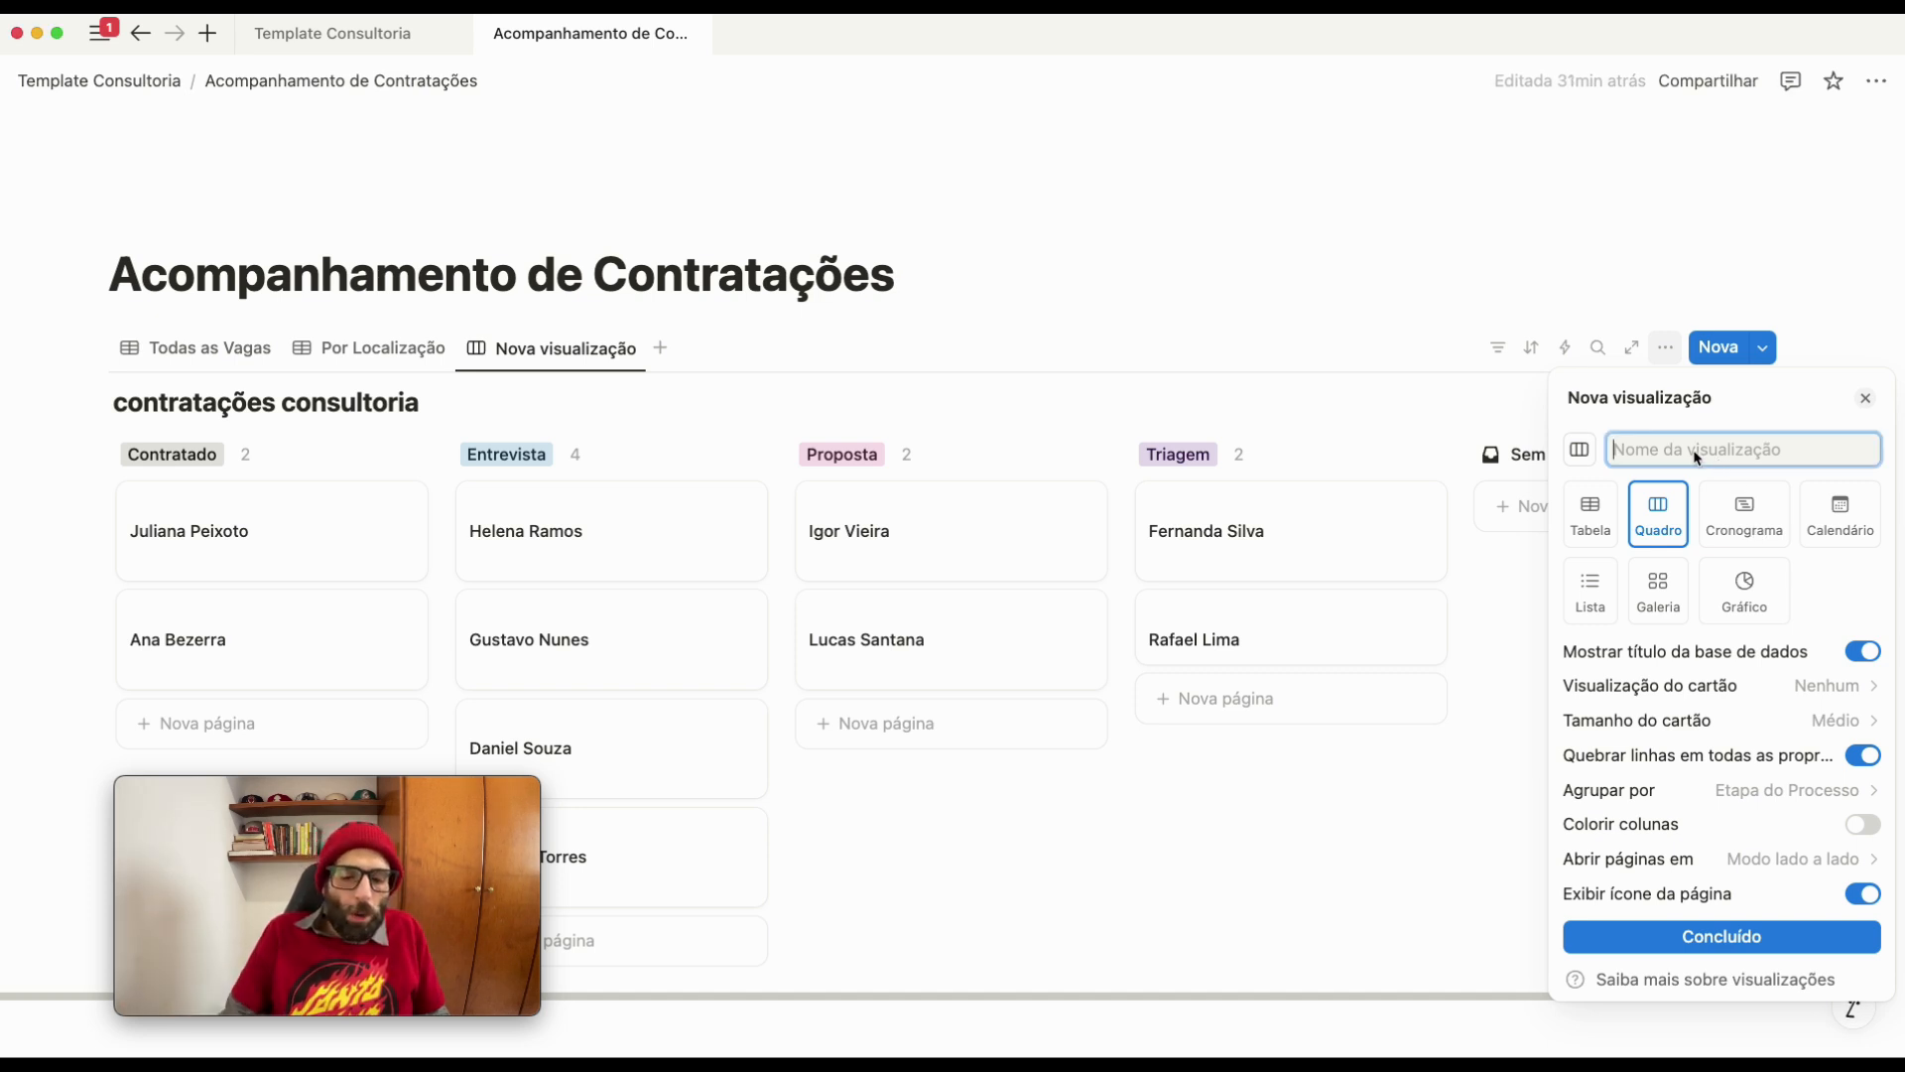
type("P")
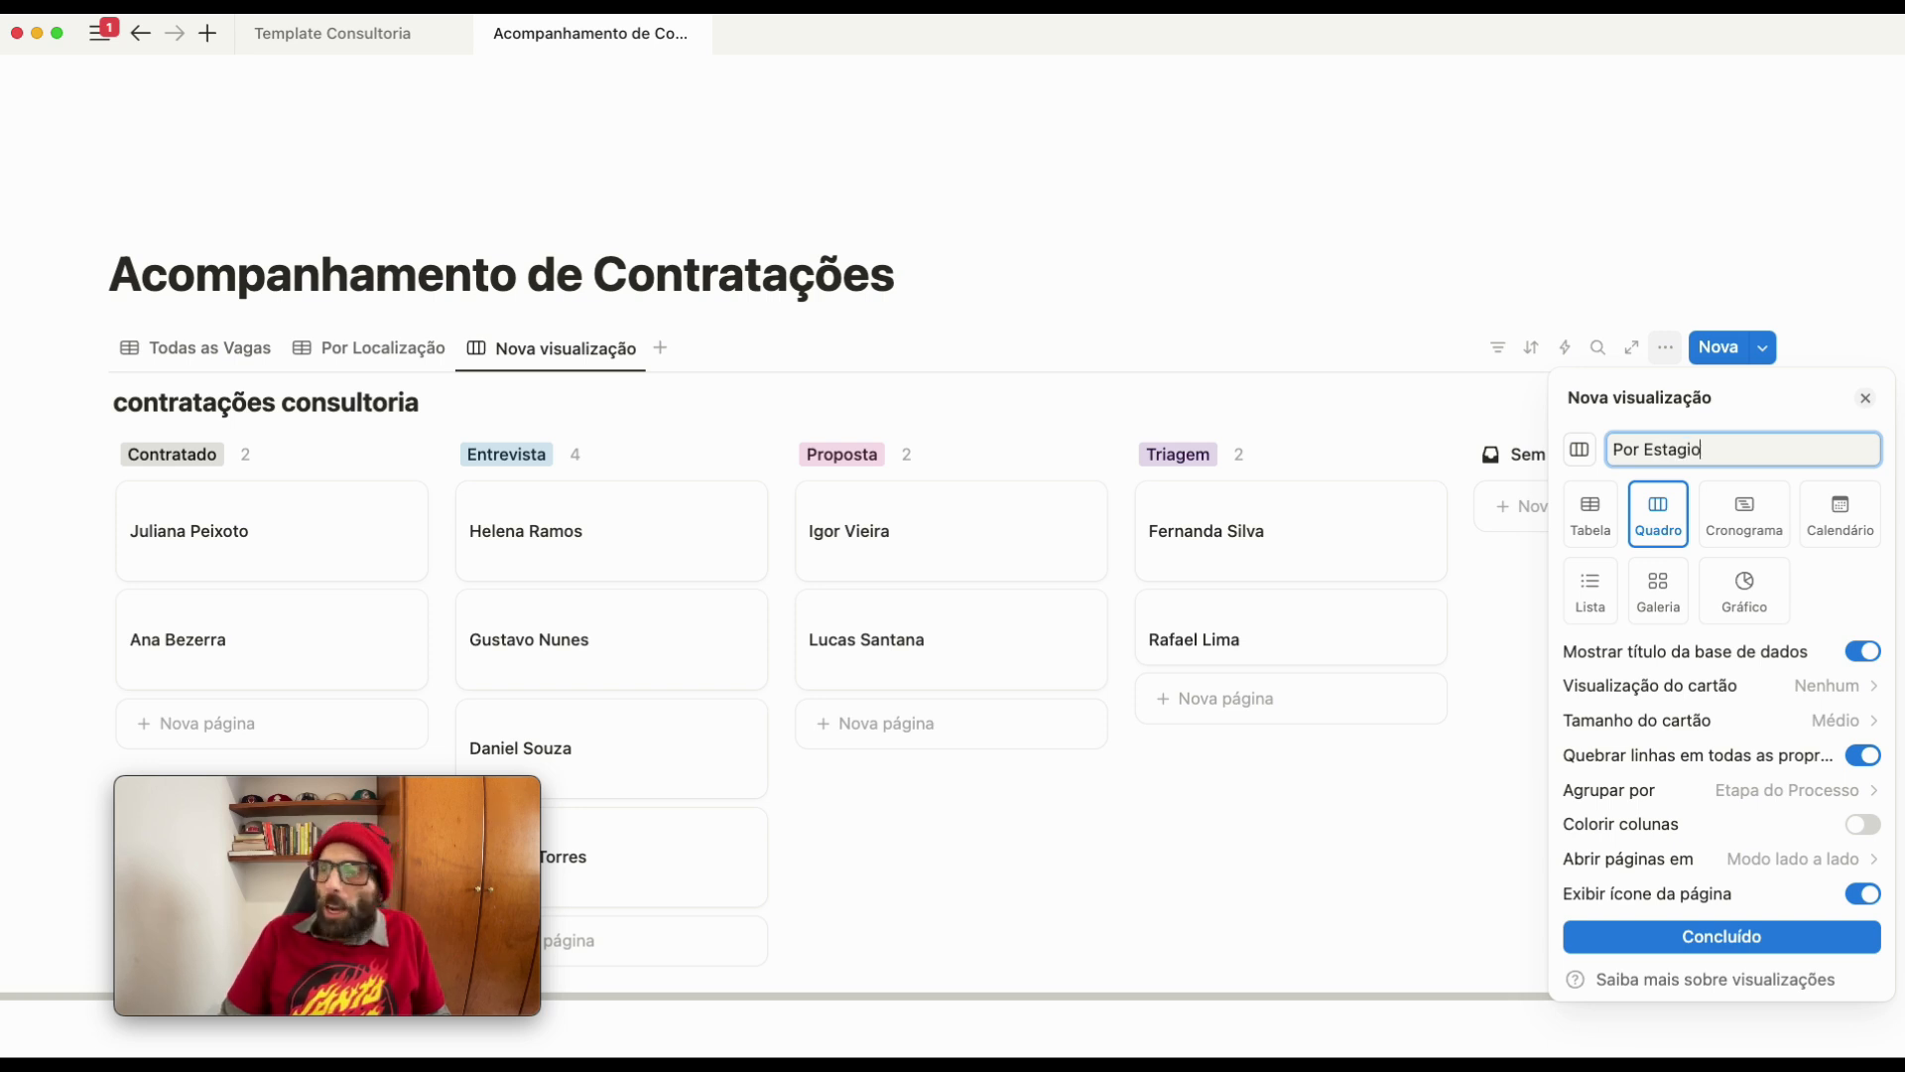
type("or Estagio")
double_click(1685, 453)
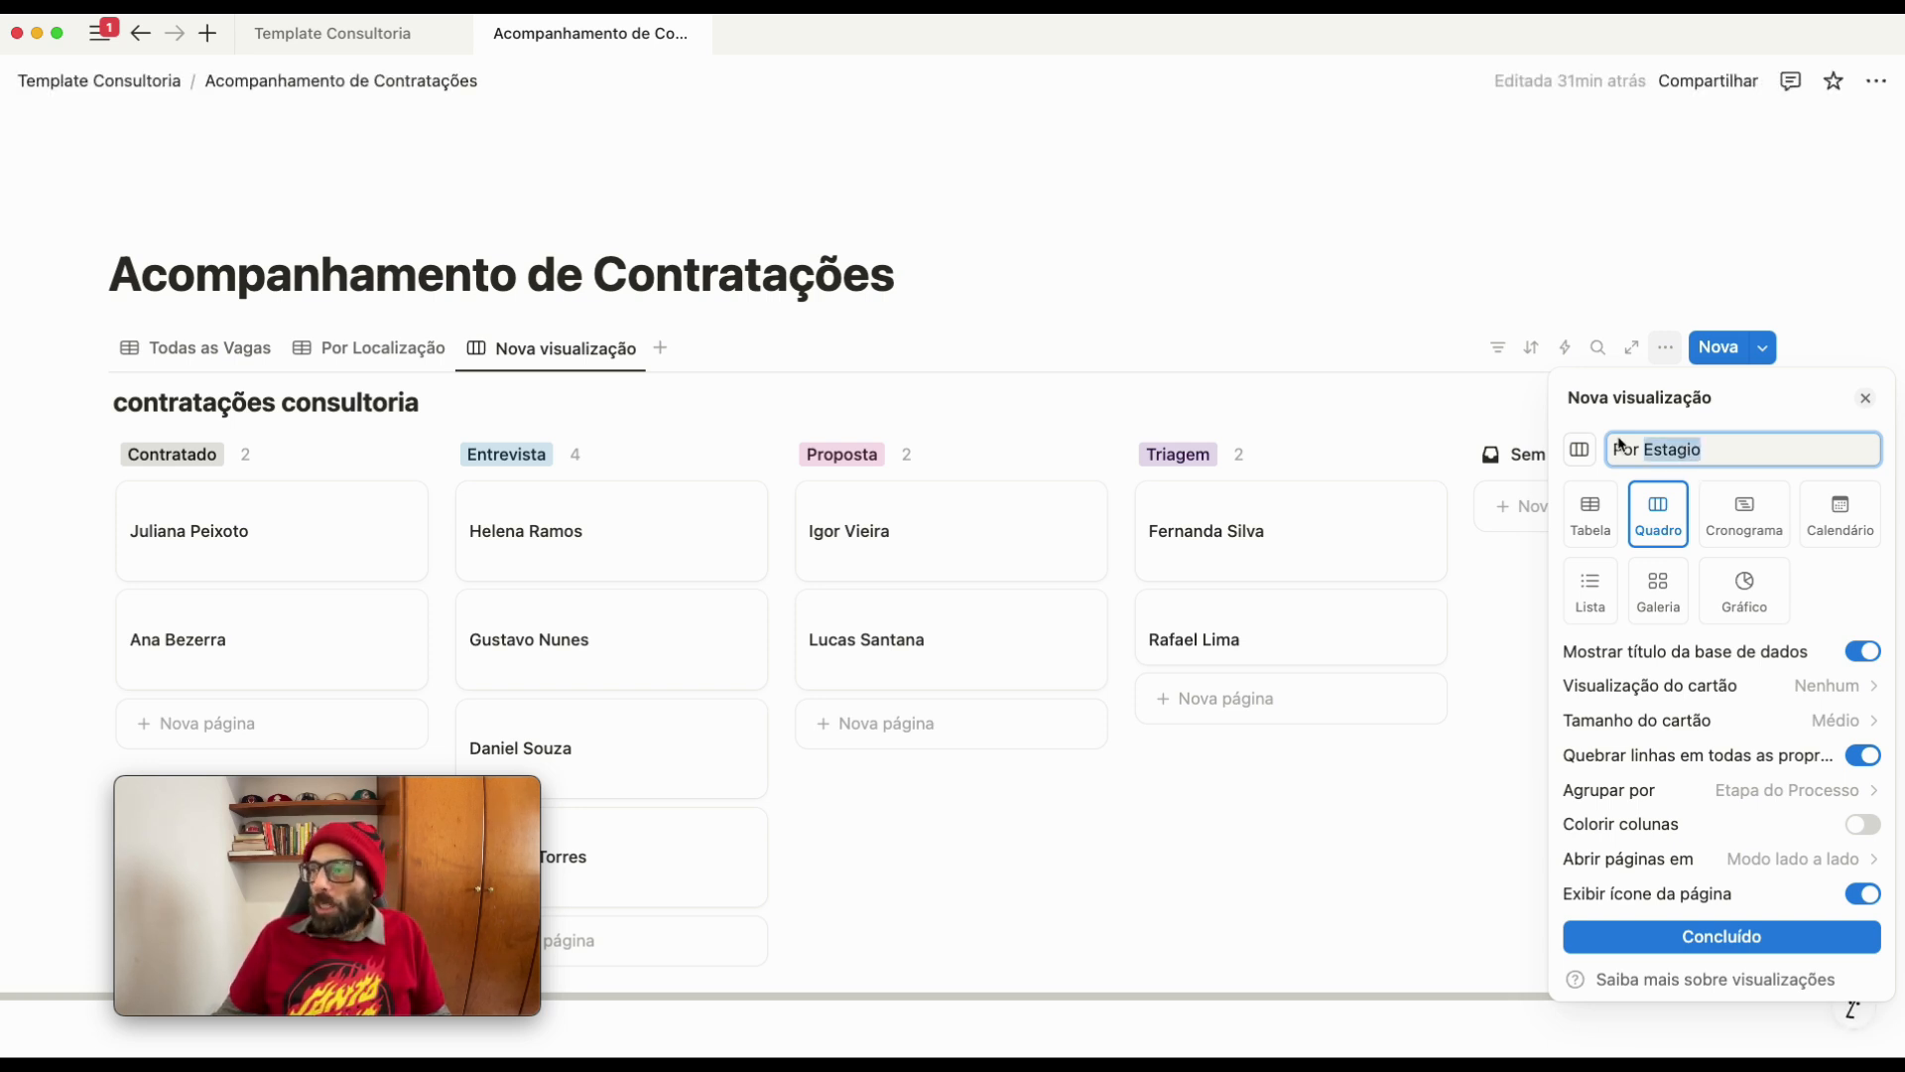
left_click(1677, 452)
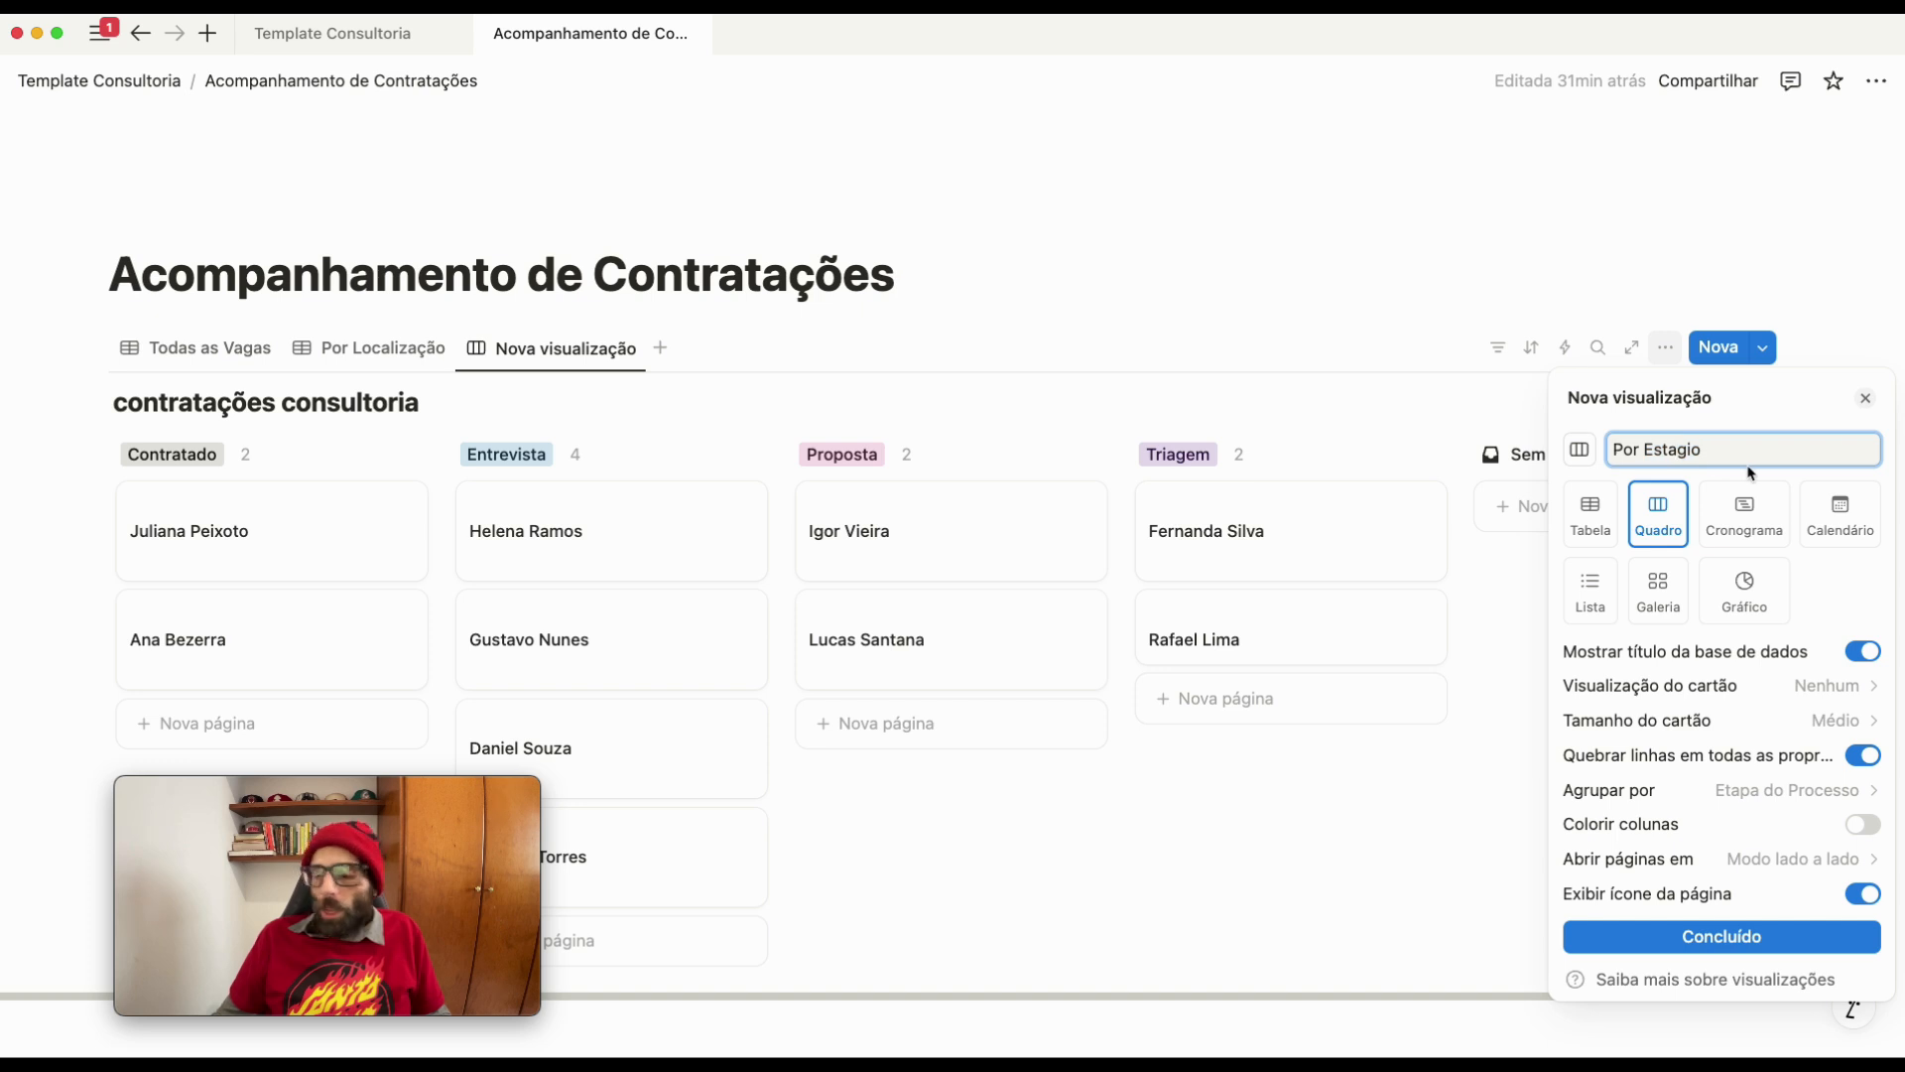
key("BackSpace")
type("á")
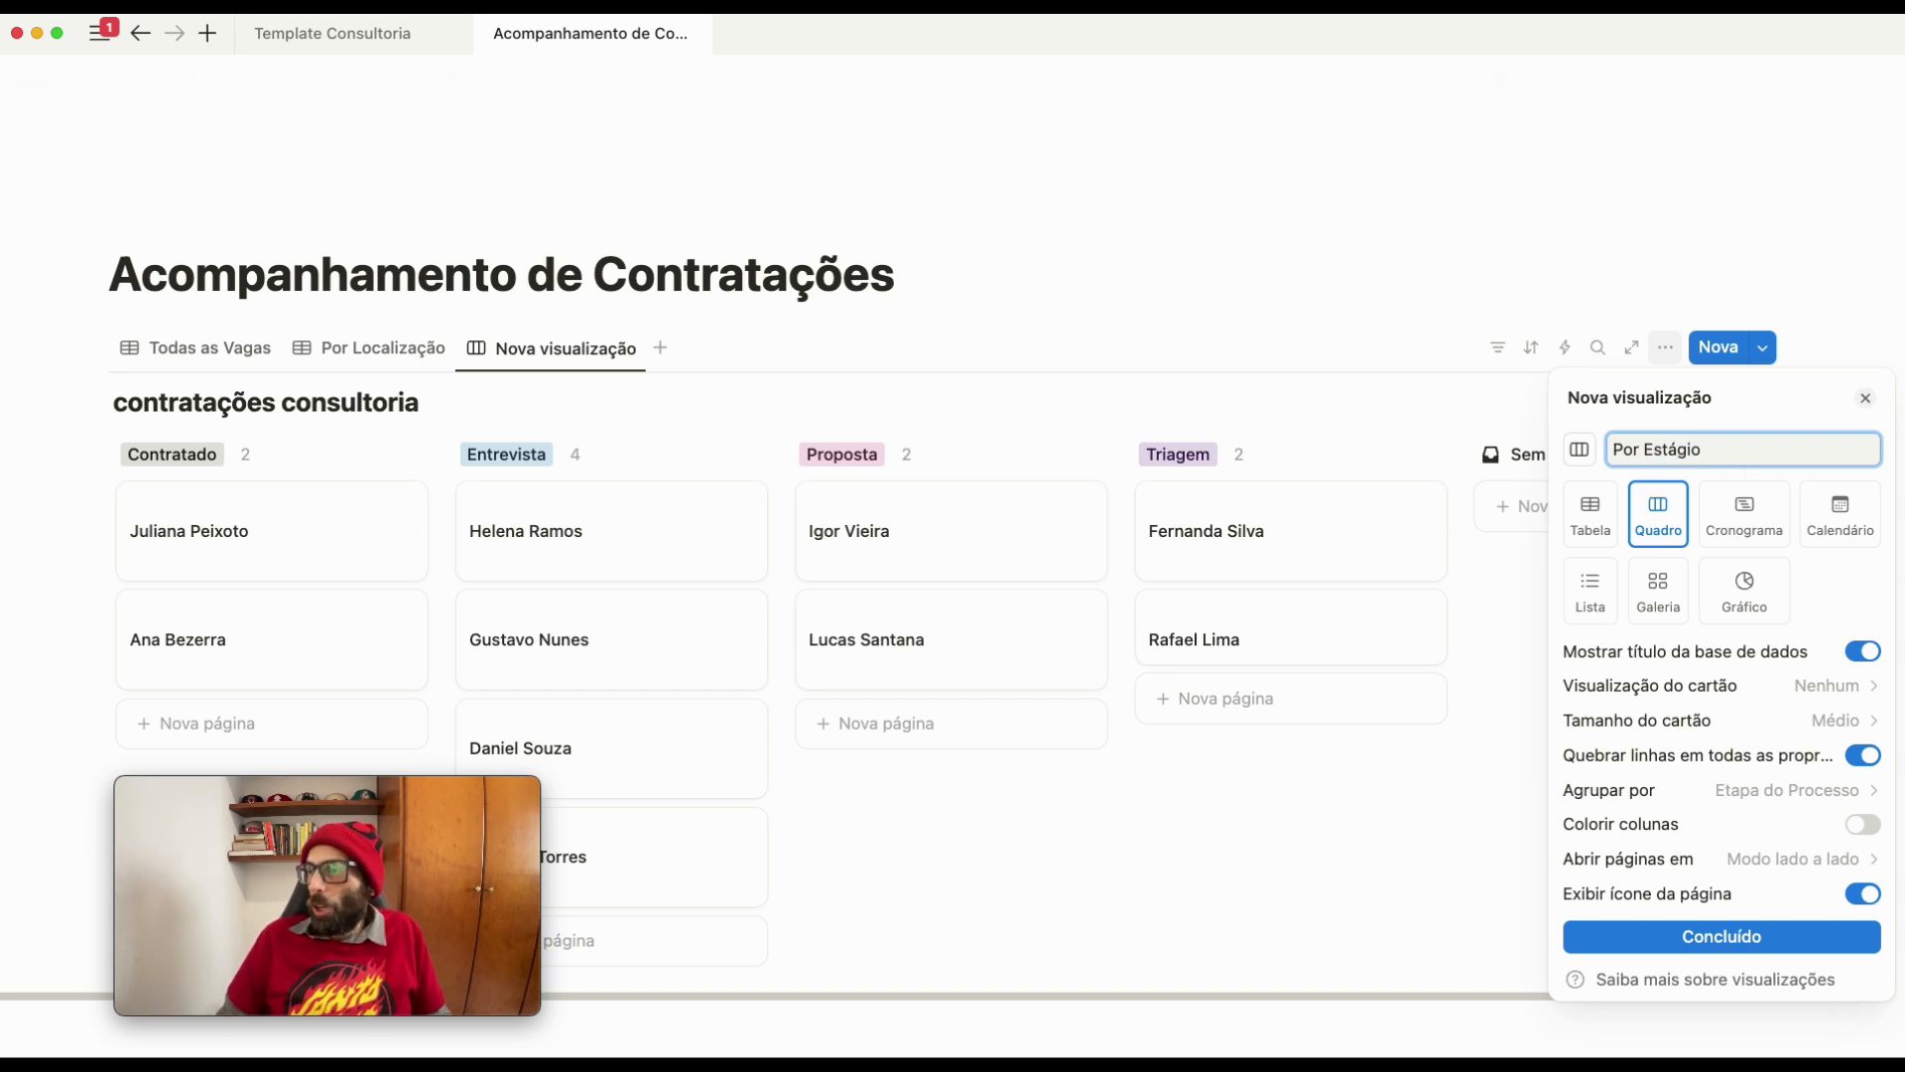
left_click(1697, 824)
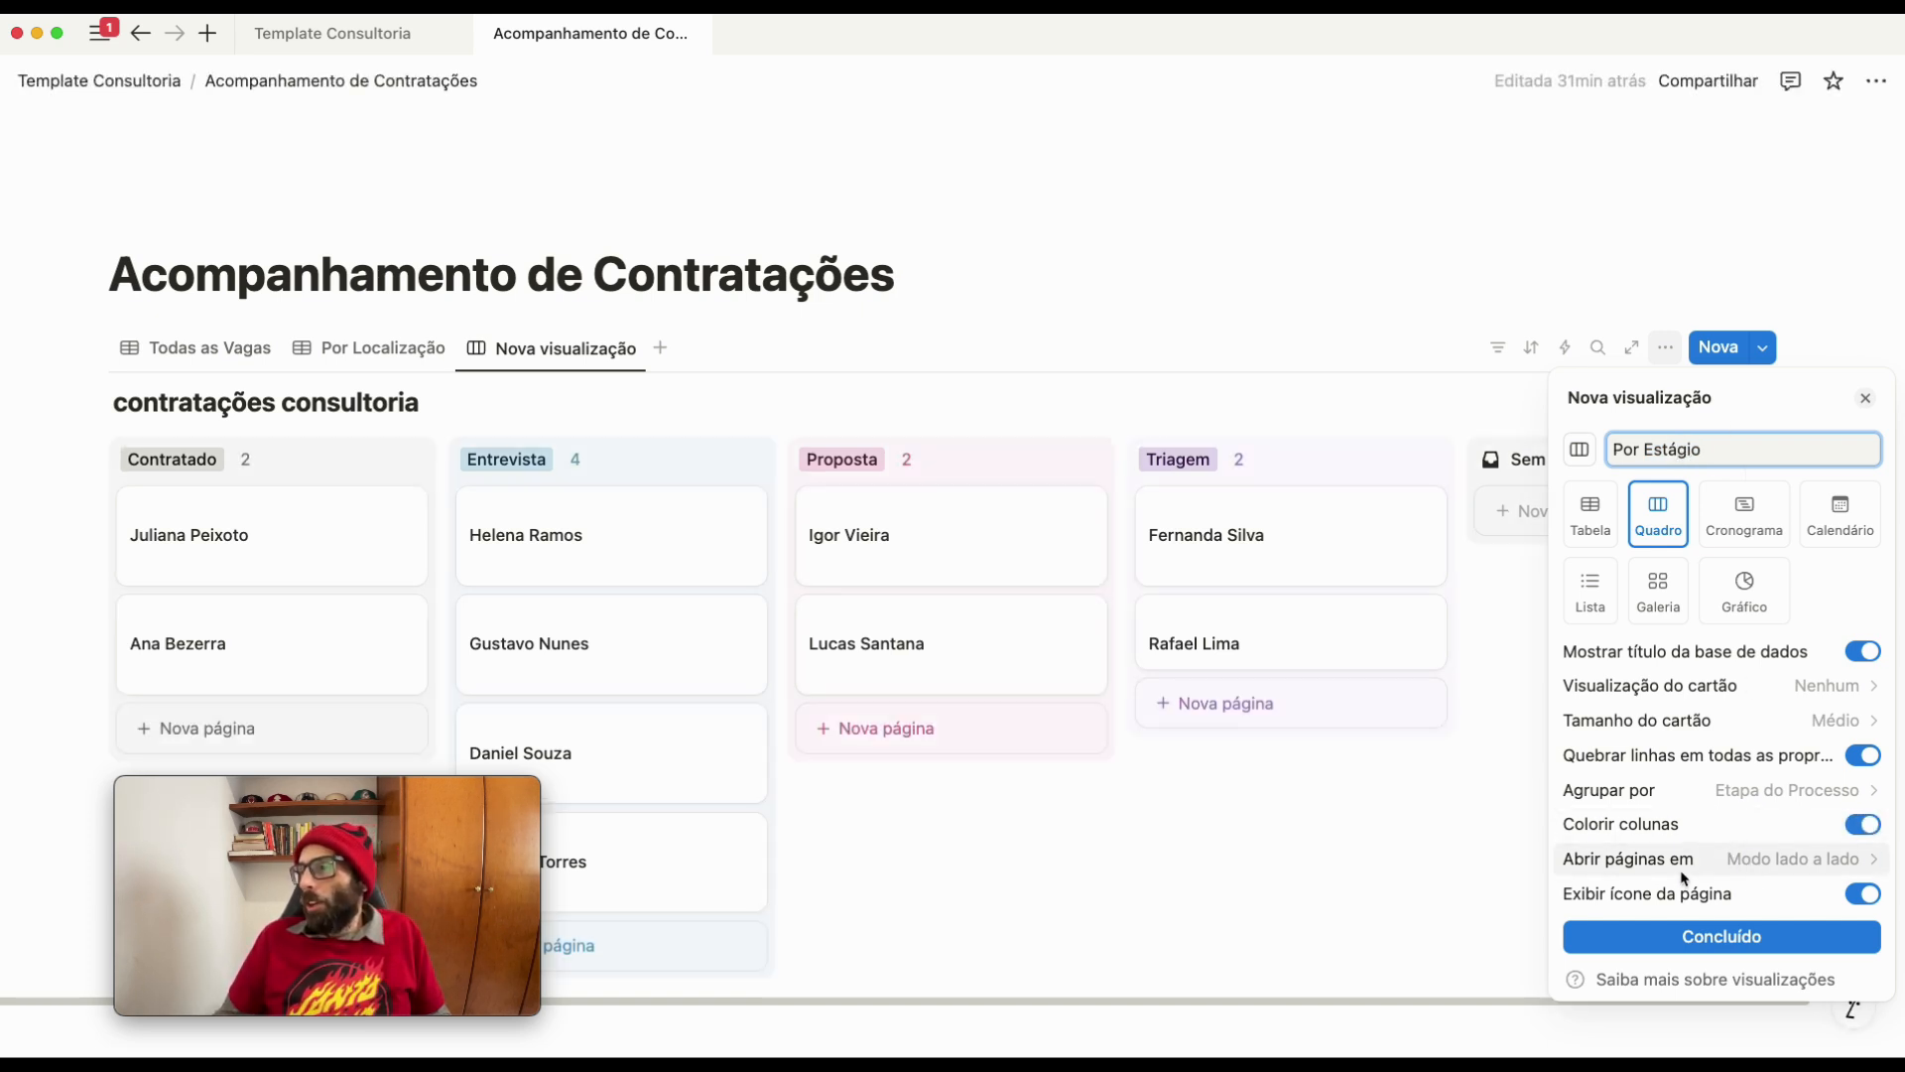
left_click(1697, 938)
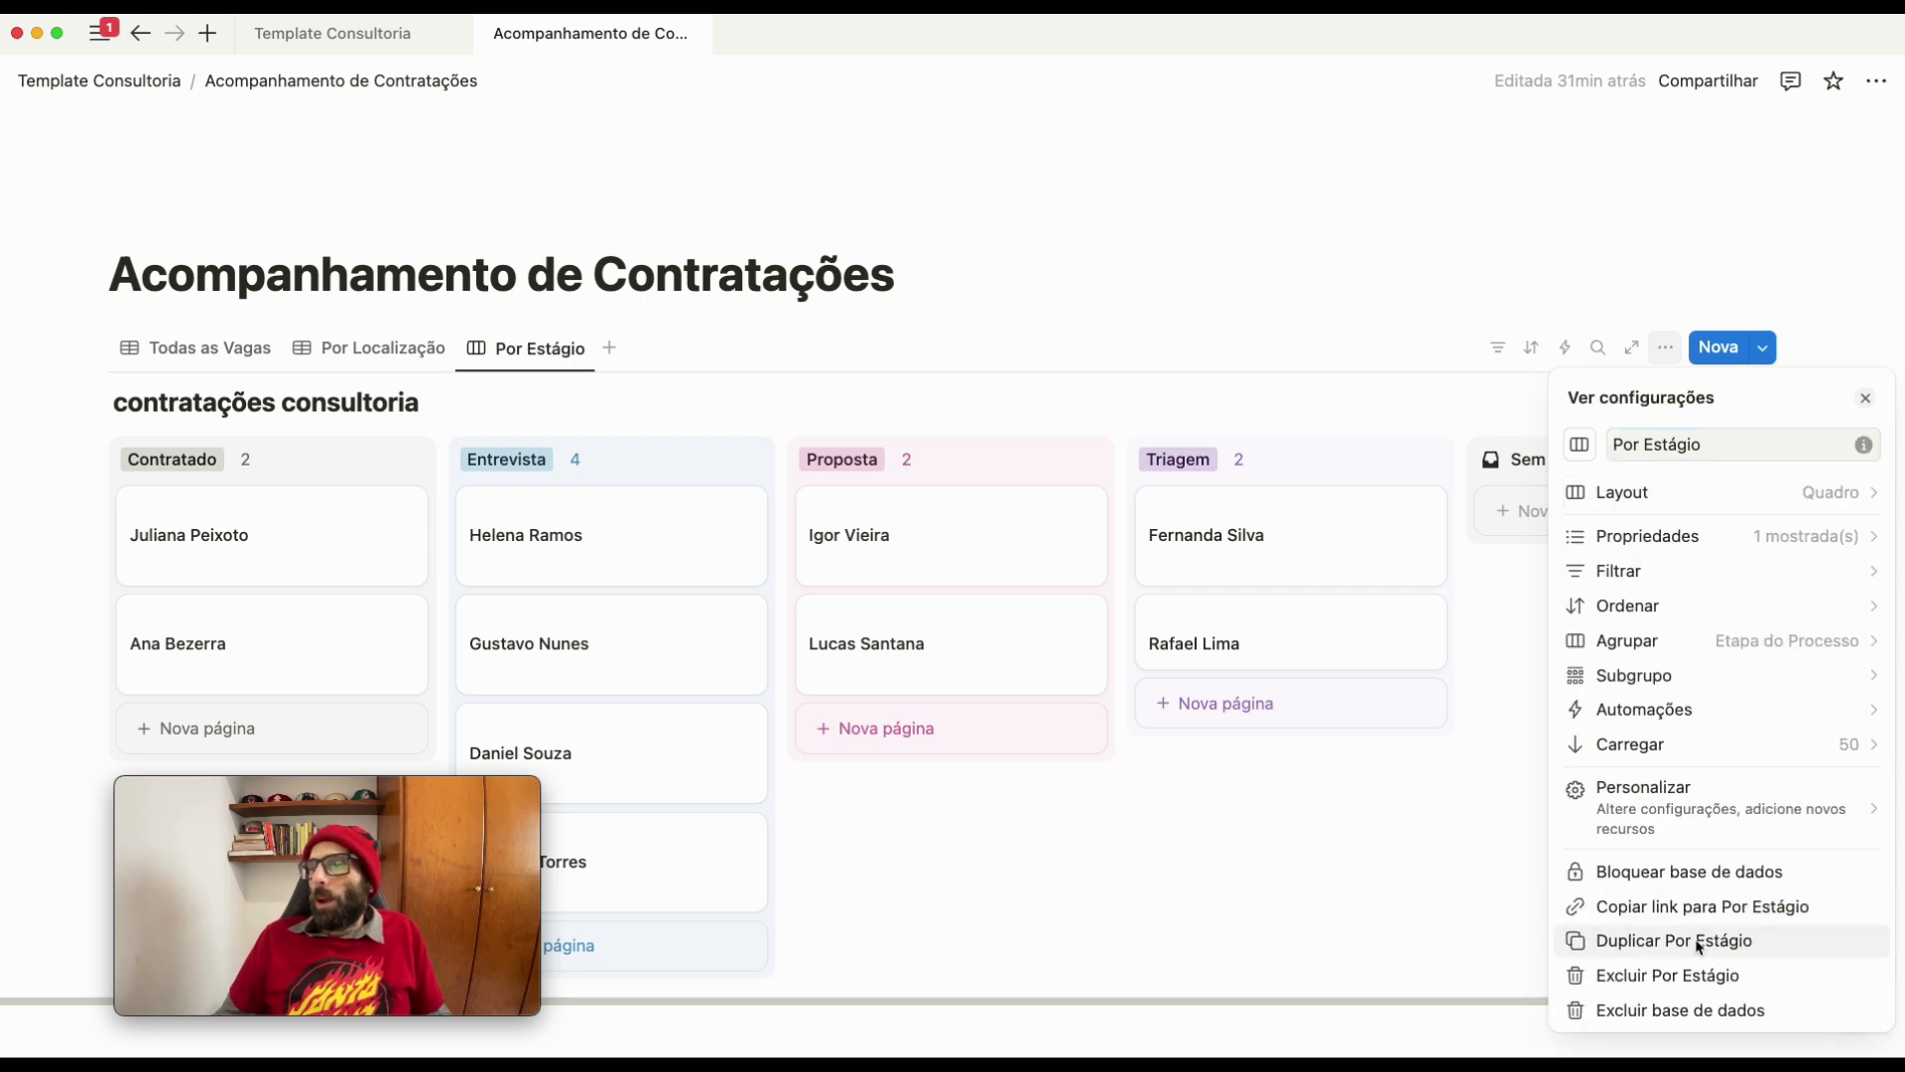
Show E-mail, Responsável pela Vaga and Cargo on the Por Estágio cards, in that order
left_click(1677, 544)
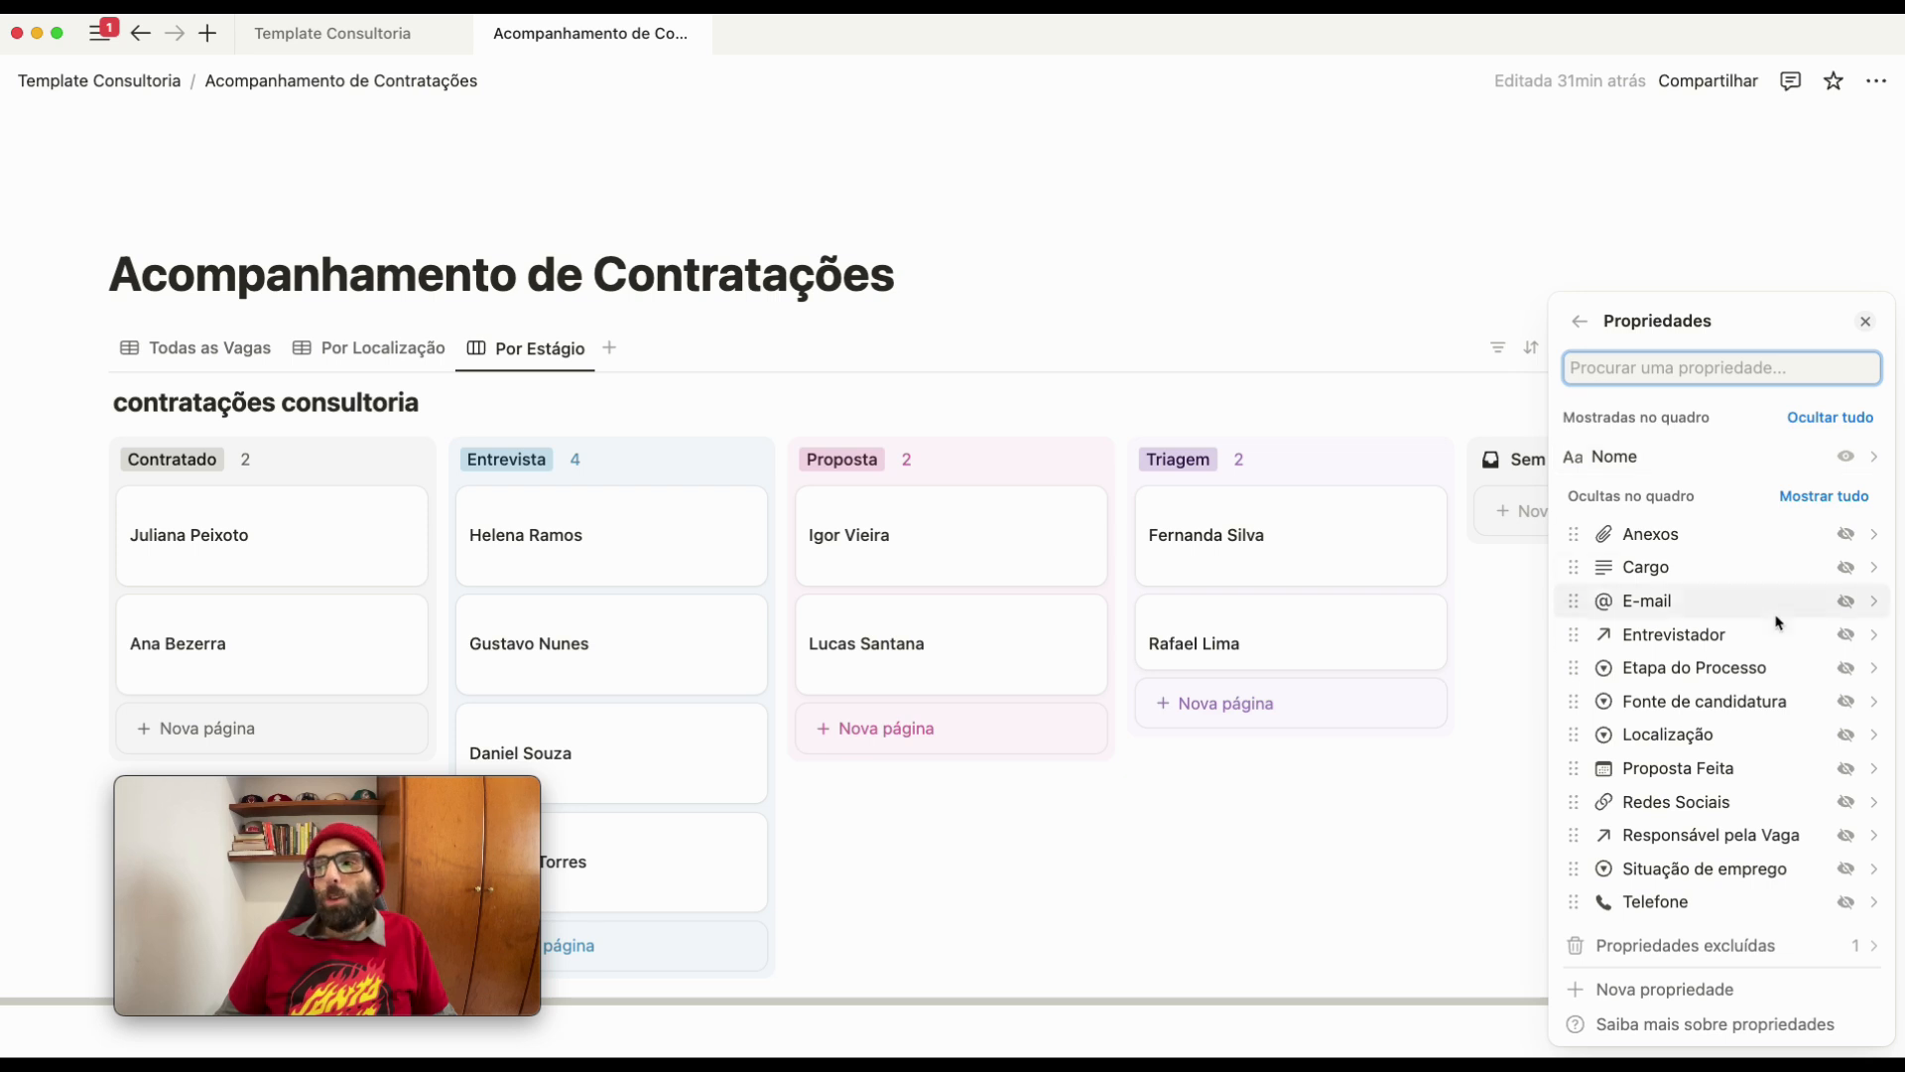
left_click(1847, 572)
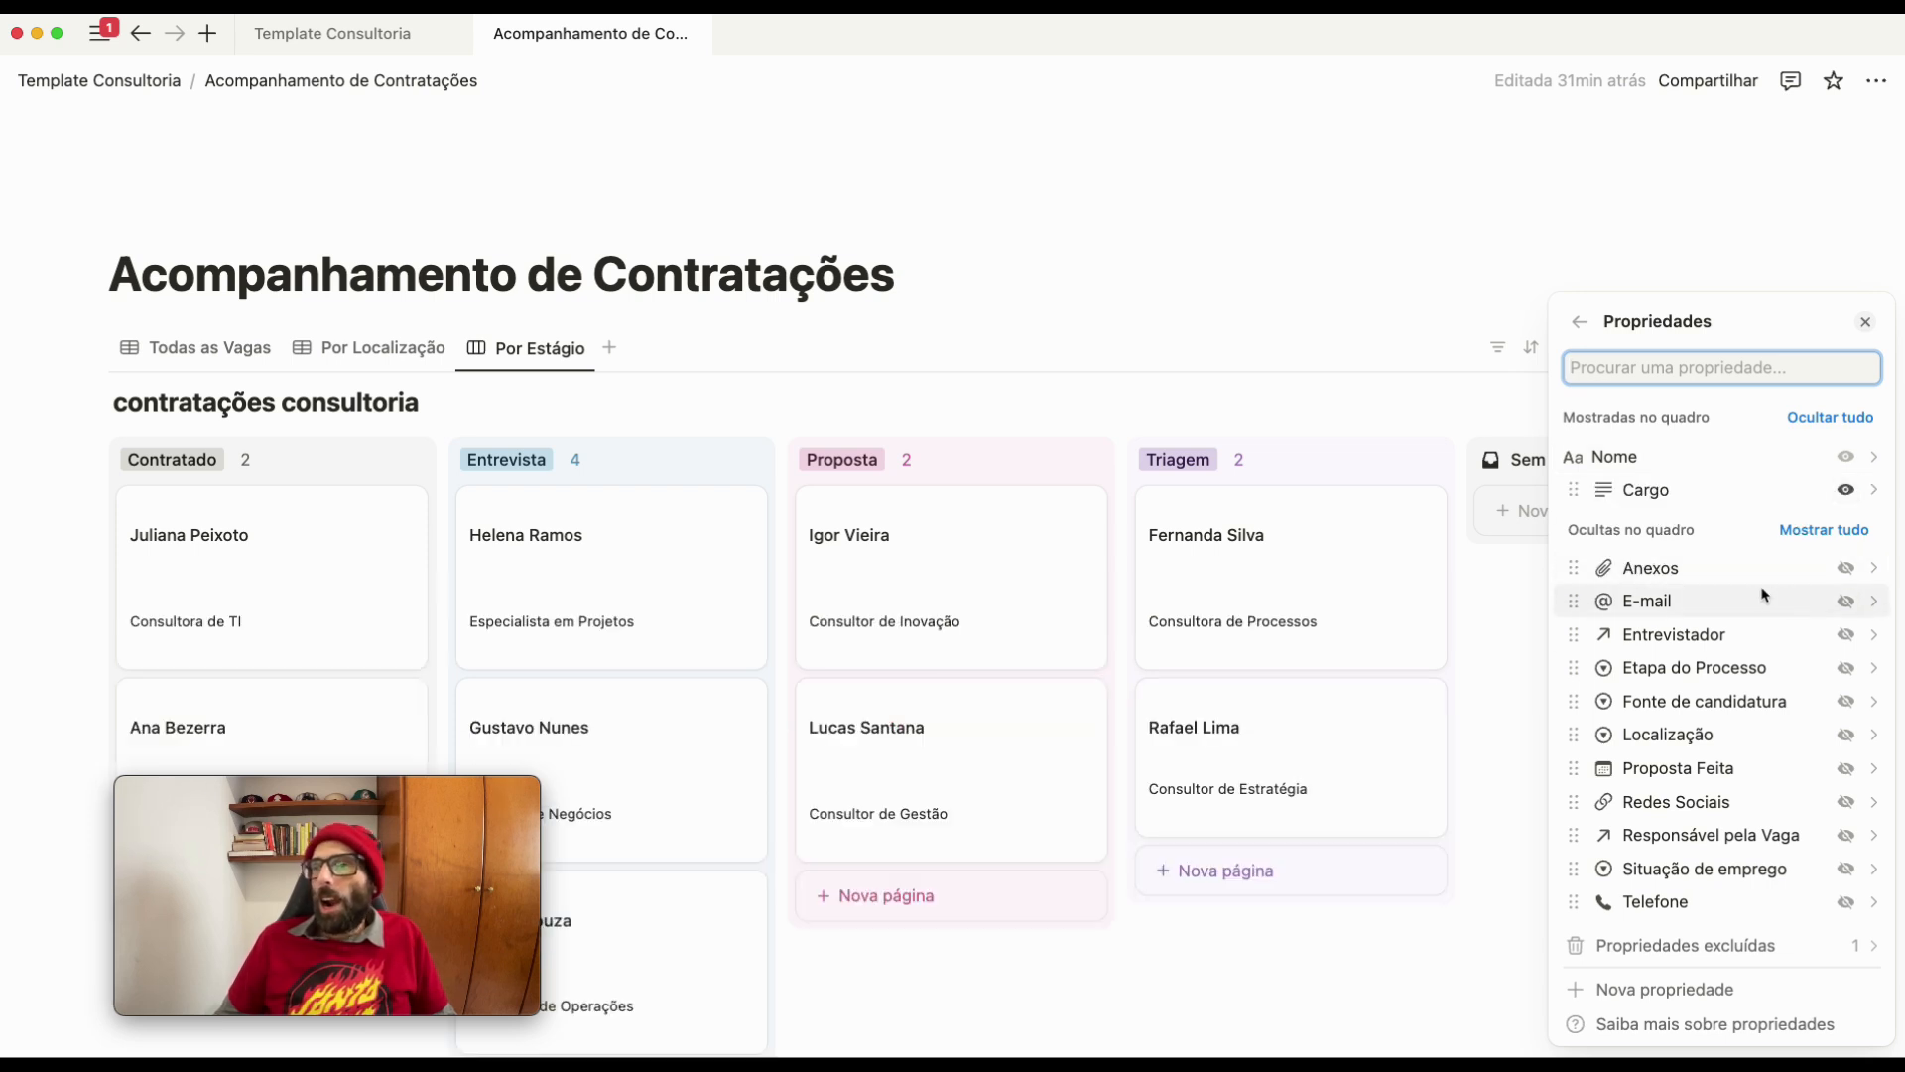
left_click(1851, 604)
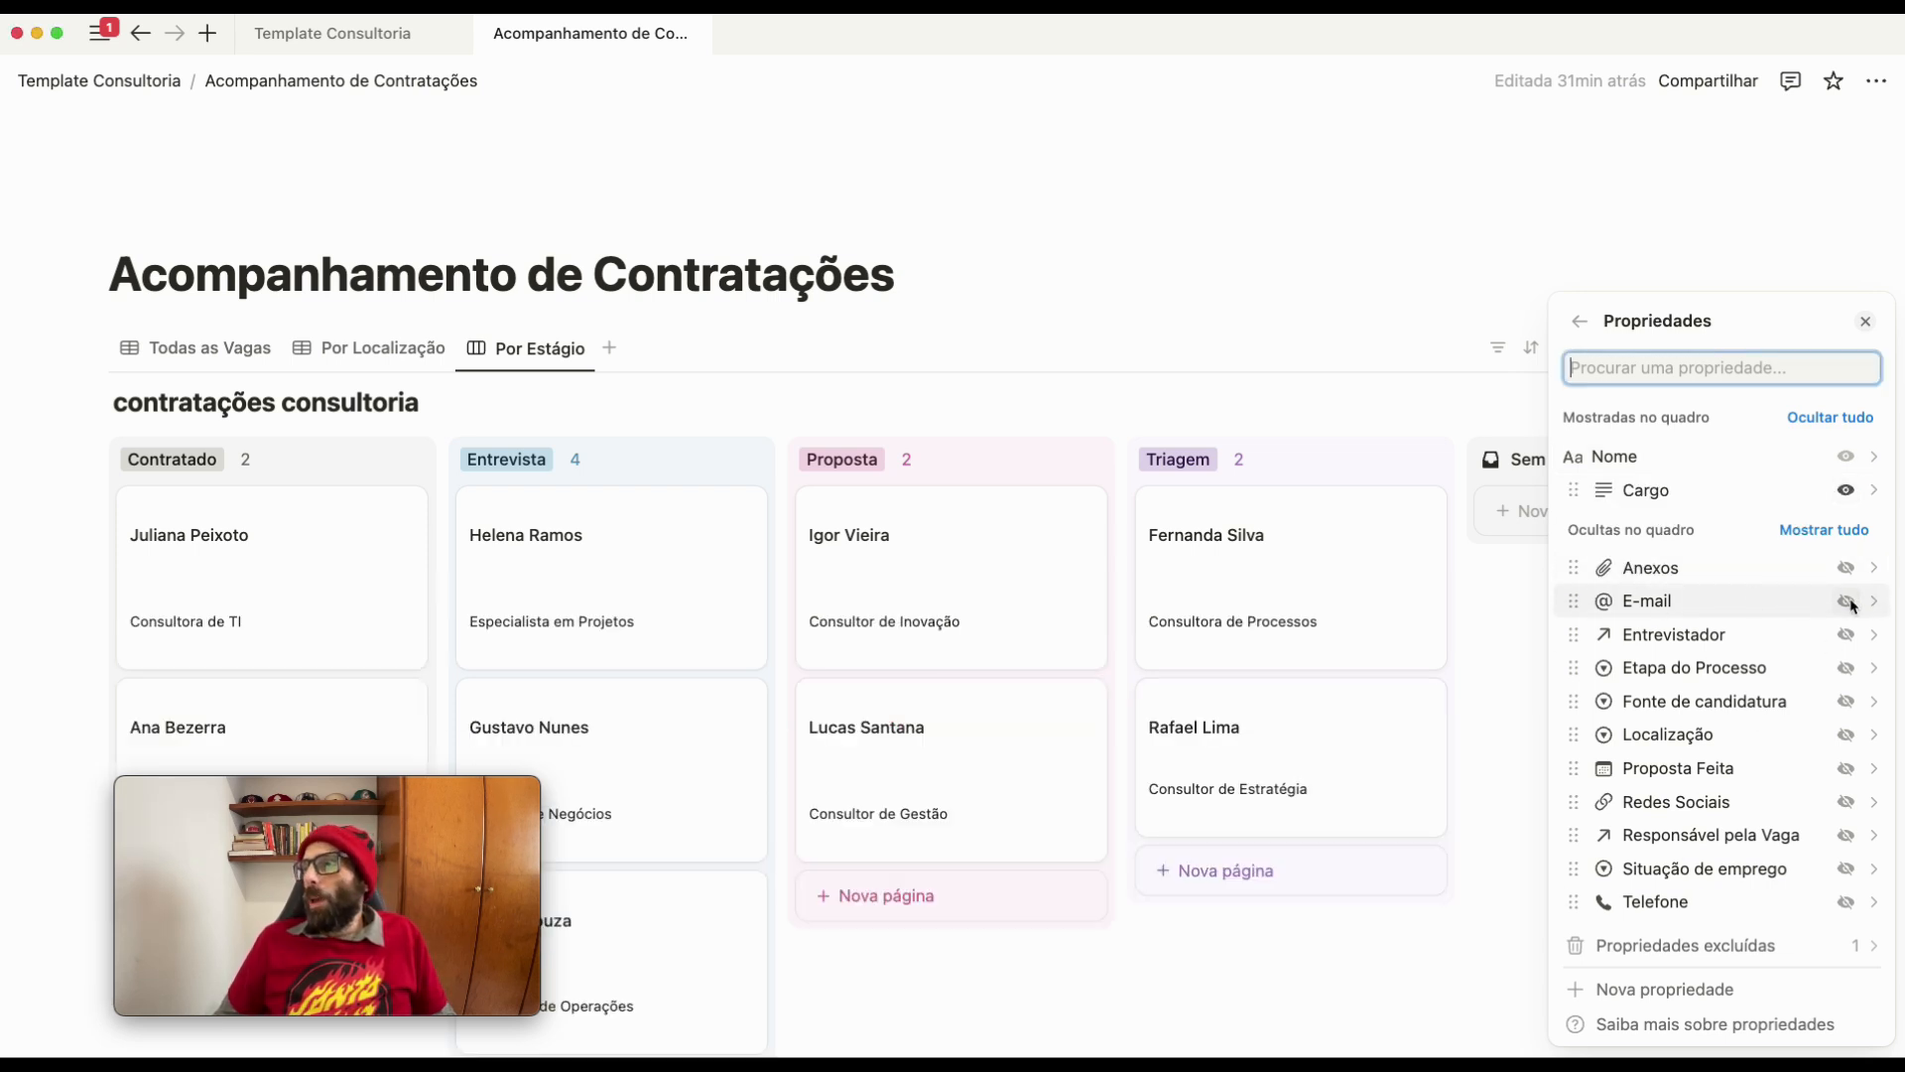
left_click(1848, 601)
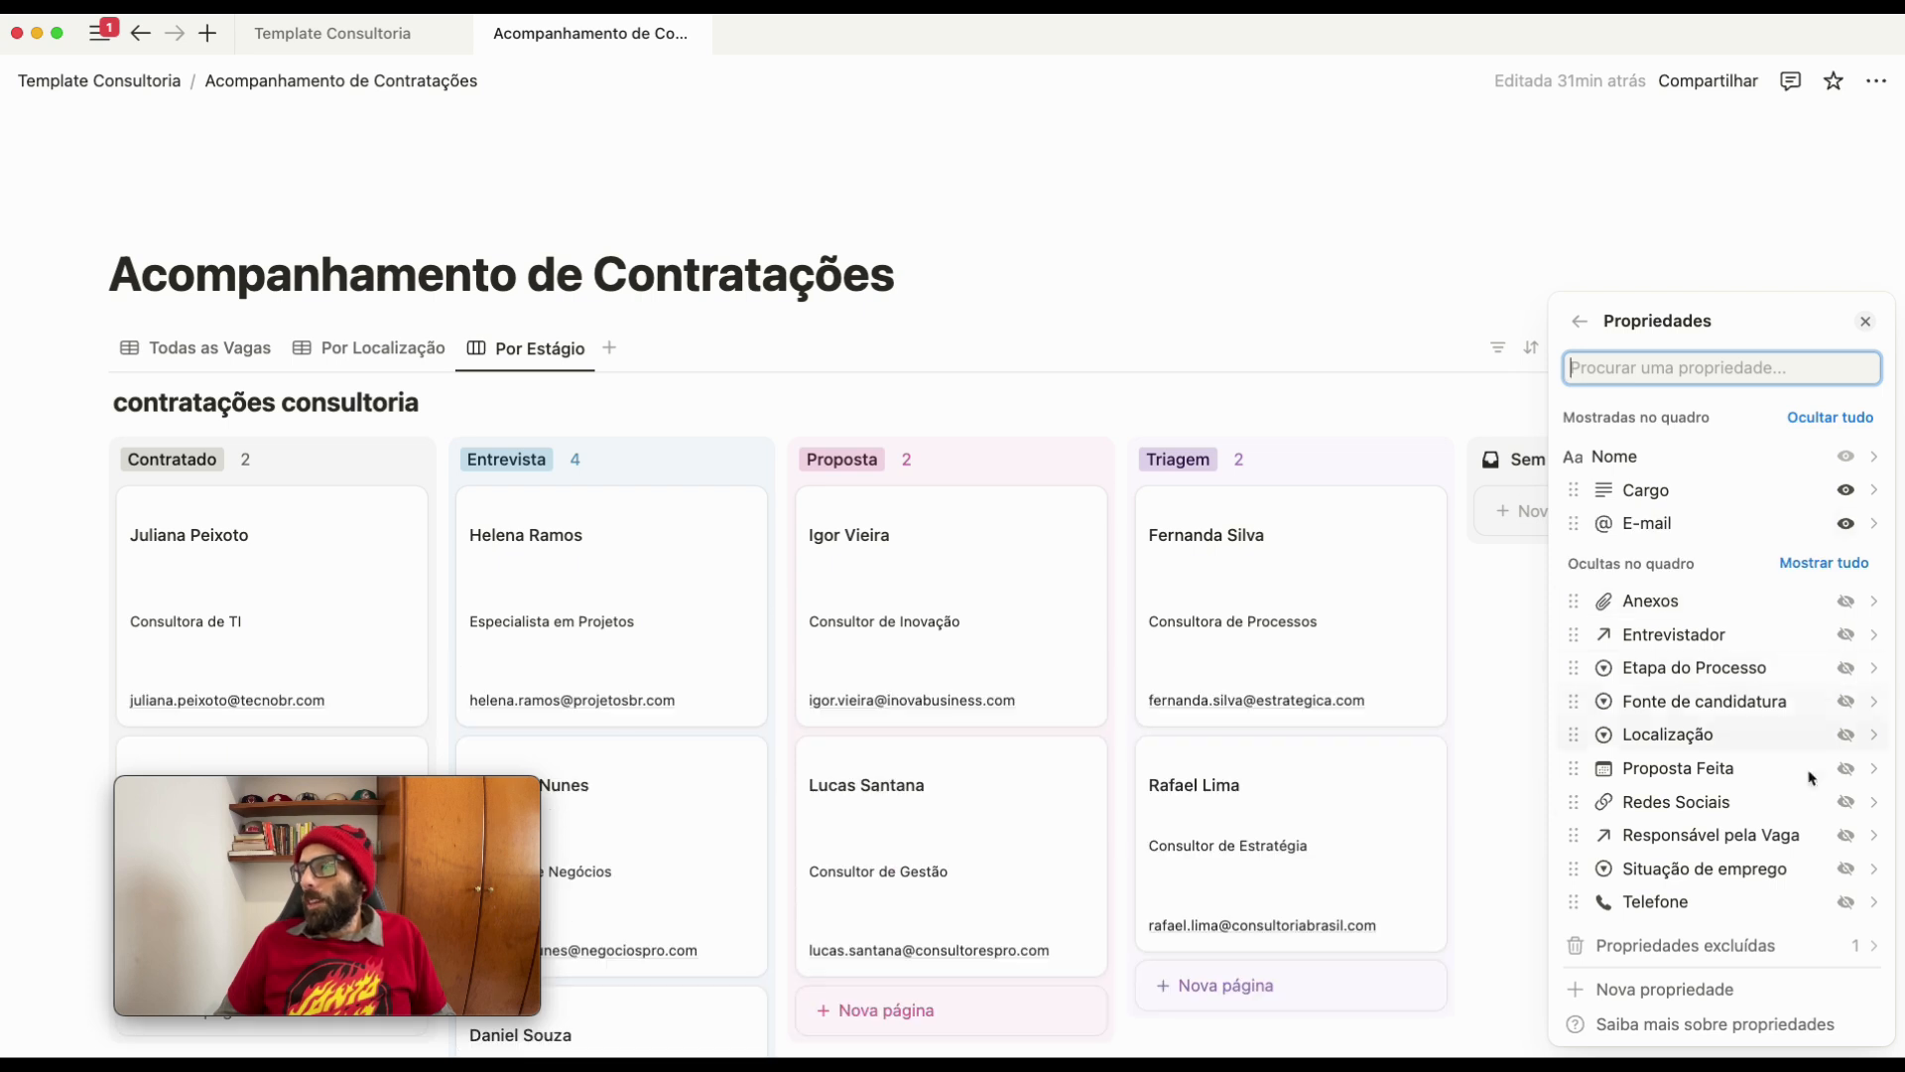
left_click(1844, 837)
mouse_move(1574, 524)
left_mouse_down()
mouse_move(1578, 482)
mouse_move(1579, 523)
left_mouse_up()
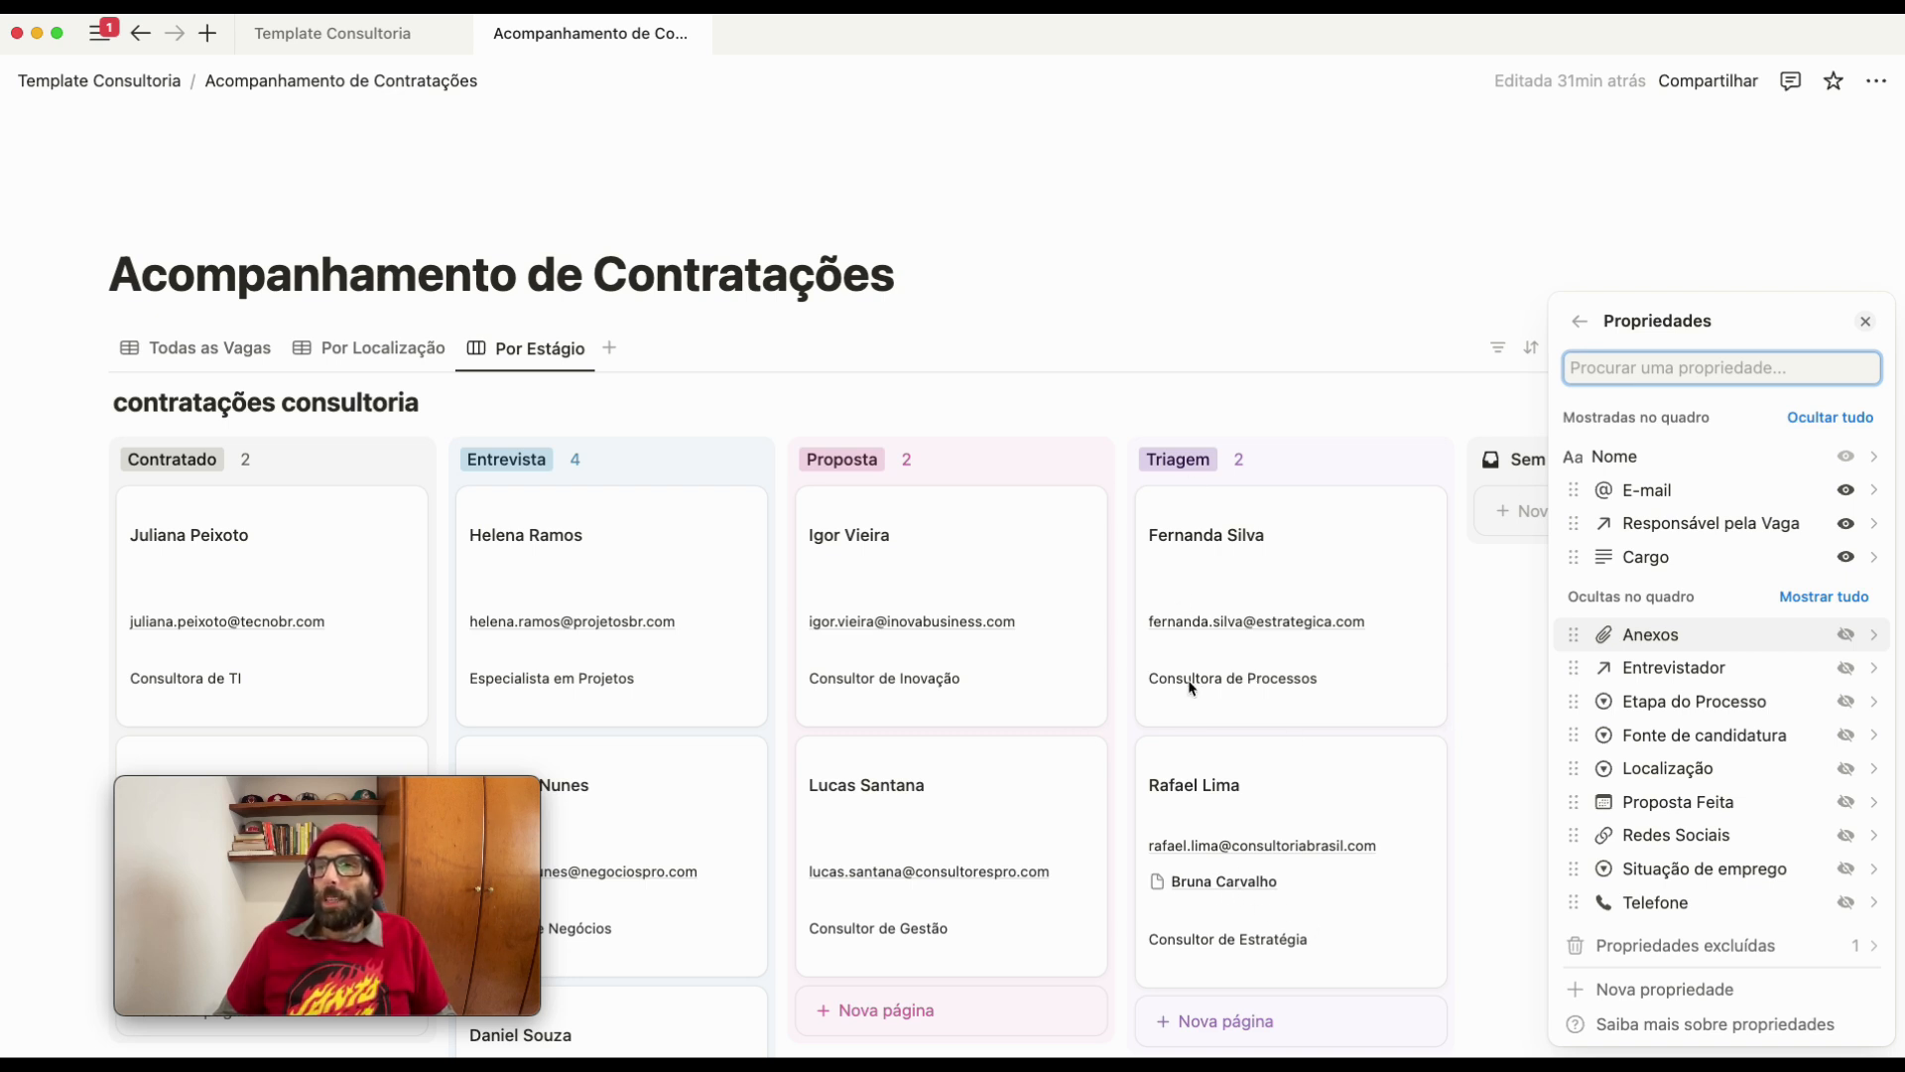
key("Escape")
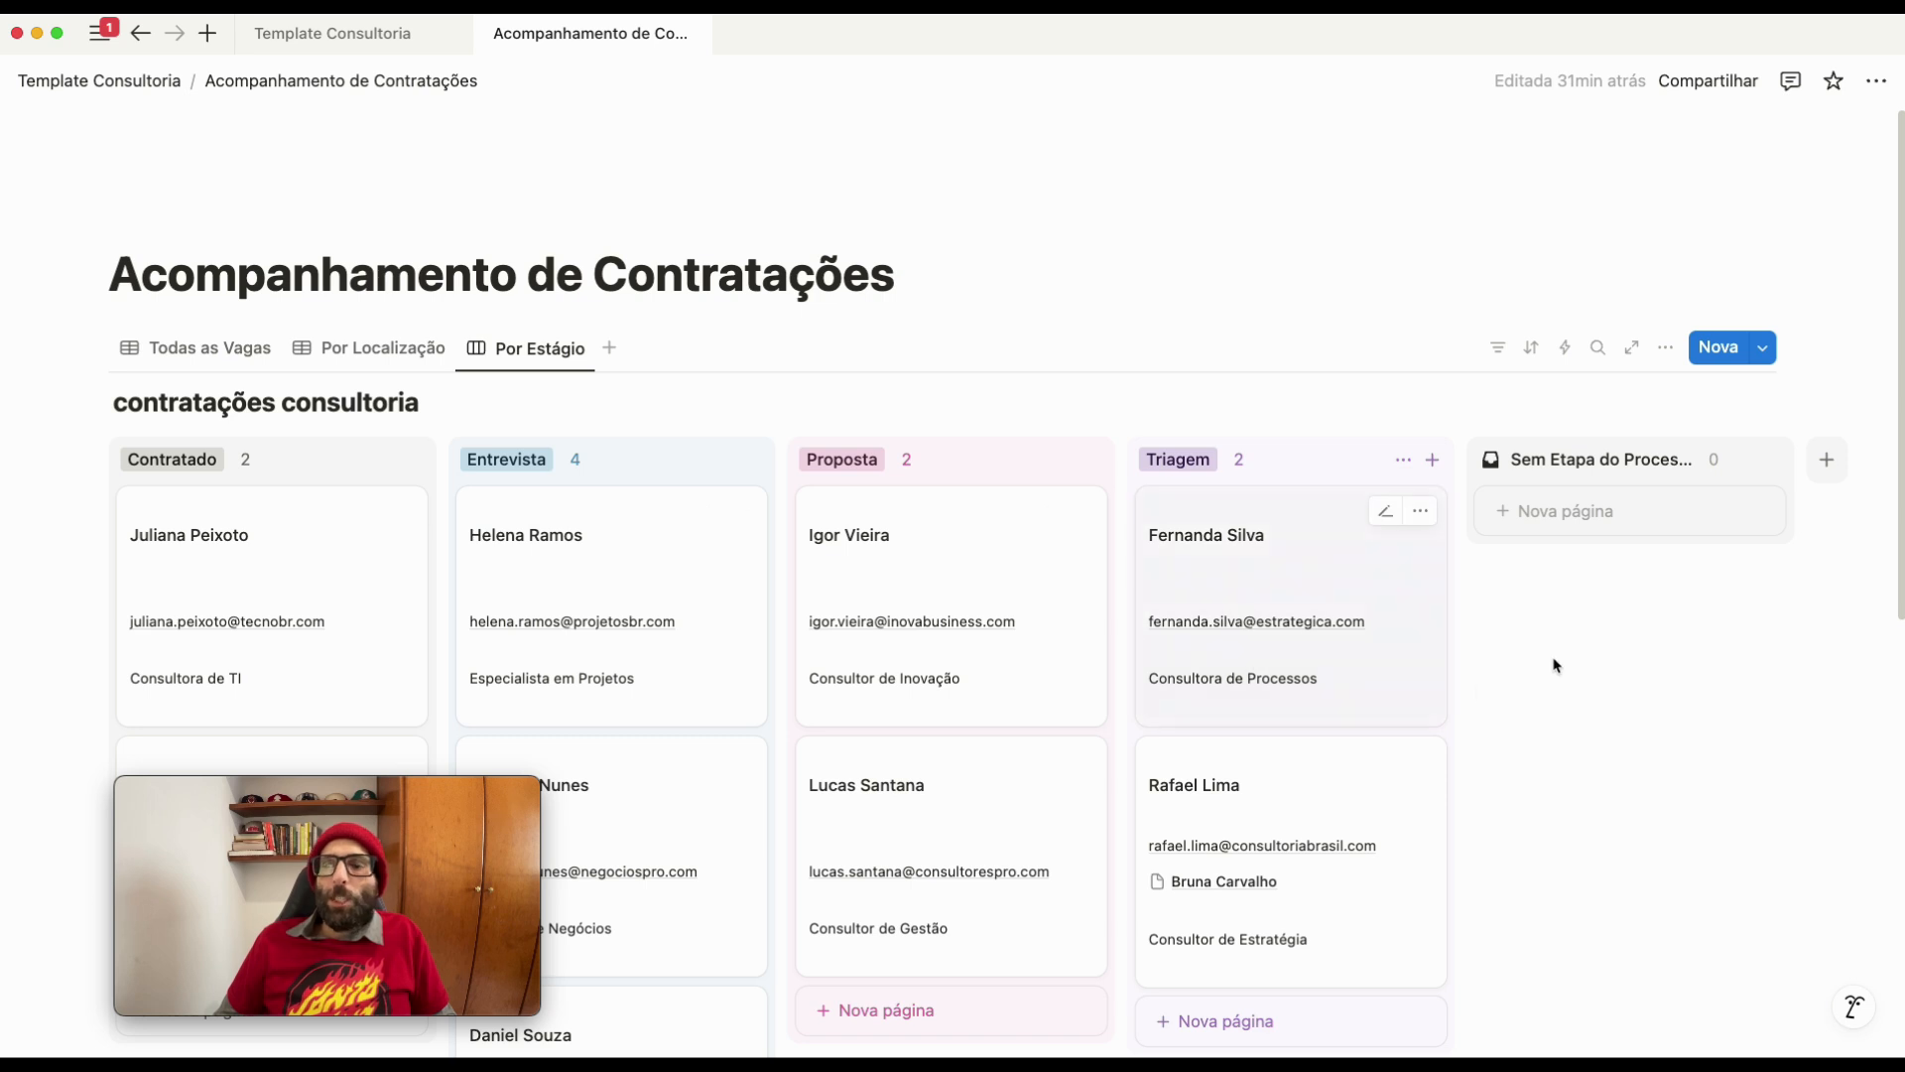
Reorder the board columns to Triagem, Entrevista, Proposta and Contratado
left_click_drag(1291, 472, 377, 510)
left_click_drag(986, 471, 766, 497)
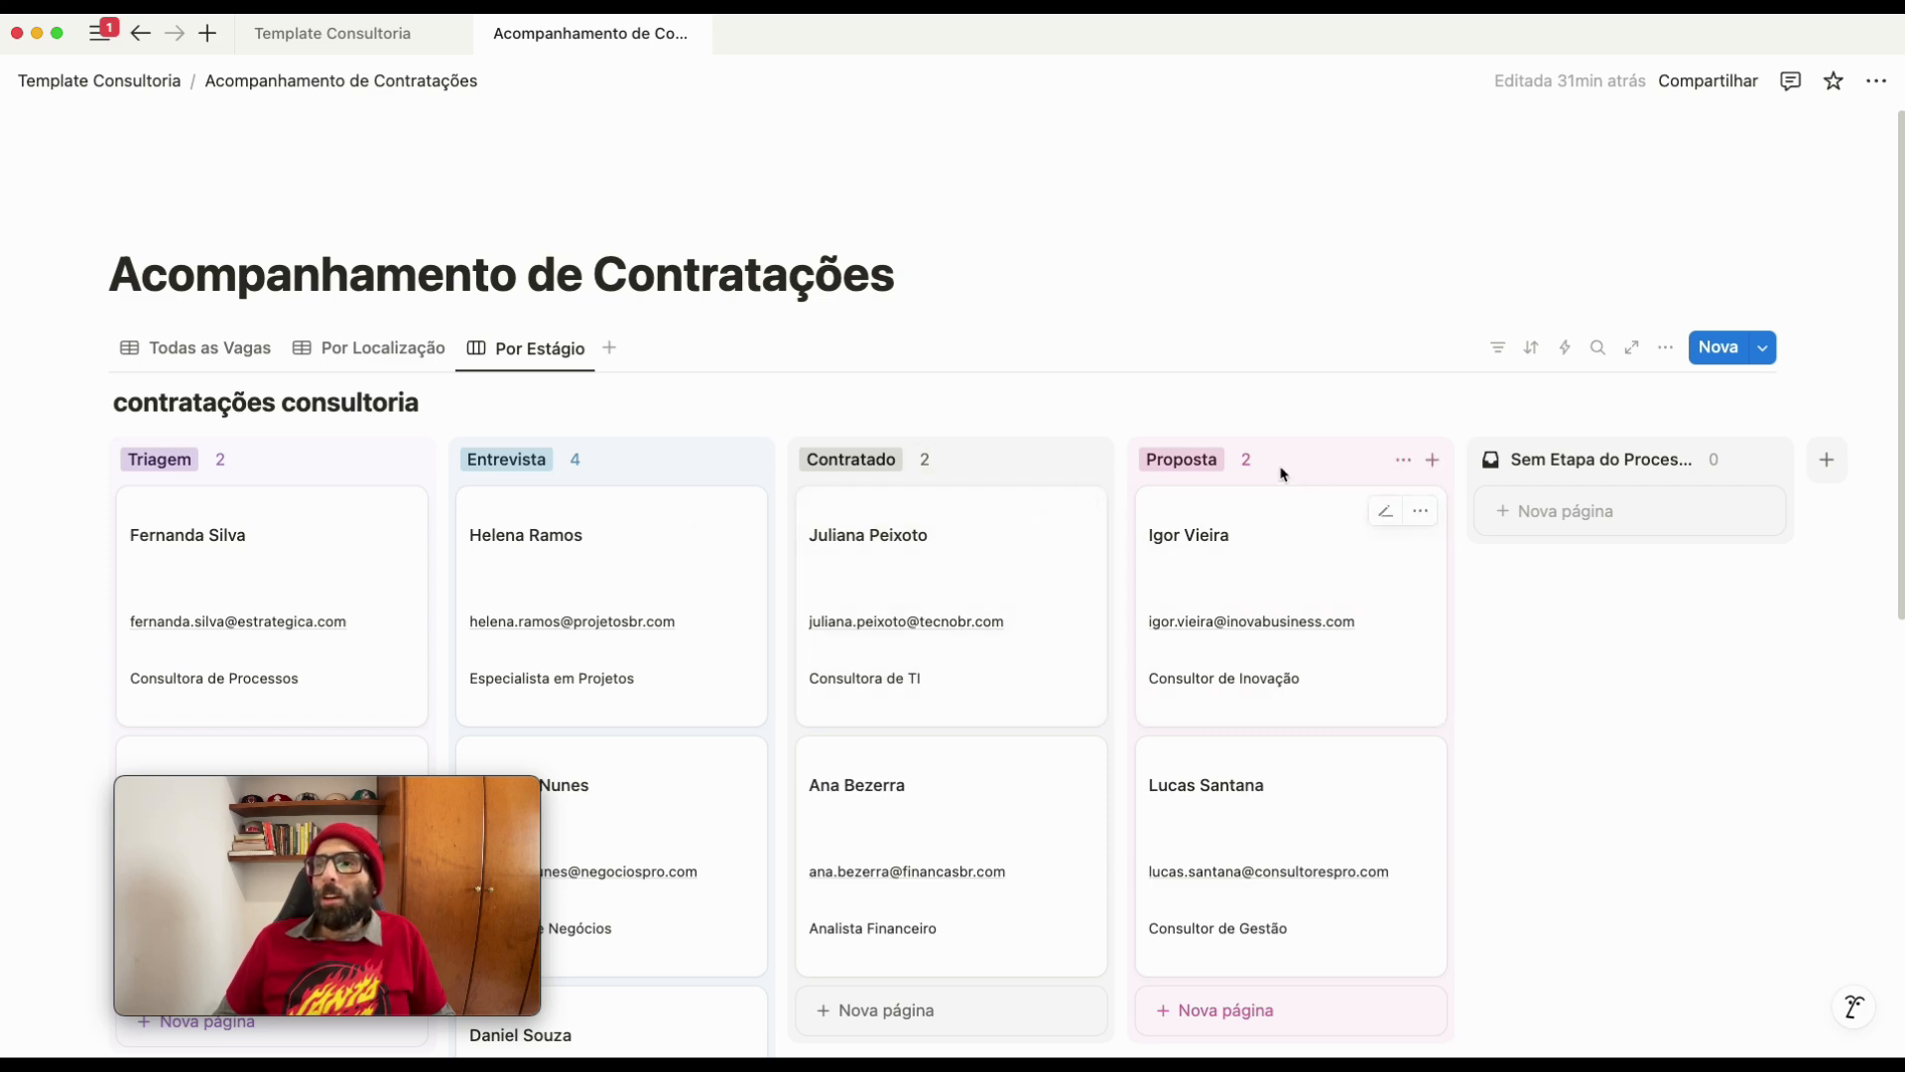
left_click_drag(1242, 460, 943, 477)
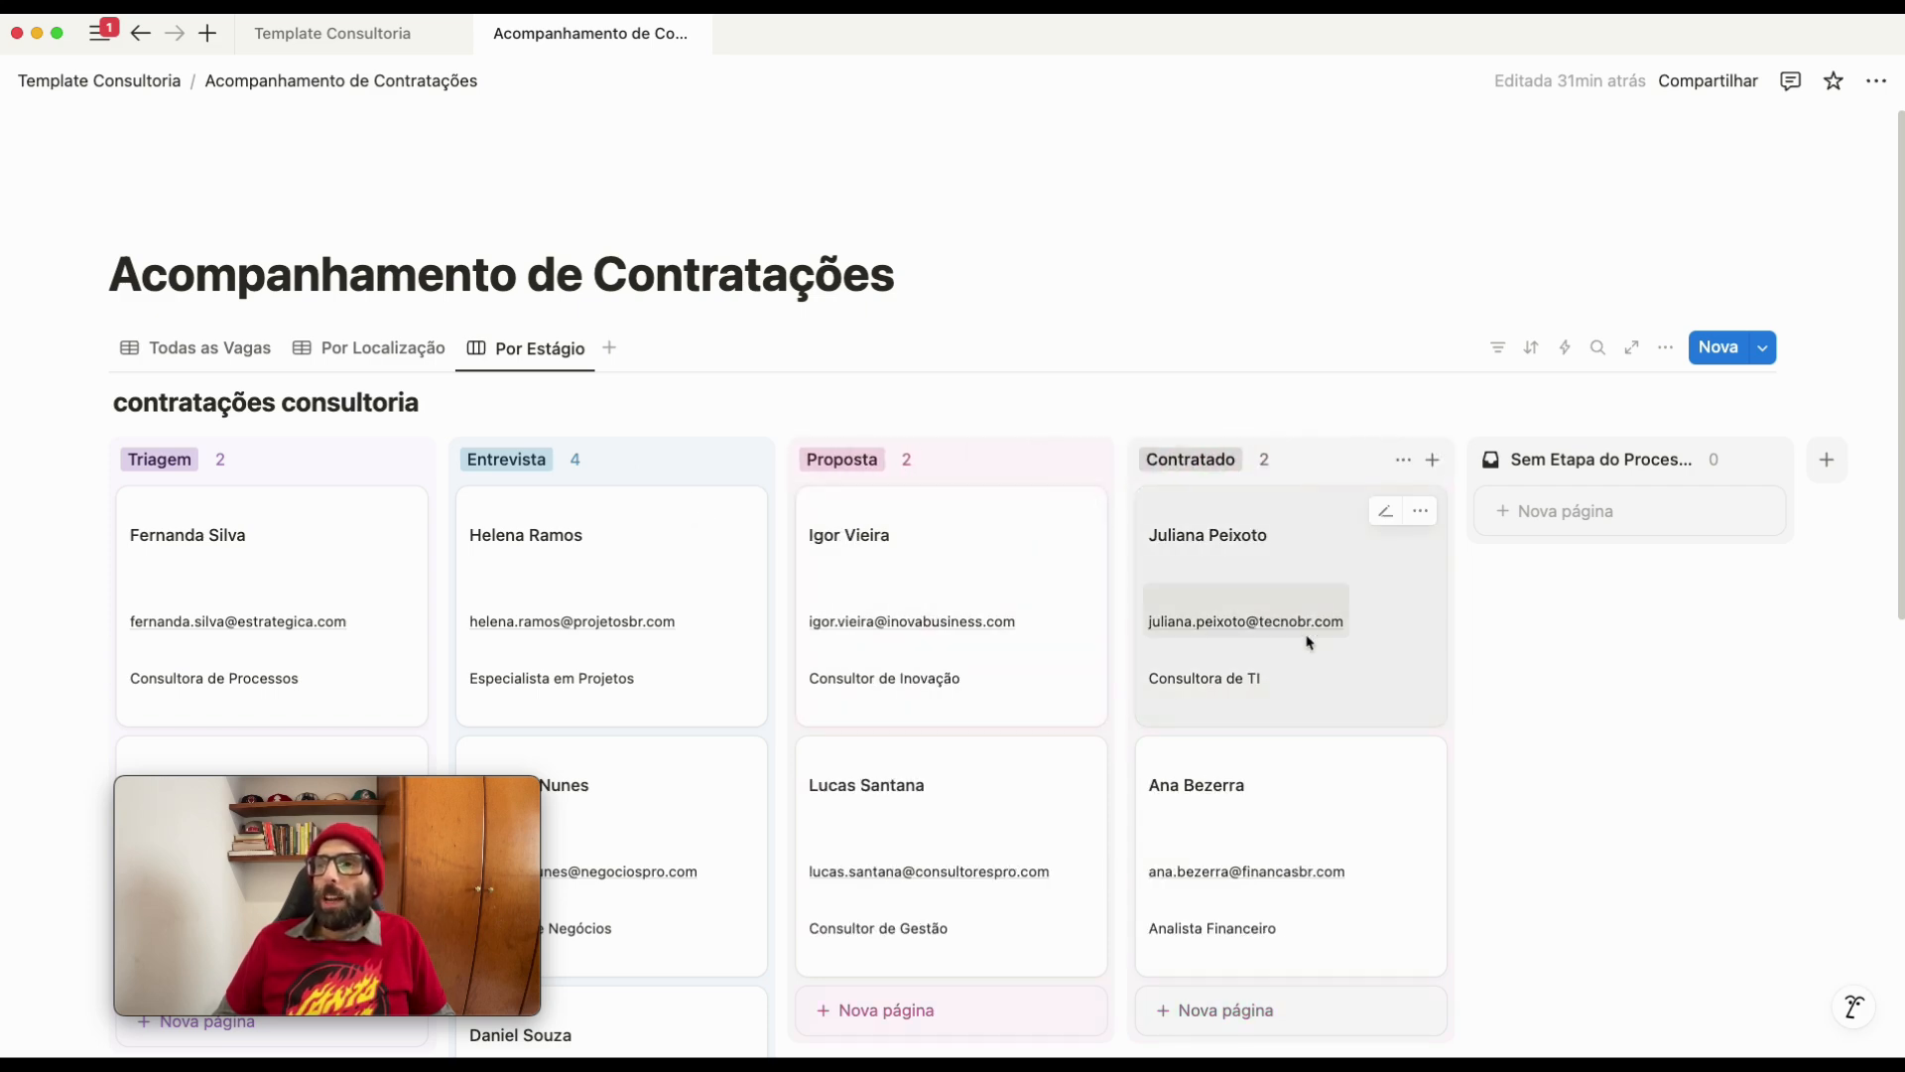
Link the third listed team member as Responsável pela Vaga for the Analista de Negócios candidate in Entrevista
scroll(1290, 675, "down", 5)
scroll(1332, 677, "up", 5)
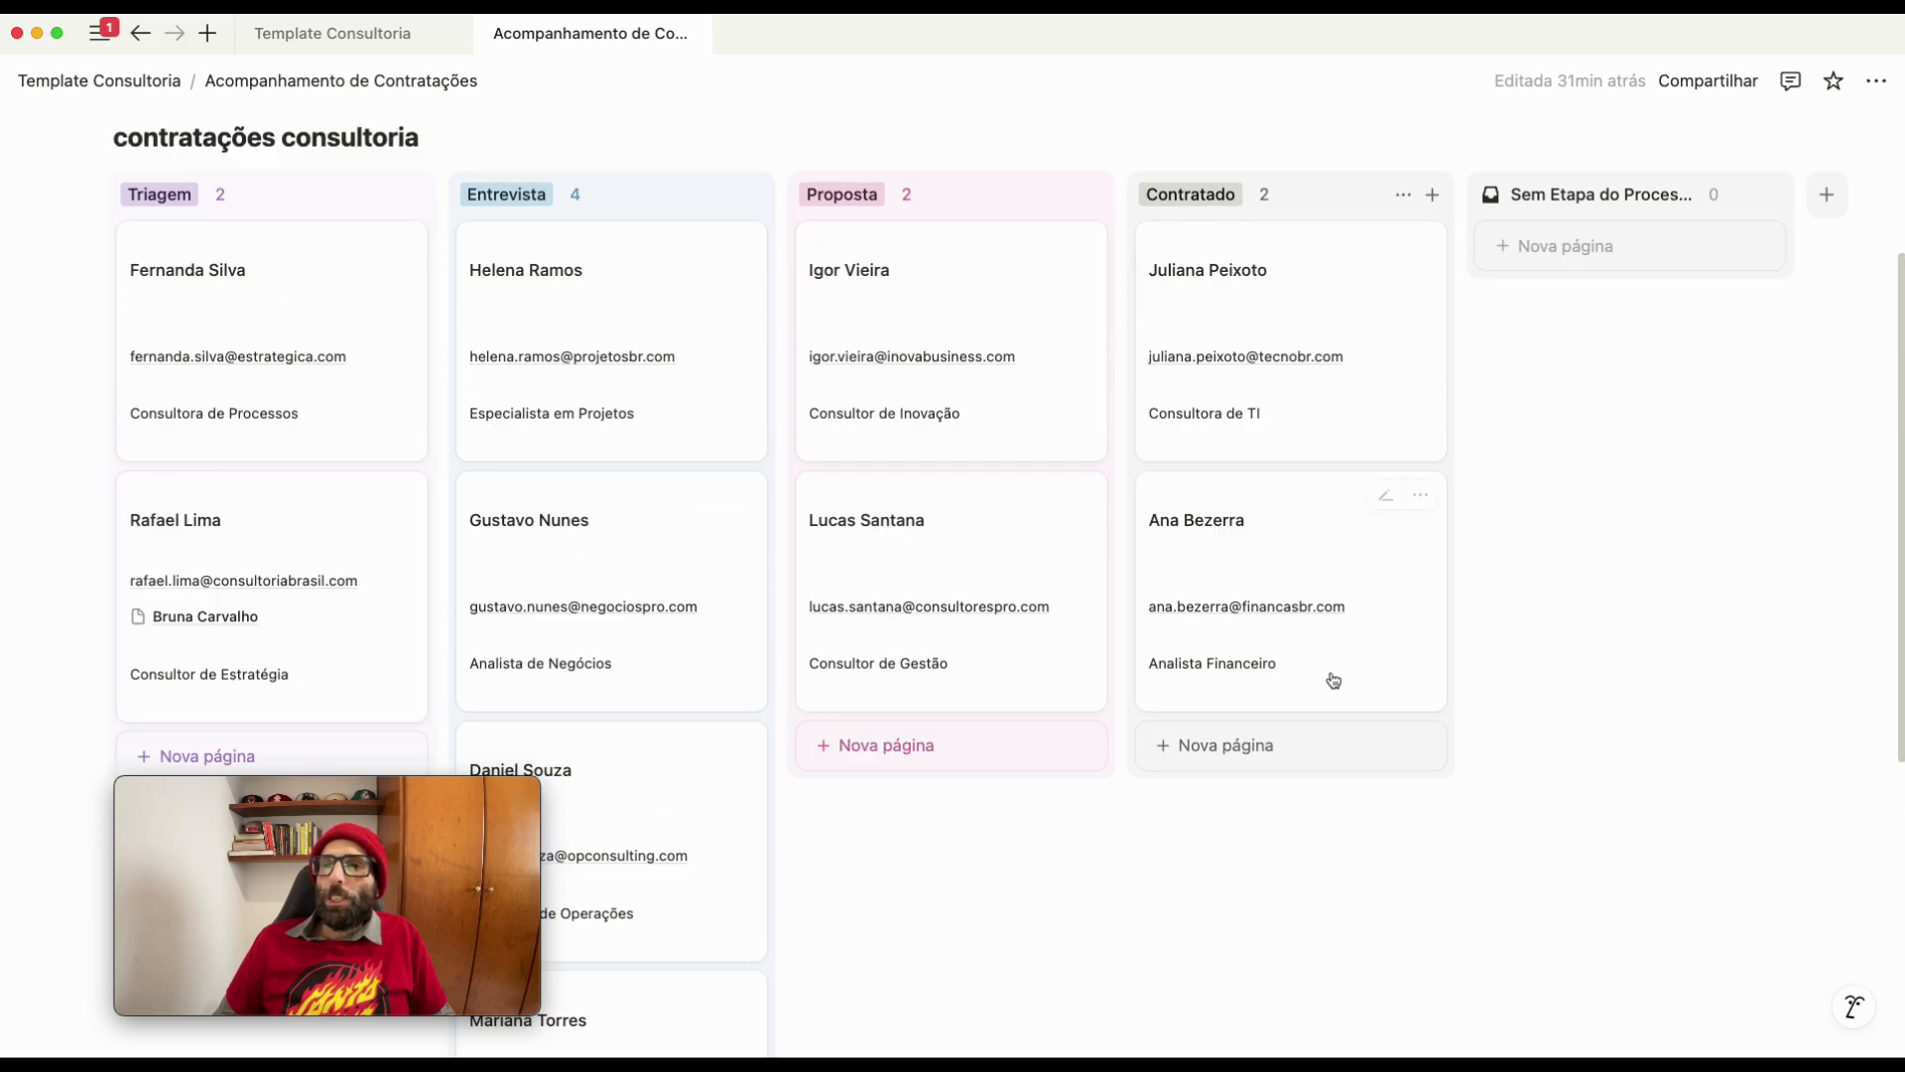
left_click(591, 560)
scroll(1590, 600, "down", 3)
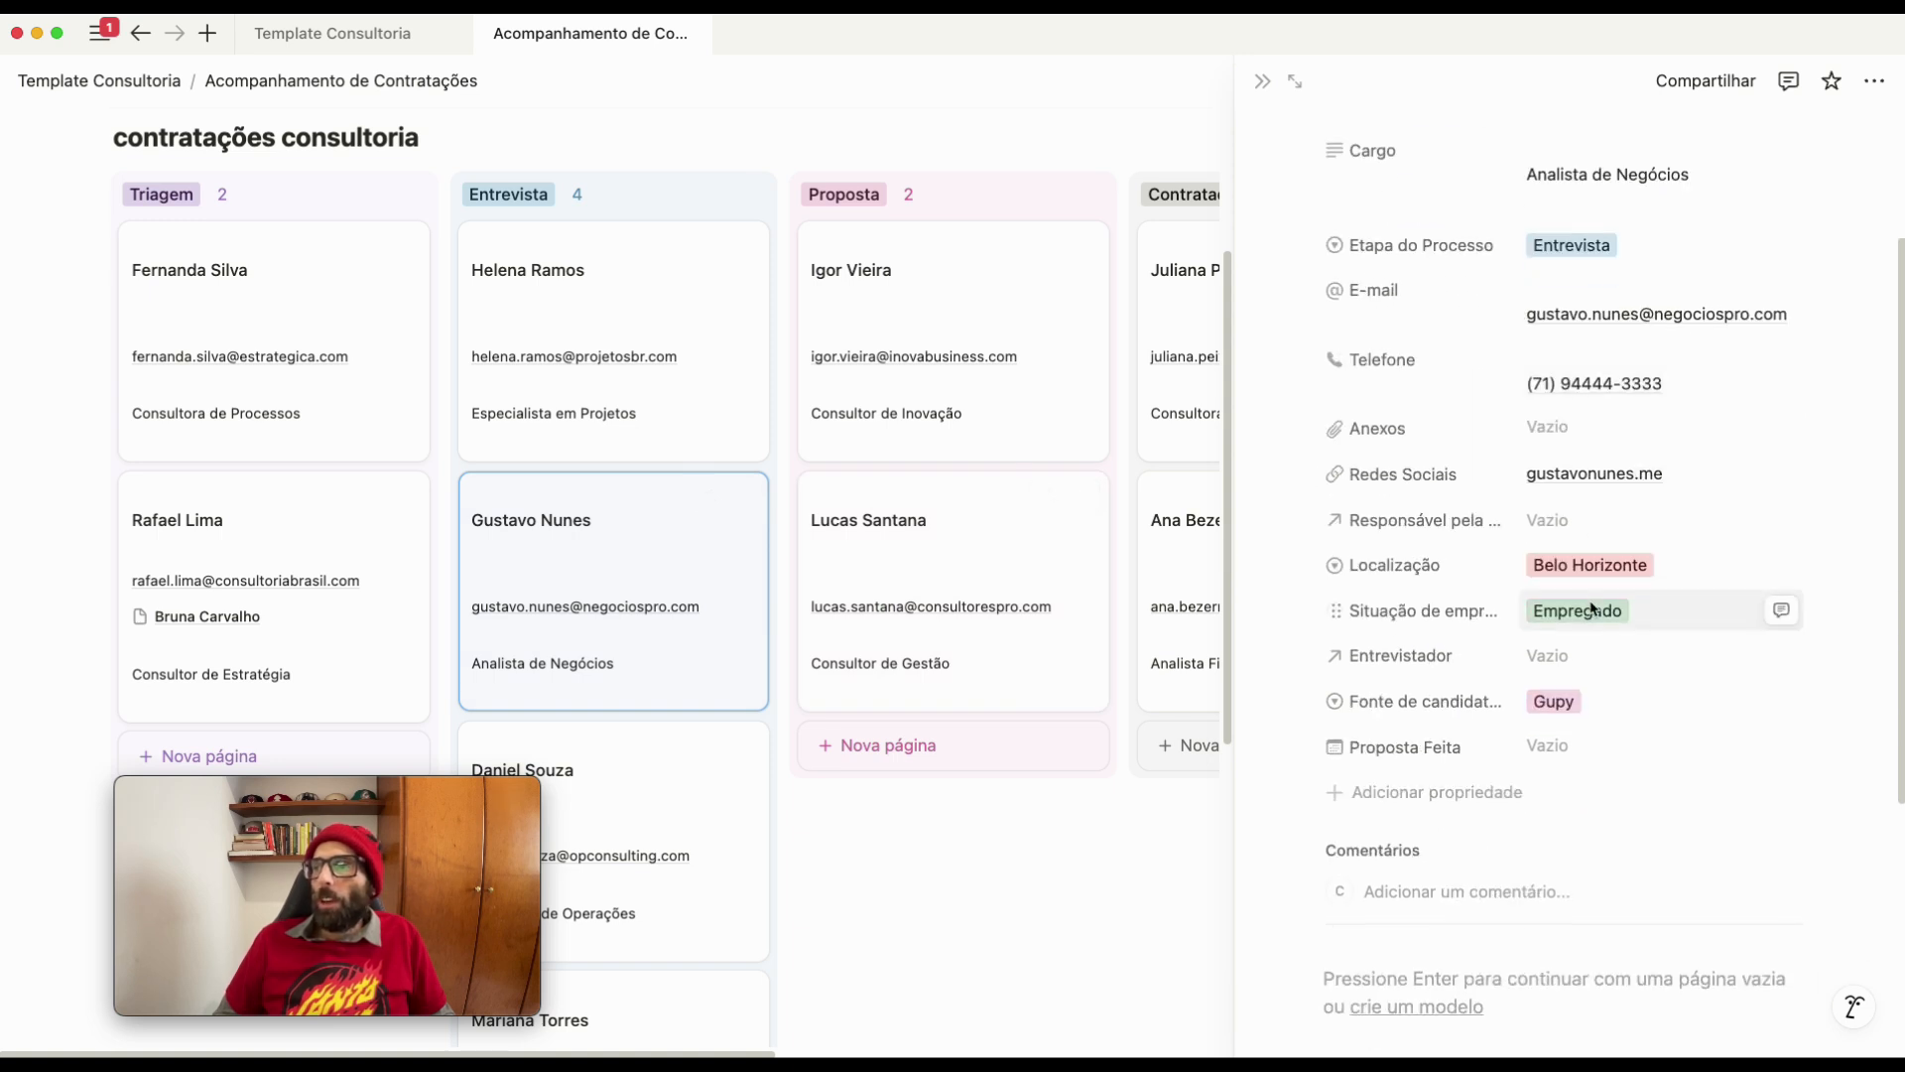
left_click(1543, 519)
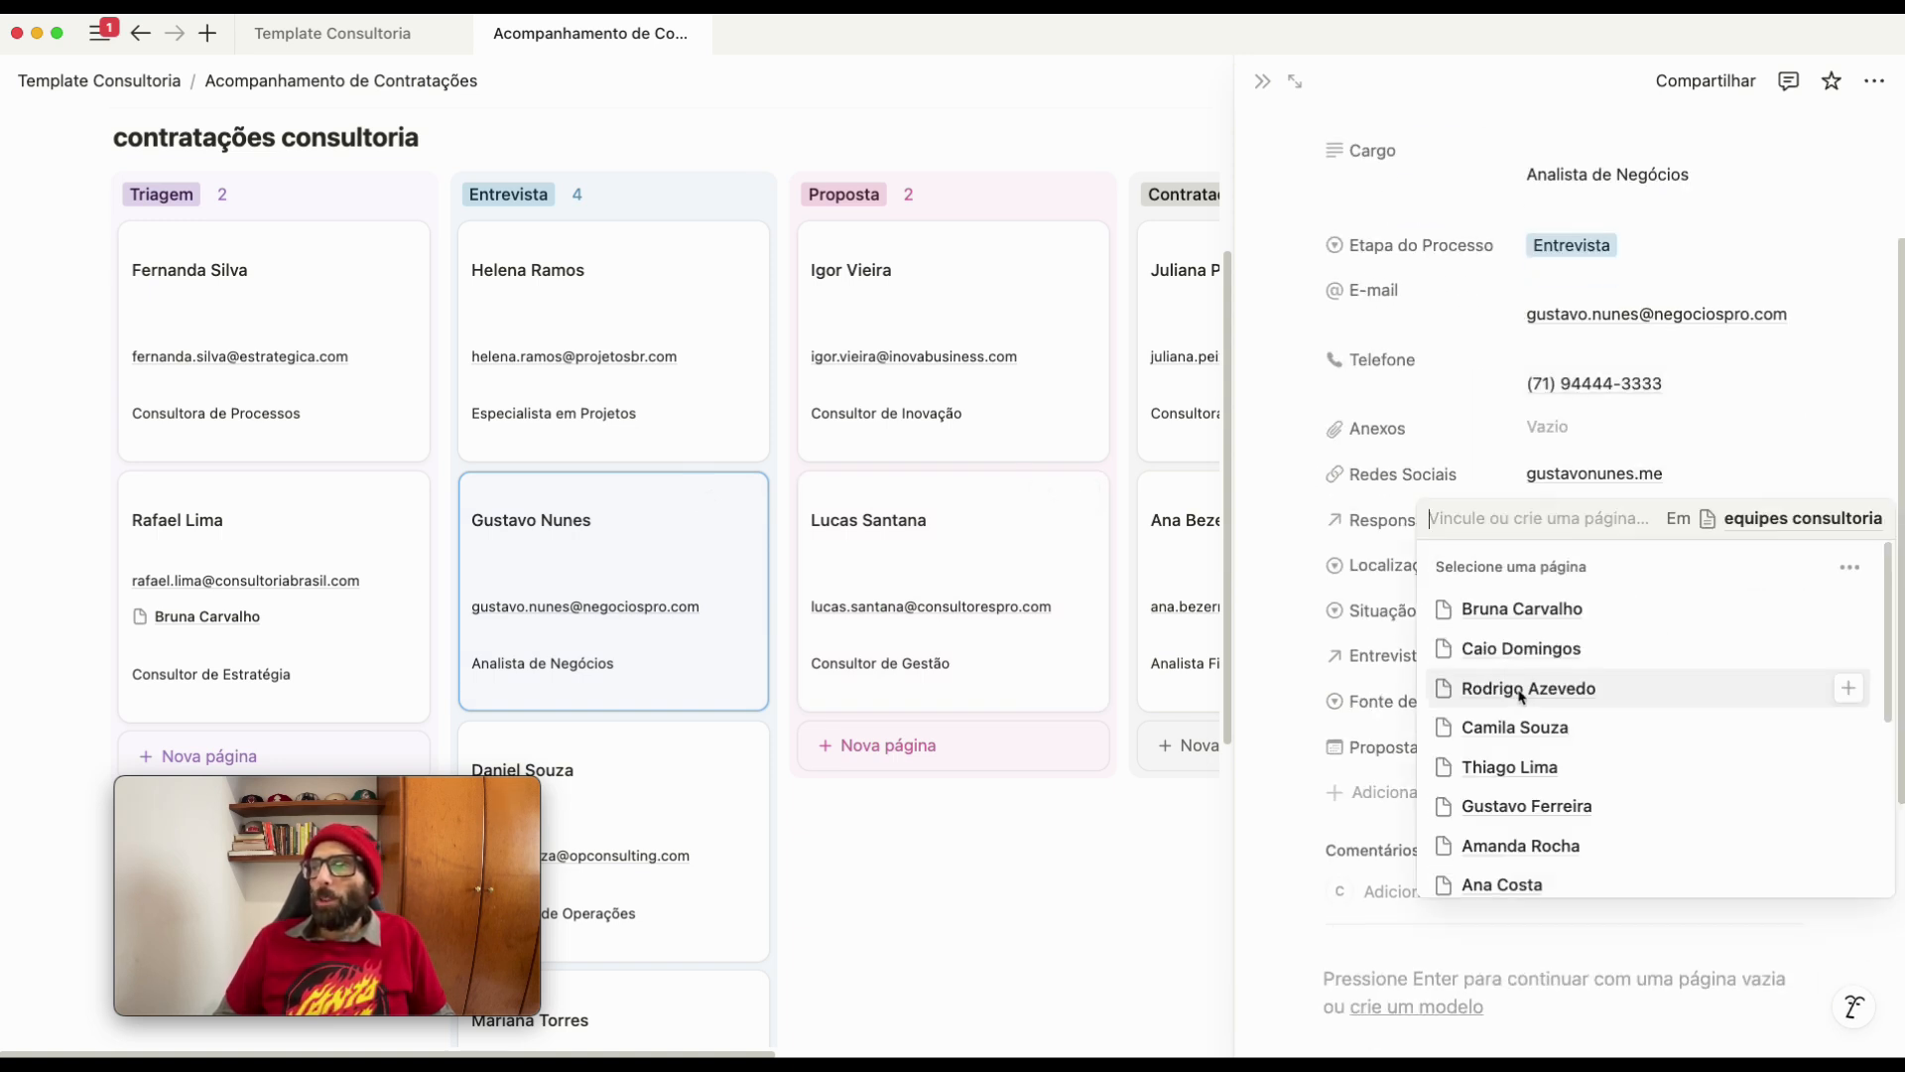
left_click(1516, 687)
left_click(872, 937)
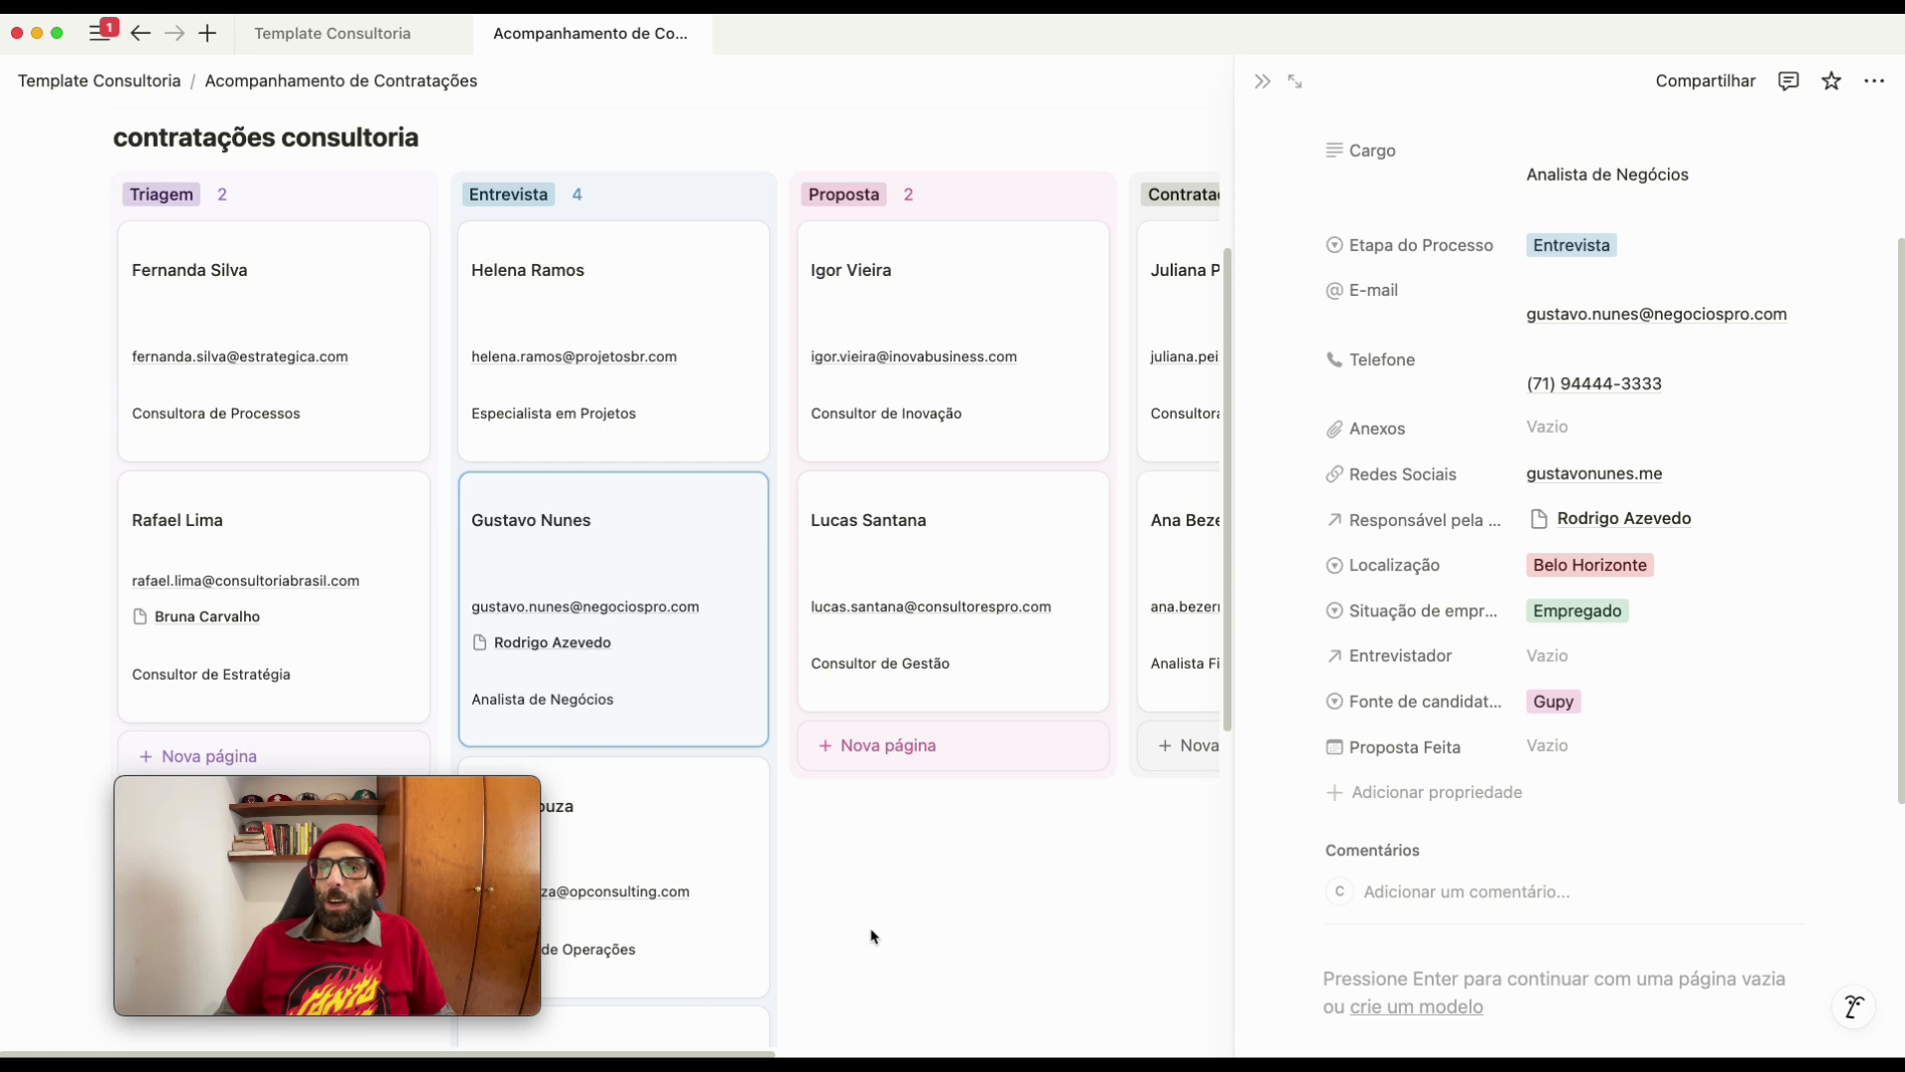
left_click(1004, 889)
left_click(1264, 83)
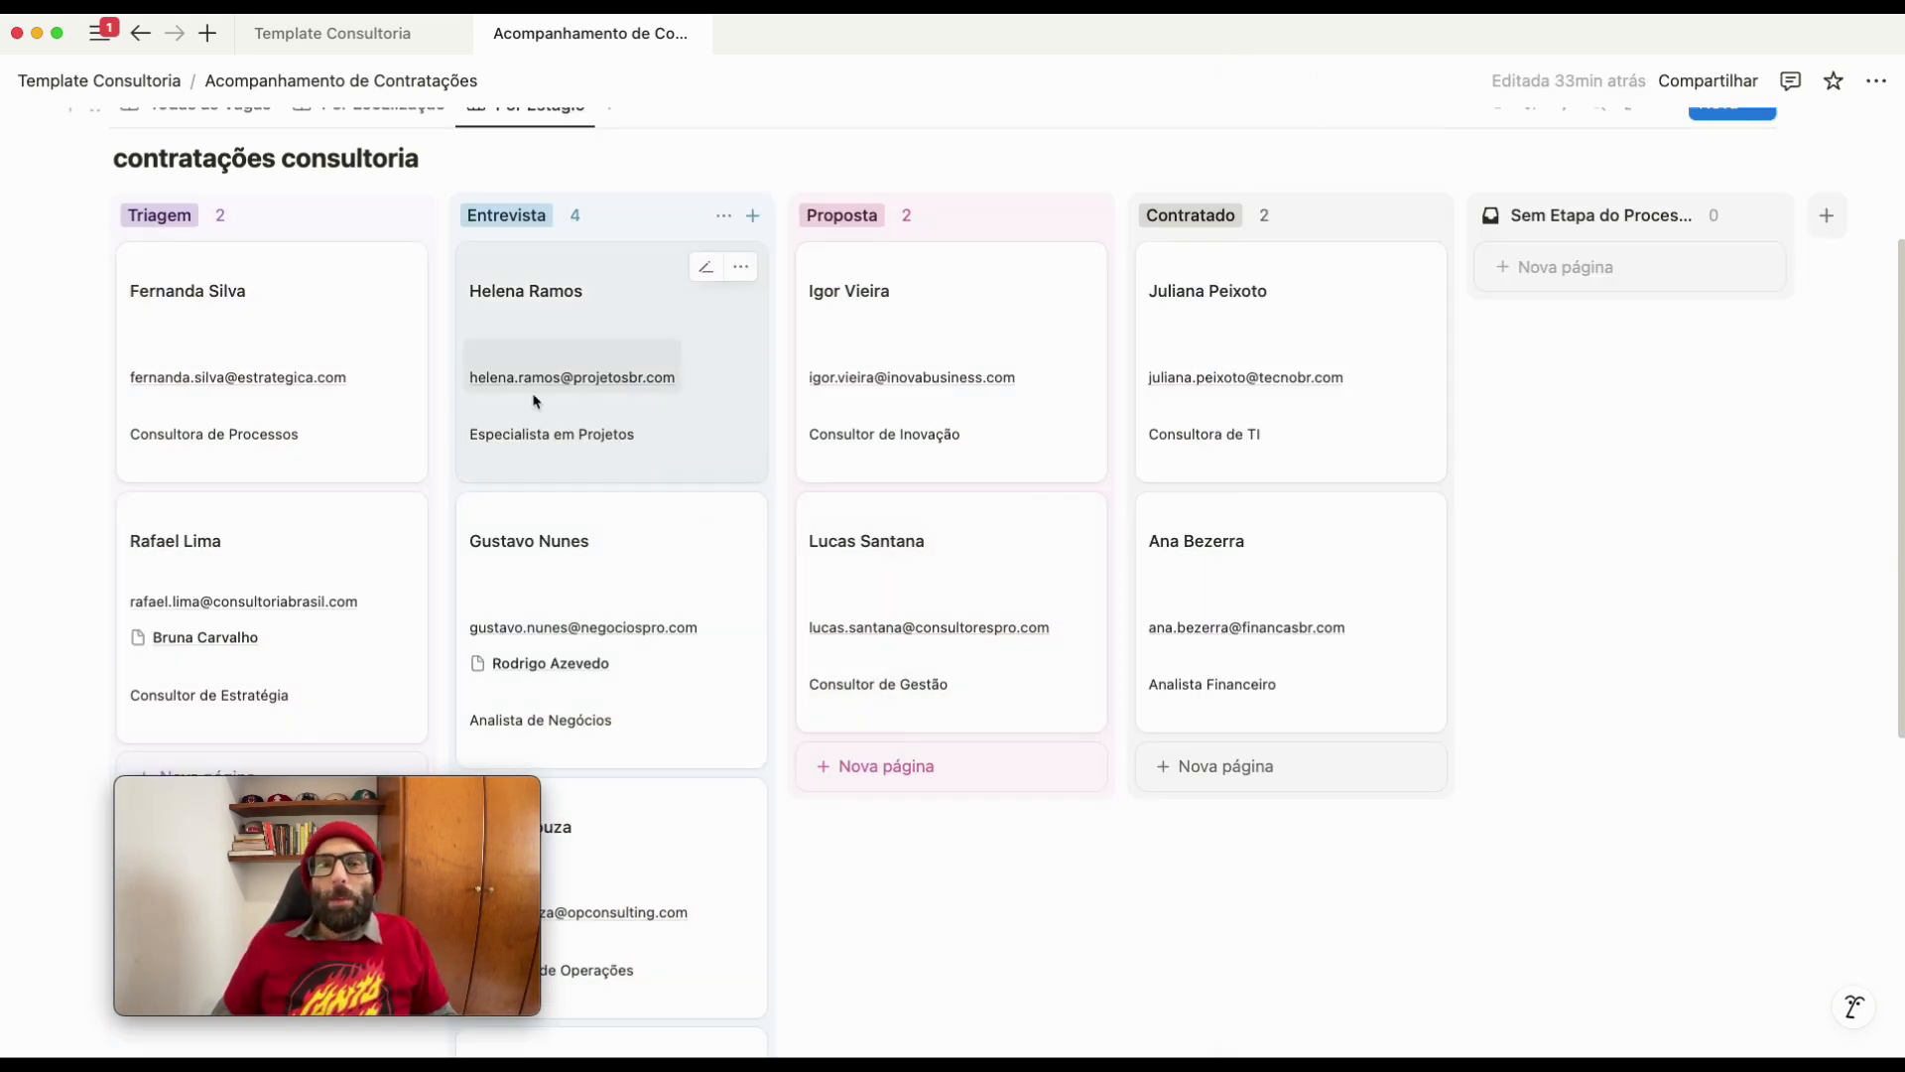
Move the Especialista em Projetos candidate from Entrevista to Proposta, and the Analista de Negócios candidate to Contratado
scroll(722, 362, "up", 1)
scroll(722, 365, "up", 2)
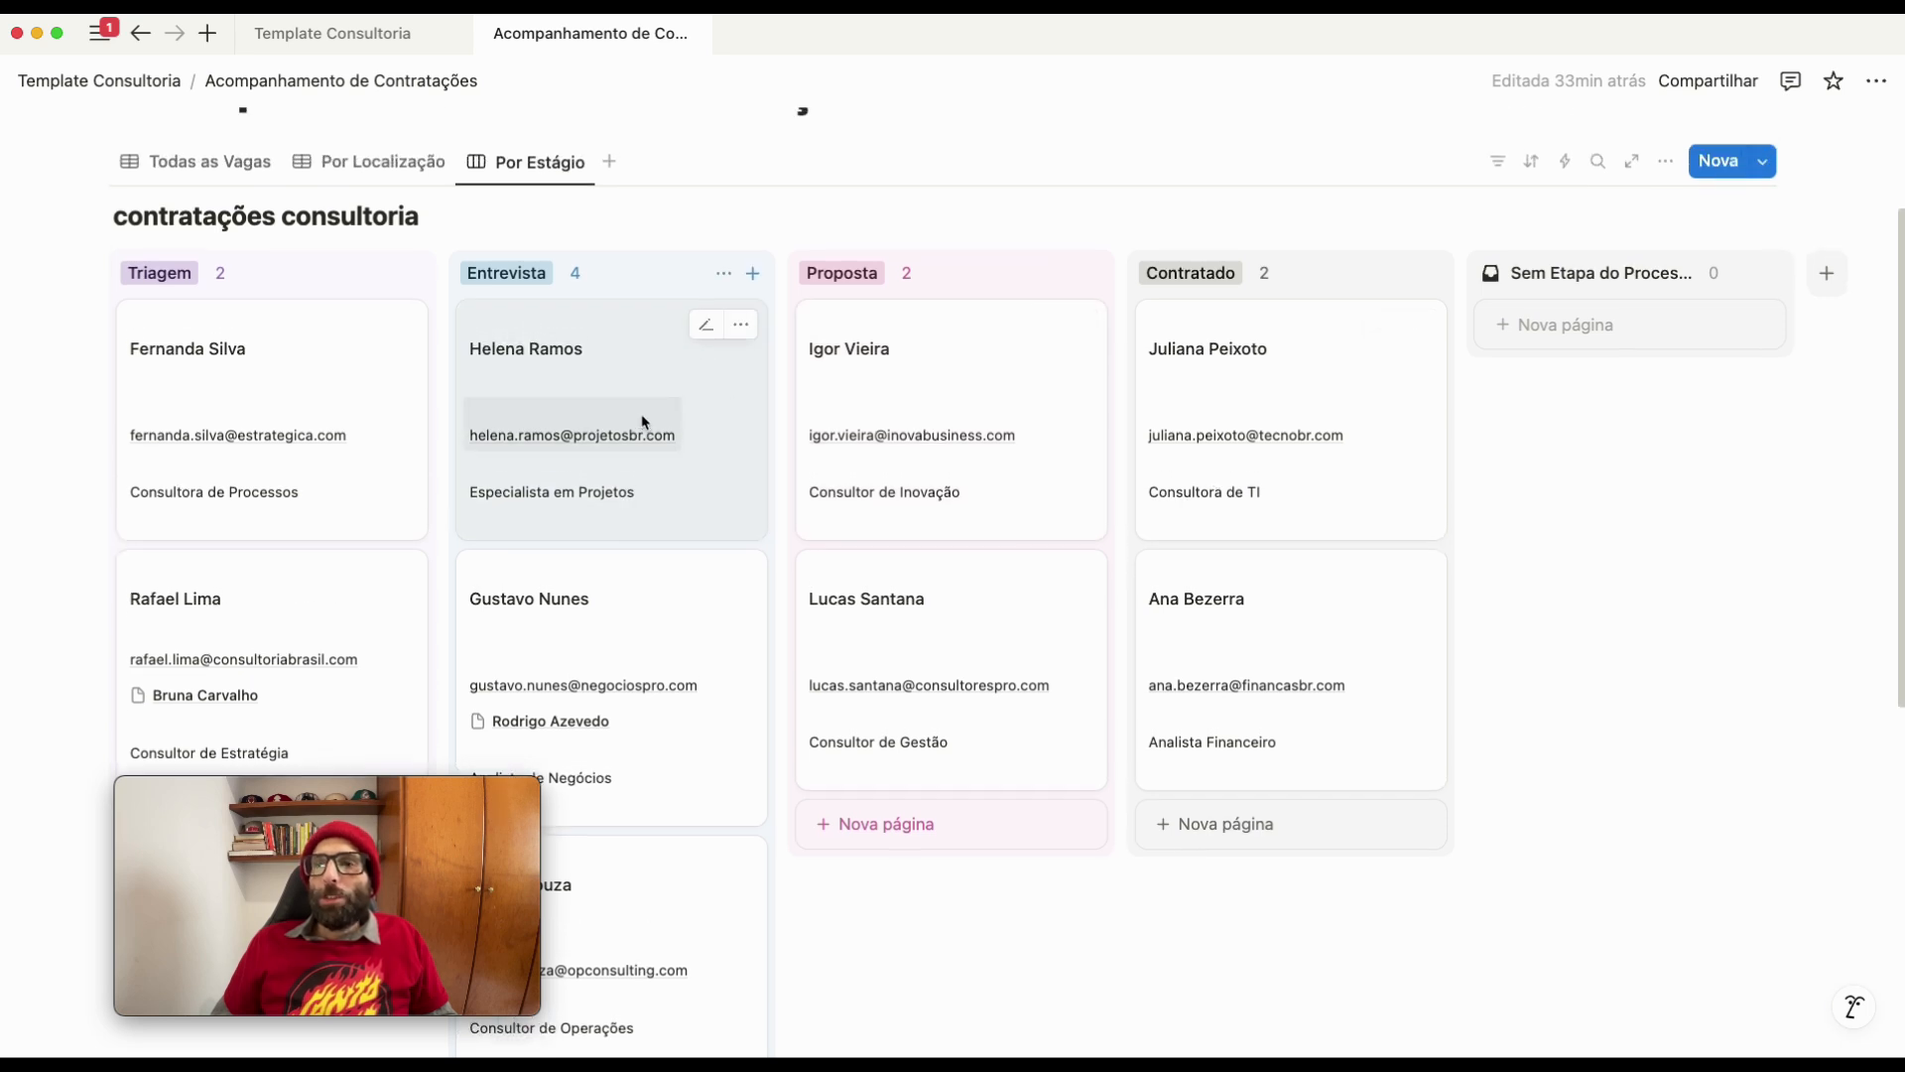
left_click_drag(681, 422, 1017, 407)
left_click_drag(673, 399, 1300, 392)
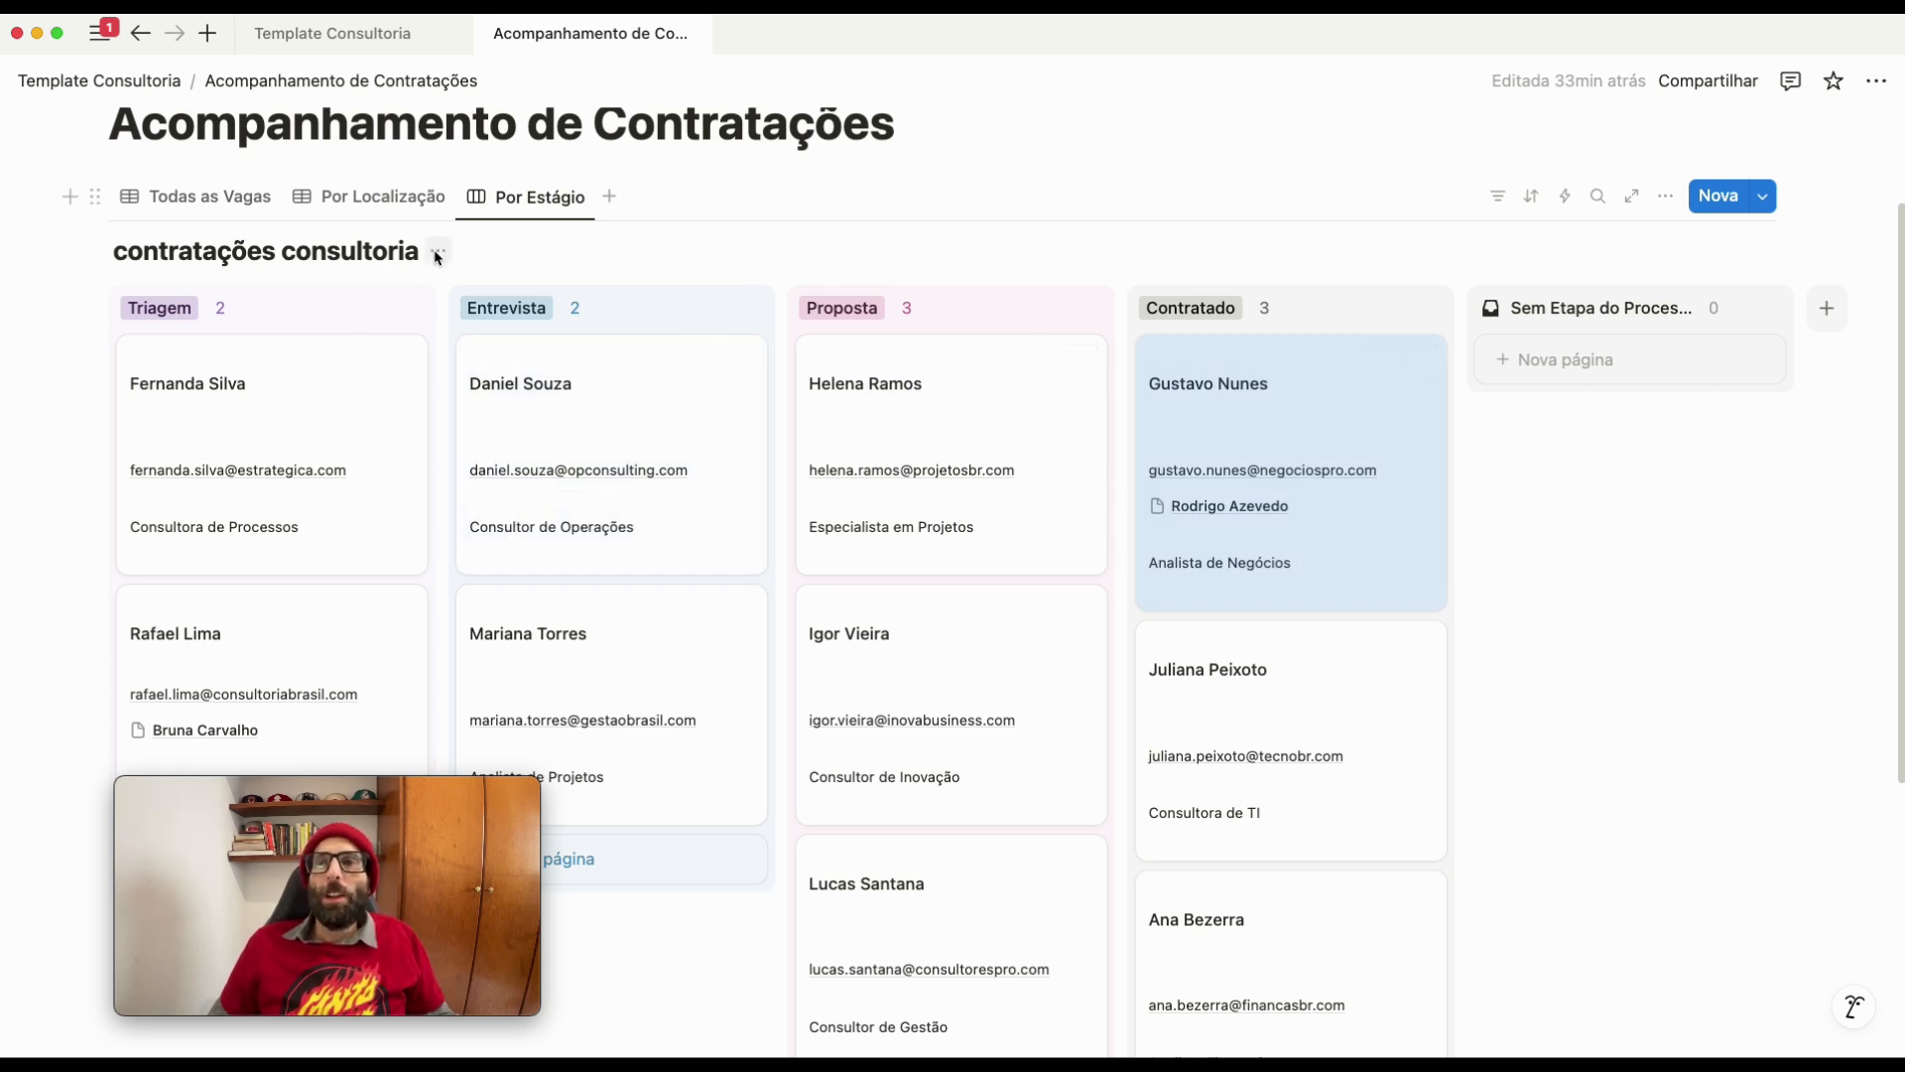
Hide the contratações consultoria database title in the Por Estágio view
left_click(436, 255)
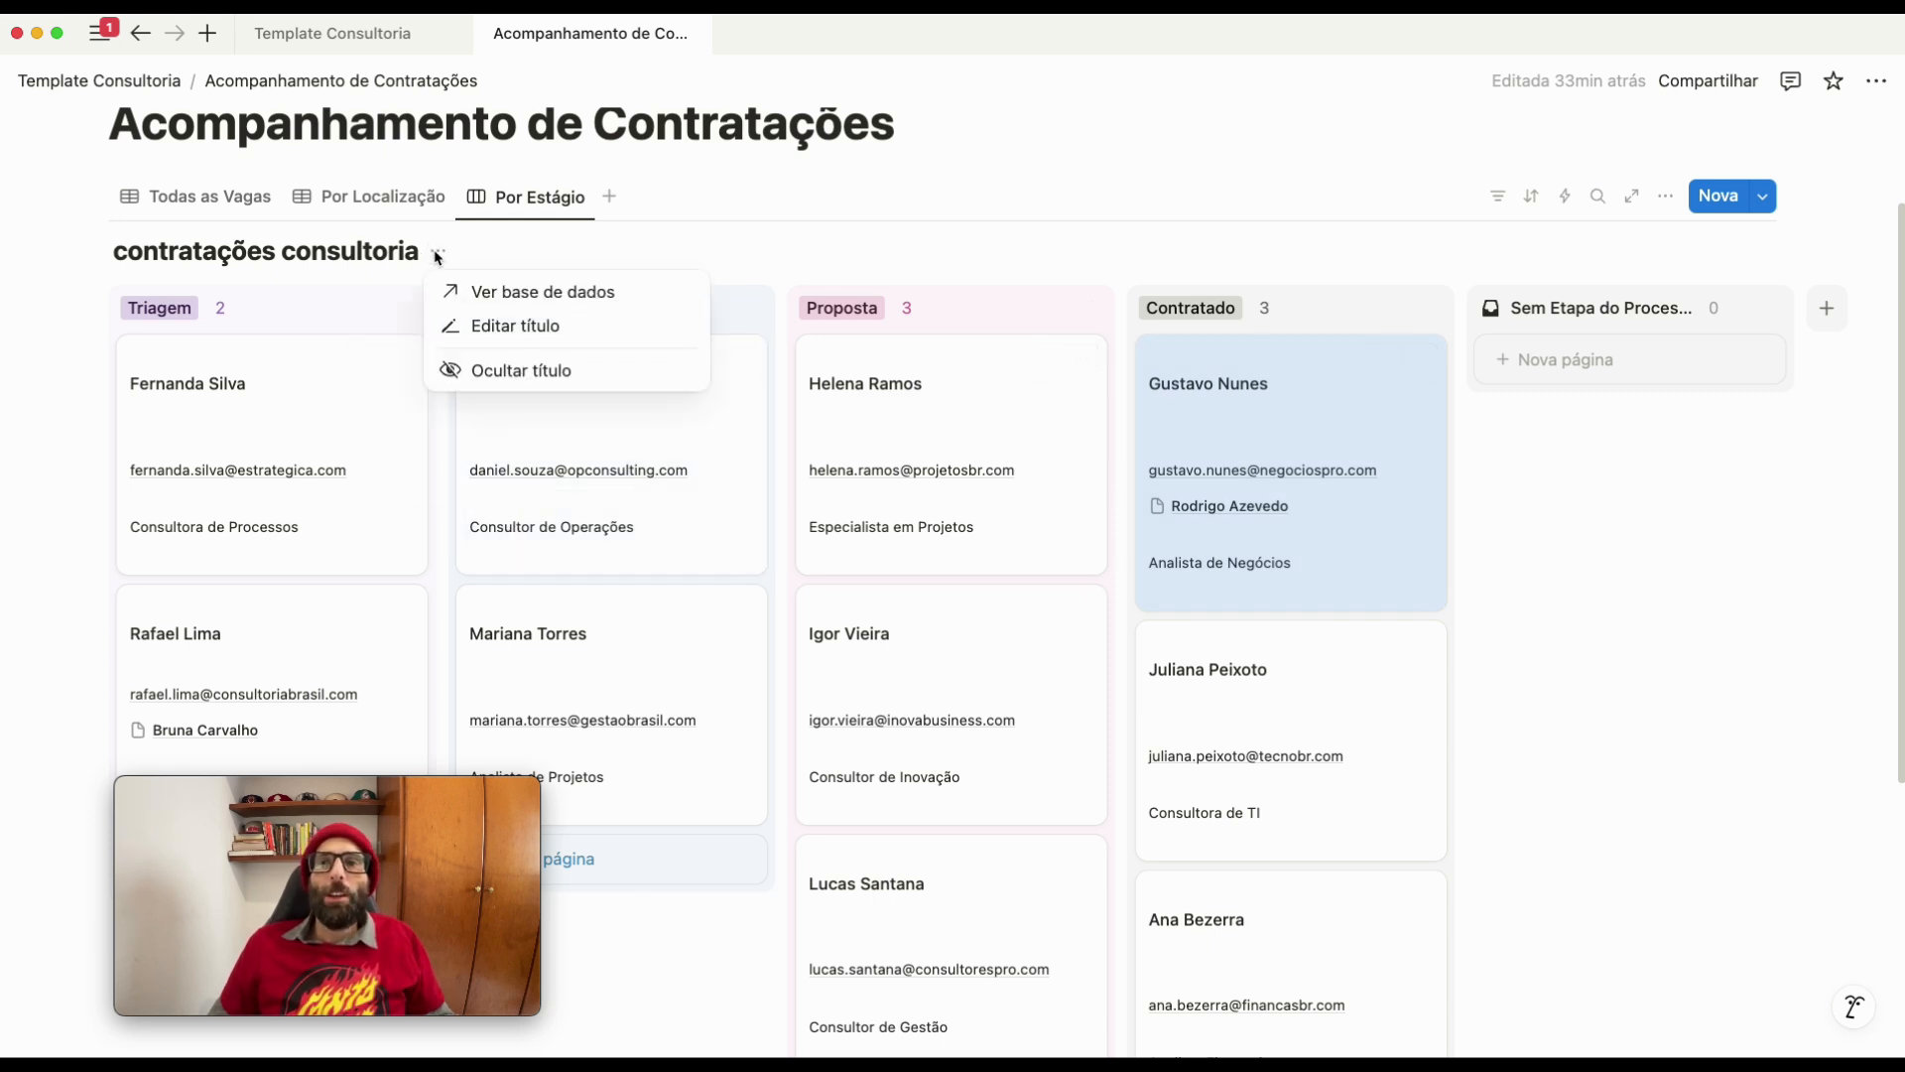
left_click(511, 370)
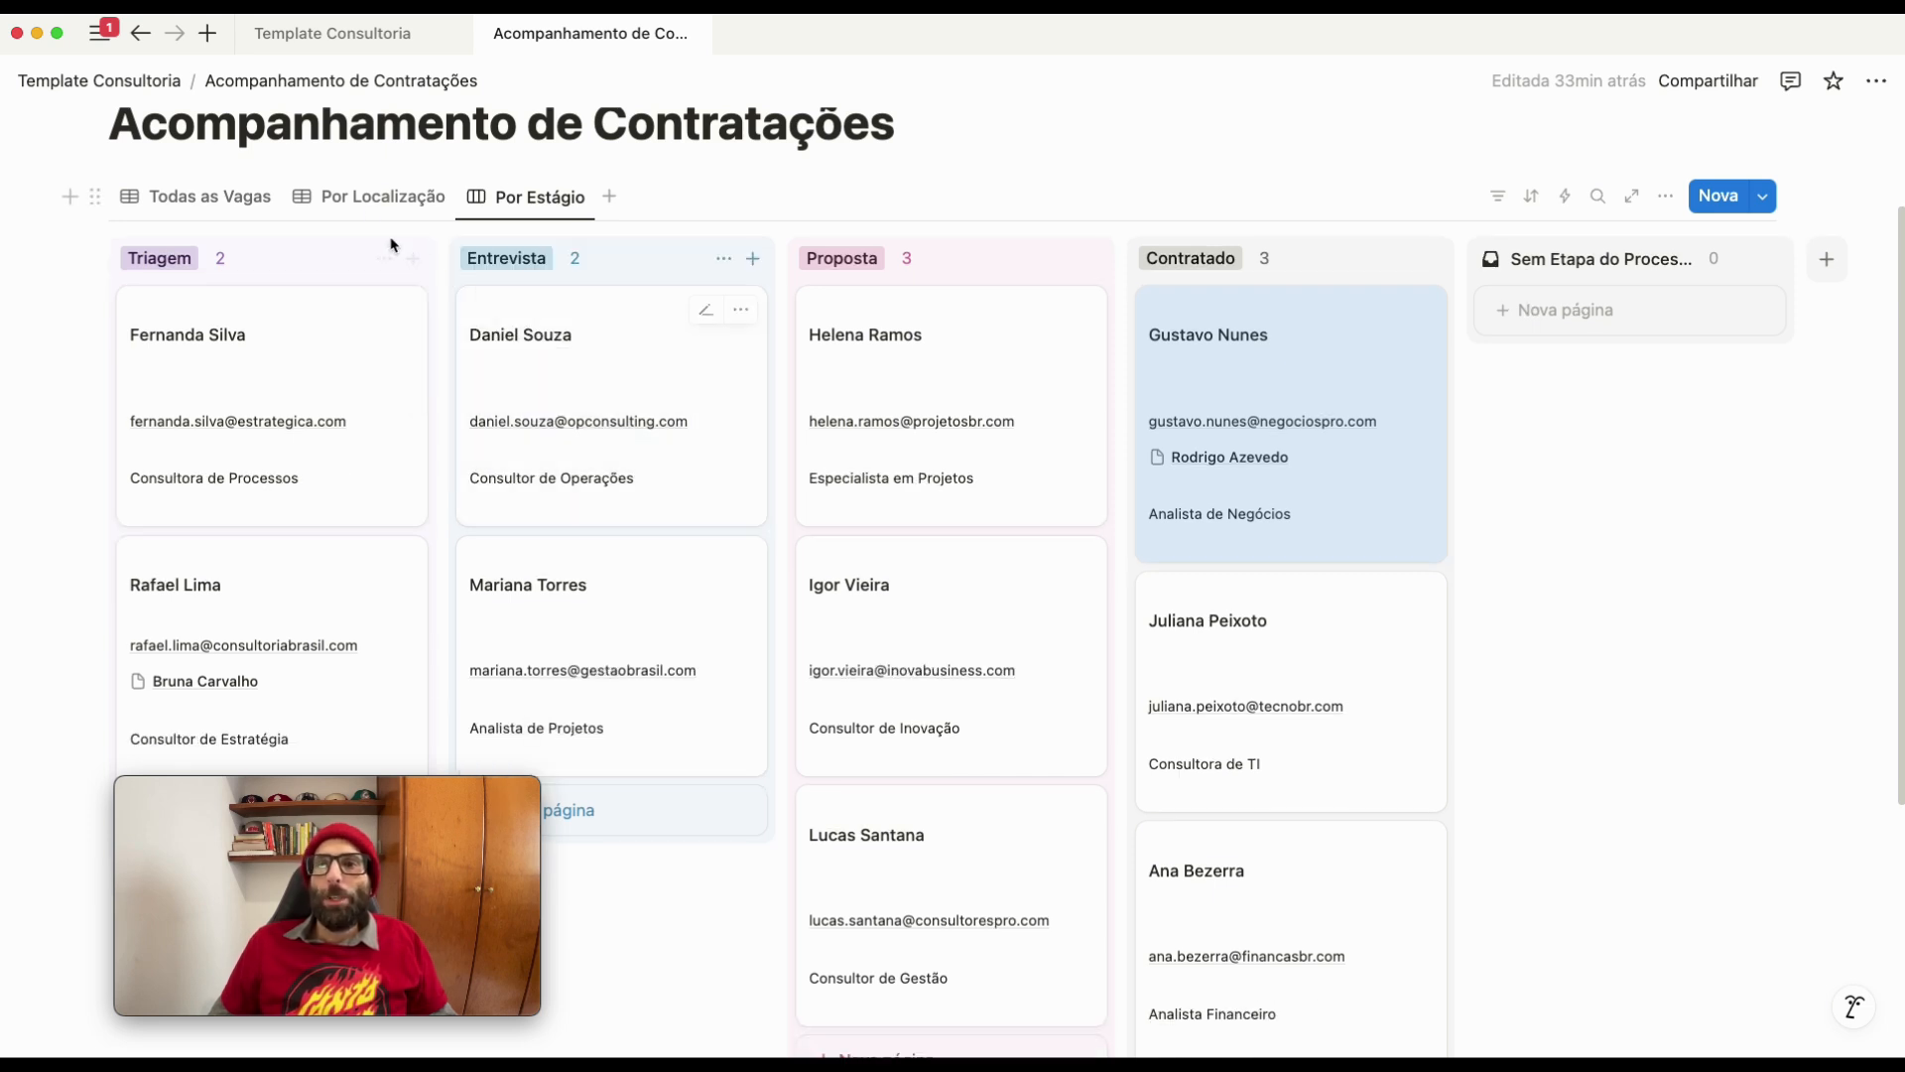
Look over the Por Localização view and the candidate table in Todas as Vagas
left_click(382, 197)
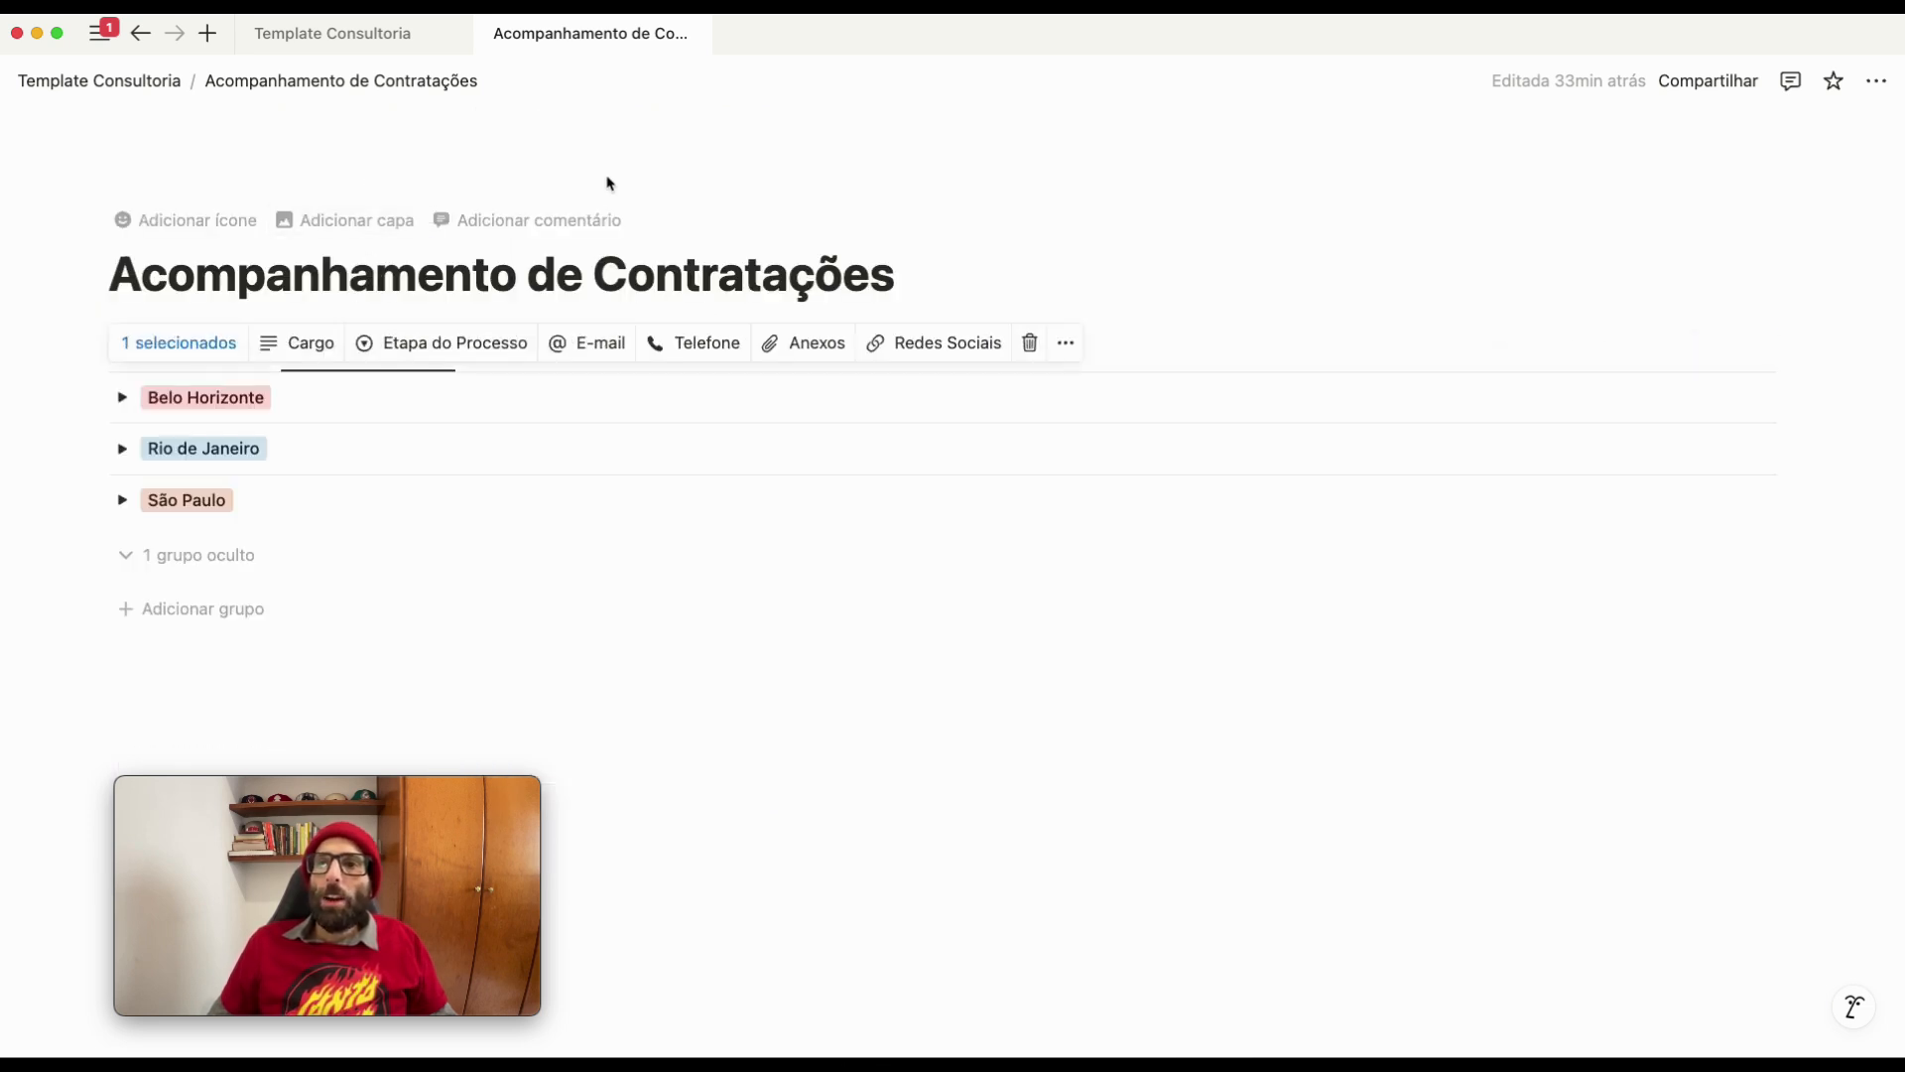
key("Escape")
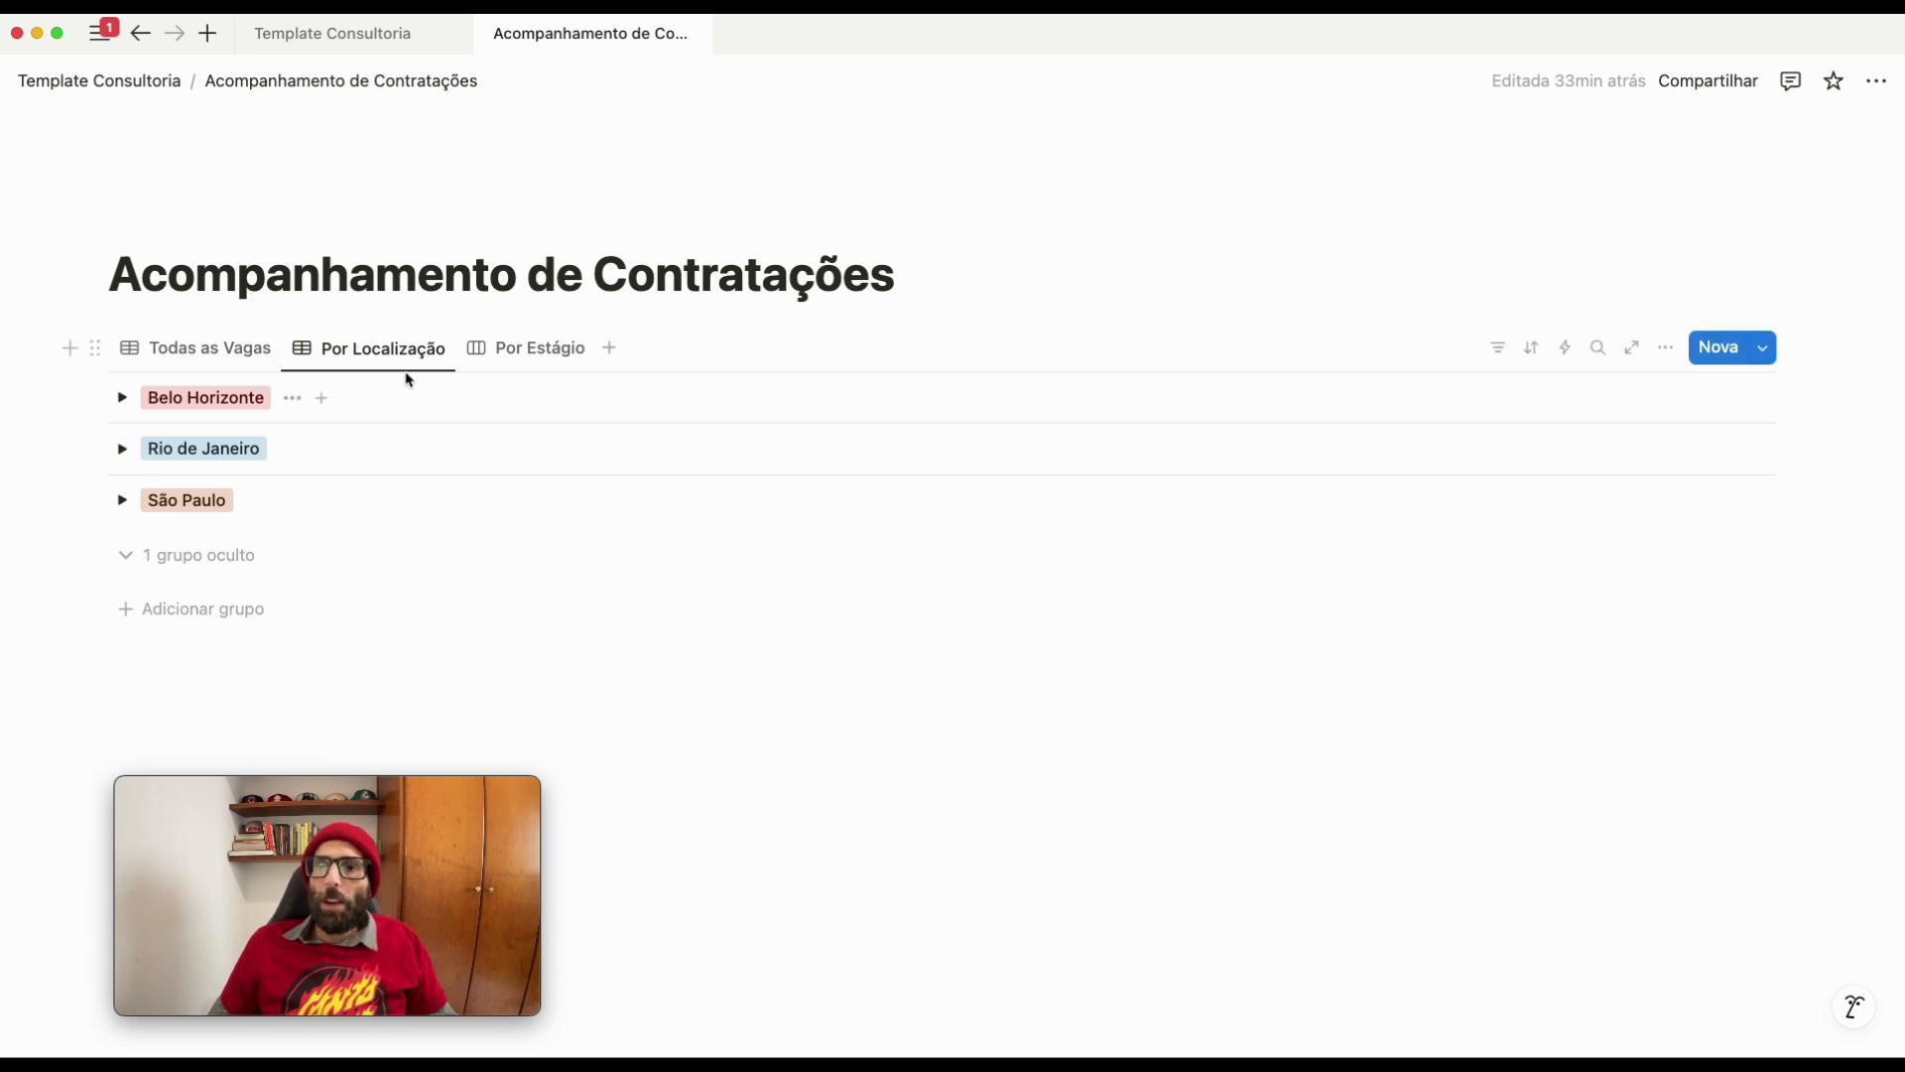
left_click(248, 357)
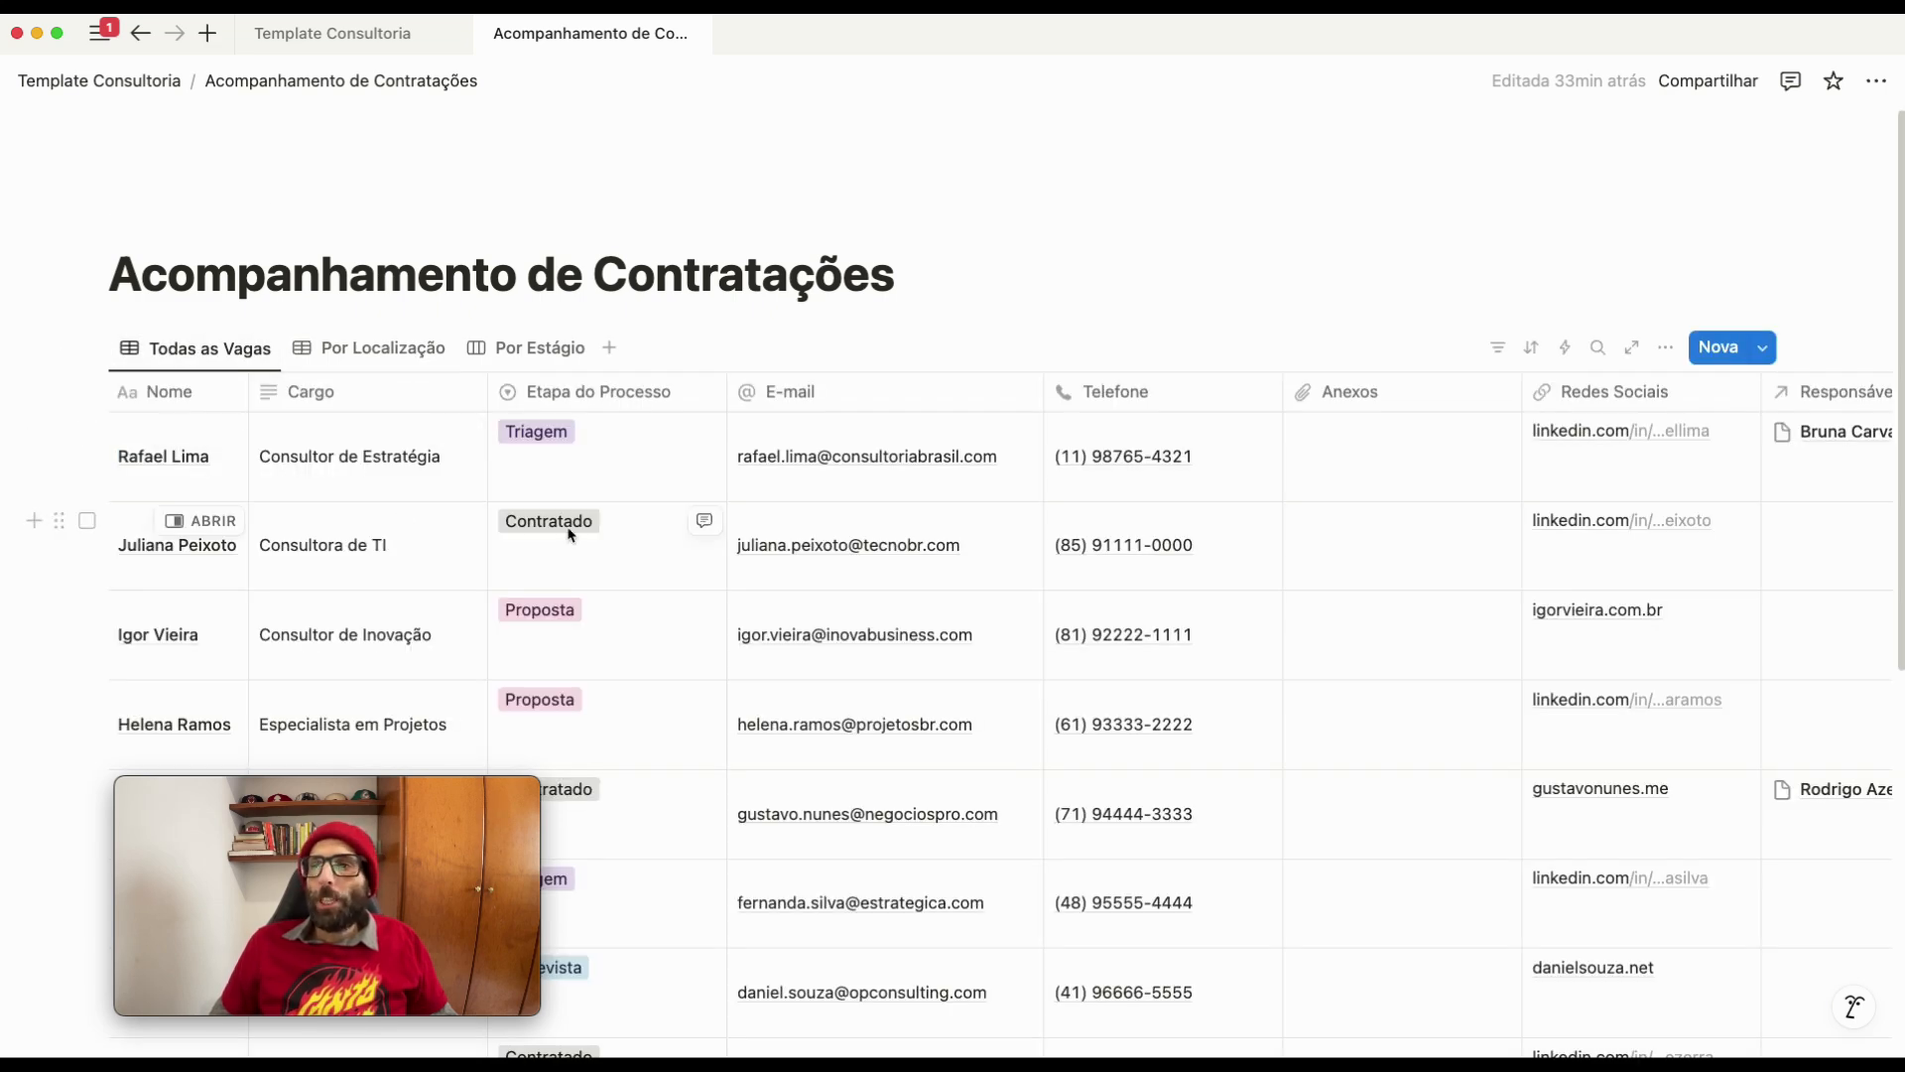
scroll(703, 573, "down", 4)
scroll(625, 531, "up", 3)
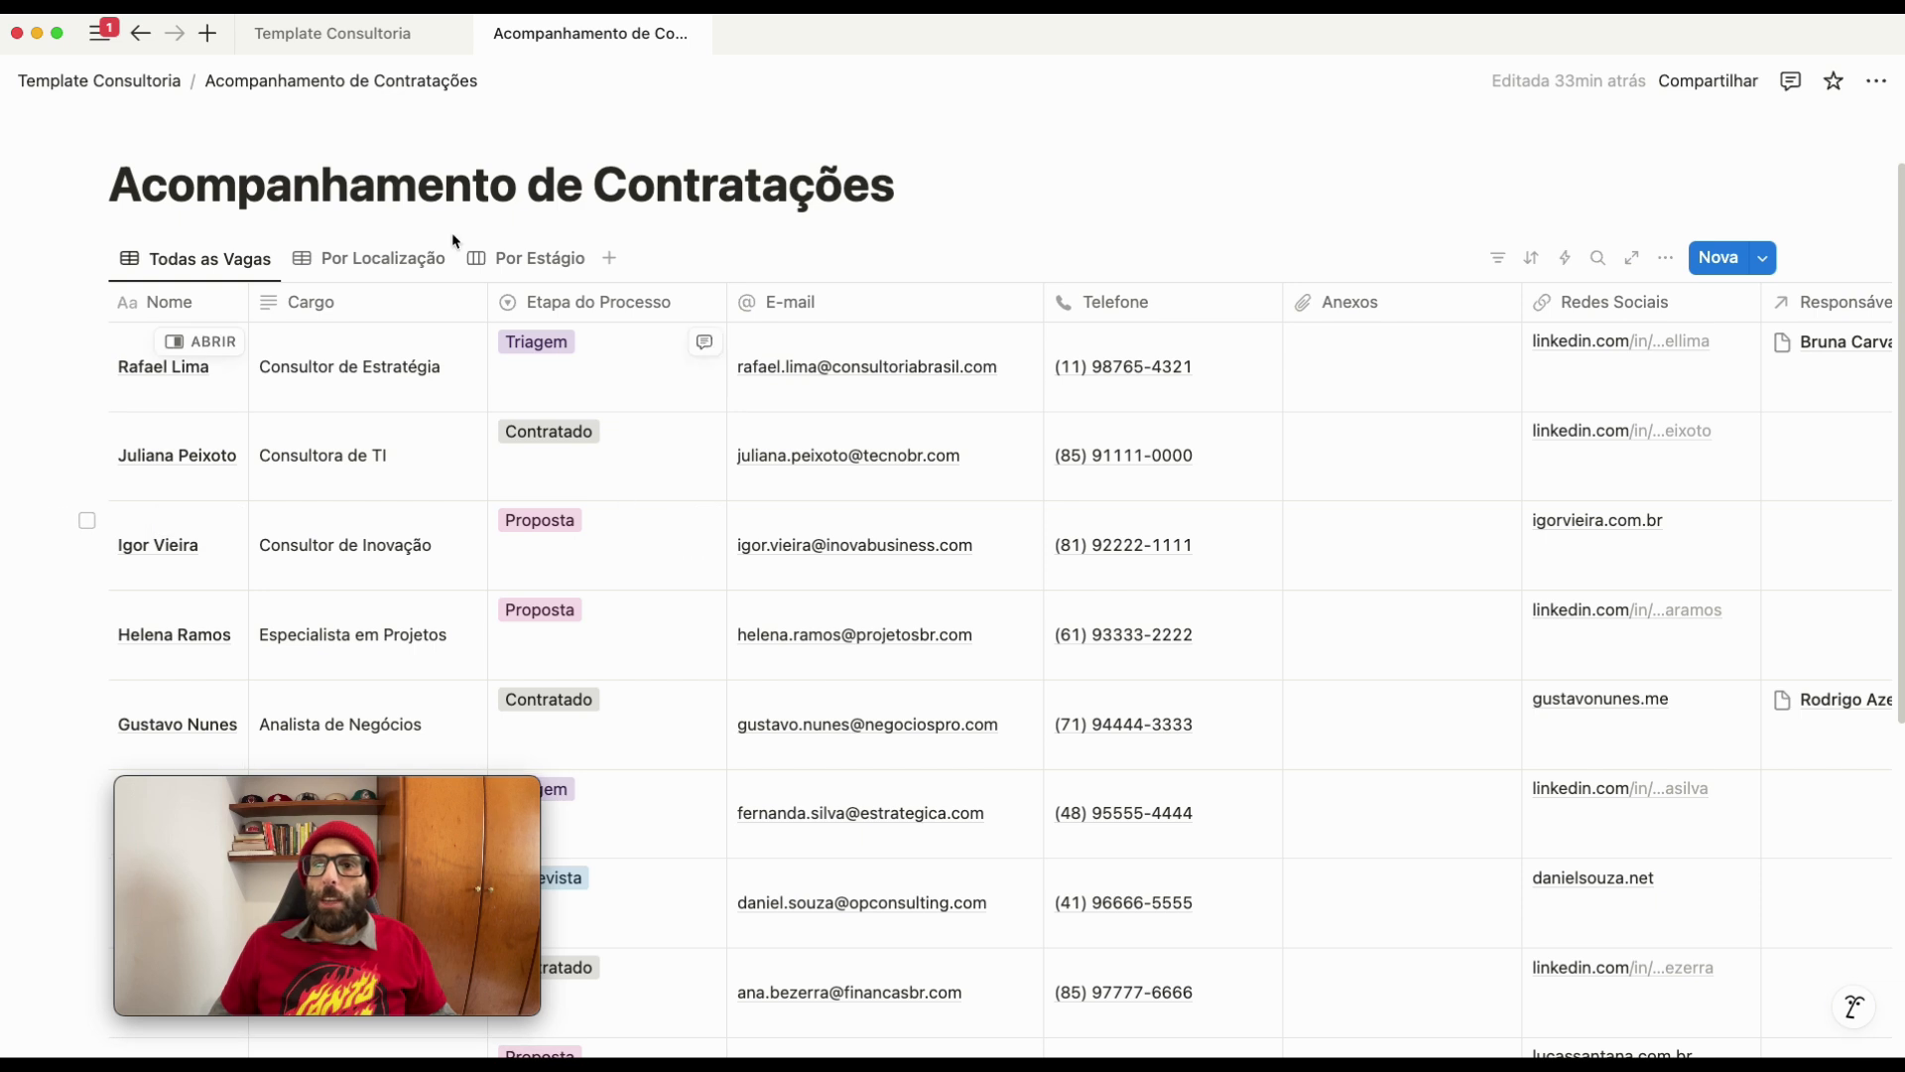
Reorder the database views to Por Estágio, Por Localização and Todas as Vagas
left_click_drag(516, 266, 203, 277)
left_click_drag(406, 270, 383, 263)
left_click(497, 258)
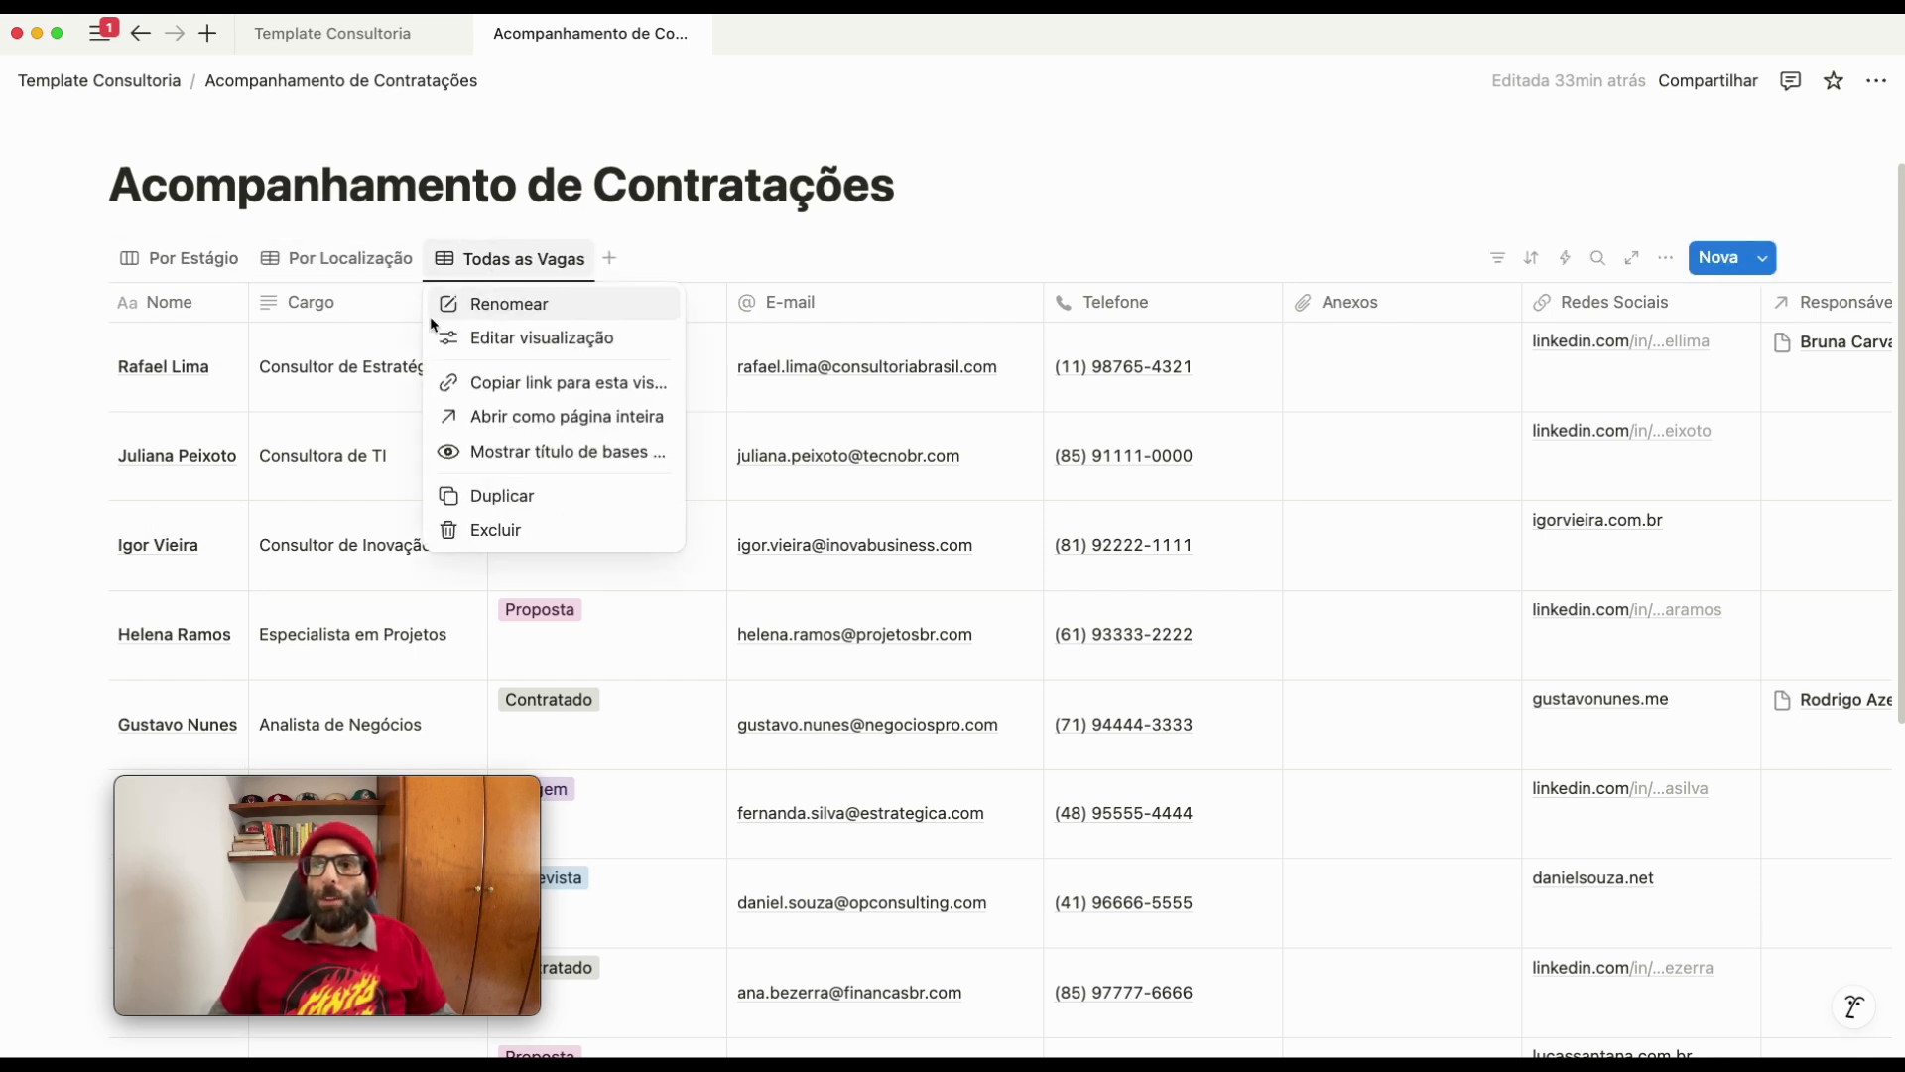
left_click(164, 260)
Review the candidate cards on the Por Estágio board, and check the Por Localização view
left_click(164, 260)
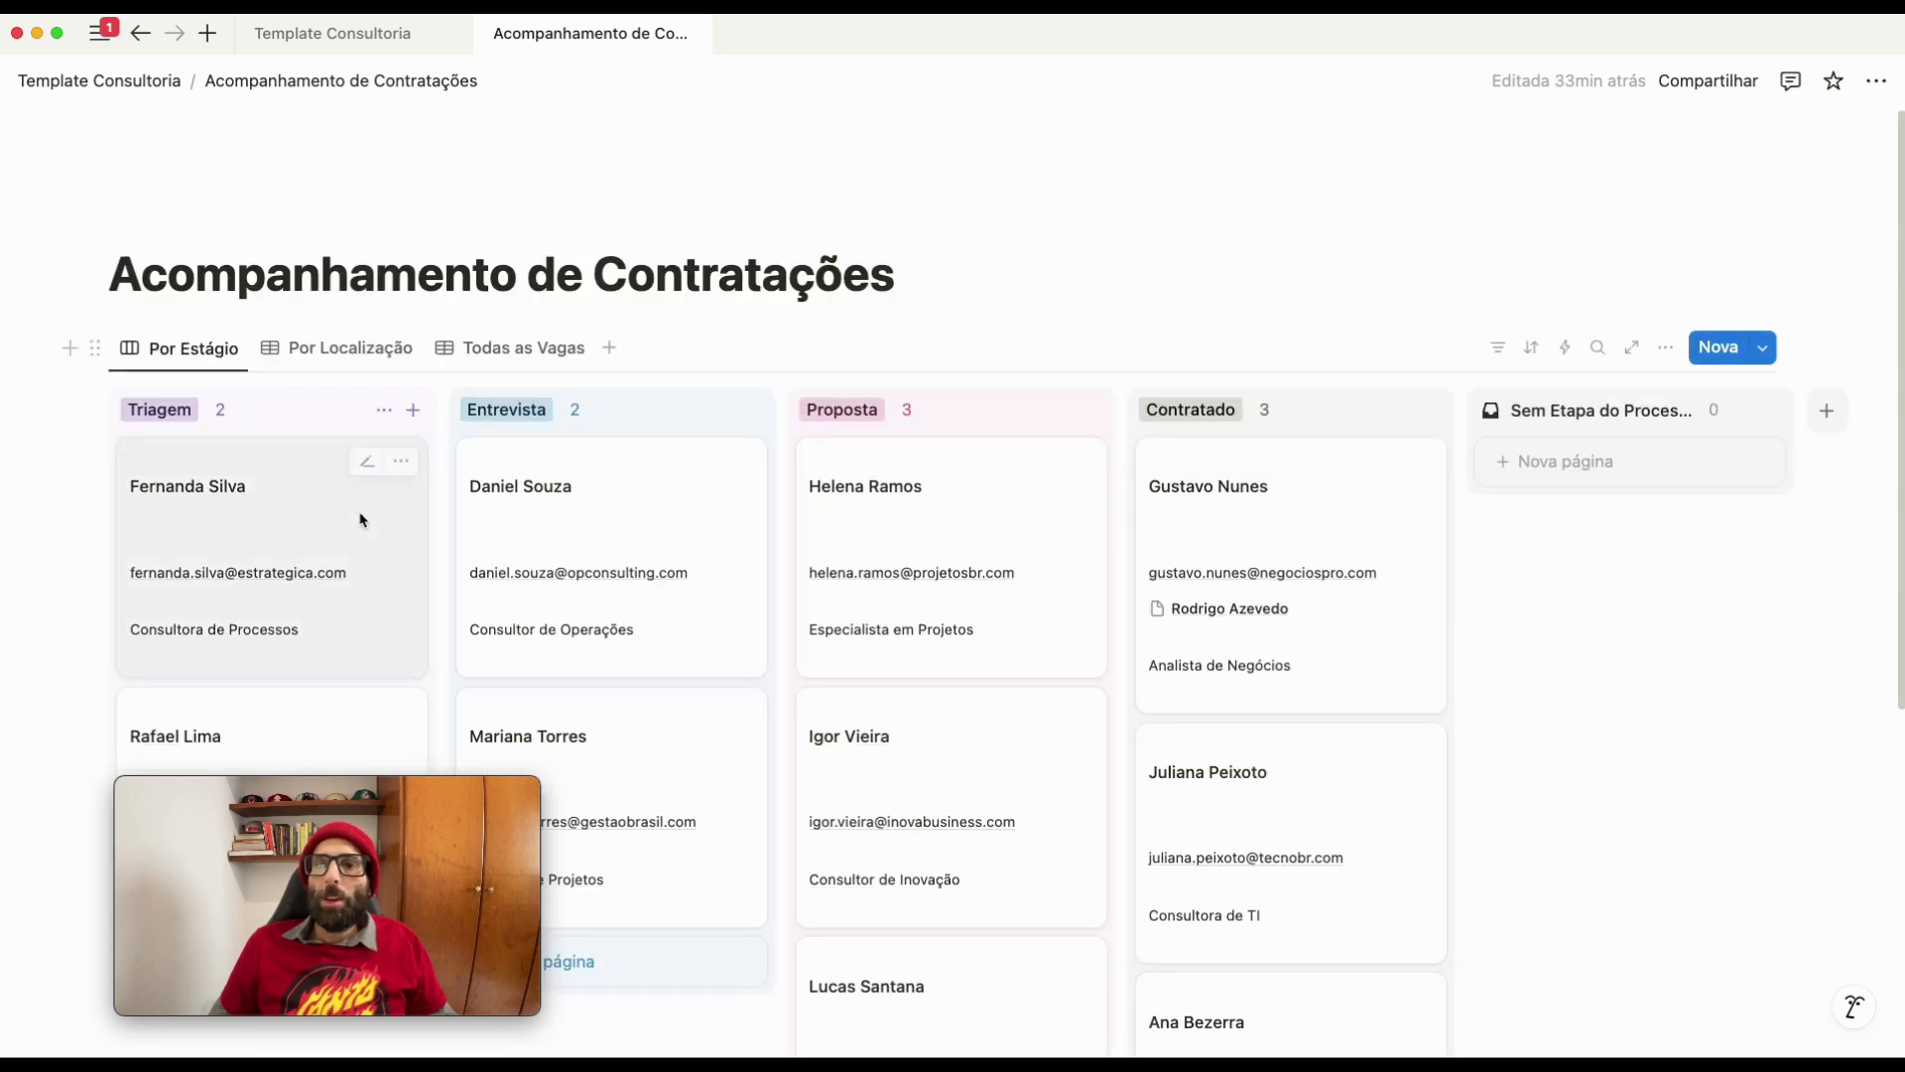
scroll(397, 645, "down", 5)
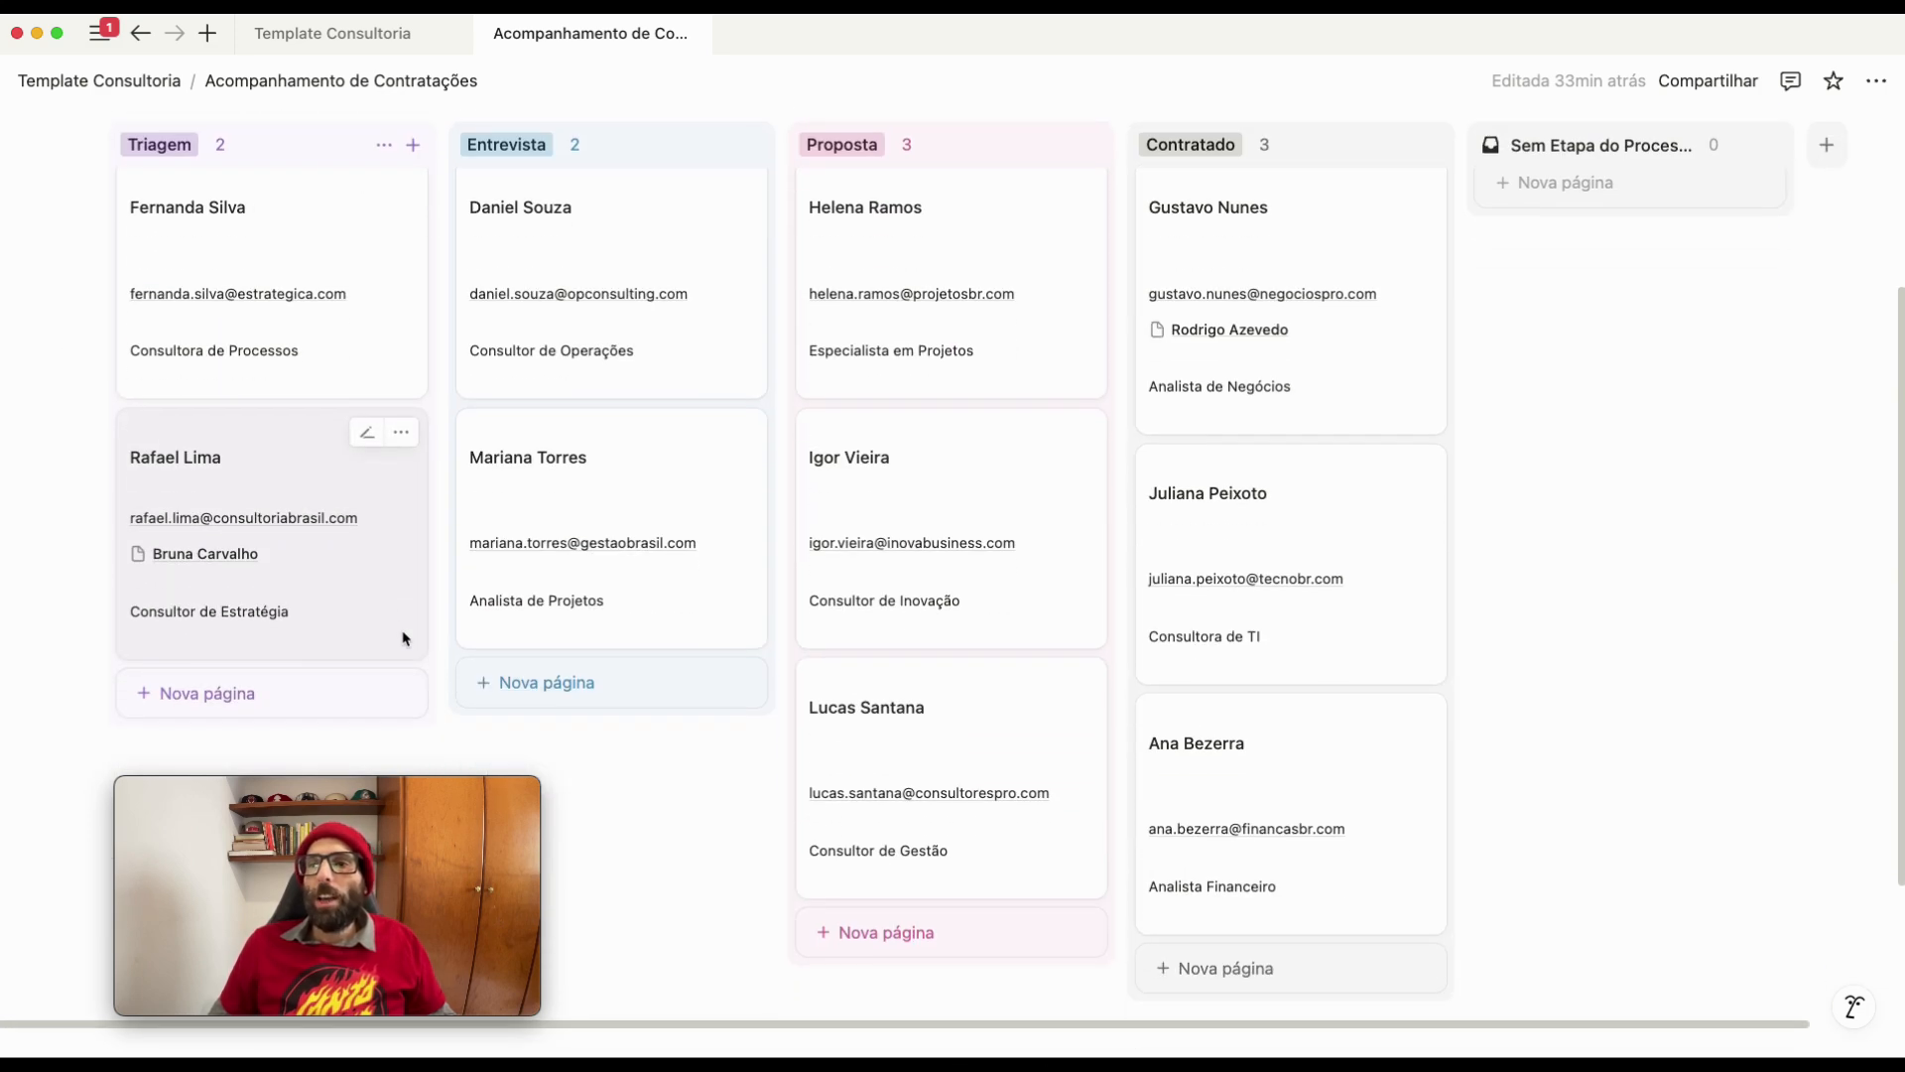
scroll(405, 637, "up", 4)
scroll(405, 637, "up", 1)
scroll(387, 566, "up", 1)
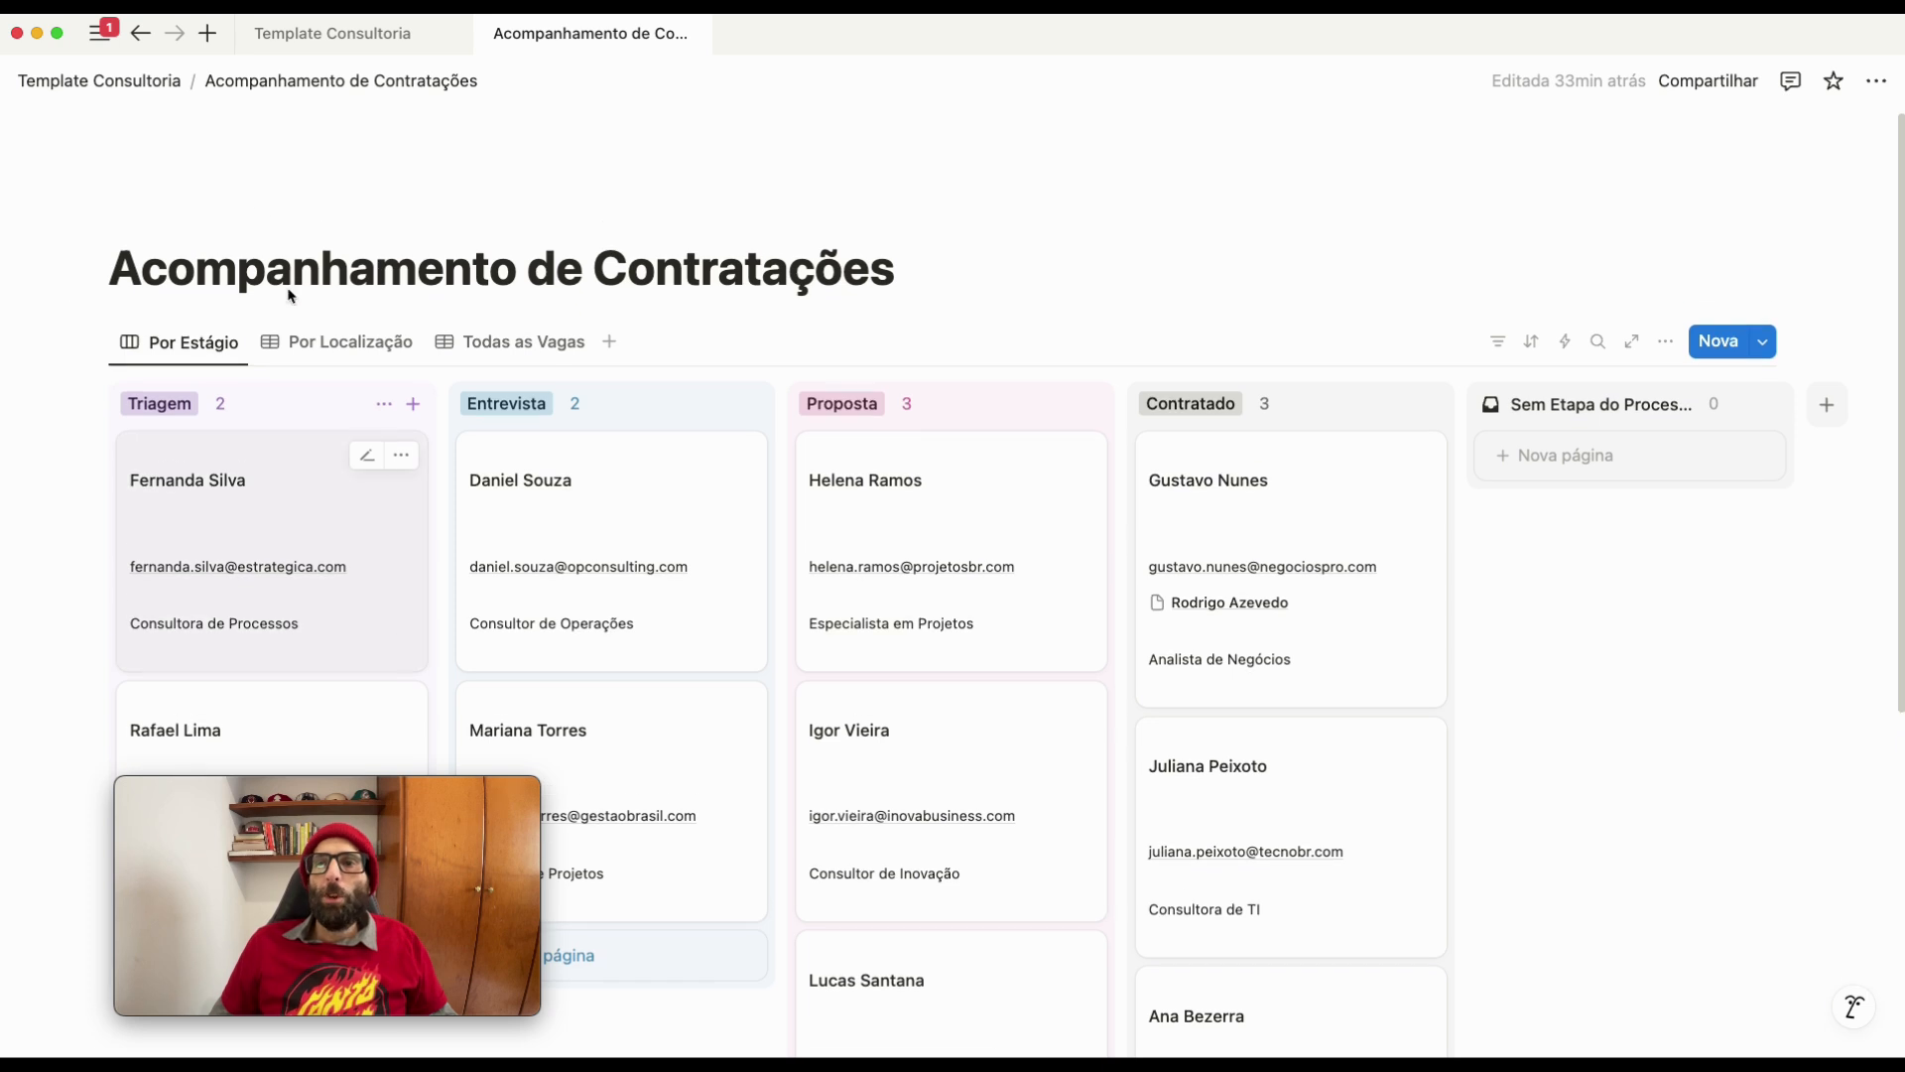
left_click(298, 337)
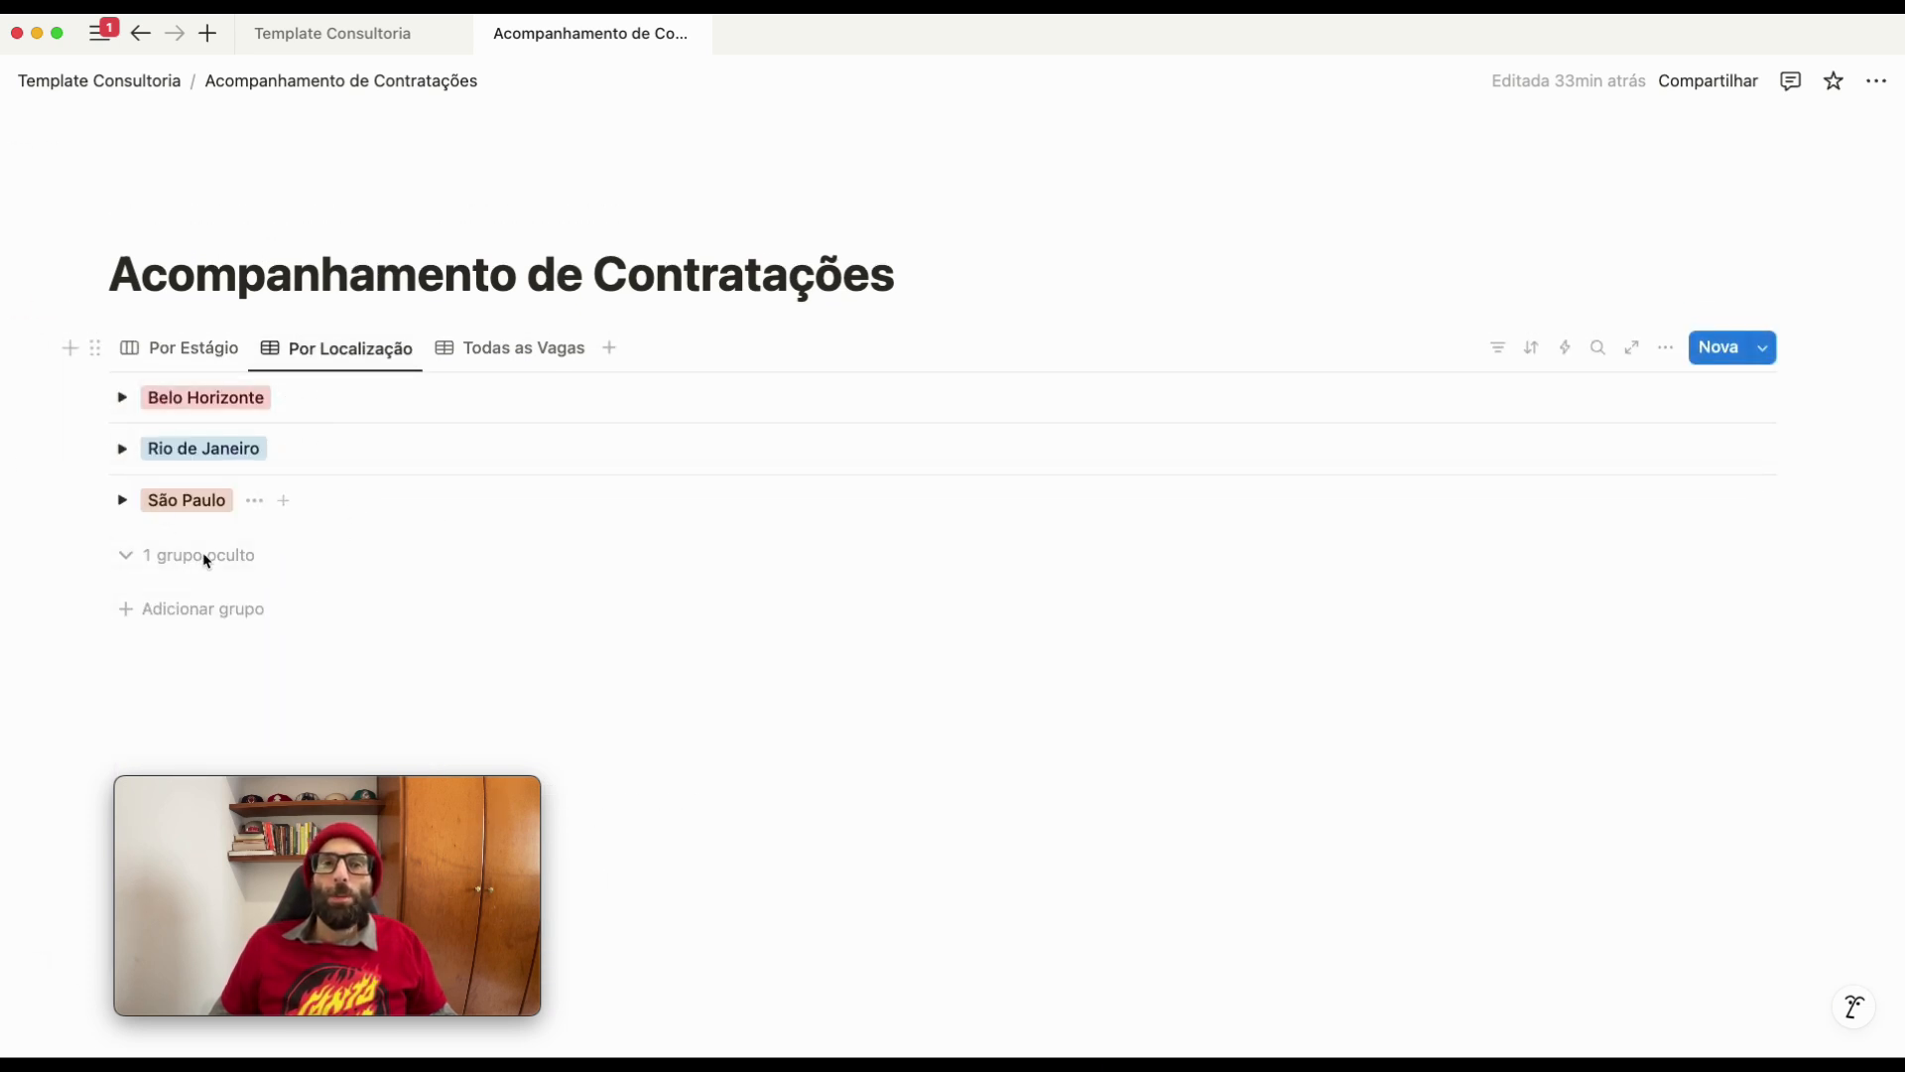
Check the Belo Horizonte group in Por Localização, review the candidate table in Todas as Vagas, and return to the Por Estágio board
left_click(122, 398)
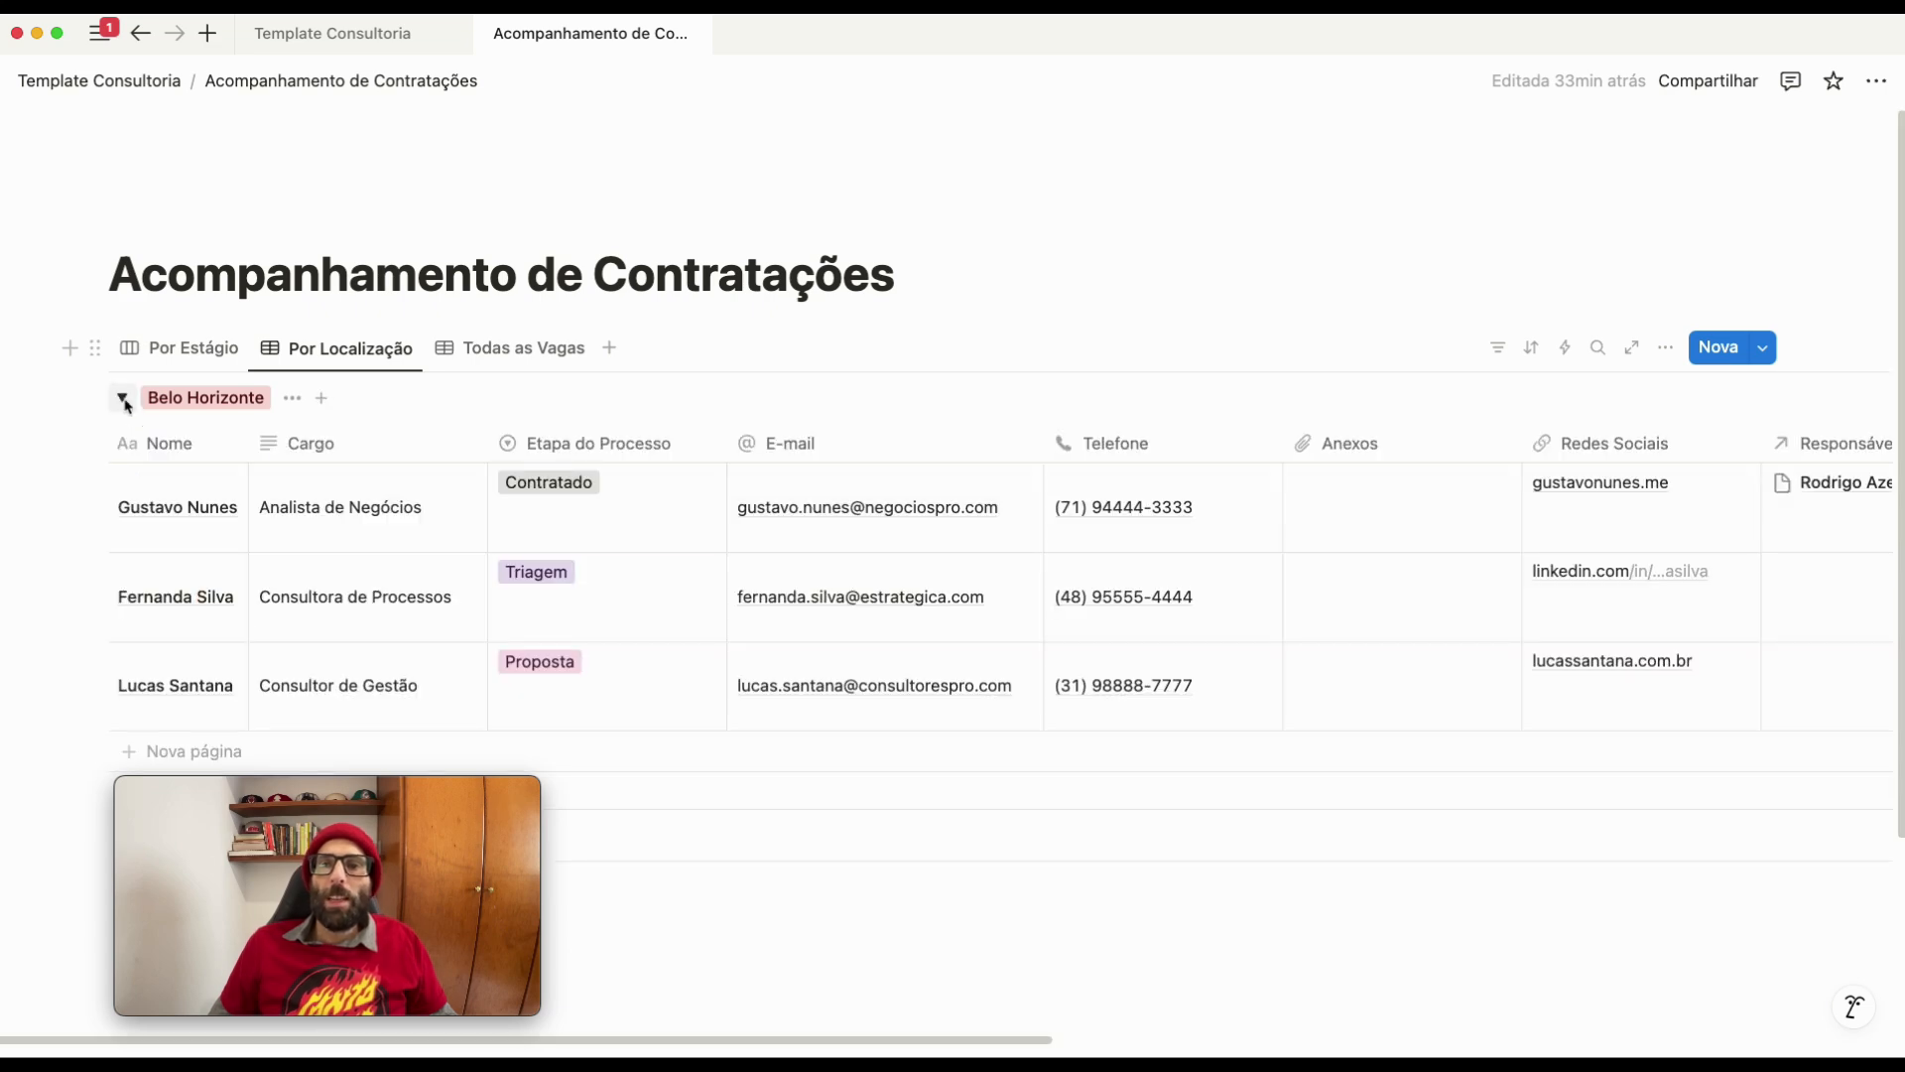
left_click(123, 399)
left_click(511, 347)
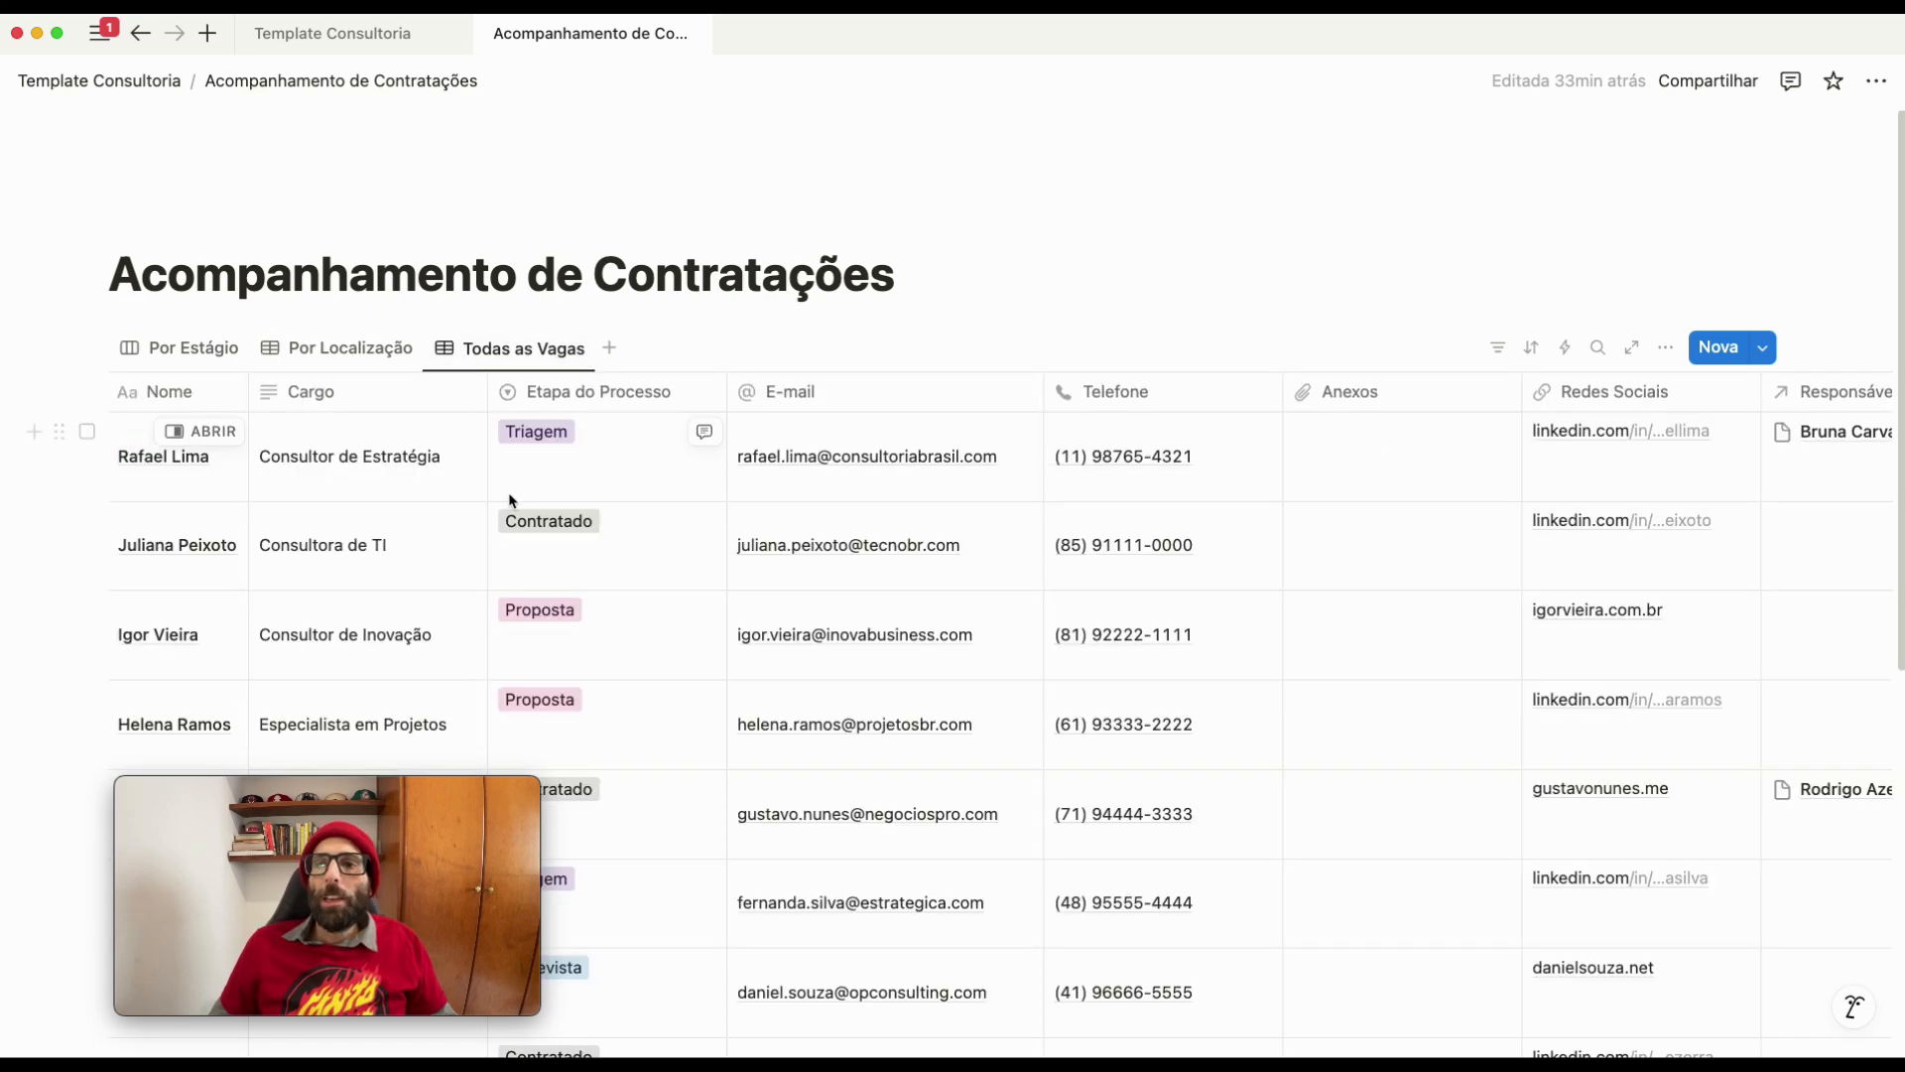
scroll(521, 521, "down", 3)
scroll(521, 521, "down", 3)
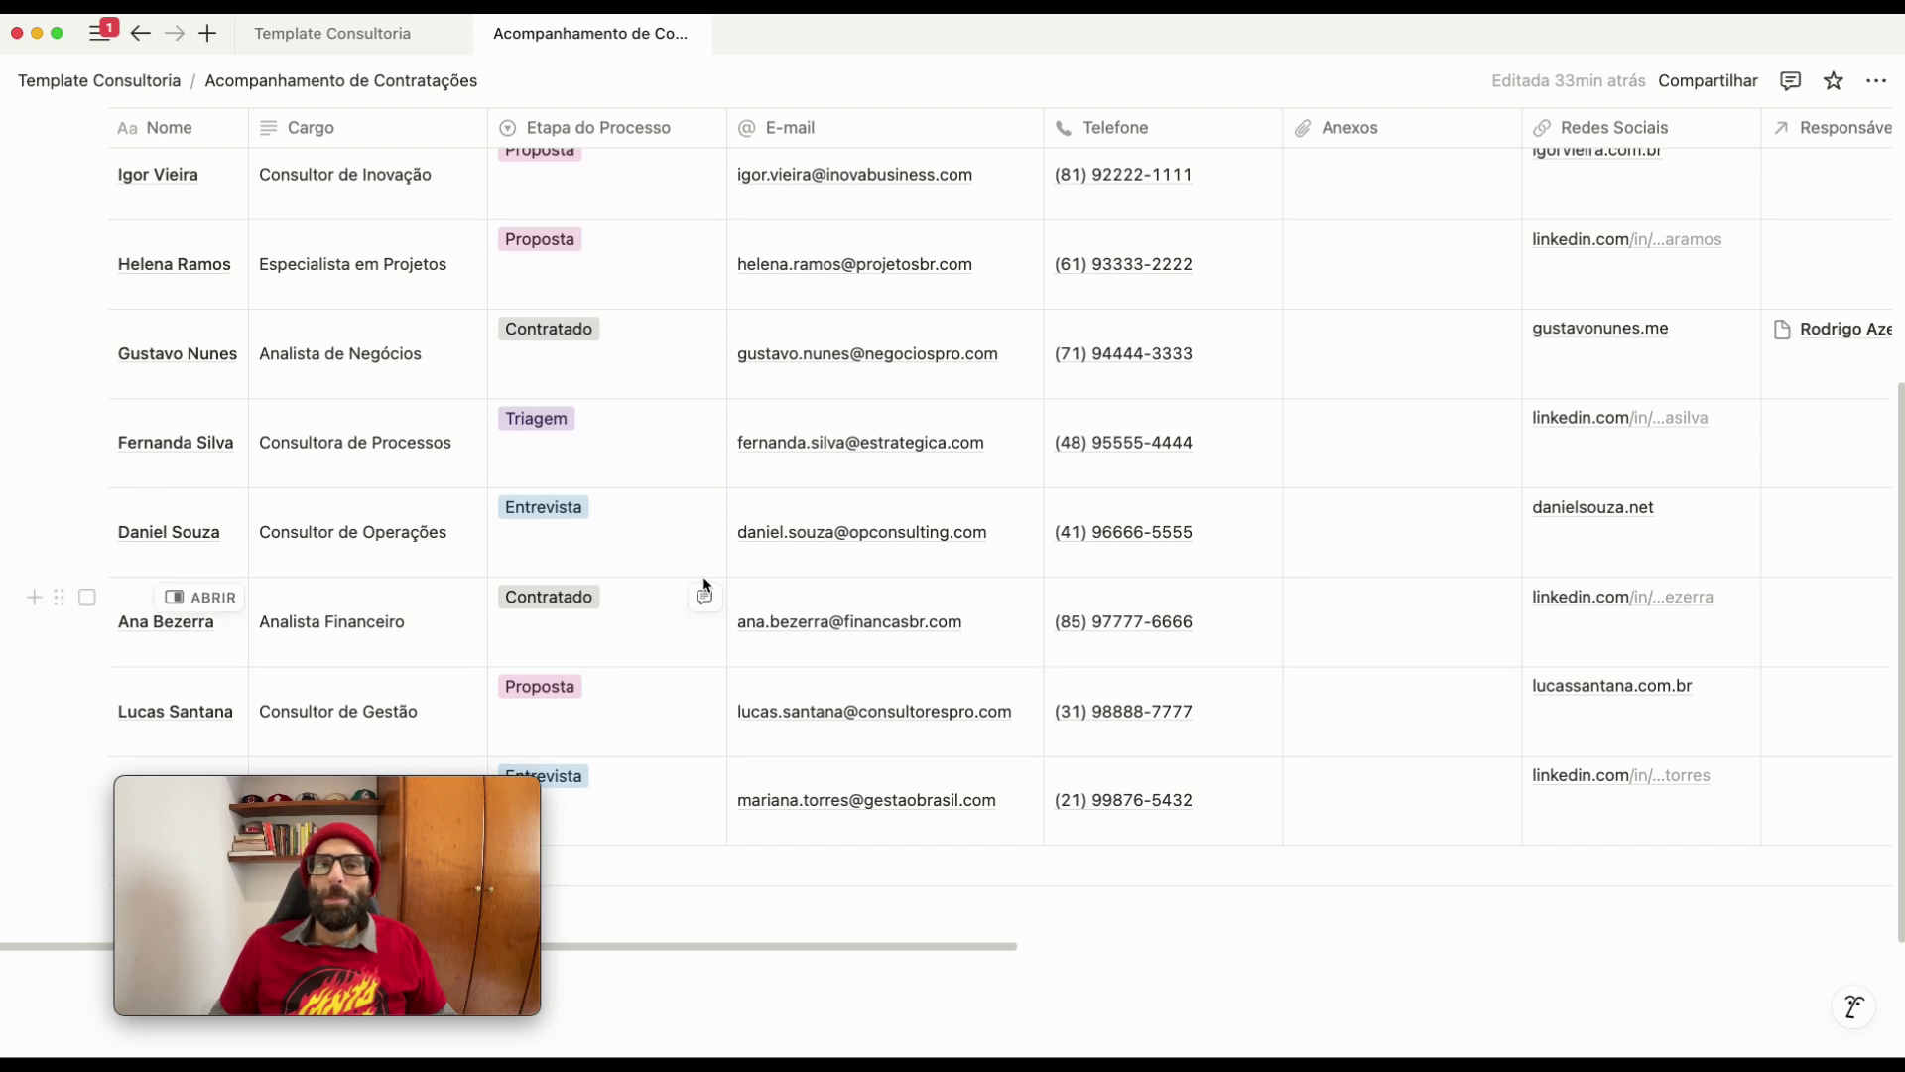
scroll(681, 581, "up", 5)
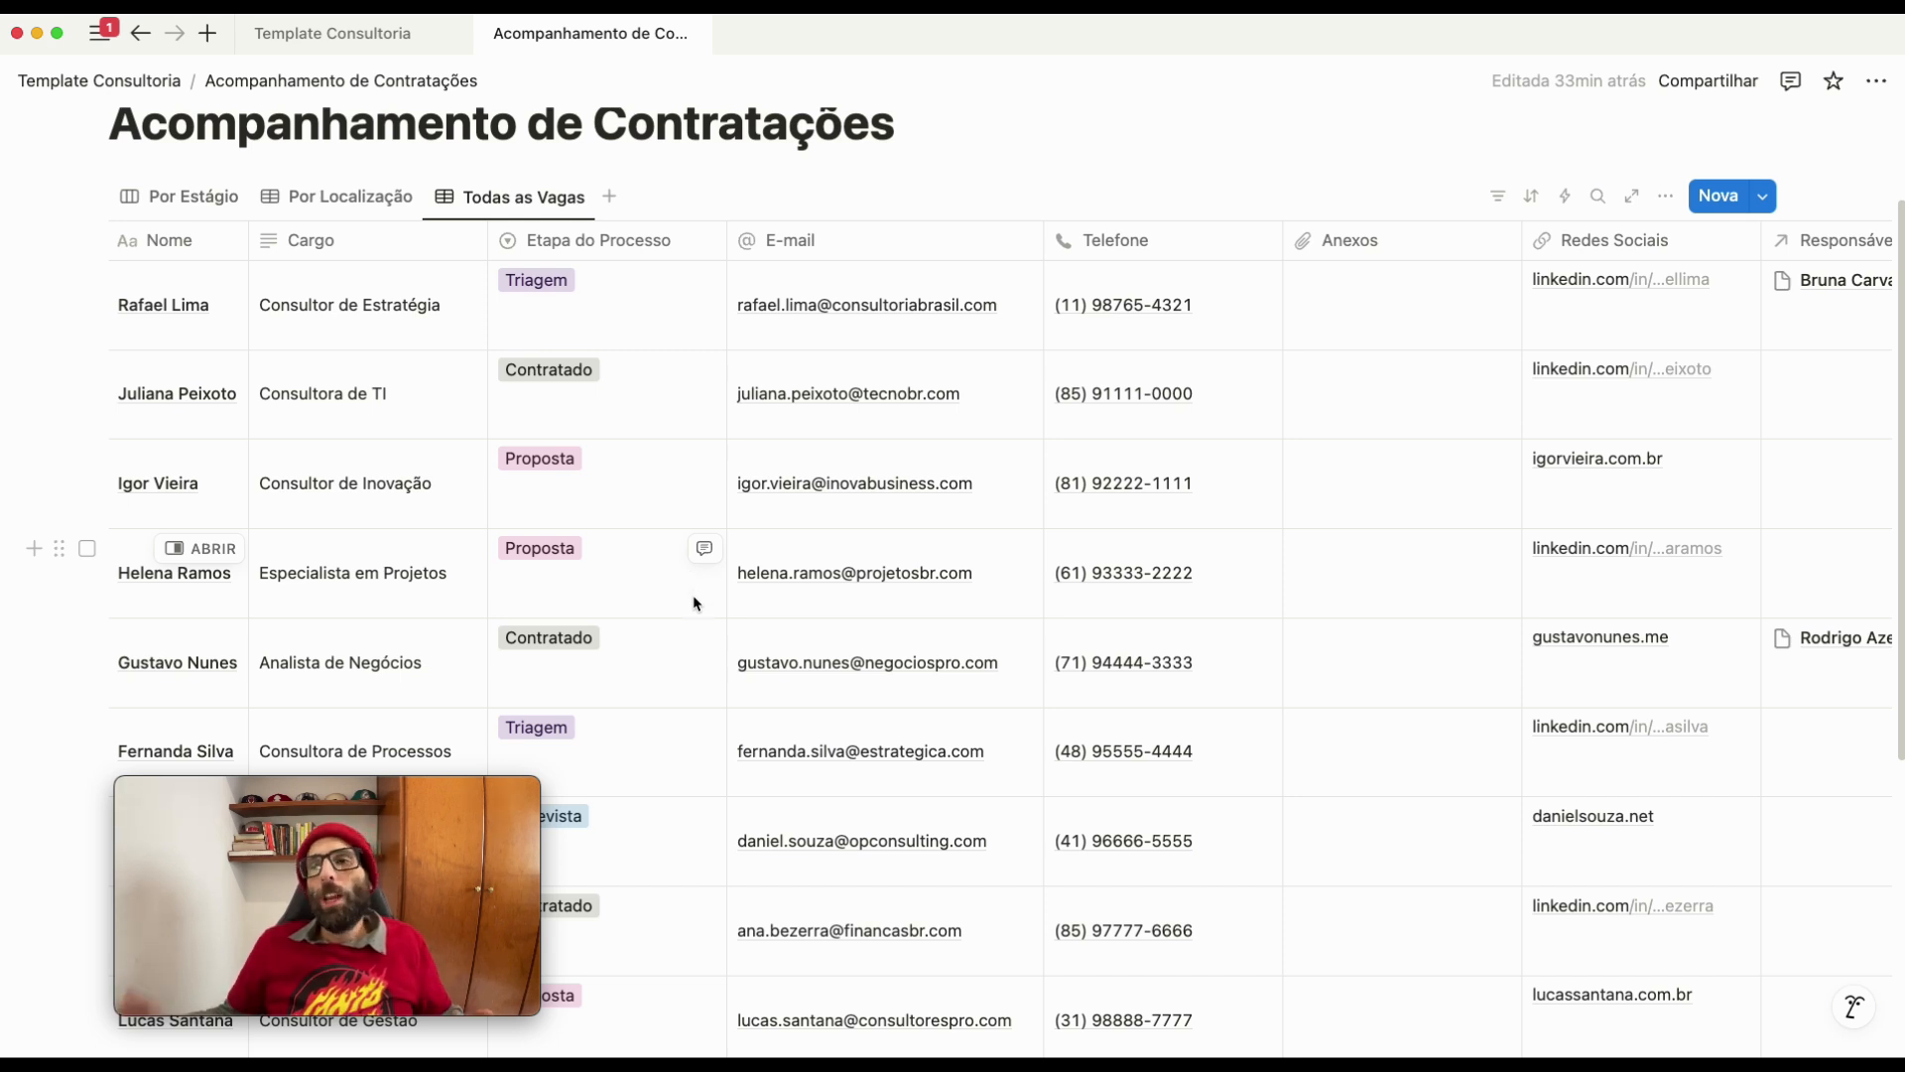
scroll(885, 616, "up", 2)
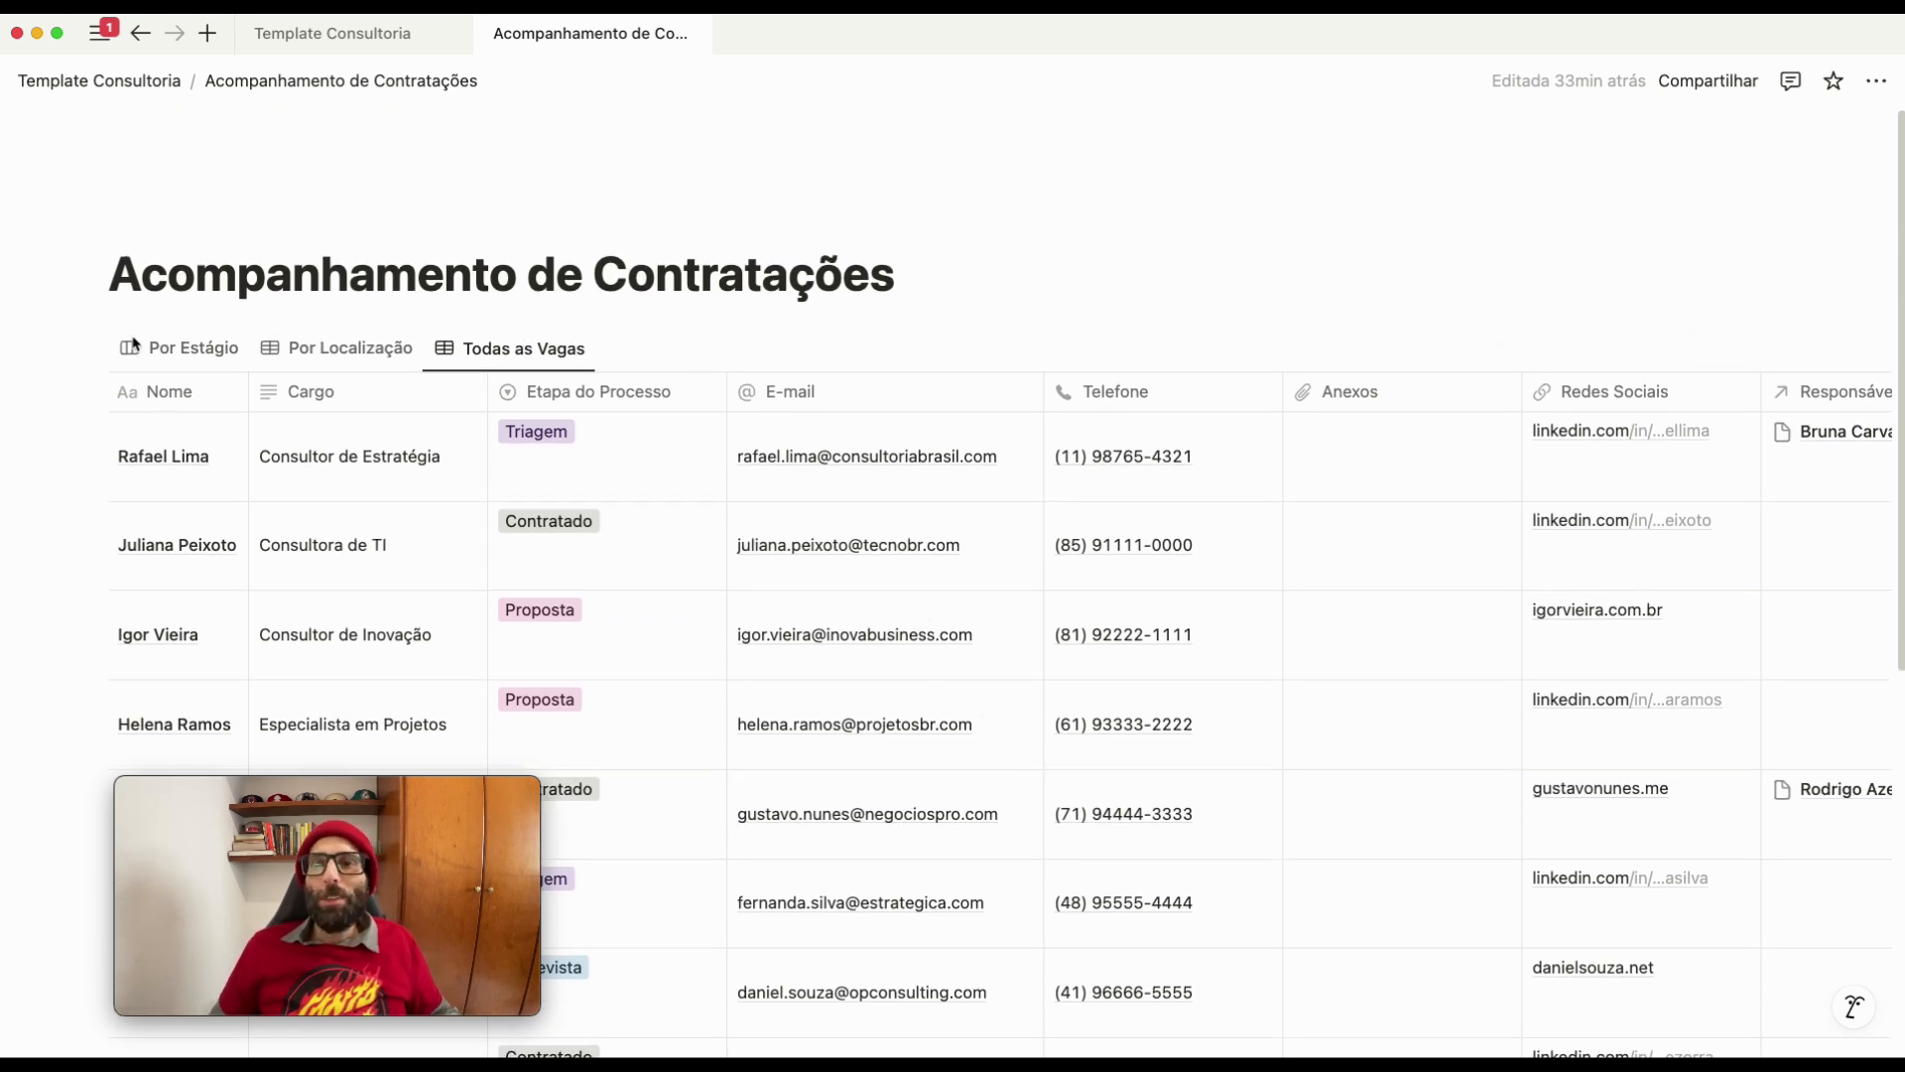
left_click(178, 347)
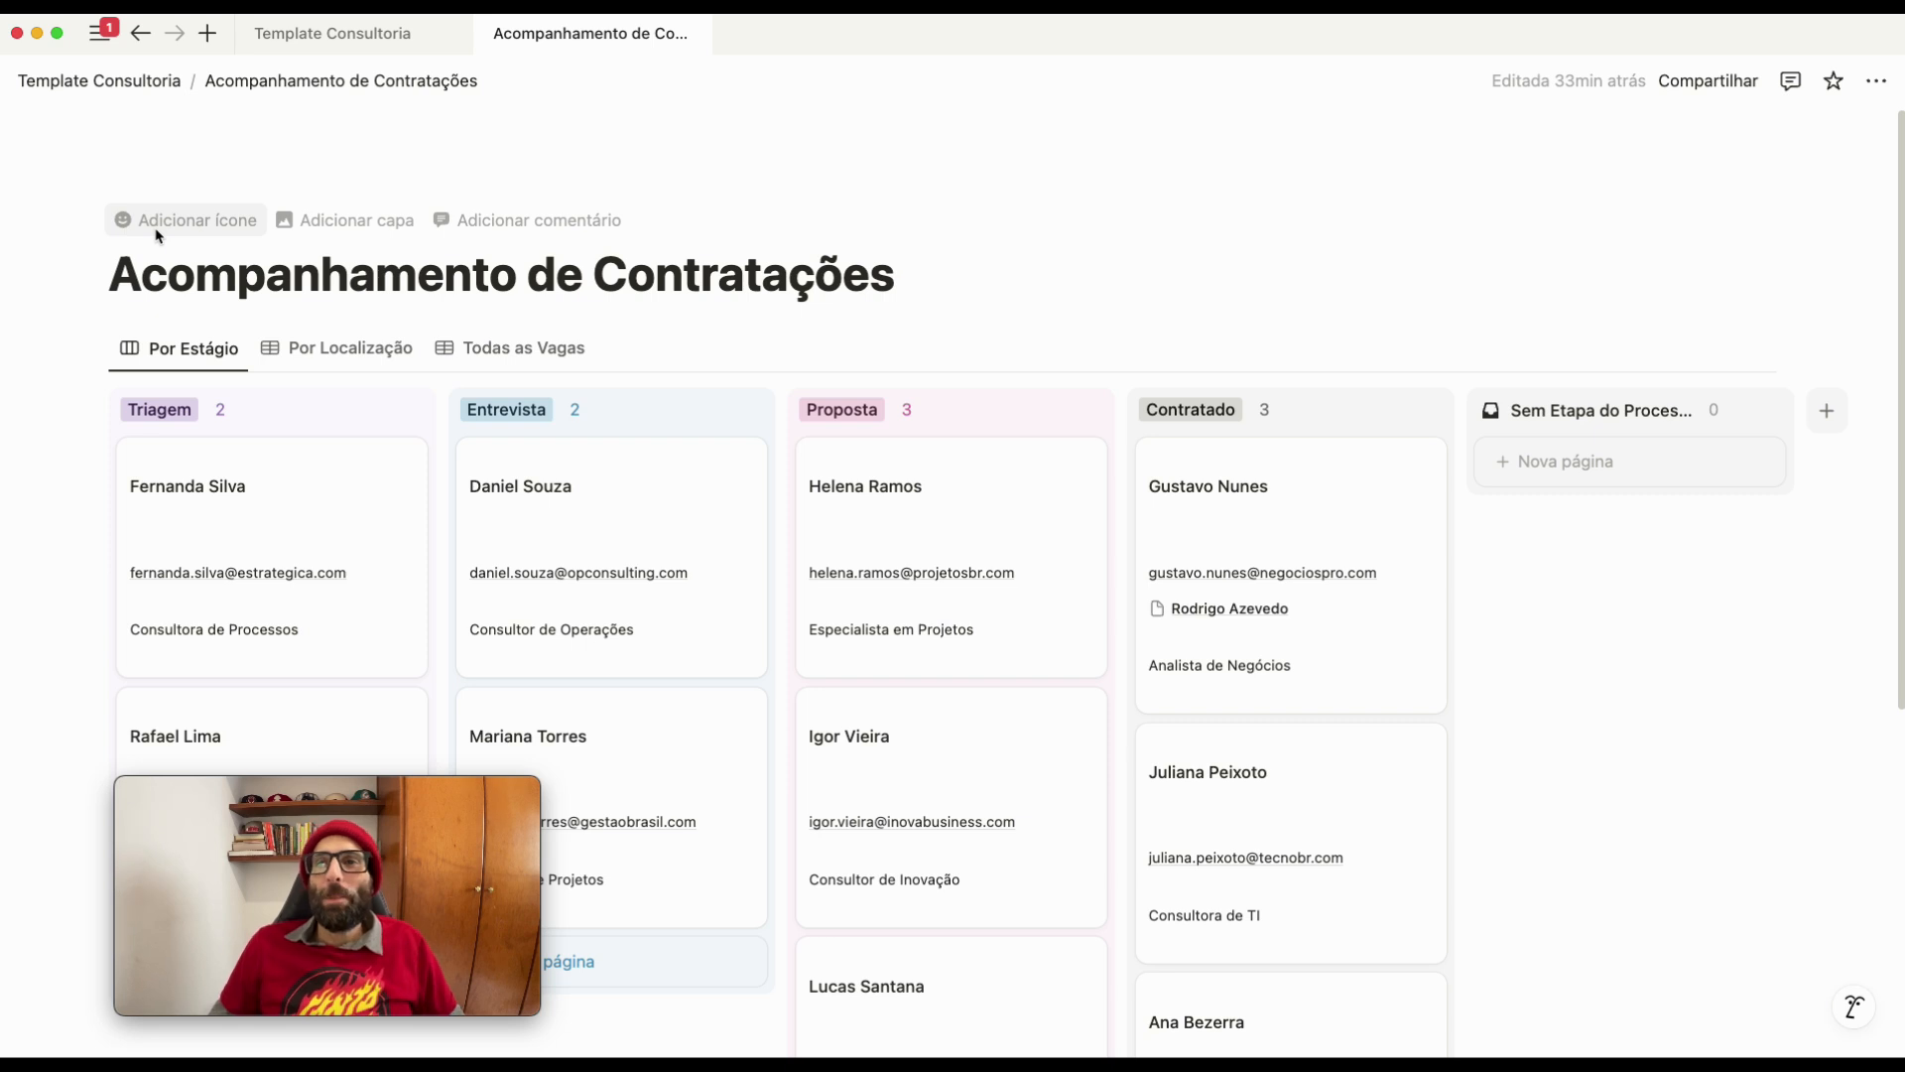
Give the Acompanhamento de Contratações page a green ID badge icon, found by filtering the icon set for "empl"
left_click(155, 232)
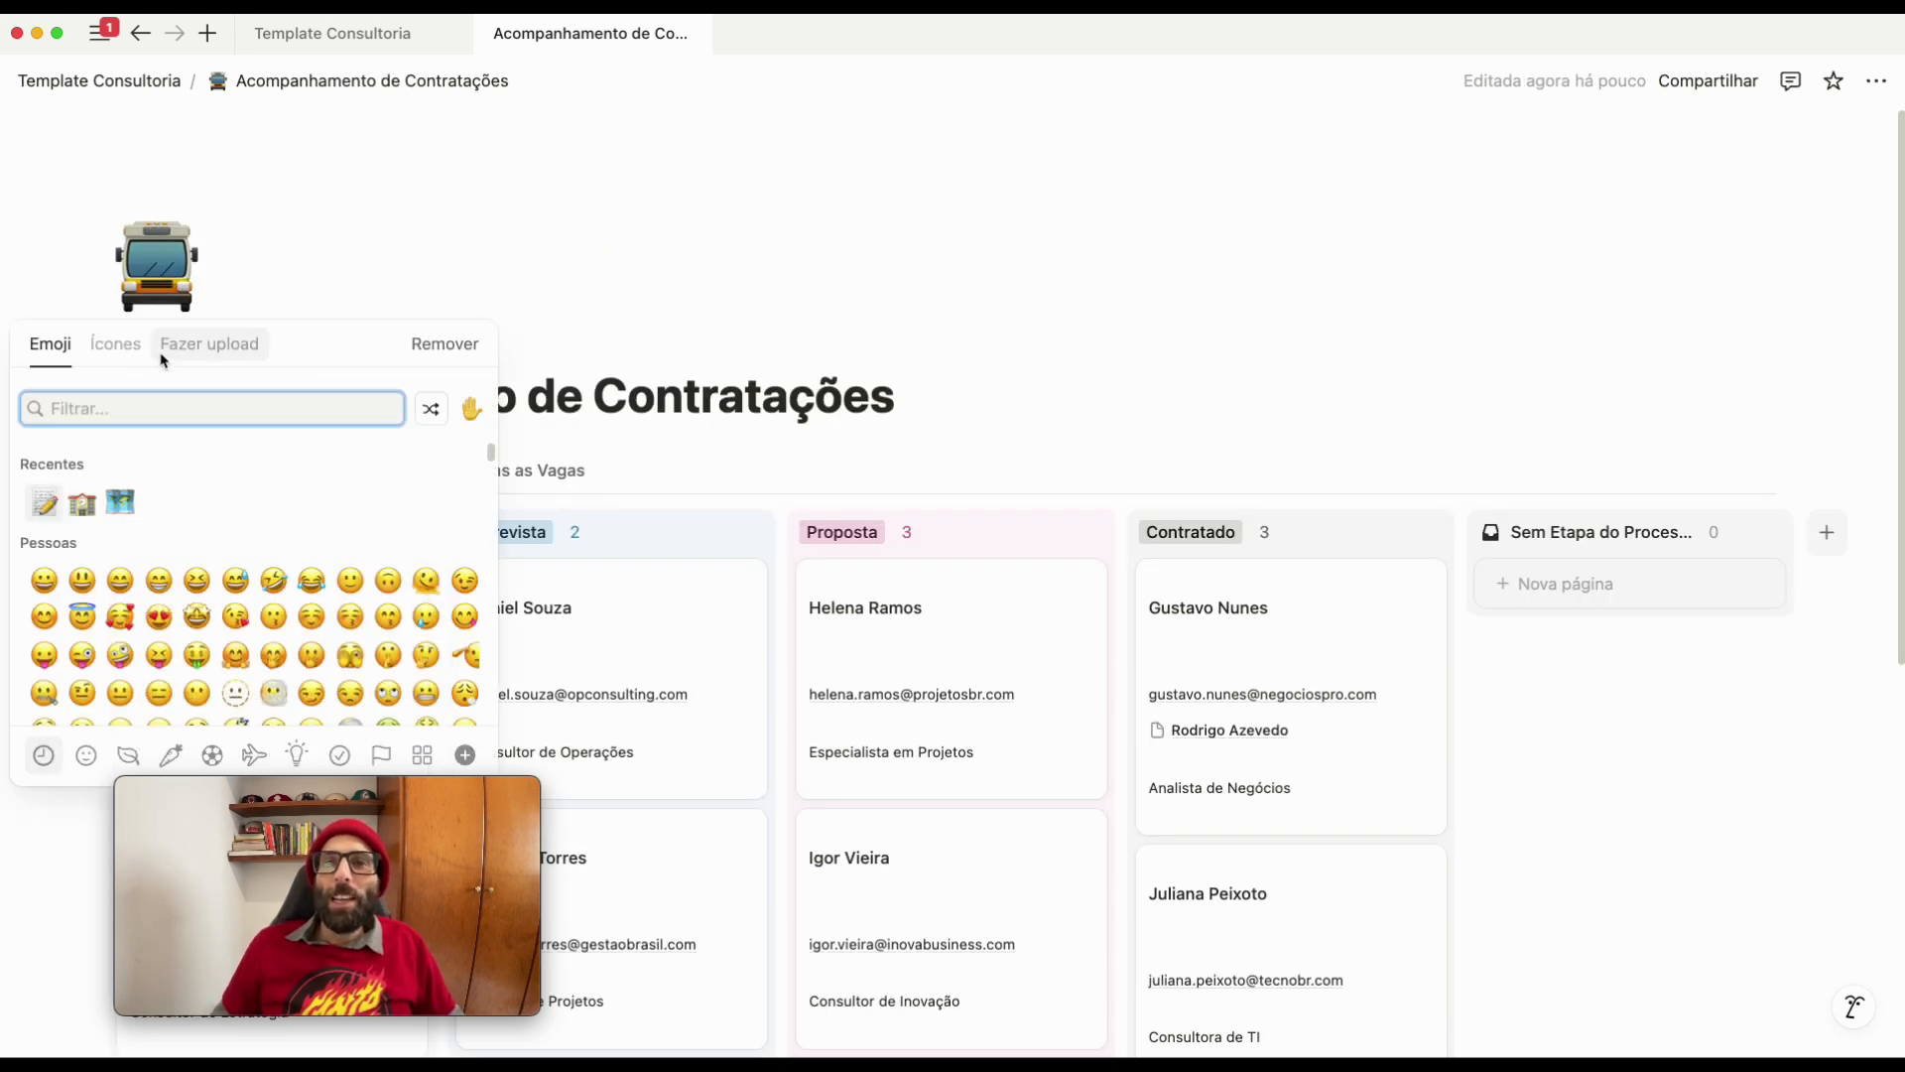
left_click(117, 345)
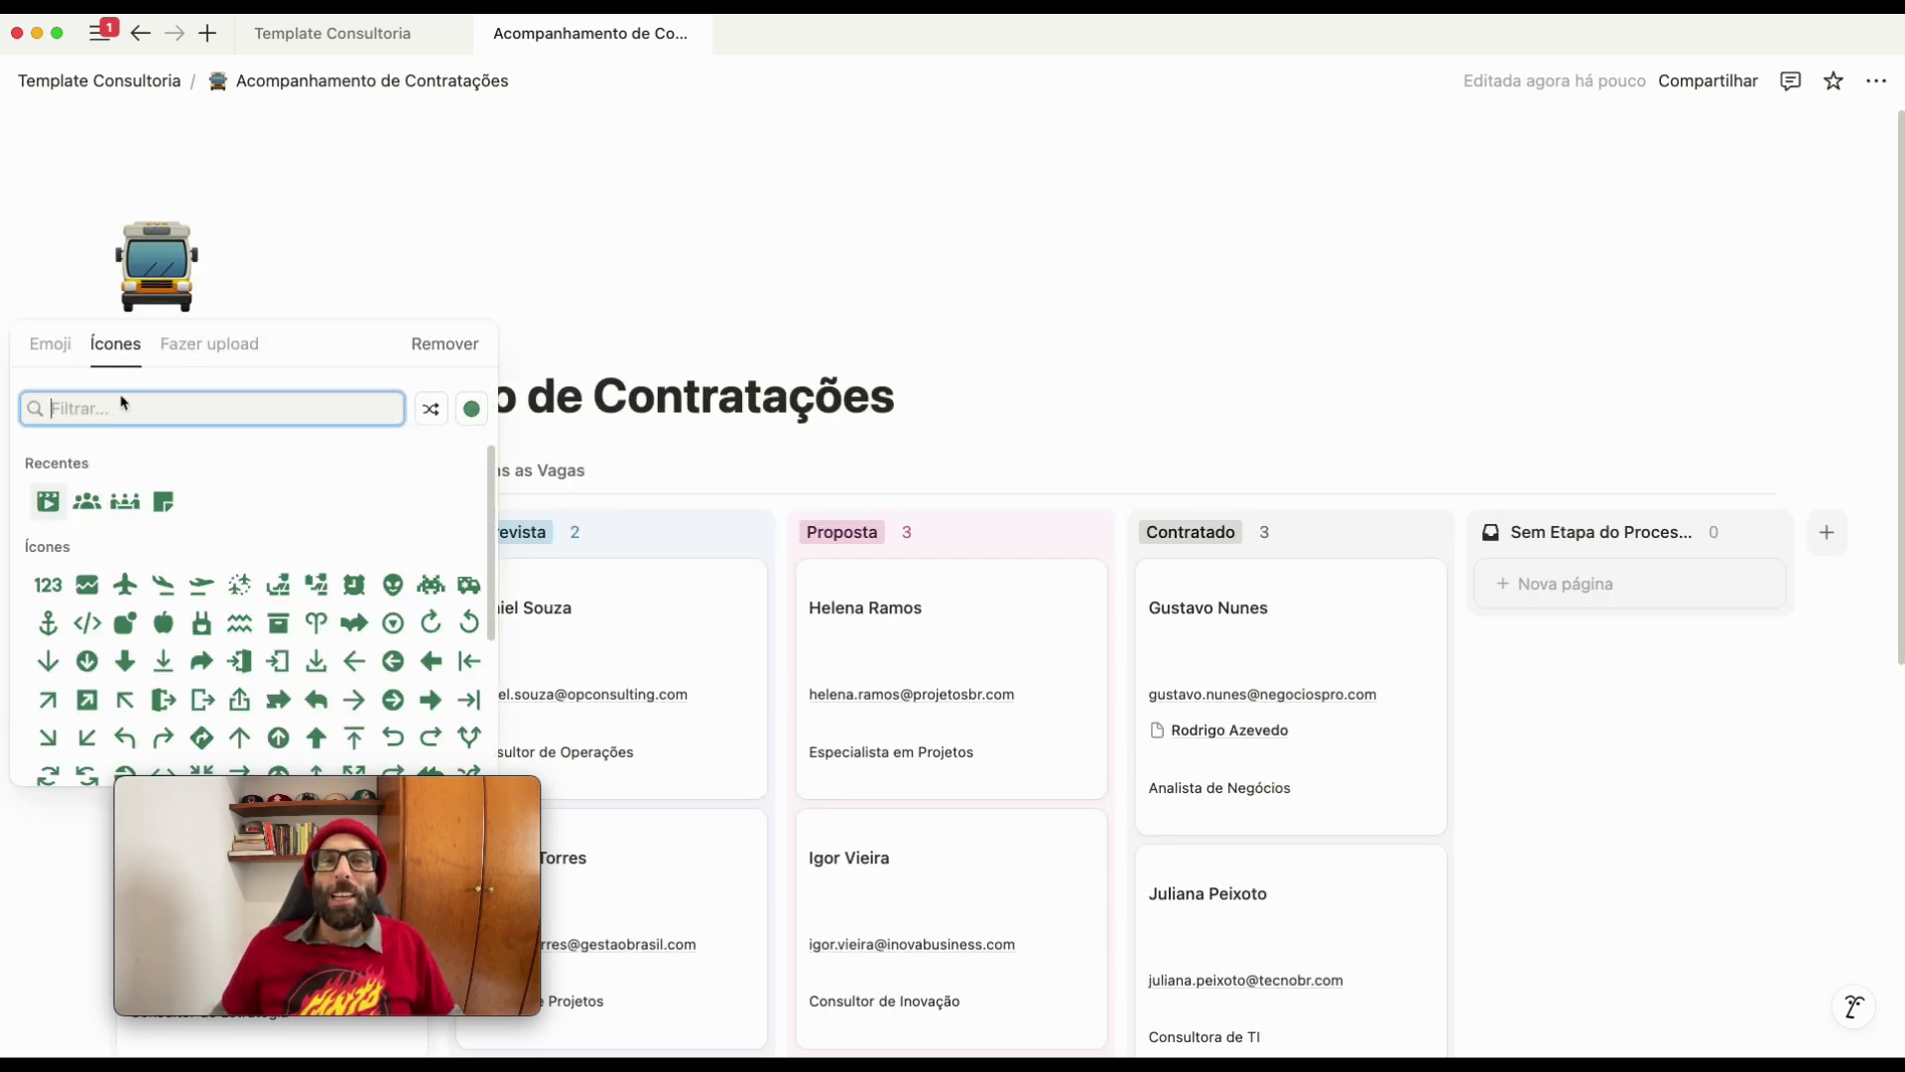
type("hir")
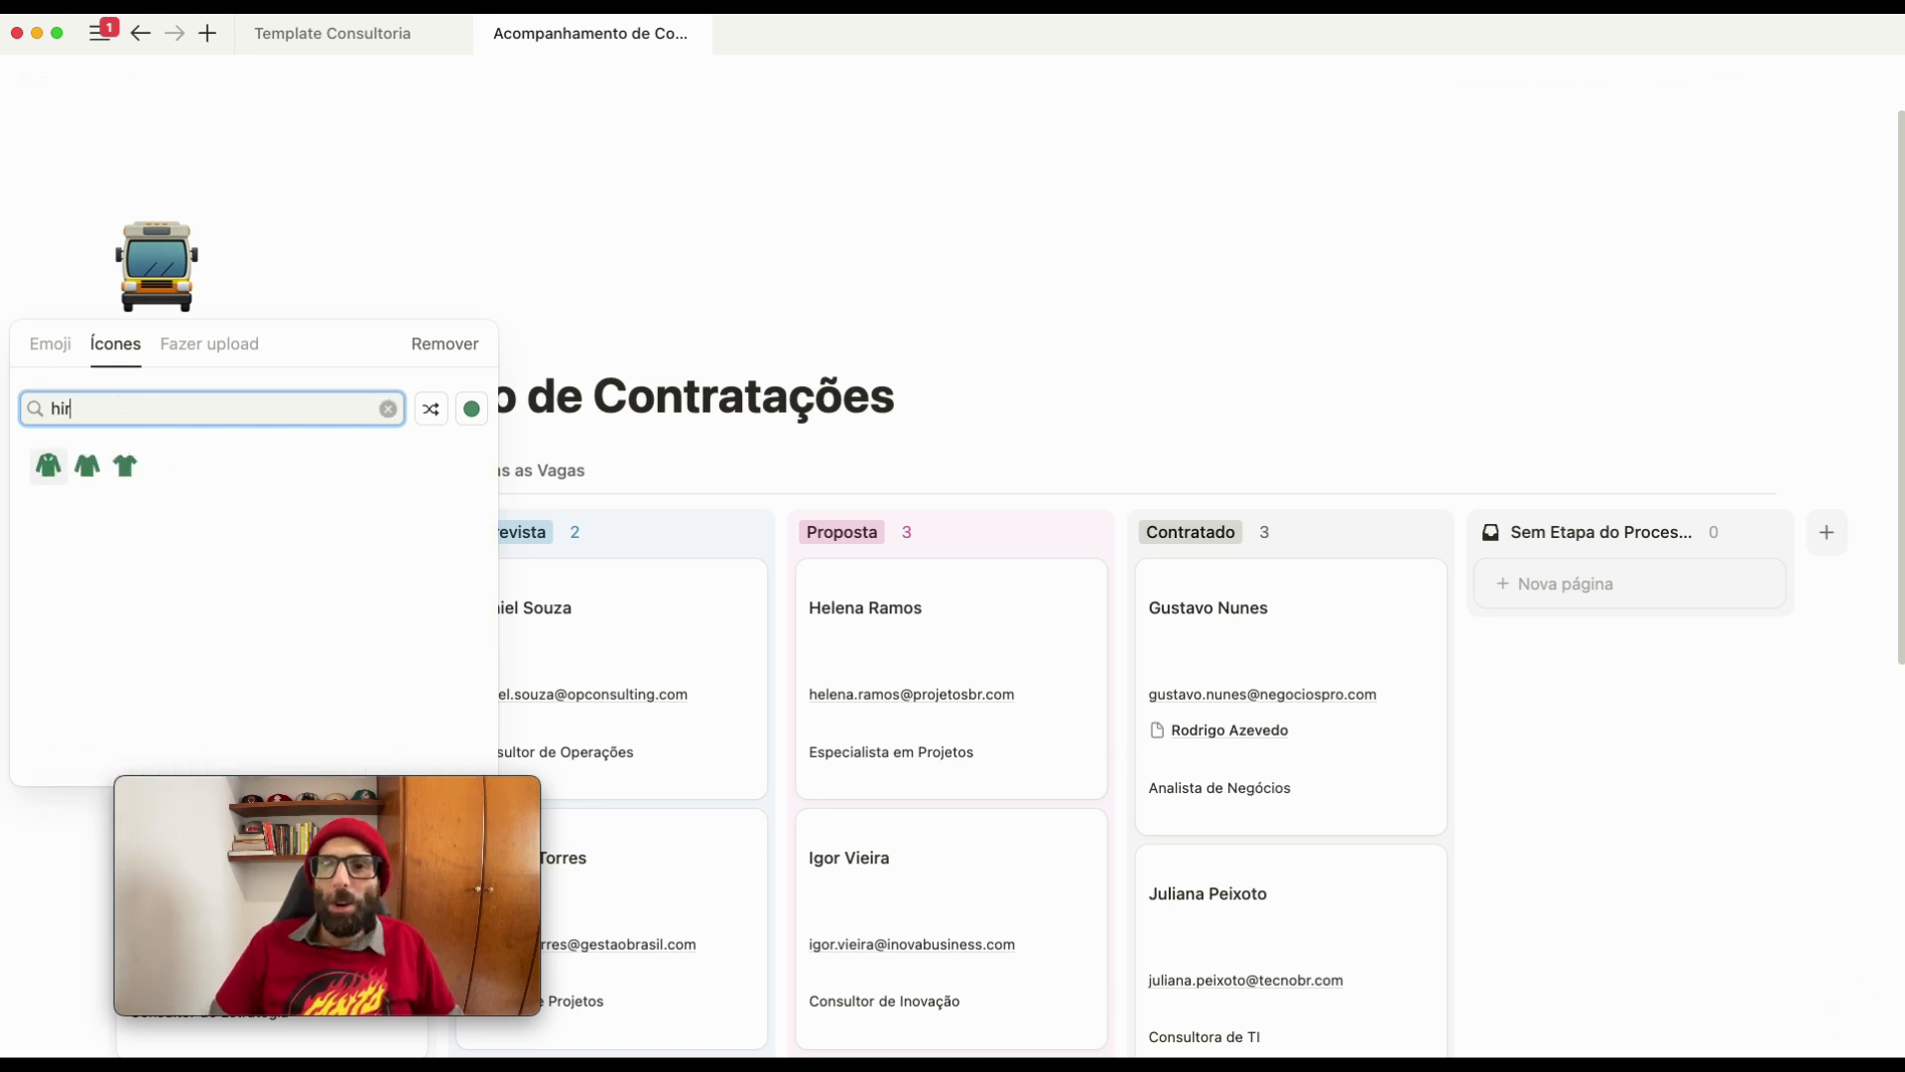
key("BackSpace")
key("BackSpace")
key("BackSpace")
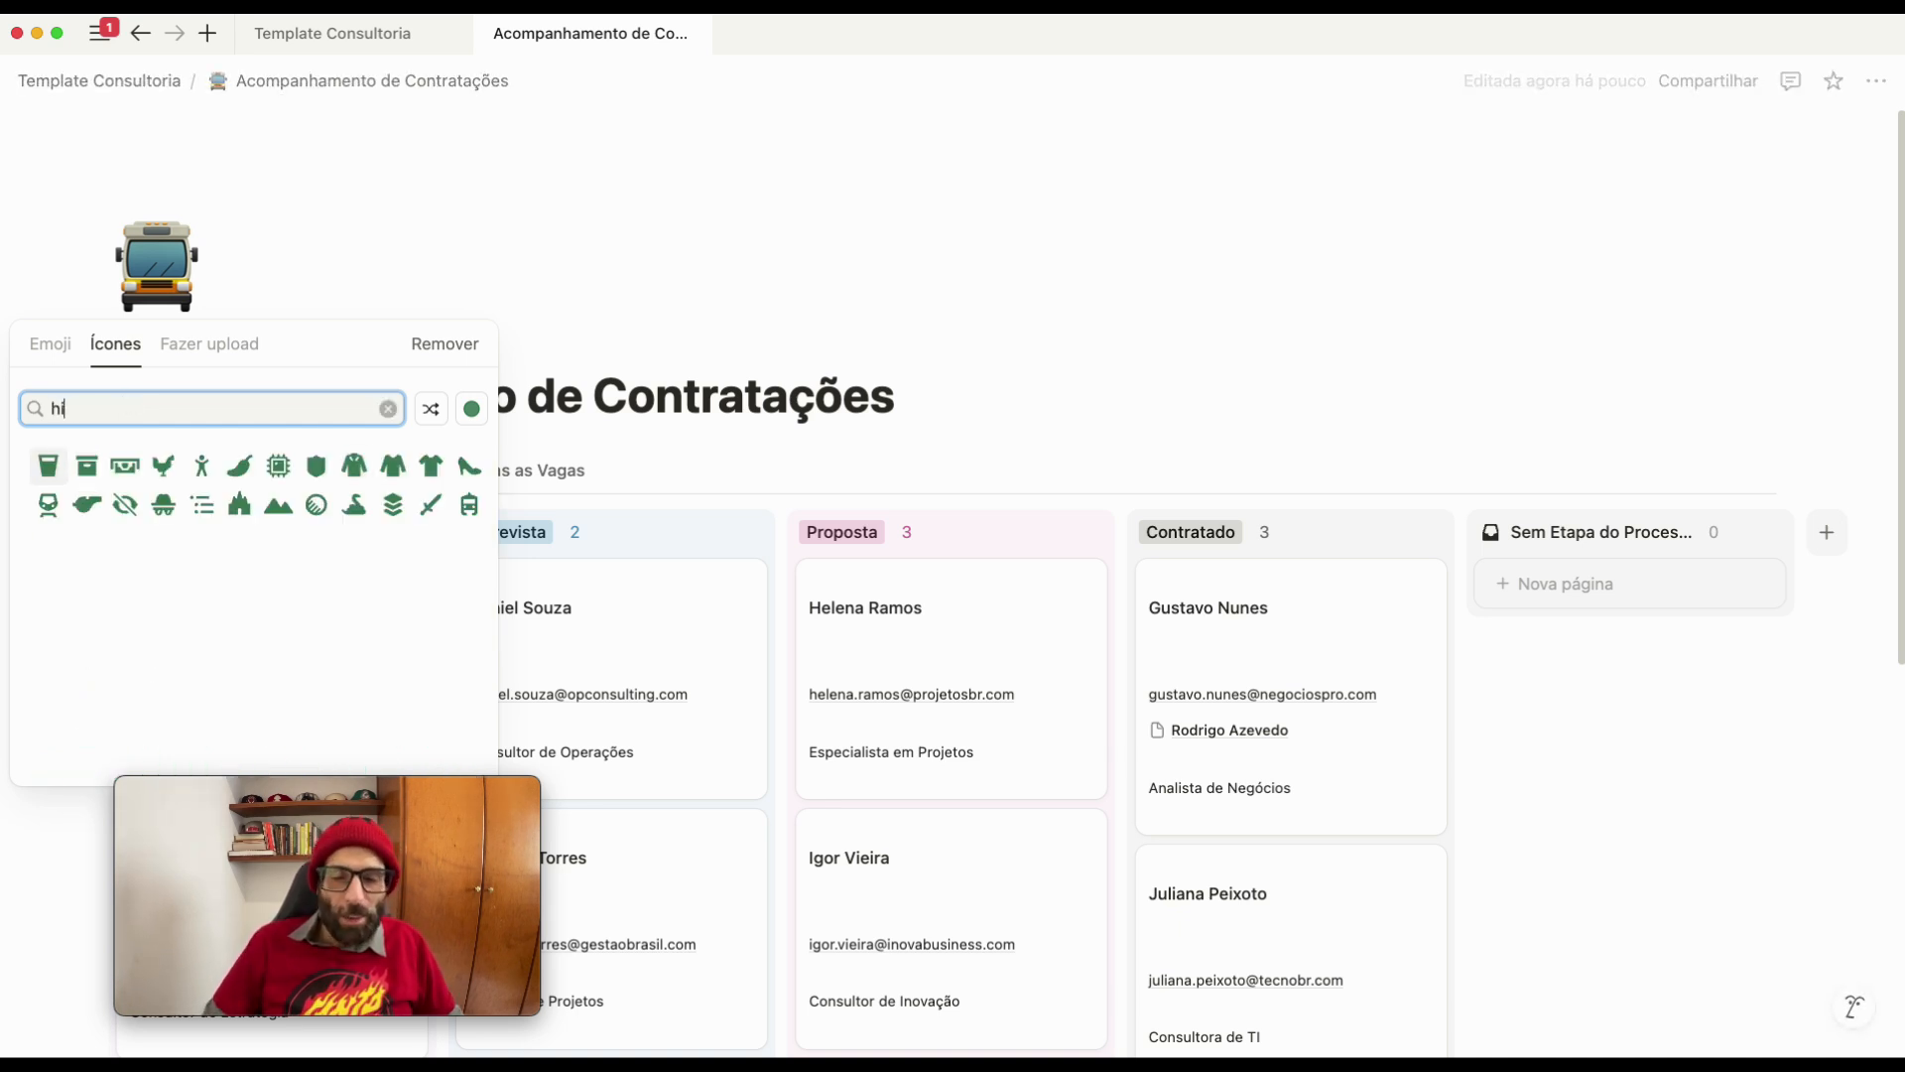
type("empl")
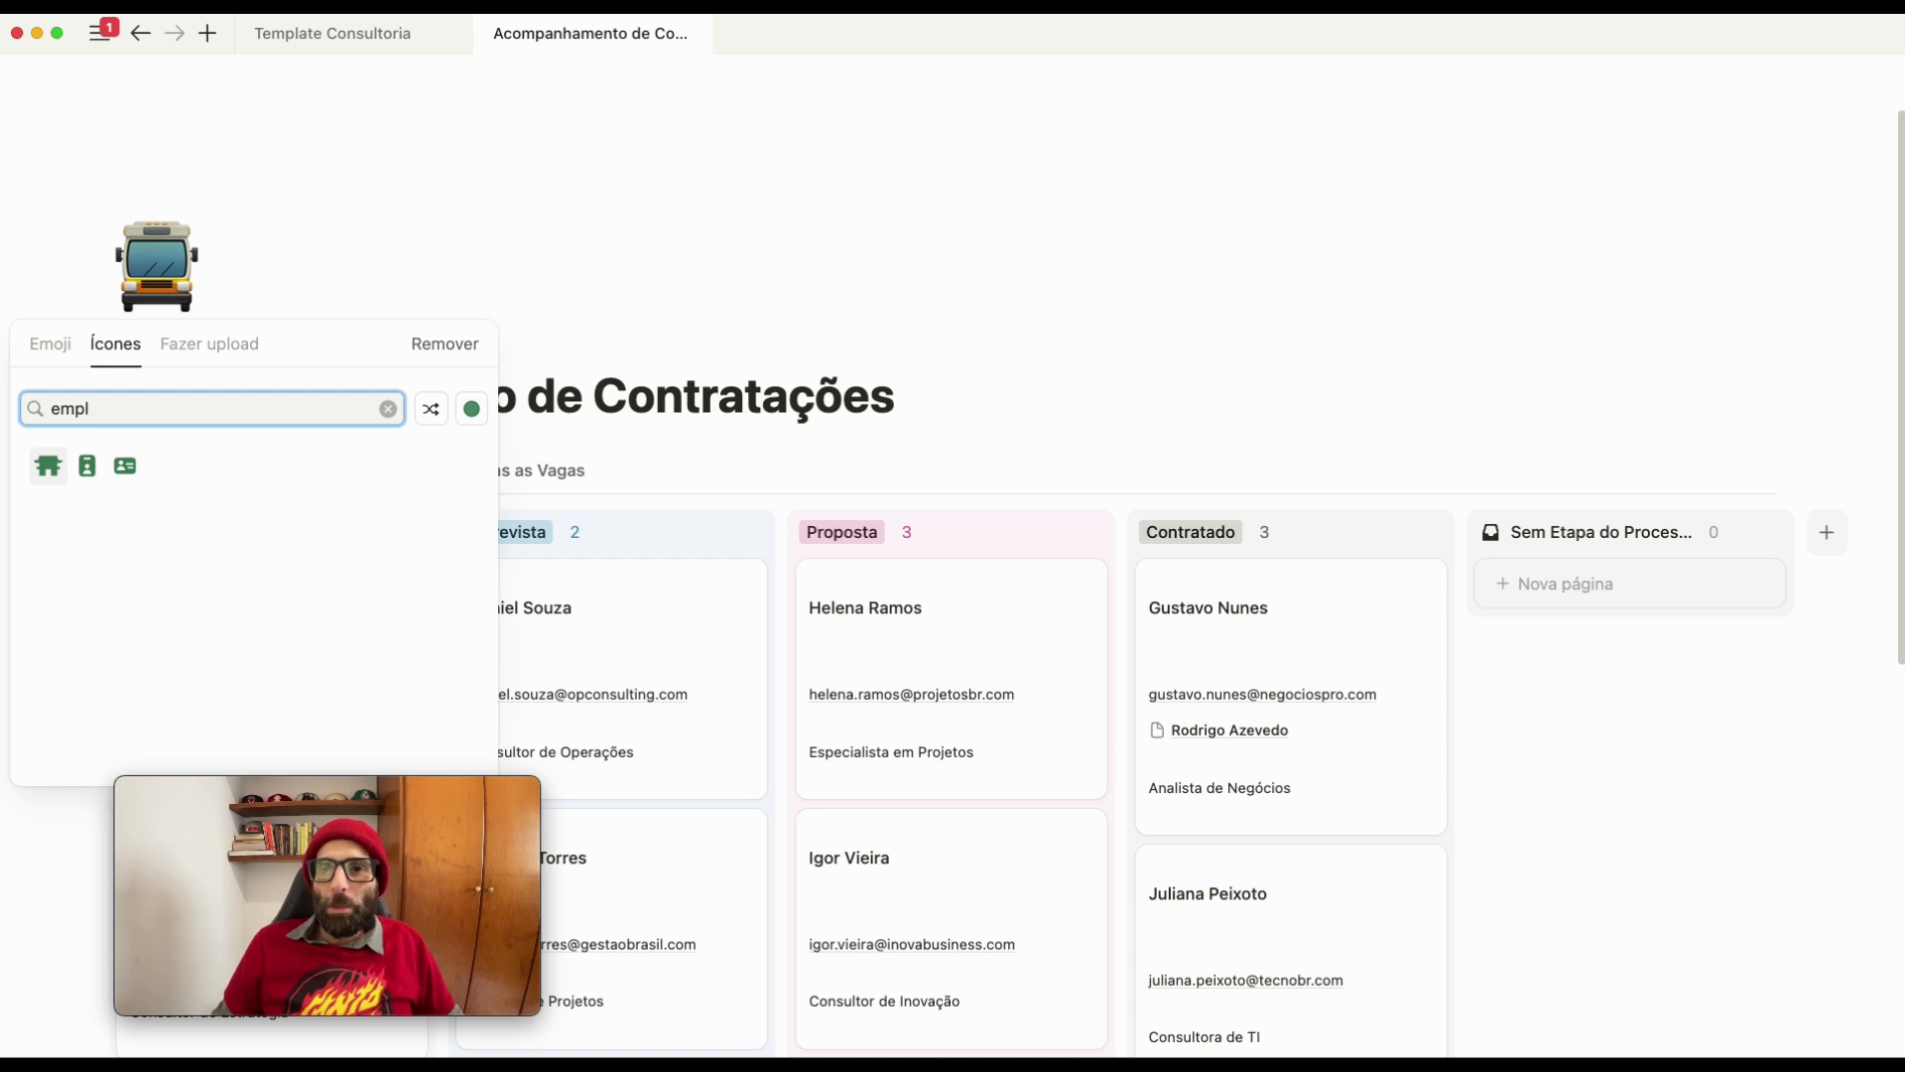
left_click(93, 474)
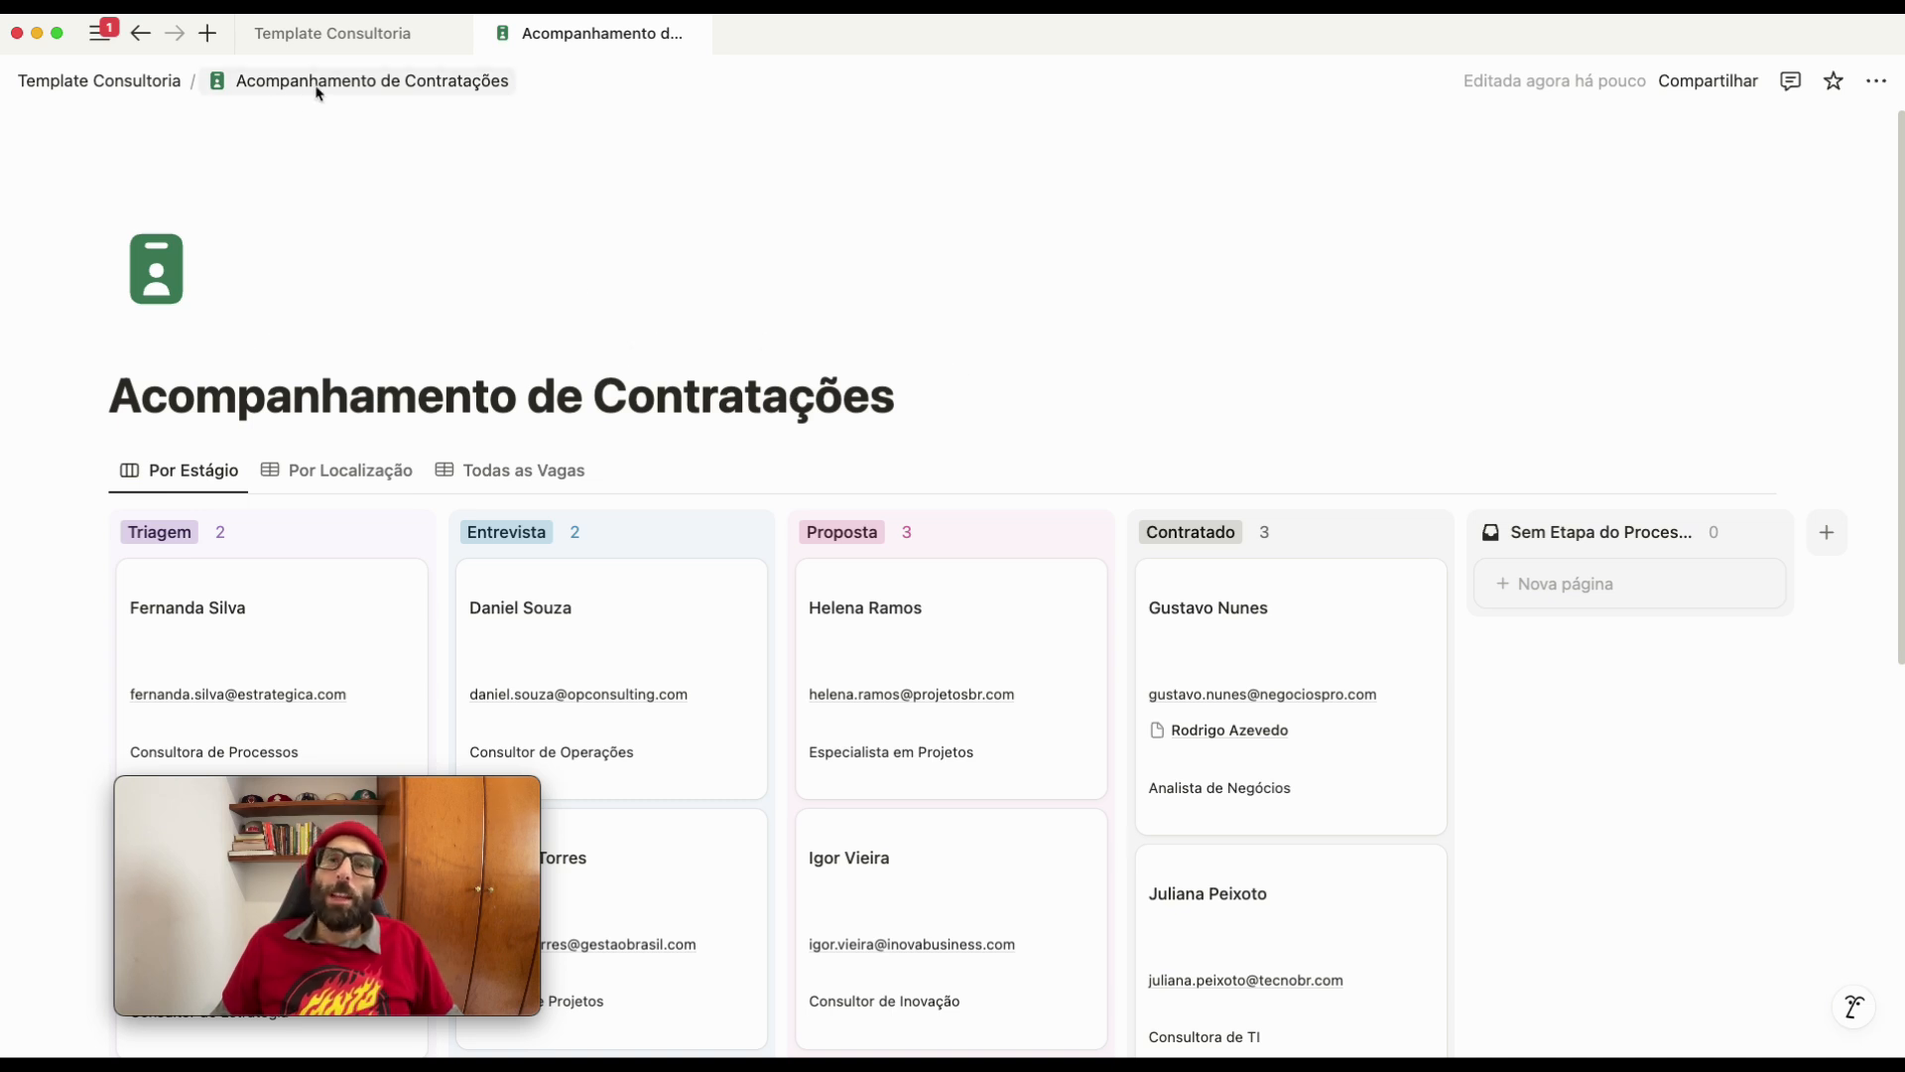
Go back to the Template Consultoria page and look over its Menu and Clientes page lists
left_click(332, 36)
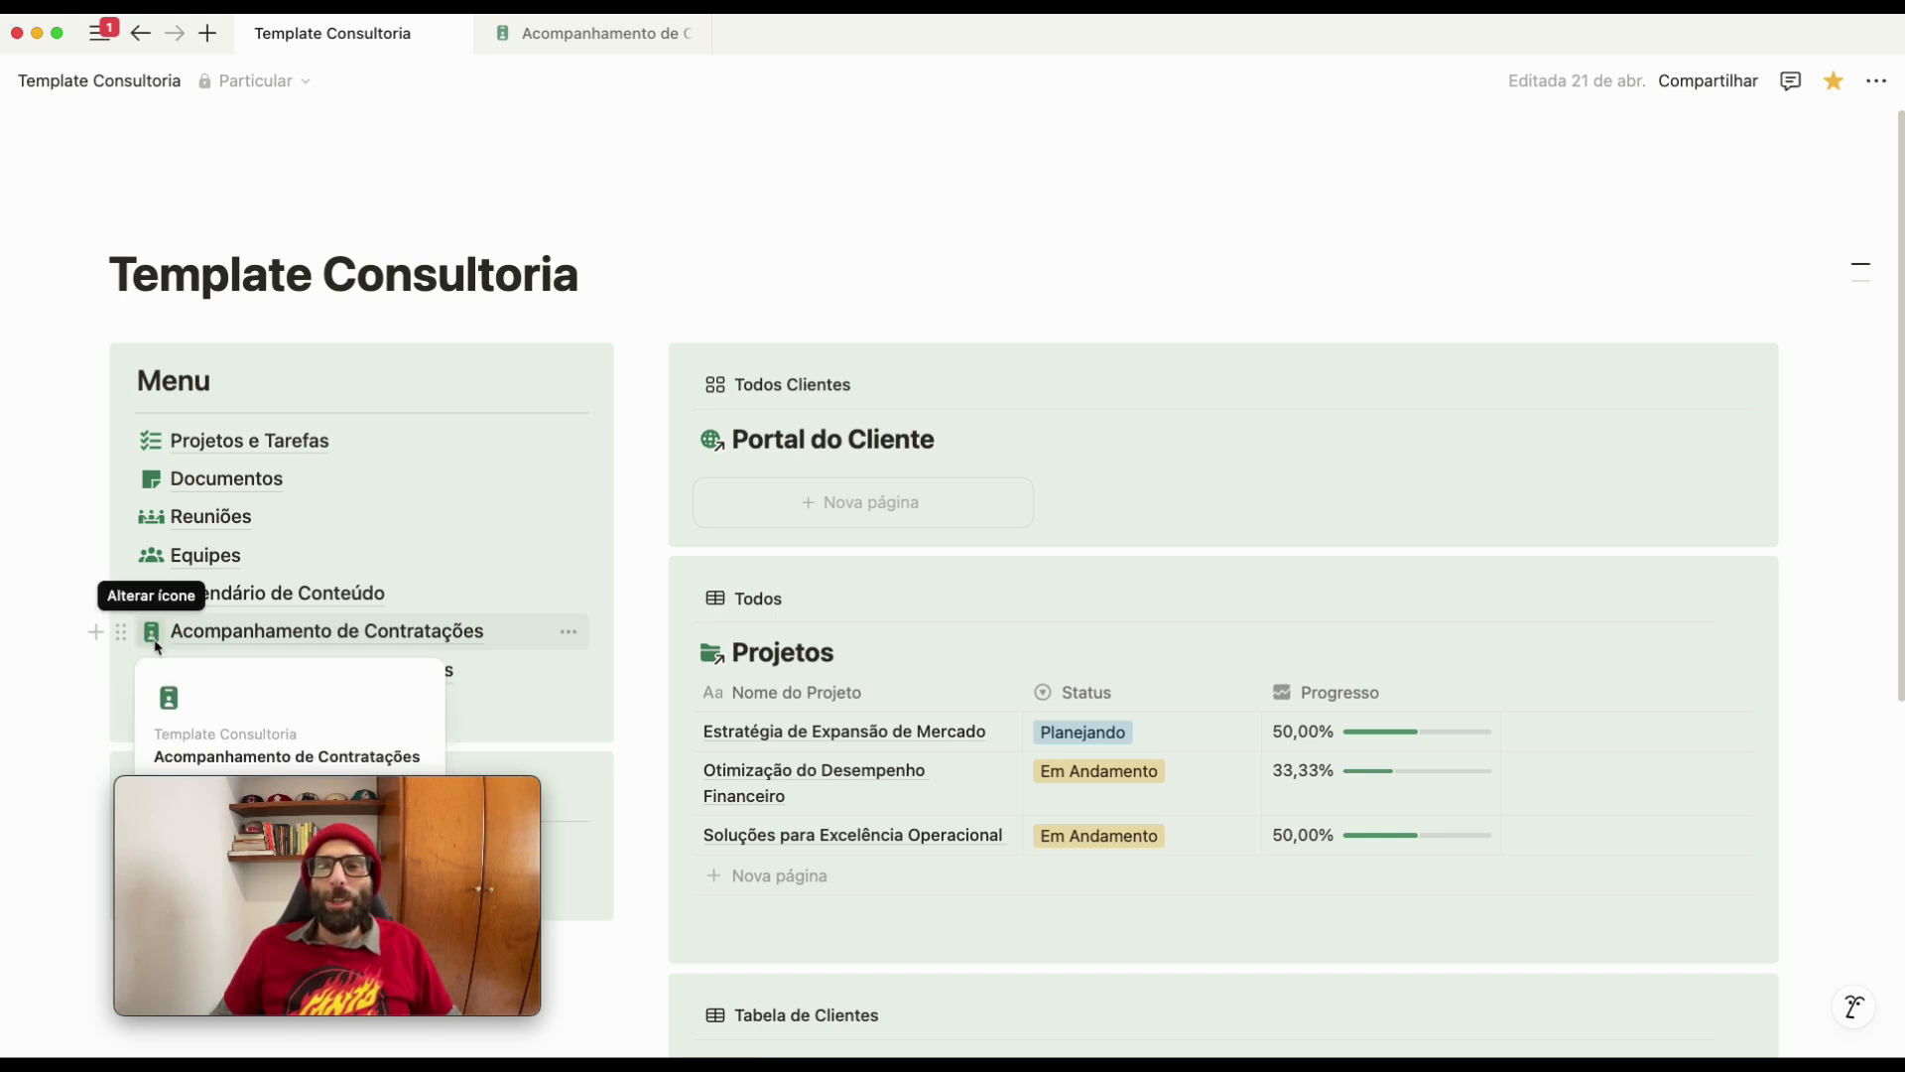
scroll(174, 632, "down", 3)
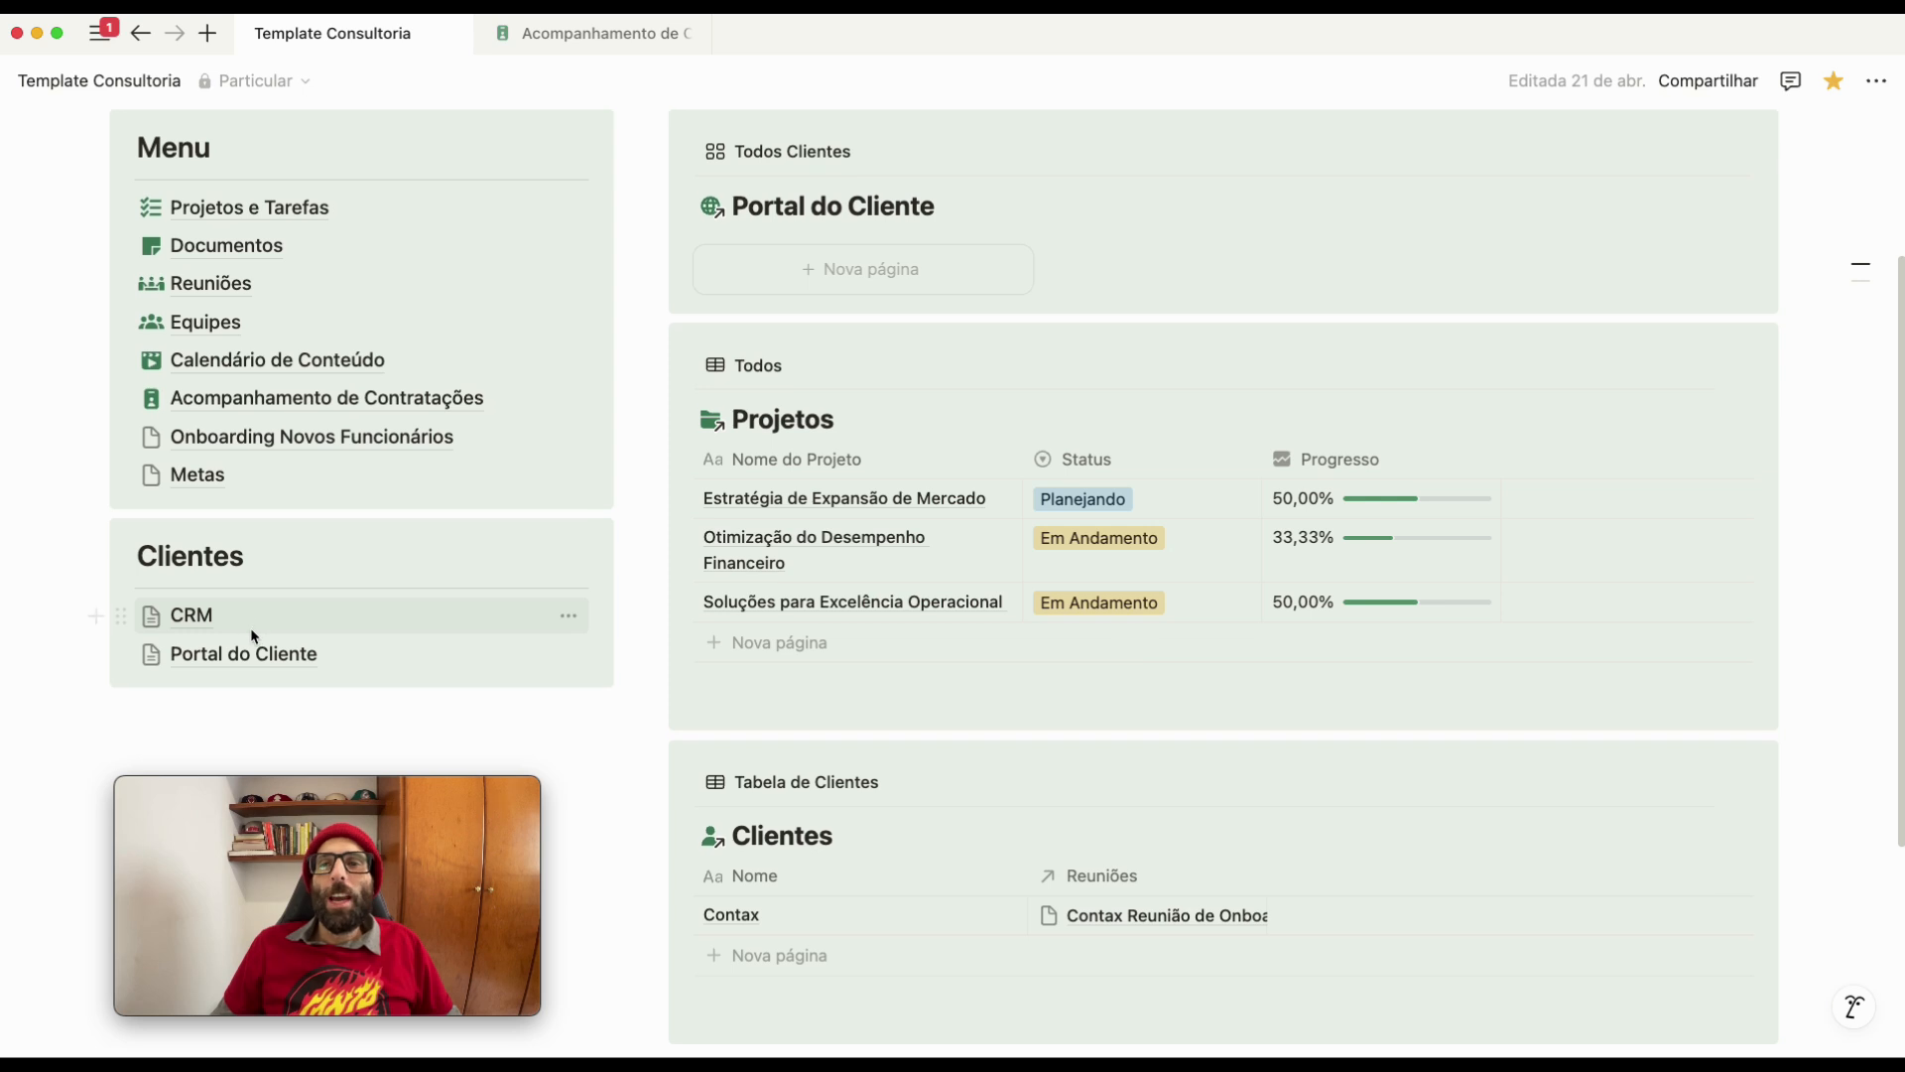